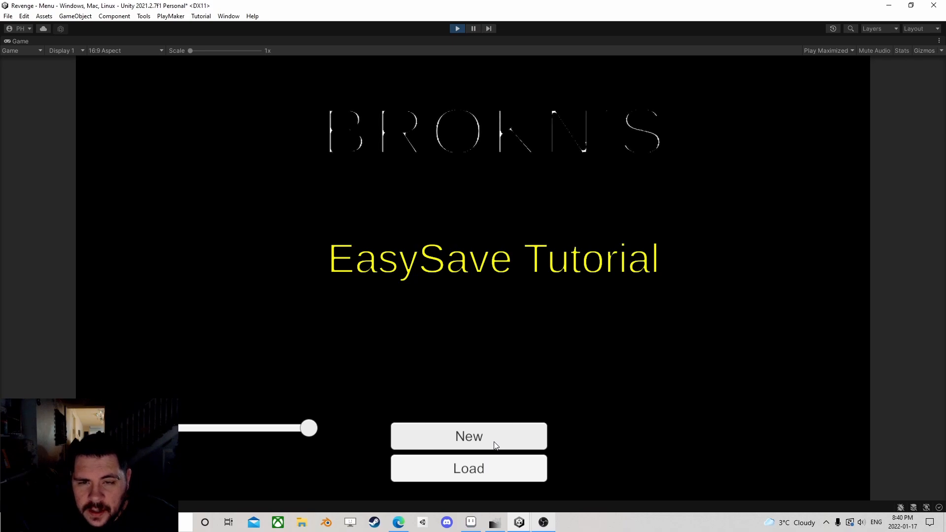
Delete the SaveFile.es3 and Brokn9999.tmp saves from the running game's load list, and restart play mode
left_click(489, 470)
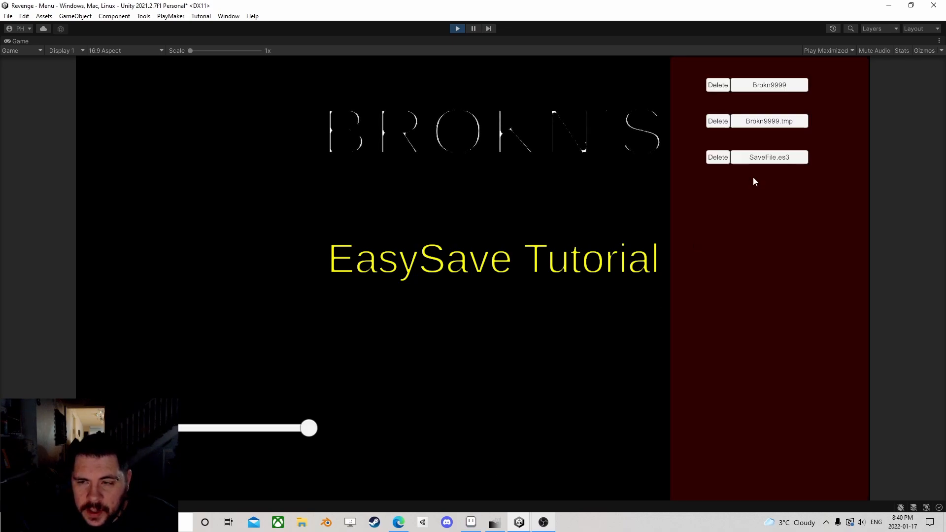
left_click(721, 159)
left_click(718, 123)
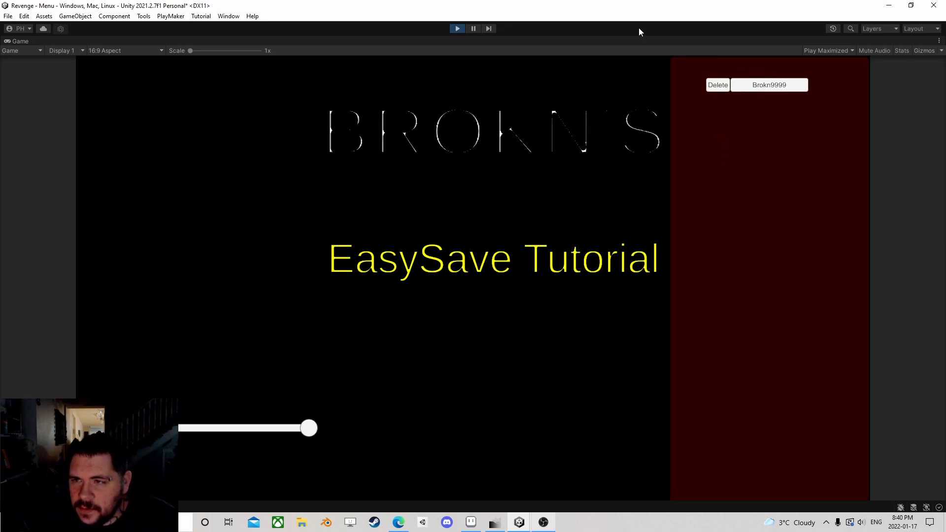
left_click(457, 29)
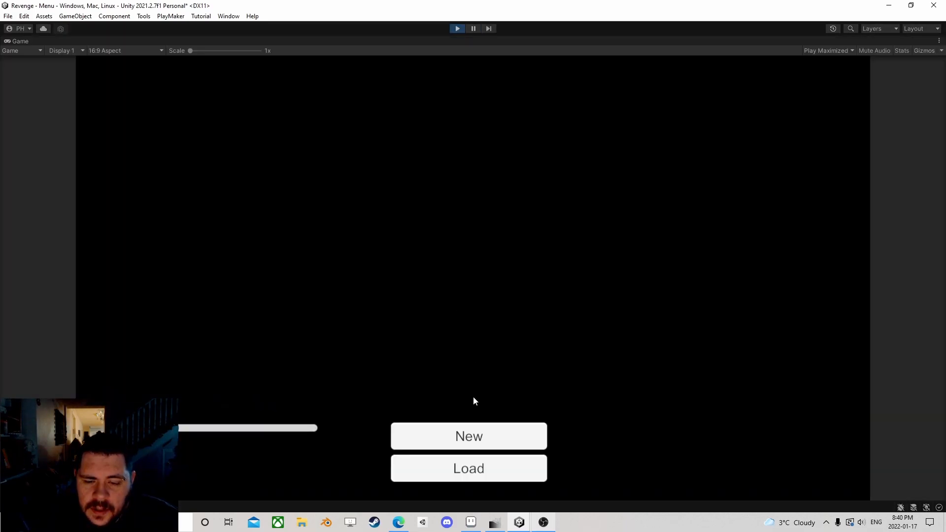
Start a new game in the running menu with the save name "Thanks For Watching"
left_click(457, 435)
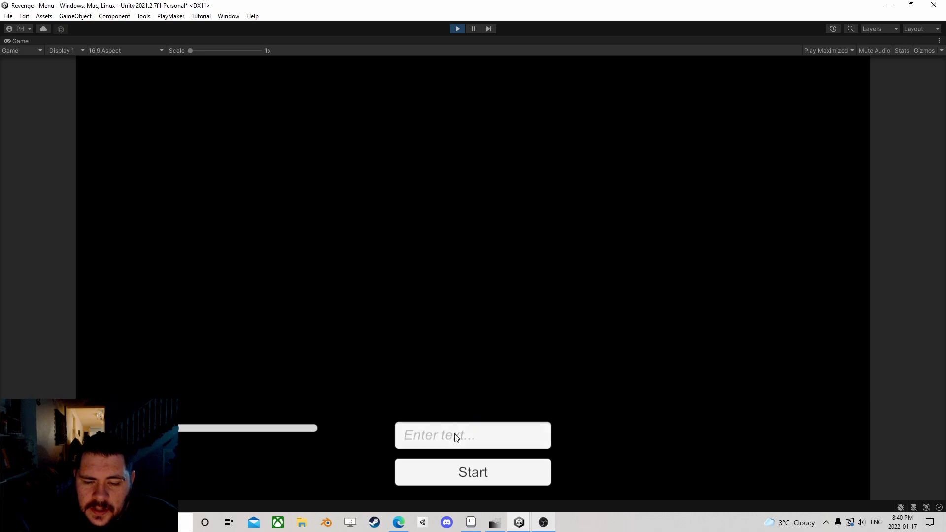
left_click(464, 436)
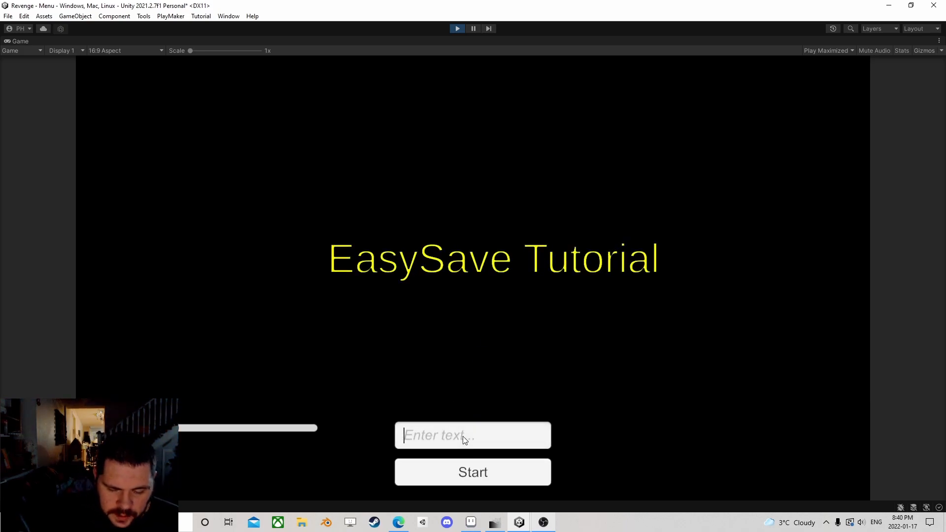
type("Thanks For ")
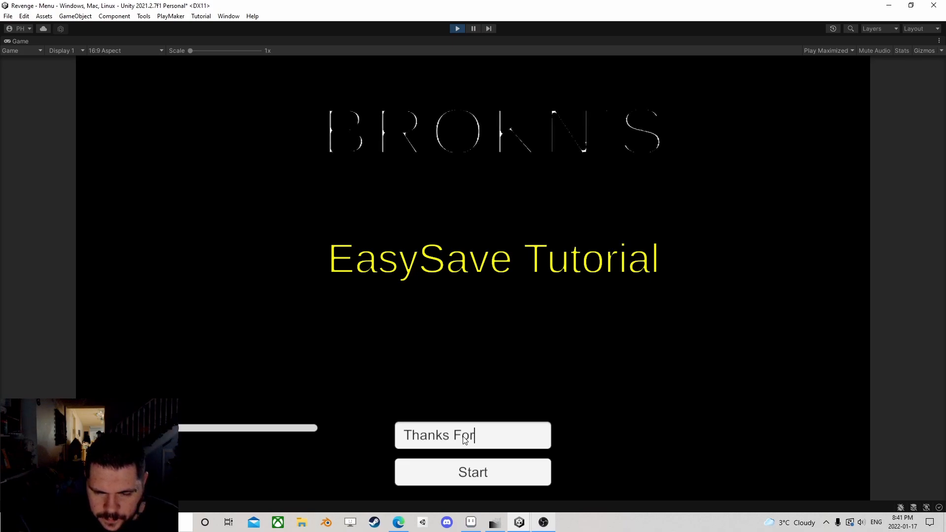
type("Watching")
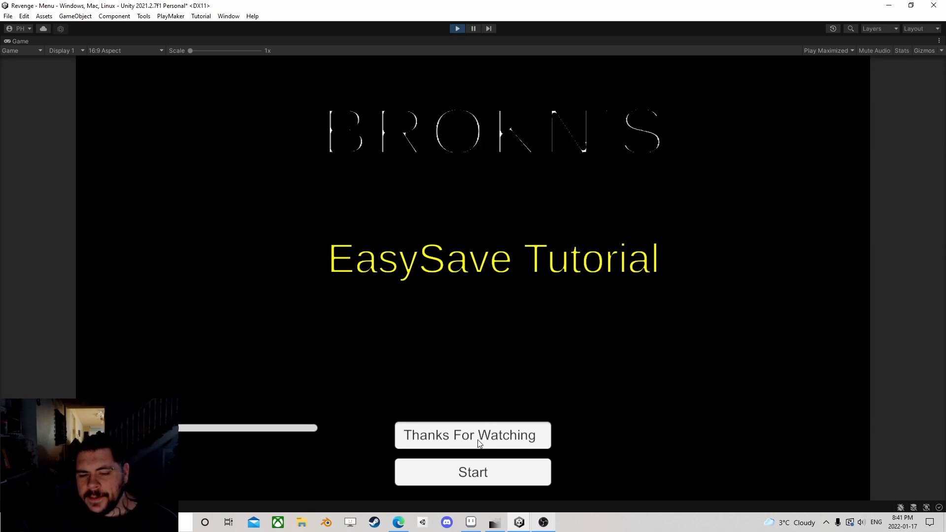
left_click(485, 471)
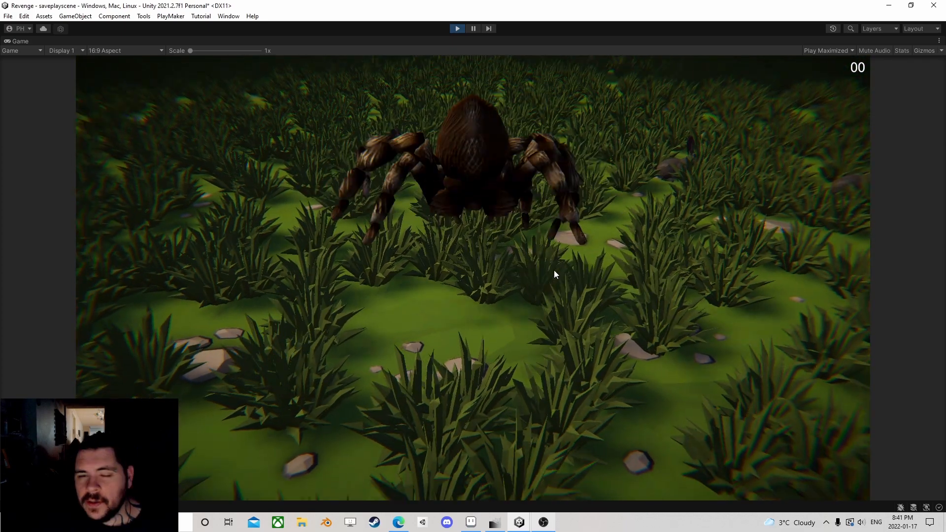
Play-test the scene by walking the spider forward through the grass to catch a rabbit
key("w")
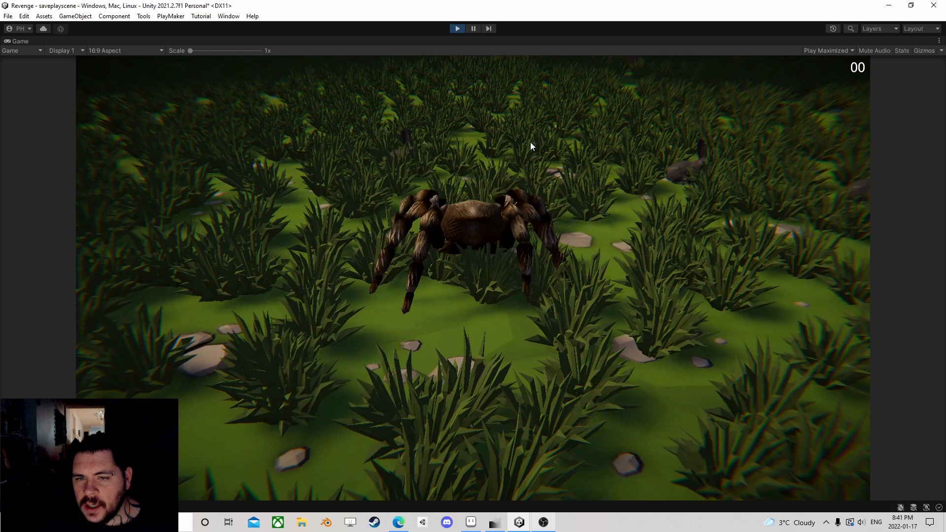
key("w")
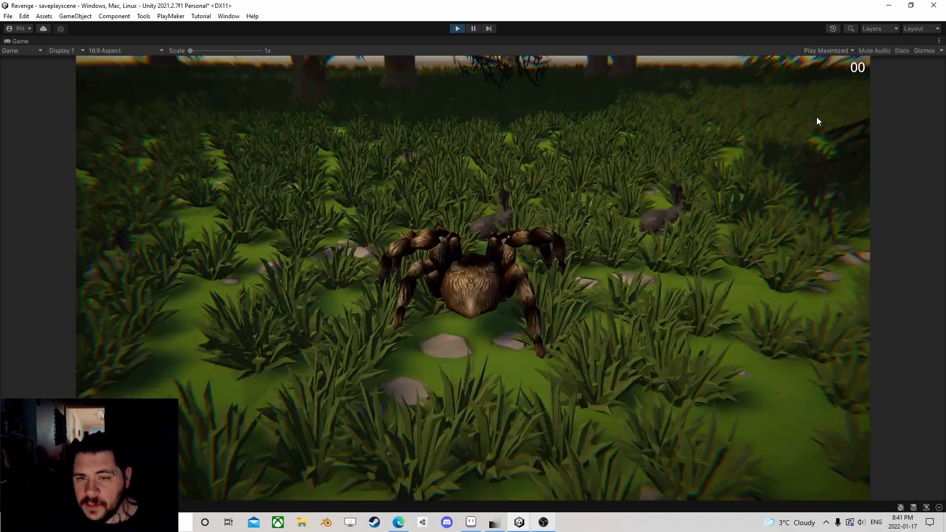
key("w")
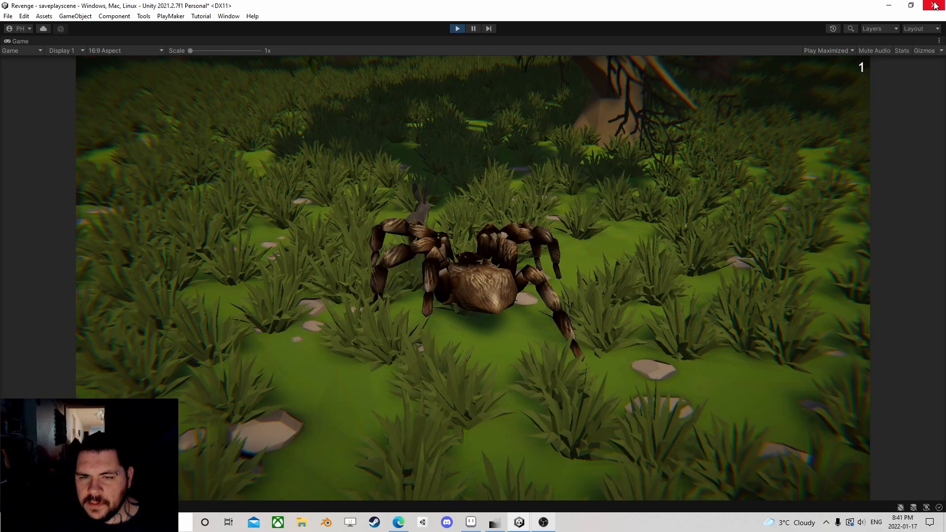
key("w")
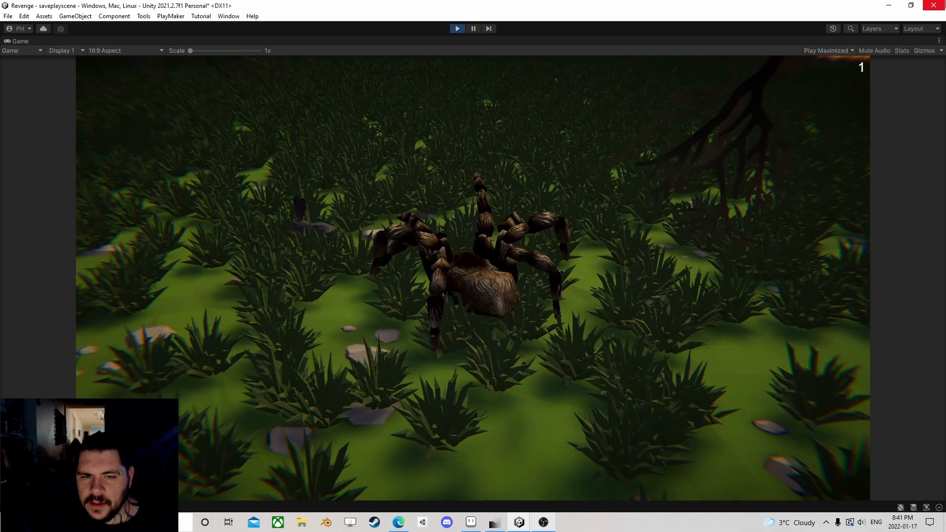
key("Escape")
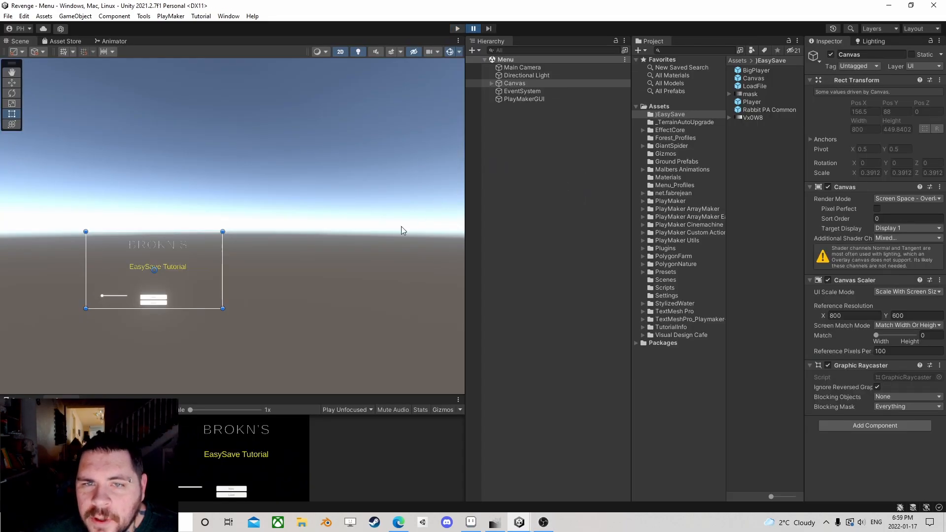
Set the Game view to Play Maximized with pausing off, and check the Menu scene in a brief test run
scroll(227, 268, "up", 2)
scroll(220, 254, "down", 3)
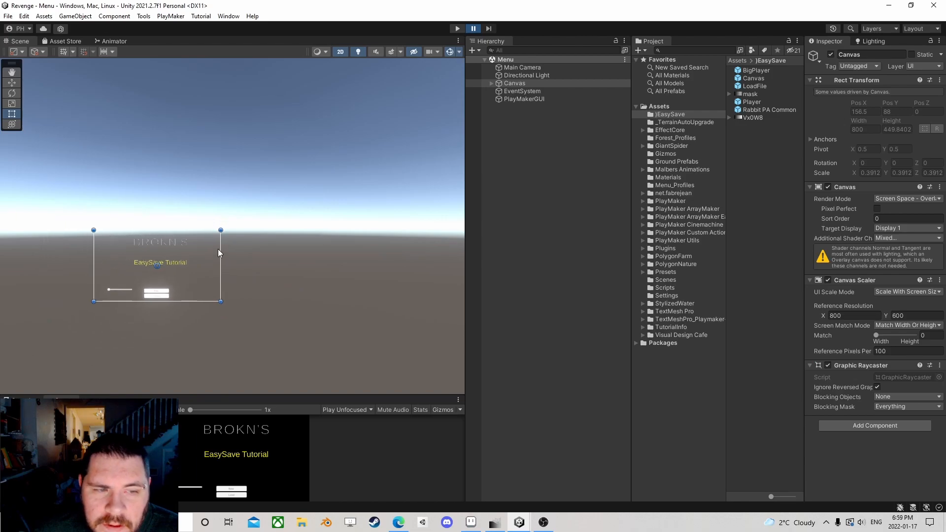
middle_click_drag(176, 245, 292, 232)
scroll(291, 232, "up", 5)
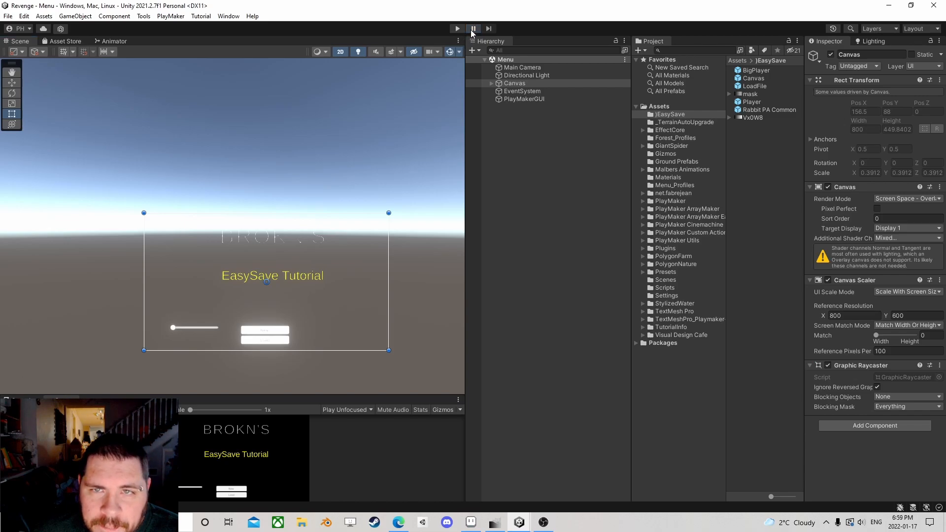
left_click(347, 410)
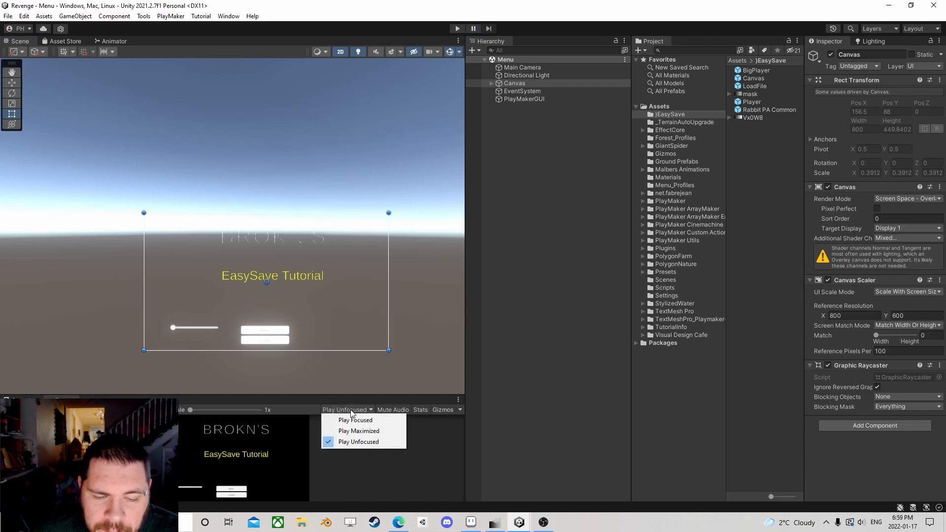
left_click(356, 433)
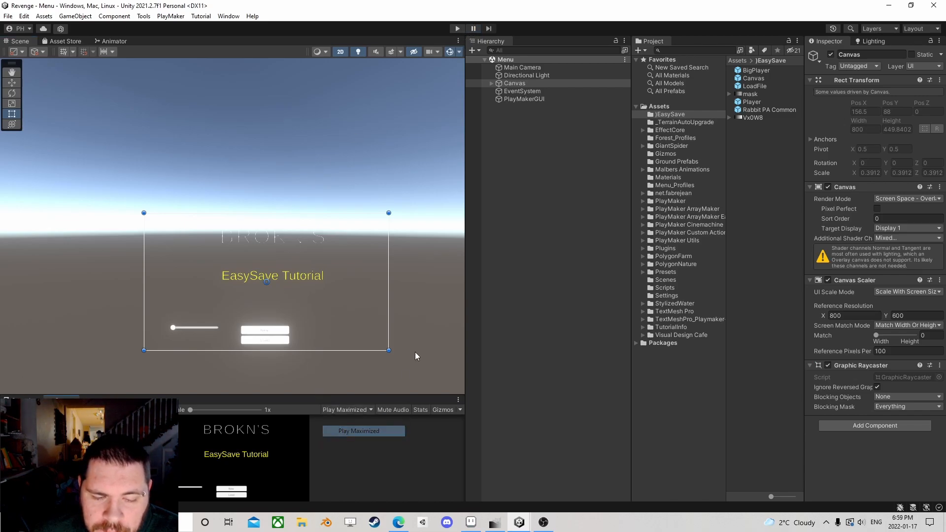
left_click(456, 27)
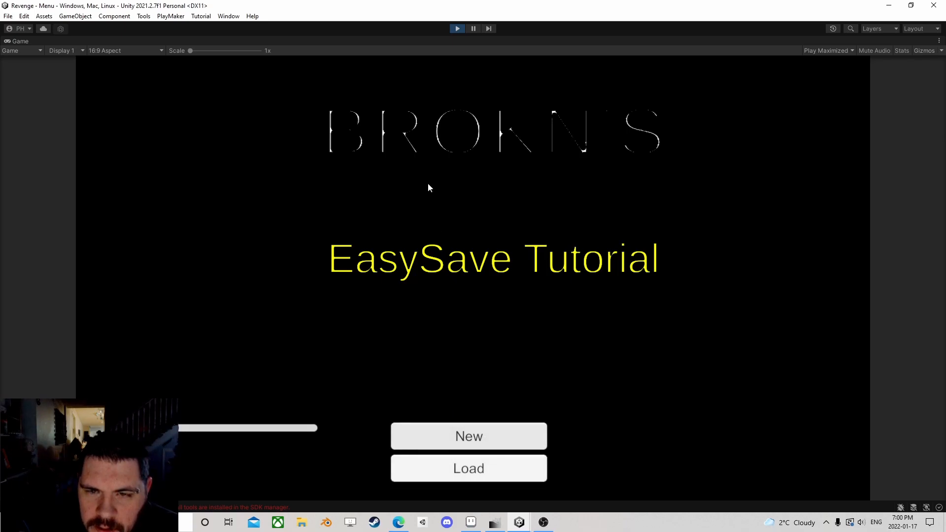
left_click(457, 29)
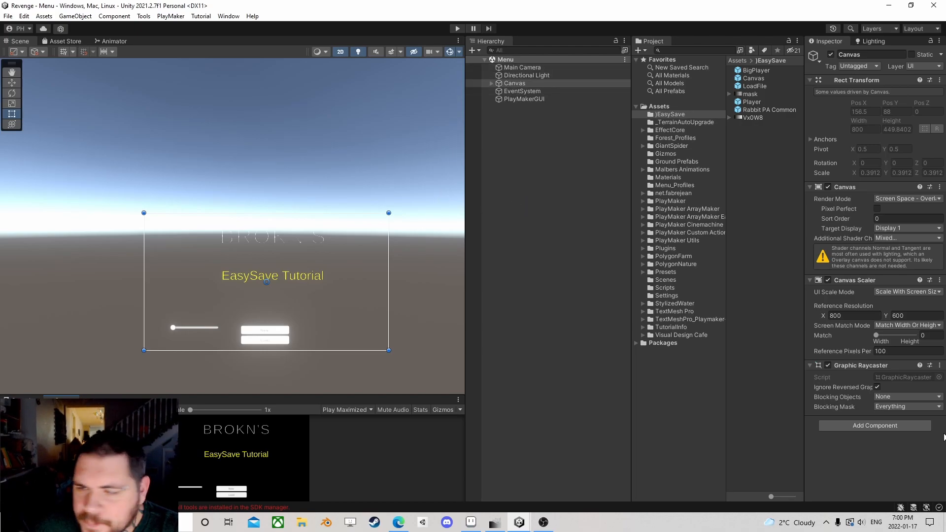
Add a PlayMakerFSM component to the Canvas and open its FSM in a narrowed editor window beside the Hierarchy
left_click(880, 429)
left_click(871, 398)
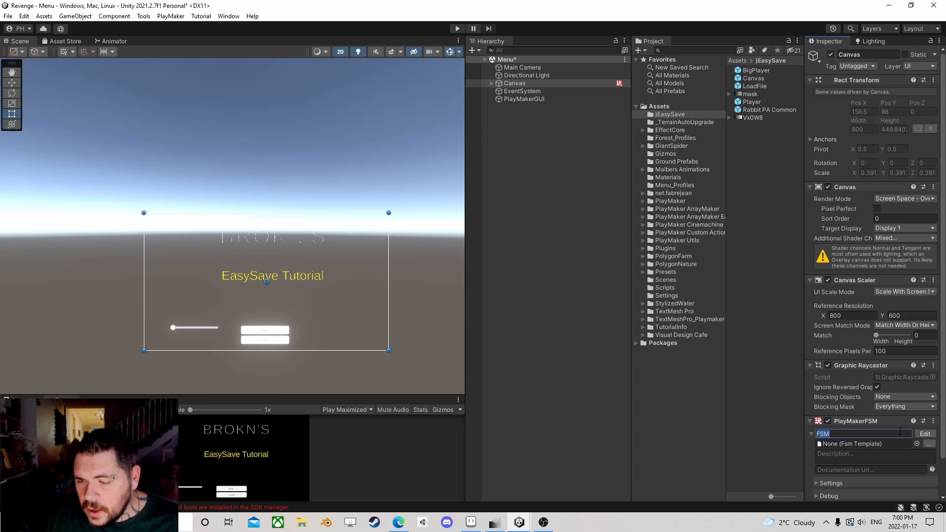
left_click(920, 434)
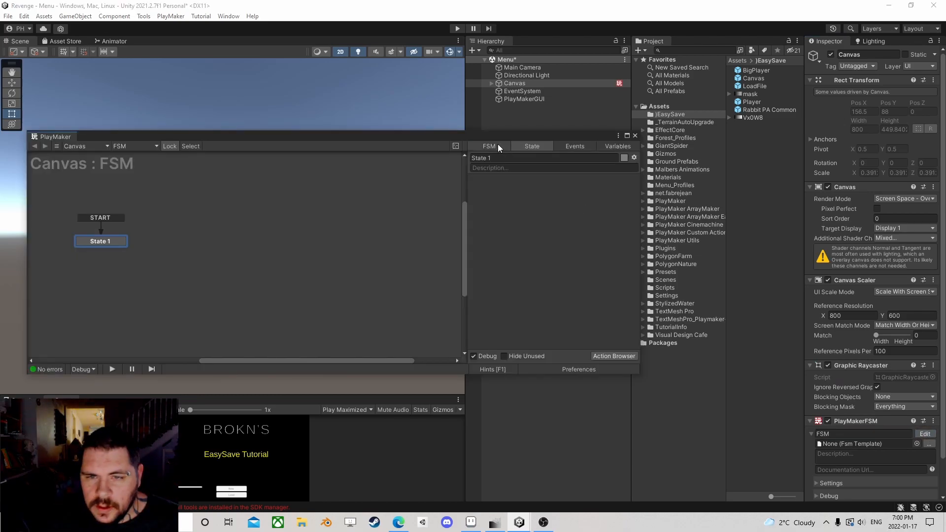
left_click_drag(530, 136, 849, 236)
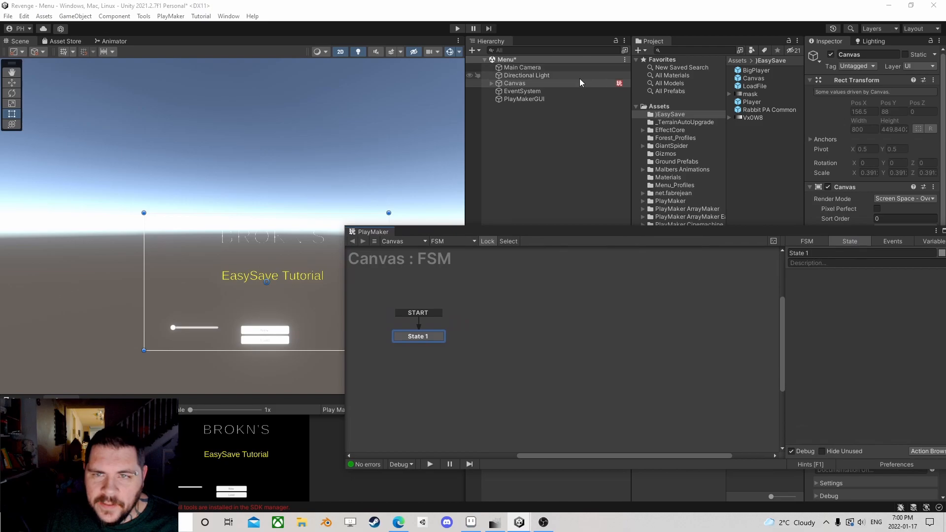
left_click_drag(619, 232, 461, 97)
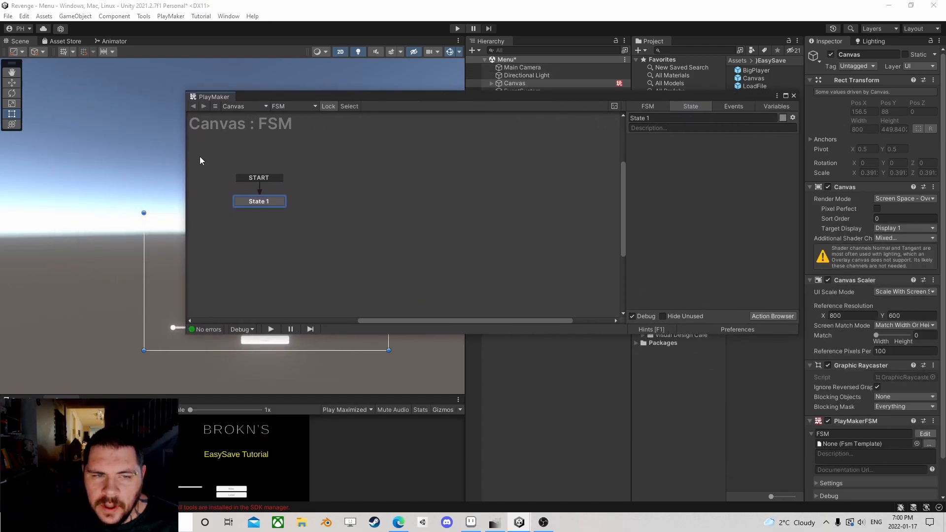
left_click_drag(185, 183, 404, 179)
left_click_drag(619, 98, 268, 104)
Find the button actions and add a UI Button Array action to State 1 of the Canvas FSM
left_click(418, 322)
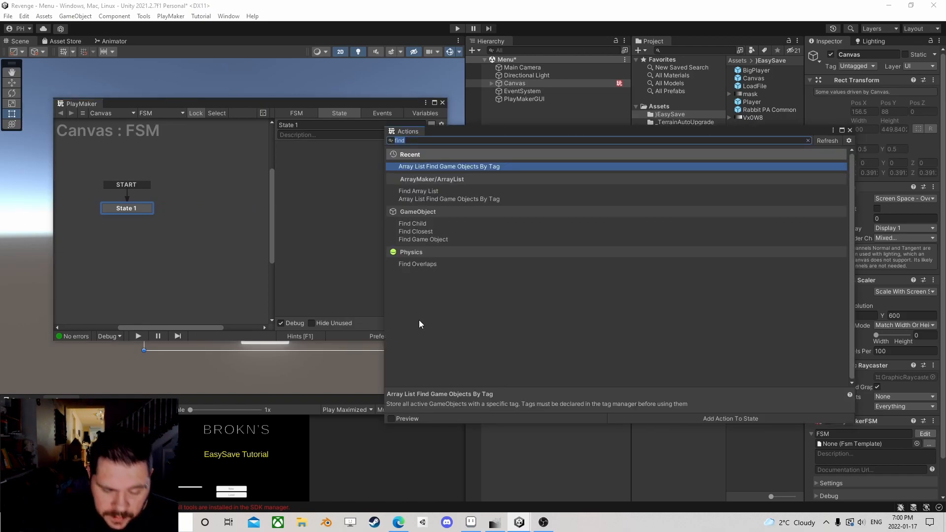
type("button")
key("Return")
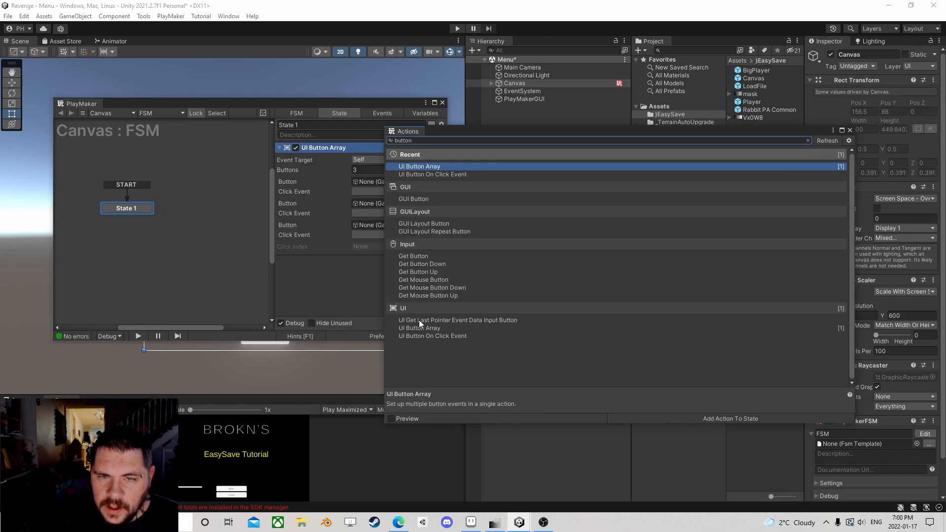
left_click(848, 130)
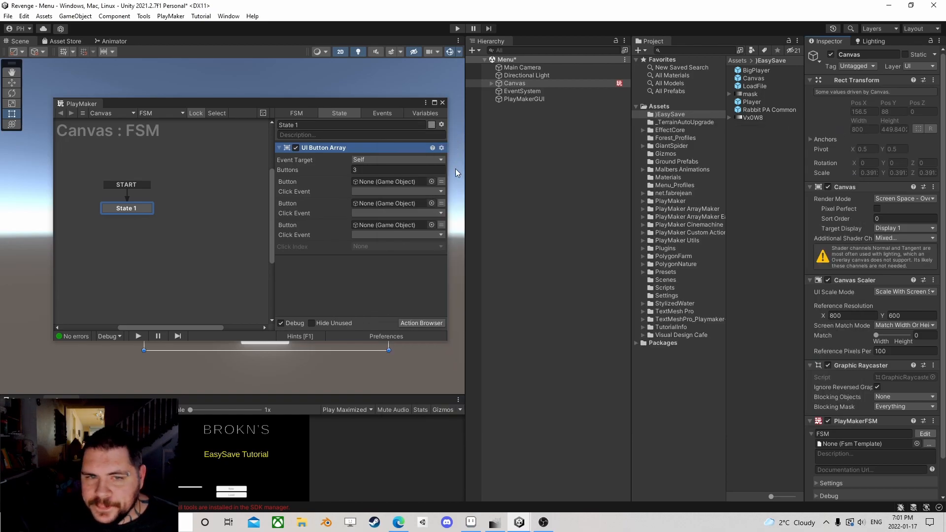
Assign the Canvas's NewGame, Load and Button (Legacy) objects, in that order, to the three buttons of the UI Button Array
left_click(492, 83)
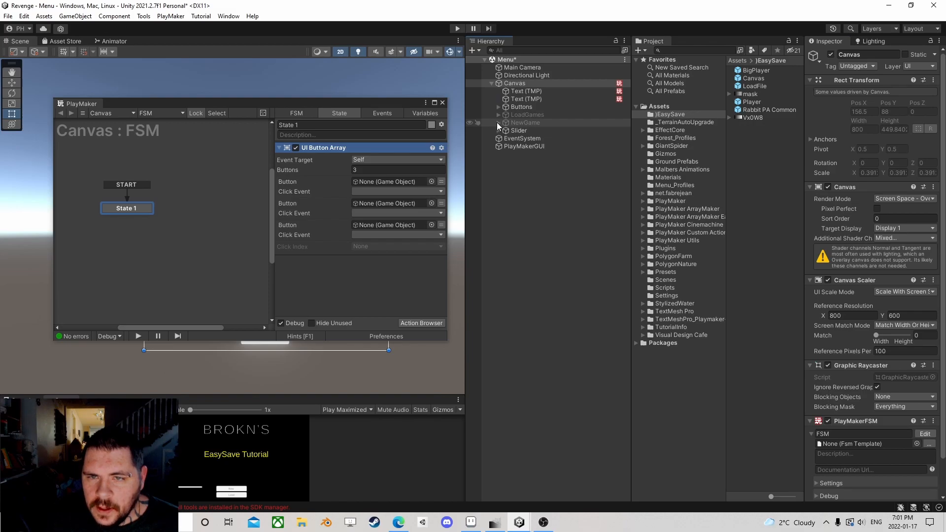
left_click(497, 115)
left_click(498, 130)
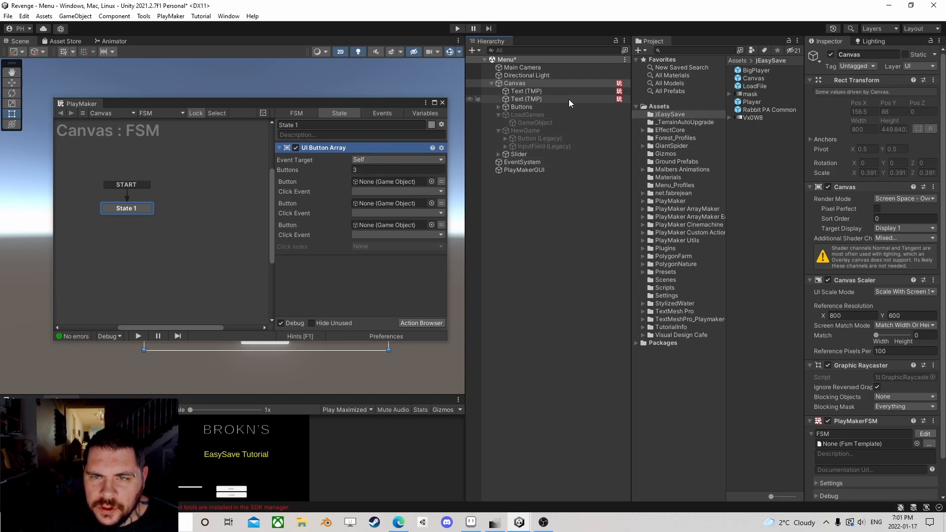
left_click(499, 107)
left_click_drag(531, 114, 386, 191)
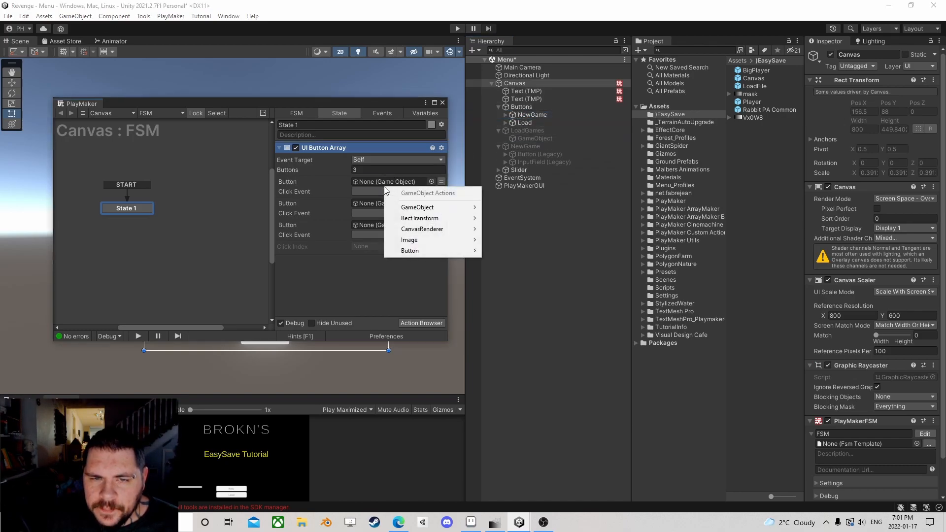
left_click(363, 286)
left_click_drag(538, 115, 395, 202)
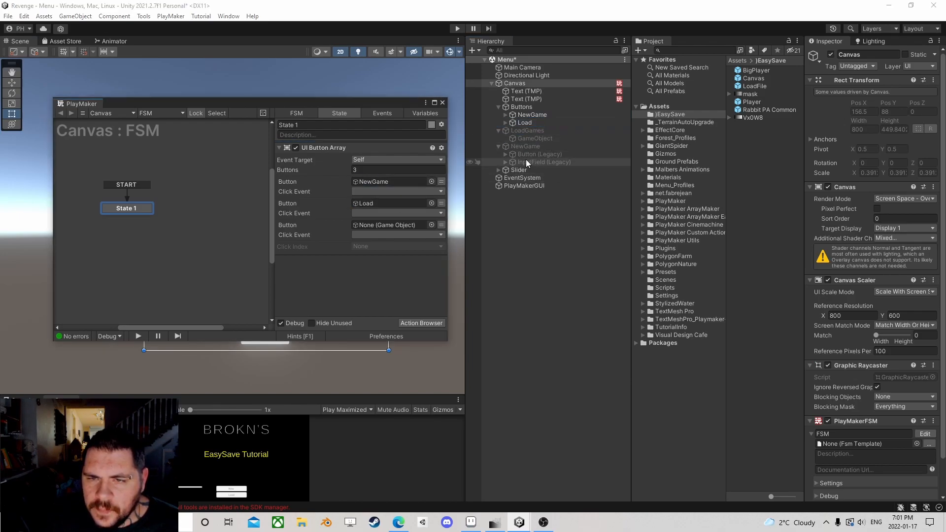
left_click(524, 155)
left_click_drag(524, 154, 380, 226)
Create new click events for the array's buttons: Start for Button (Legacy), load for Load and new for NewGame
left_click(379, 235)
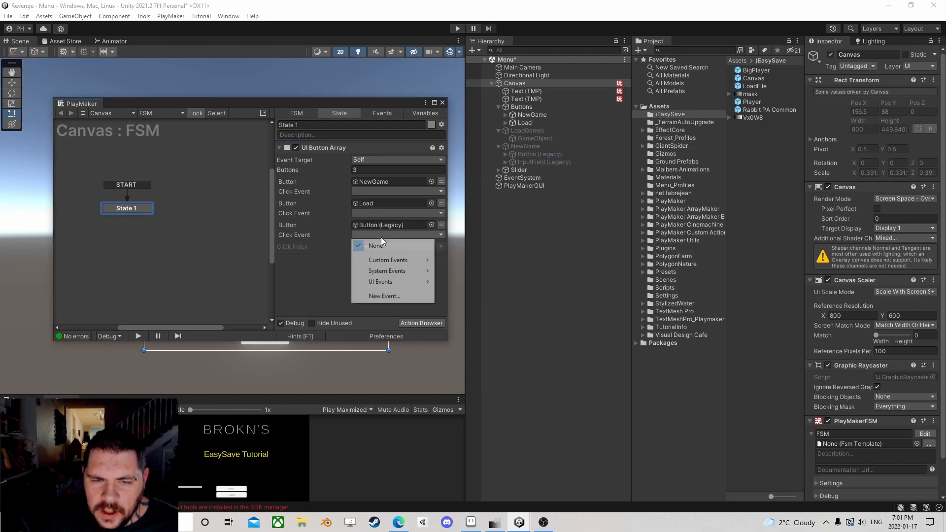
left_click(392, 297)
type("Start")
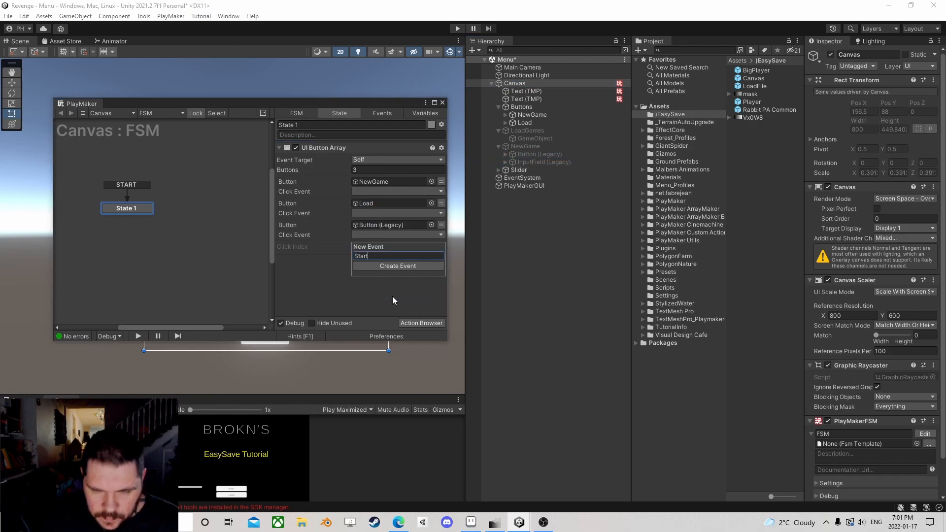
key("Return")
left_click(376, 212)
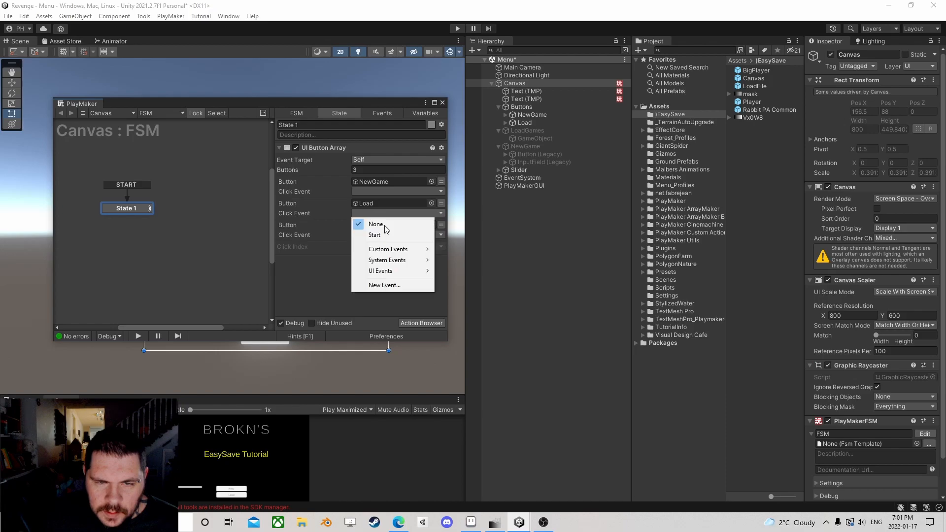
left_click(392, 285)
type("load")
key("Return")
left_click(380, 191)
left_click(402, 274)
type("new")
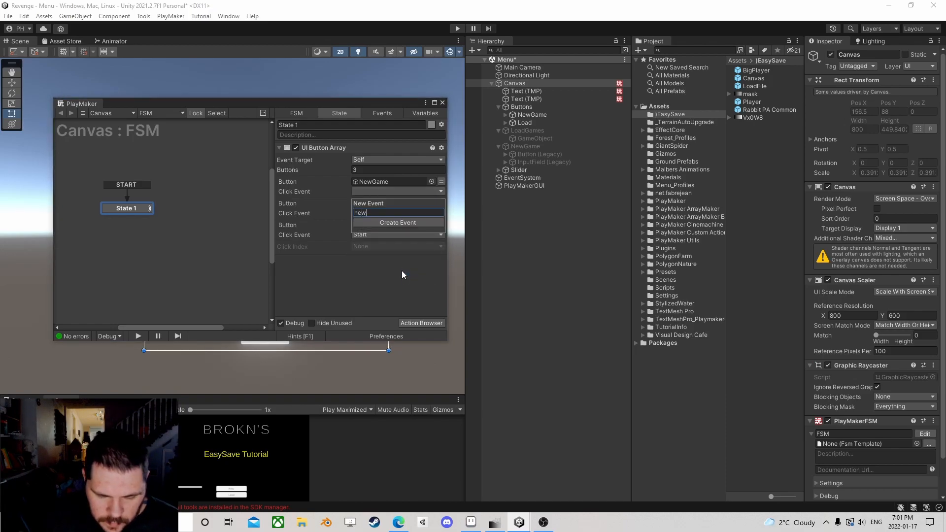
key("Return")
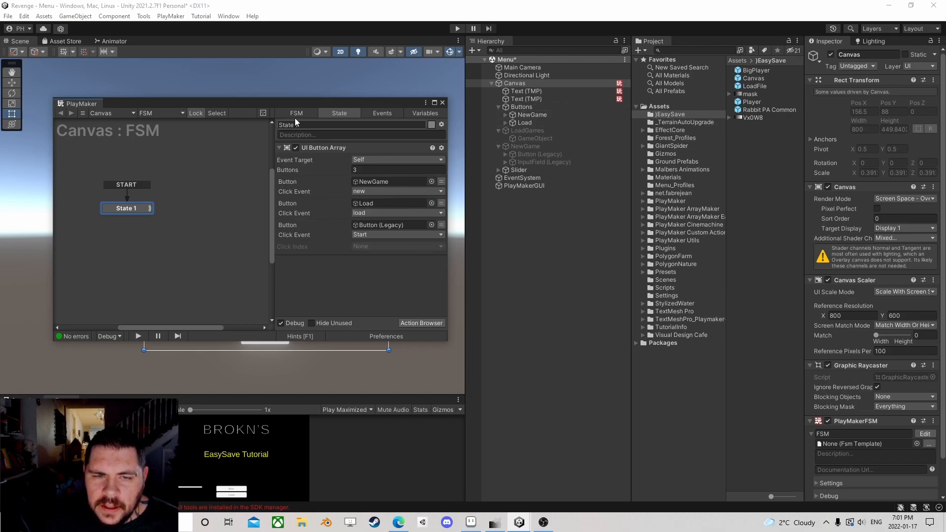
Add the Start, load and new transitions, in that order, to State 1
right_click(134, 208)
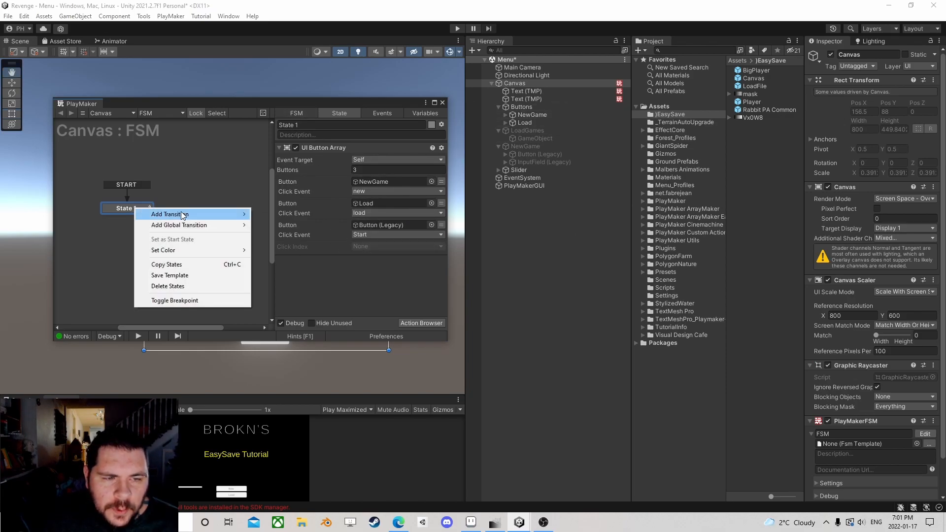
left_click(273, 213)
right_click(136, 208)
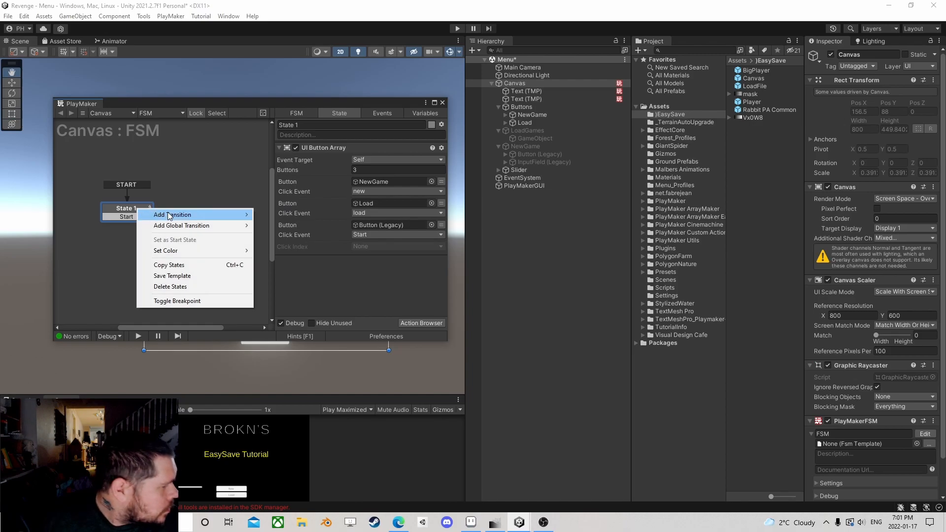
mouse_move(168, 215)
left_click(274, 225)
right_click(132, 213)
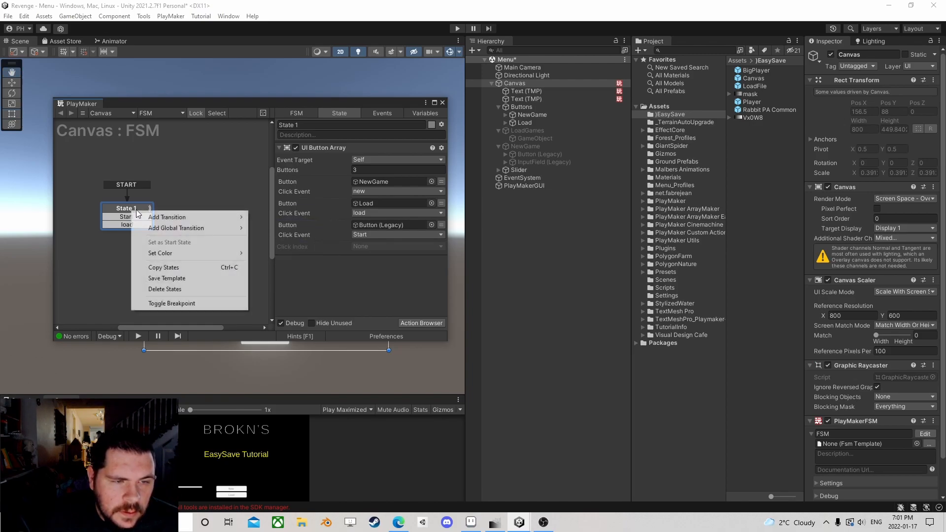
left_click(292, 239)
left_click(140, 218)
left_click(138, 224)
left_click(138, 215)
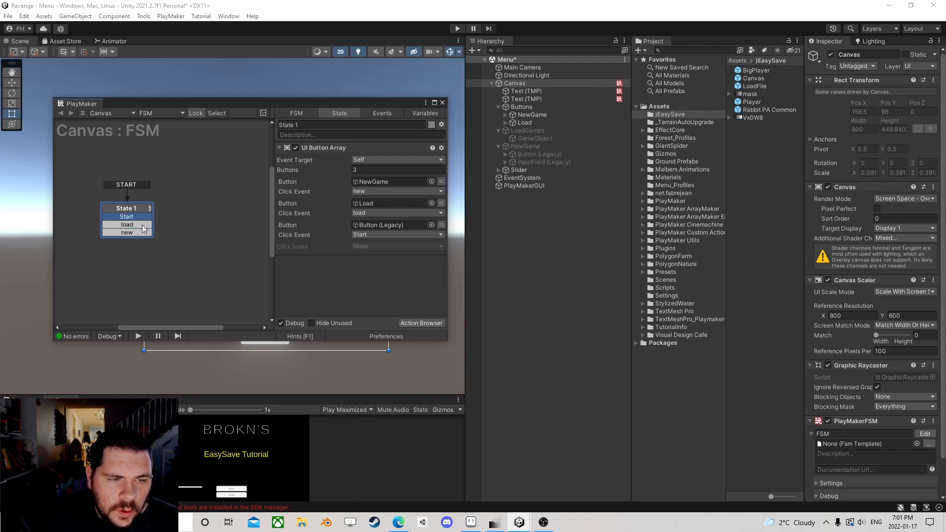
Lead the new transition to a new State 2 and add an Activate Game Object action for Buttons with Activate and Recursive off
left_click_drag(135, 231, 205, 226)
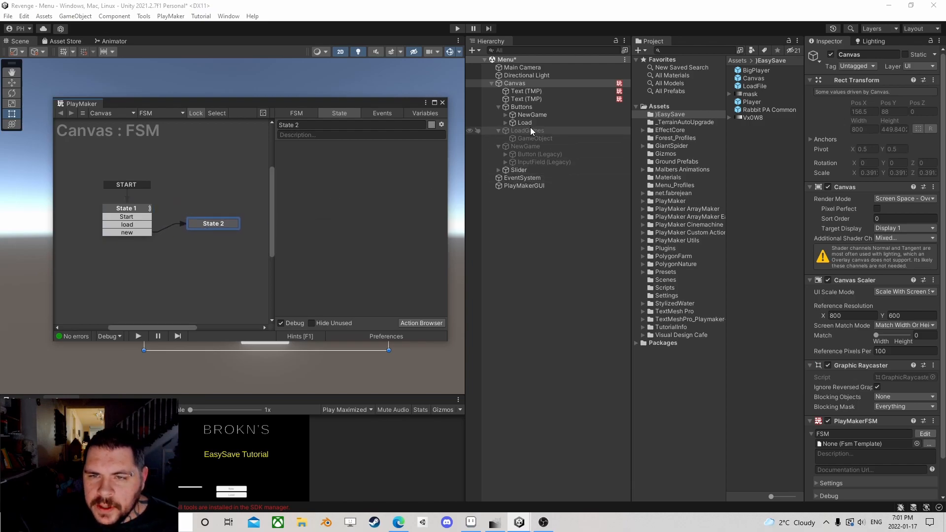
right_click(326, 169)
mouse_move(374, 188)
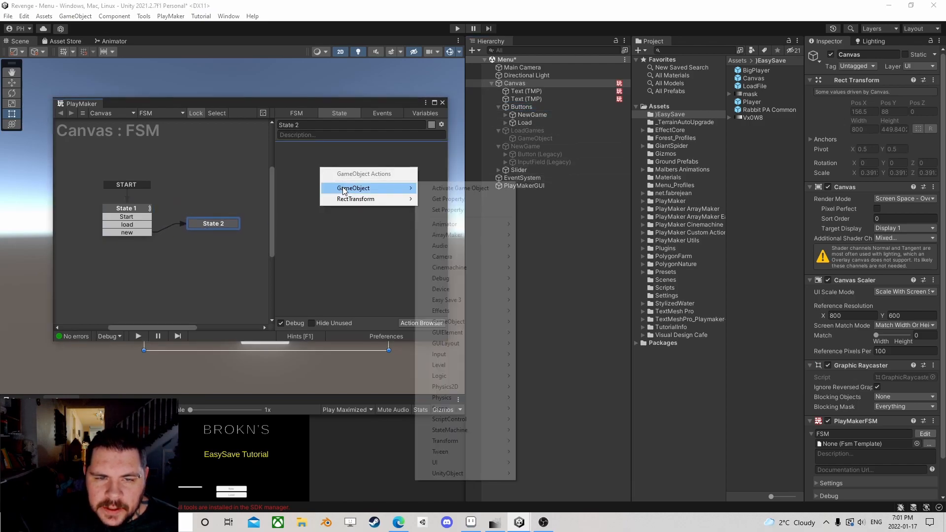
left_click(458, 188)
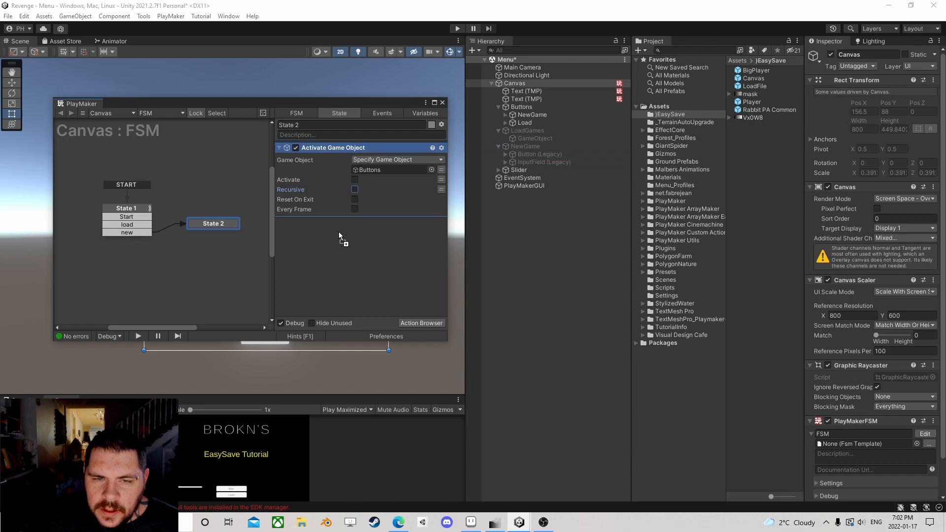
Add a second Activate Game Object action to State 2 for NewGame with Activate on and Recursive off
right_click(321, 248)
mouse_move(348, 271)
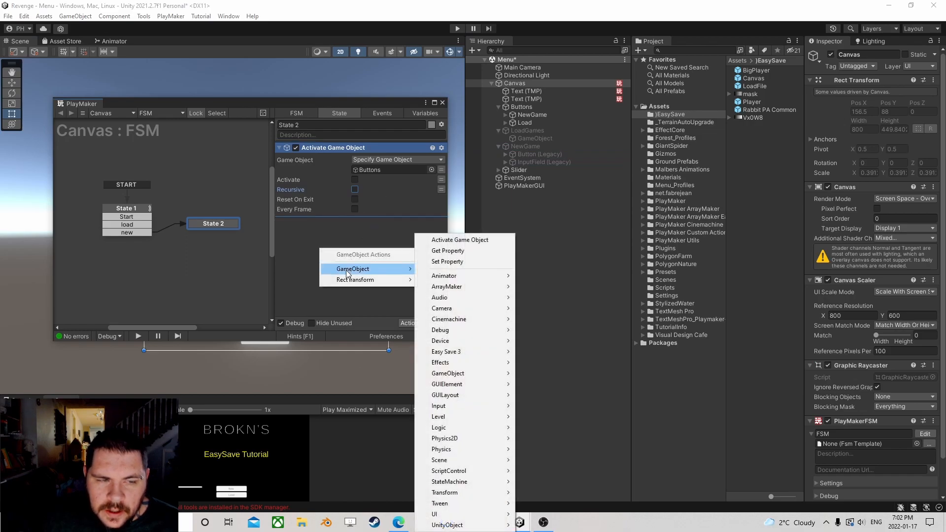
left_click(469, 241)
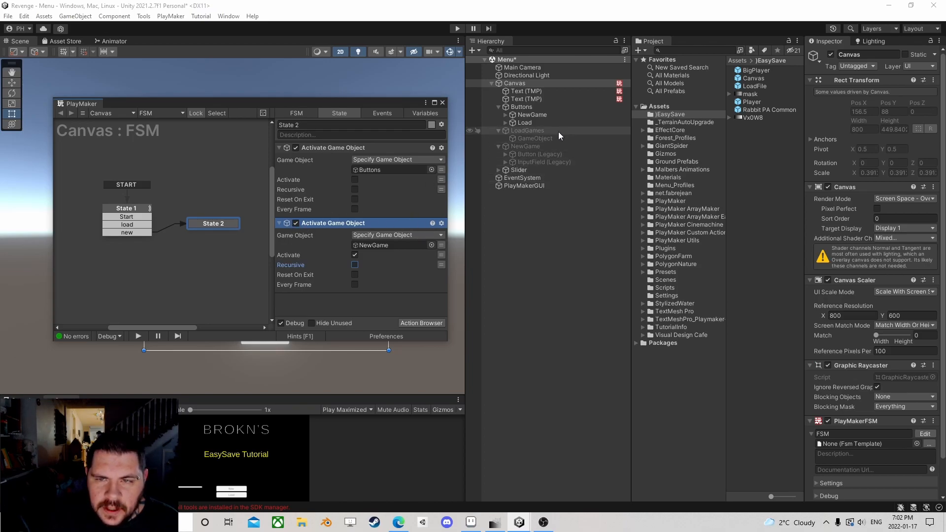
Give State 2 a FINISHED transition back to State 1 and place the state slightly higher, beside State 1
left_click_drag(220, 227, 228, 234)
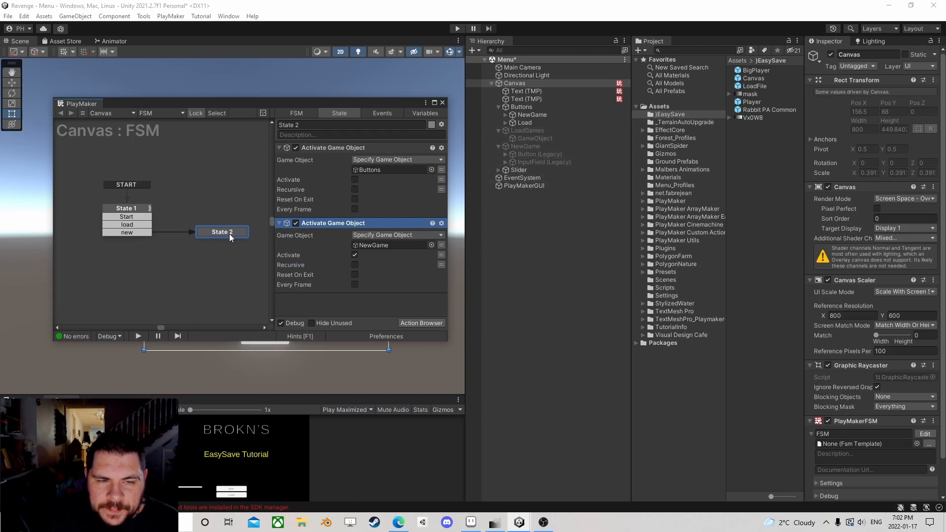
middle_click_drag(221, 254, 165, 259)
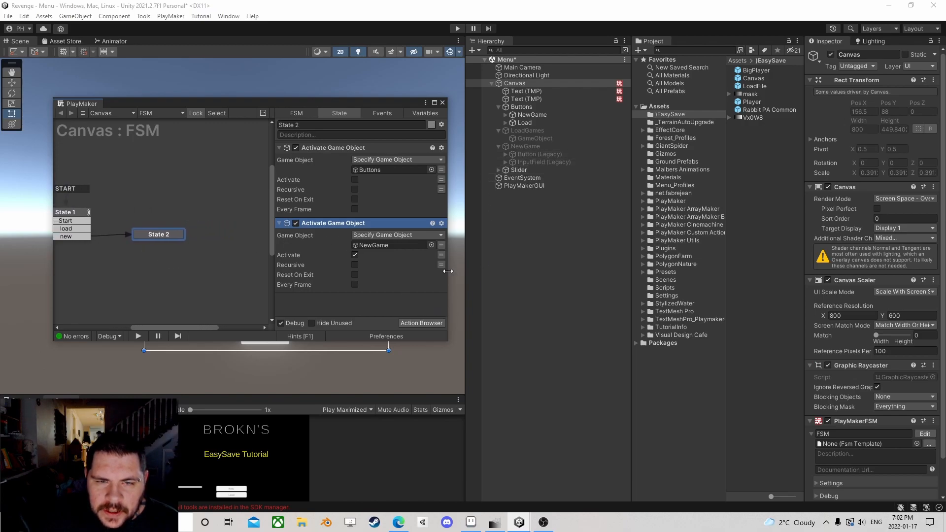
left_click(156, 236, "ctrl")
left_click_drag(162, 243, 165, 204)
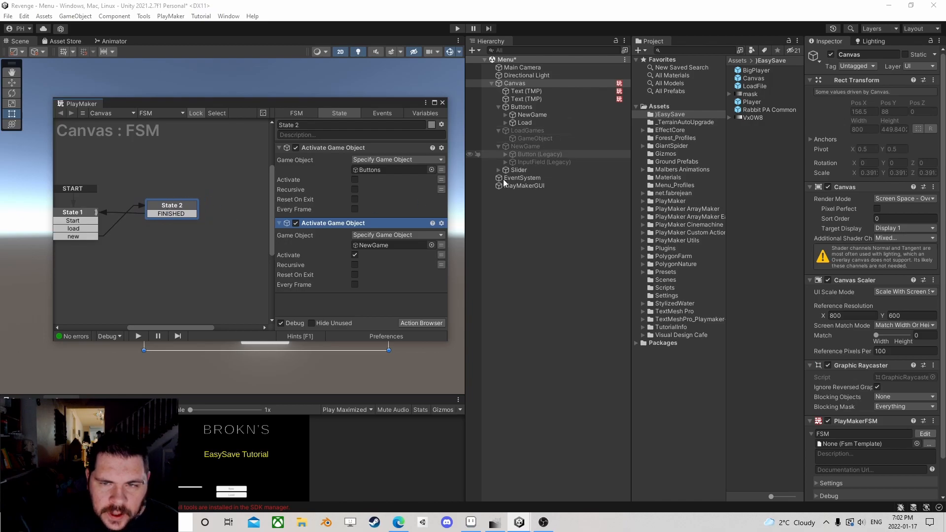
Lead State 1's Start transition to a new State 3 and add a UI Input Field Get Text action to it
left_click(82, 219)
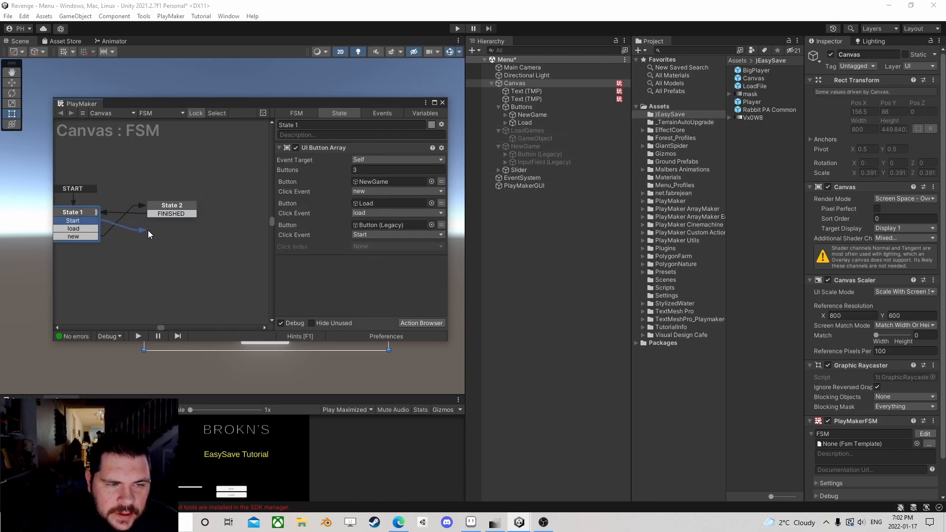
left_click_drag(148, 229, 151, 231)
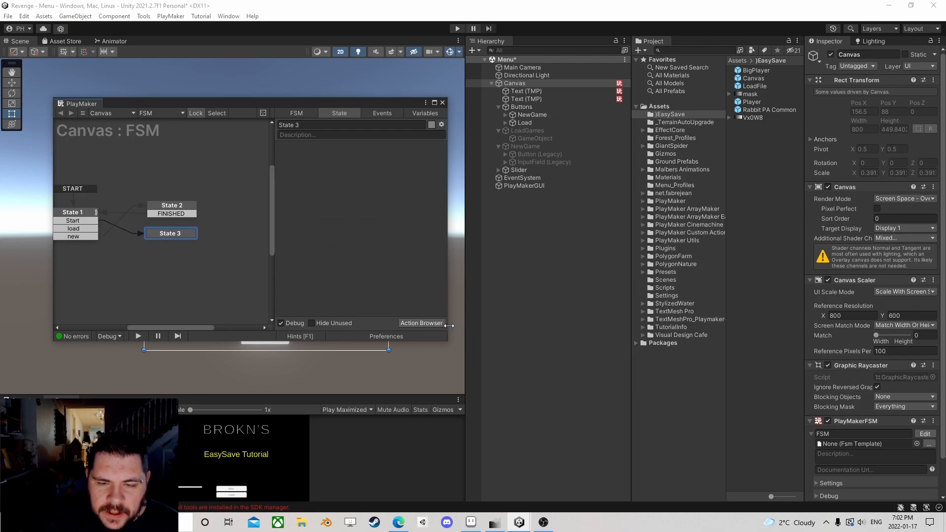
left_click(416, 322)
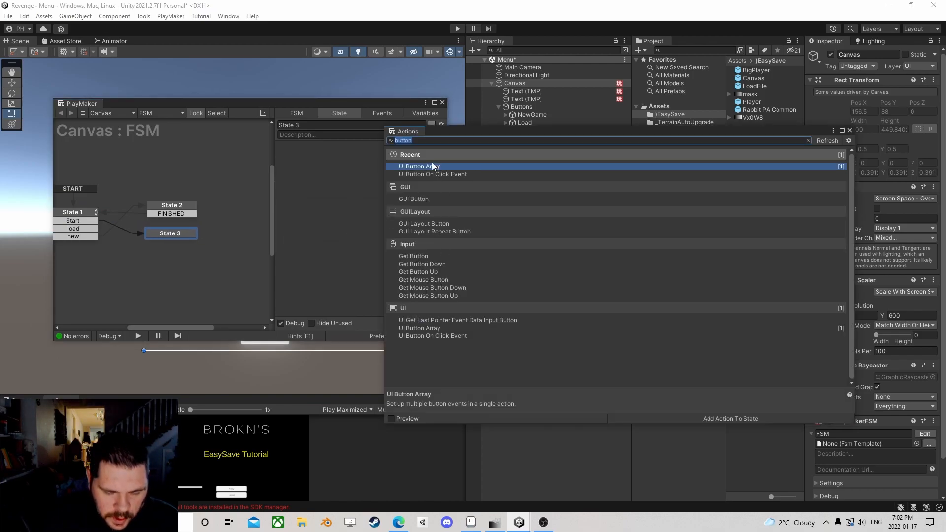
type("get inpuyt")
key("BackSpace")
key("BackSpace")
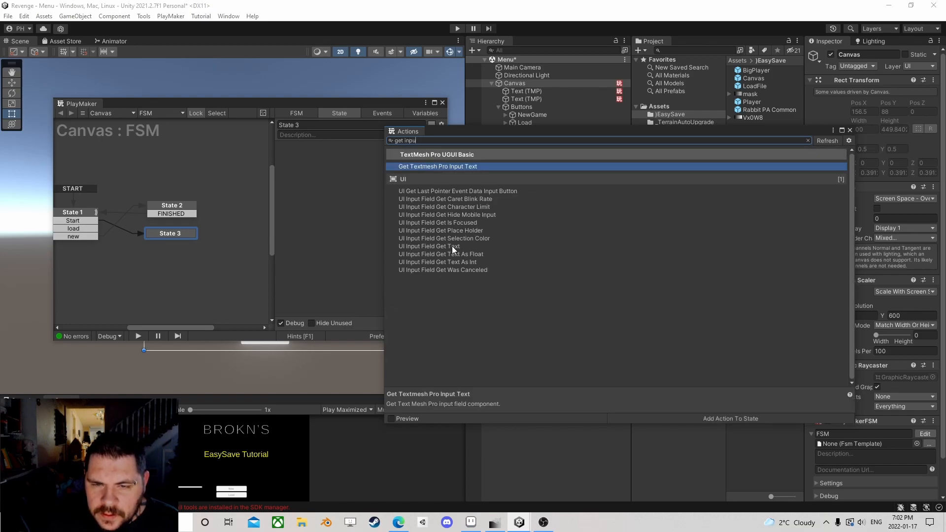
double_click(448, 246)
left_click(849, 130)
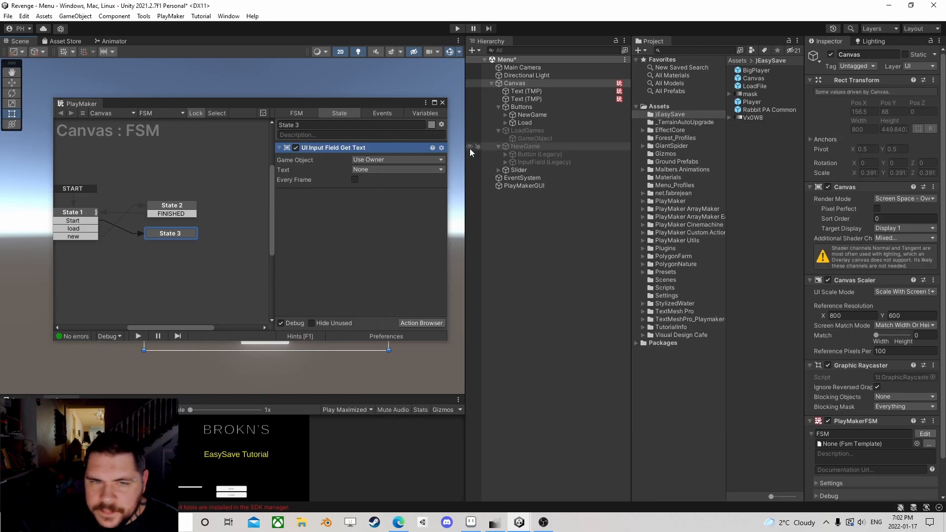
Set the UI Input Field Get Text action to read InputField (Legacy) and store the text in a new variable InputText
left_click(389, 159)
left_click(379, 181)
left_click_drag(522, 162, 400, 168)
left_click(380, 180)
left_click(389, 203)
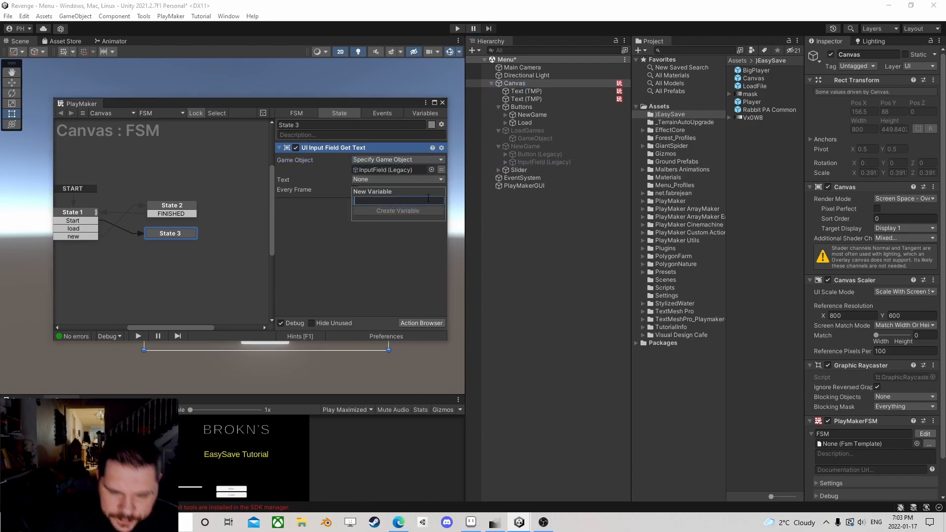
type("InputText")
key("Return")
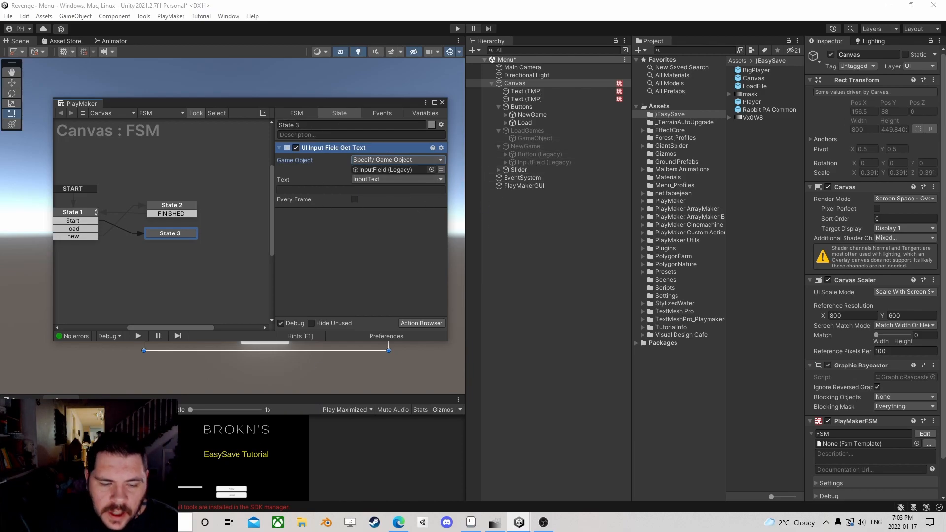
Move the FSM editor up to uncover the menu and test the Slider object's value setting
left_click_drag(250, 104, 256, 52)
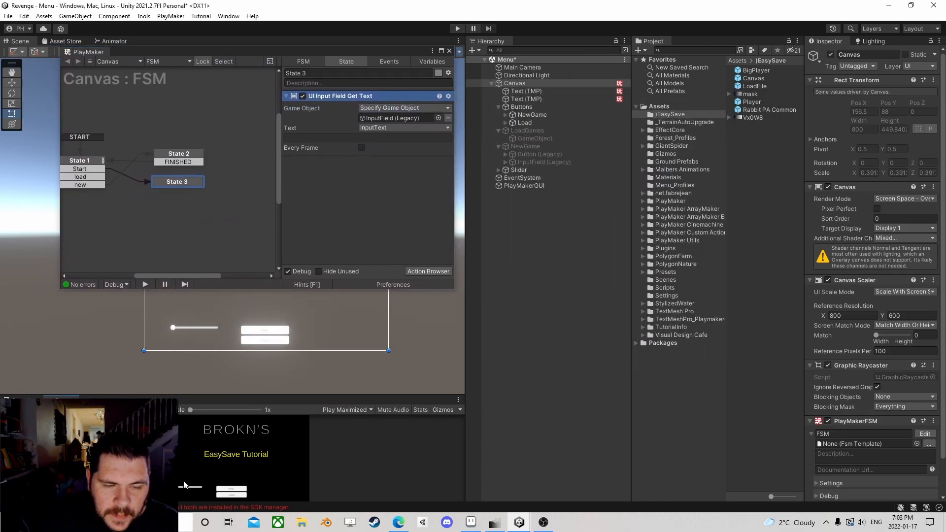
left_click(515, 170)
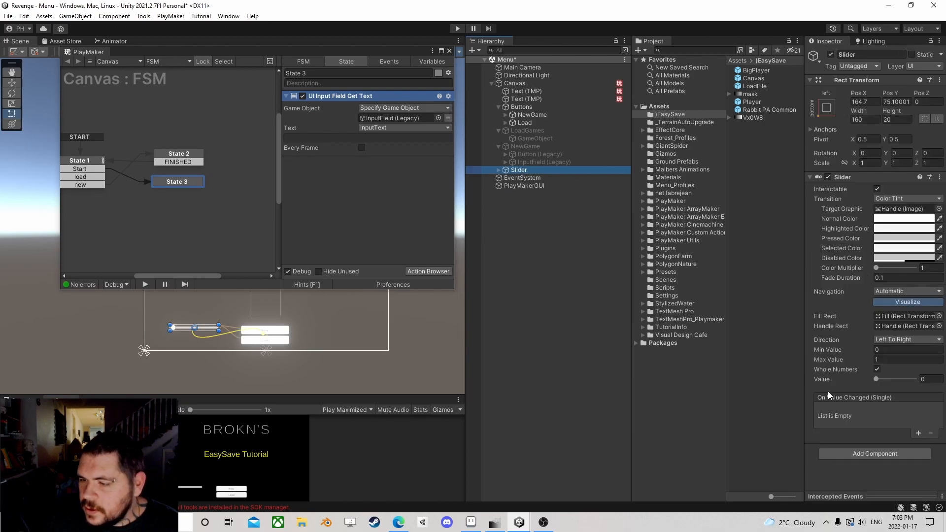
left_click_drag(877, 380, 666, 342)
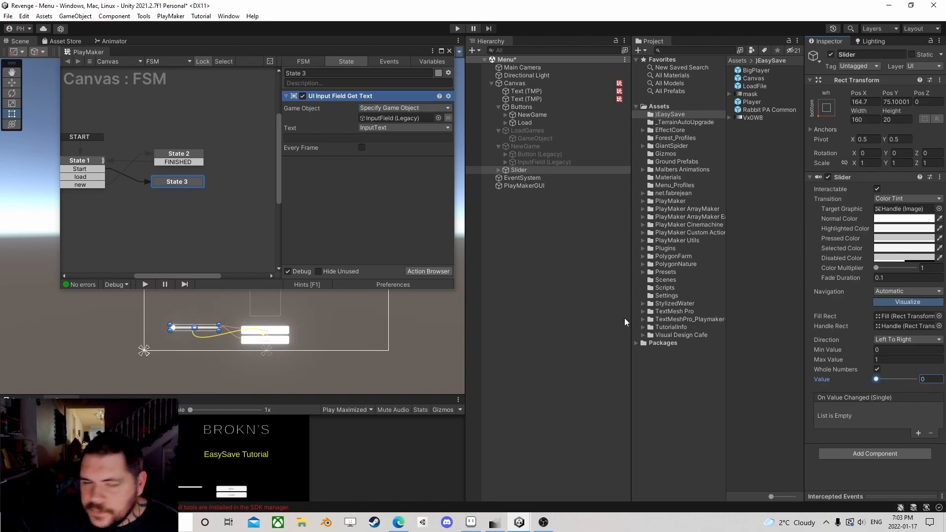
Find the slider actions and add a UI Slider Get Value action to State 3
left_click(426, 271)
type("s")
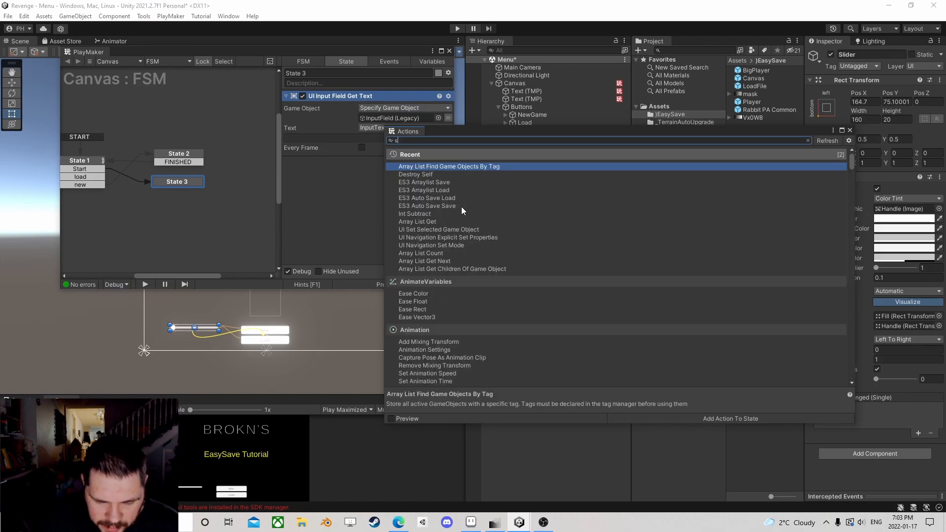
type("lider")
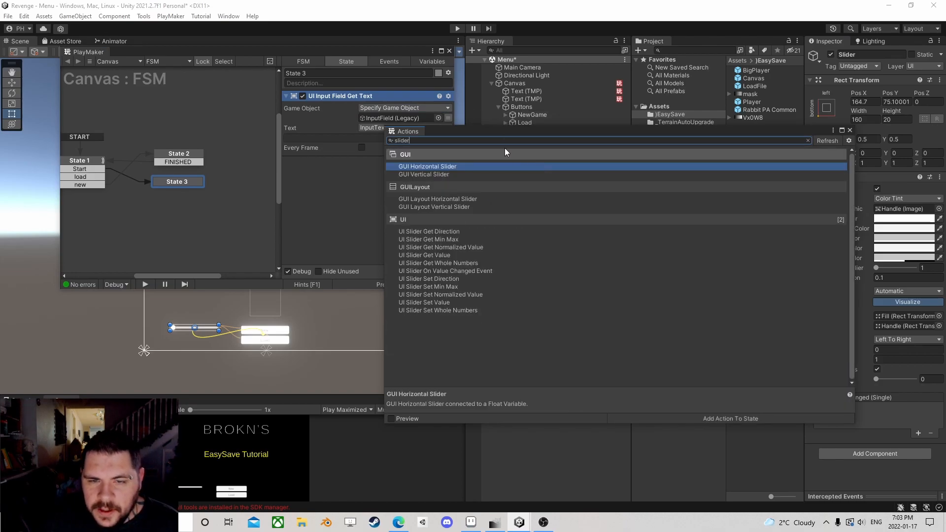
double_click(444, 253)
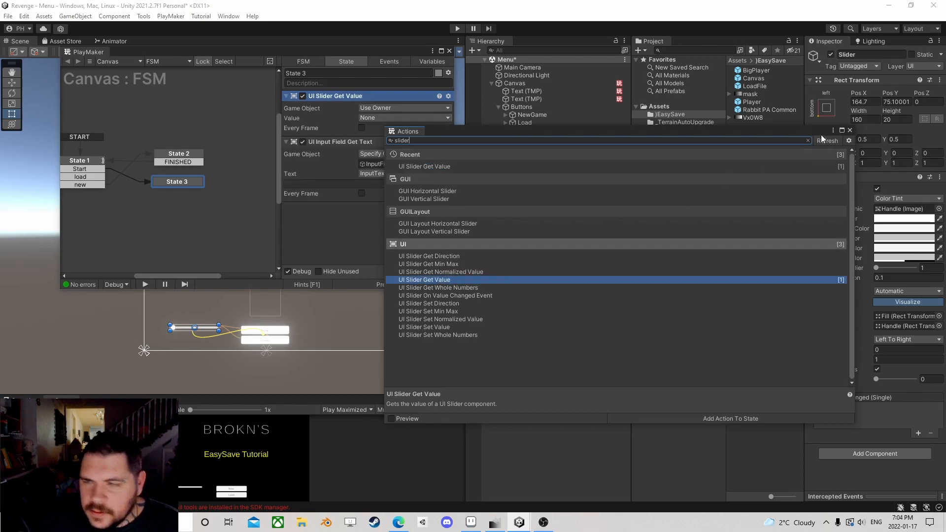
left_click(849, 130)
Set the UI Slider Get Value action to read the Slider object and store its value in a new variable Character
left_click(388, 110)
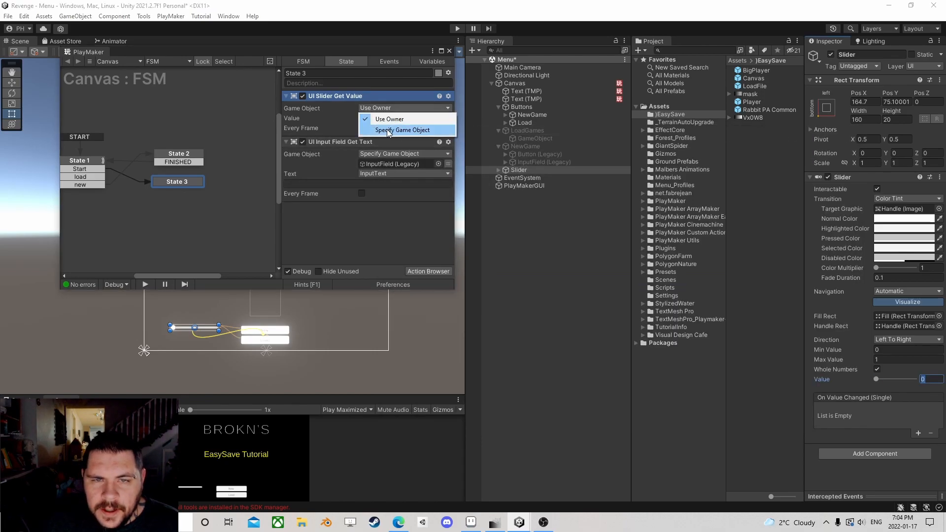
left_click(387, 130)
left_click_drag(525, 170, 386, 117)
left_click(381, 128)
left_click(399, 151)
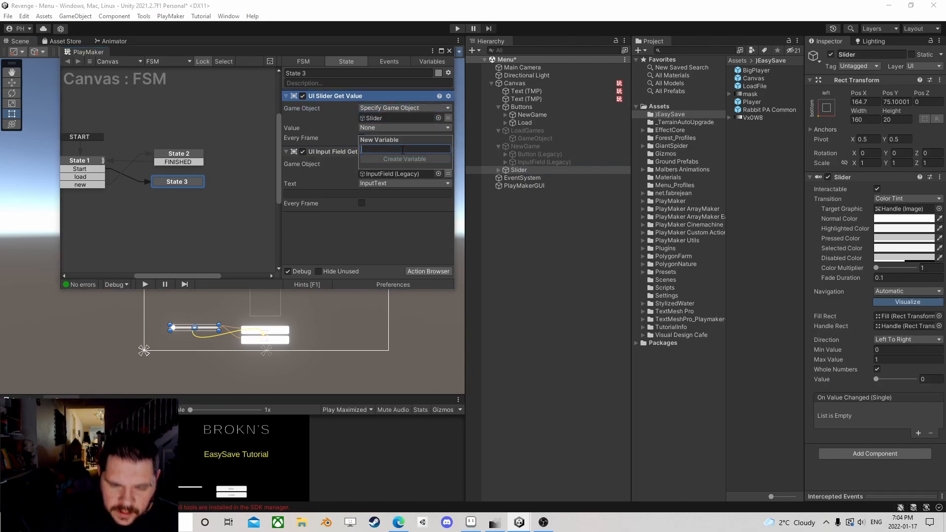
type("Character")
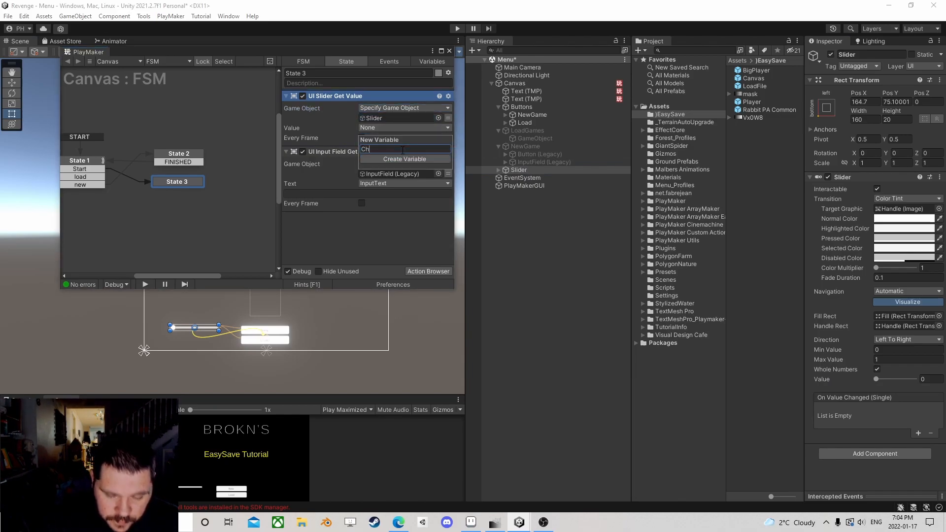
key("Return")
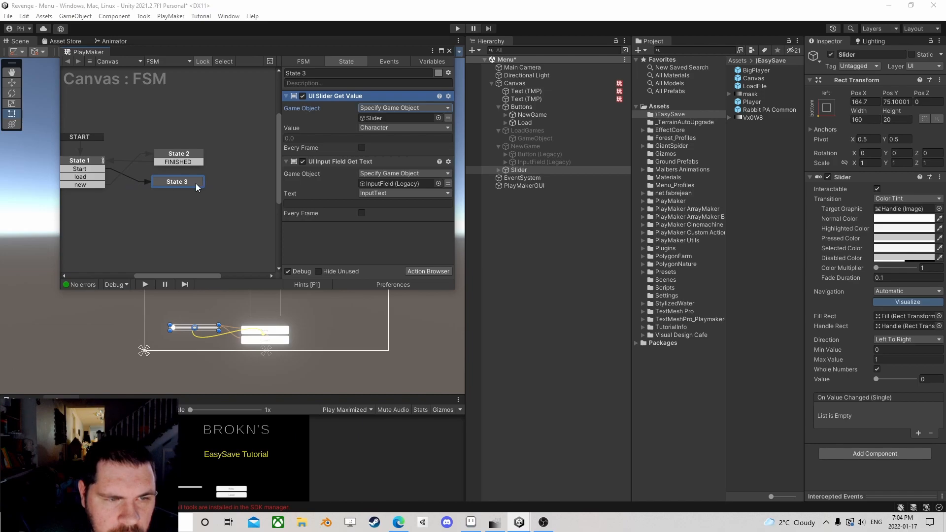
Add a Set String Value action to State 3 and move it below the other actions
left_click(419, 270)
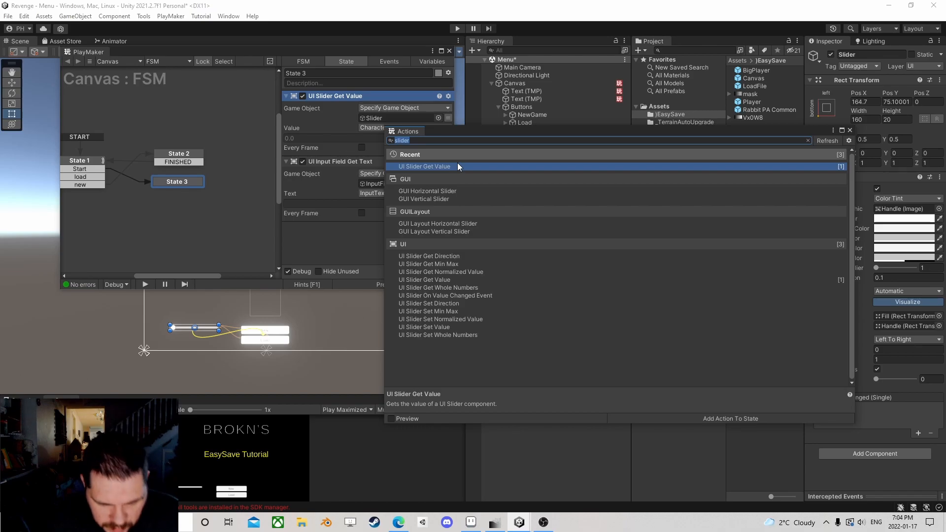
type("set")
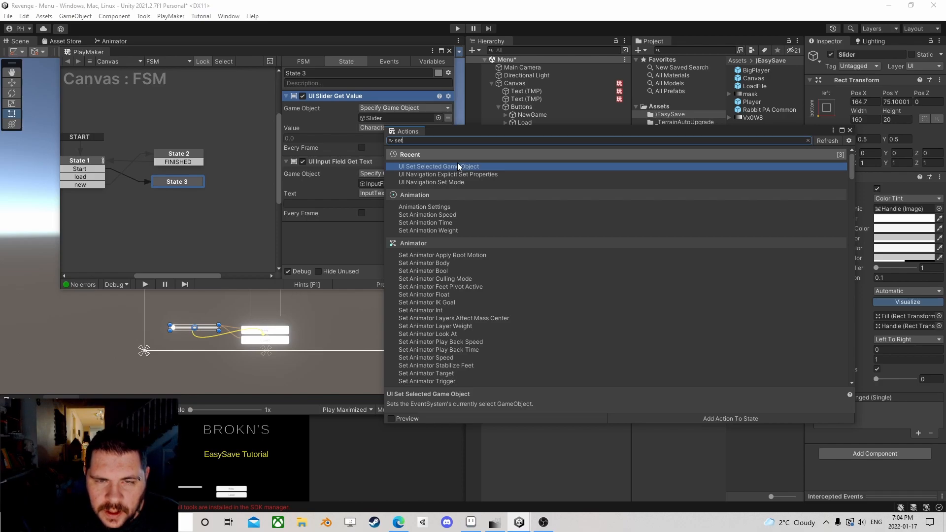
type("string")
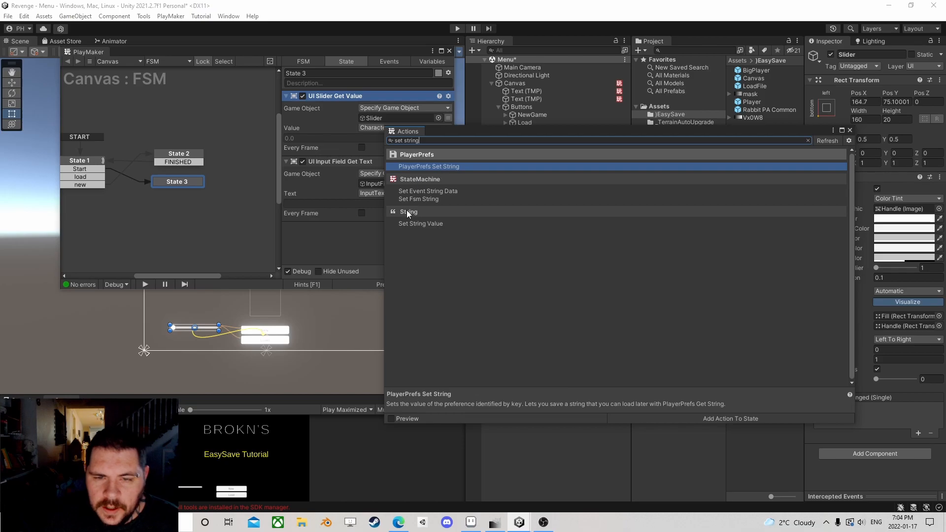
double_click(416, 225)
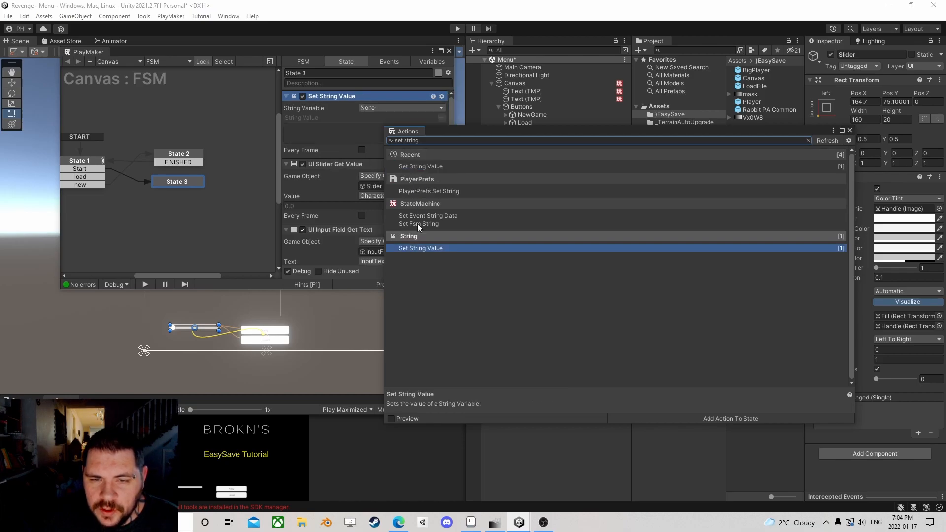
left_click(850, 130)
right_click(331, 96)
left_click(371, 219)
left_click(376, 169)
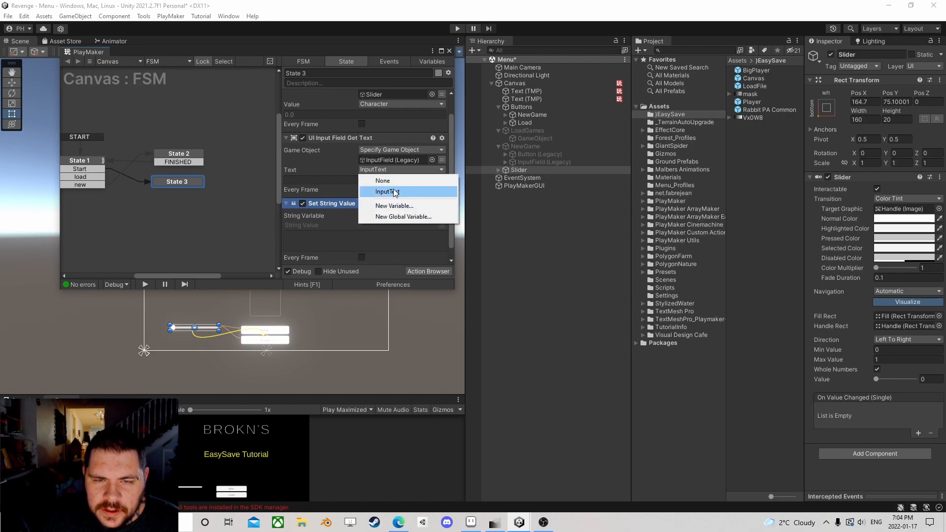
left_click(333, 176)
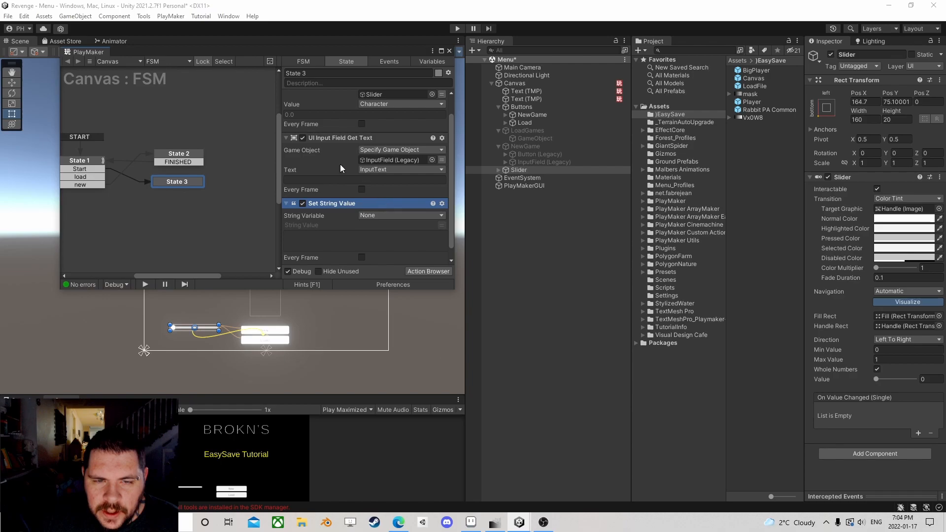
Set the Set String Value action to write the InputText variable into a new global string variable SaveSlot
left_click(375, 217)
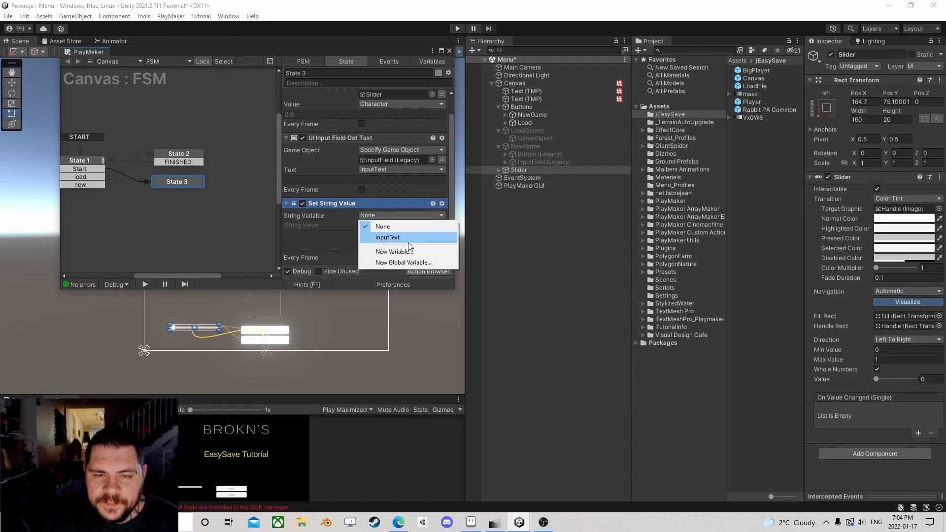
left_click(400, 262)
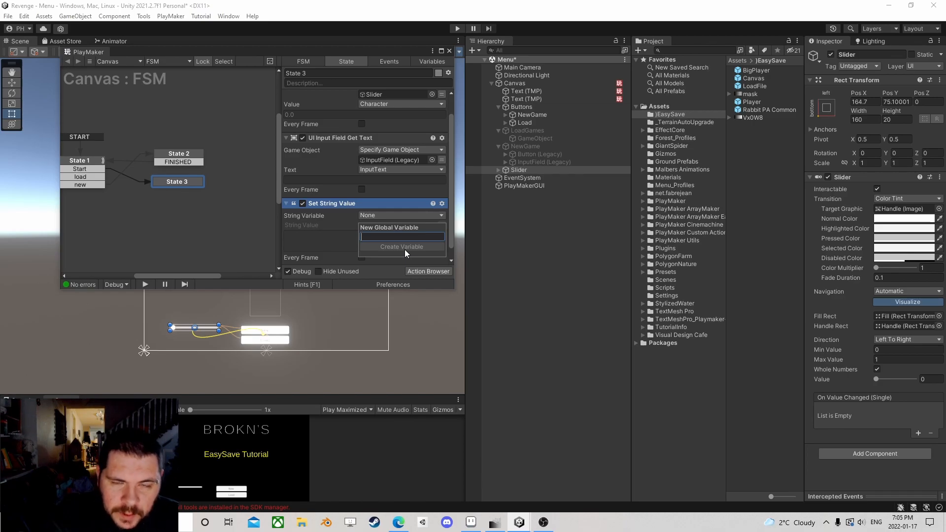
type("SaveSlot")
left_click(404, 247)
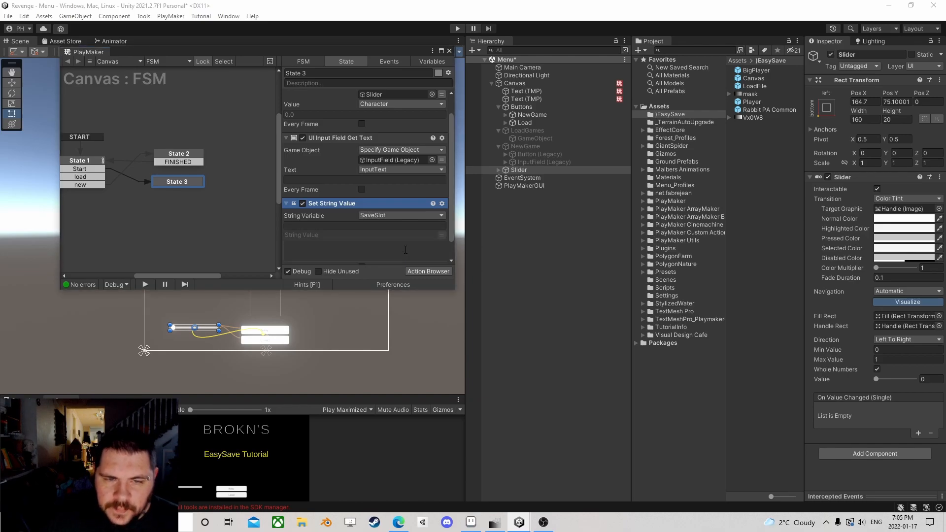
left_click(441, 236)
left_click(382, 235)
left_click(387, 257)
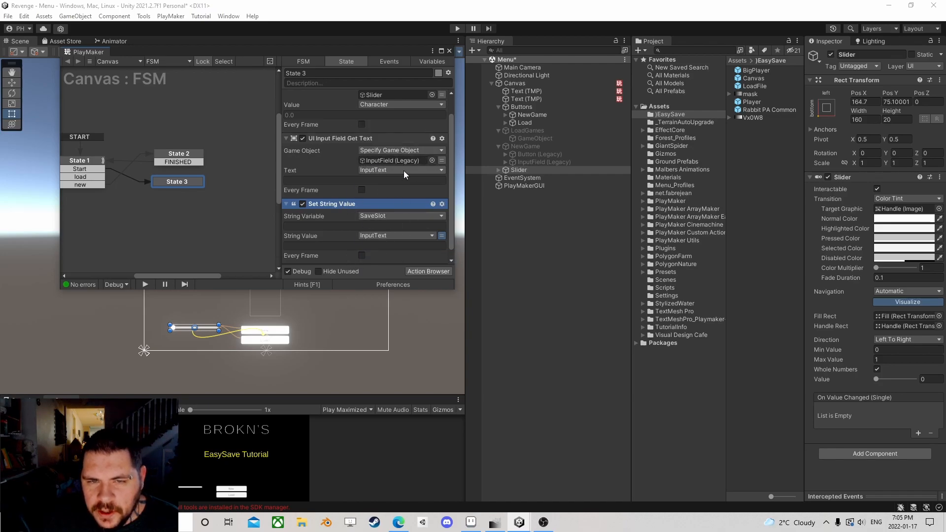
Collapse the Set String Value, UI Input Field Get Text and UI Slider Get Value actions in State 3
left_click(287, 205)
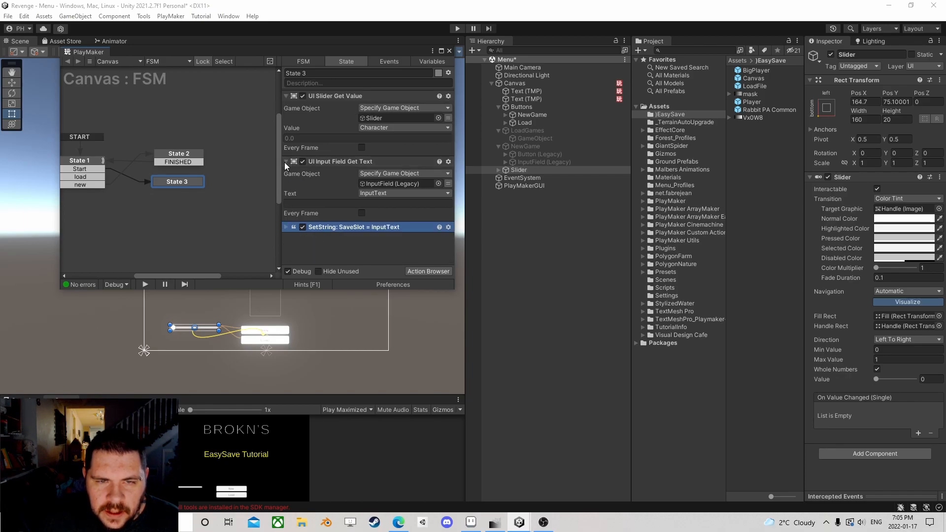
left_click(285, 162)
left_click(328, 177)
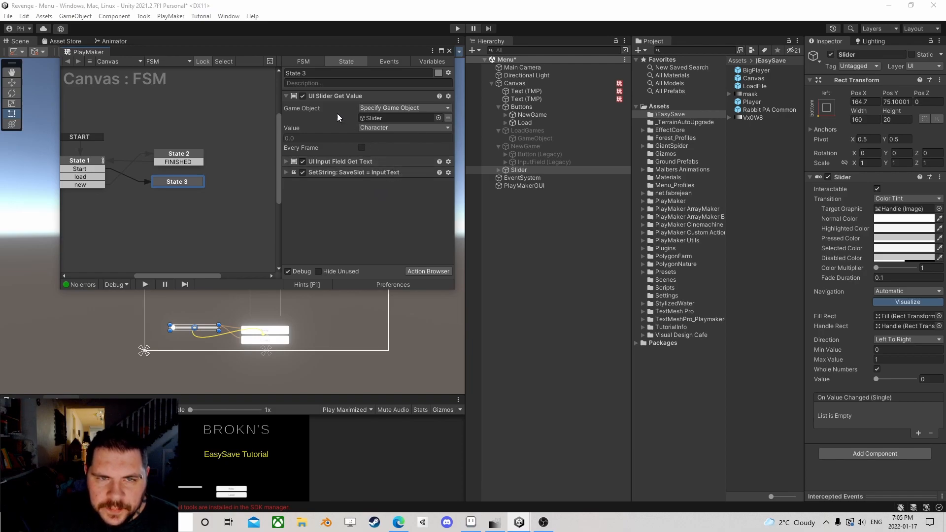
left_click(286, 96)
left_click(327, 93)
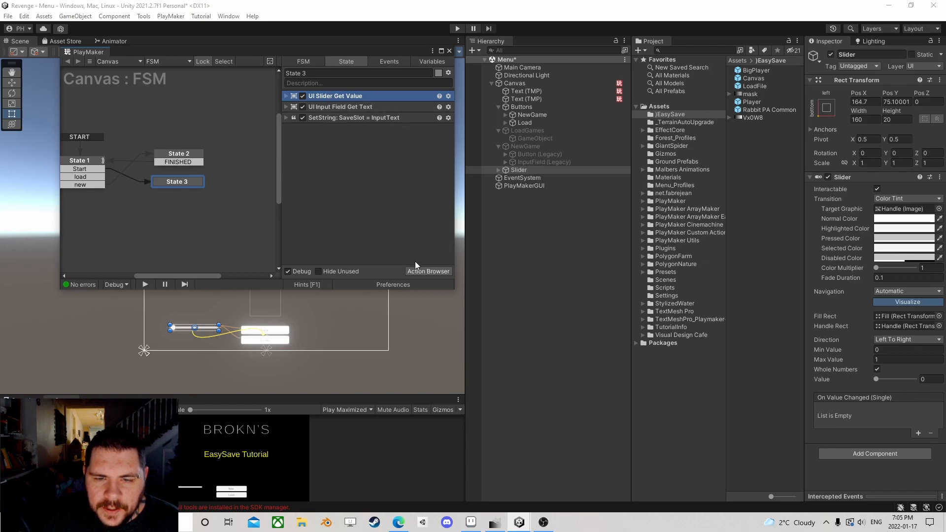
left_click(284, 96)
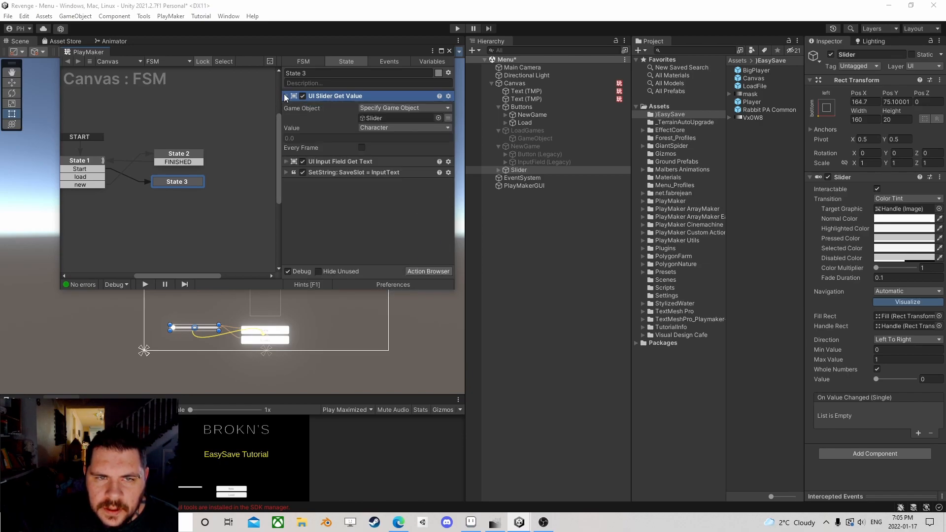
left_click(286, 96)
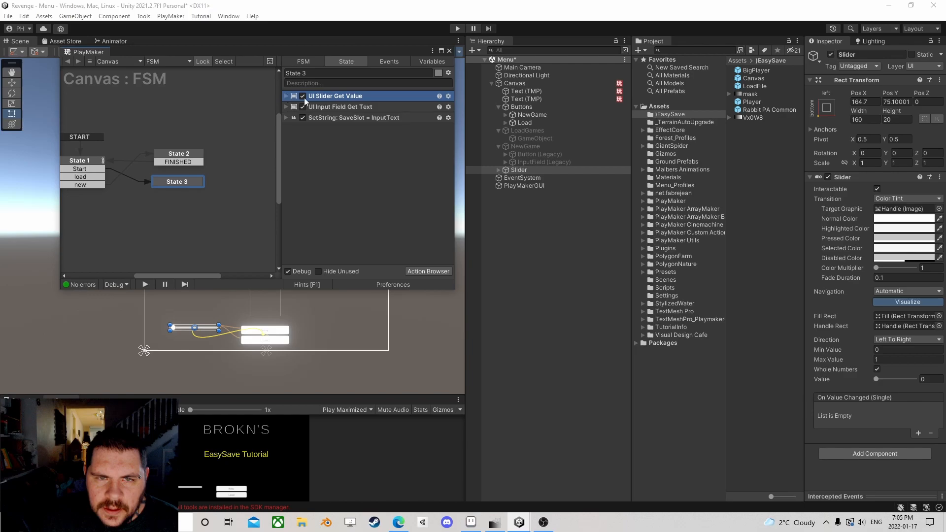
Add the Easy Save 3 Save action to State 3 and move it below the other actions
left_click(422, 271)
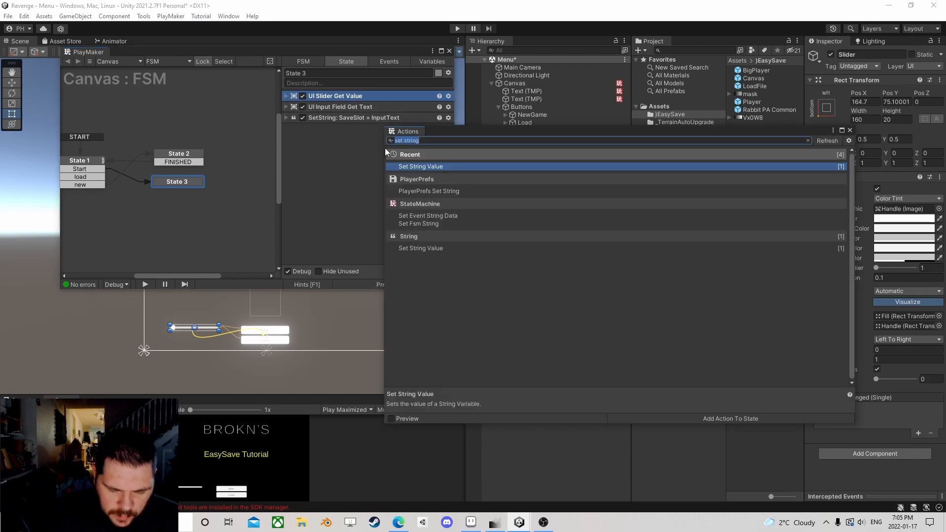
type("sav")
key("Down")
key("Down")
key("Down")
key("Down")
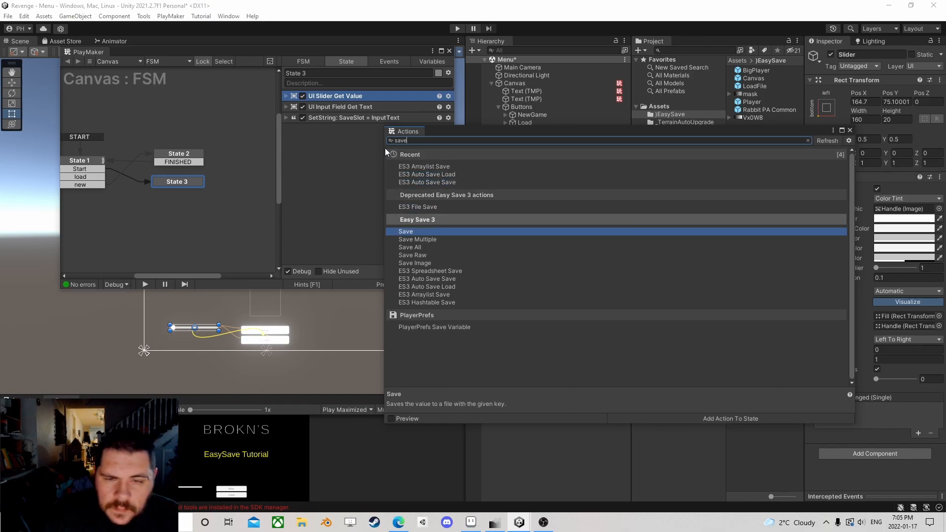
key("Return")
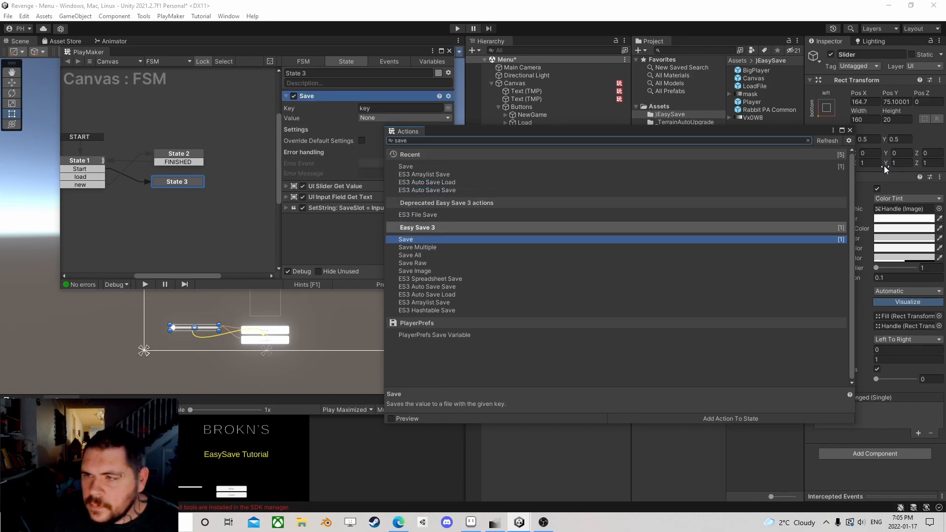
left_click(850, 130)
left_click_drag(331, 95, 333, 234)
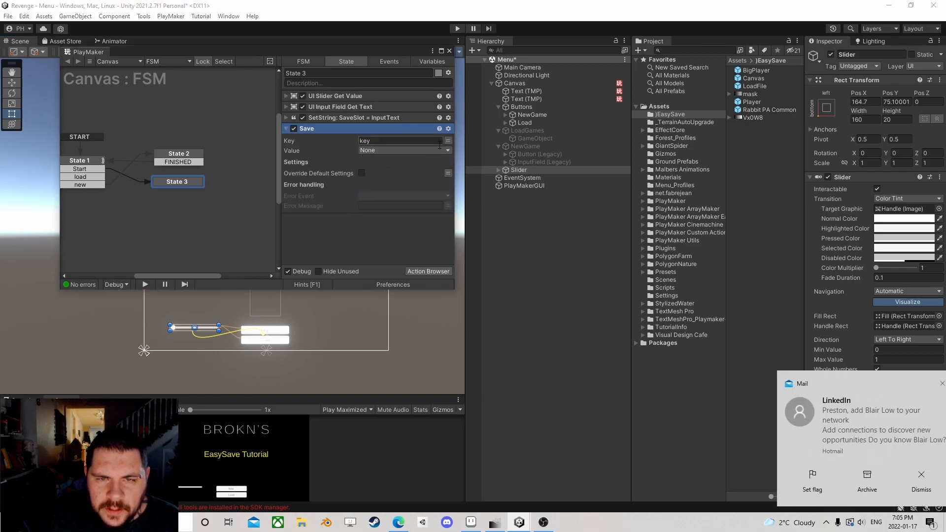
left_click(903, 480)
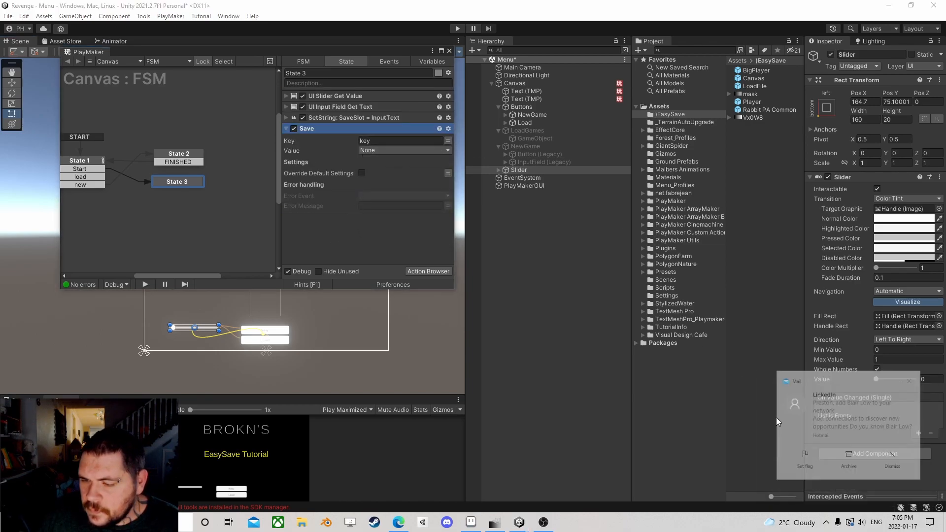
Set the Save action's key to CharacterSelect and its value to the Character variable
left_click(447, 141)
left_click(448, 140)
left_click(412, 139)
type("Cha")
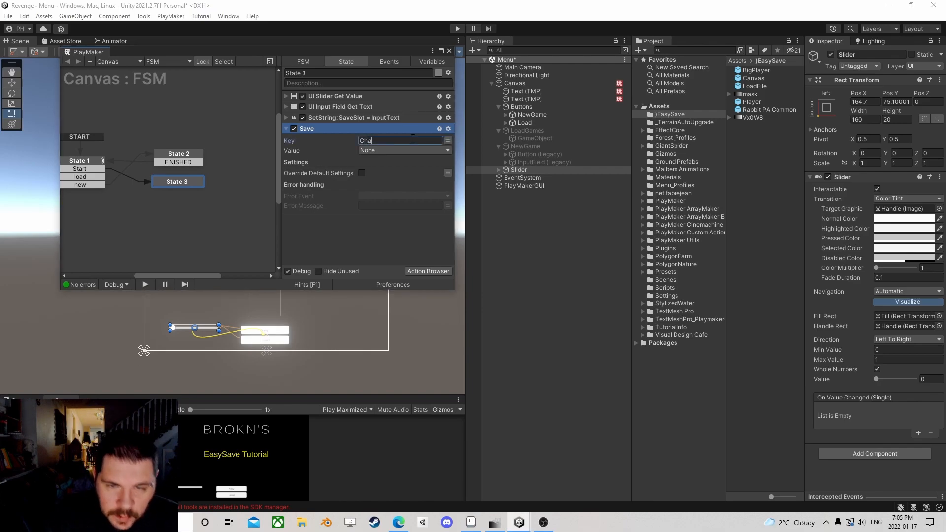
type("racterSelect")
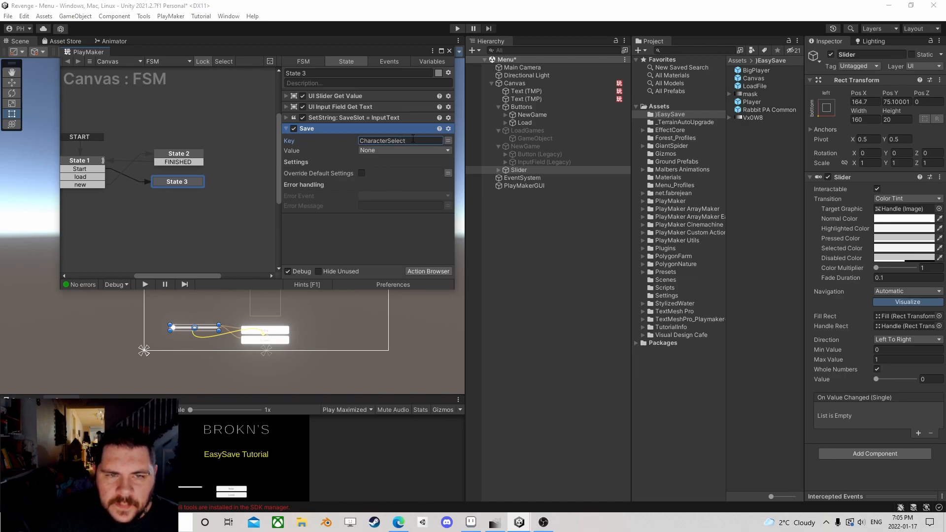
left_click(399, 150)
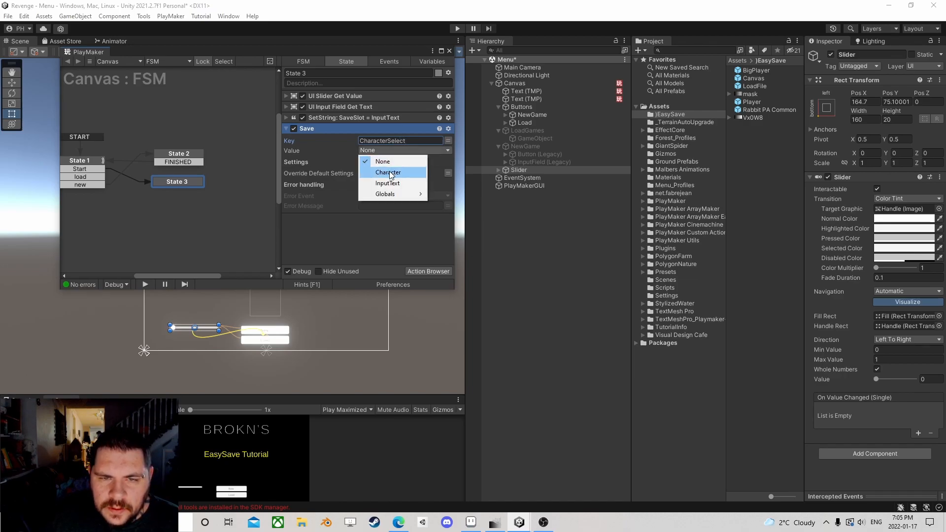
left_click(389, 172)
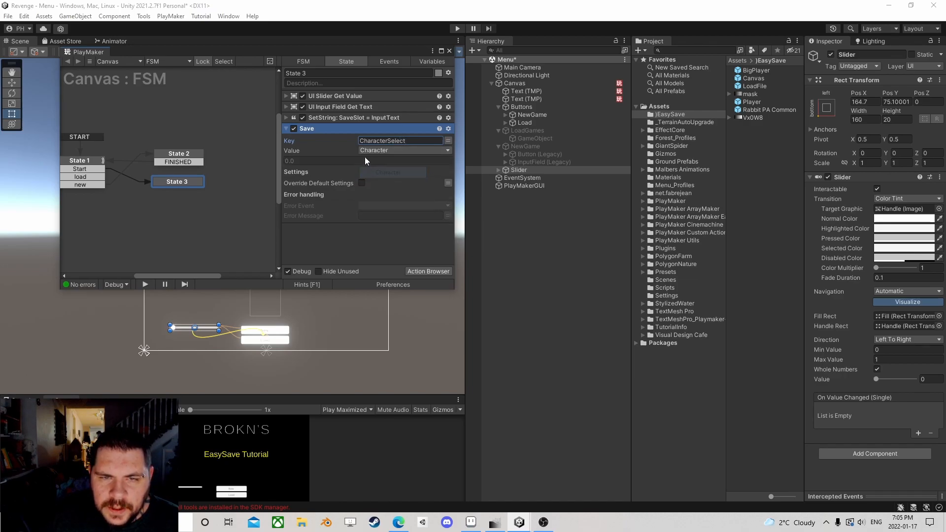
Enable Override Default Settings on the Save action and select its Path text
left_click(362, 183)
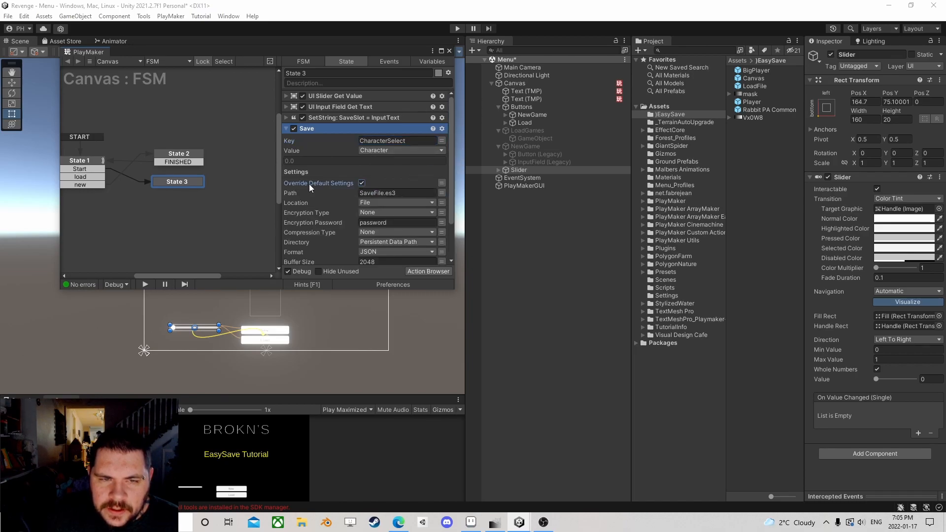
left_click(400, 192)
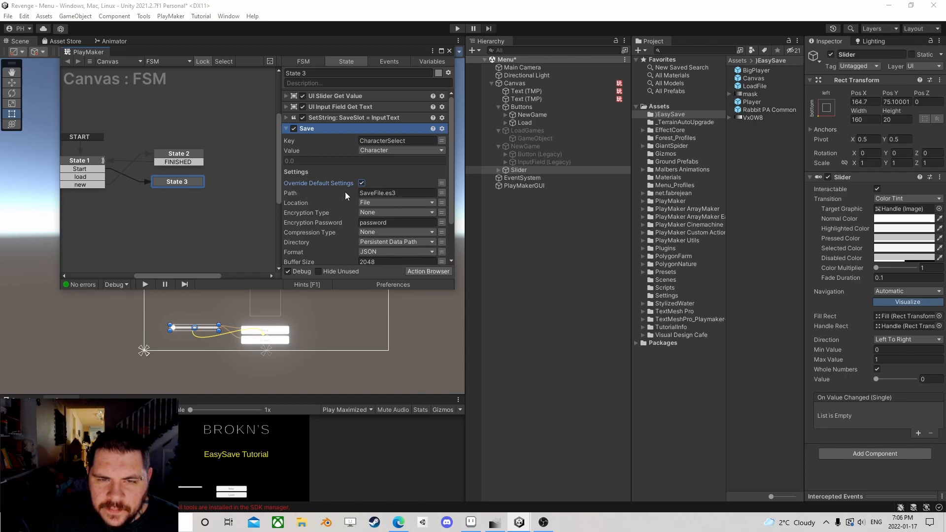
left_click(403, 191)
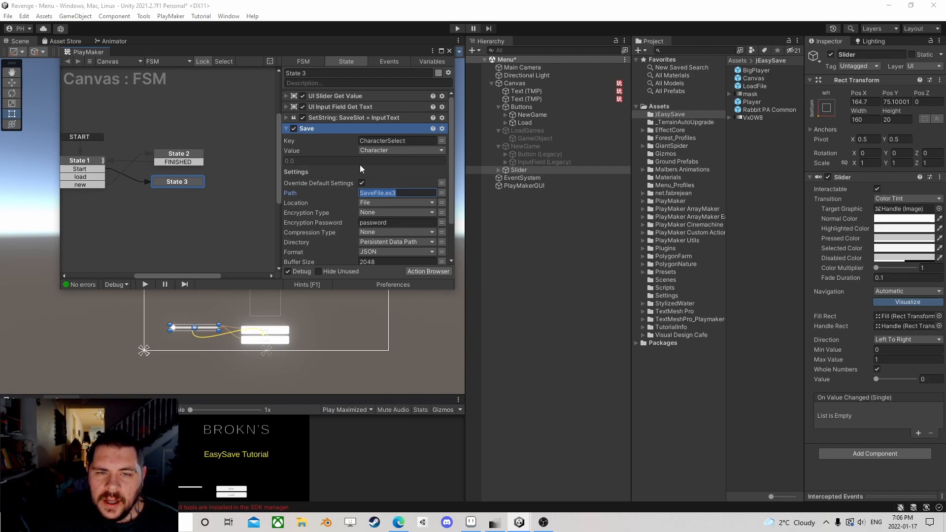
Review the Save action's key and settings against the variable stored by the UI Slider Get Value action
left_click_drag(409, 141, 327, 136)
double_click(413, 140)
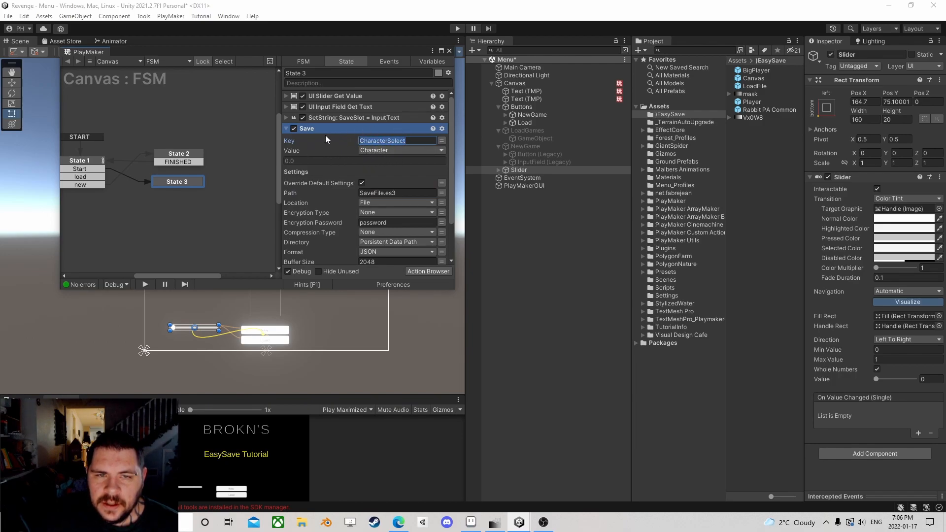
left_click(287, 96)
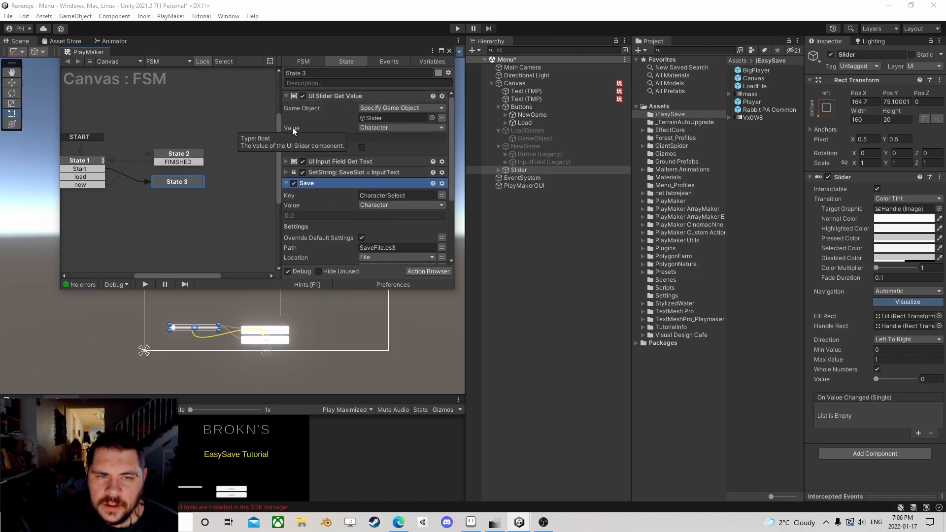
left_click(286, 95)
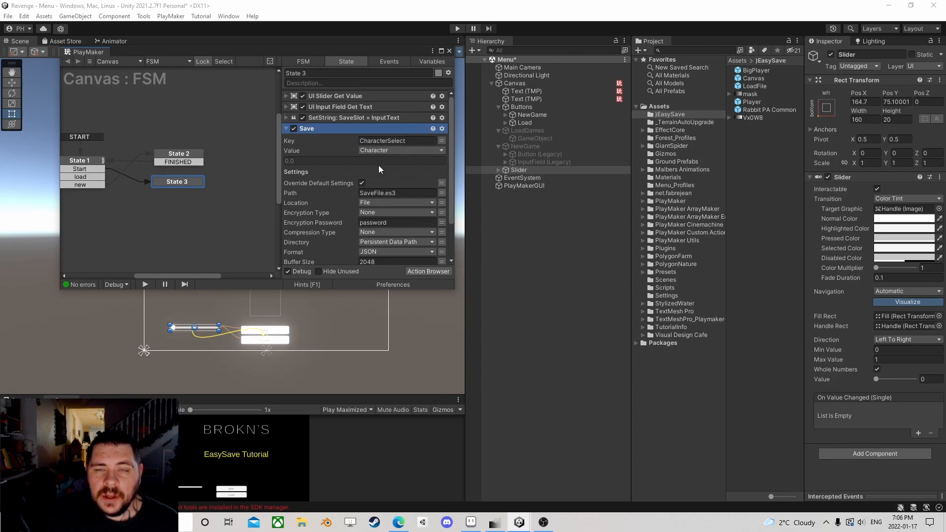
scroll(380, 165, "down", 3)
scroll(390, 180, "up", 3)
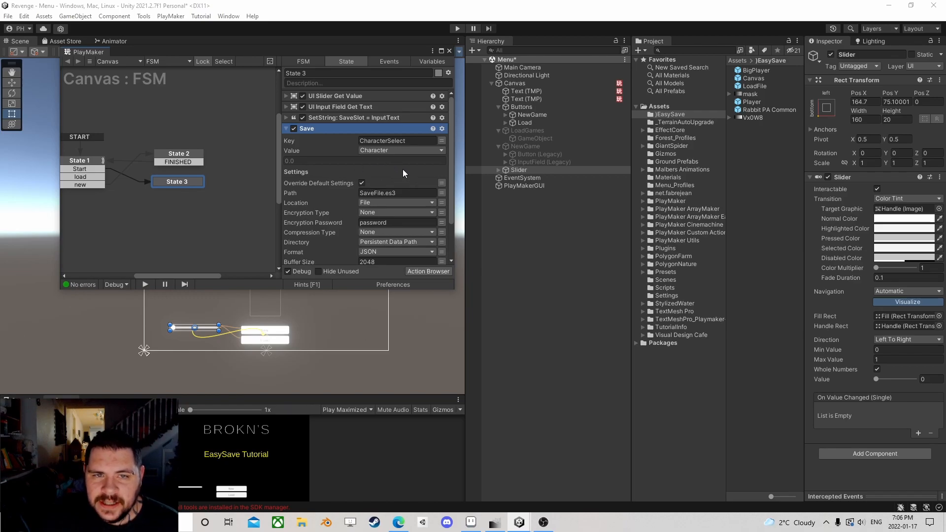
double_click(406, 140)
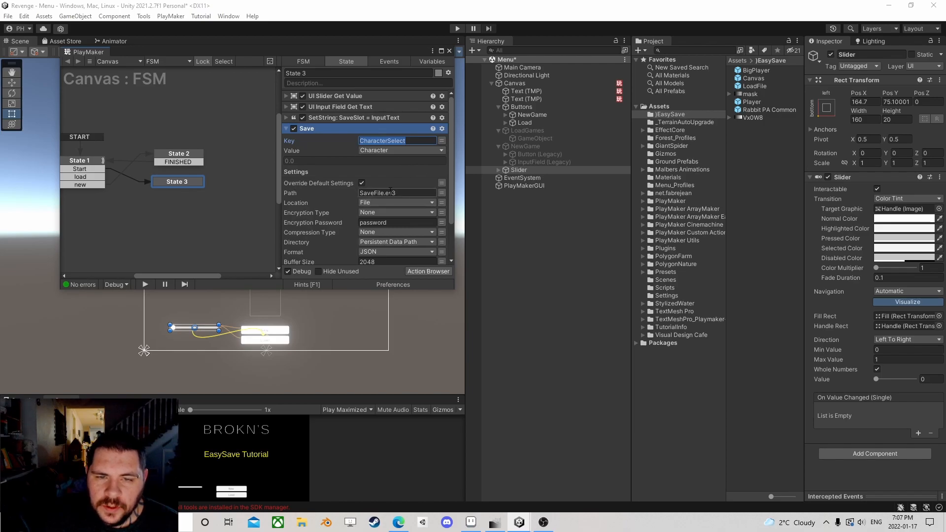
Make the Save action's Path use the InputText variable
left_click(442, 192)
left_click(394, 194)
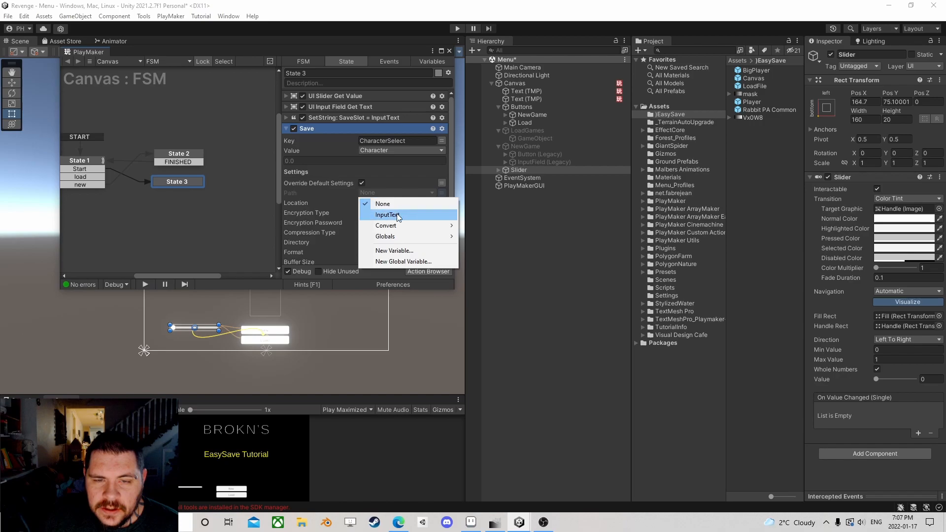
left_click(389, 215)
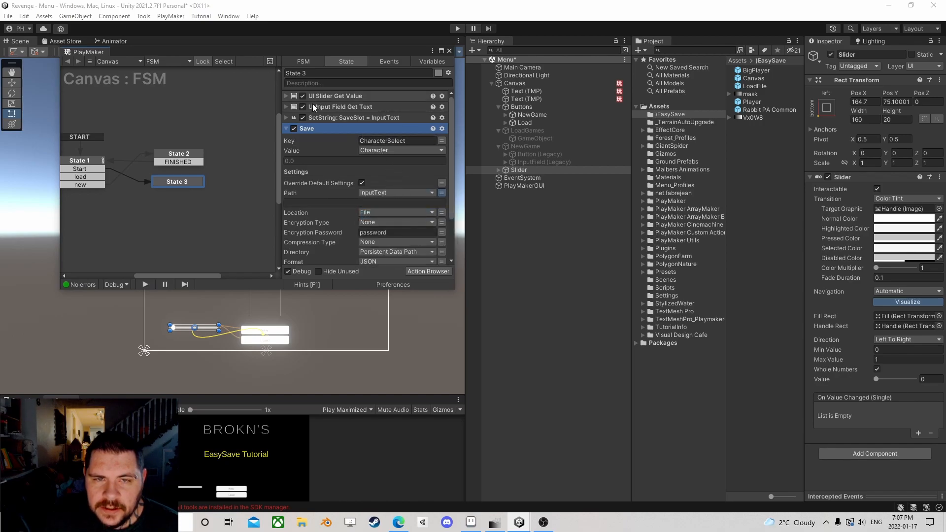
left_click(384, 196)
mouse_move(411, 236)
left_click(480, 236)
left_click(389, 192)
left_click(394, 213)
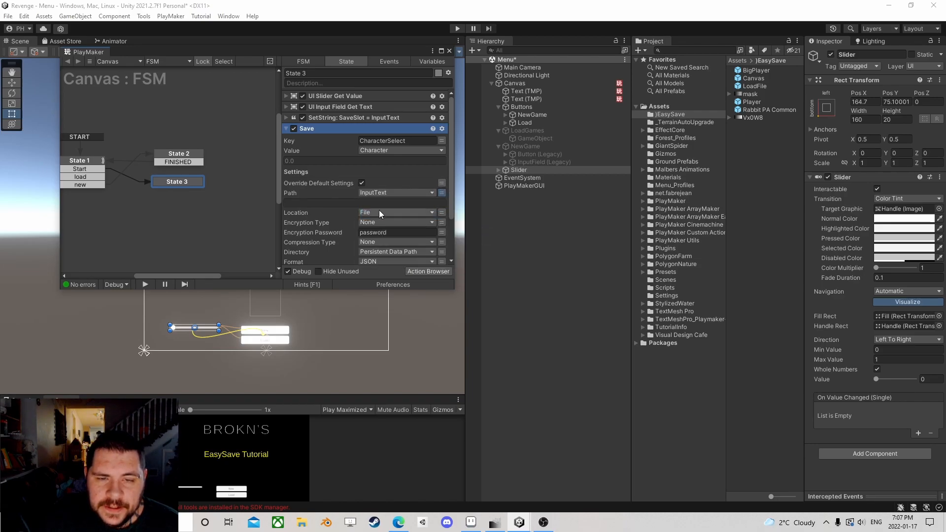
Set the Save action's Error Event to a new event named Fail
scroll(383, 187, "down", 3)
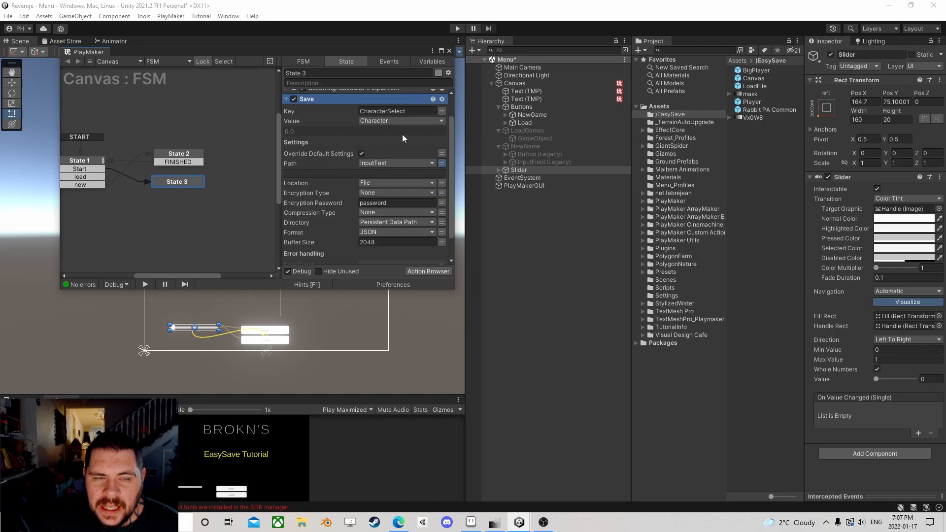
scroll(349, 200, "down", 2)
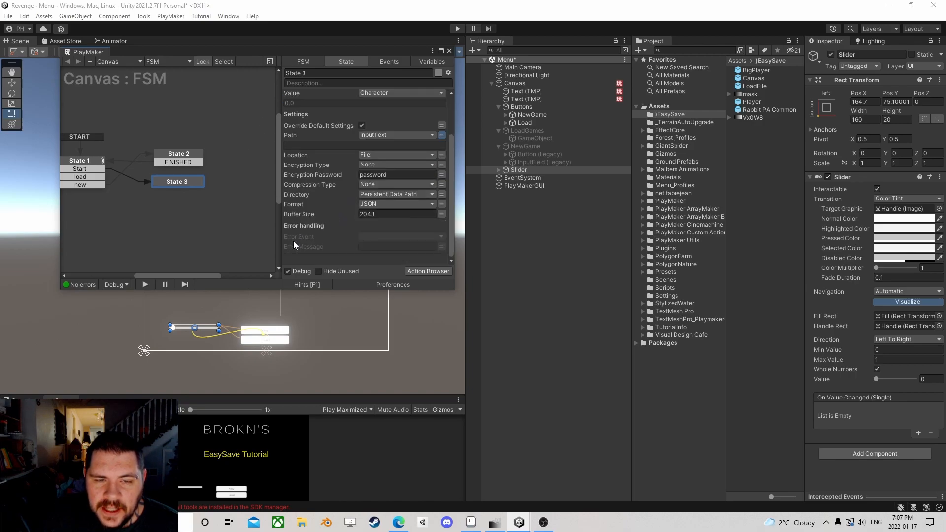
left_click(357, 238)
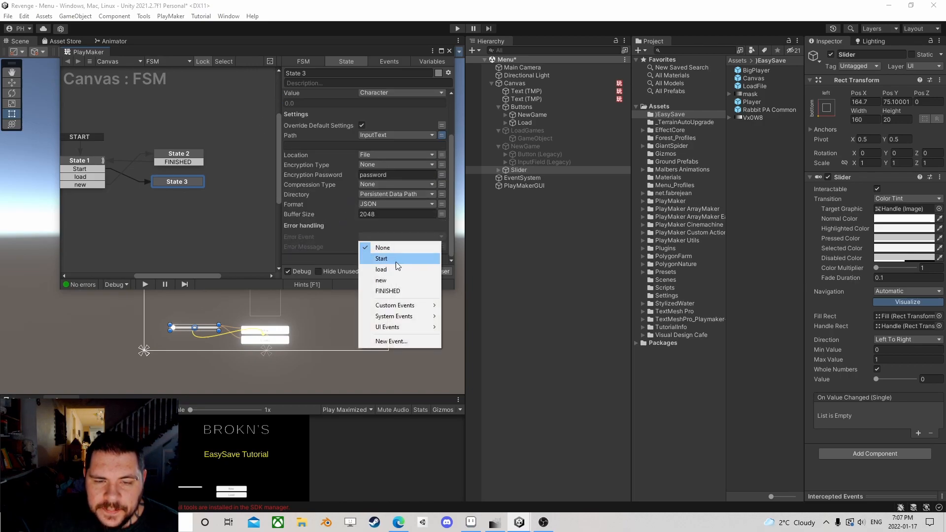
left_click(387, 336)
type("Fail")
key("Return")
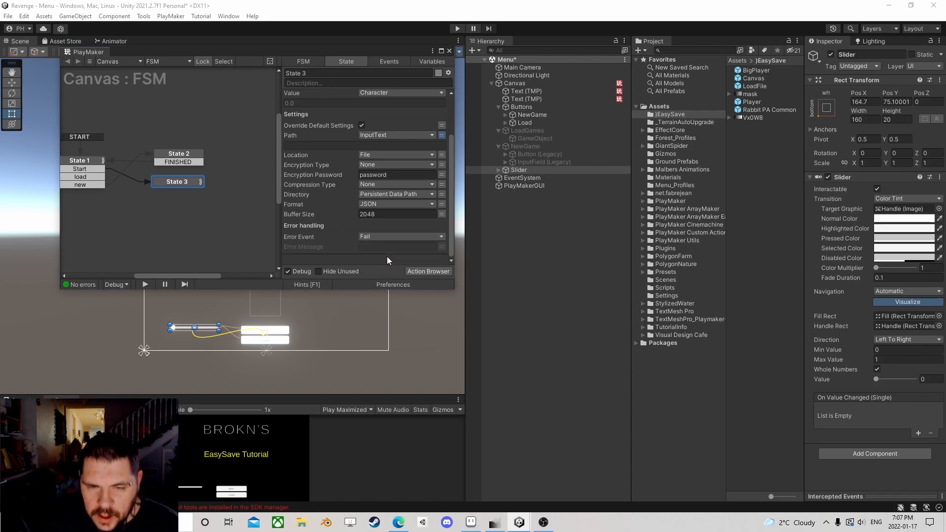
Add a Fail transition to State 3 and connect it back to State 1
right_click(181, 181)
mouse_move(212, 186)
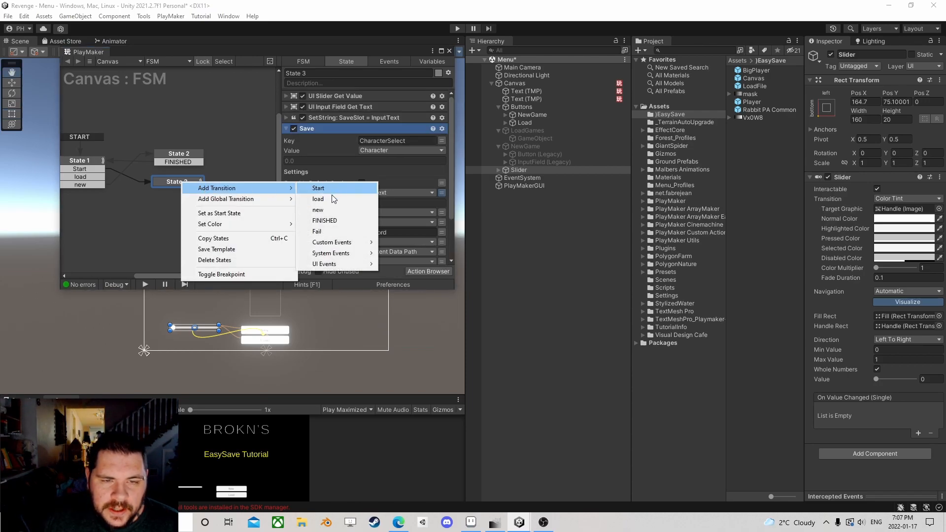
left_click(318, 234)
left_click_drag(176, 190, 90, 162)
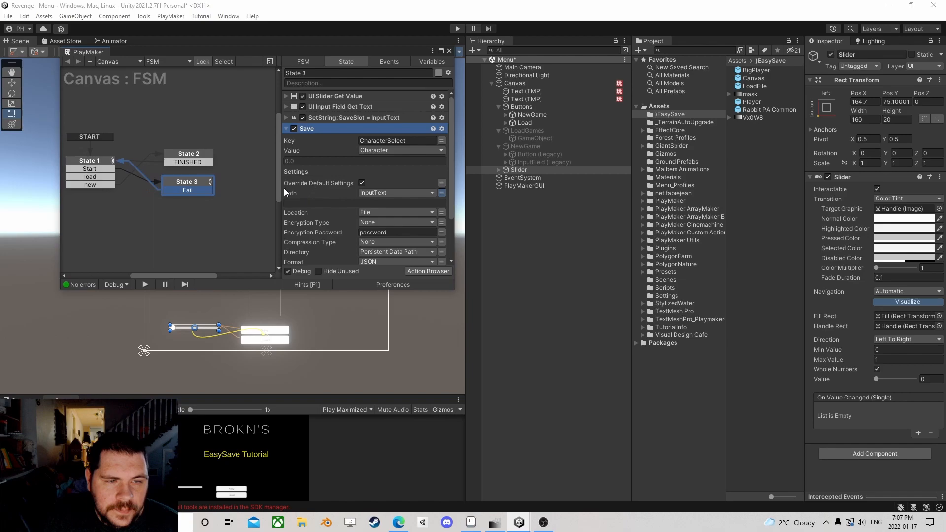
Review the Save action's key, value, path, file settings and error handling in State 3
left_click_drag(187, 180, 190, 177)
scroll(353, 221, "down", 3)
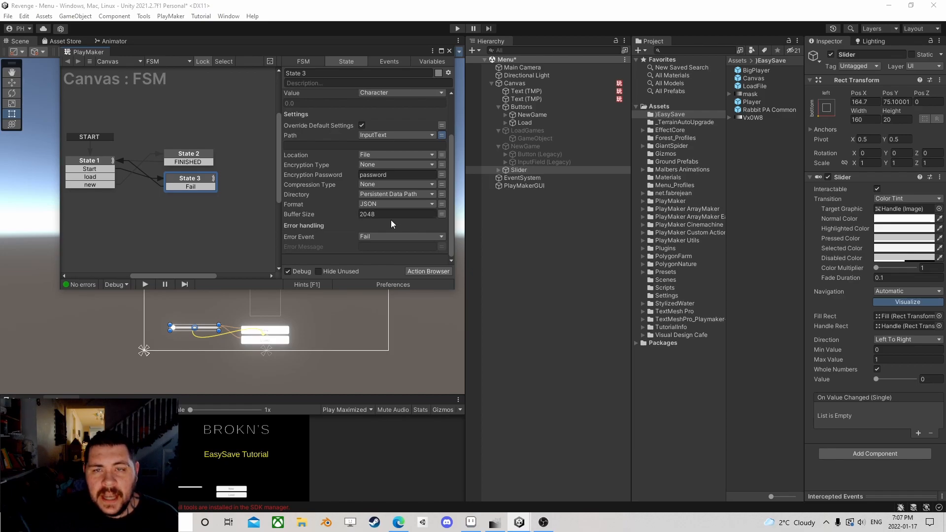
scroll(397, 217, "up", 3)
scroll(397, 222, "down", 3)
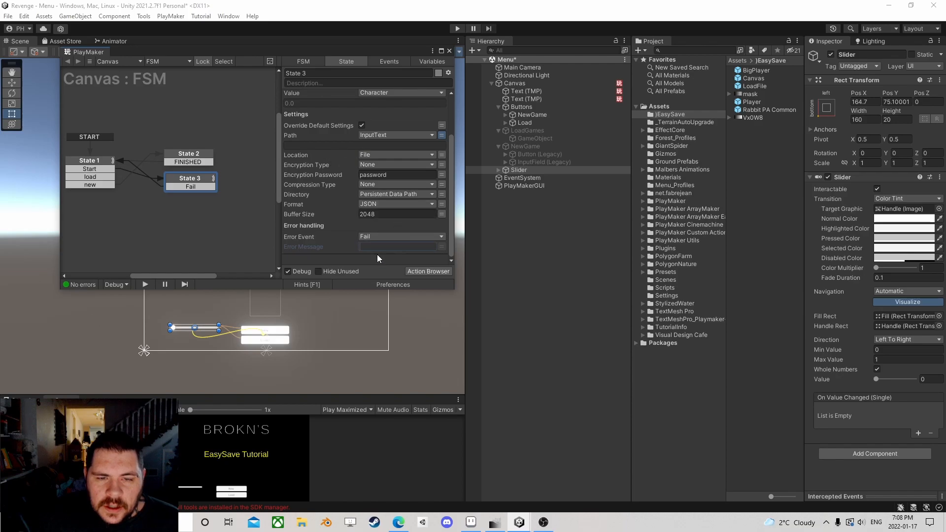
scroll(377, 176, "up", 3)
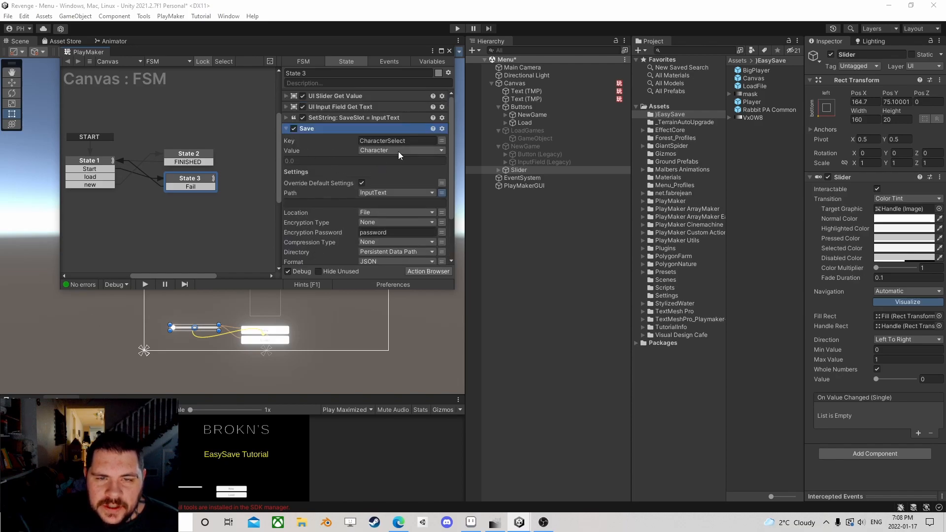
scroll(356, 177, "down", 3)
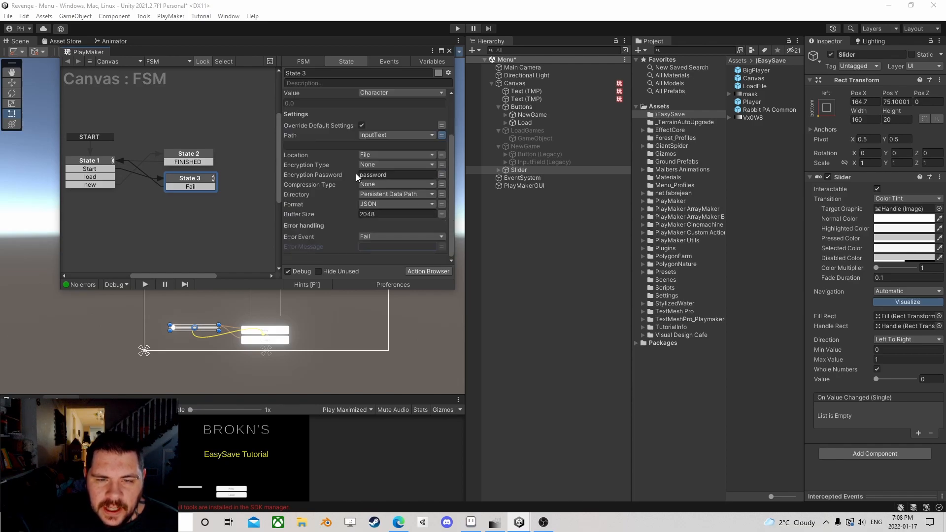
Add a Load Scene action to State 3 and move it to the end of the state's action list
left_click(436, 271)
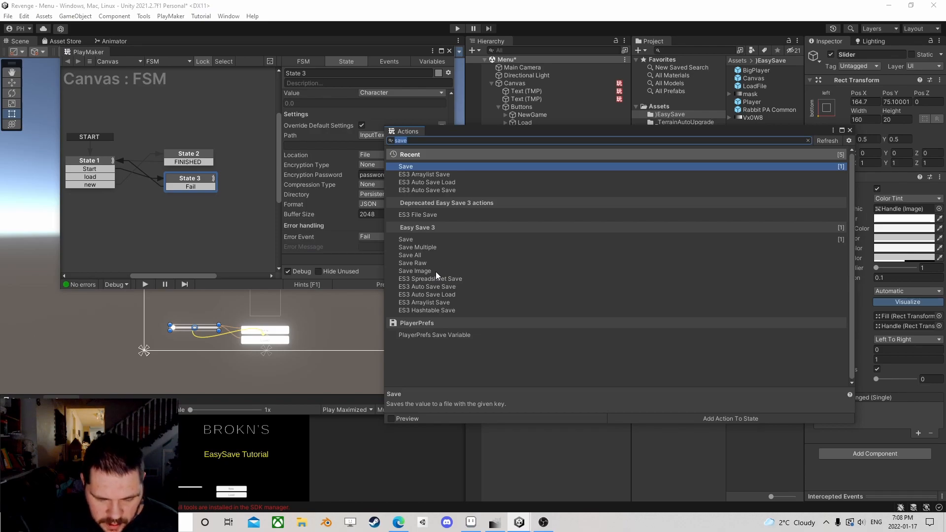
type("load")
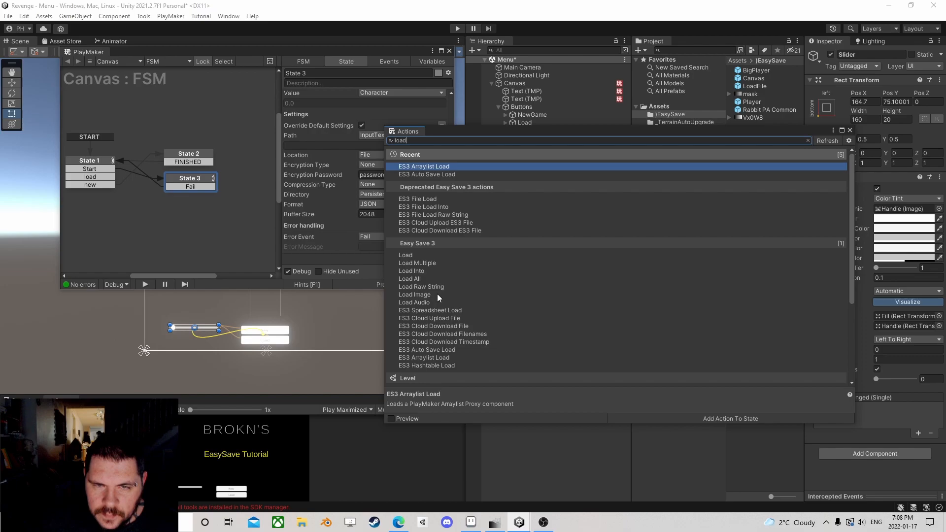
type(" sc")
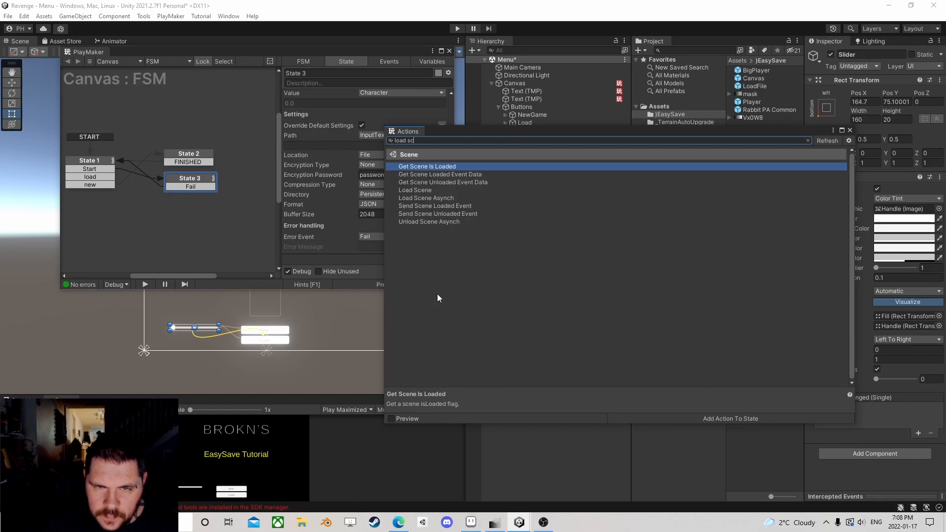
double_click(414, 189)
left_click(850, 130)
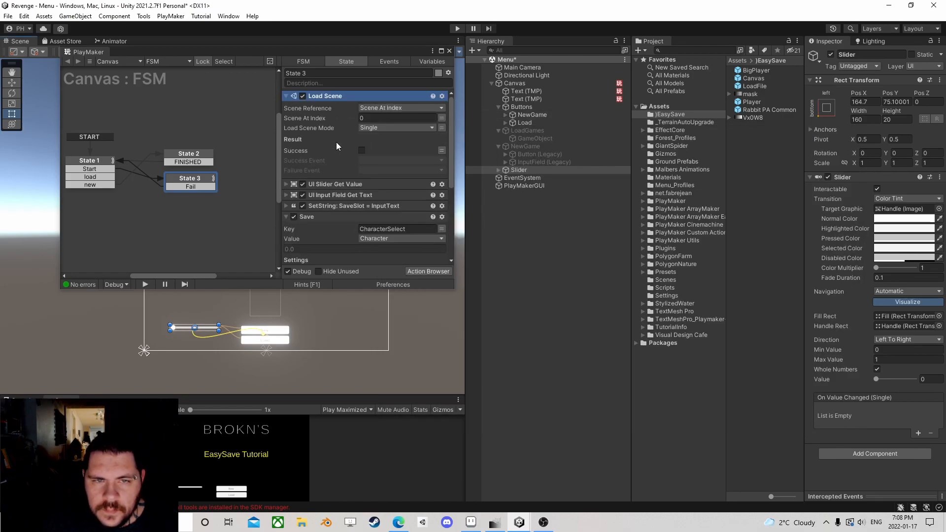
right_click(327, 99)
left_click(369, 246)
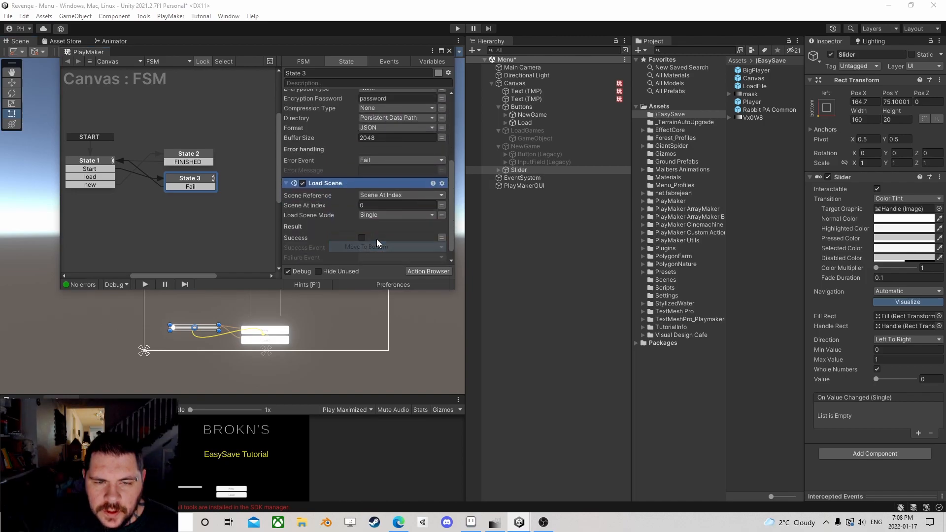
Set the Load Scene action's Scene At Index to 1 and check the scene order in Build Settings
left_click(428, 204)
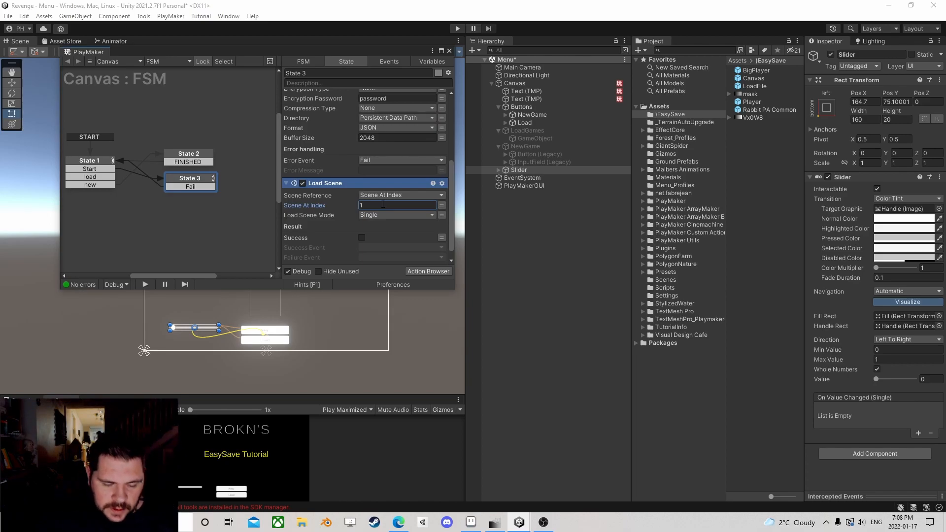
left_click(24, 16)
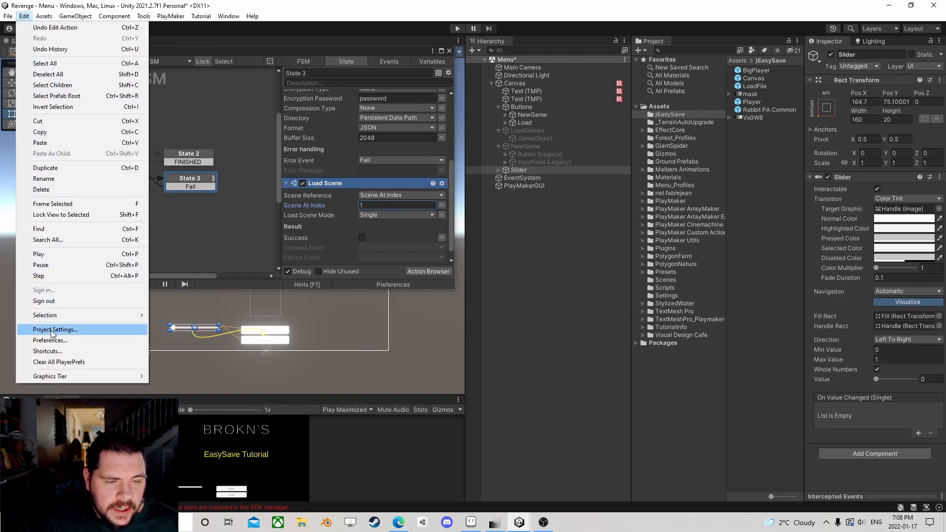
mouse_move(8, 16)
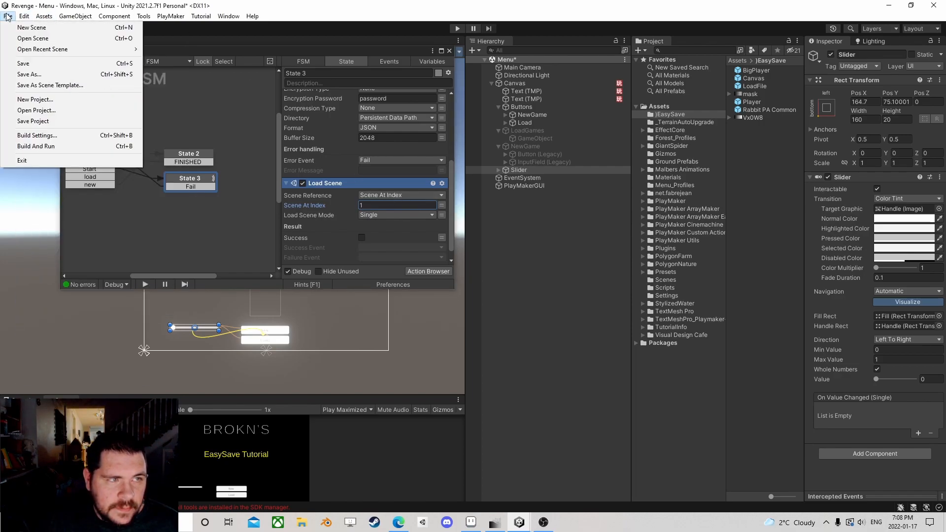
left_click(31, 136)
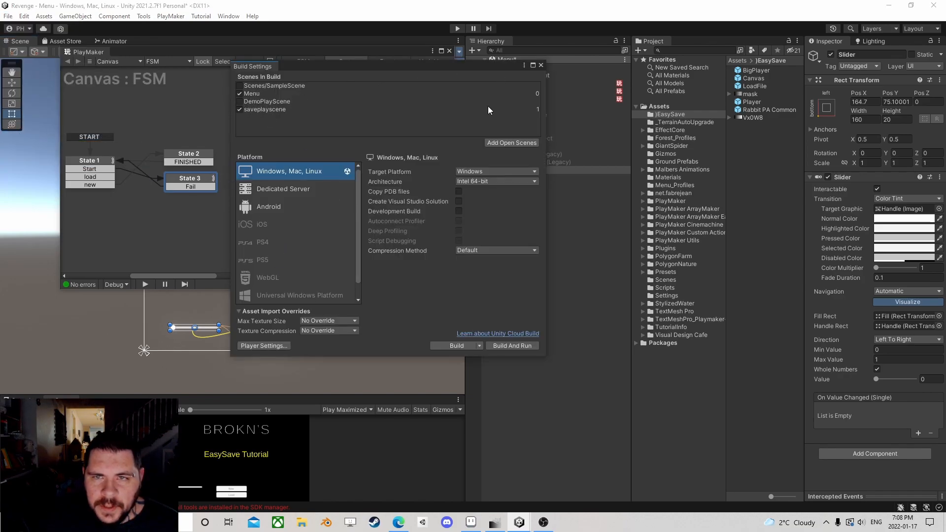
left_click(541, 64)
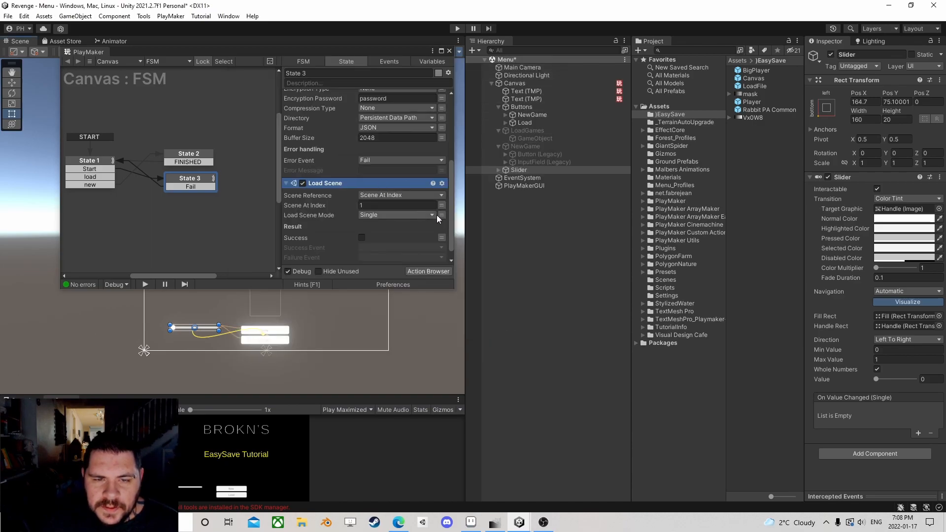
Create State 4 below State 3 from State 1's load transition
left_click(191, 180)
left_click_drag(191, 178, 189, 175)
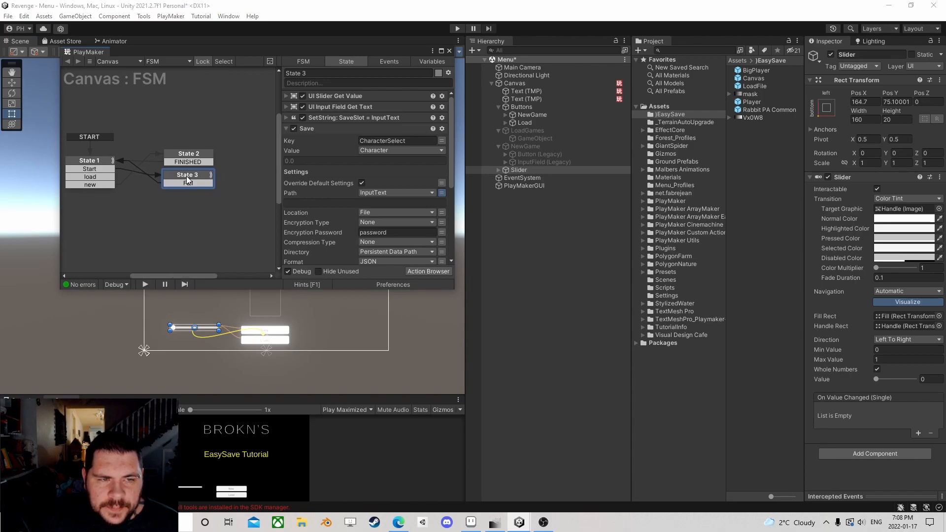
left_click(109, 182)
left_click(166, 158)
left_click(102, 176)
left_click_drag(102, 175, 169, 199)
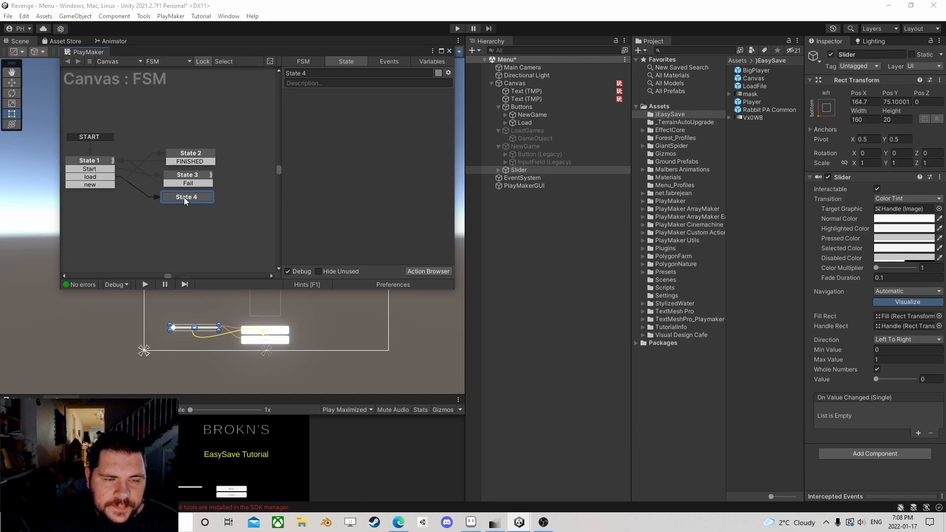
Activate the LoadGames object under Canvas and inspect the Vertical Layout Group on its child GameObject
left_click(427, 272)
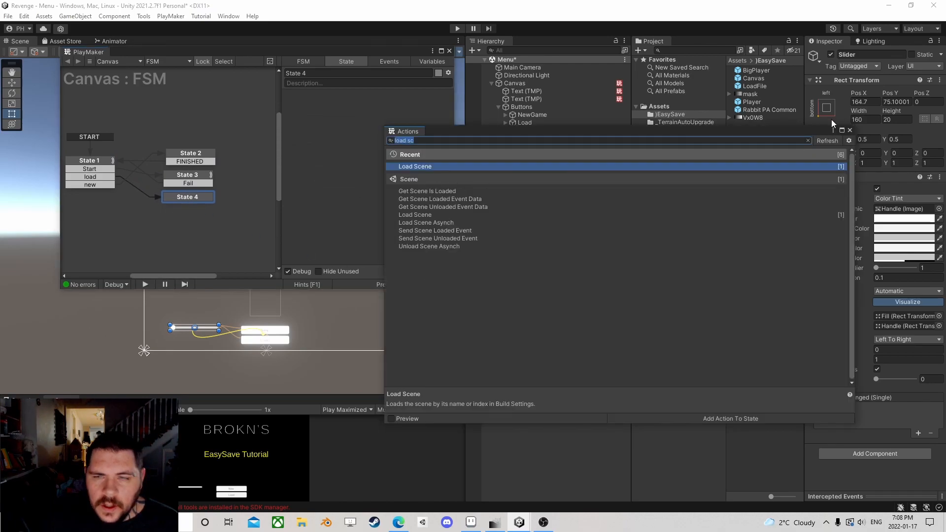
left_click(849, 130)
left_click_drag(407, 52, 331, 50)
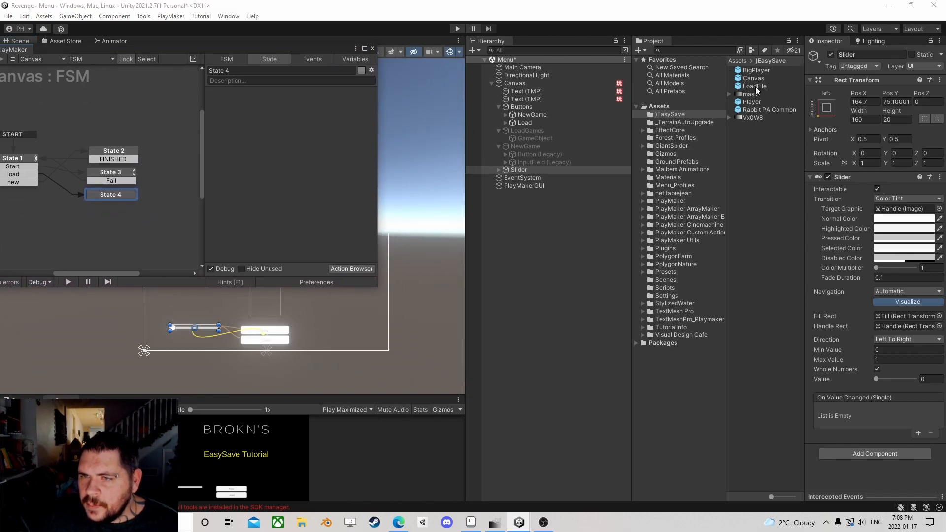
left_click(526, 130)
left_click(831, 54)
left_click_drag(332, 51, 226, 61)
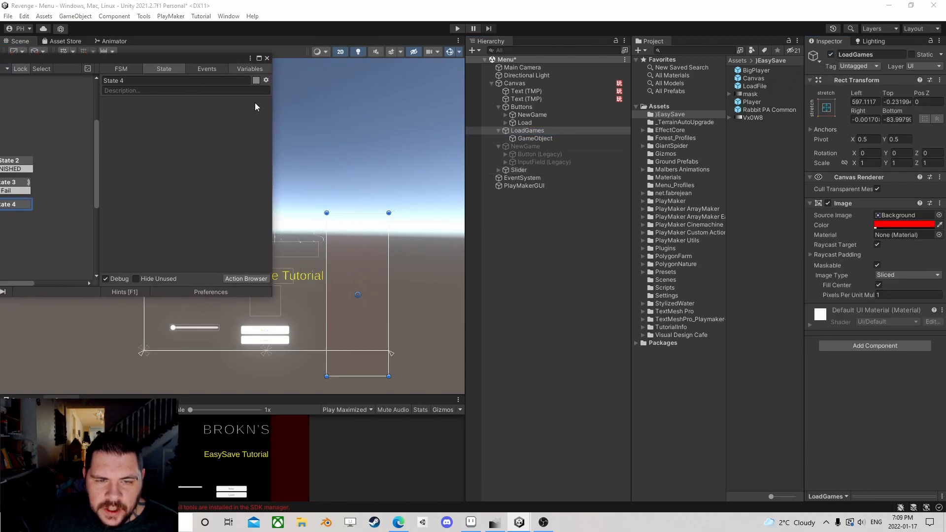
left_click(524, 138)
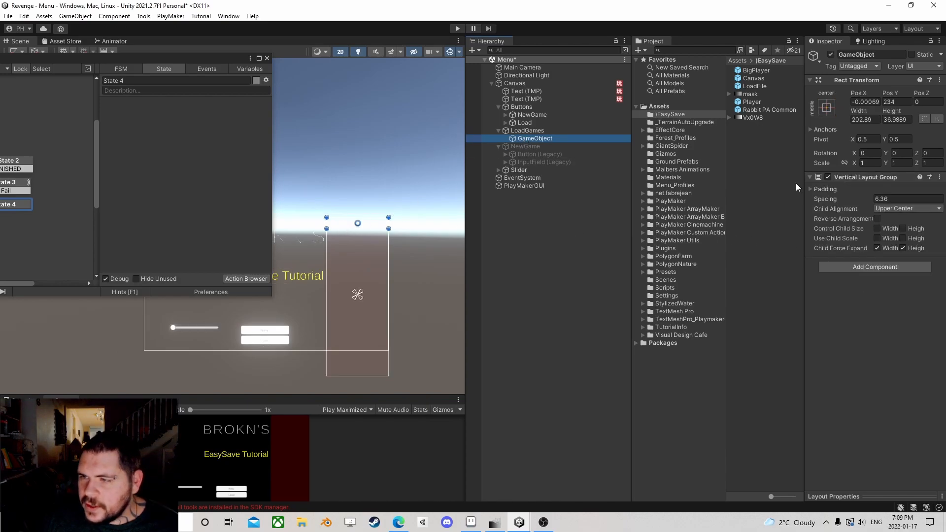
Place the LoadFile prefab under the GameObject in LoadGames and enlarge the Game view to preview it
left_click_drag(753, 86, 546, 140)
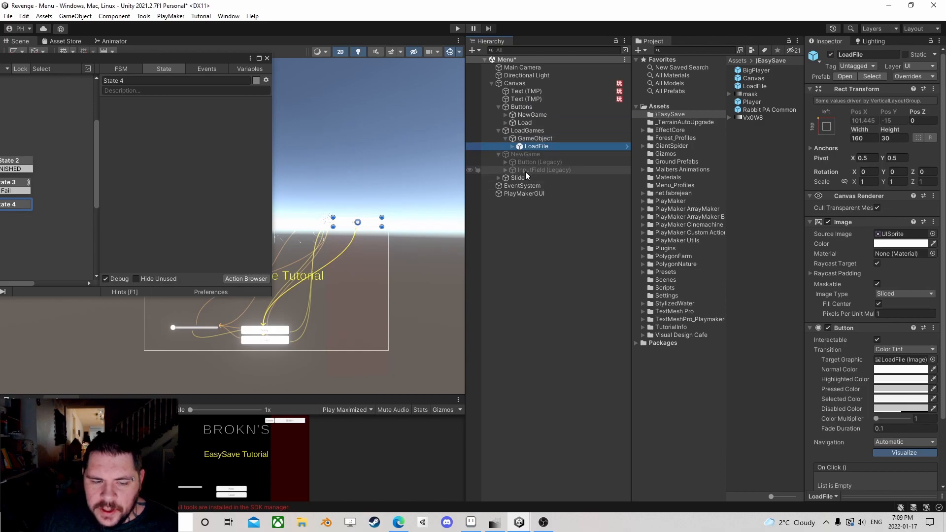
key("f")
scroll(357, 234, "down", 3)
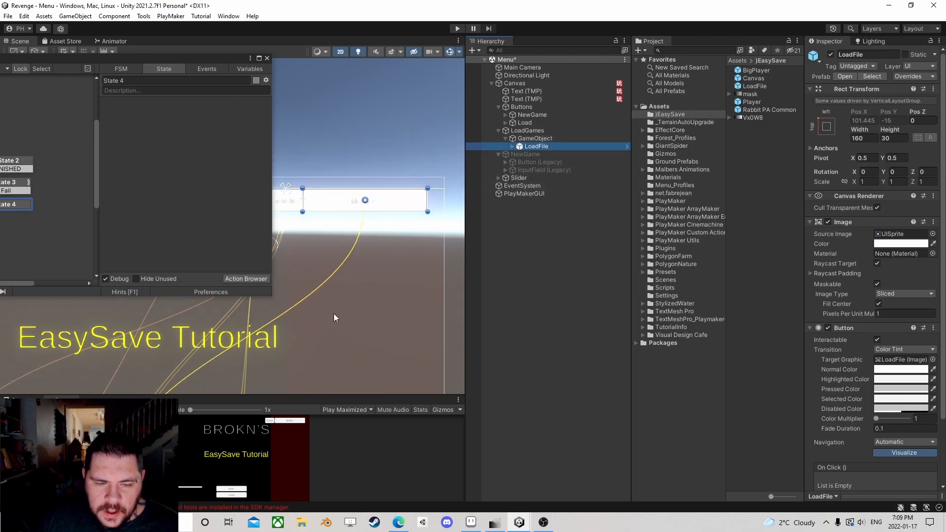
left_click_drag(321, 397, 315, 240)
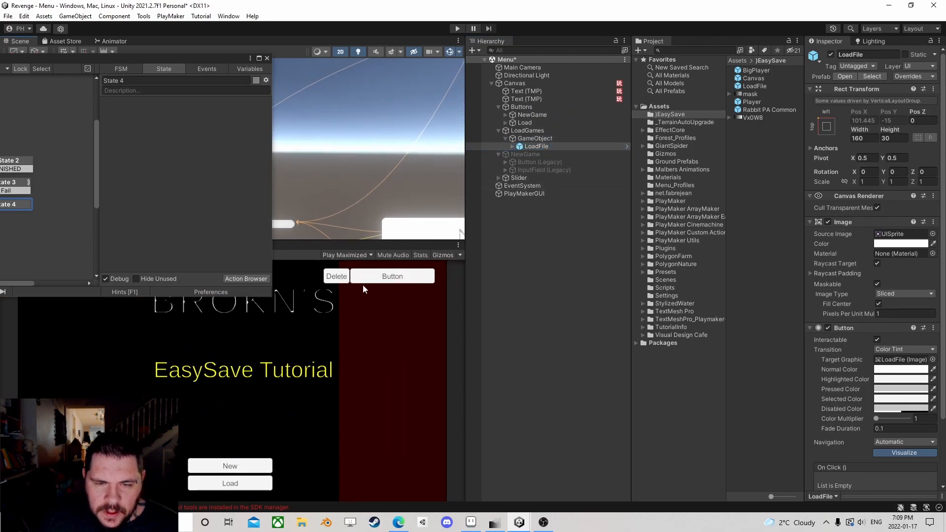
Duplicate the LoadFile object nine times to test the vertical layout, and delete the copies
key("ctrl+d")
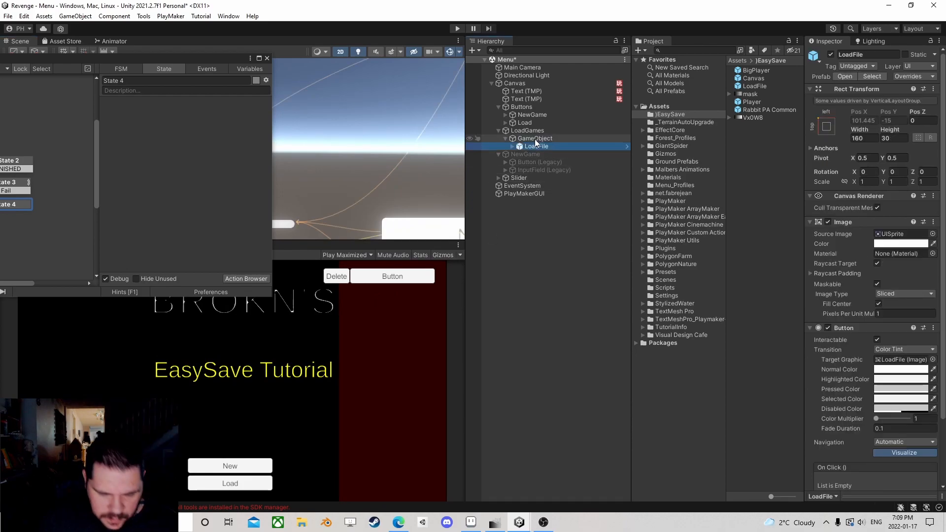
key("ctrl+d")
key("ctrl+d")
key("ctrl+d")
key("ctrl+d")
key("ctrl+d")
key("ctrl+d")
key("ctrl+d")
key("ctrl+d")
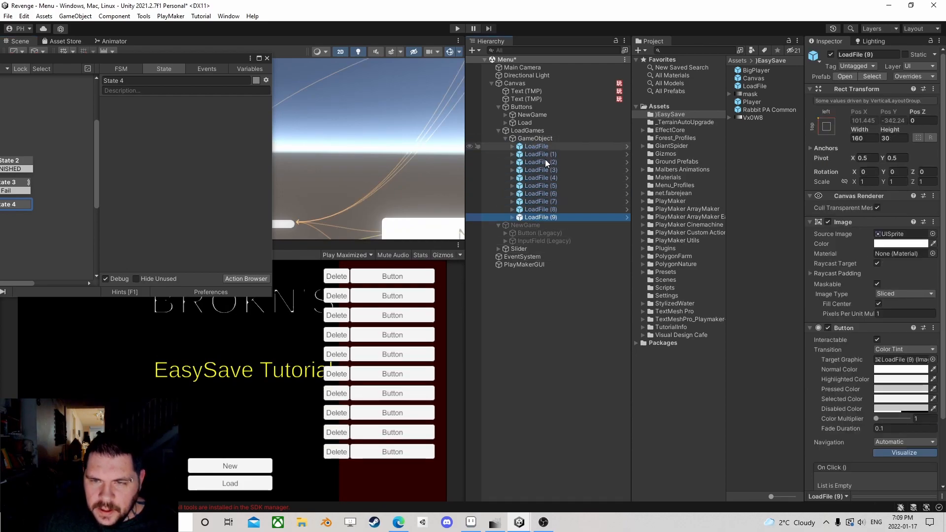
left_click(549, 153, "shift")
key("Delete")
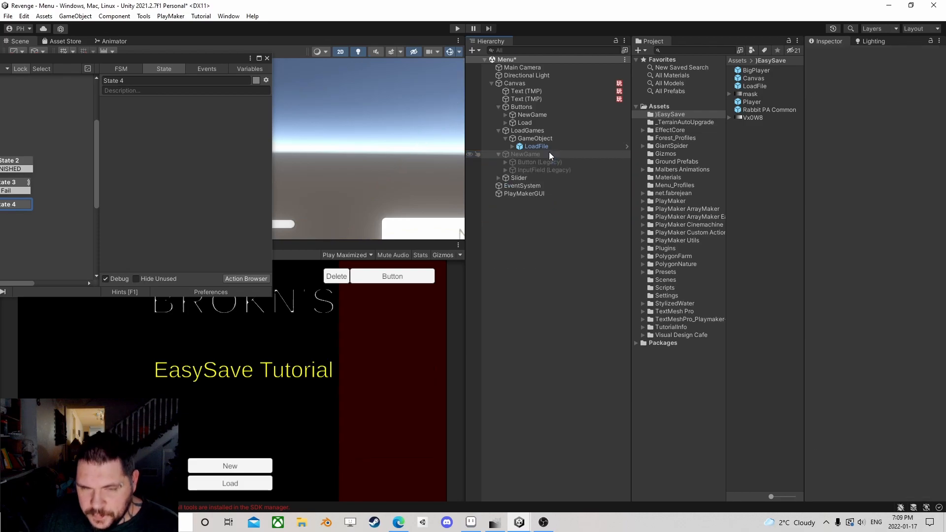
Examine the LoadFile object's children and delete it from the GameObject in LoadGames
left_click(546, 147)
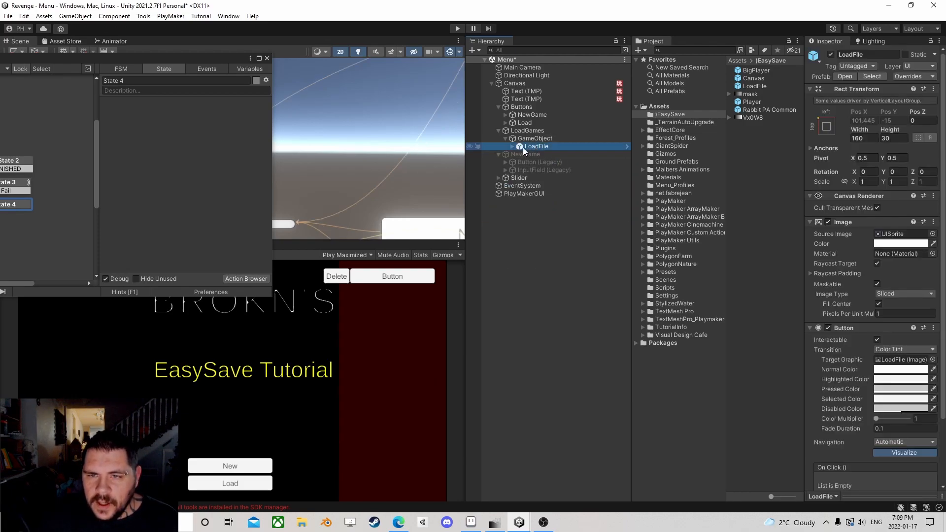
left_click(511, 146)
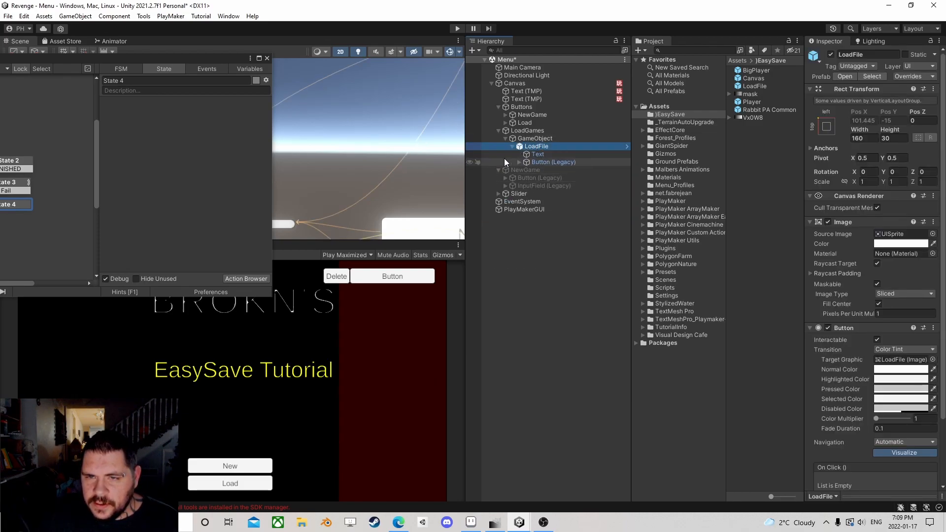
left_click(512, 146)
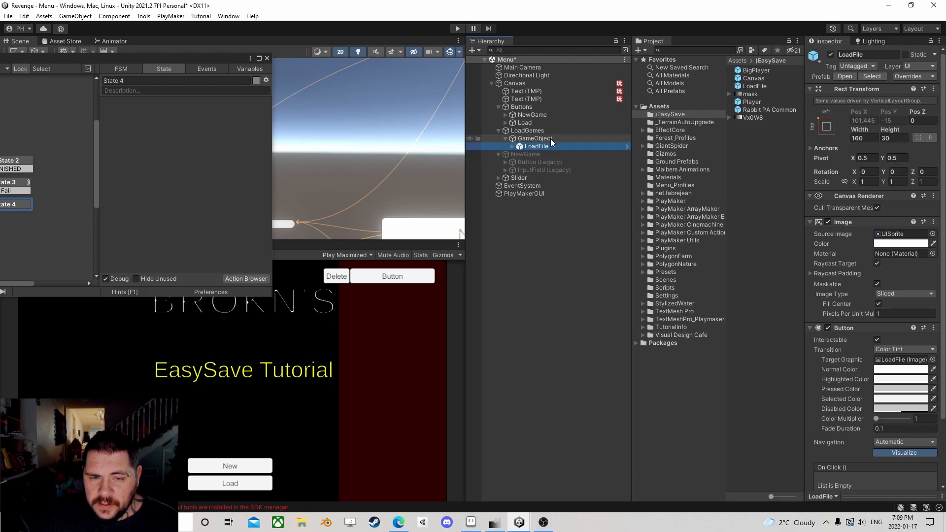
left_click(542, 138)
left_click(525, 146)
left_click(512, 146)
left_click(513, 147)
left_click(542, 140)
left_click(535, 147)
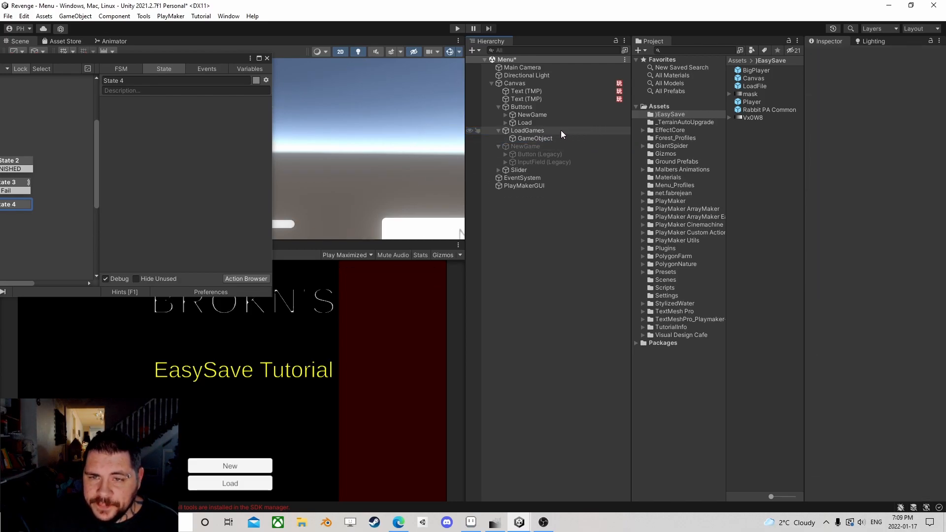
Add the Easy Save 3 Get Files action to State 4 of the Canvas FSM
left_click_drag(220, 63, 519, 69)
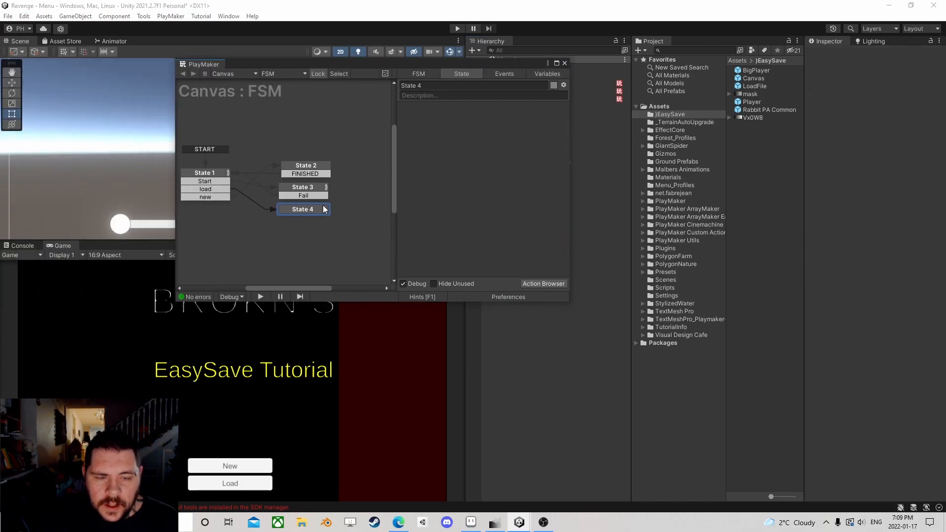
left_click_drag(306, 212, 311, 212)
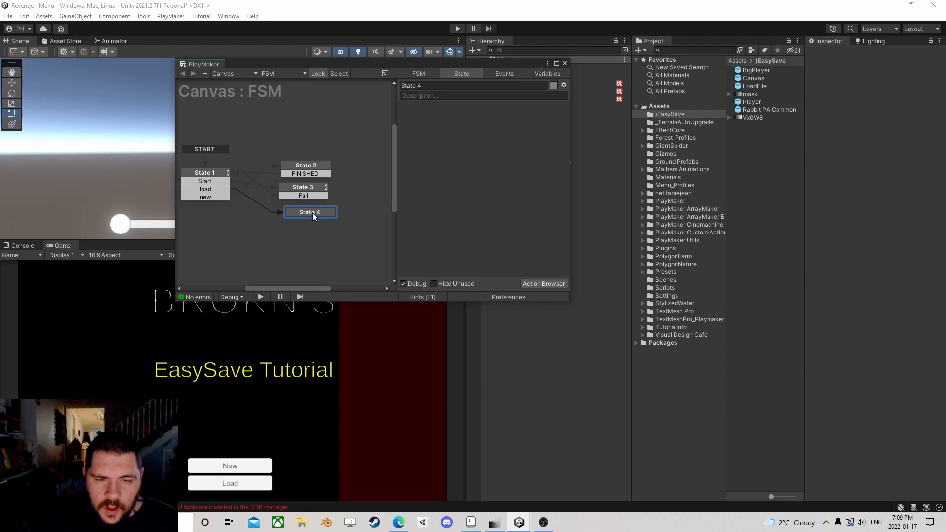
left_click(544, 284)
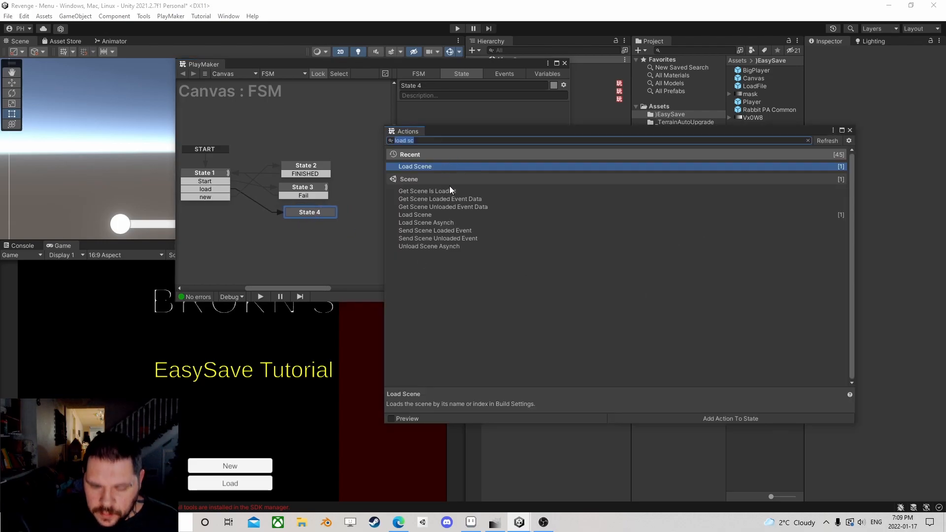
key("BackSpace")
scroll(455, 224, "down", 8)
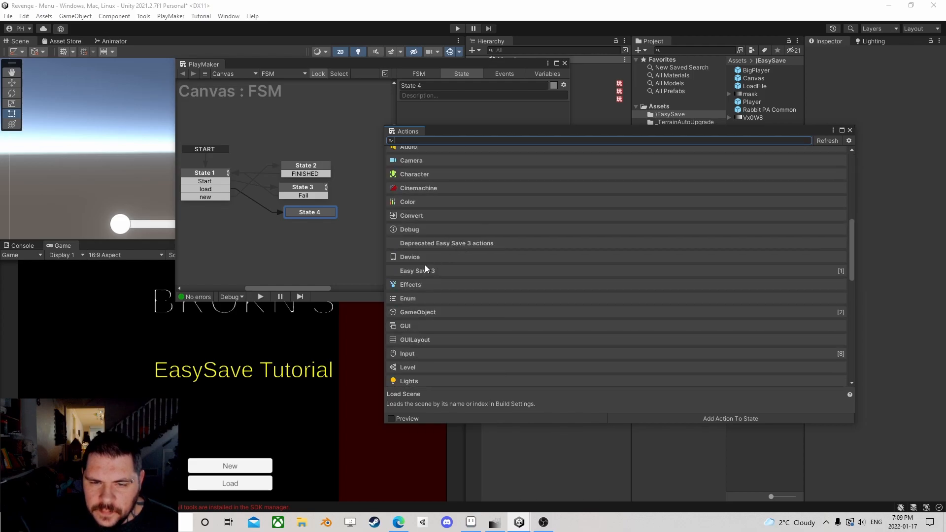
left_click(426, 271)
scroll(429, 226, "down", 3)
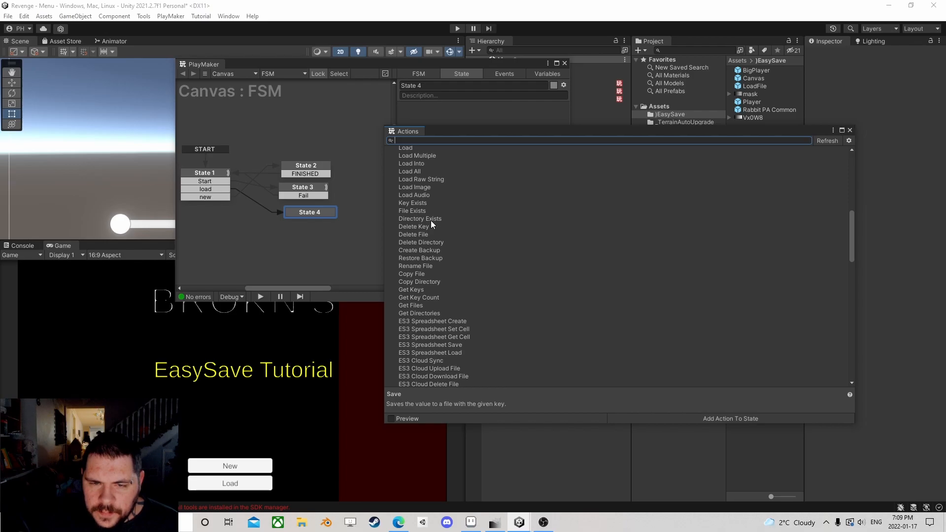
left_click(414, 282)
double_click(414, 306)
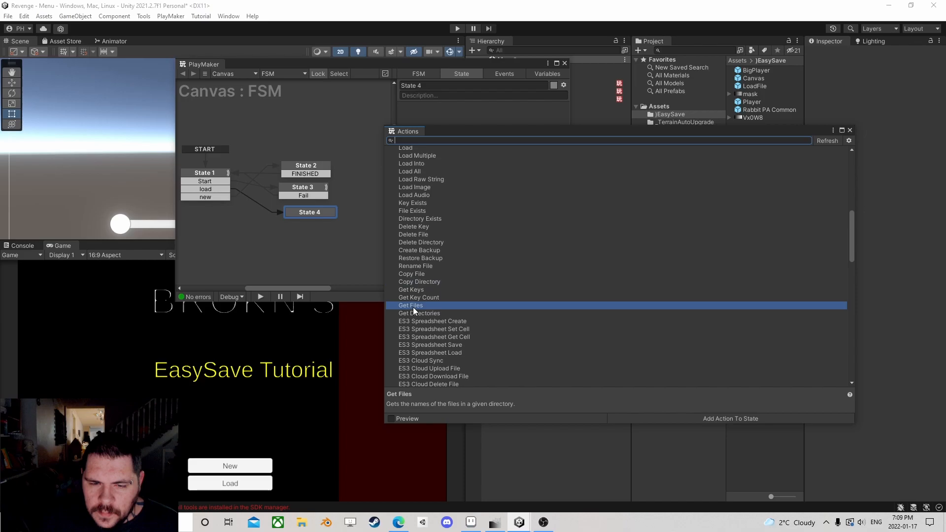
left_click(850, 130)
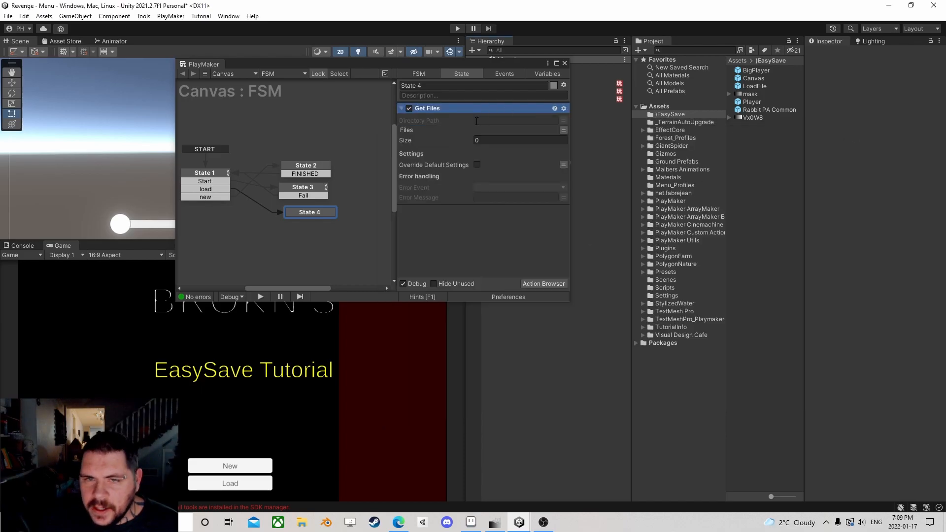
Store the Get Files action's file list in a new variable named Files
left_click(563, 129)
left_click(494, 131)
left_click(500, 156)
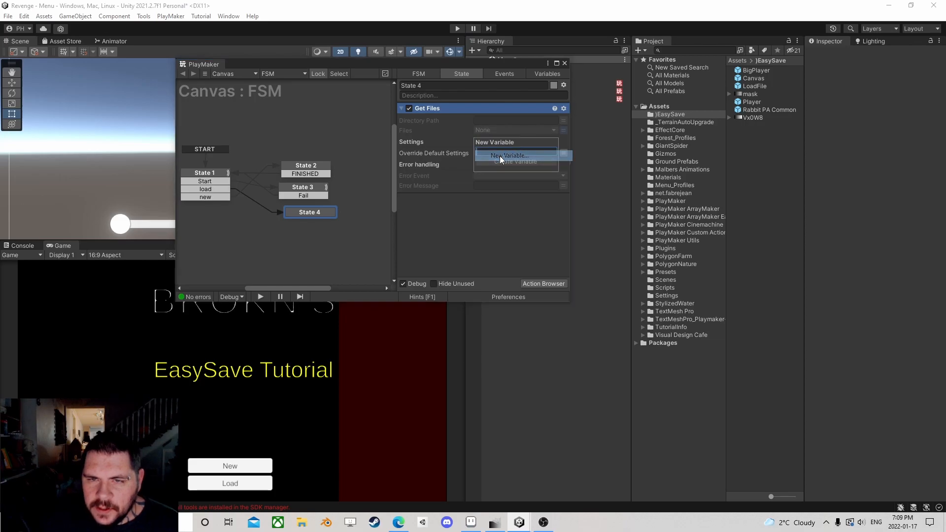
key("Return")
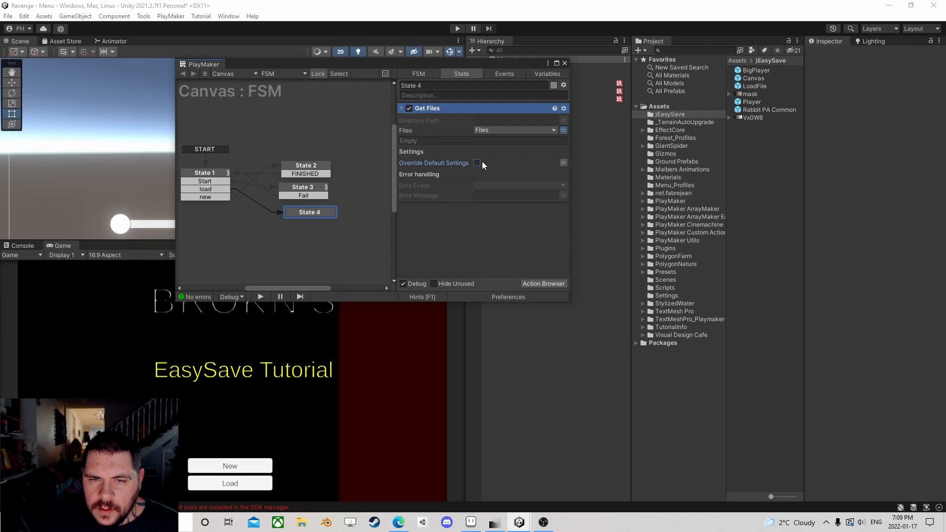
Set the Get Files error event to Fail and add a Fail transition from State 4 back to State 1
left_click(478, 163)
left_click(477, 163)
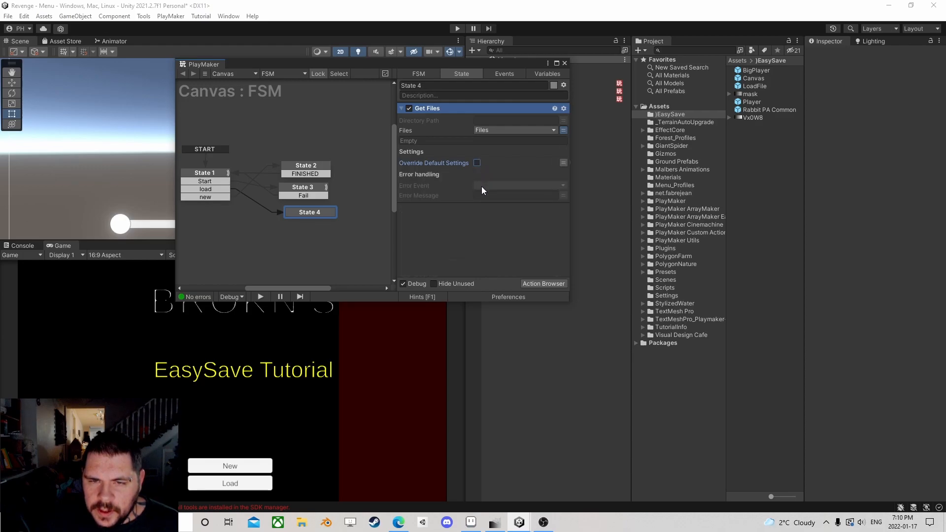
left_click(481, 187)
left_click(500, 249)
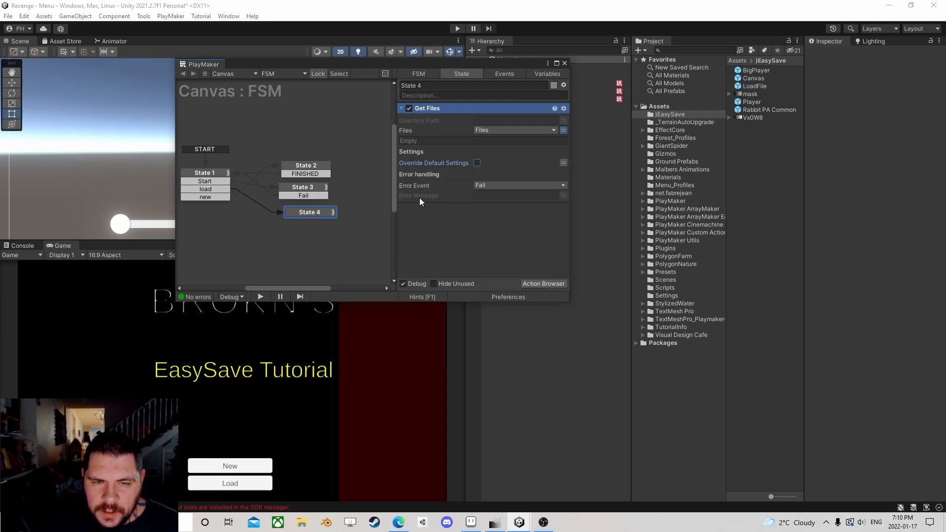
right_click(299, 213)
mouse_move(339, 219)
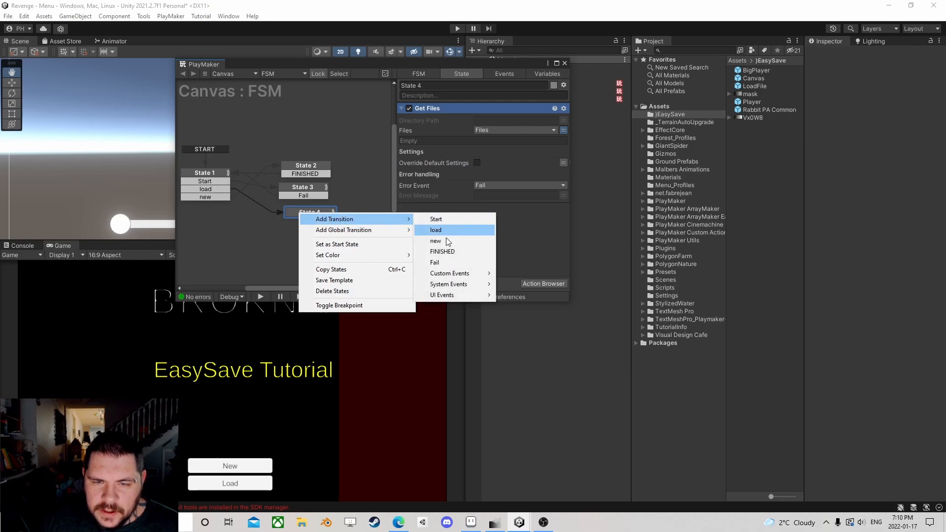
left_click(448, 263)
left_click_drag(291, 220, 217, 189)
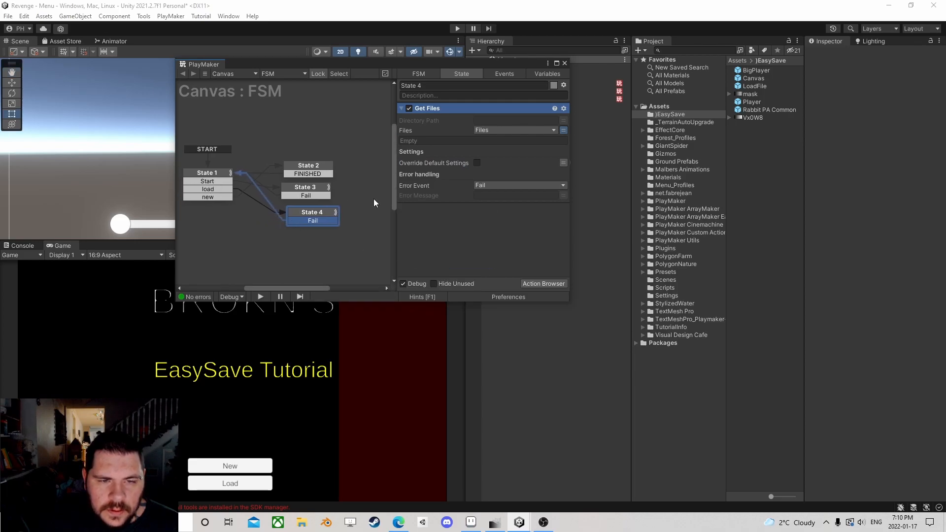
Add a FINISHED transition to State 4 and link it to a new State 5
left_click_drag(312, 216, 303, 212)
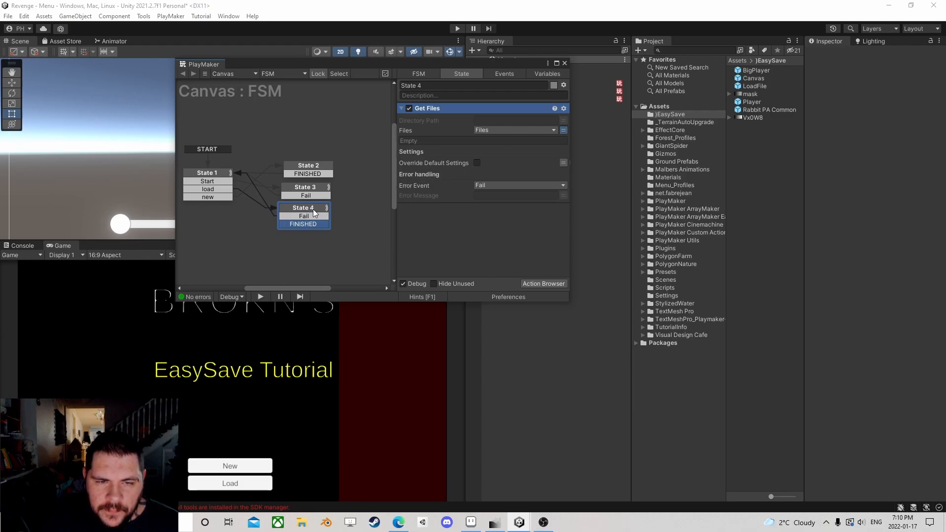
middle_click_drag(298, 222, 213, 226)
left_click_drag(227, 227, 284, 163)
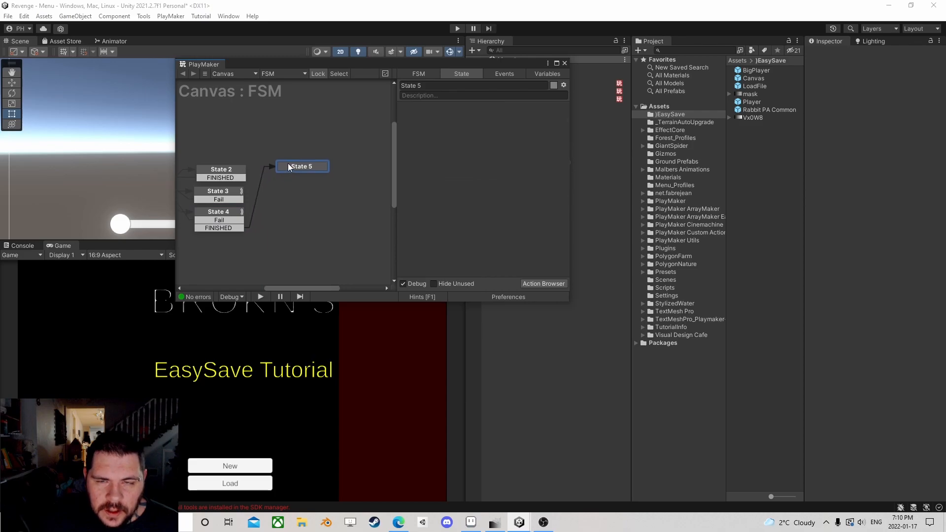
Add the Array Get Next action to State 5 and set its array to Files
left_click(542, 284)
type("array")
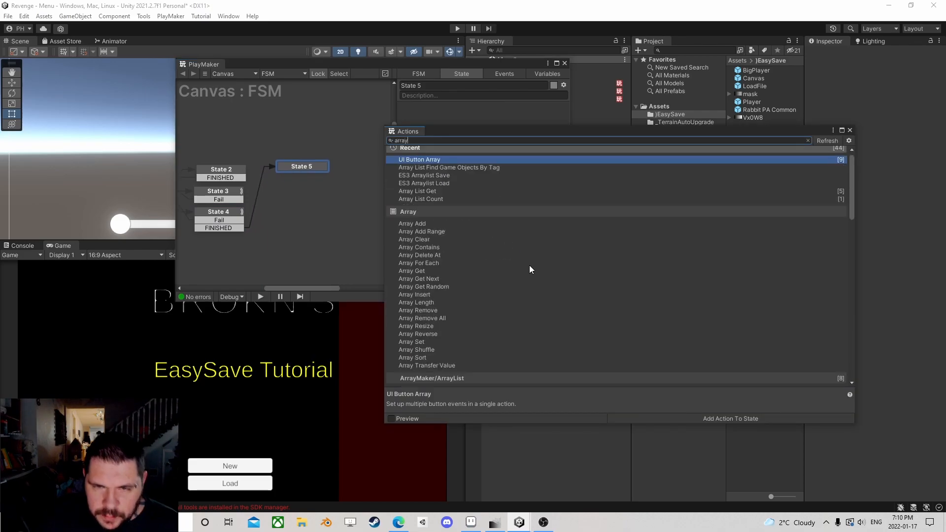
type(" get")
double_click(434, 192)
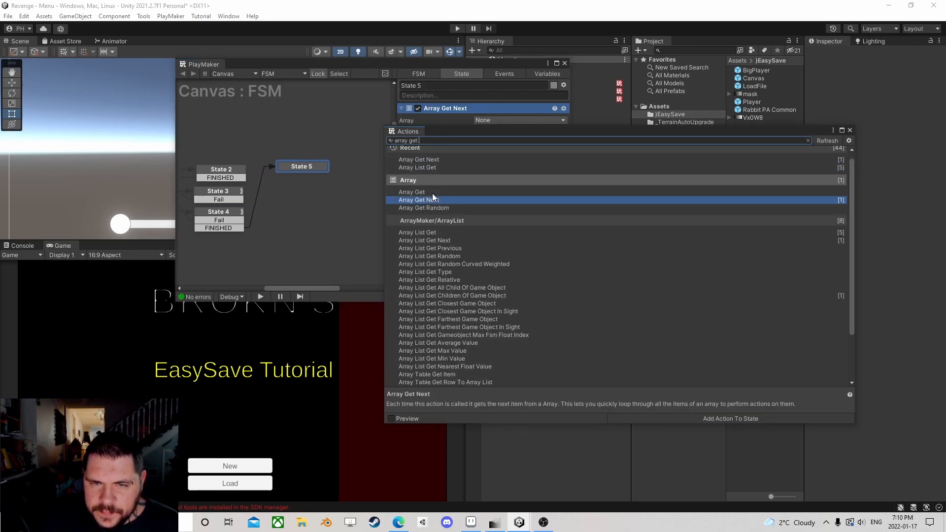
left_click(849, 130)
left_click(513, 120)
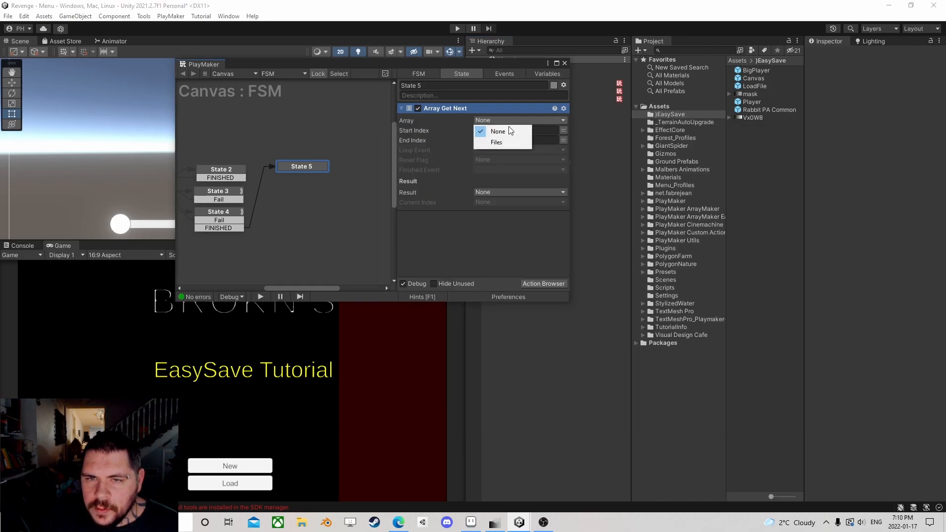
left_click(496, 142)
Create a new event named loop as the Array Get Next loop event and one named done as its finished event
left_click(483, 161)
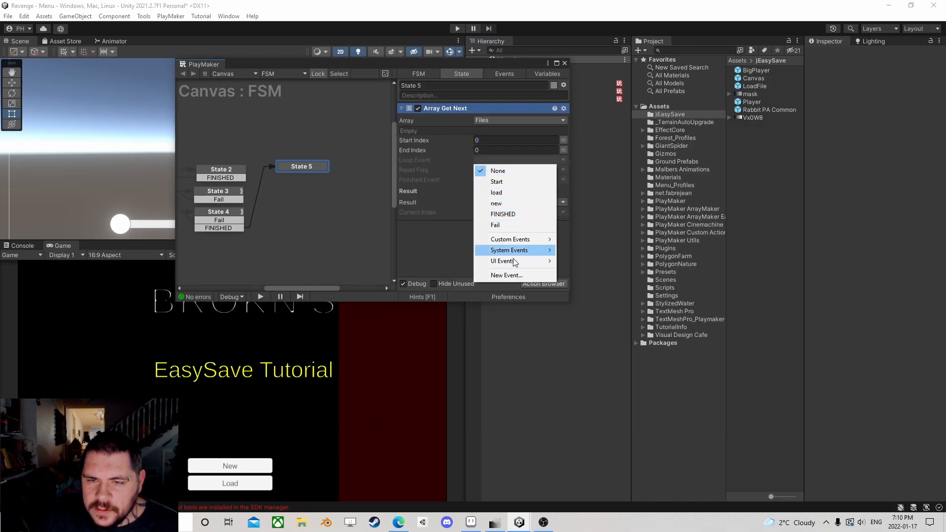
left_click(506, 274)
type("loop")
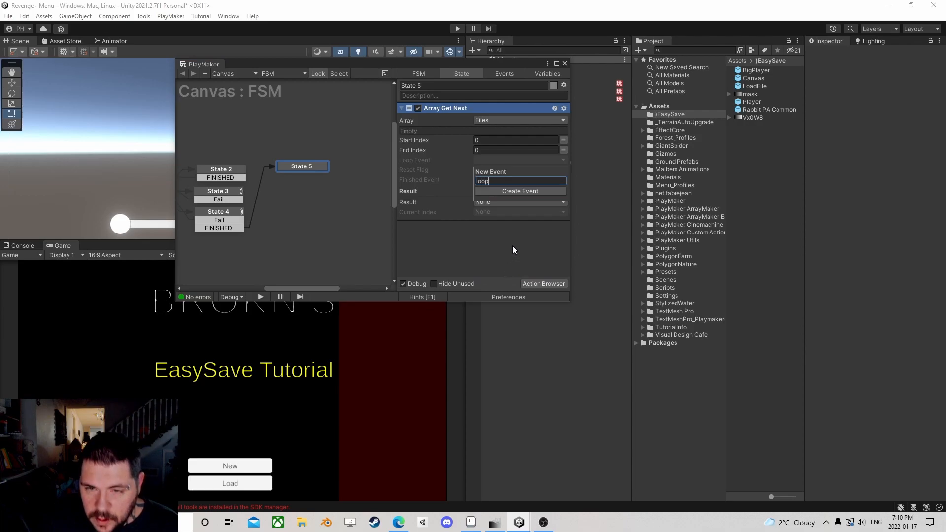
key("Return")
left_click(484, 180)
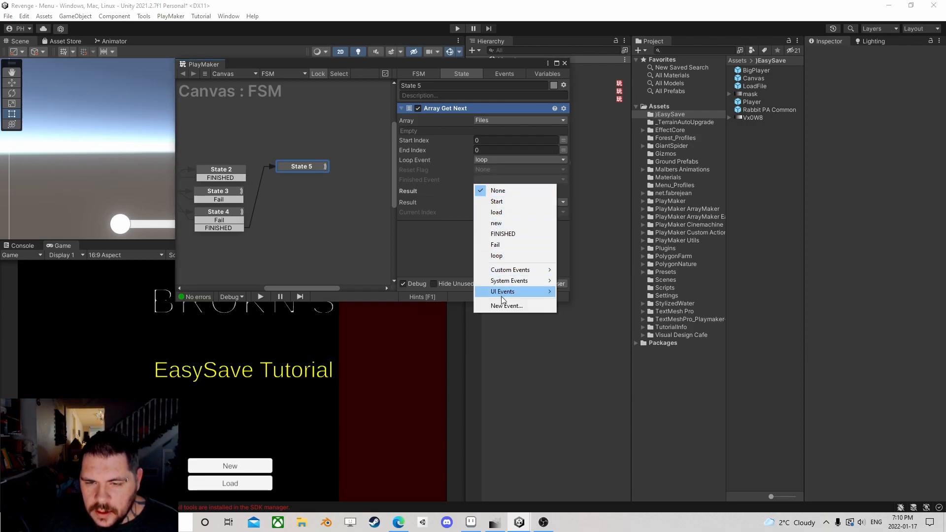
left_click(531, 306)
type("done")
key("Return")
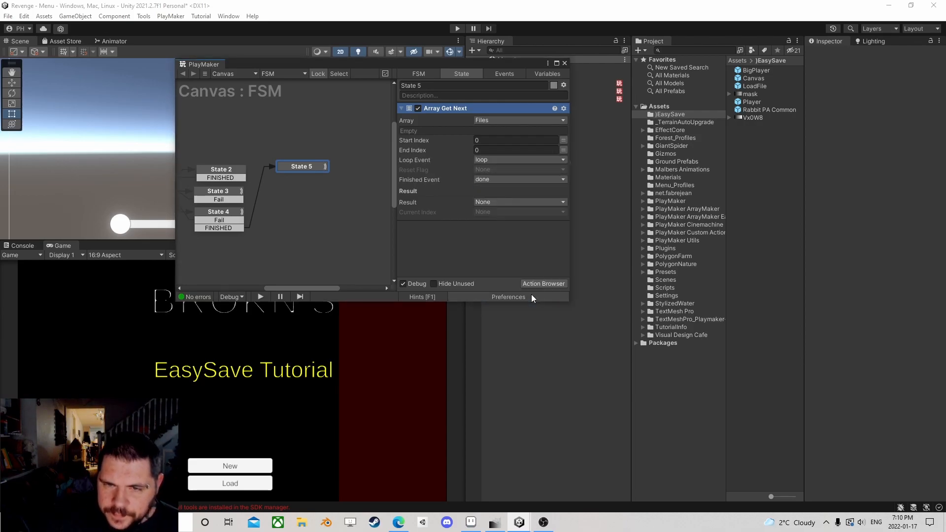
Store the Array Get Next result in a new variable named CurrentFile
left_click(509, 201)
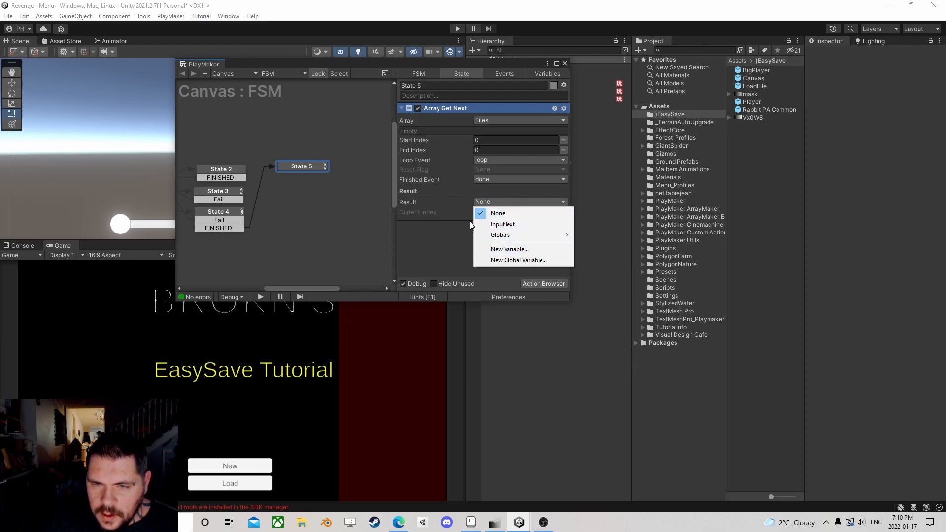
left_click(461, 231)
left_click(489, 211)
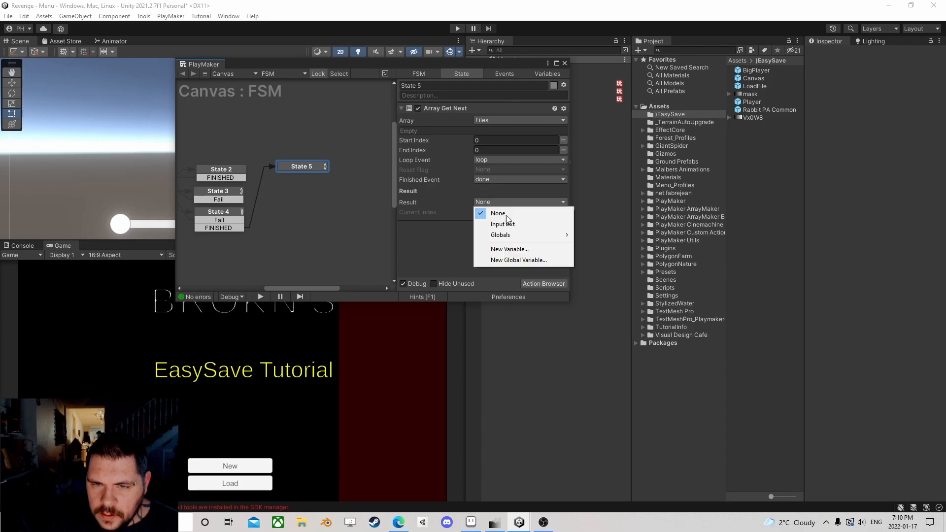
left_click(506, 251)
type("Curre")
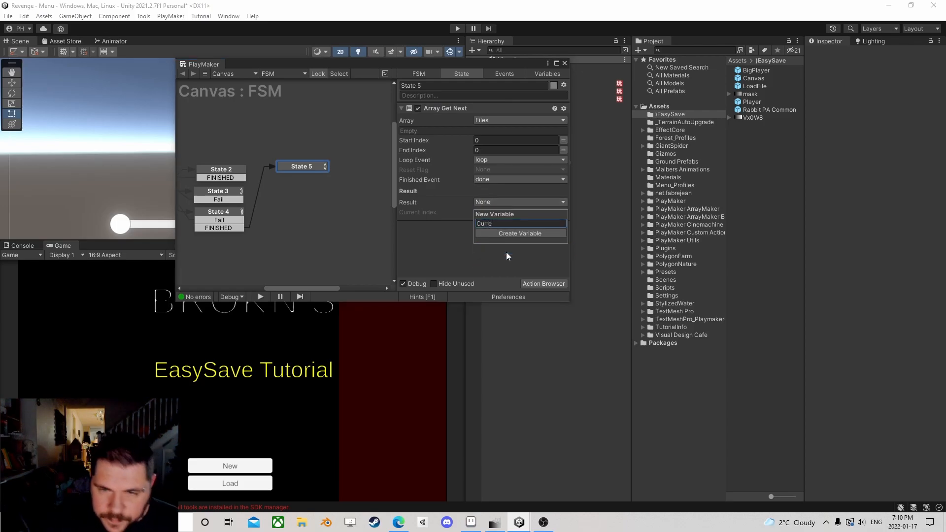
type("ntFile")
key("Return")
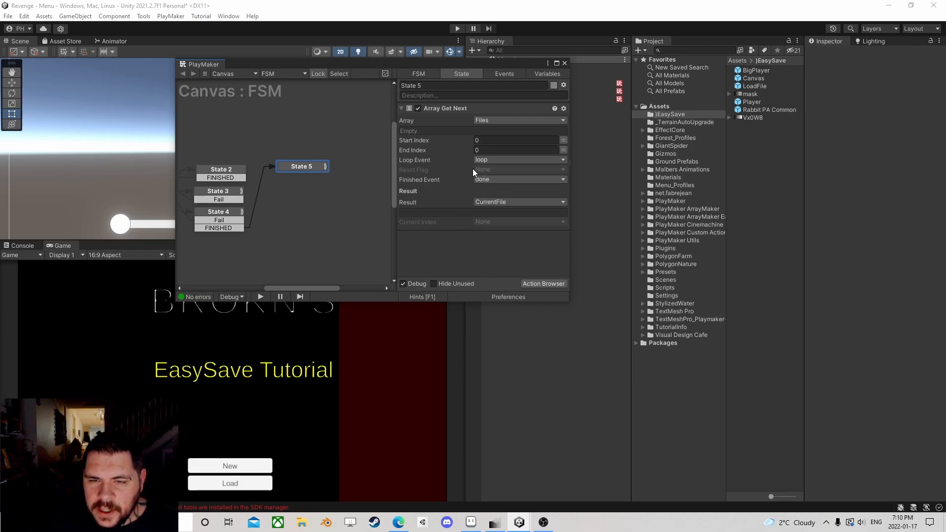
Add loop and done transitions to State 5
left_click_drag(308, 166, 303, 167)
right_click(303, 166)
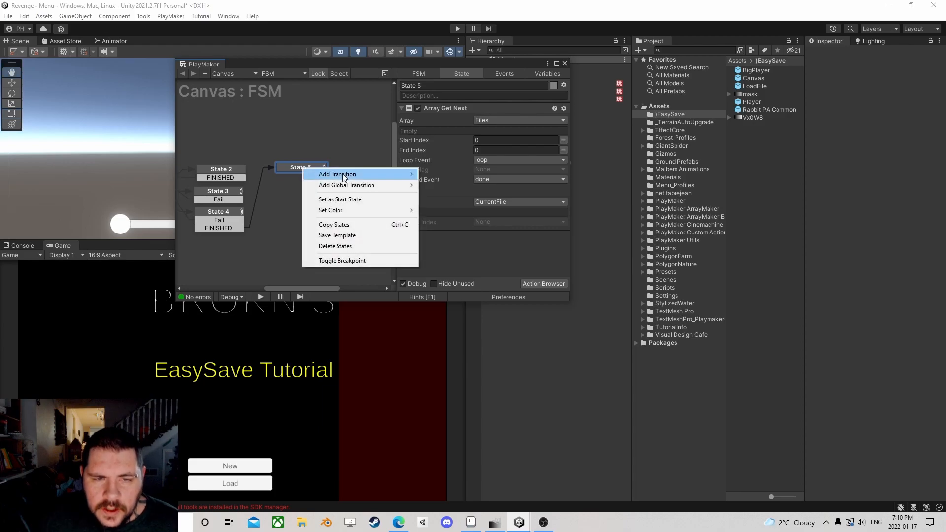
mouse_move(384, 174)
left_click(439, 228)
right_click(291, 168)
left_click(427, 236)
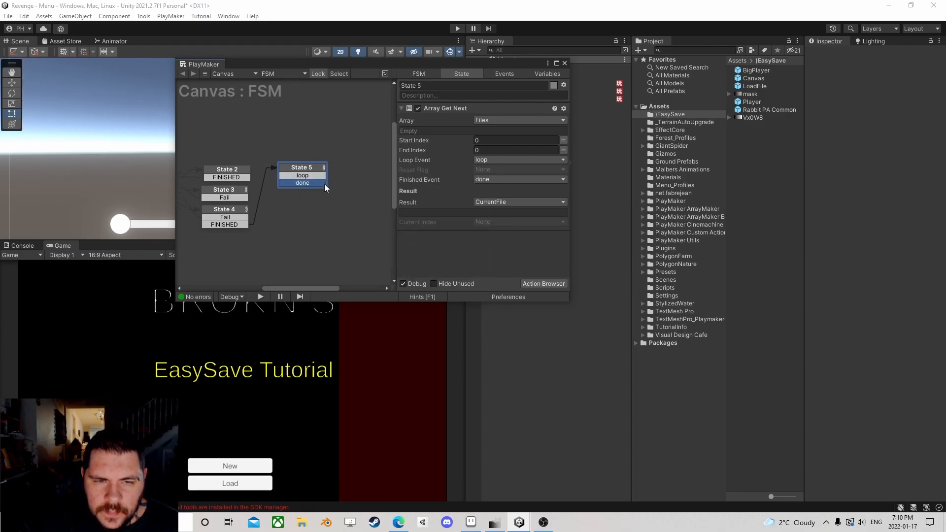
Link State 5's loop transition to a new State 6 and add a Create Object action to that state
left_click_drag(308, 174, 305, 170)
middle_click_drag(353, 186, 285, 184)
left_click_drag(246, 176, 296, 167)
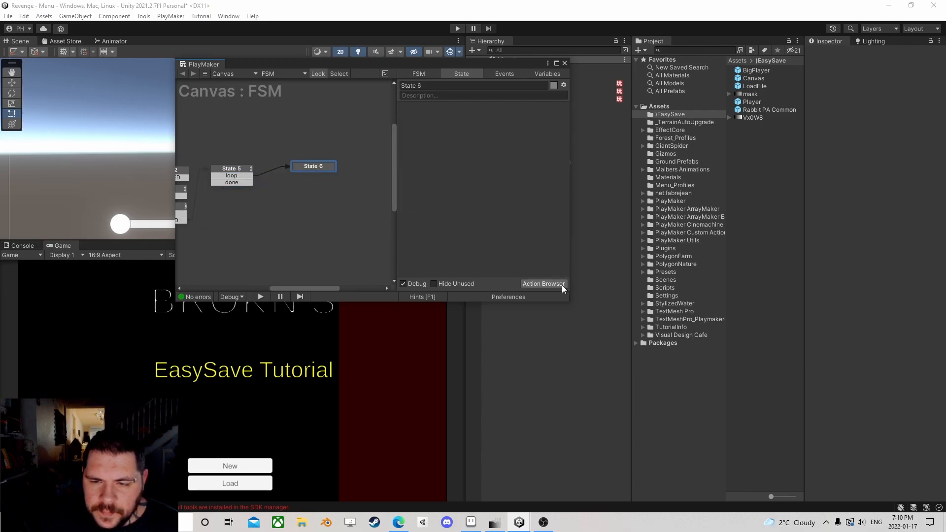
left_click(543, 283)
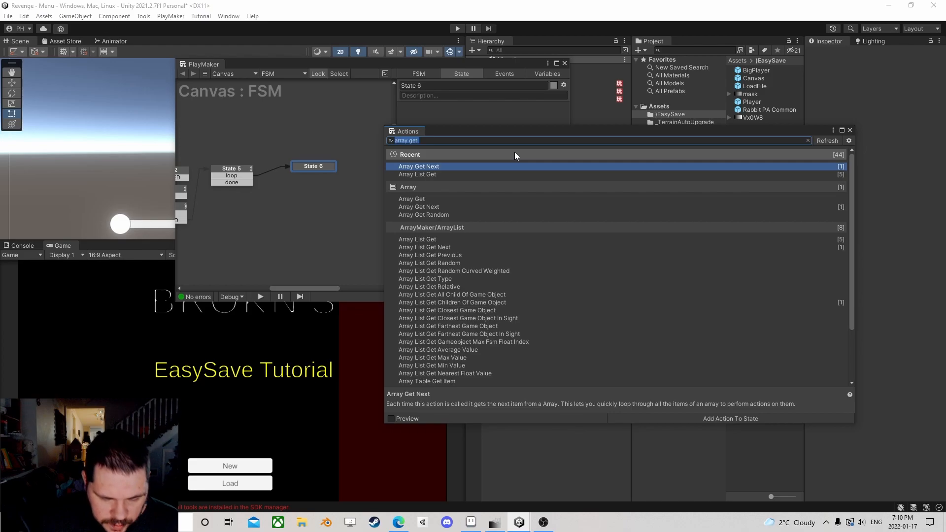
type("create")
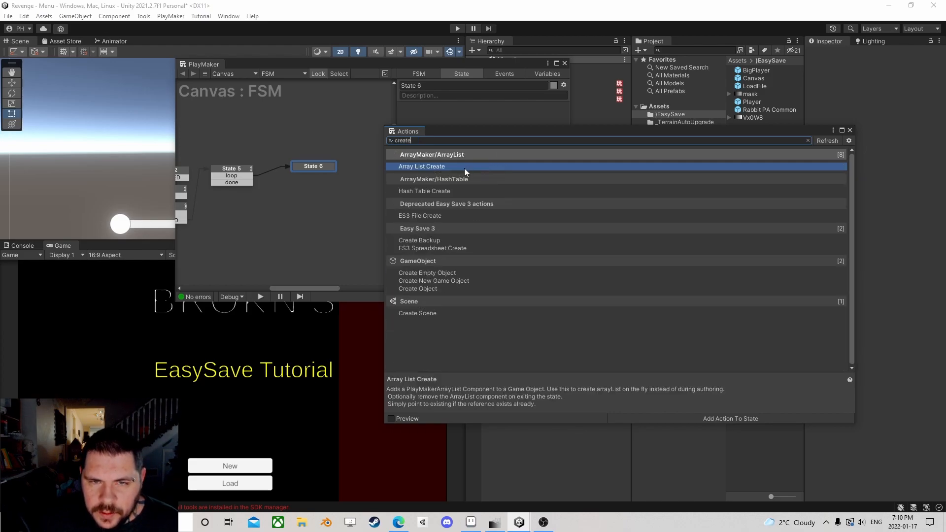
double_click(426, 288)
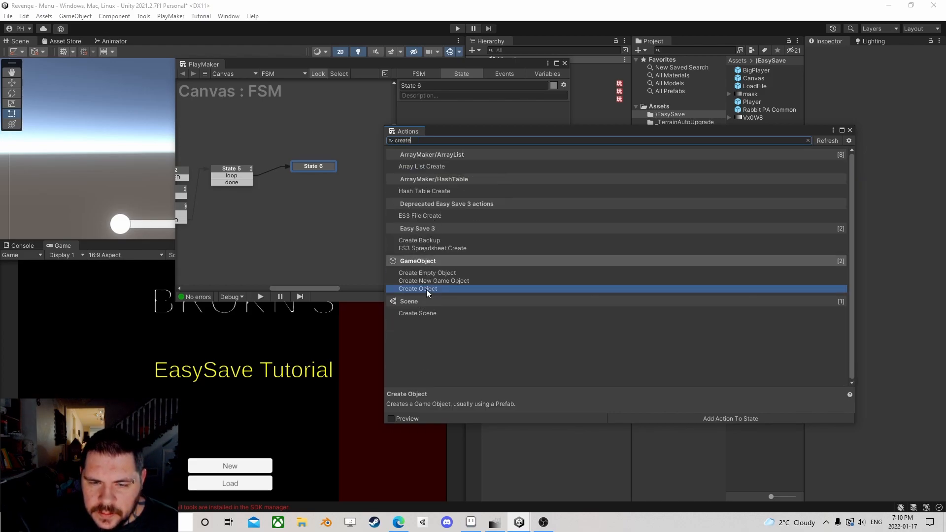
left_click(849, 130)
Set the Create Object action's game object to the LoadFile prefab and its parent to the GameObject under LoadGames
left_click_drag(754, 86, 507, 120)
left_click_drag(508, 65, 379, 68)
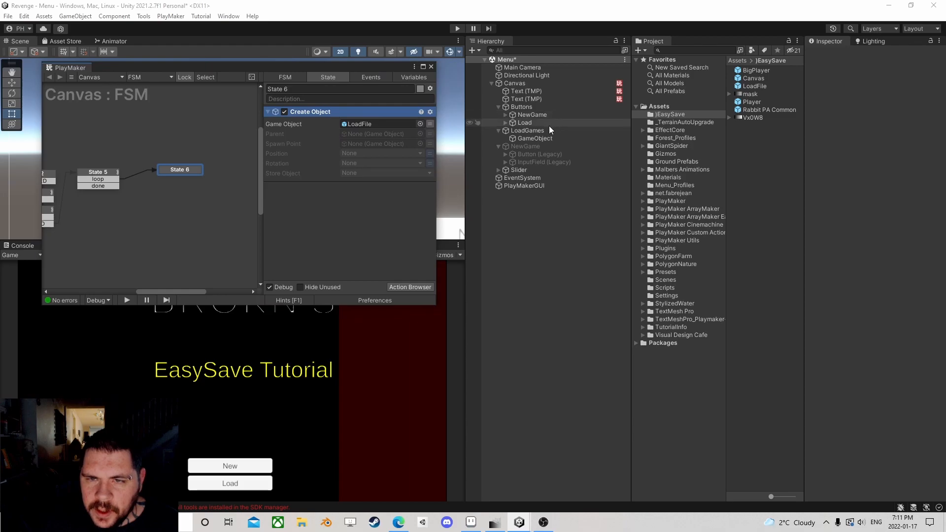
left_click_drag(533, 138, 370, 134)
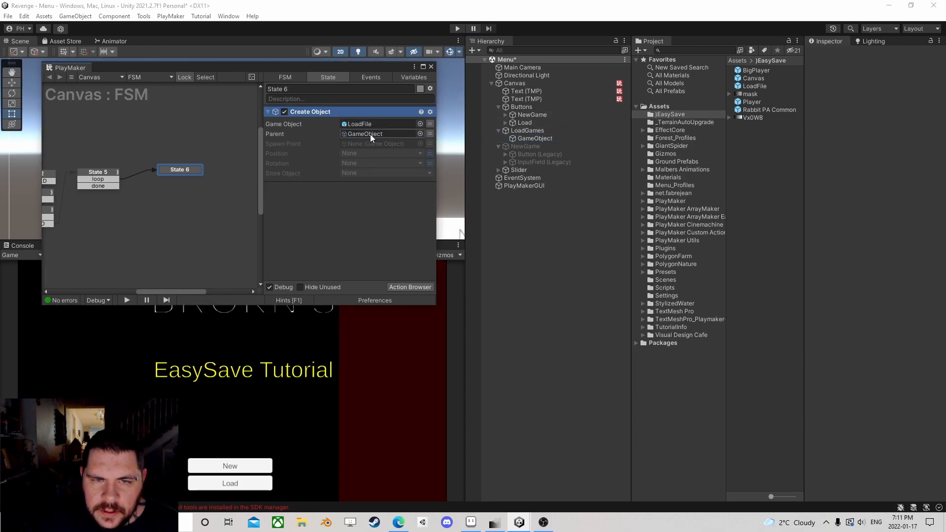
Store the object made by State 6's Create Object action in a new variable named LoadedFile
left_click(429, 143)
left_click(369, 173)
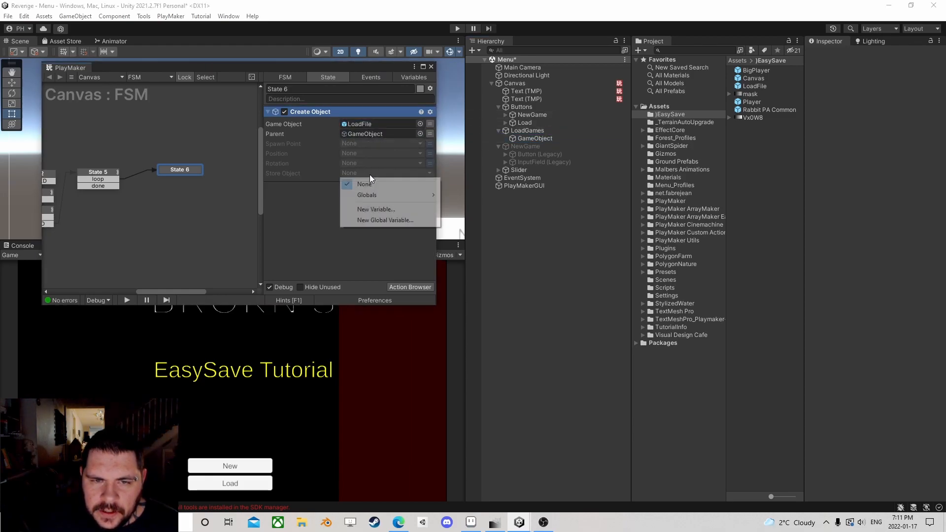
left_click(382, 209)
type("Loaded")
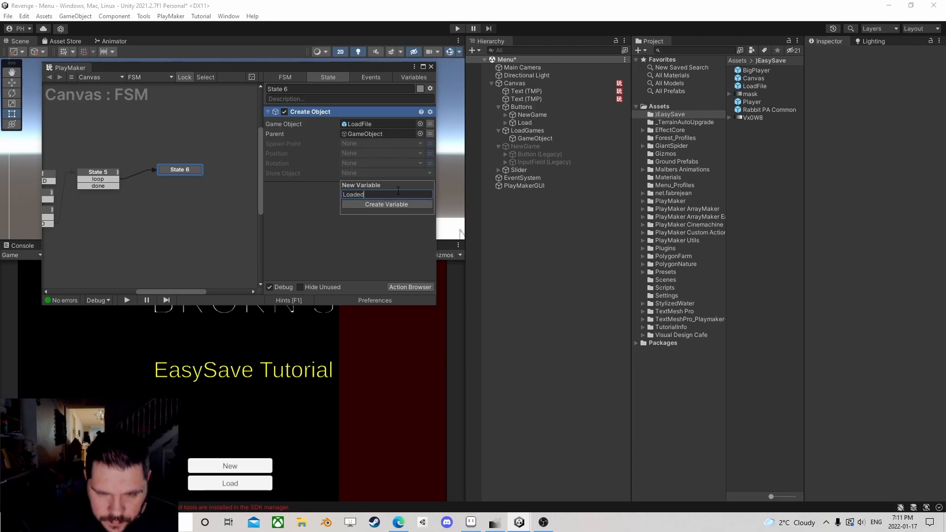
type("File")
key("Return")
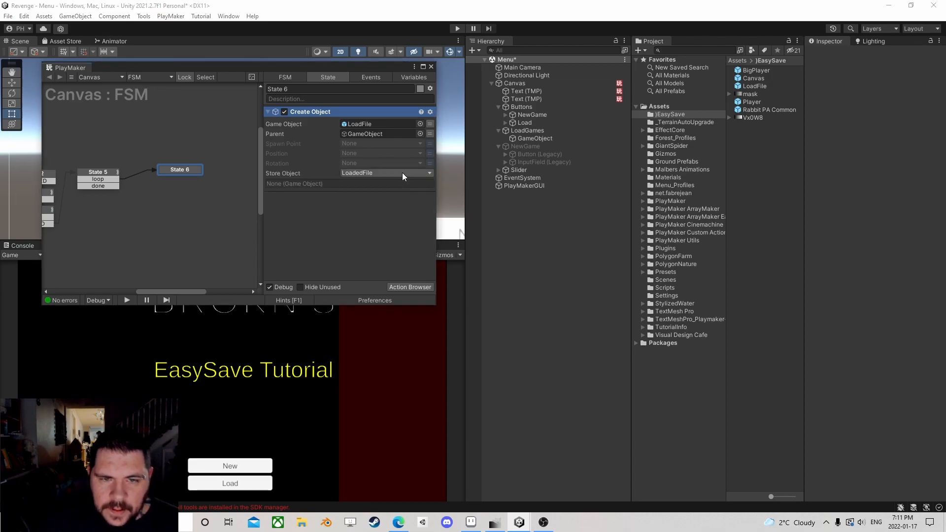
Add a Get Child action to State 6 and place it after the Create Object action
left_click(407, 287)
type("get ")
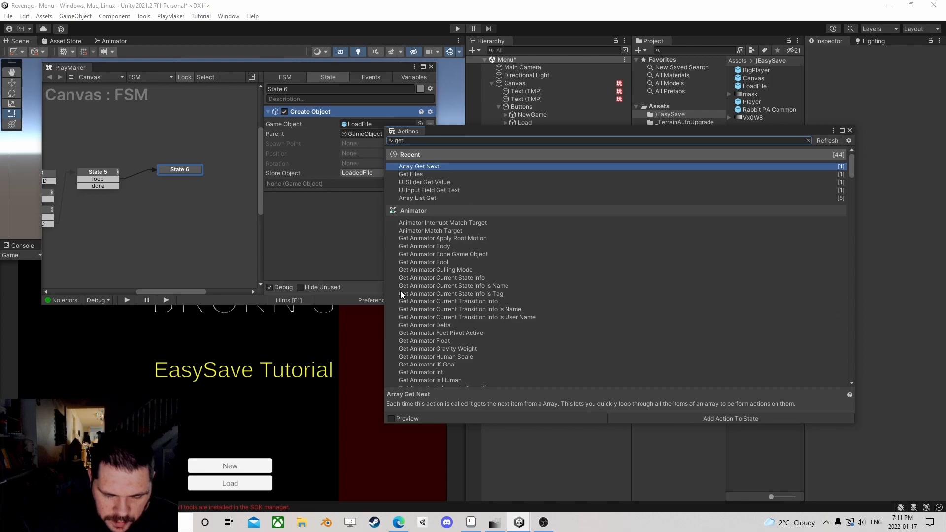
type("child")
key("Down")
key("Down")
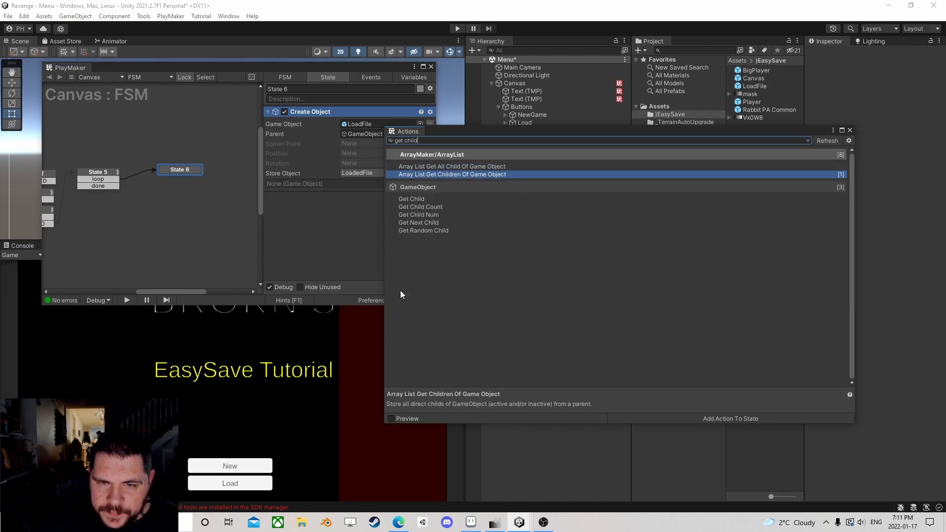
key("Return")
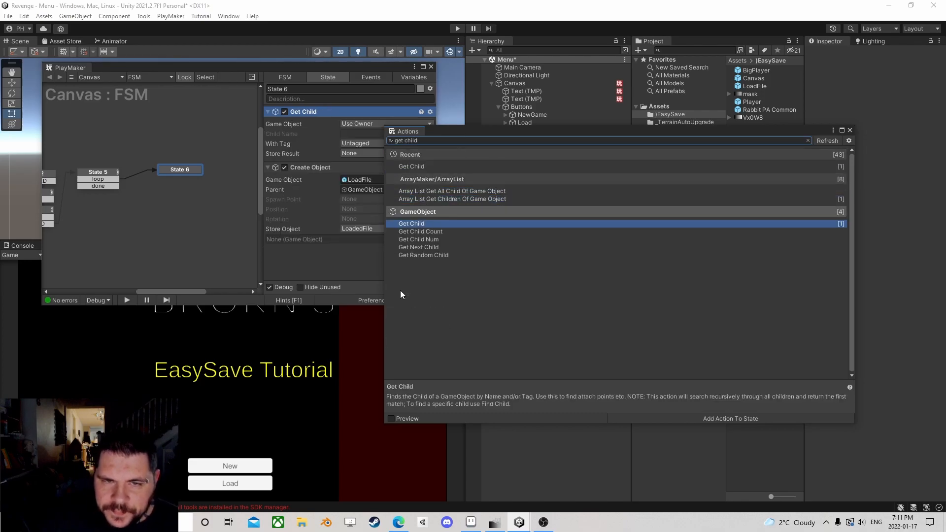
left_click(849, 130)
left_click_drag(315, 114, 316, 260)
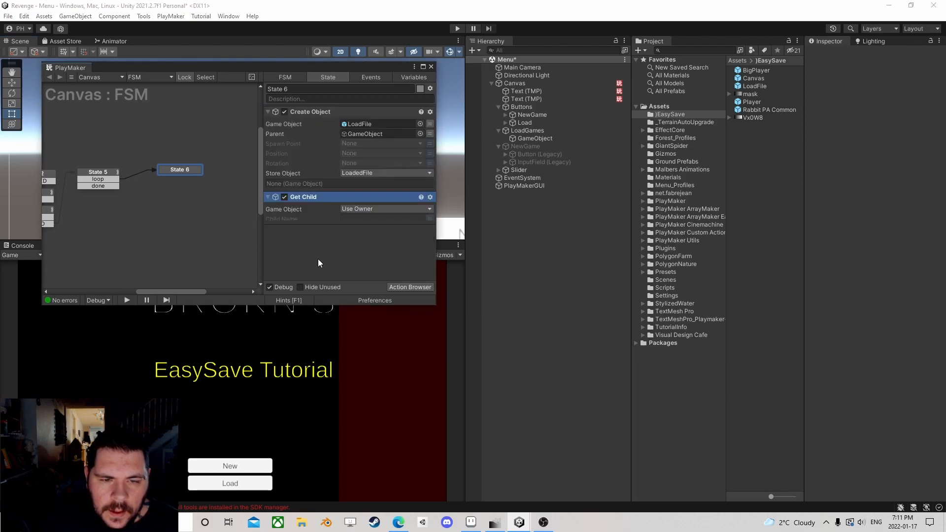
Set the Get Child action's game object to the LoadedFile variable and its child name to Text
left_click(375, 209)
left_click(380, 231)
left_click(393, 219)
left_click(368, 242)
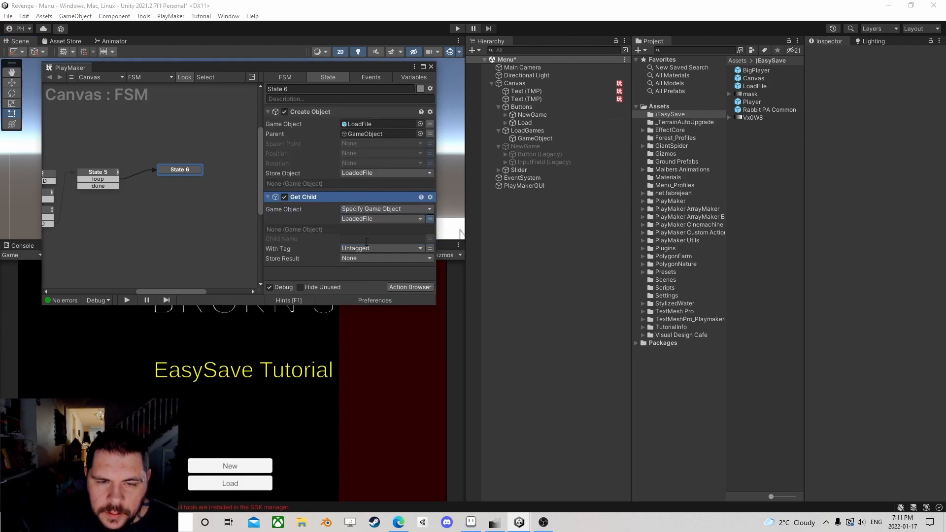
left_click(360, 239)
type("Text")
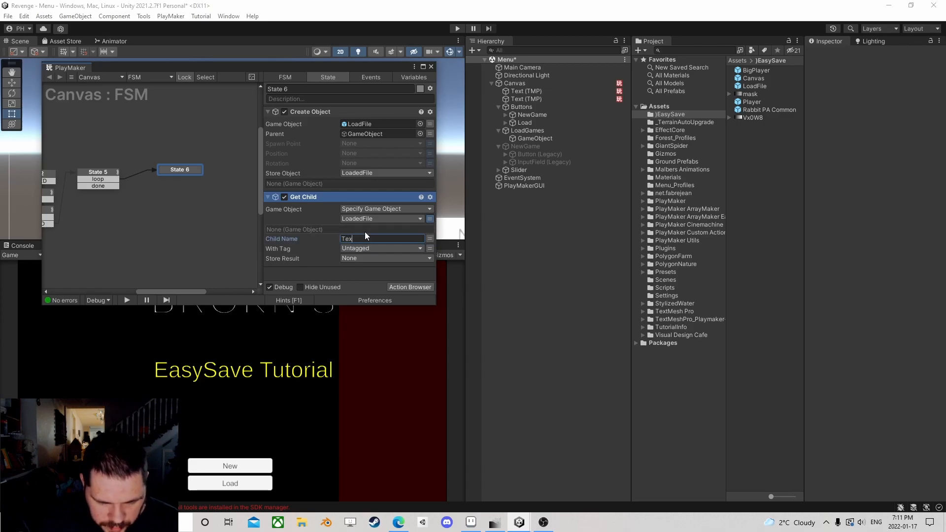
Store the Get Child result in a new variable named LoadedFileText
left_click(359, 258)
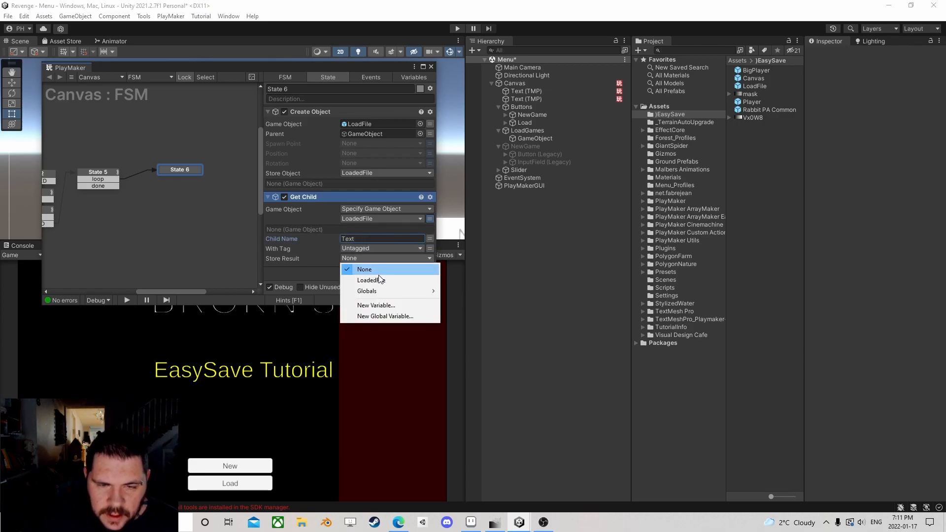
left_click(383, 302)
type("Load")
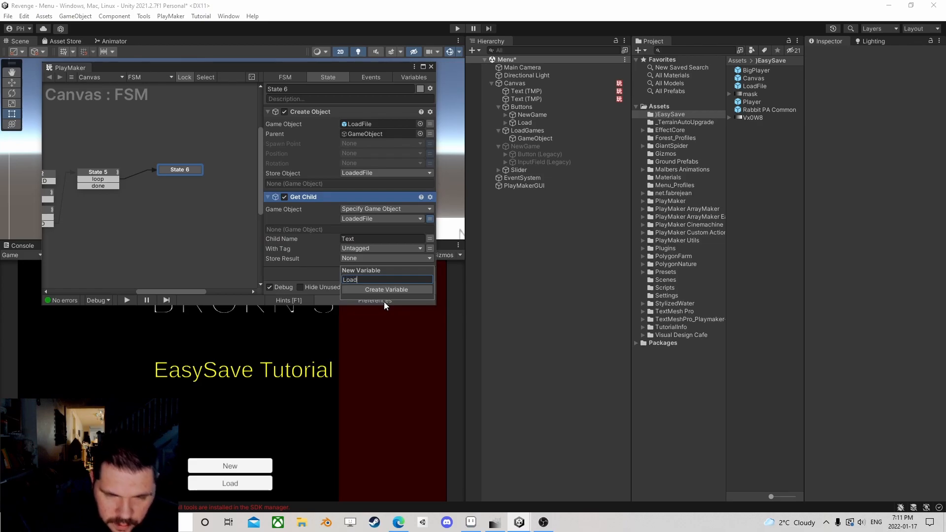
type("edFileText")
key("Return")
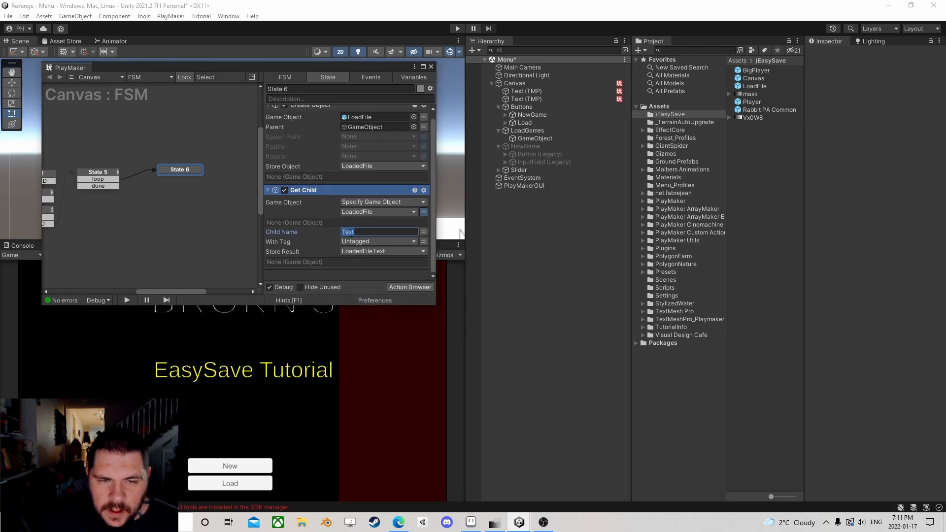
Add a UI Text Set Text action to State 6 and move it to the end of the action list
left_click(395, 285)
type("set t")
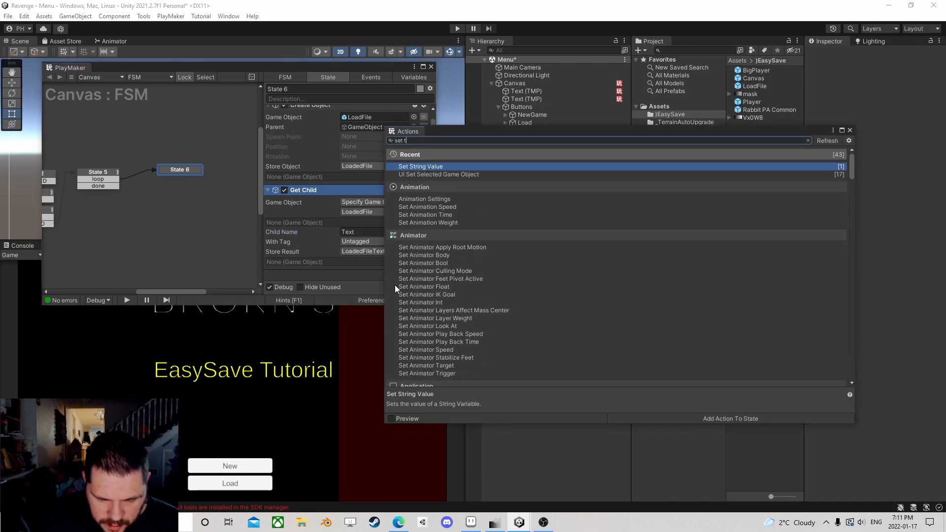
type("ext")
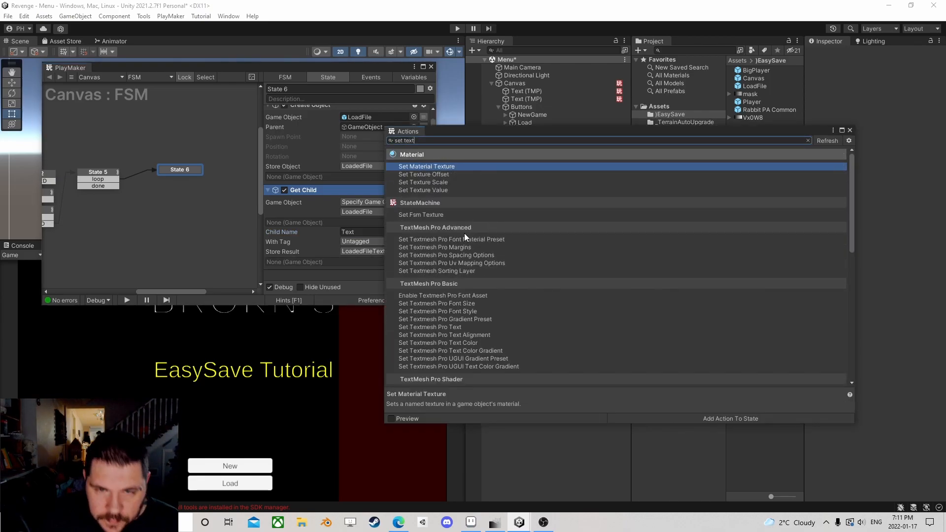
scroll(467, 257, "down", 10)
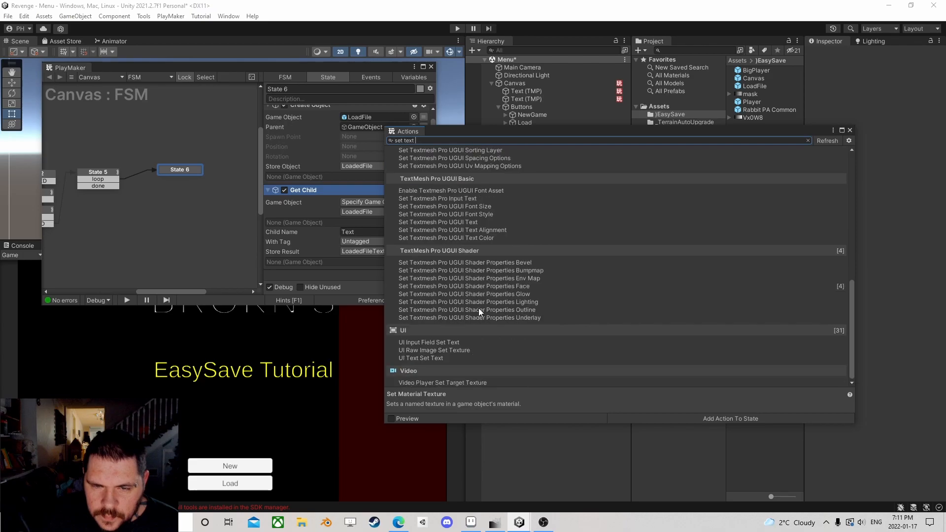
double_click(429, 360)
left_click(849, 130)
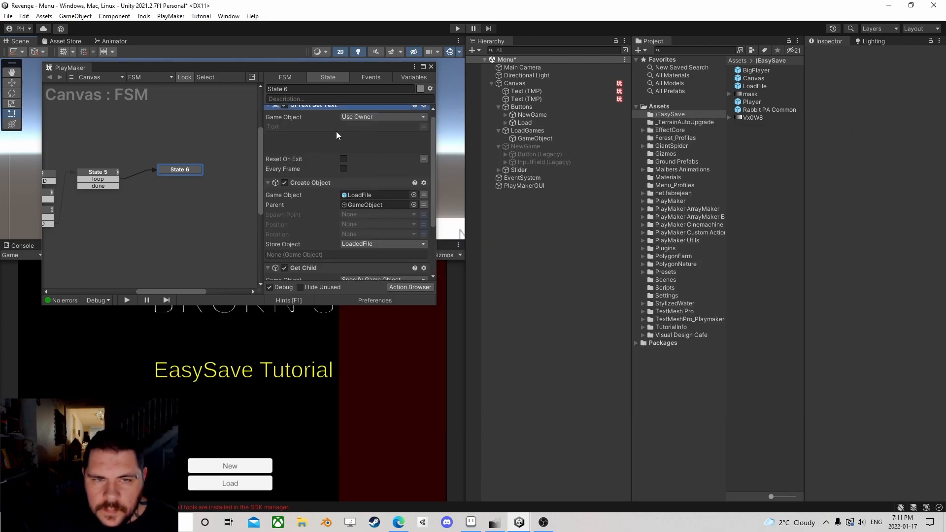
right_click(320, 112)
left_click(359, 258)
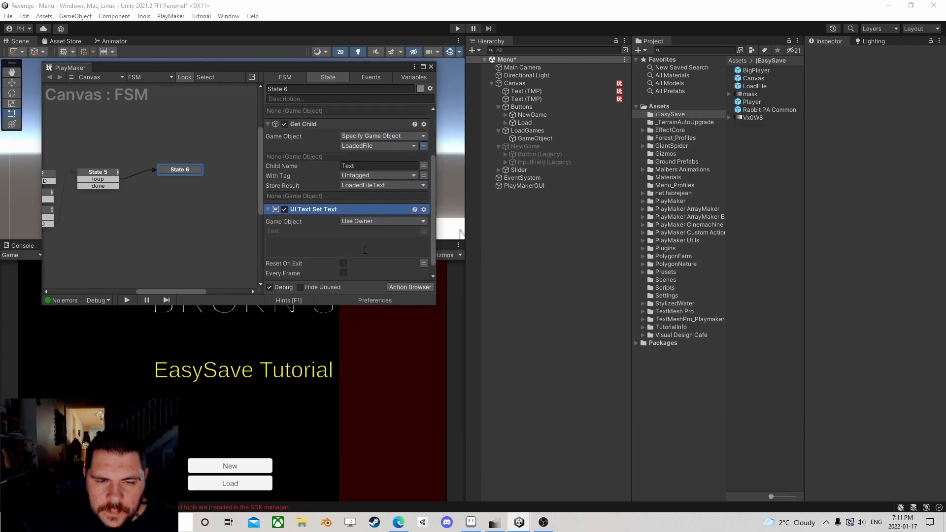
Set the UI Text Set Text action's game object to LoadedFileText and its text to the CurrentFile variable
left_click(374, 220)
left_click(376, 243)
left_click(424, 233)
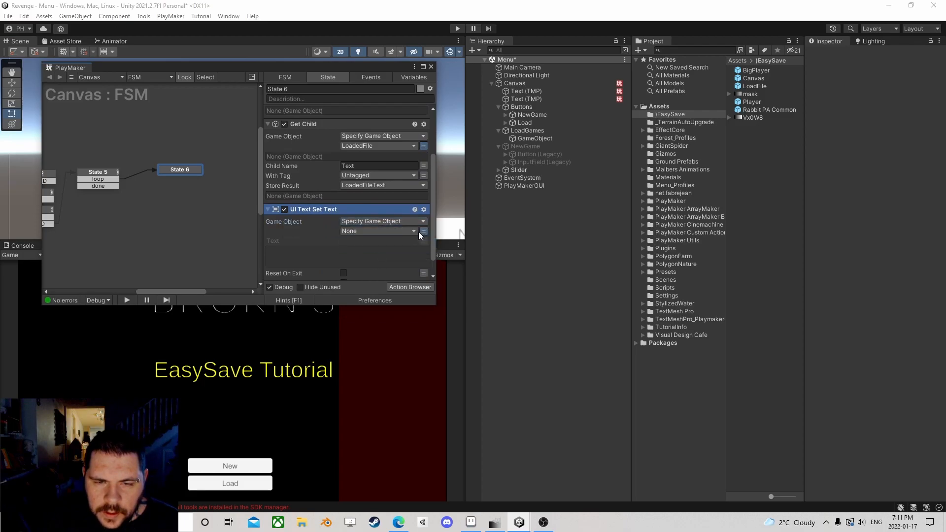
left_click(380, 232)
left_click(380, 264)
left_click(424, 251)
left_click(404, 252)
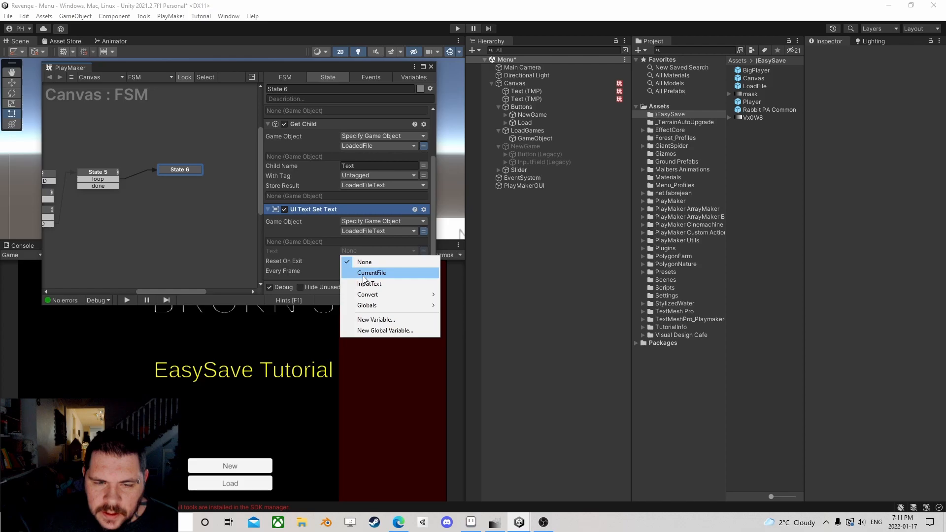
left_click(393, 272)
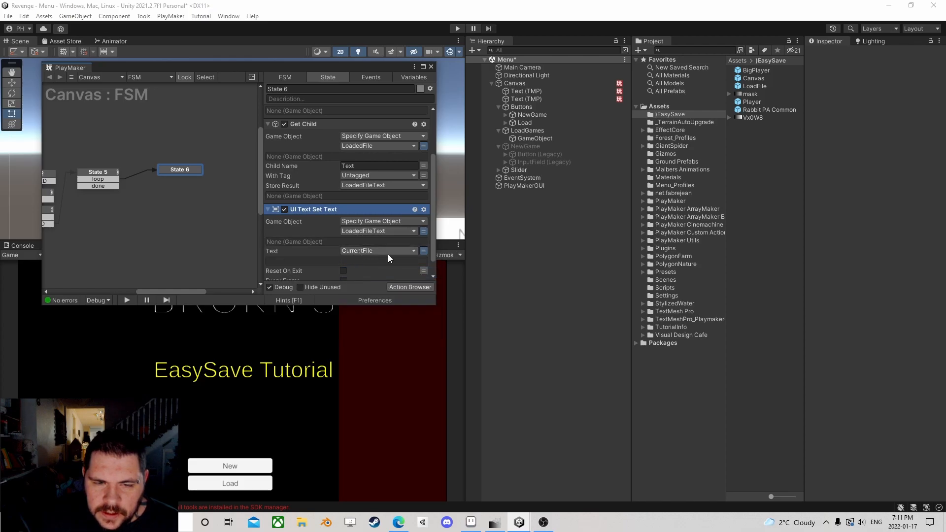
Link State 6's FINISHED transition back to State 5, and State 5's done transition to a new State 7 below it
left_click(180, 173, "ctrl")
left_click_drag(169, 176, 105, 174)
middle_click_drag(127, 217, 168, 196)
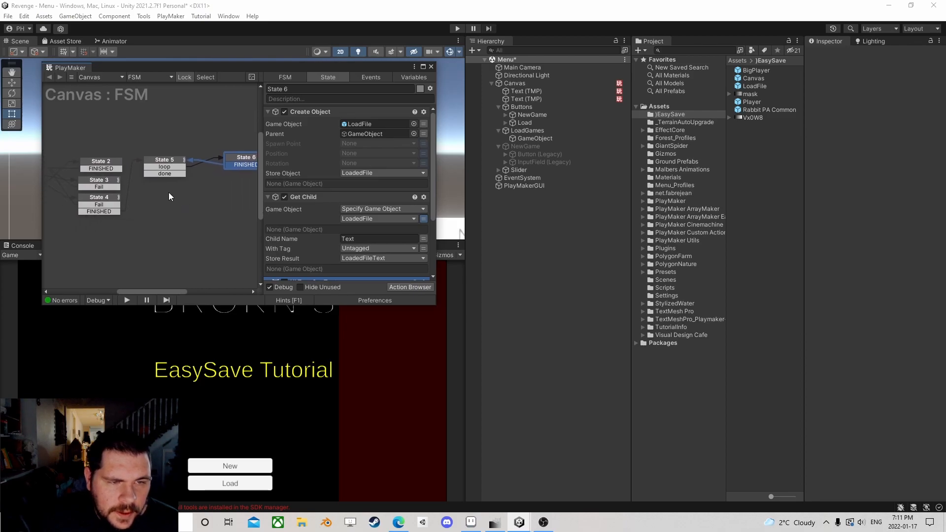
left_click_drag(158, 173, 198, 190)
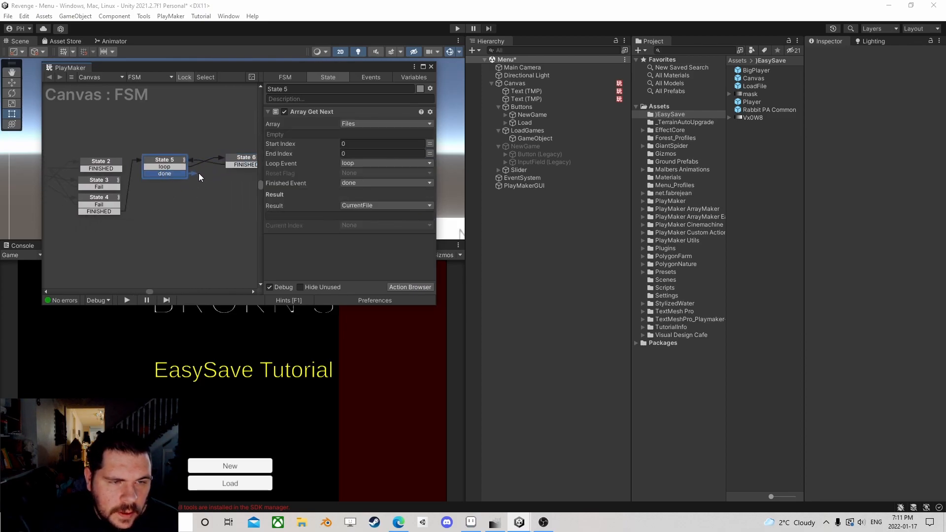
left_click_drag(208, 196, 163, 189)
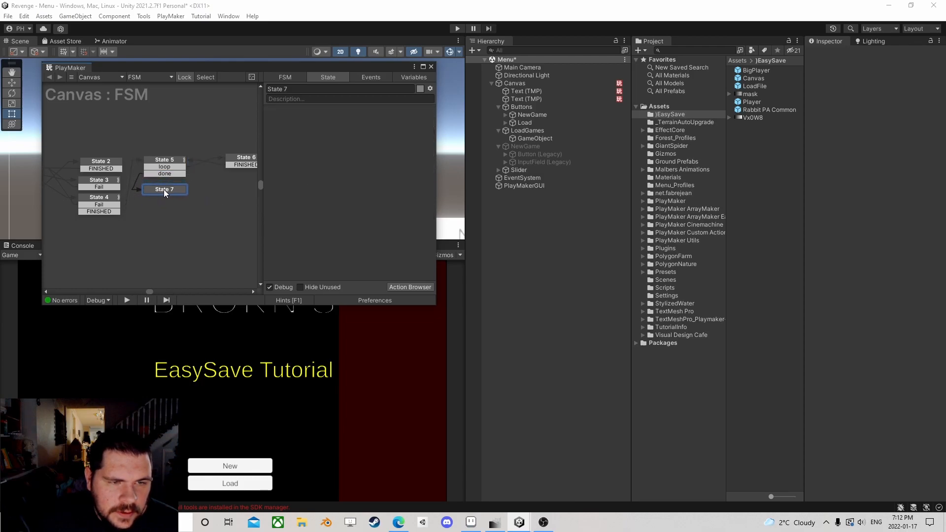
Close the Canvas FSM editor, open the LoadFile prefab for editing and add a PlayMakerFSM component to its root
left_click(431, 66)
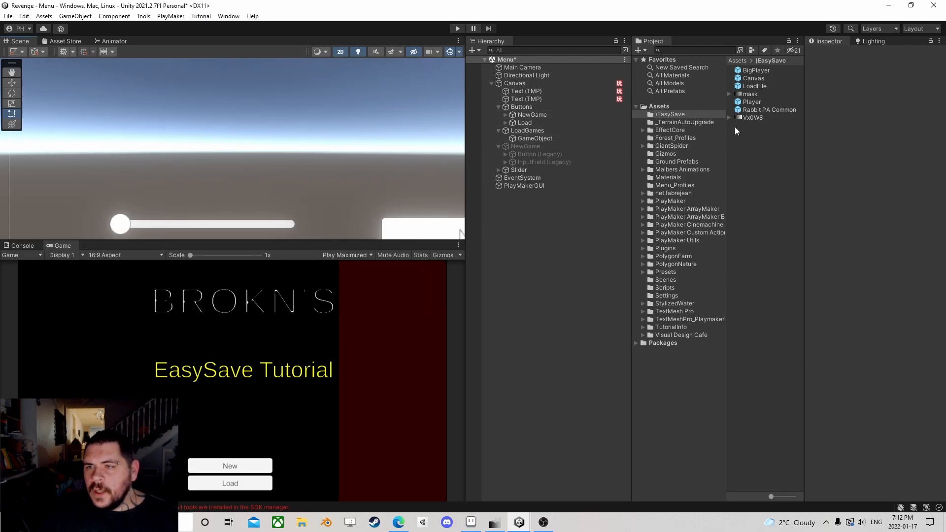
left_click(754, 86)
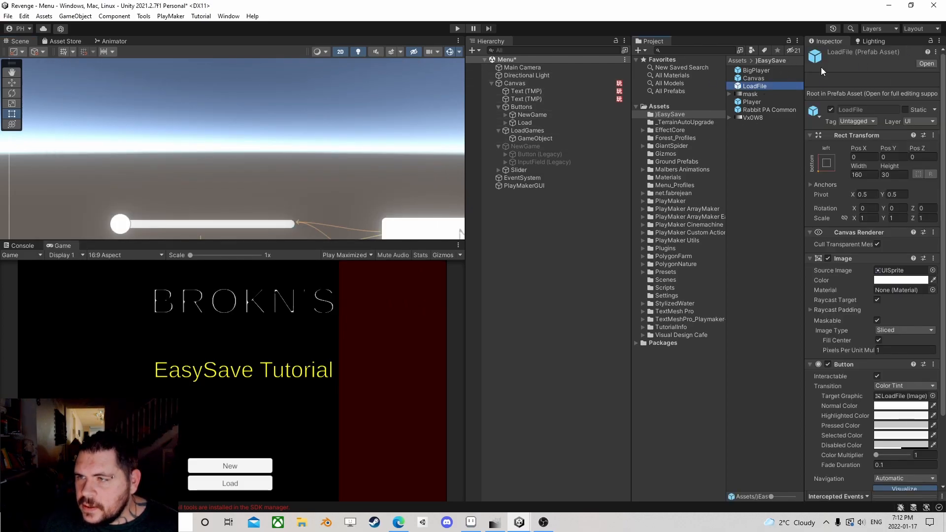
left_click(926, 64)
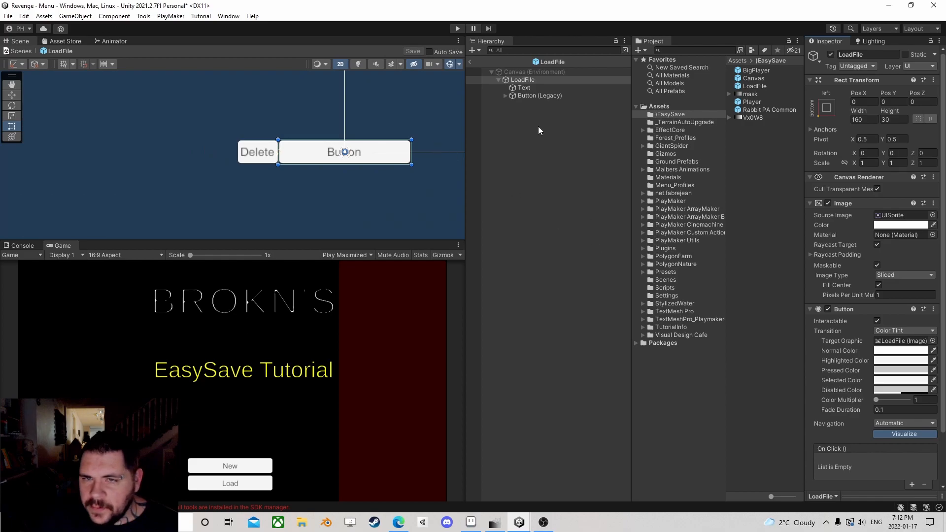
scroll(871, 418, "down", 3)
left_click(866, 474)
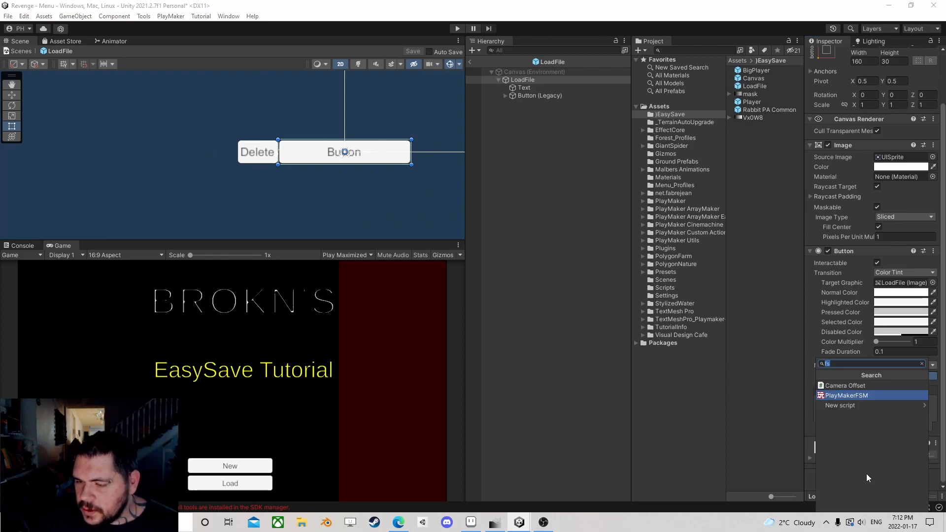
left_click(852, 394)
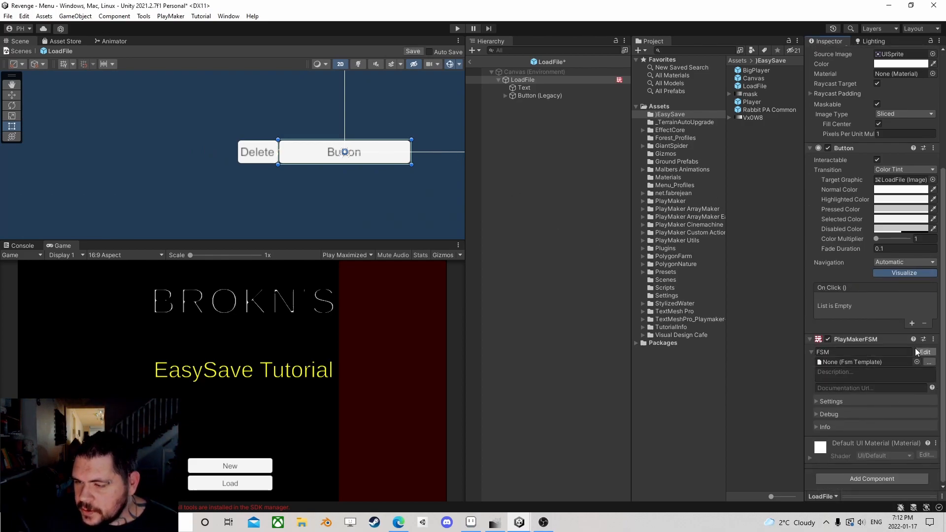
Add a UI Button Array action with 2 buttons to State 1 of the LoadFile FSM
left_click(925, 352)
left_click(421, 287)
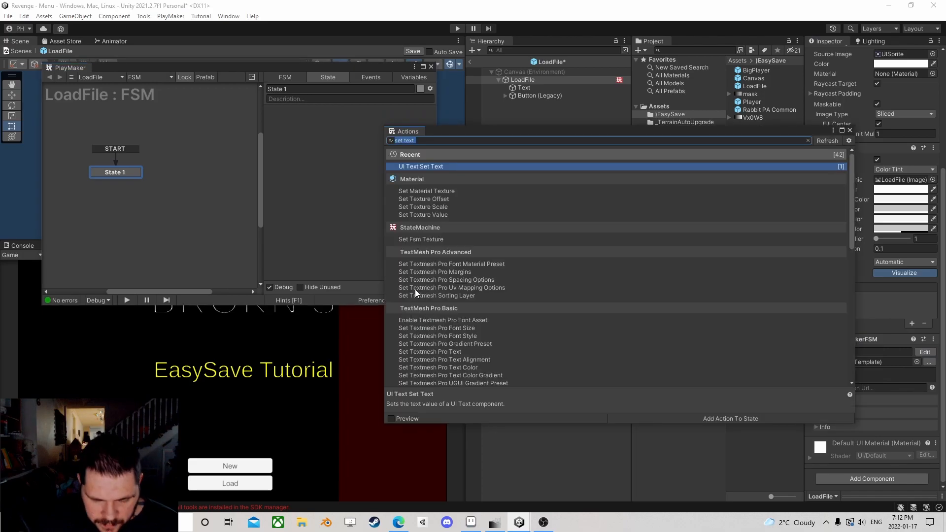
type("bu")
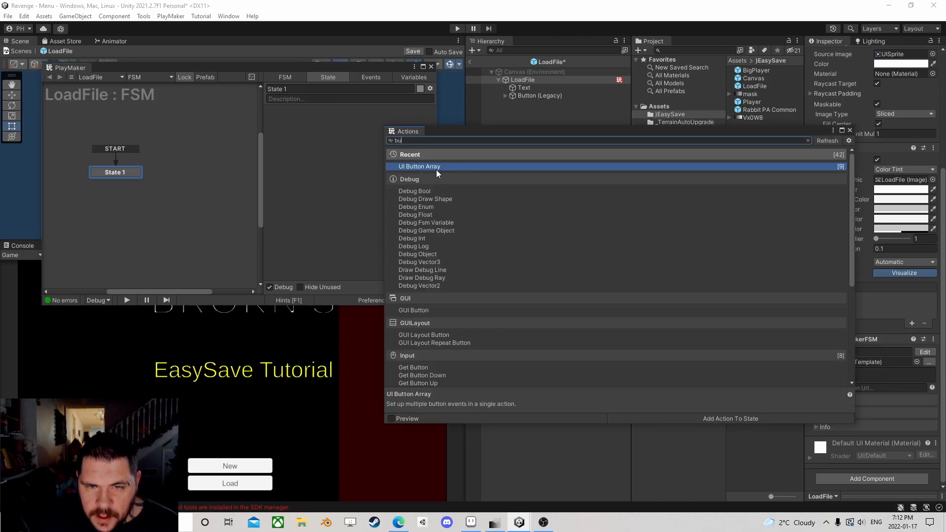
double_click(436, 168)
left_click(849, 130)
left_click(384, 134)
type("2")
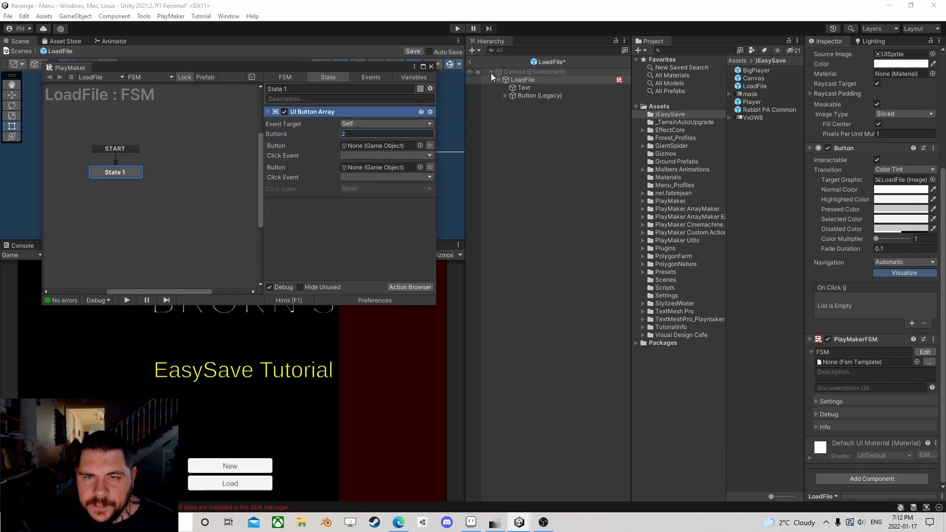
Assign the LoadFile object as the array's first button with a new click event named Load
left_click_drag(519, 78, 359, 146)
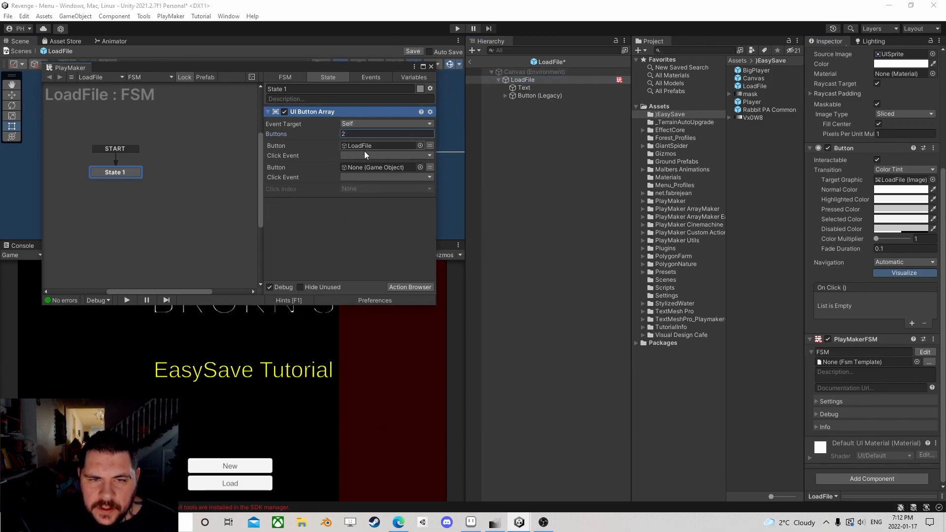
left_click(363, 154)
left_click(369, 217)
type("Load")
key("Return")
Assign Button (Legacy) as the array's second button with a new click event named Delete
left_click_drag(532, 97, 386, 168)
left_click_drag(384, 72, 454, 190)
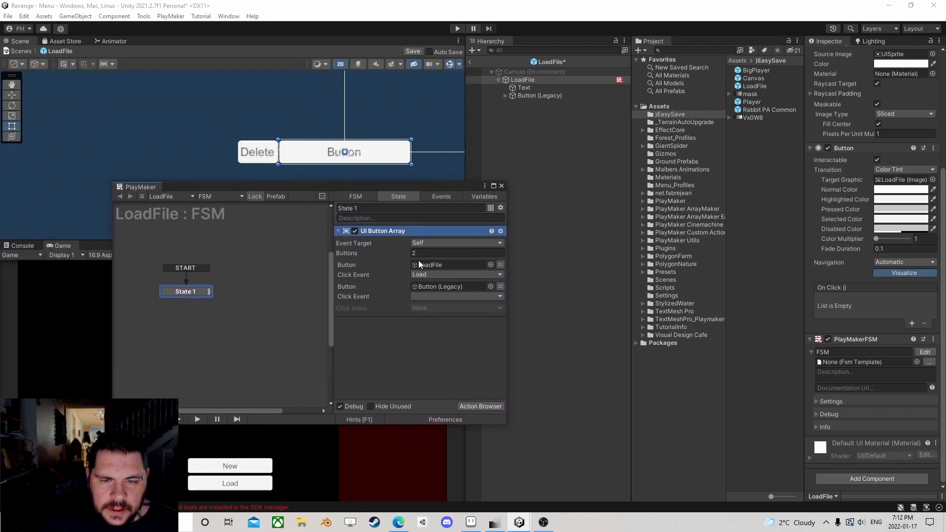
left_click(440, 298)
left_click(447, 367)
type("Delete")
key("Return")
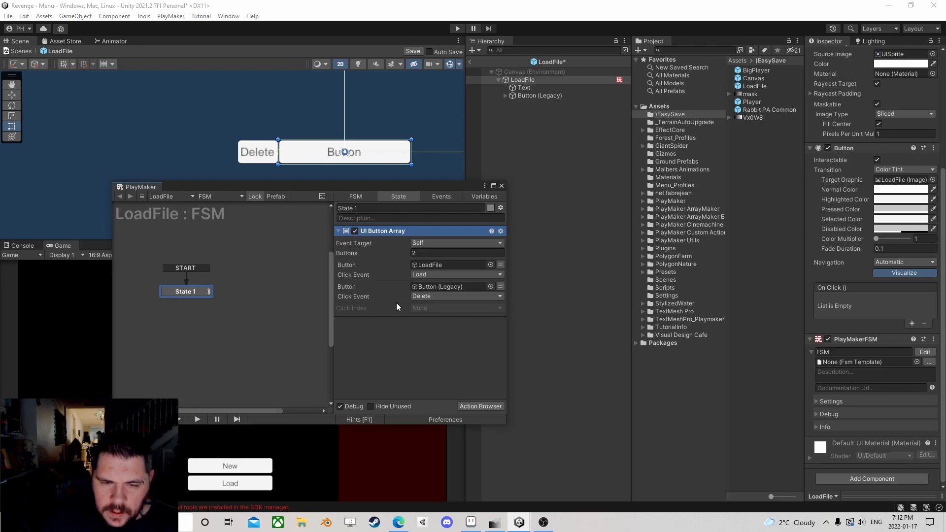
Add Load and Delete transitions to State 1 and link the Delete transition to a new State 2
right_click(183, 291)
mouse_move(211, 296)
left_click(318, 297)
right_click(190, 291)
mouse_move(276, 297)
left_click_drag(323, 312, 259, 327)
Add a UI Text Get Text action to State 2 of the LoadFile FSM
left_click(480, 407)
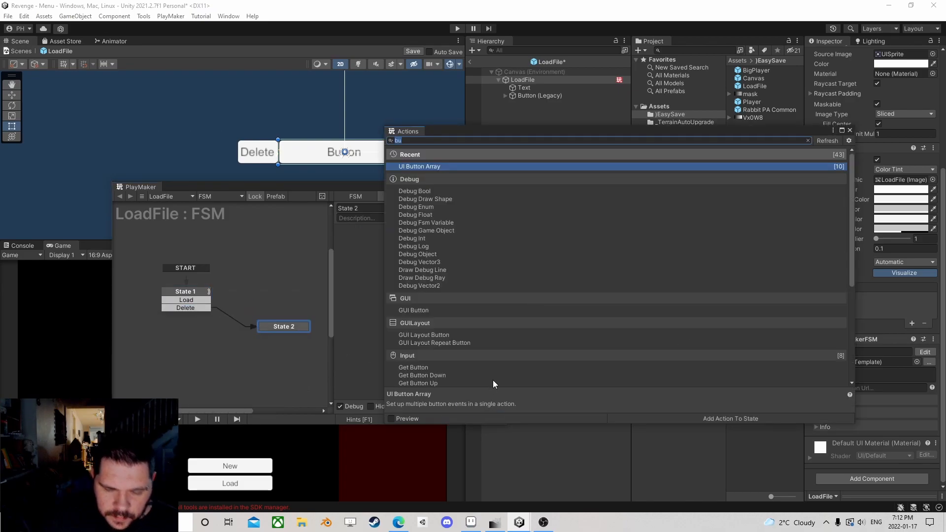
type("get")
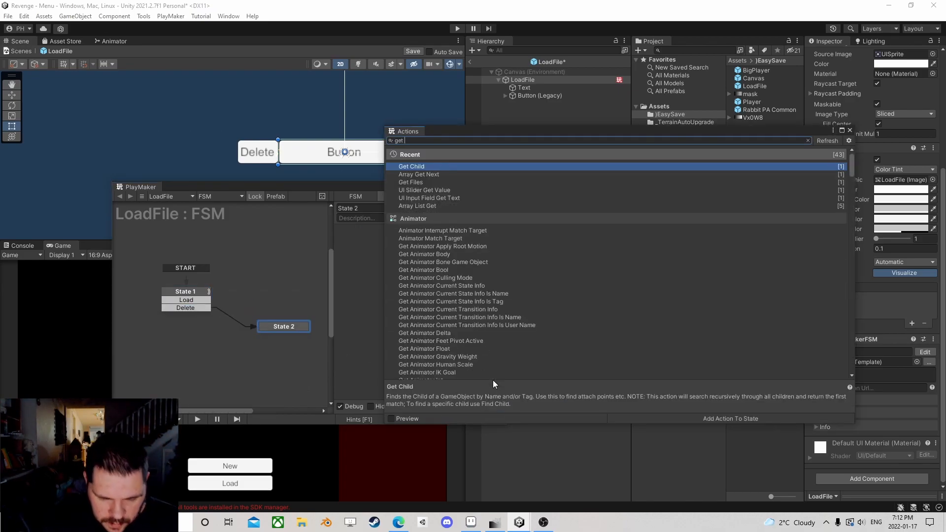
key("BackSpace")
key("BackSpace")
key("BackSpace")
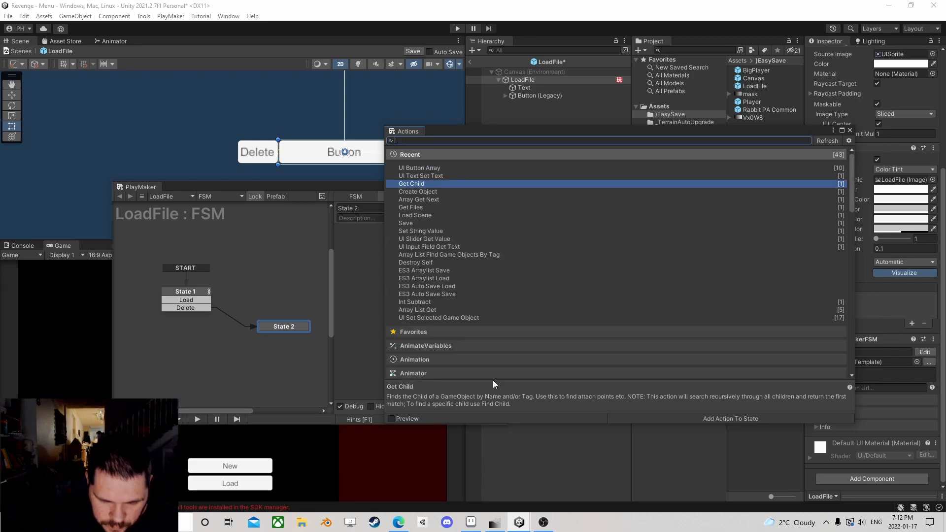
type("ui get te")
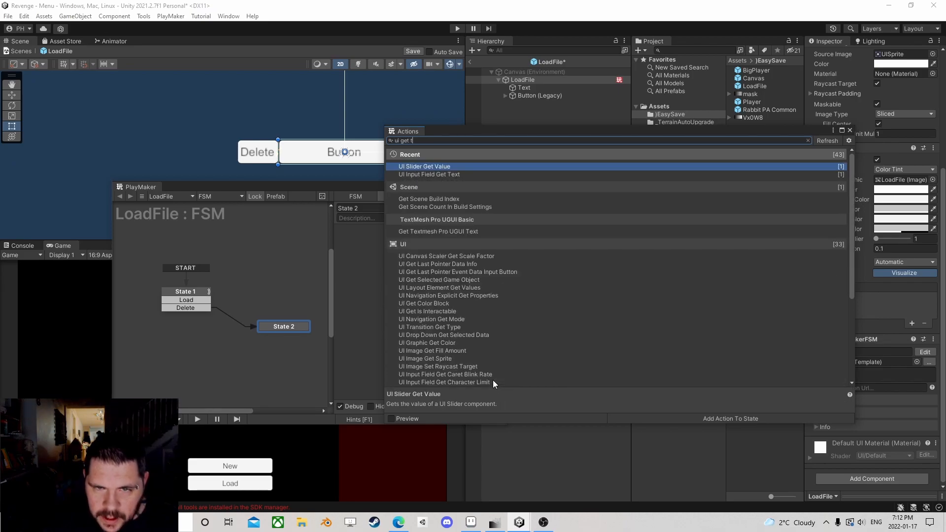
key("Down")
key("Down")
key("Down")
key("Down")
key("Down")
key("Down")
key("Down")
key("Down")
key("Down")
key("Down")
key("Down")
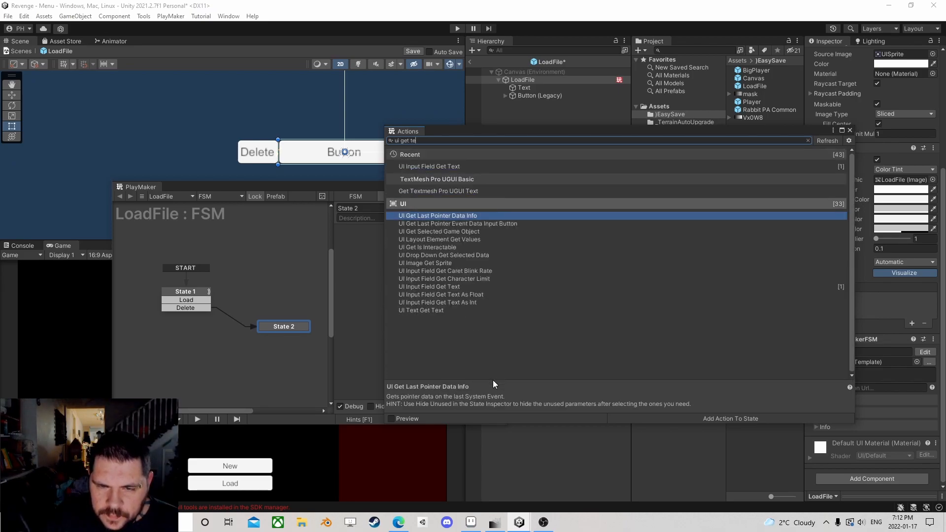
key("Down")
key("Down")
key("Down")
key("Down")
key("Down")
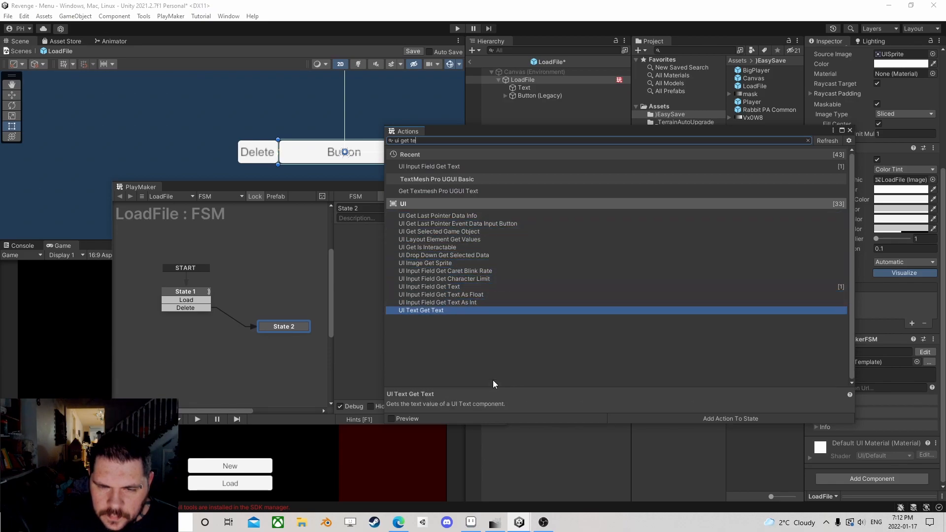
key("Return")
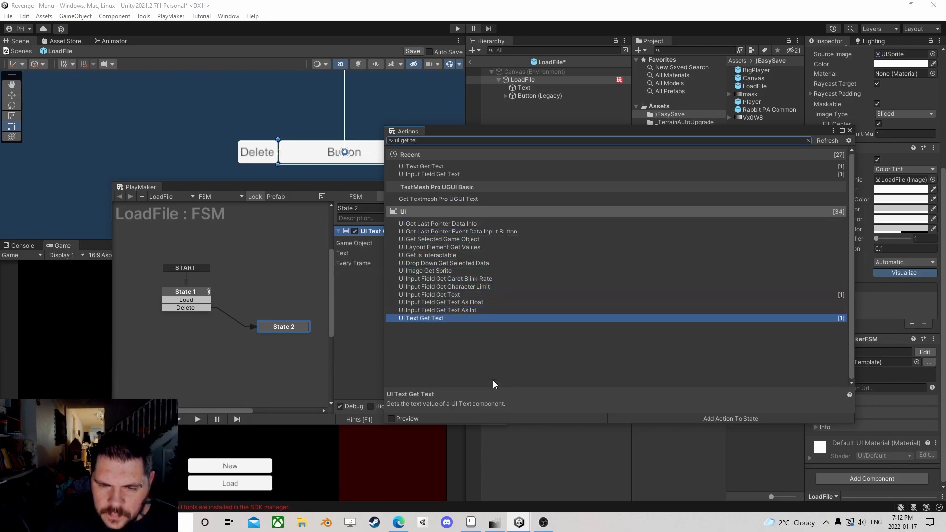
left_click(850, 130)
Point UI Text Get Text at the prefab's Text object and store its text in a new variable named ButtonText
left_click(432, 242)
left_click(438, 266)
left_click_drag(522, 87, 443, 252)
left_click(446, 263)
left_click(465, 298)
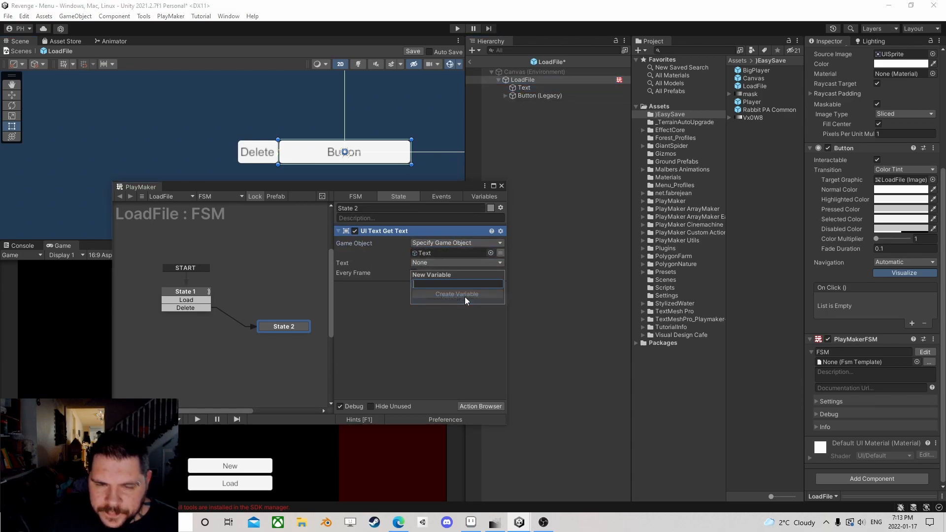
type("ButtonText")
left_click(466, 296)
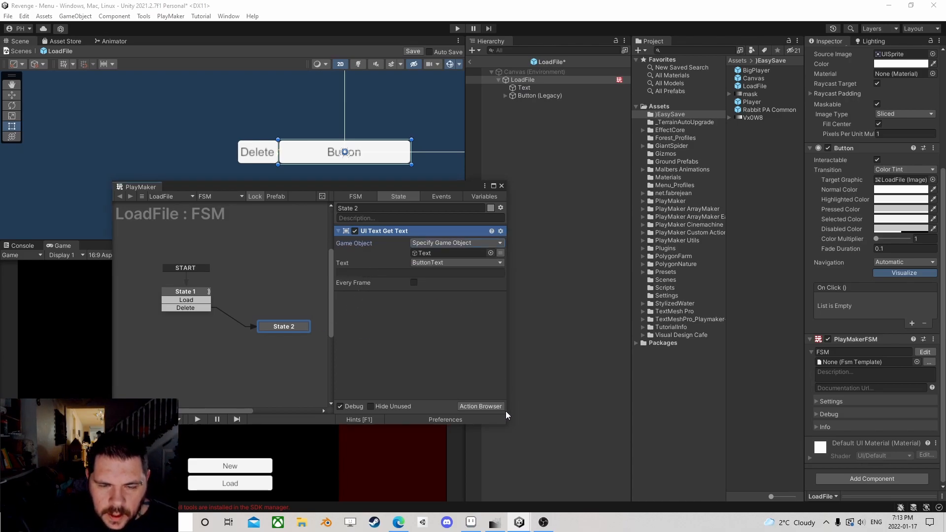
Add Easy Save 3's Delete File action to State 2 and place it below UI Text Get Text
left_click(480, 406)
type("de")
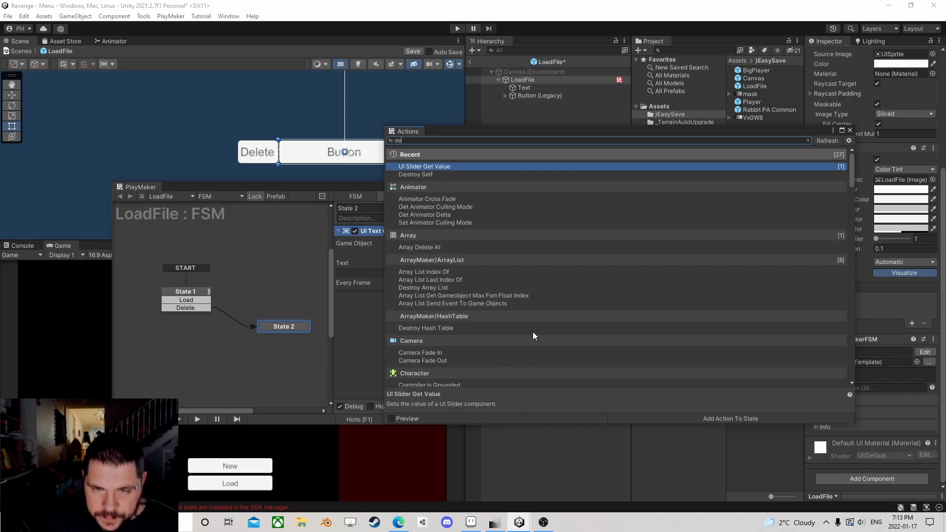
type("le")
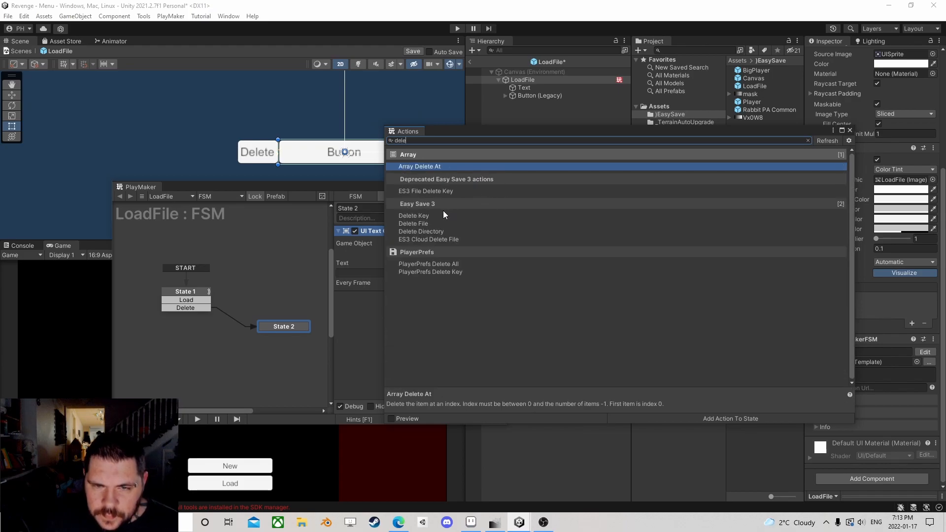
double_click(413, 224)
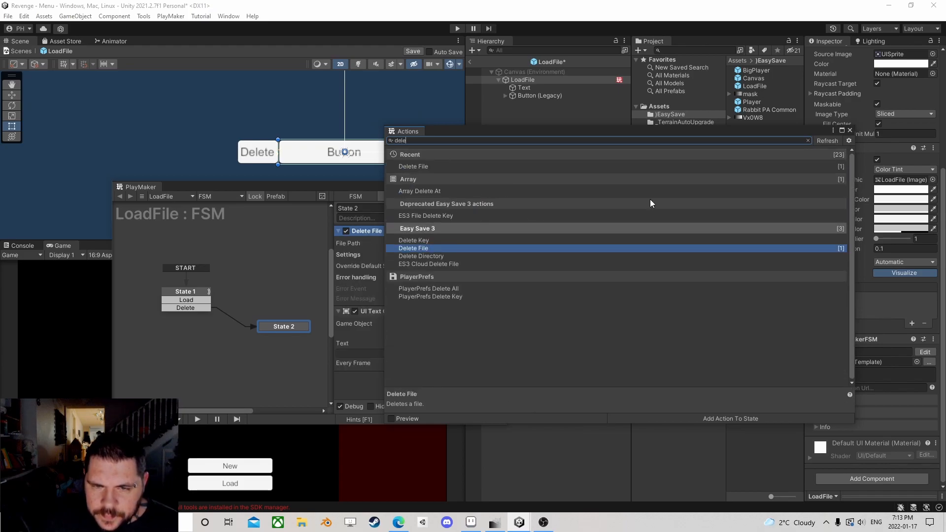
left_click(849, 131)
left_click_drag(363, 231, 397, 394)
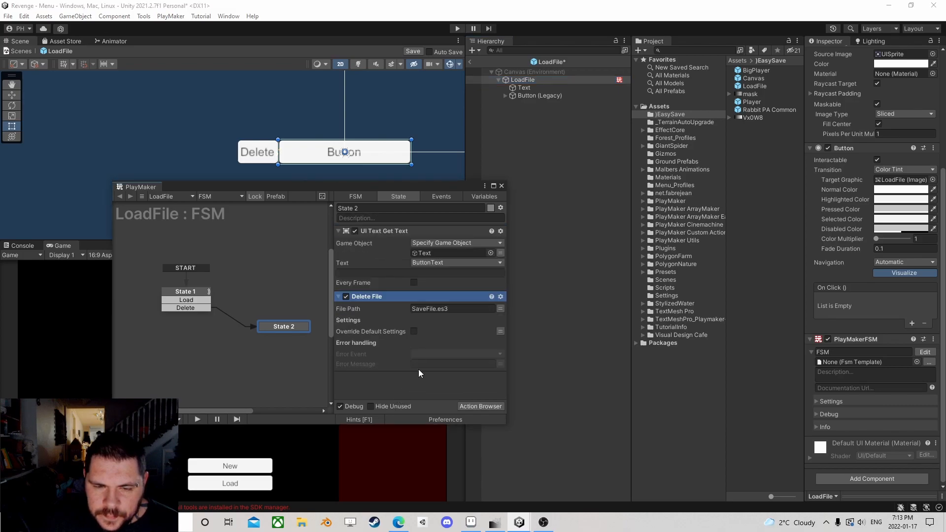
Use the ButtonText variable as the Delete File action's file path and move State 2 higher in the graph
left_click(500, 308)
left_click(471, 308)
left_click(421, 330)
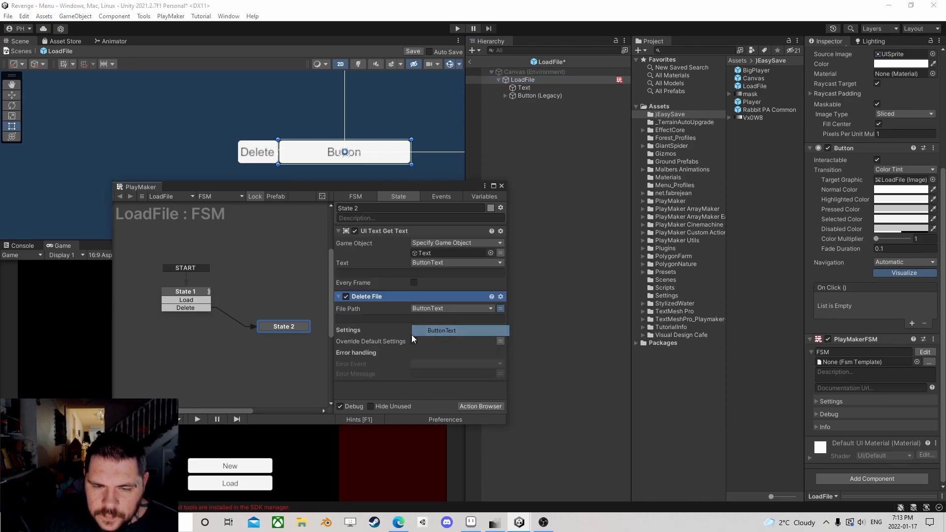
left_click_drag(282, 329, 282, 304)
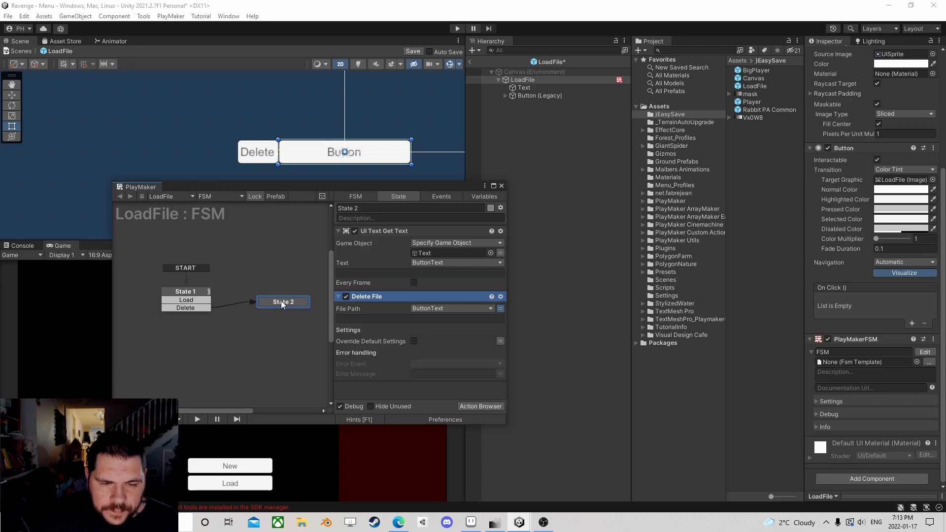
Add a Destroy Self action to State 2 and make it the last action
left_click(481, 406)
type("des")
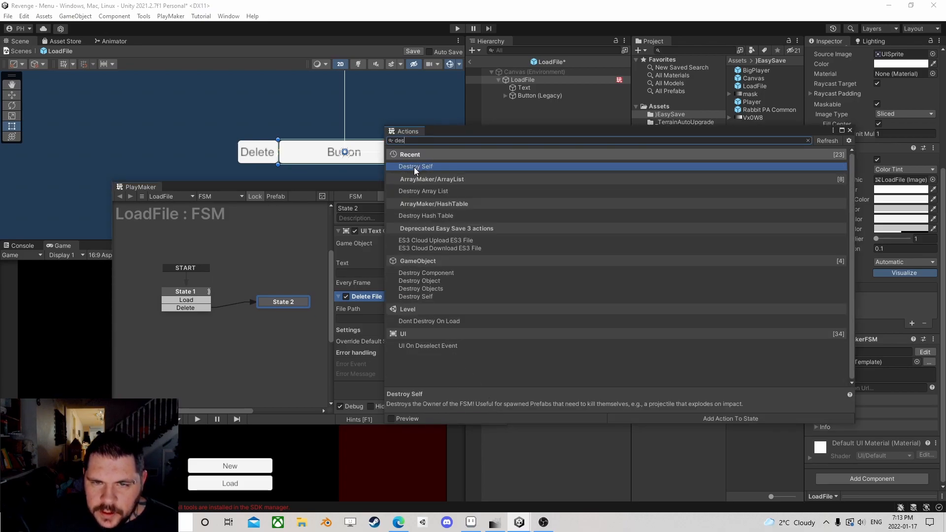
double_click(414, 167)
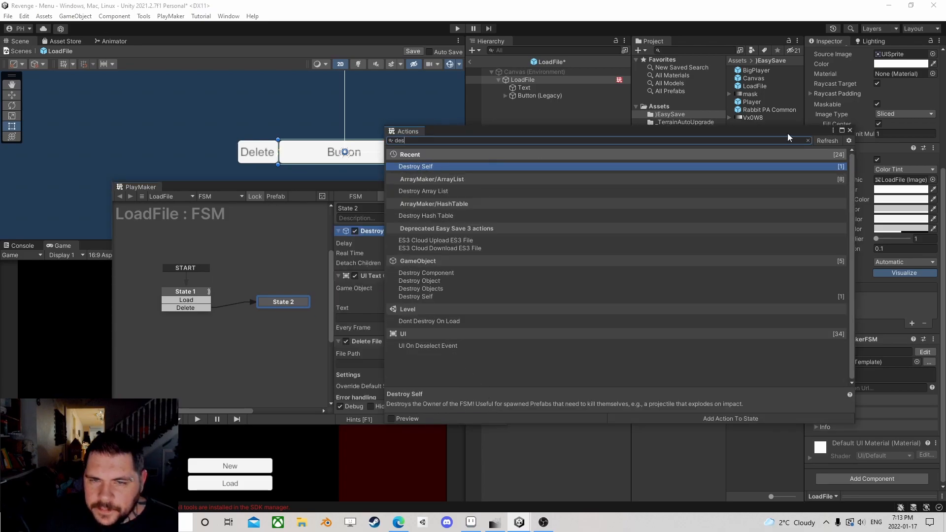
left_click(849, 130)
right_click(376, 234)
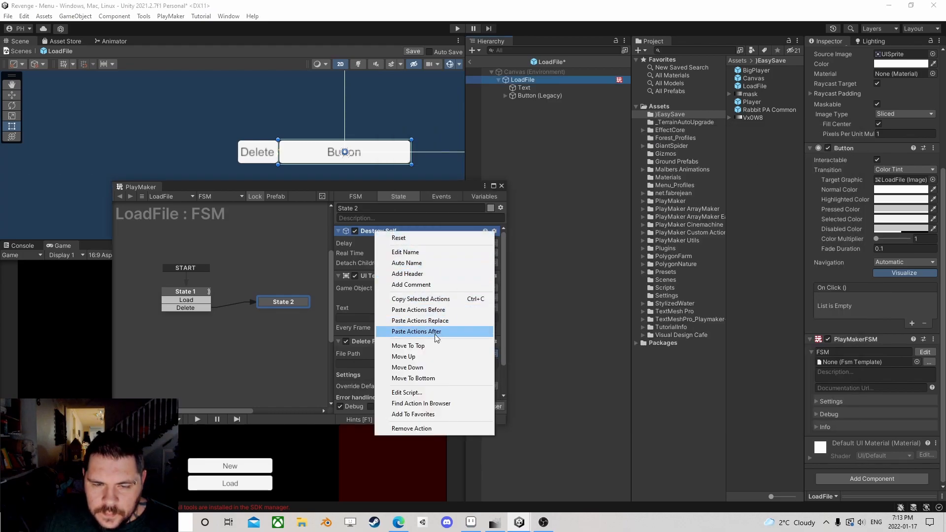
left_click(411, 382)
Link State 1's Load transition to a new State 3 and copy the UI Text Get Text action from State 2 into it
left_click_drag(280, 303, 264, 352)
left_click_drag(197, 301, 255, 285)
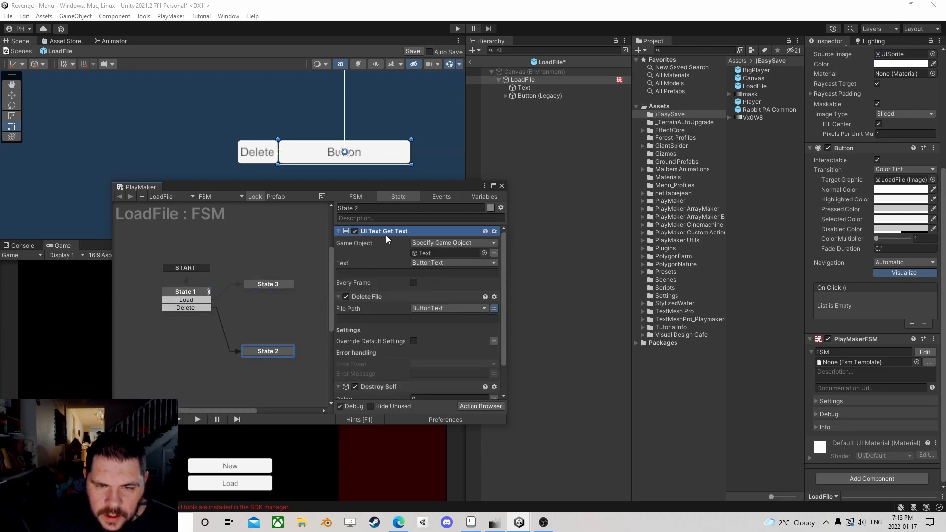
right_click(386, 235)
left_click(443, 302)
left_click(267, 284)
right_click(362, 245)
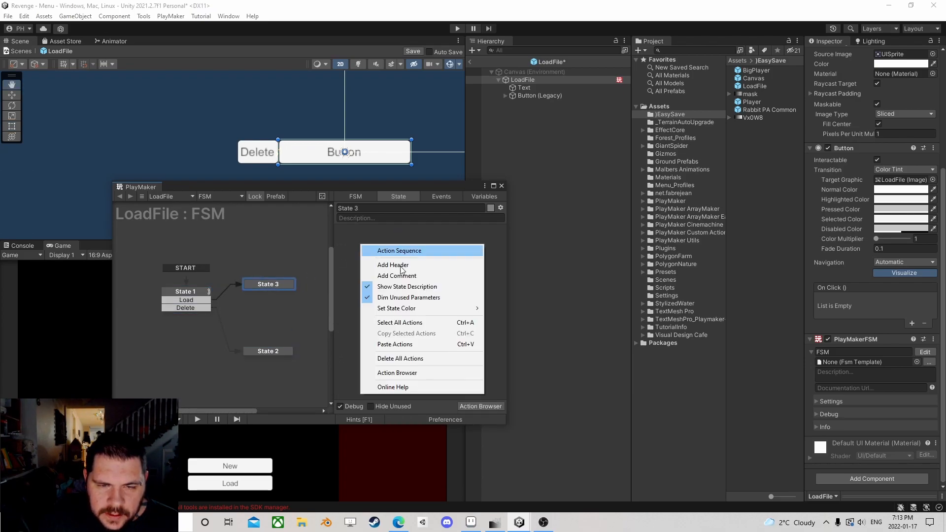
left_click(408, 345)
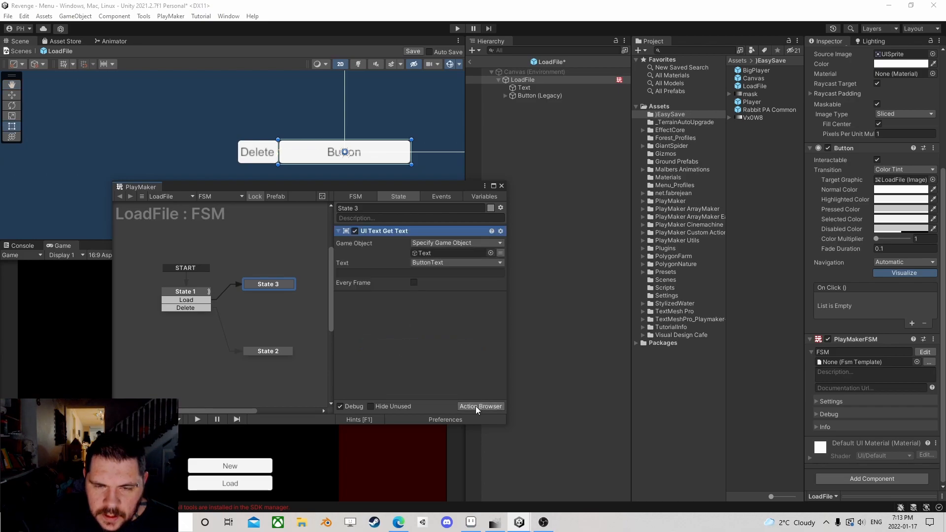
Add a Set String Value action to State 3
left_click(475, 406)
type("set")
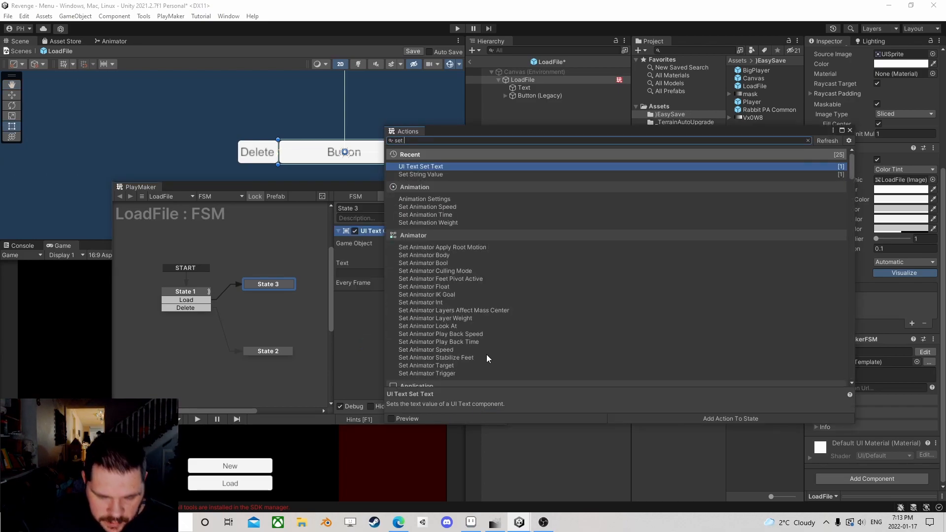
type(" str")
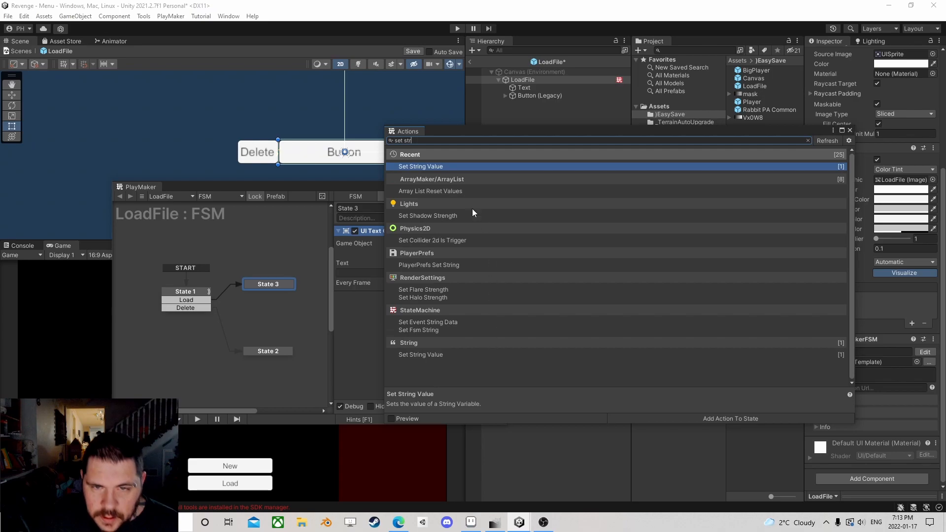
double_click(425, 167)
left_click(850, 130)
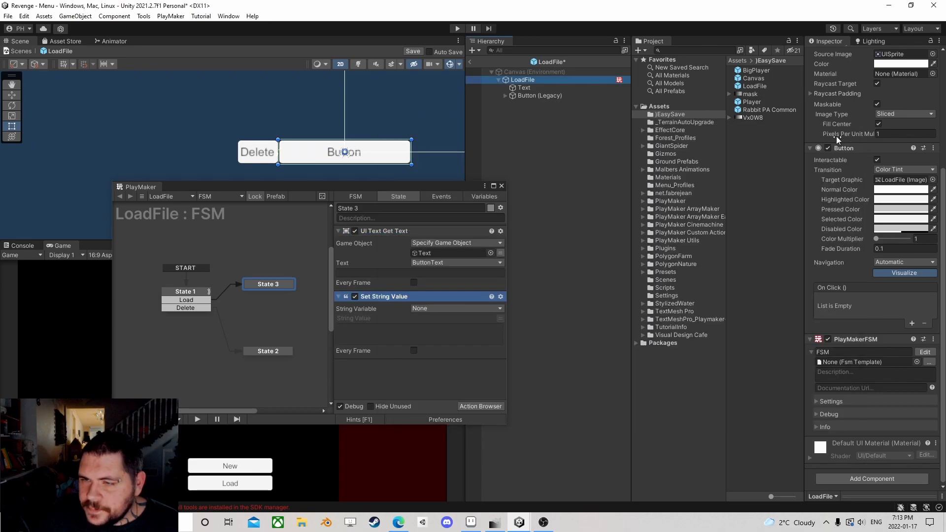
Make Set String Value assign the ButtonText variable to the global variable SaveSlot
left_click(421, 307)
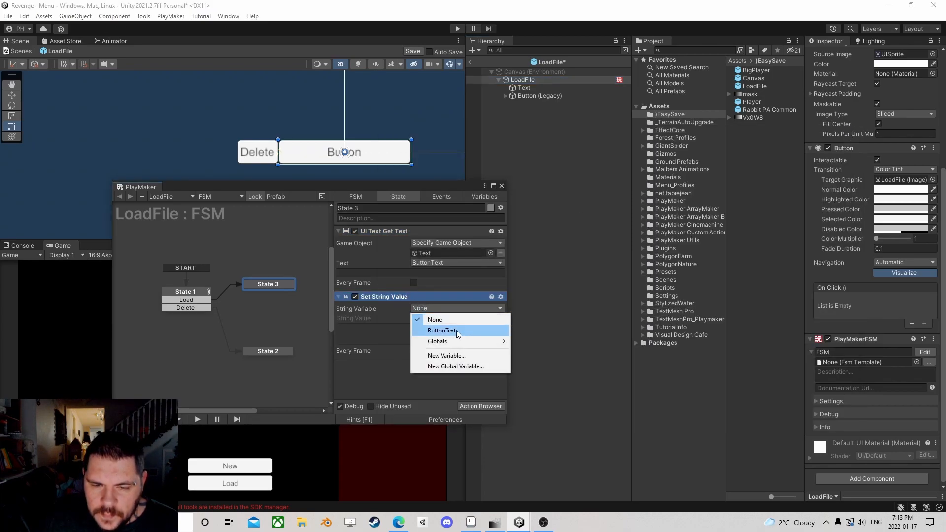
mouse_move(446, 345)
left_click(530, 342)
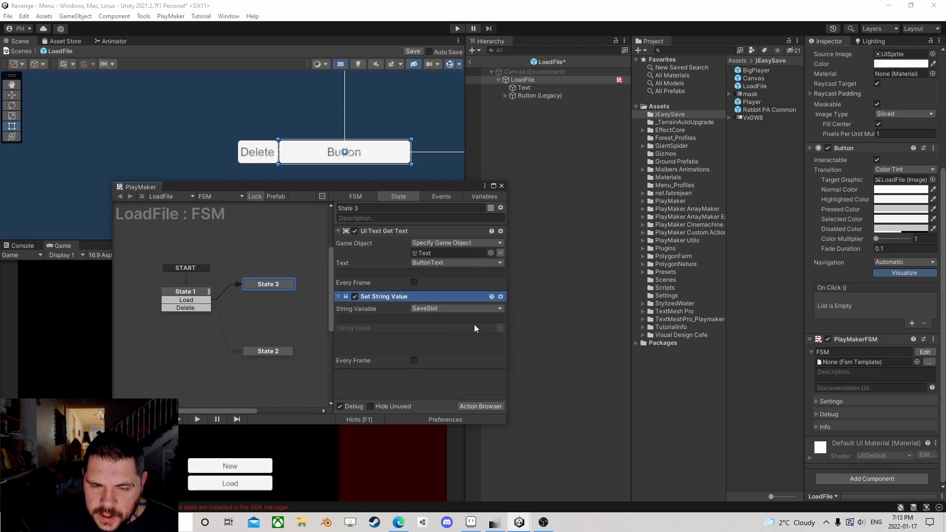
left_click(500, 328)
left_click(442, 328)
left_click(443, 348)
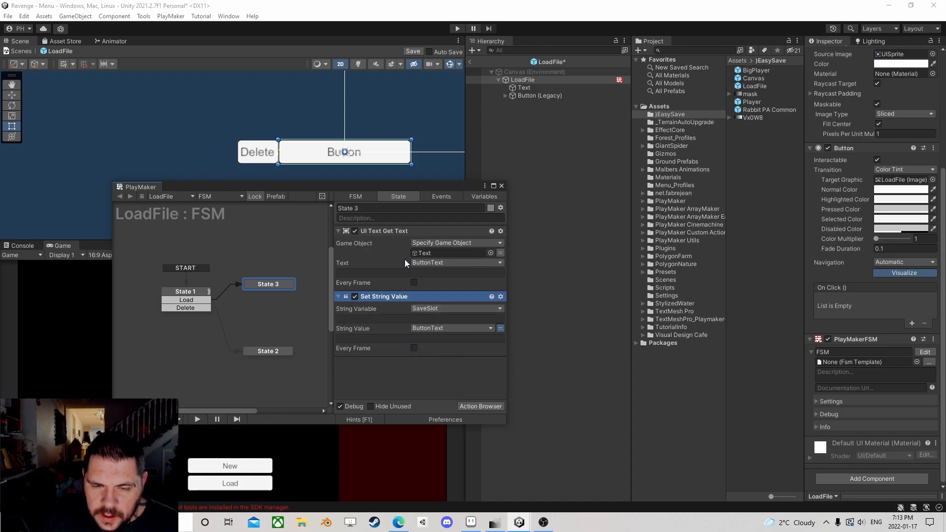
Add a Load Scene action for scene index 1 to State 3 and place it after Set String Value
left_click(477, 406)
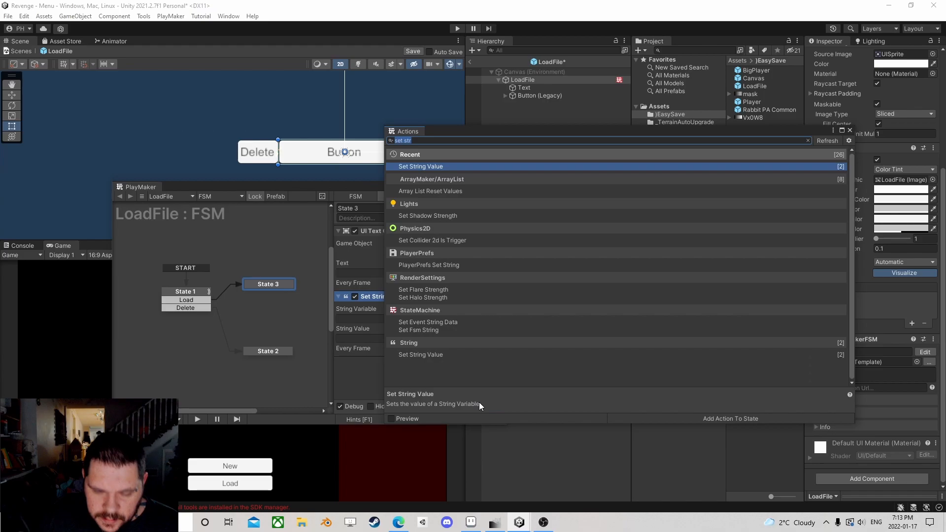
type("load")
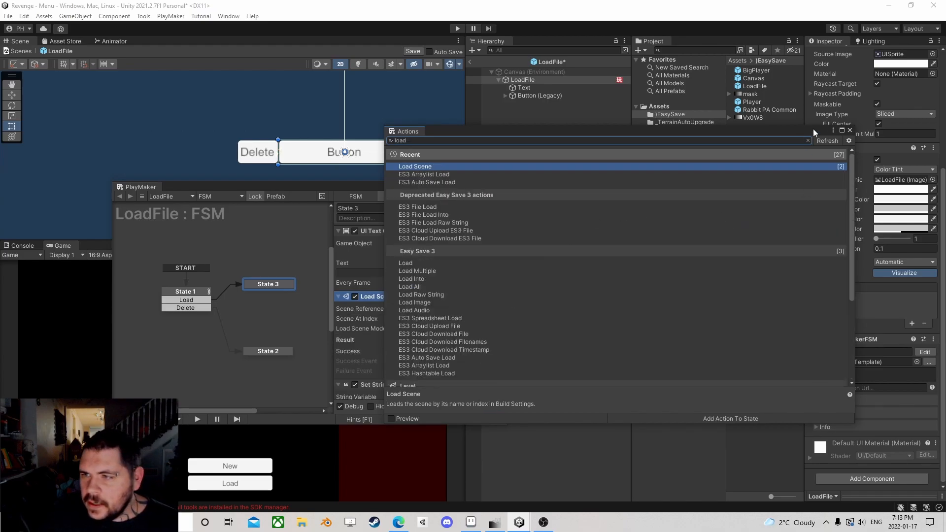
left_click(849, 131)
left_click(446, 318)
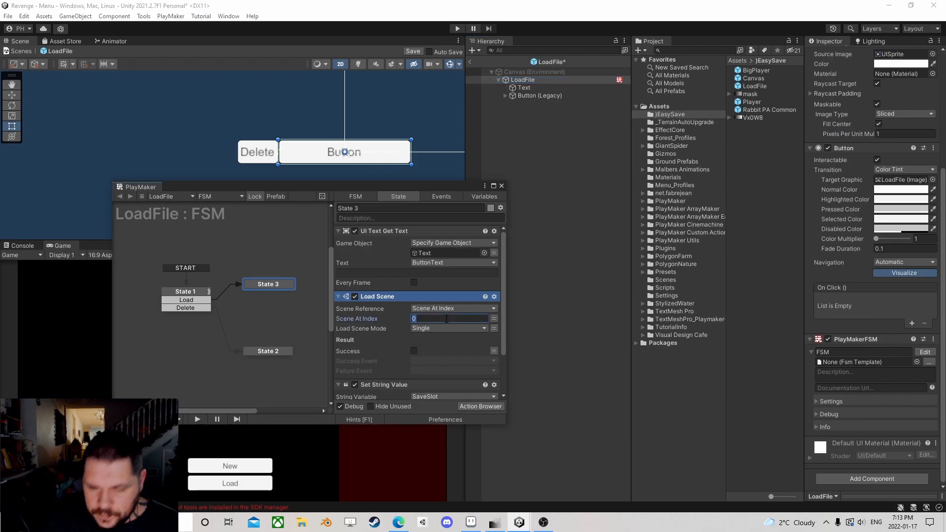
scroll(407, 286, "down", 3)
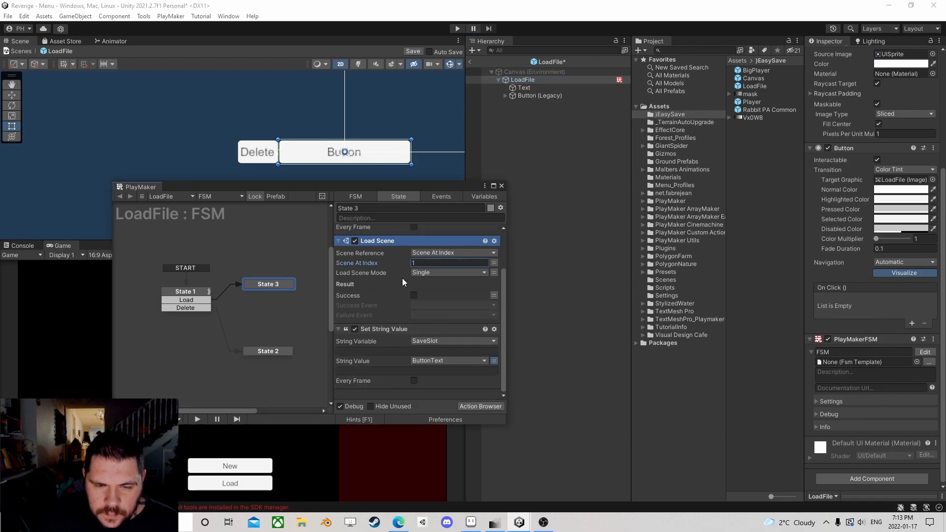
right_click(380, 241)
left_click(428, 386)
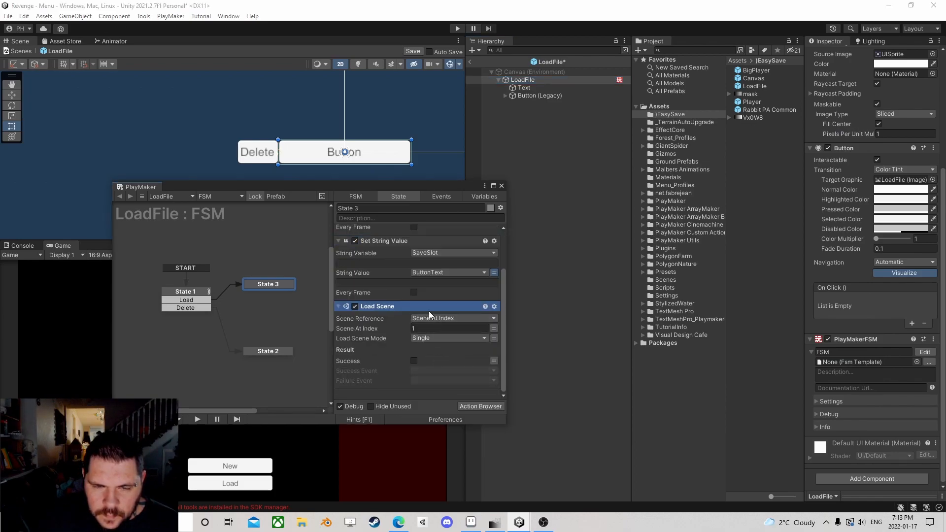
Shift State 3 slightly in the graph, close the FSM editor and save the LoadFile prefab
left_click_drag(267, 288, 271, 279)
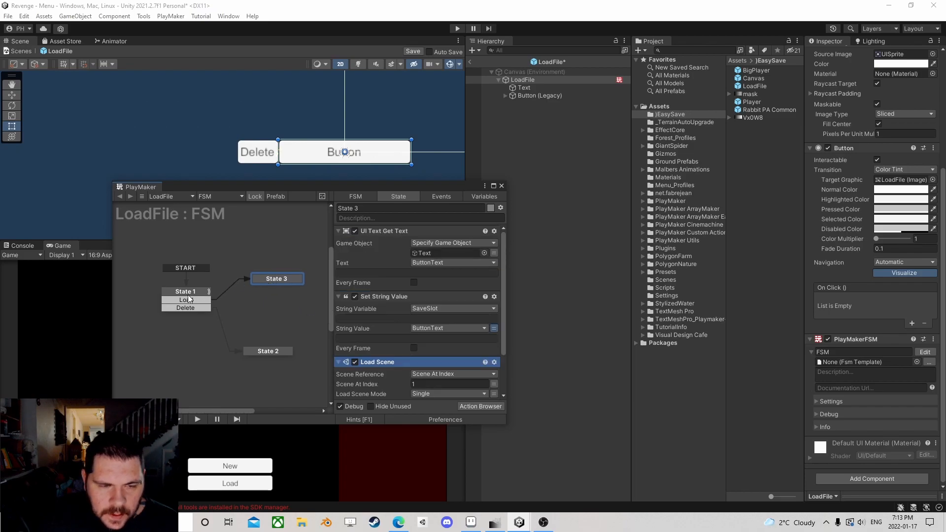
left_click(502, 186)
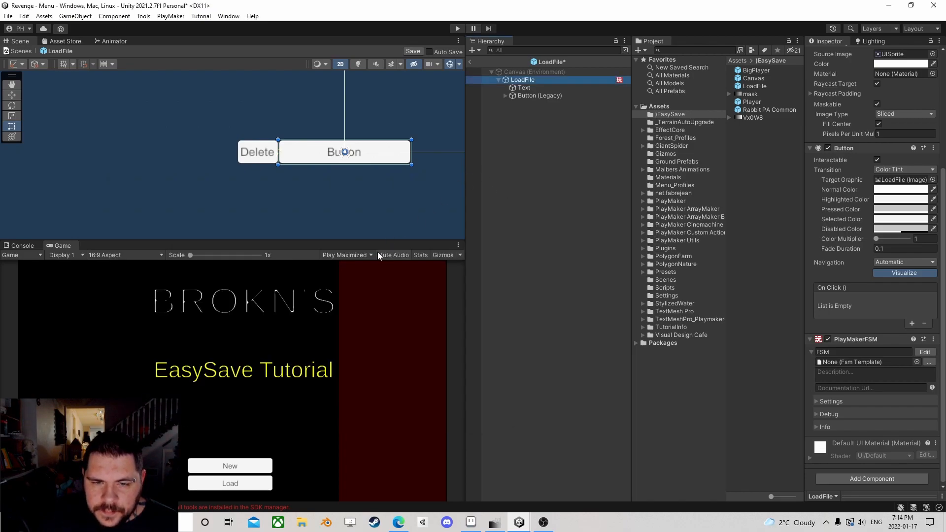
left_click(413, 51)
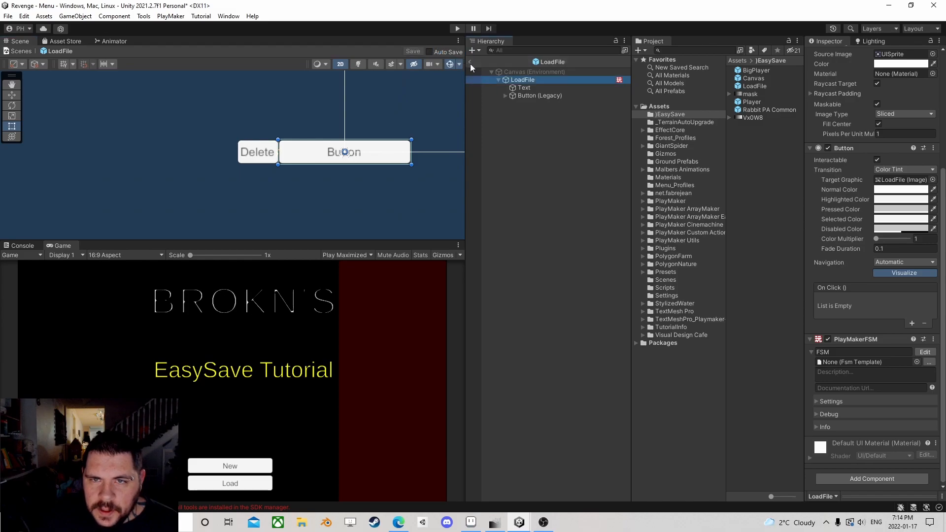
Leave the LoadFile prefab and deactivate the LoadGames object in the Menu scene
left_click(470, 62)
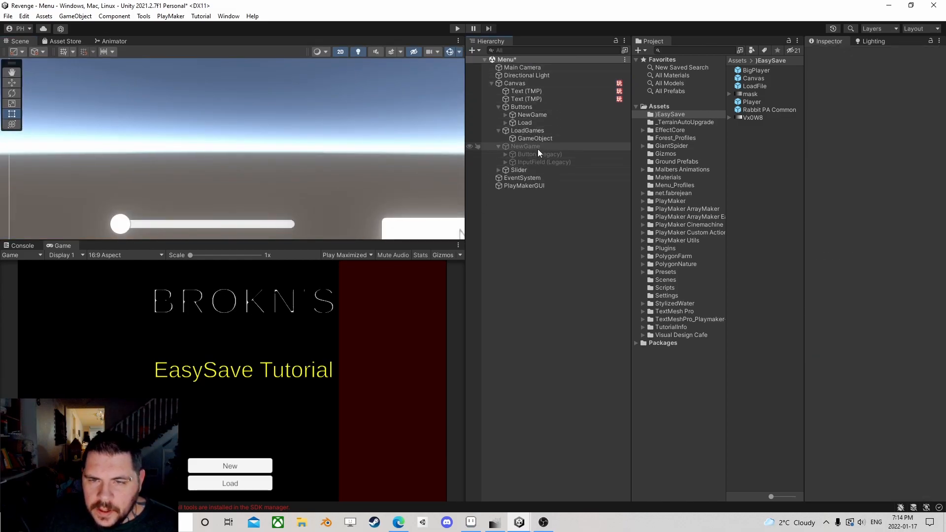
left_click(527, 130)
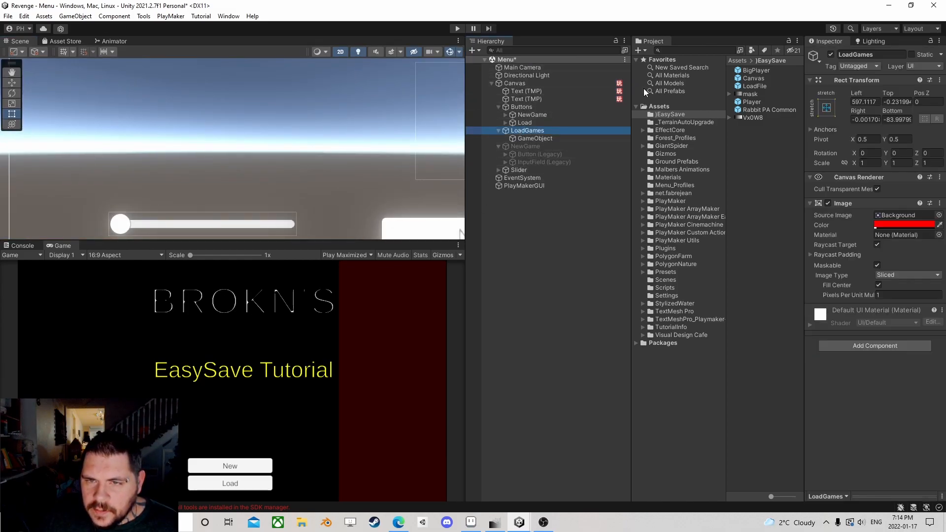
left_click(831, 54)
left_click(525, 164)
left_click(523, 170)
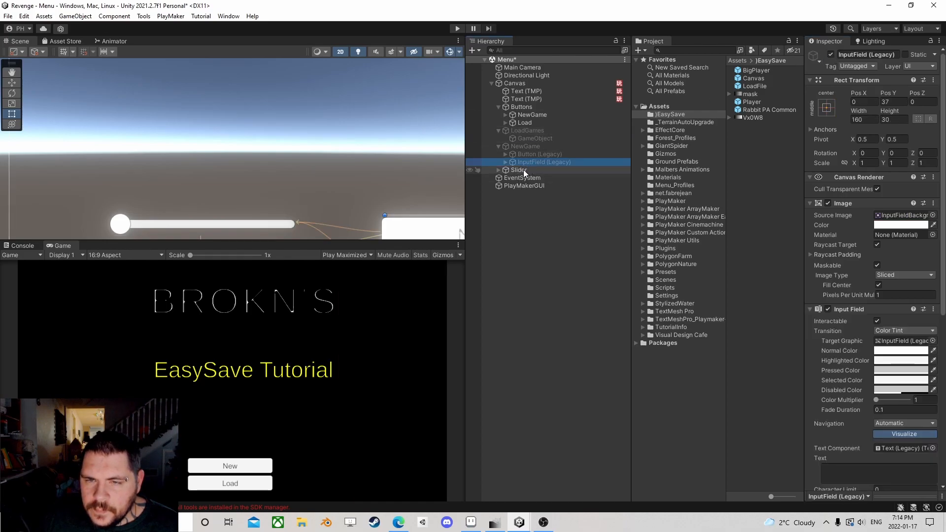
Test the menu in play mode, pausing it to inspect the Canvas FSM's active state and the LoadGames object
left_click(457, 29)
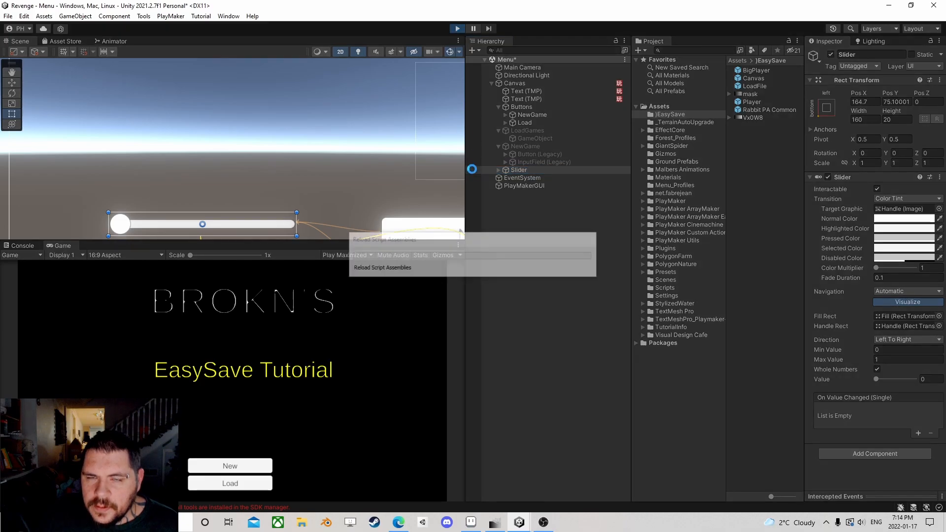
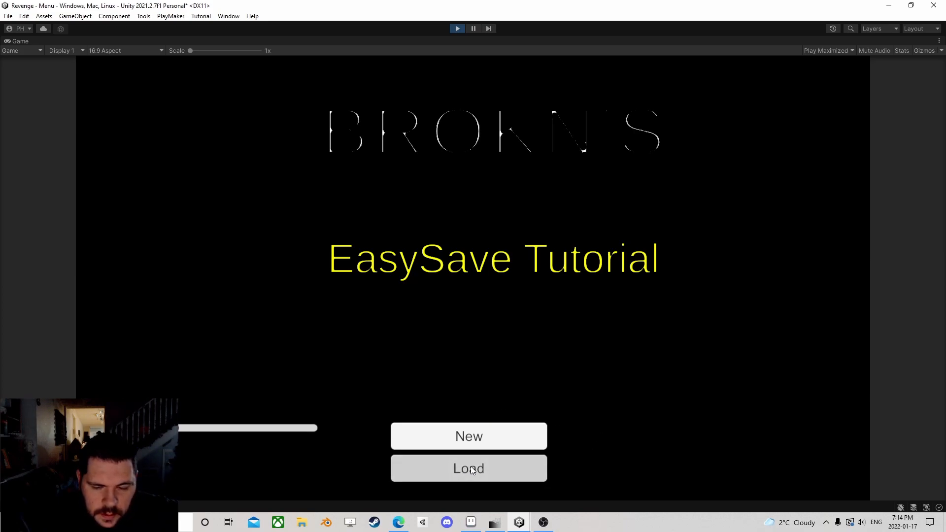
left_click(473, 30)
left_click(525, 82)
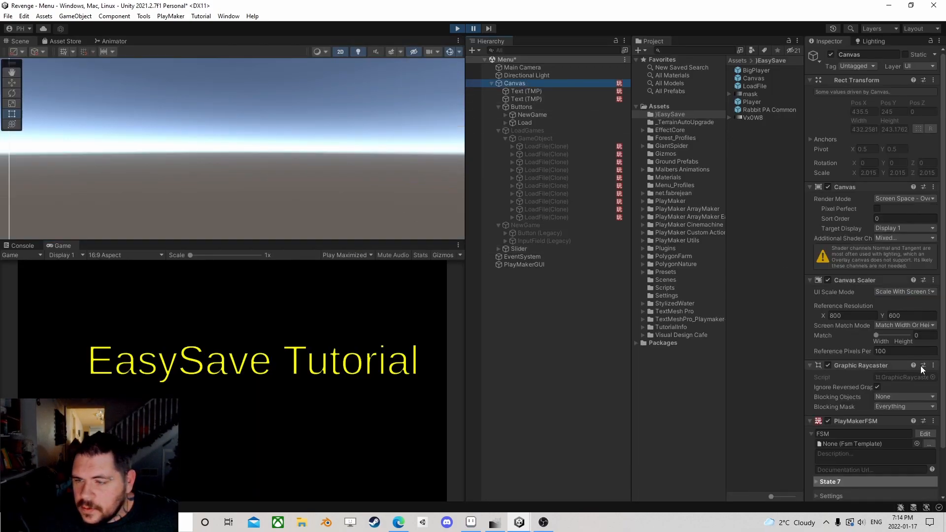
scroll(921, 363, "down", 3)
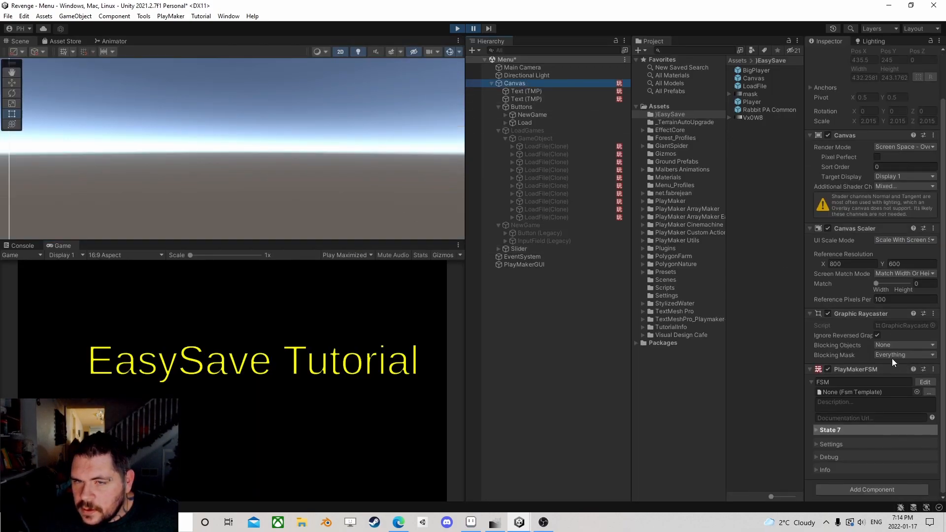
left_click(543, 131)
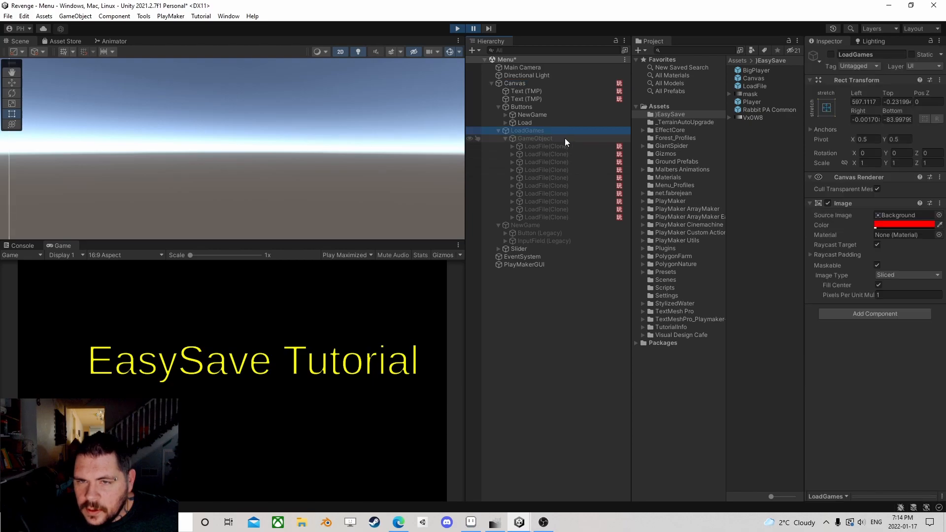
left_click(457, 28)
In State 4 of the Canvas FSM, add an Activate Game Object action for Buttons with Activate and Recursive turned off
left_click(523, 107)
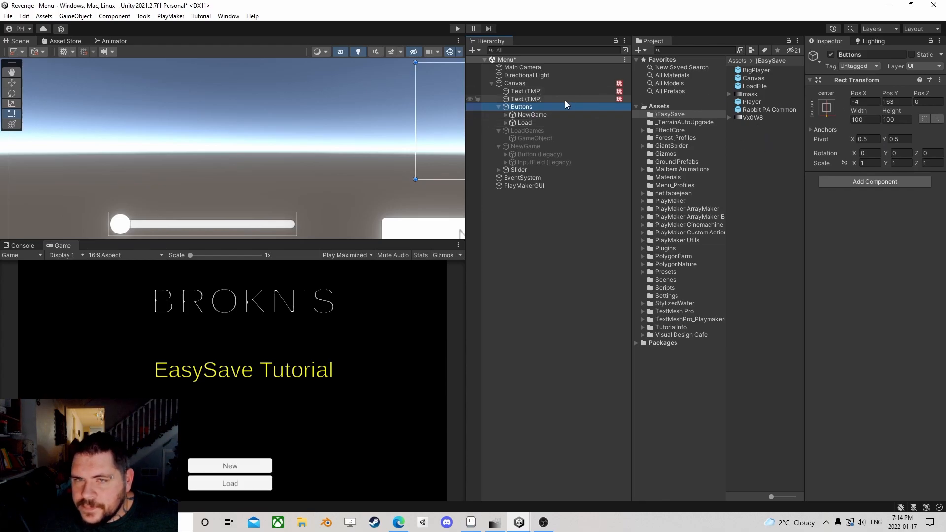
left_click(534, 83)
scroll(898, 342, "down", 2)
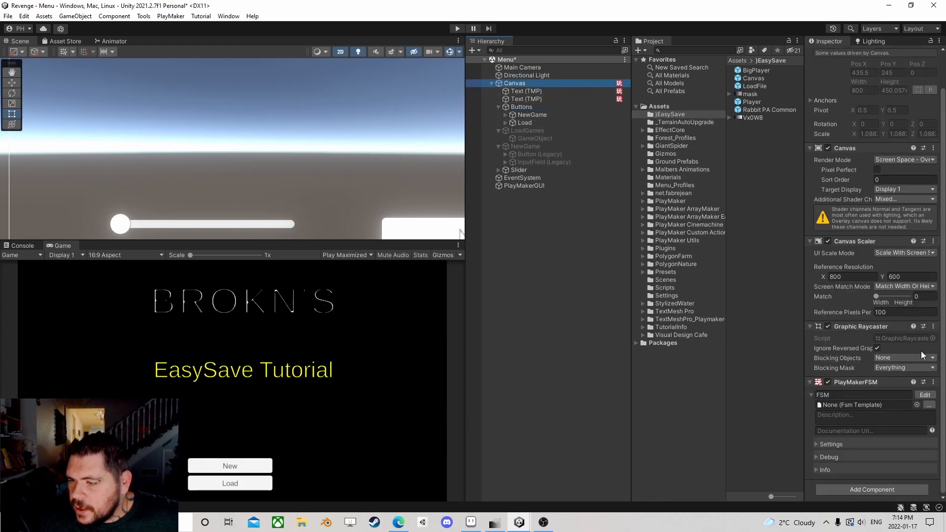
left_click(925, 394)
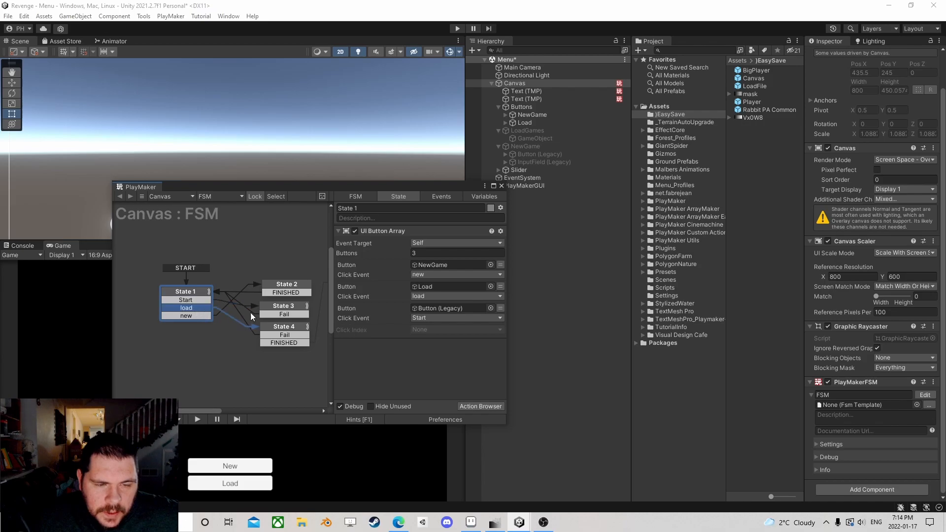
left_click(277, 329)
left_click_drag(406, 187, 323, 117)
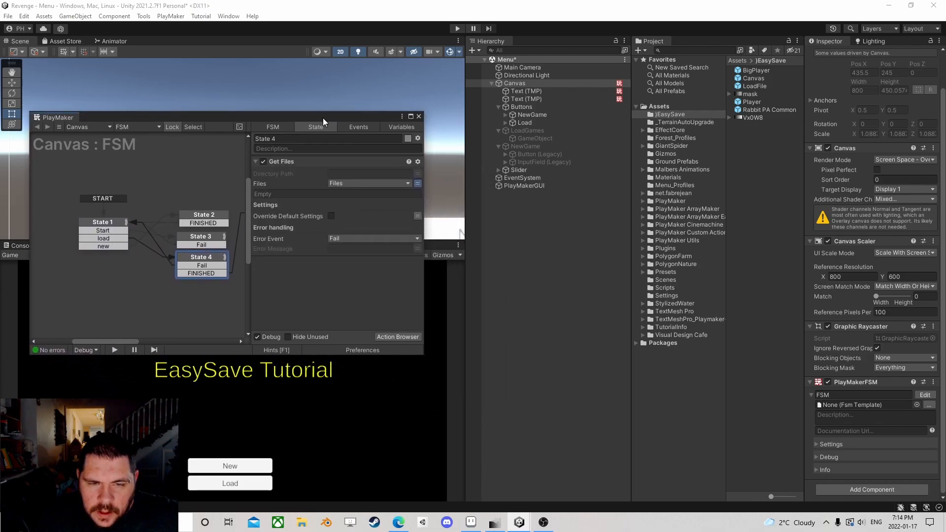
left_click_drag(530, 104, 336, 288)
mouse_move(370, 310)
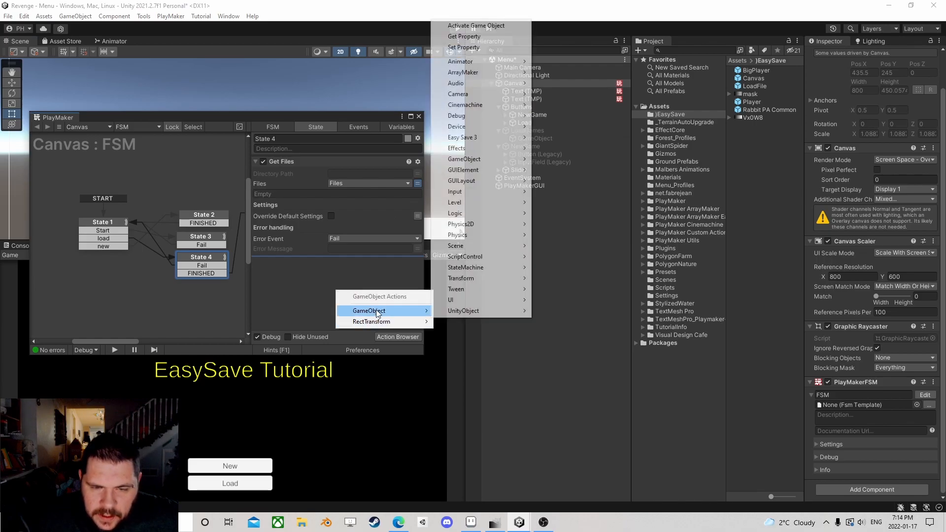
left_click(484, 26)
left_click(330, 302)
left_click(331, 293)
Add a non-recursive Activate Game Object action enabling LoadGames before the Buttons action in State 4, and save the scene
left_click_drag(528, 131, 303, 258)
mouse_move(343, 280)
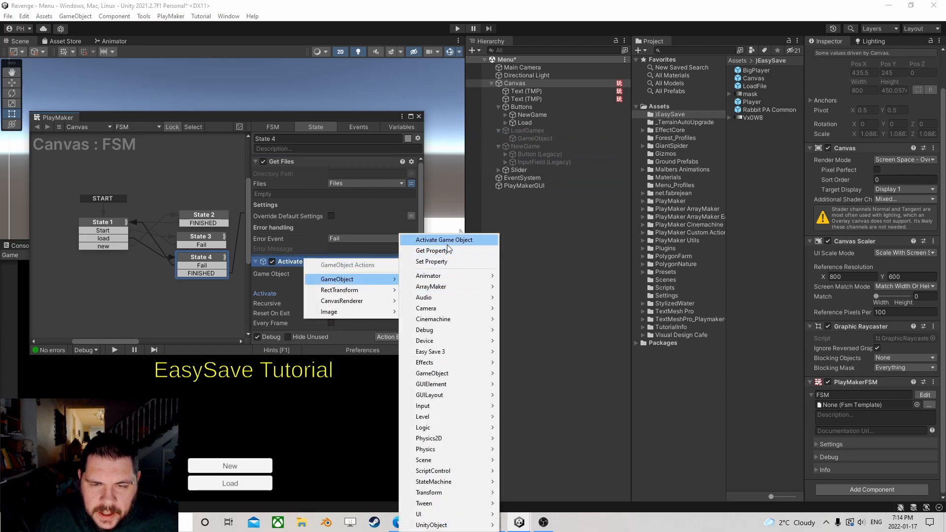
left_click(446, 241)
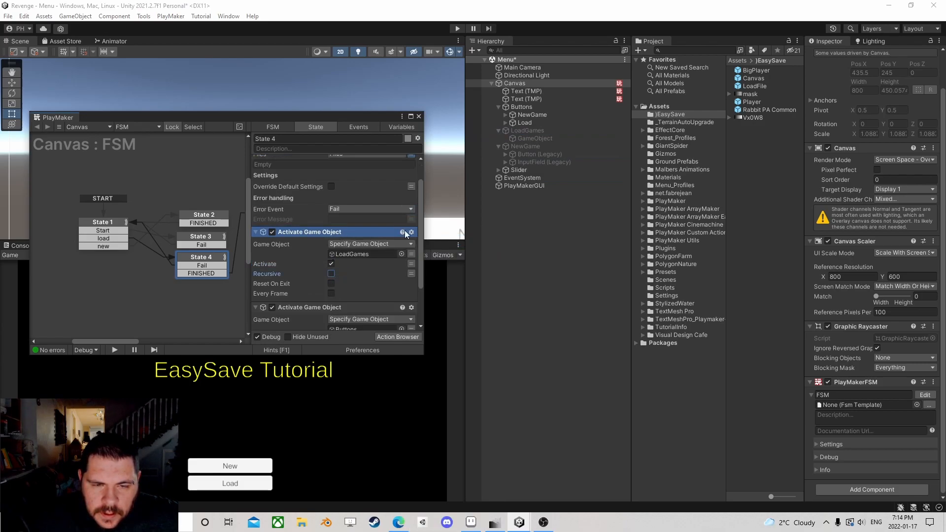
left_click(419, 116)
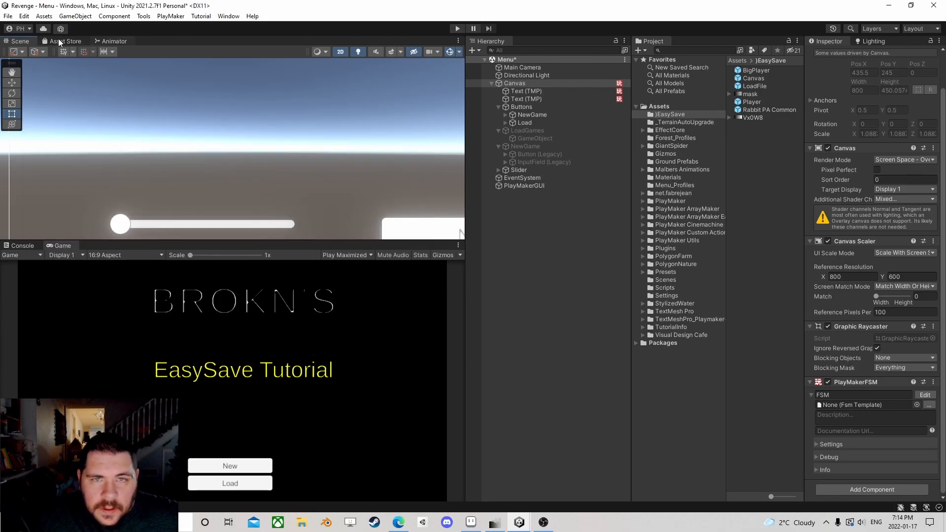
left_click(8, 16)
left_click(29, 64)
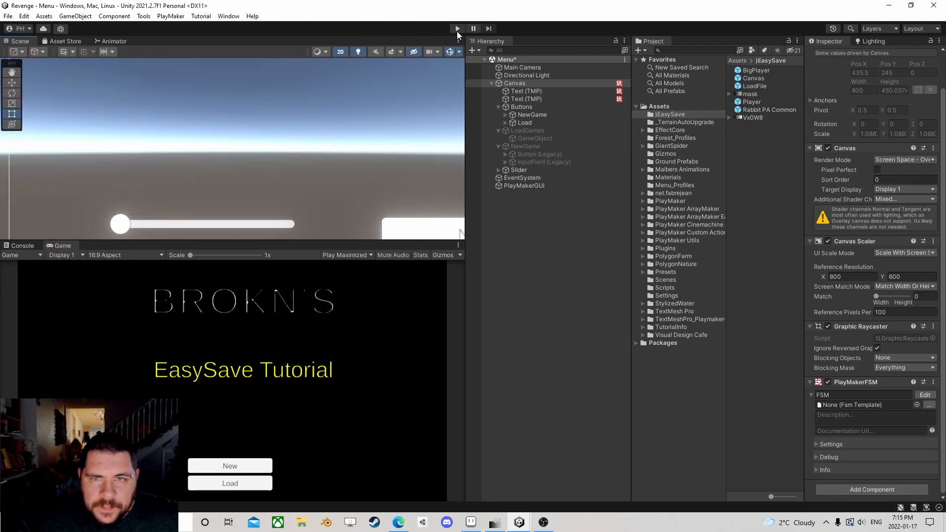
Run the menu, open the load list, delete every listed save file and stop play mode
left_click(457, 30)
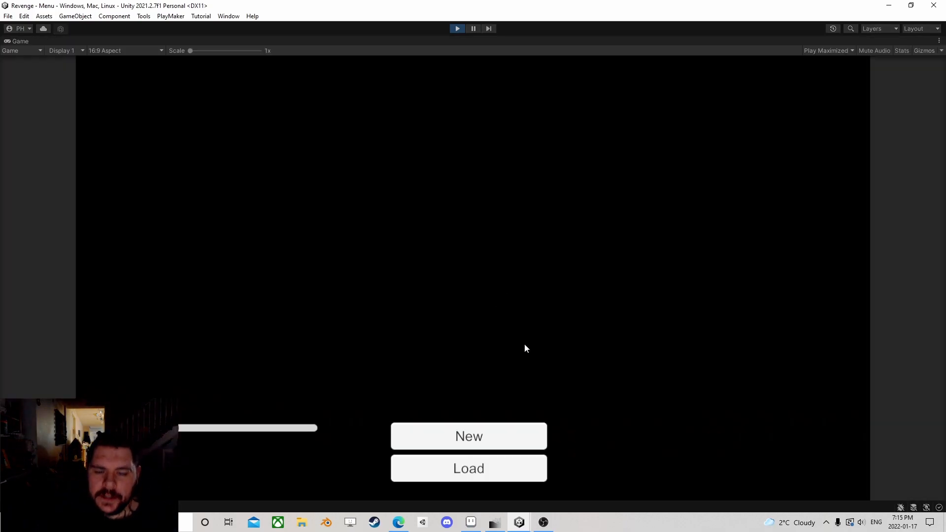
left_click(470, 468)
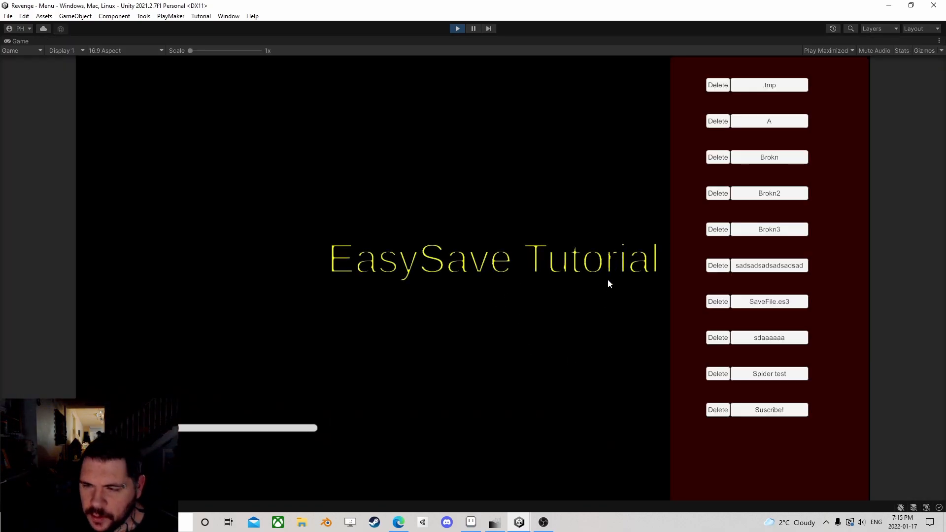
left_click(717, 86)
left_click(717, 85)
left_click(717, 85)
left_click(718, 85)
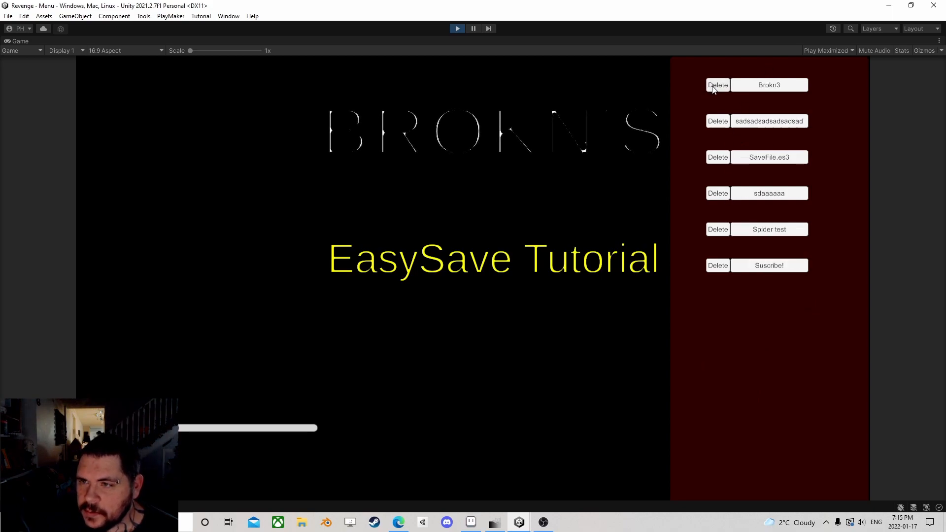
left_click(713, 87)
left_click(713, 86)
left_click(713, 87)
left_click(713, 87)
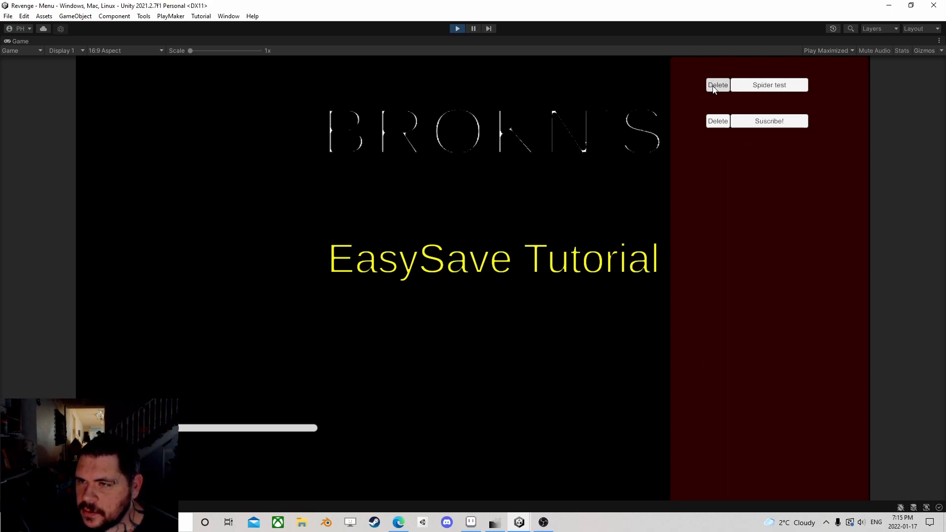
left_click(713, 87)
left_click(713, 87)
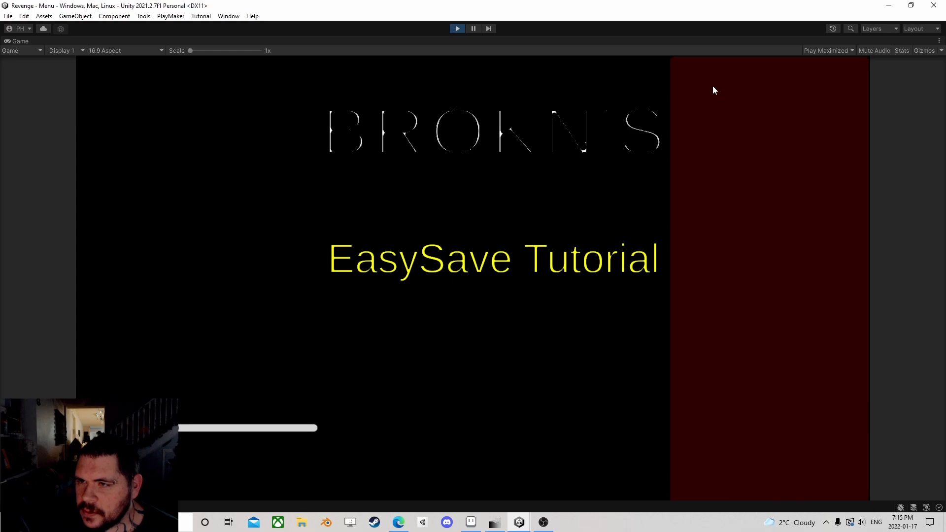
left_click(456, 28)
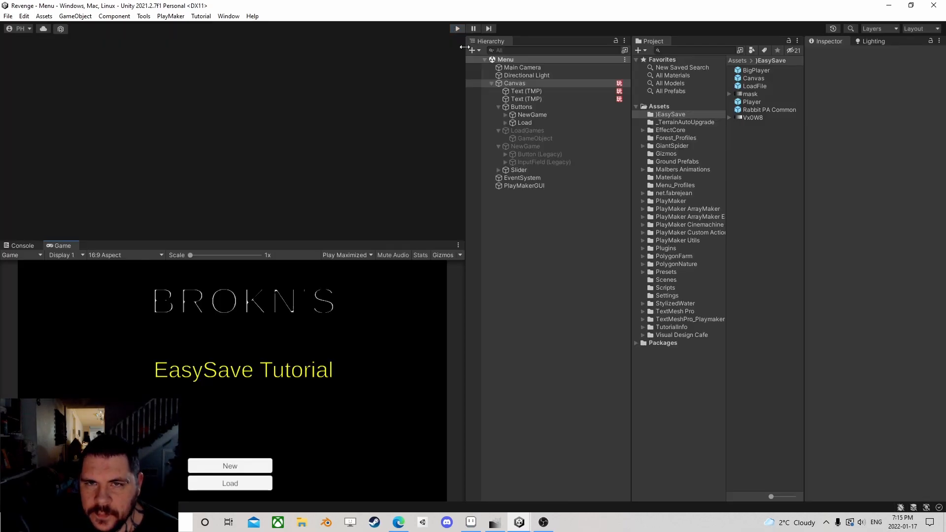
Test starting a new game named Brokn in play mode, and save the Menu scene after stopping
left_click(455, 28)
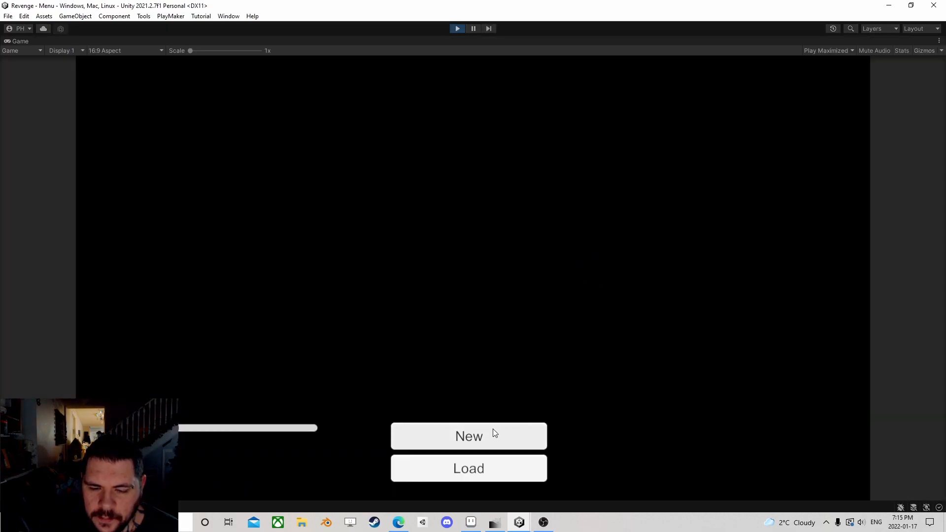
left_click(495, 432)
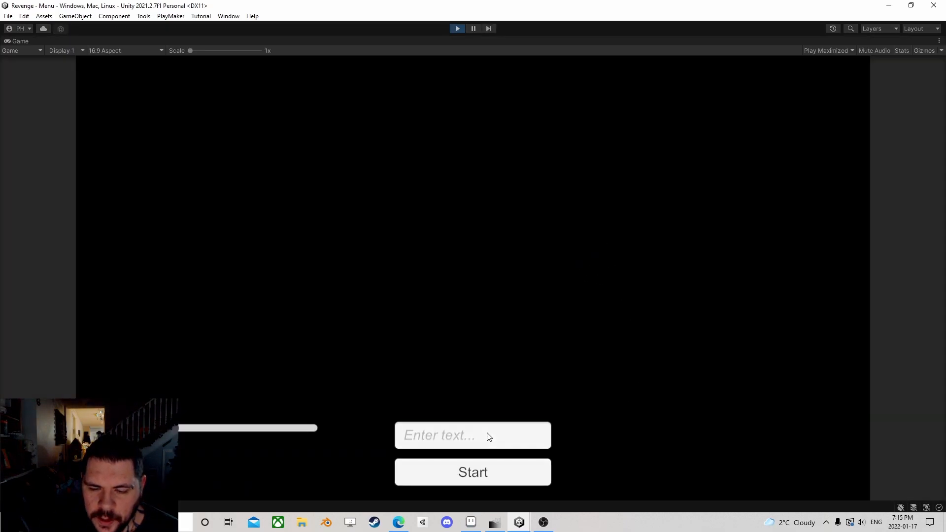
left_click(481, 439)
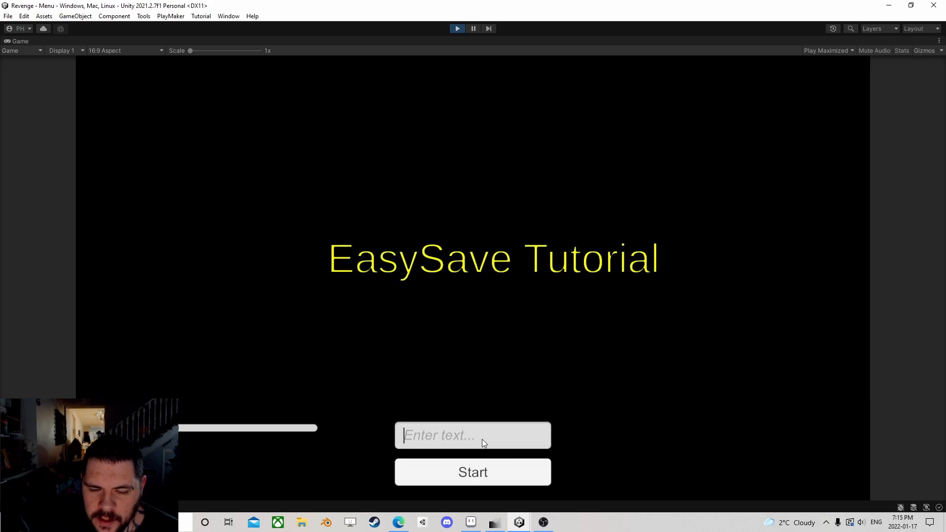
type("Brokn")
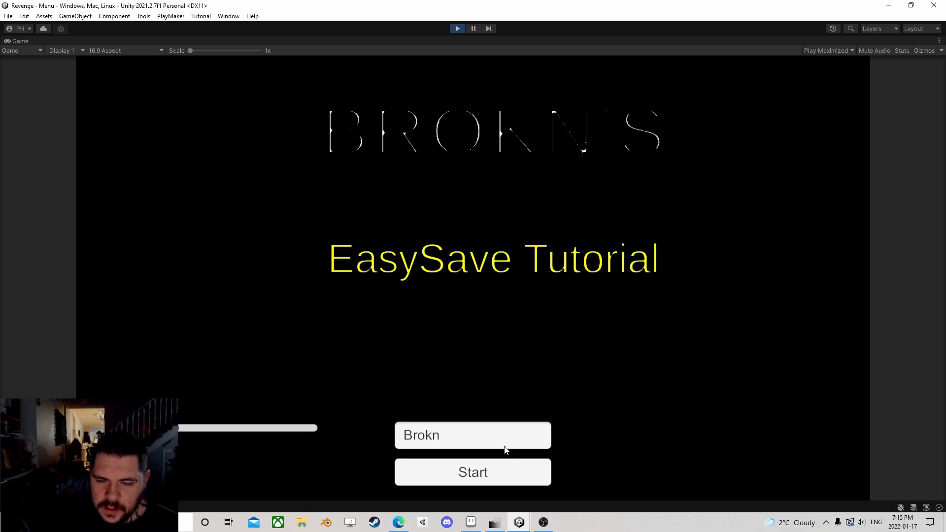
left_click(481, 469)
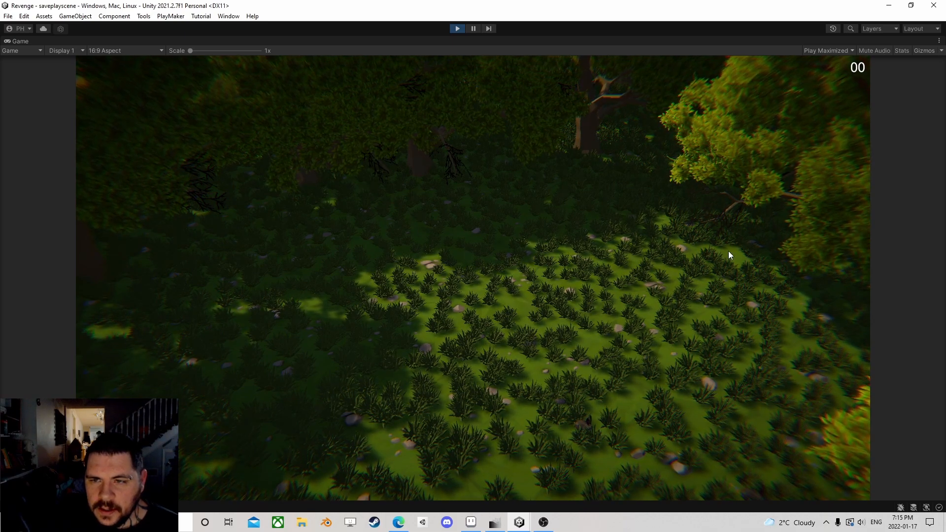
left_click(457, 29)
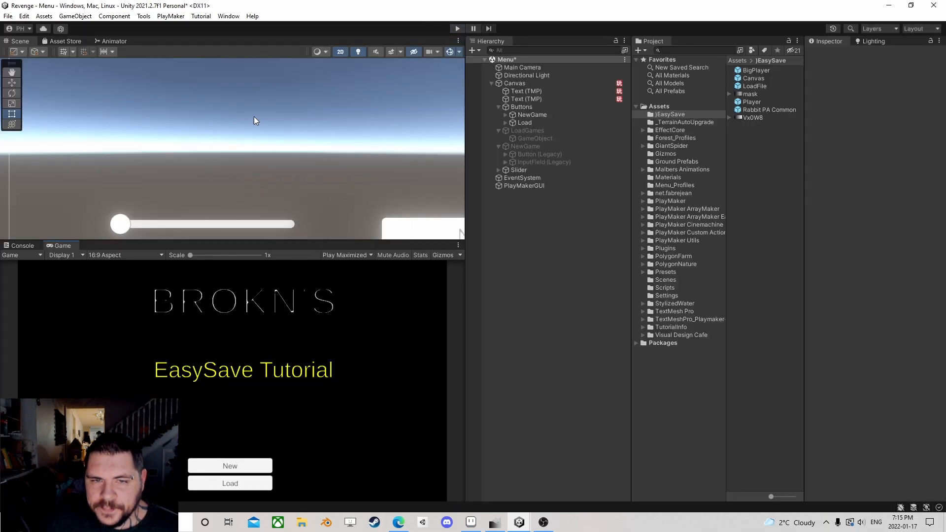
left_click(8, 16)
left_click(23, 63)
left_click(8, 16)
left_click(32, 38)
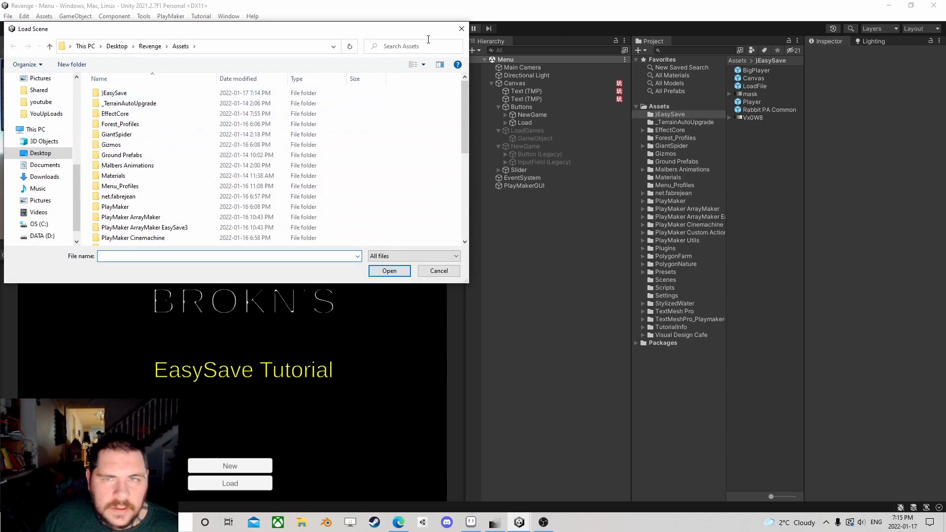
left_click(461, 28)
Examine the State 3 actions in the Canvas FSM, including the Save action's key and settings
left_click(515, 83)
scroll(879, 304, "down", 2)
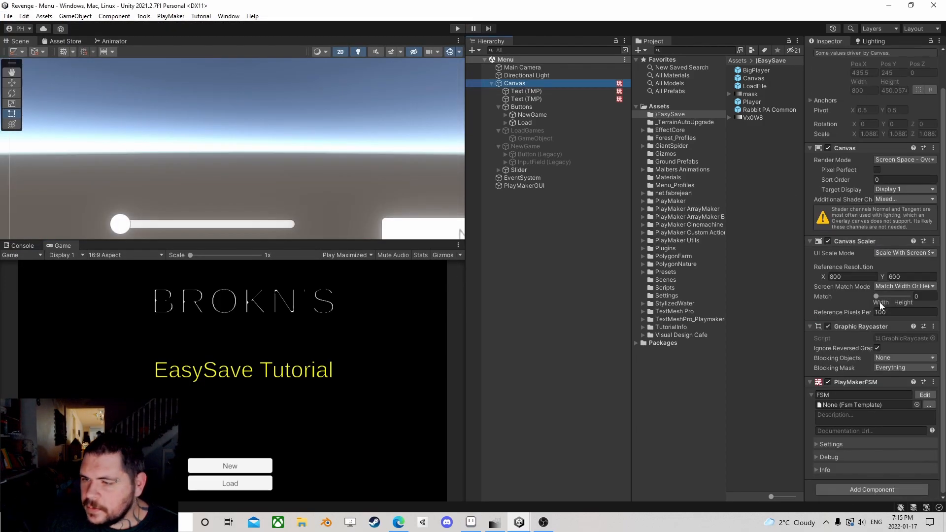
left_click(925, 394)
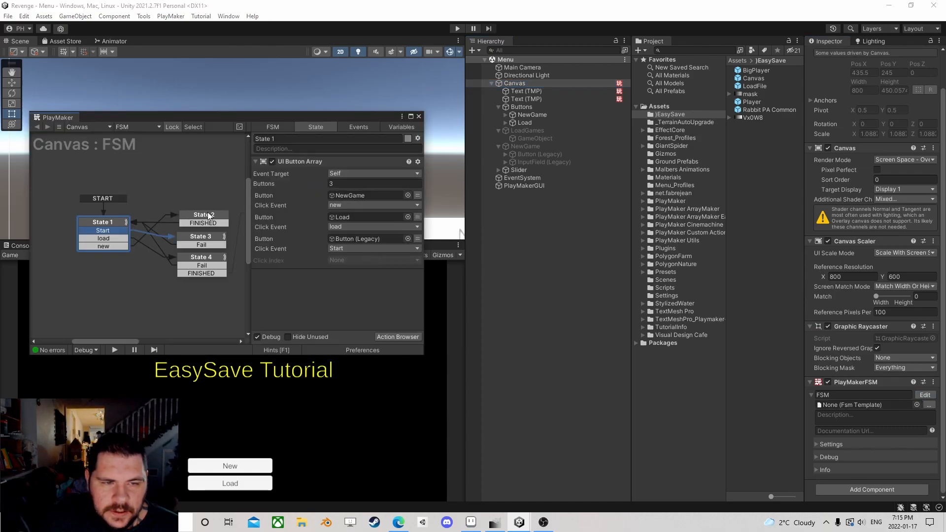
left_click(202, 215)
left_click(112, 232)
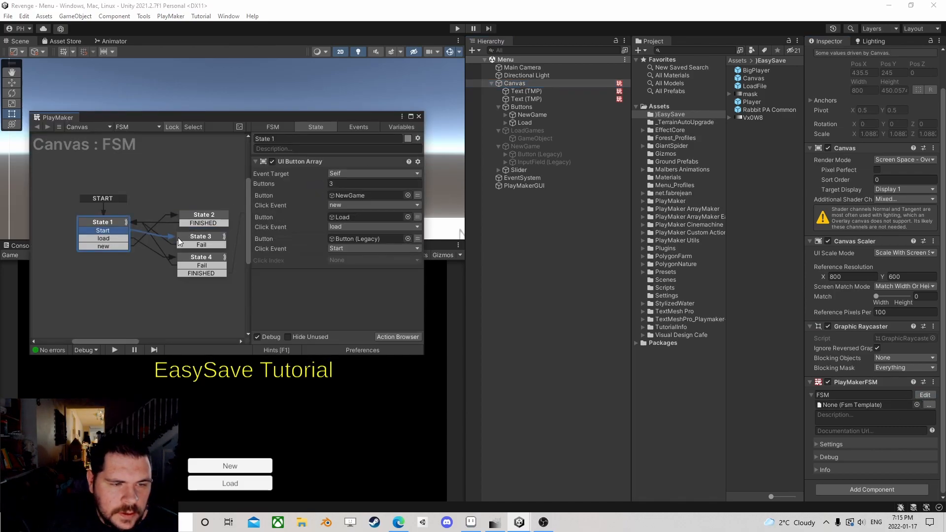
left_click(197, 238)
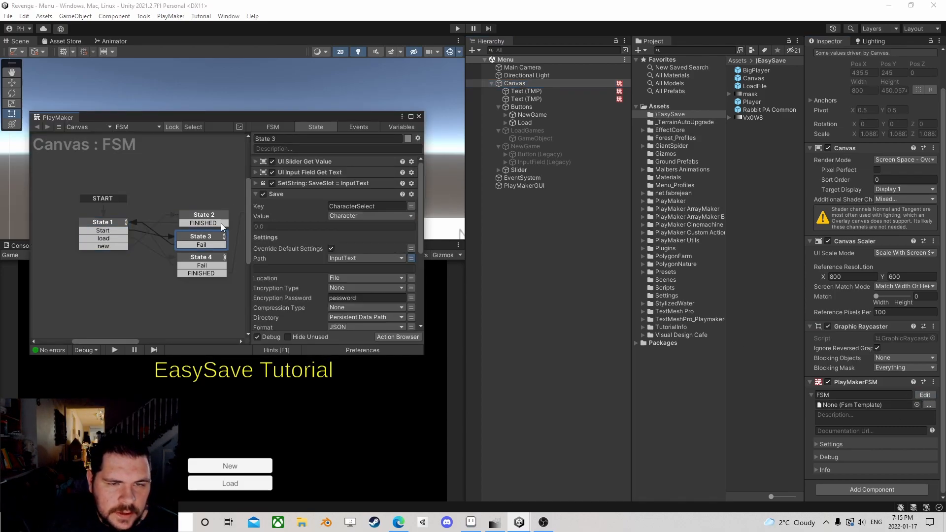
left_click(256, 162)
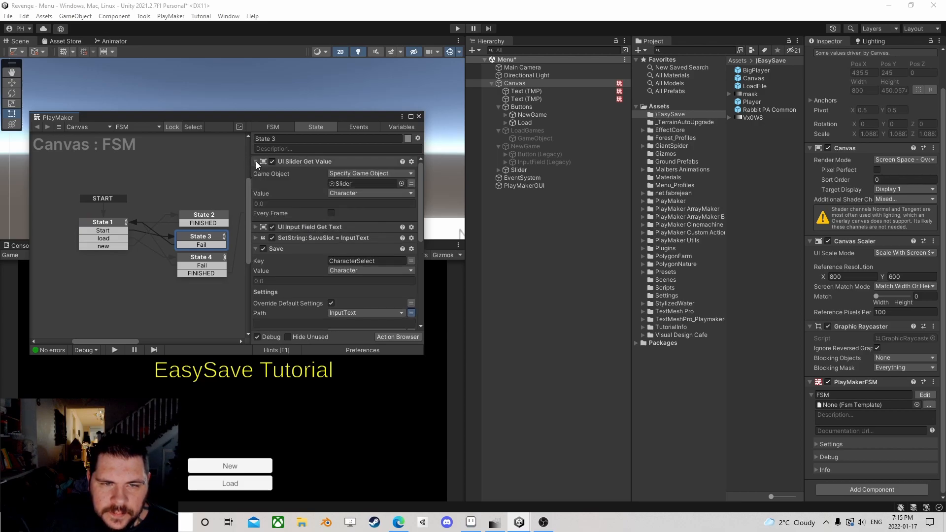
left_click(256, 161)
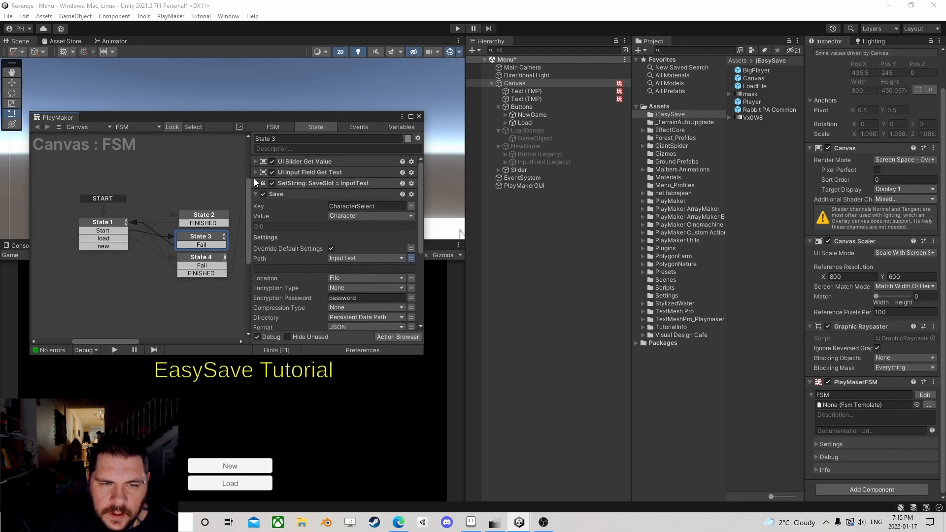
left_click(255, 183)
left_click(256, 183)
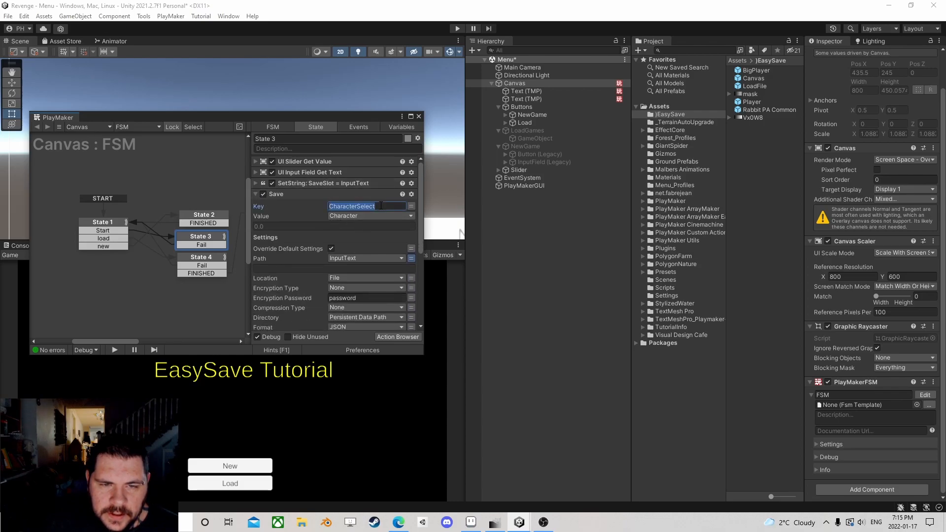
scroll(382, 207, "down", 5)
scroll(382, 209, "up", 5)
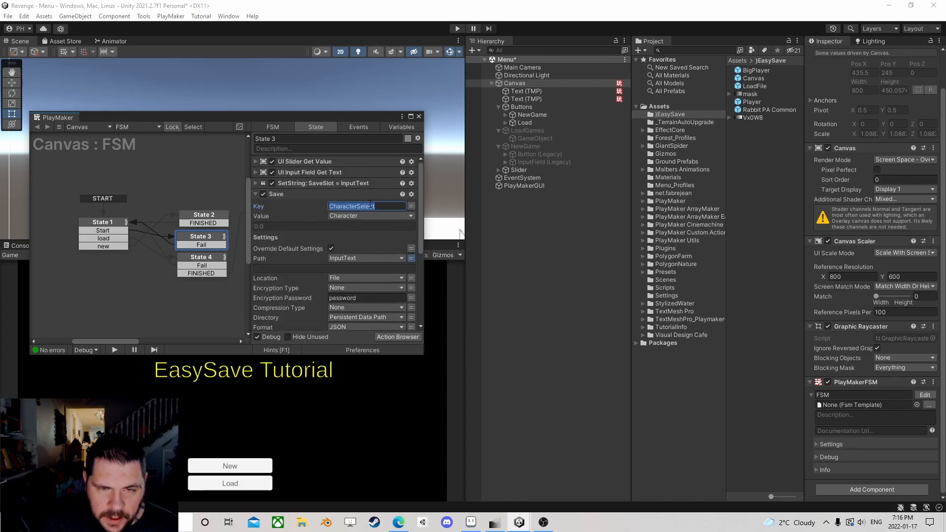
Open the saveplayscene scene, saving the changes to the Menu scene
left_click(419, 117)
left_click(8, 16)
left_click(25, 39)
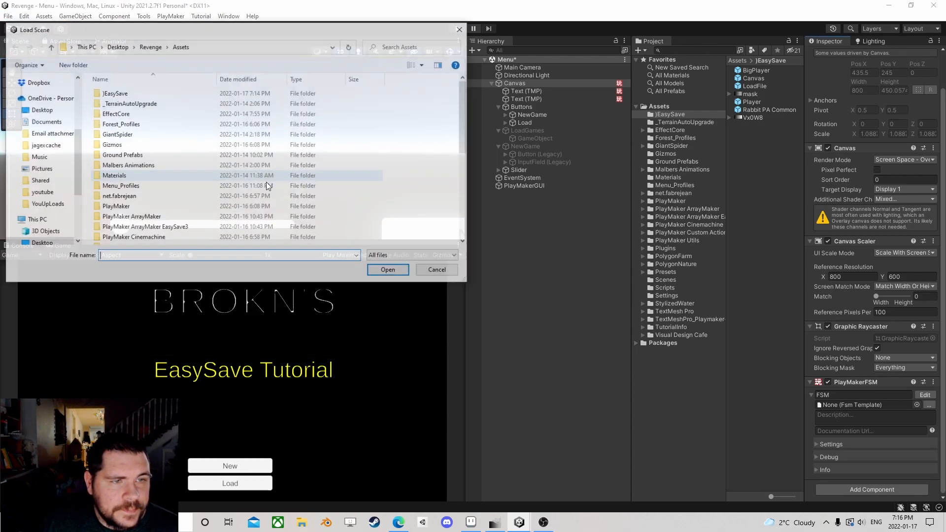
scroll(259, 176, "down", 5)
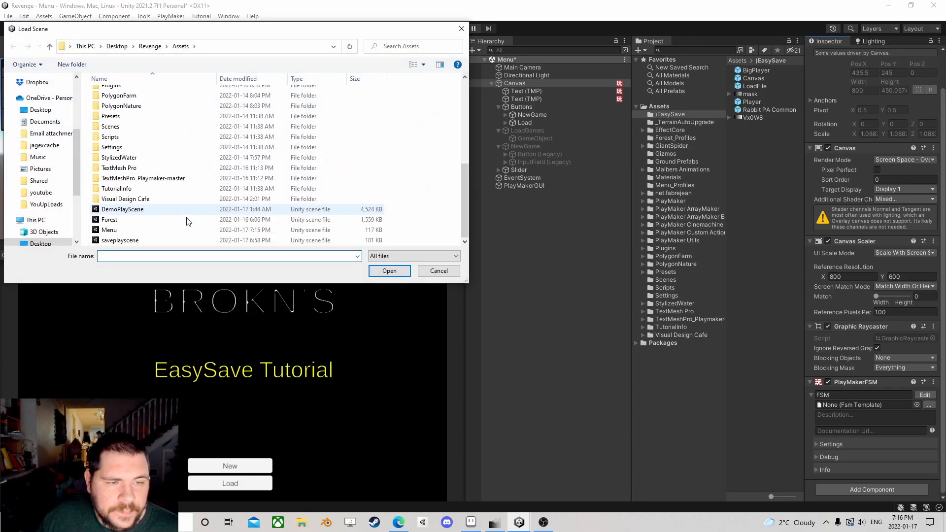
left_click(124, 240)
left_click(389, 270)
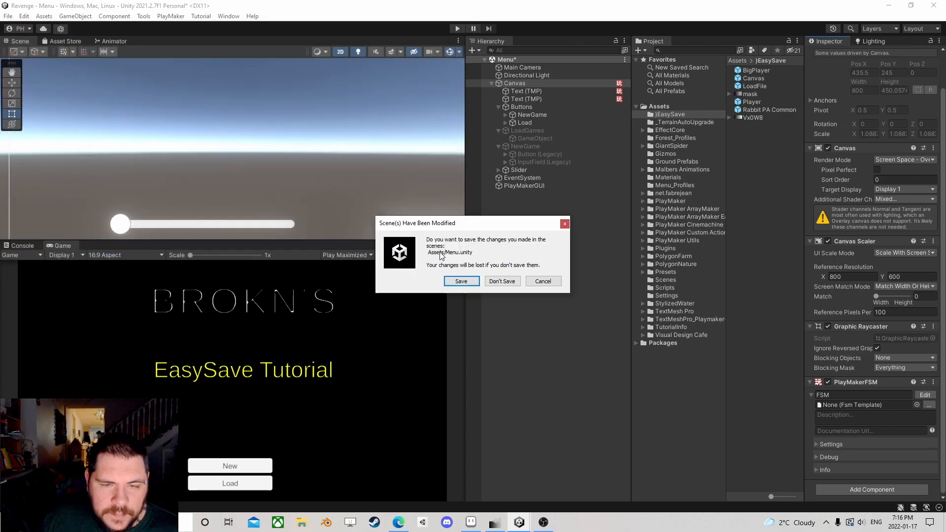
left_click(476, 279)
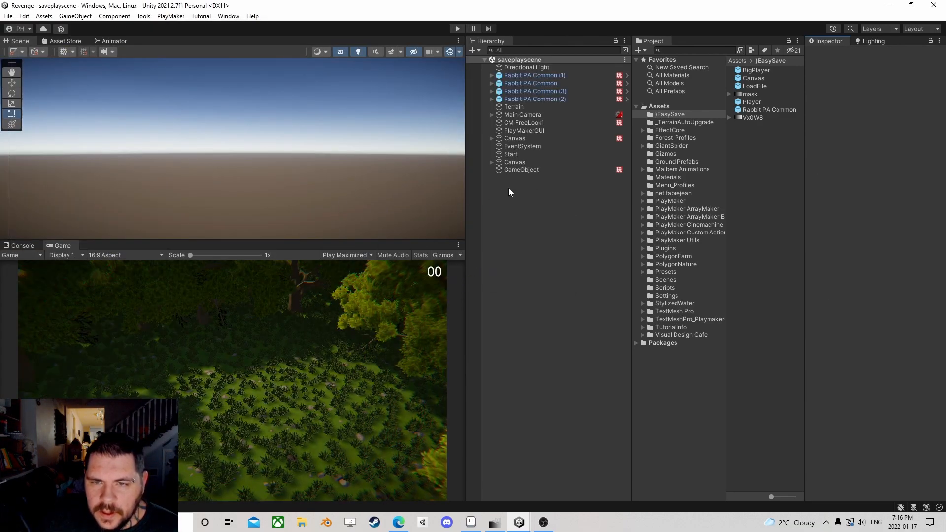
Create an empty game object named Manager at the root of saveplayscene
left_click(310, 237)
left_click_drag(309, 240, 300, 157)
right_click(511, 192)
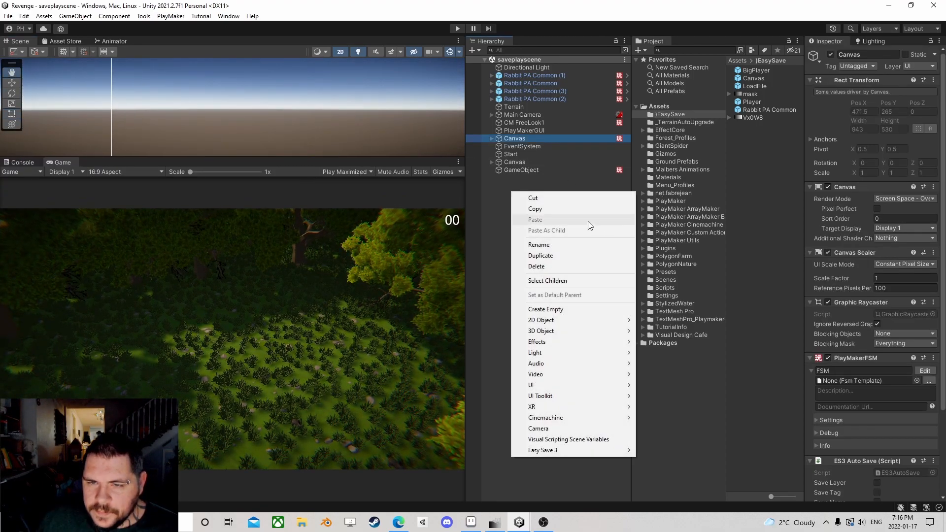
left_click(546, 309)
left_click(525, 203)
left_click(525, 179)
left_click(541, 177)
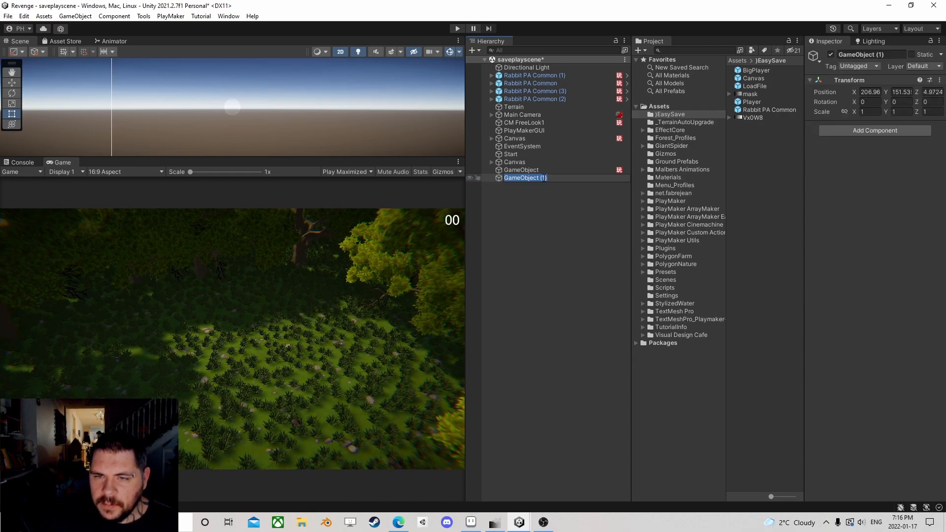
type("Manager")
key("Return")
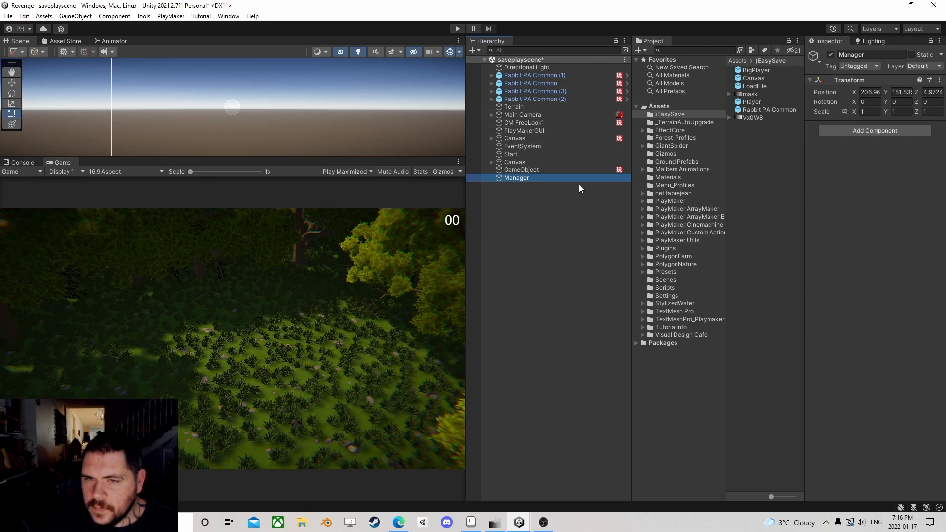
Add a PlayMaker FSM to Manager and create a Float variable named CharacterSelect in it
left_click(873, 131)
left_click(849, 175)
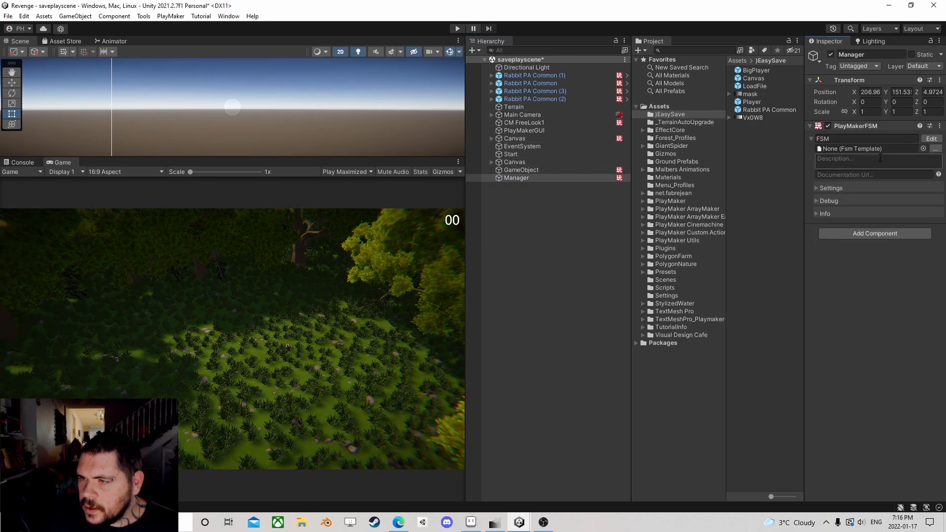
left_click(401, 127)
left_click(344, 327)
type("CharacterSelect")
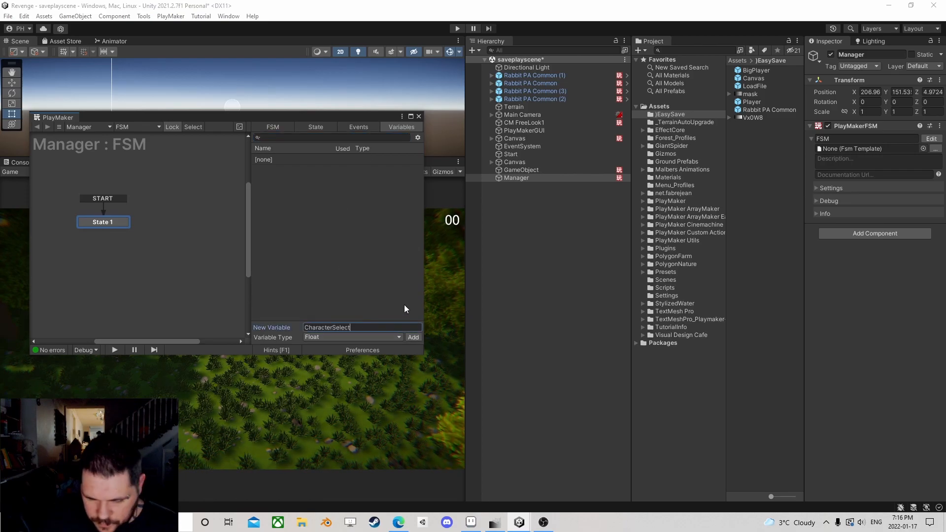
key("Return")
left_click(419, 117)
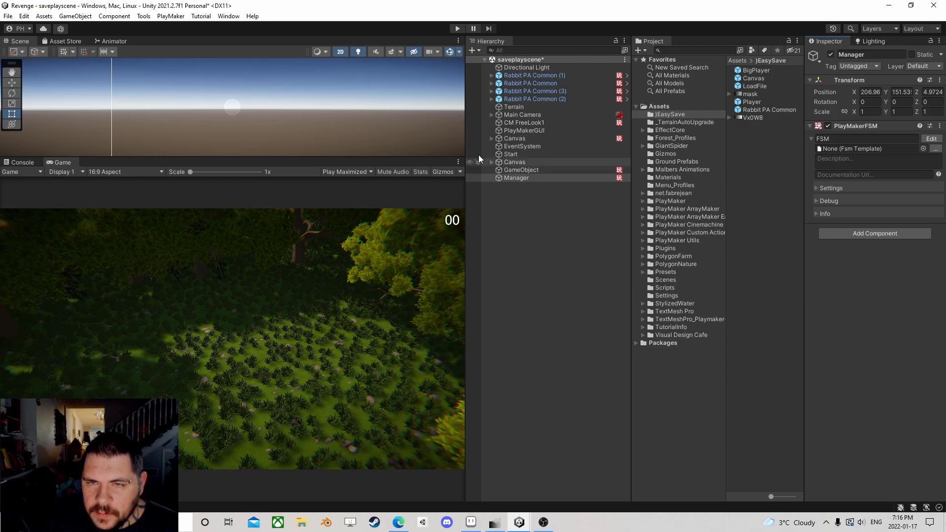
Frame Rabbit PA Common (1) in an enlarged 3D Scene view with the Move tool active
left_click_drag(312, 157, 313, 183)
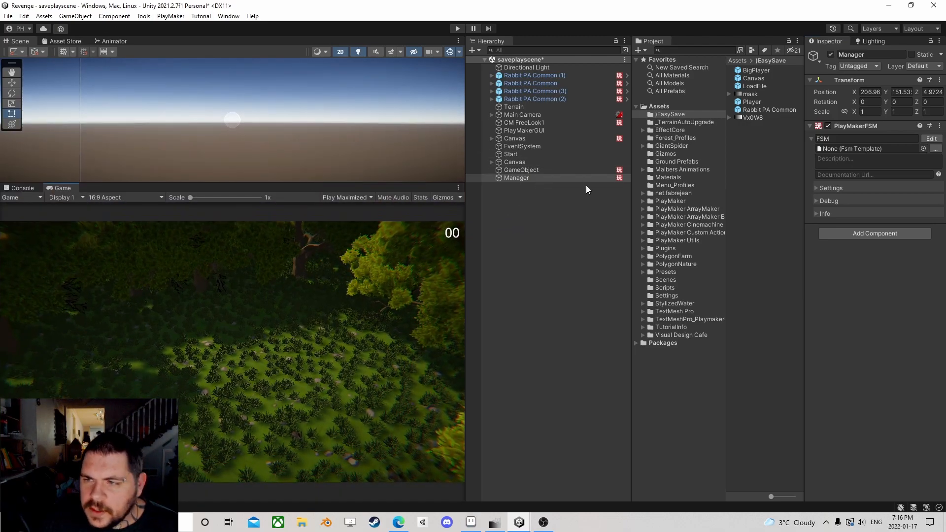
left_click(535, 77)
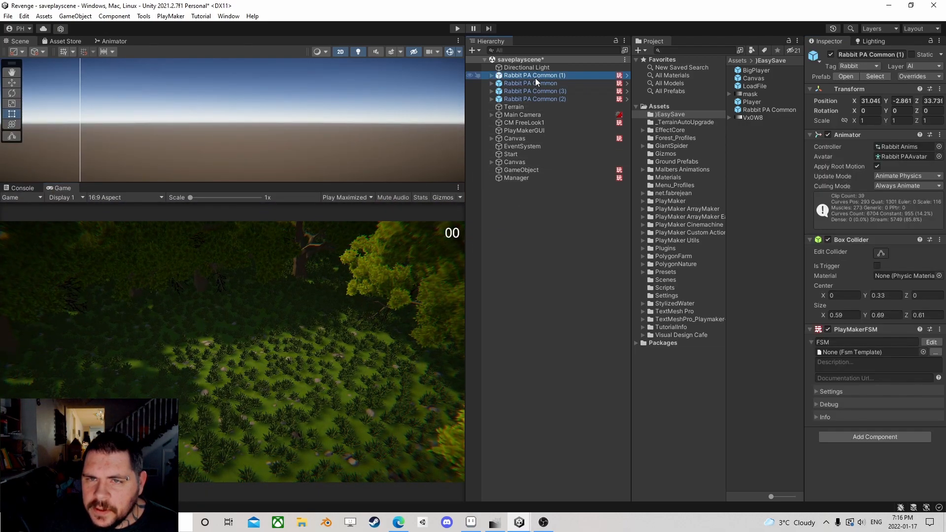
double_click(535, 76)
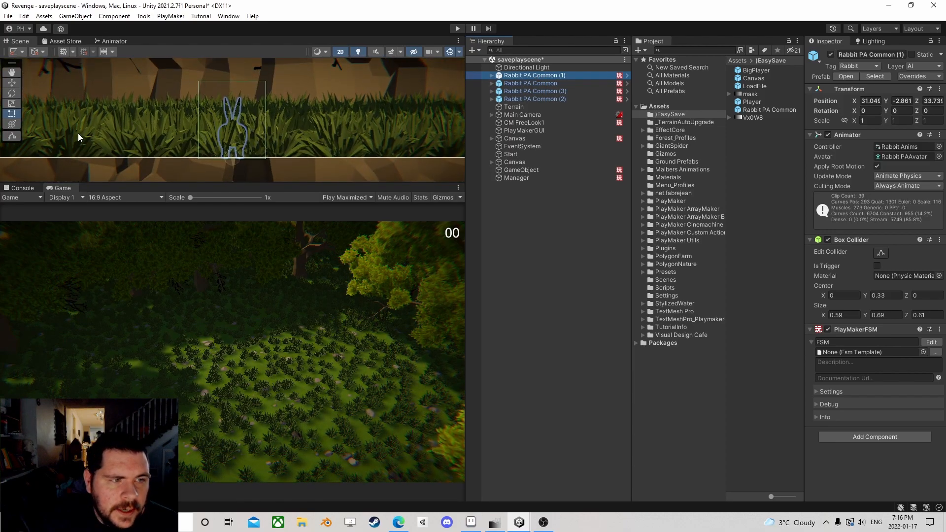
left_click(340, 51)
key("w")
left_click_drag(305, 181, 305, 295)
mouse_move(276, 192)
right_mouse_down()
mouse_move(247, 175)
mouse_move(313, 189)
mouse_move(252, 151)
mouse_move(323, 179)
mouse_move(302, 196)
mouse_move(253, 207)
mouse_move(317, 186)
mouse_move(271, 193)
right_mouse_up()
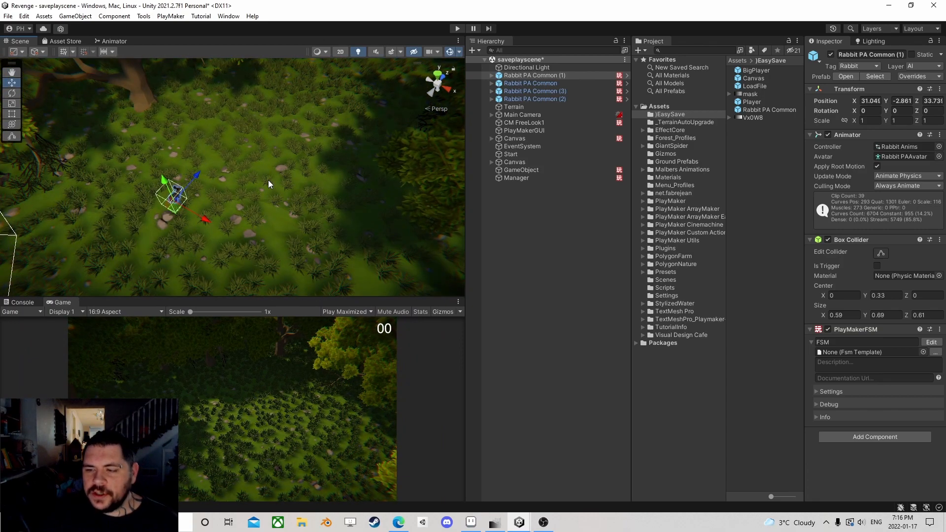
right_click_drag(333, 167, 335, 192)
middle_click_drag(335, 193, 359, 158)
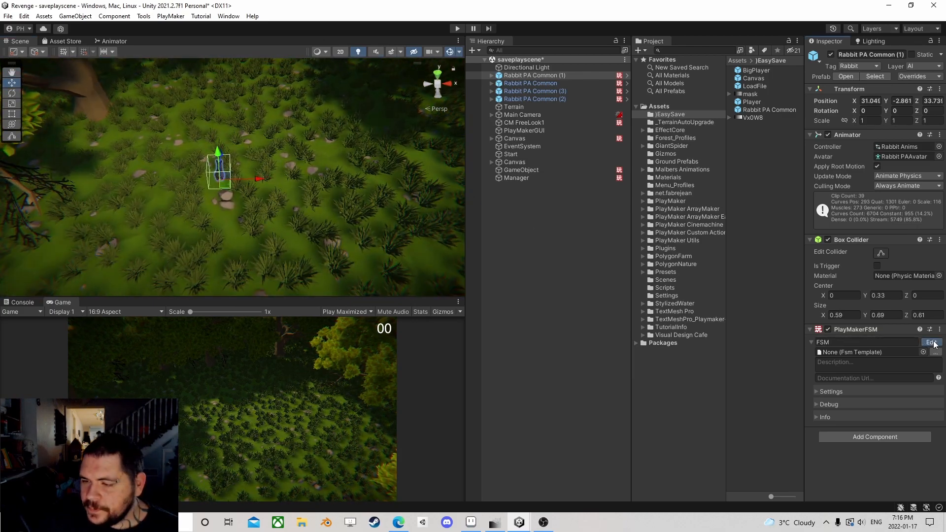
Examine State 3 in the FSM of Rabbit PA Common (1)
left_click(933, 341)
left_click(214, 200)
middle_click_drag(208, 234, 125, 215)
left_click(209, 192)
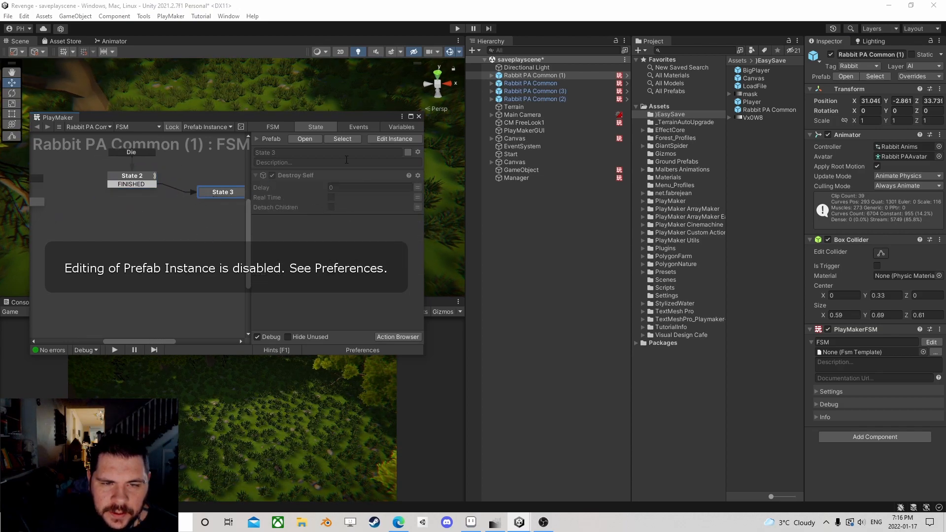
left_click(419, 117)
Place the Player prefab on the grass near Rabbit PA Common (1)
scroll(315, 217, "down", 3)
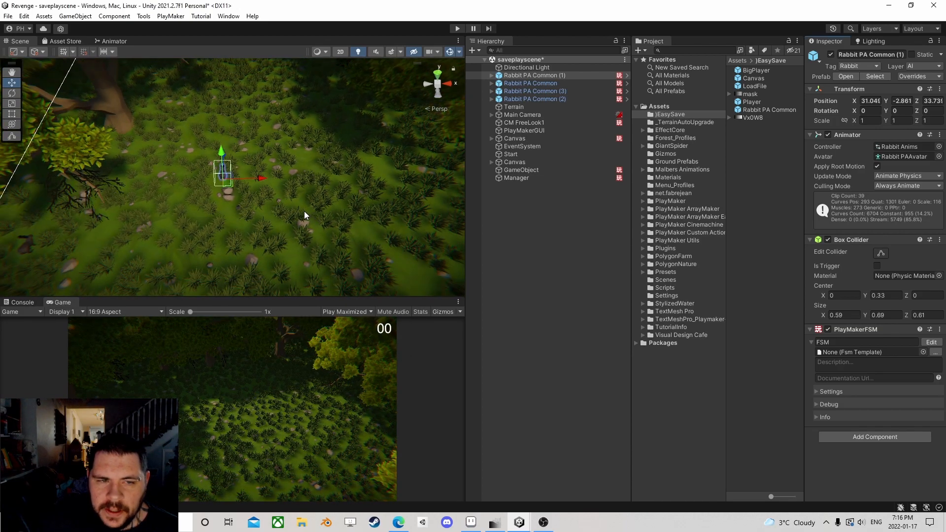
middle_click_drag(287, 215, 270, 209)
scroll(270, 209, "up", 2)
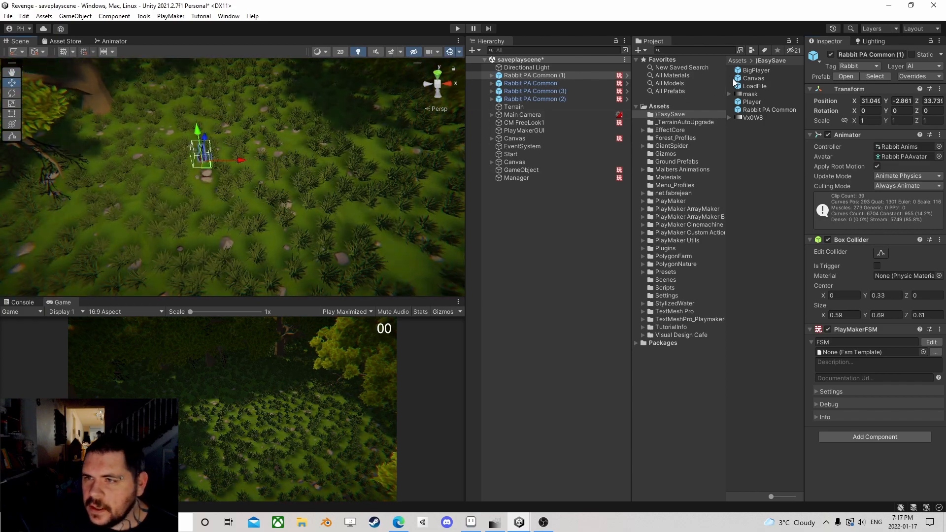
left_click_drag(752, 102, 262, 228)
Run and pause the scene, inspect the active state of the CM FreeLook1 FSM, and stop play mode
left_click(458, 29)
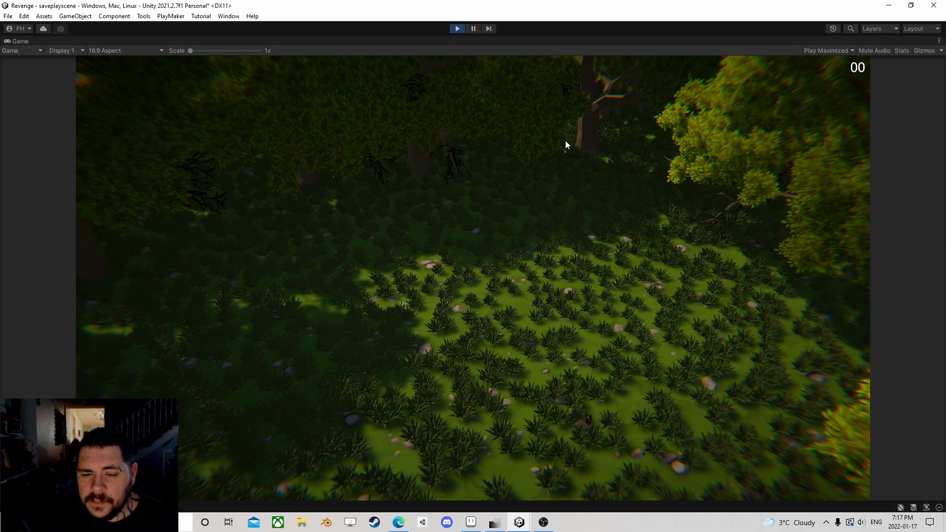
left_click(474, 28)
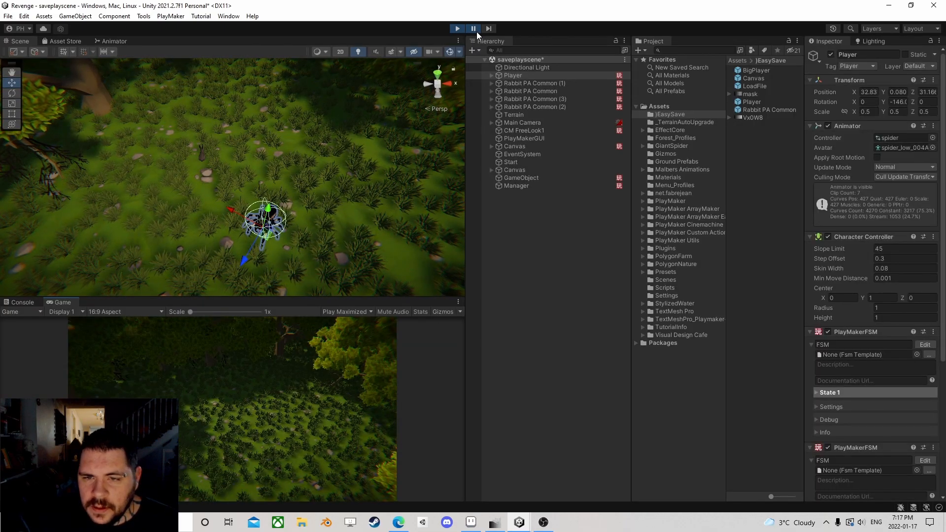
left_click(521, 138)
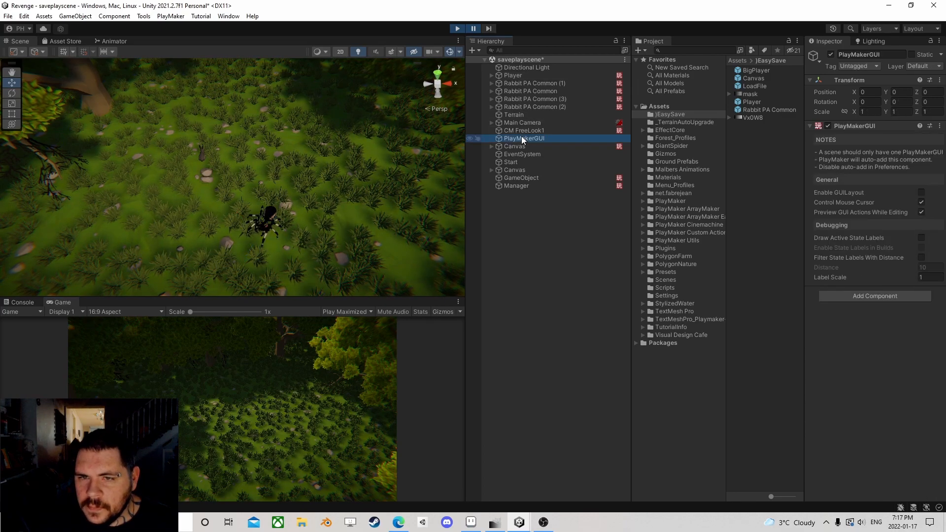
left_click(539, 130)
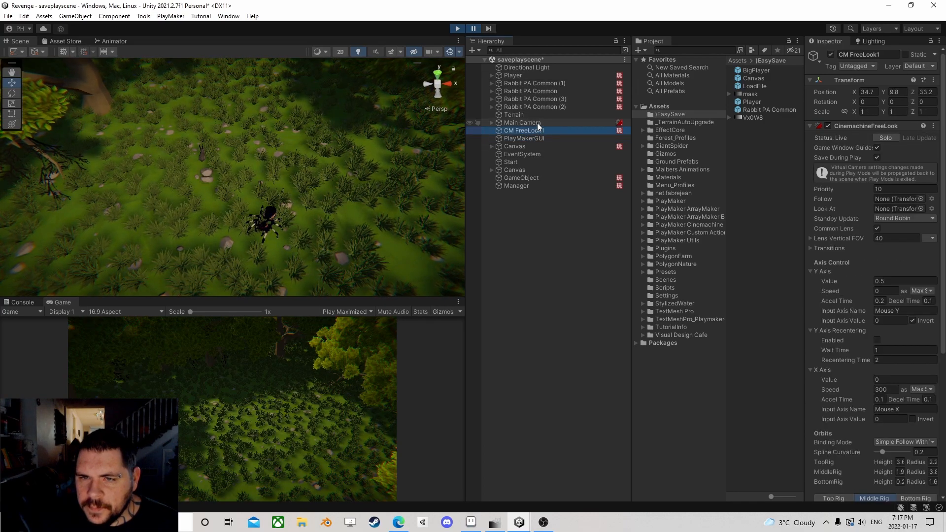
scroll(918, 365, "down", 5)
left_click(925, 434)
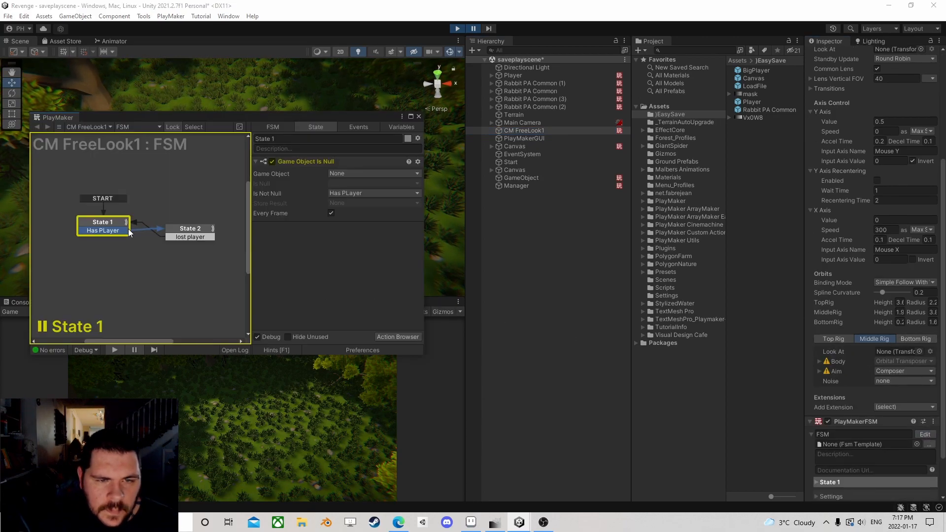
left_click(458, 28)
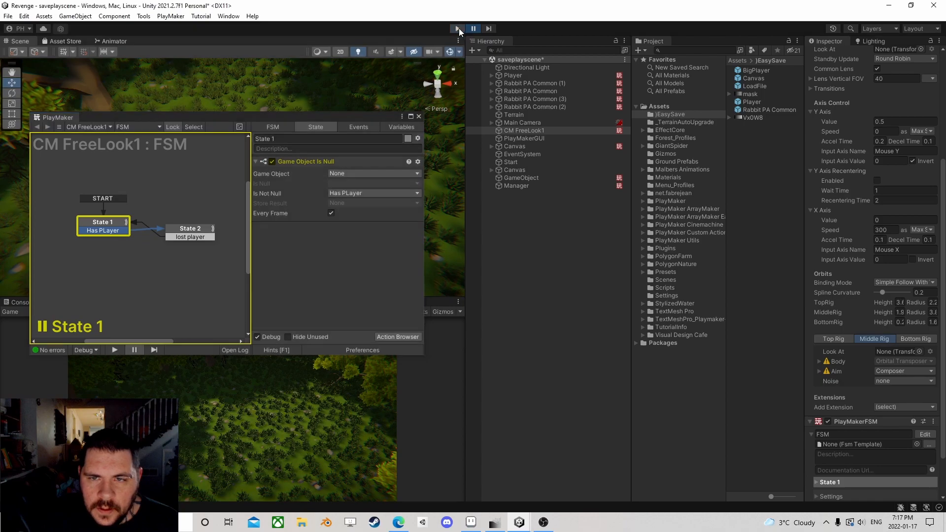
left_click(419, 117)
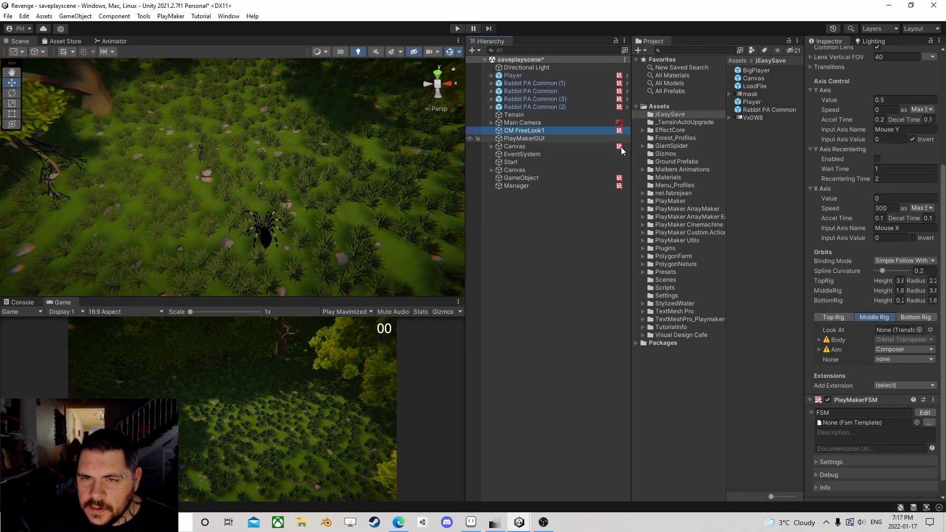
In State 1 of the CM FreeLook1 FSM, set the Game Object Is Null action's game object to the Player variable
left_click(924, 413)
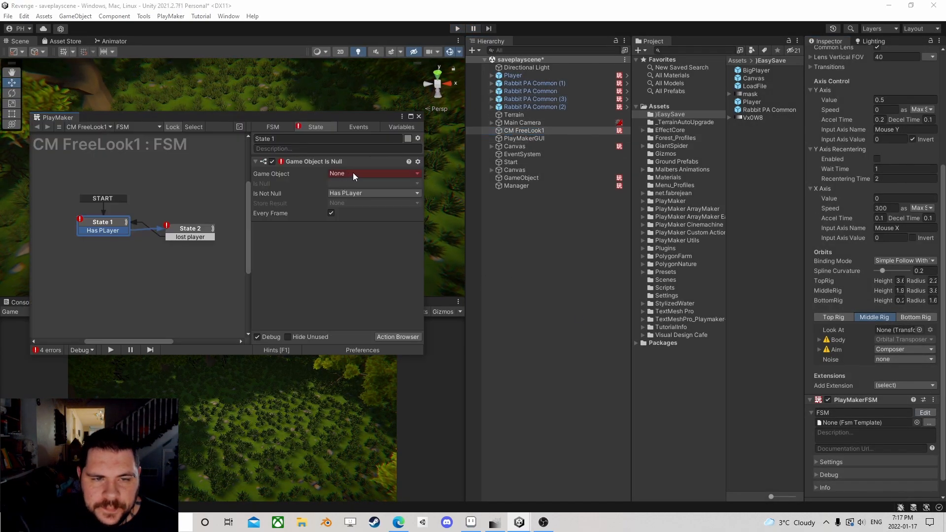
left_click(350, 172)
mouse_move(378, 196)
left_click(448, 194)
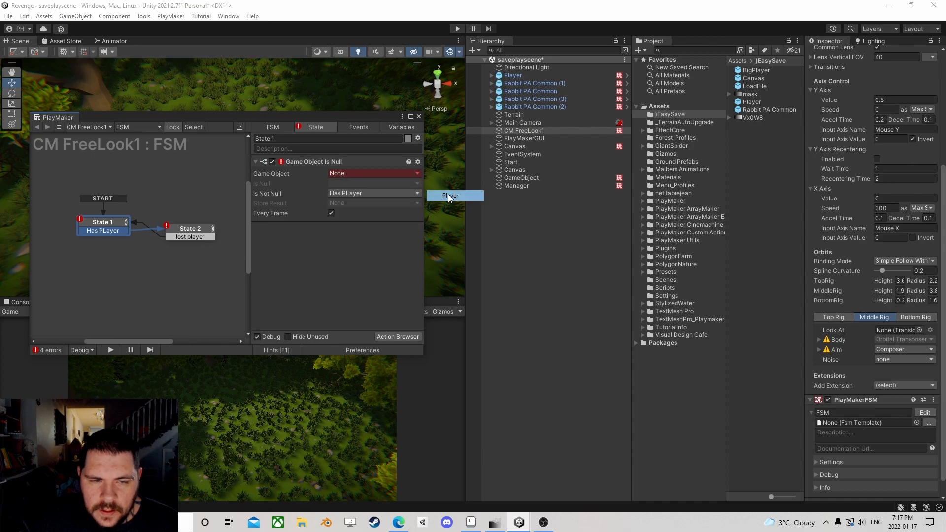
In State 2 of the CM FreeLook1 FSM, set the Game Object Is Null action's game object to the global Player variable
left_click(191, 227)
left_click(344, 272)
mouse_move(368, 297)
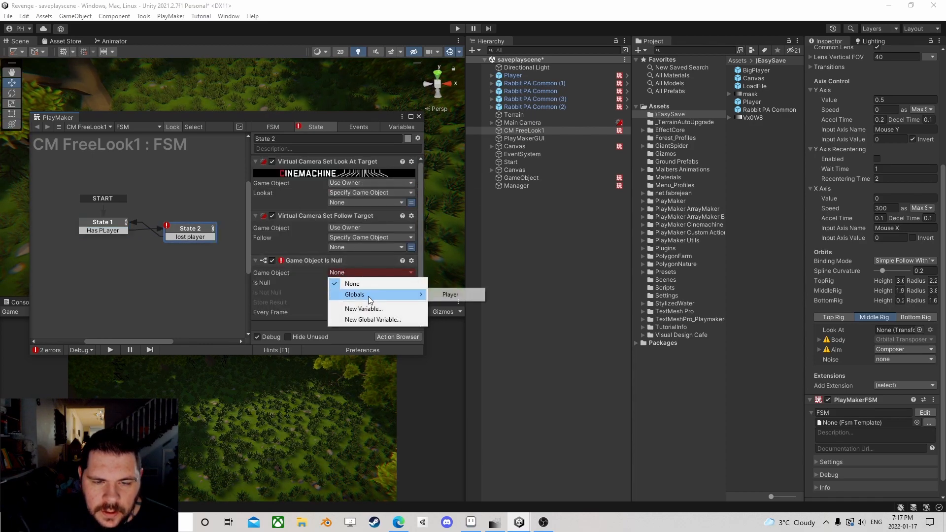
left_click(449, 294)
left_click(419, 116)
Test-run the scene to check whether the camera follows the spider, pause it, and stop play mode
left_click(462, 29)
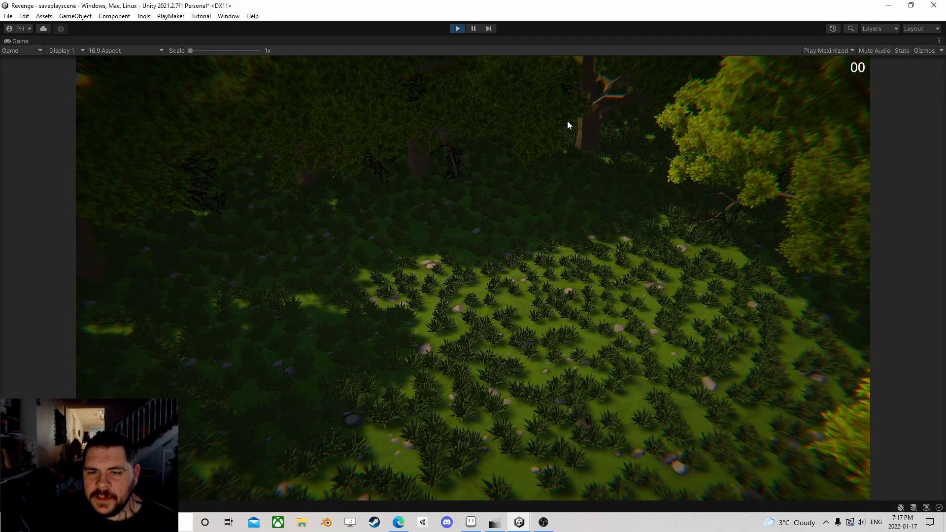
left_click(473, 29)
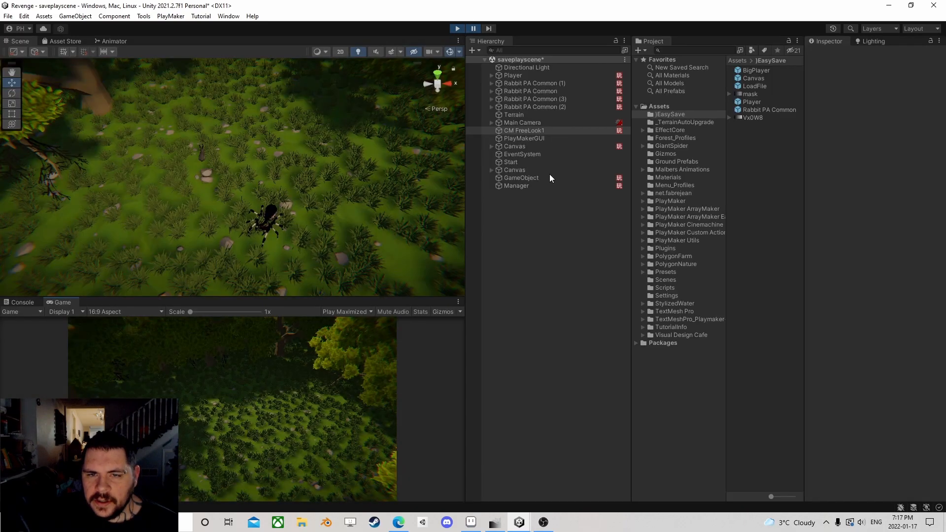
left_click(458, 28)
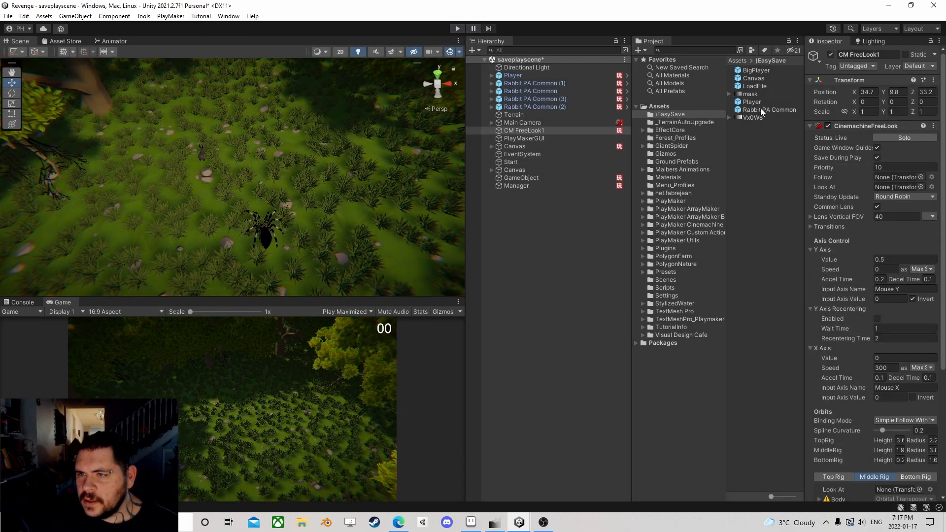
In the Player prefab's second FSM, store the Get Owner result in the global Player variable, save the prefab, and return to the scene
left_click(760, 102)
left_click(926, 64)
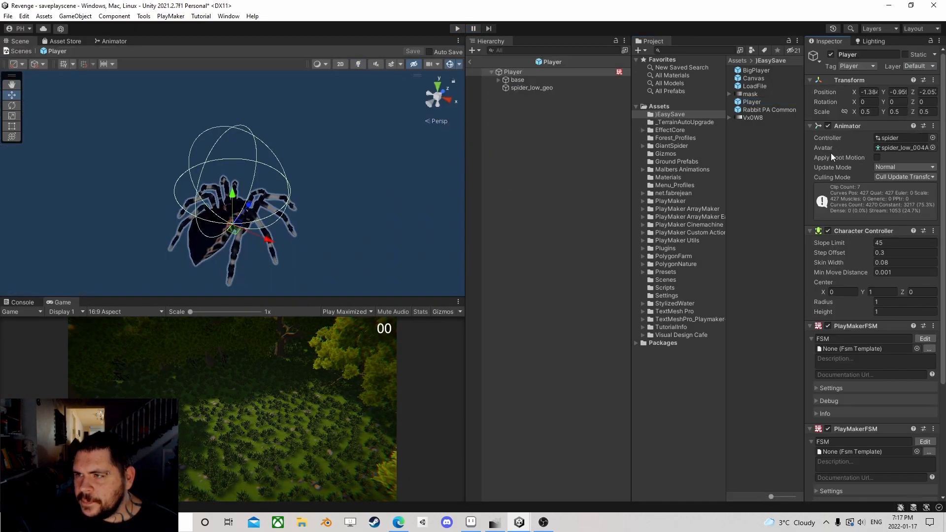
left_click(924, 442)
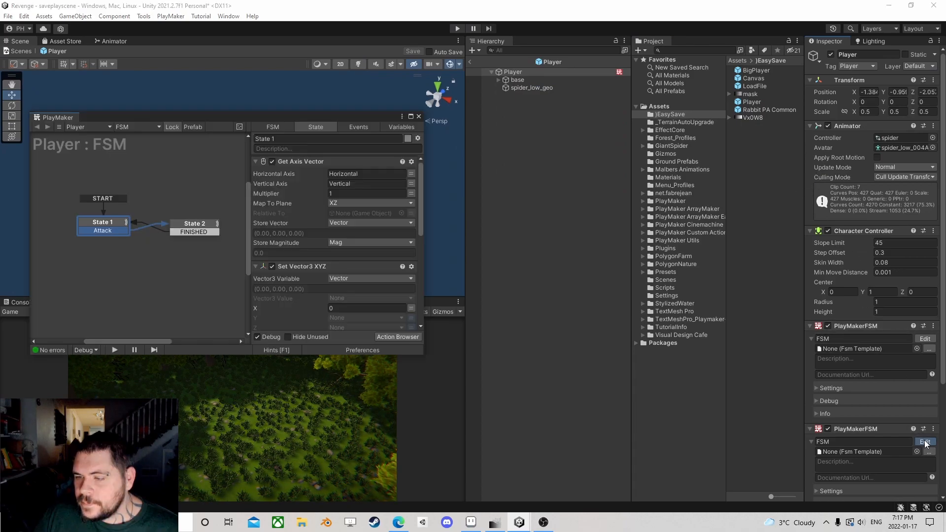
scroll(276, 222, "down", 5)
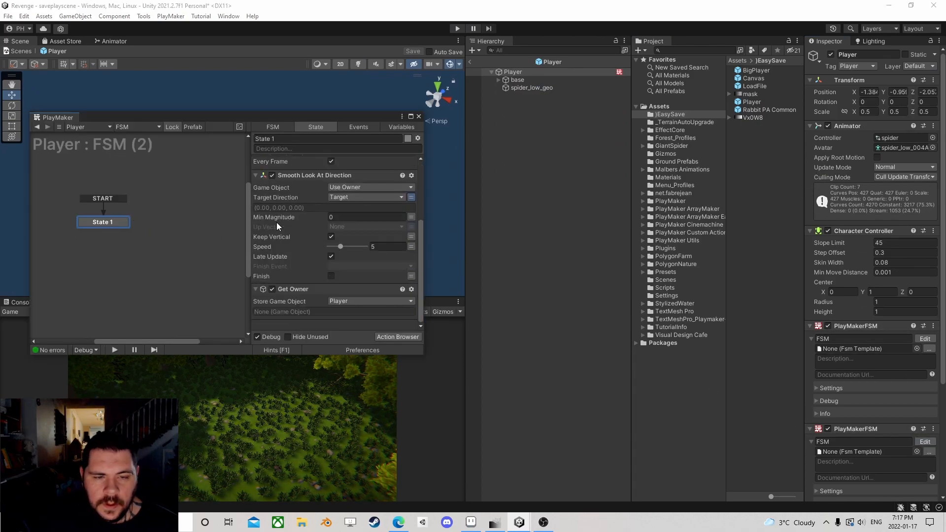
left_click(348, 302)
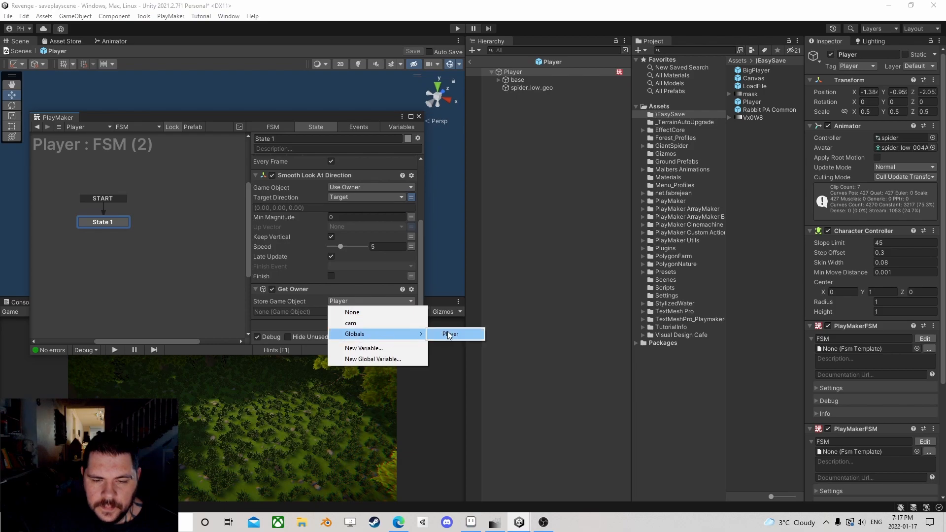
left_click(450, 335)
left_click(419, 116)
left_click(413, 51)
left_click(469, 62)
Run and pause the scene, inspect the active FSM states of Player and CM FreeLook1, and stop play mode
left_click(457, 29)
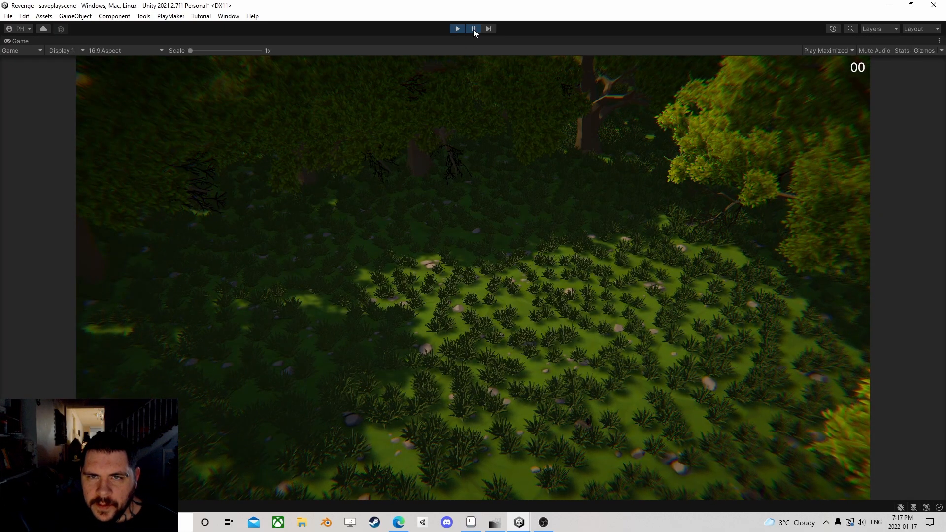
left_click(473, 28)
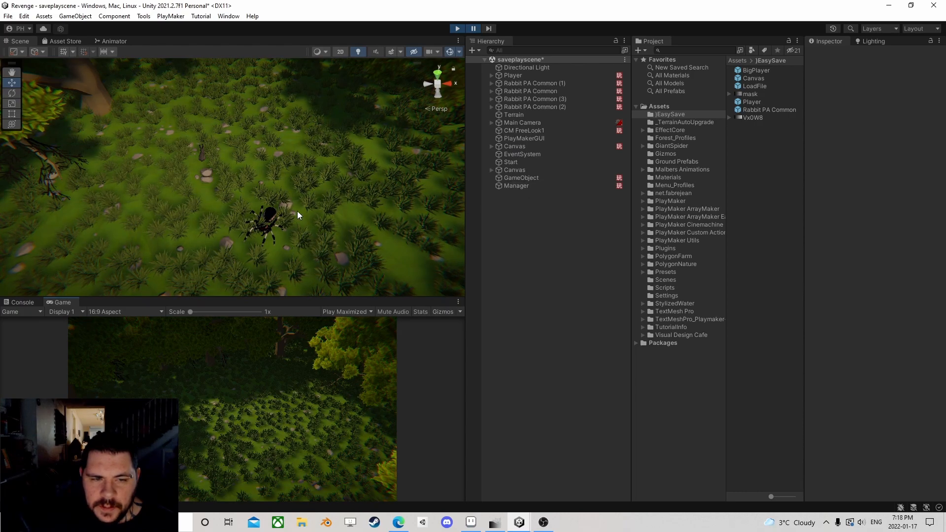
left_click(532, 73)
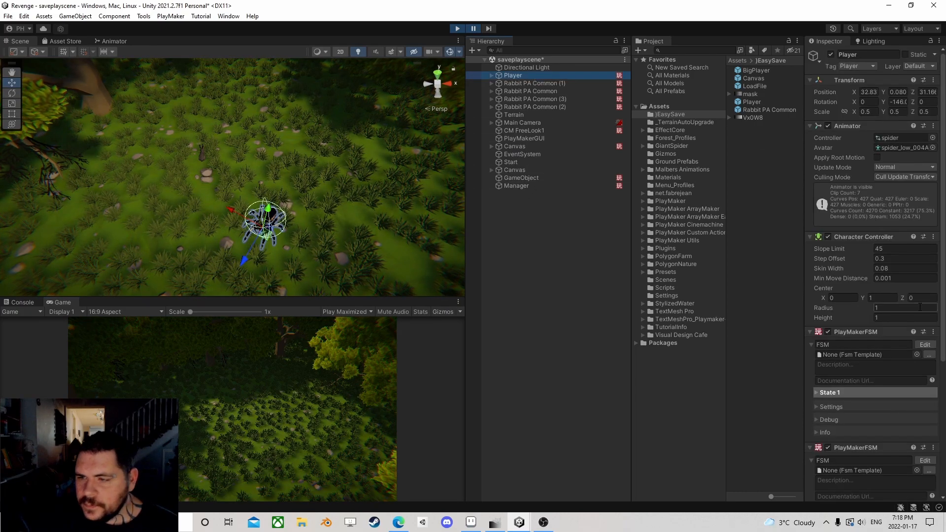
scroll(891, 315, "down", 10)
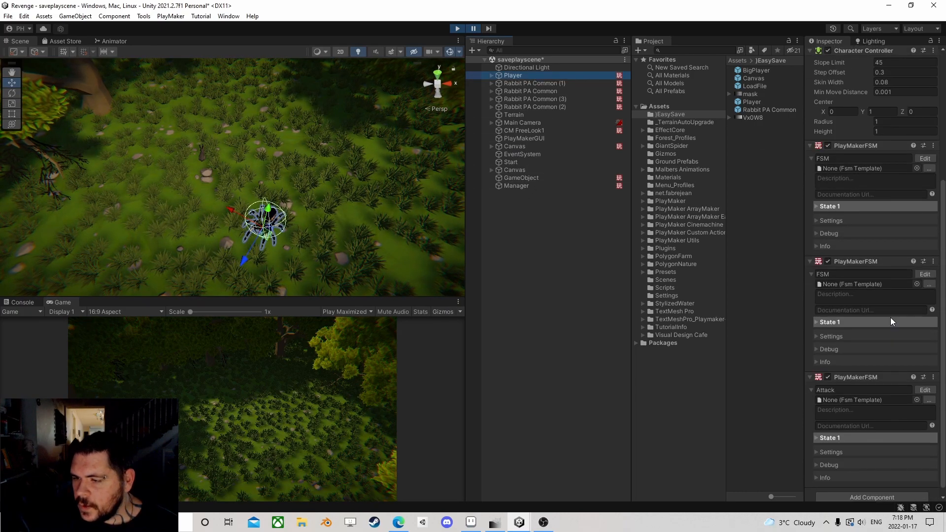
left_click(525, 138)
left_click(526, 131)
scroll(907, 354, "down", 5)
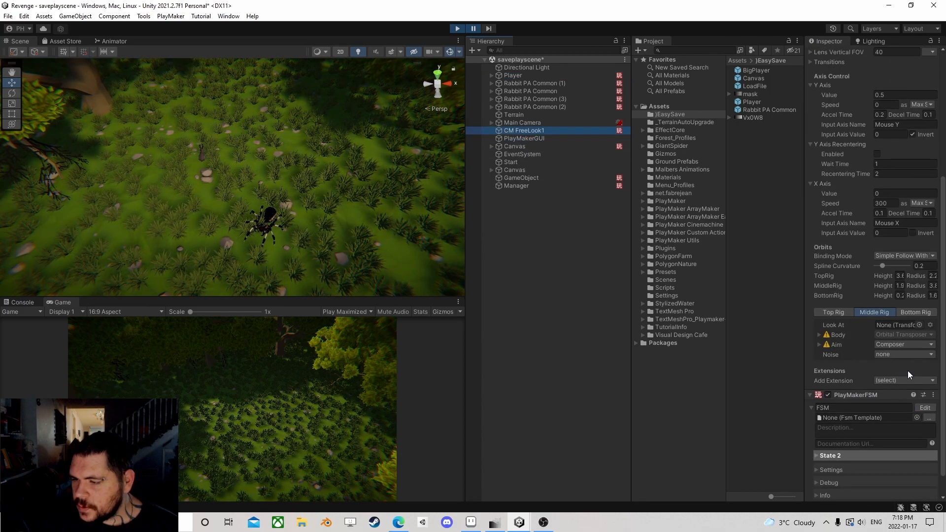
left_click(925, 408)
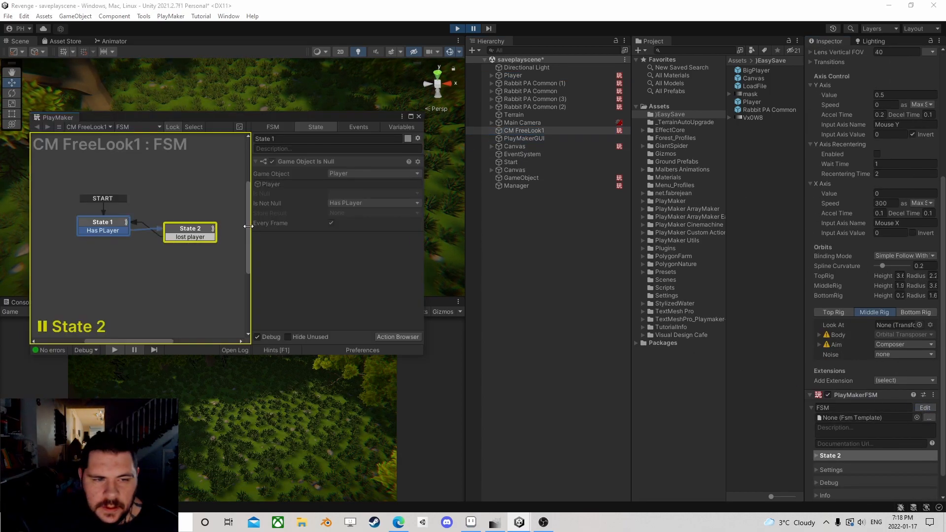
left_click(200, 233)
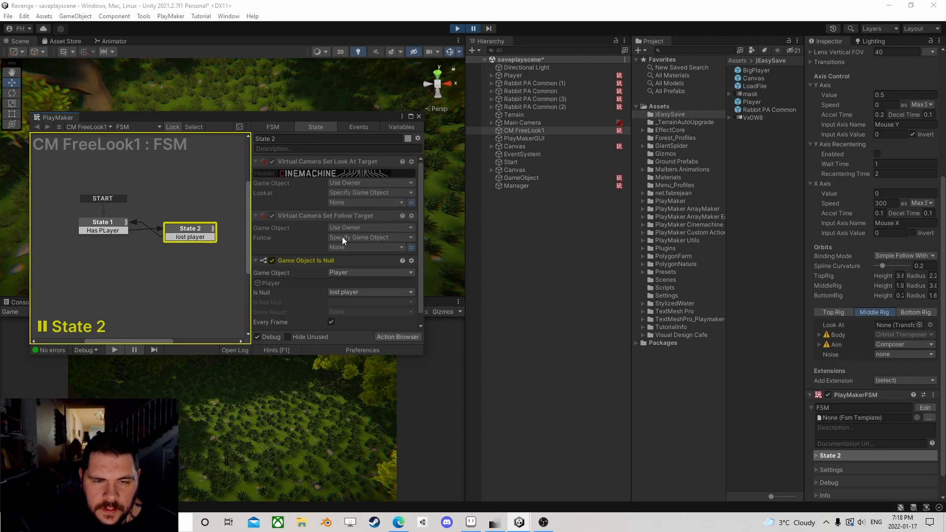
left_click(457, 29)
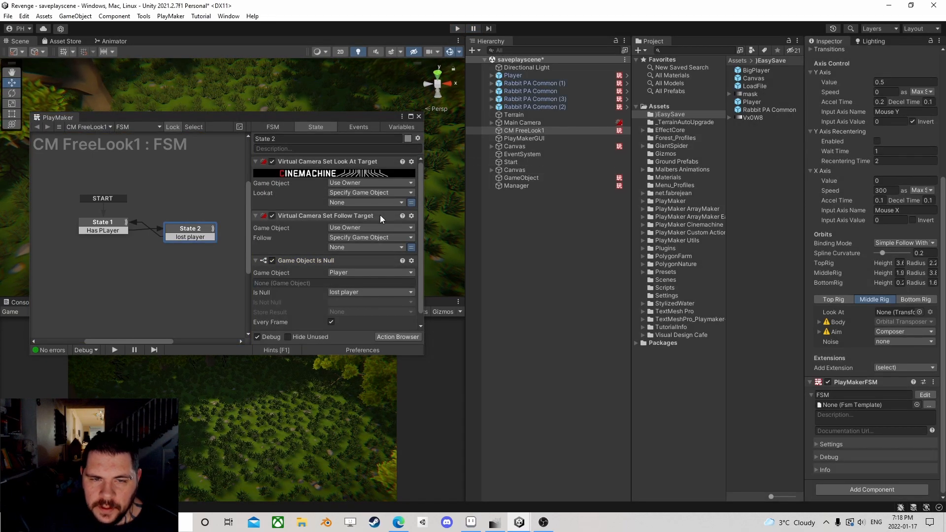
In State 2 of the CM FreeLook1 FSM, set the virtual camera's look-at and follow targets to the global Player variable
left_click(352, 203)
mouse_move(358, 225)
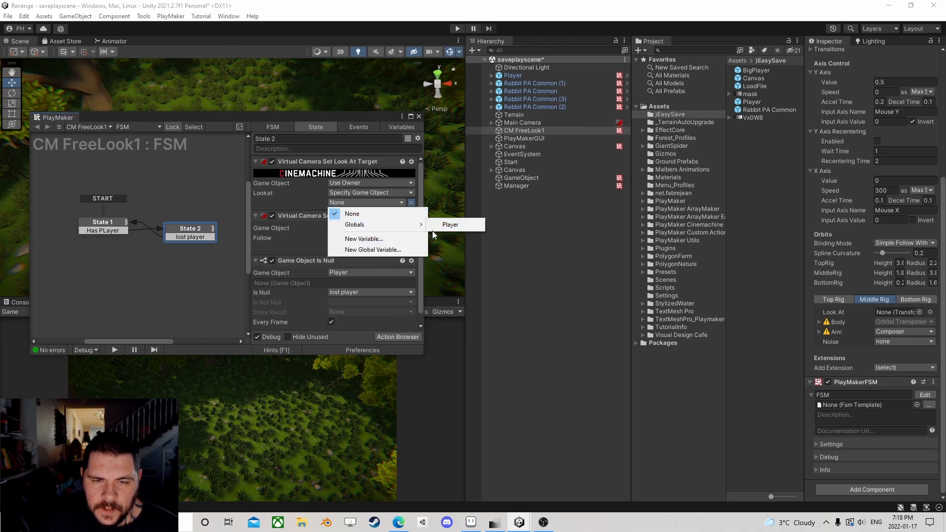
left_click(436, 224)
left_click(356, 258)
mouse_move(362, 279)
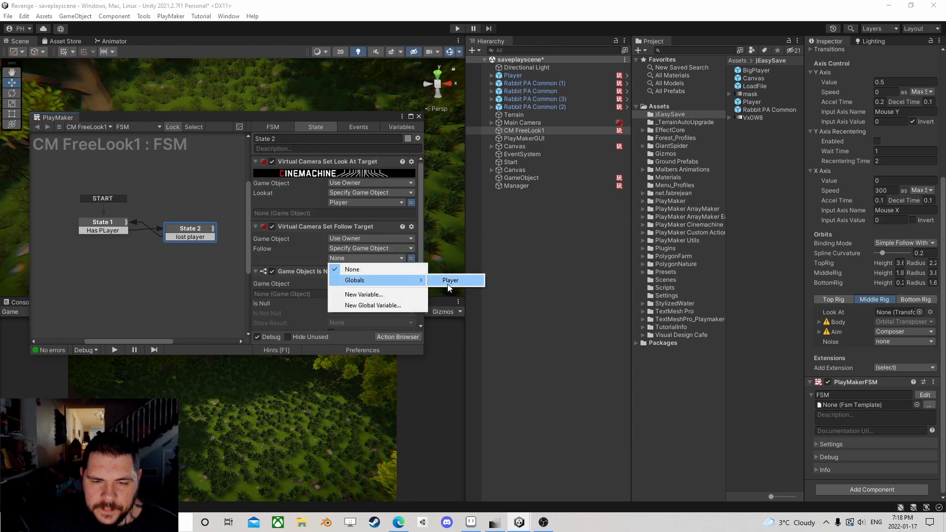
left_click(440, 279)
Review the Player variable assignments in State 1 and State 2 of the CM FreeLook1 FSM, and close the FSM editor
scroll(356, 269, "down", 2)
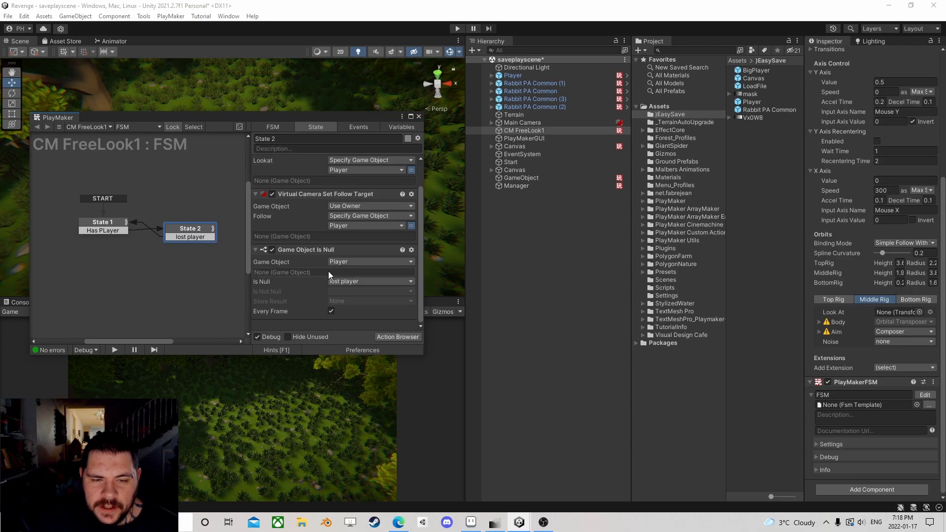
left_click(111, 222)
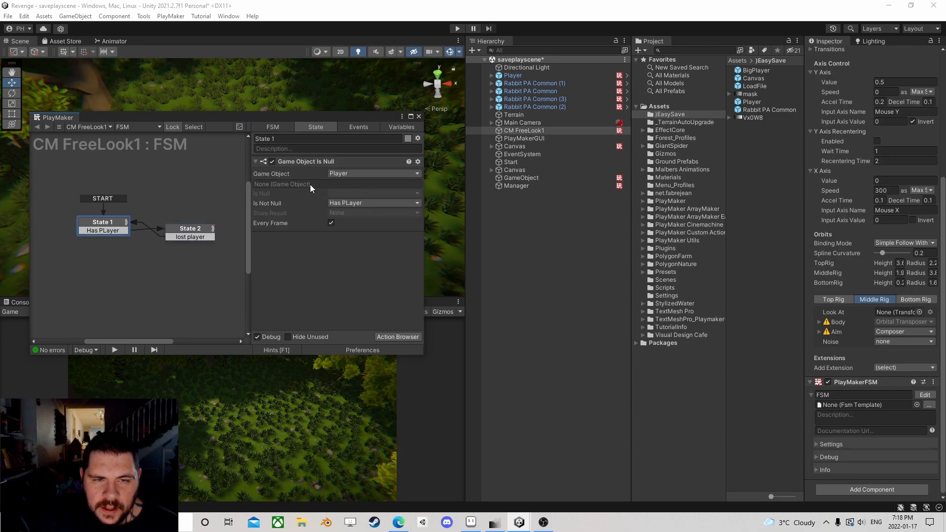
left_click(169, 230)
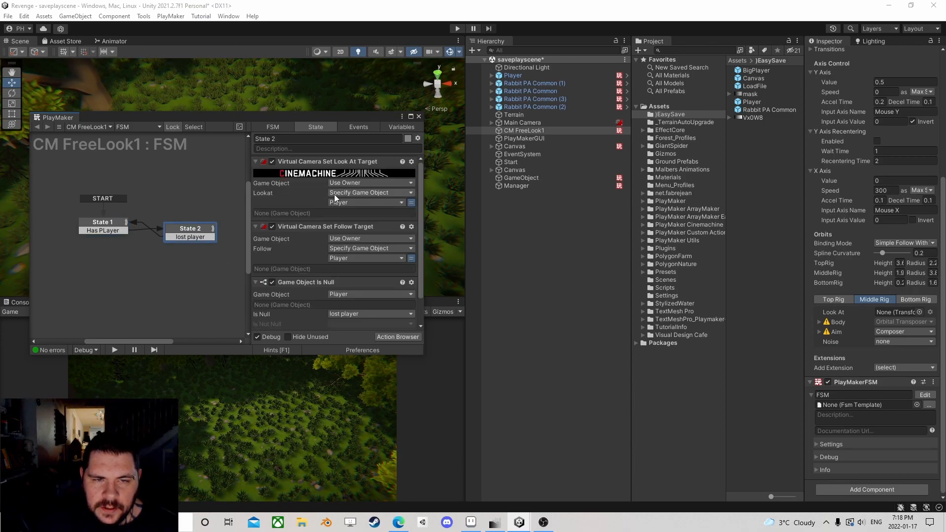
scroll(312, 256, "down", 2)
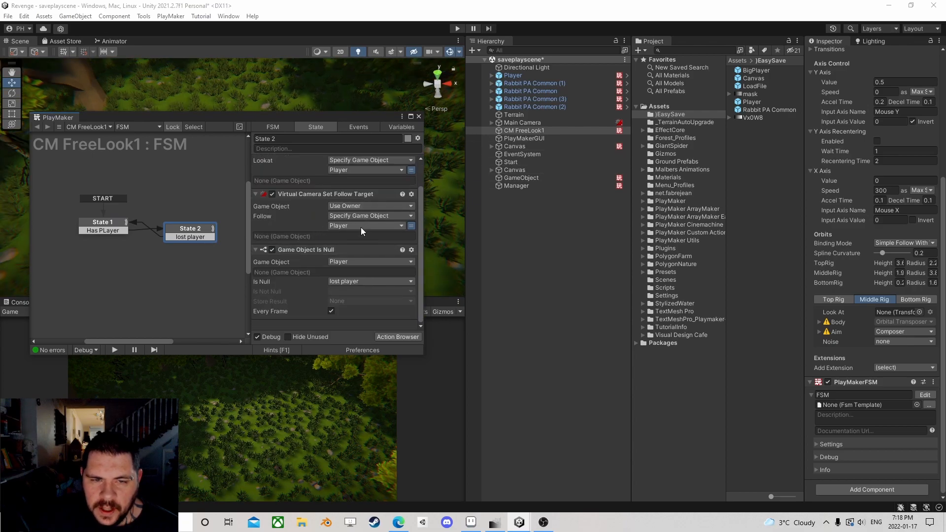
scroll(356, 227, "up", 2)
scroll(361, 247, "down", 2)
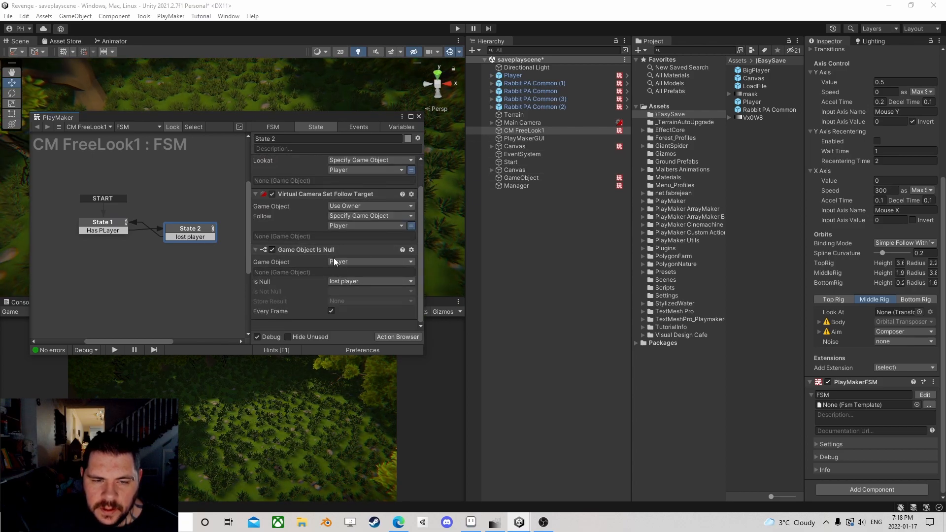
left_click(102, 225)
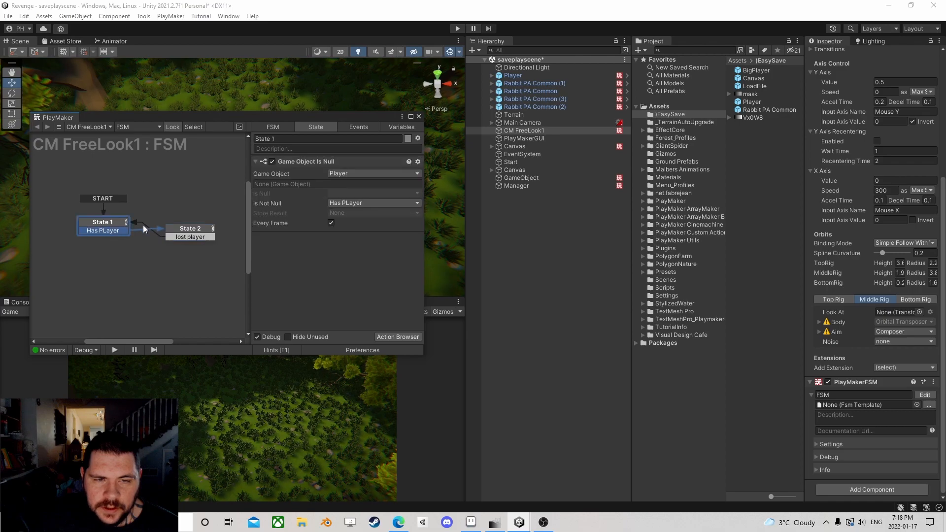
left_click(419, 117)
Run the scene and walk the spider forward to test the camera's following
left_click(457, 28)
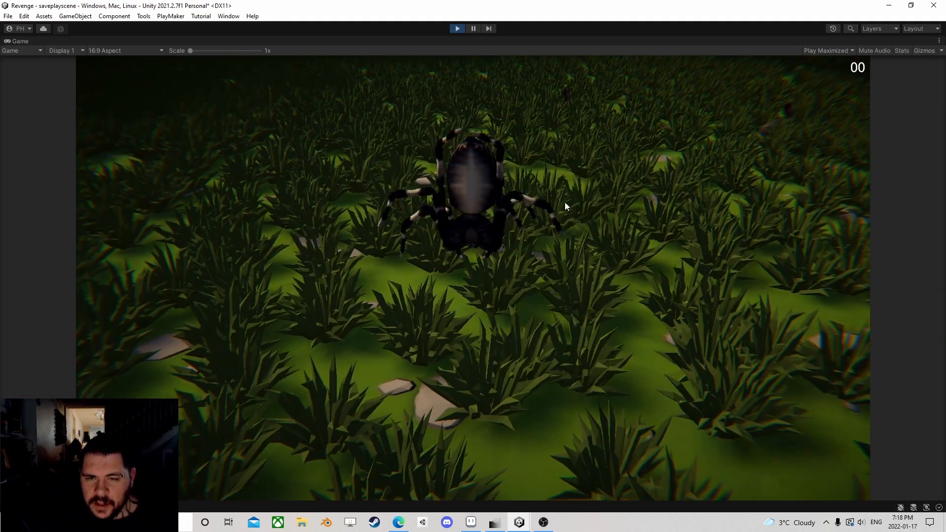
key("w")
key("w")
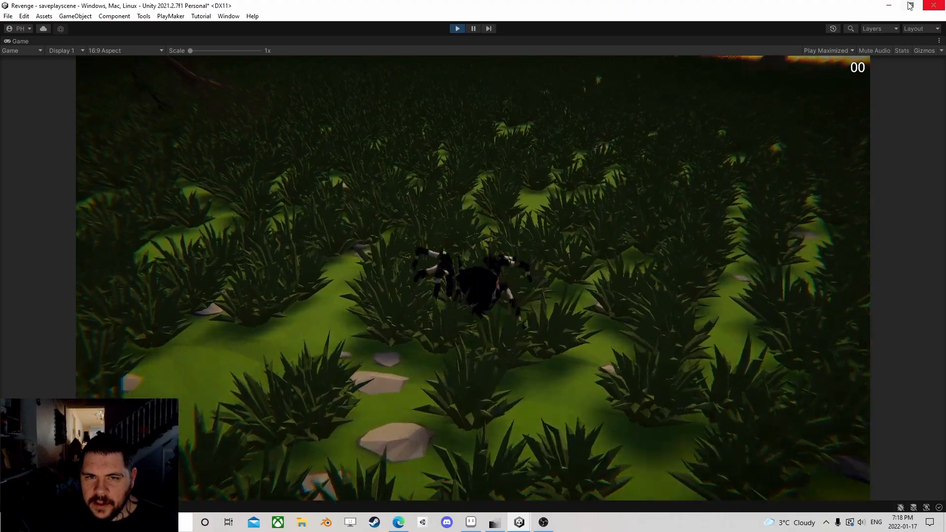
Play-test the spider by walking it through the grass and attacking rabbits to check the score counter, and exit play mode
key("w")
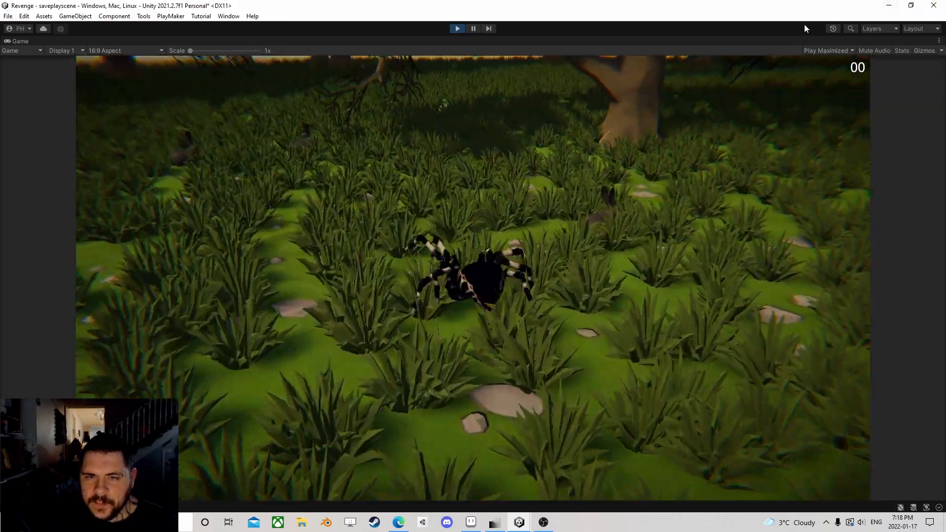
key("w")
left_click(698, 124)
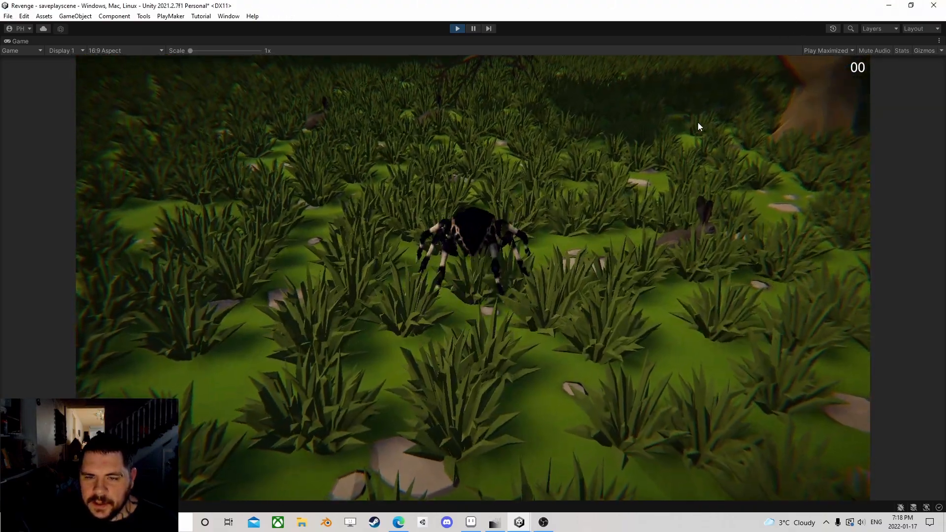
key("w")
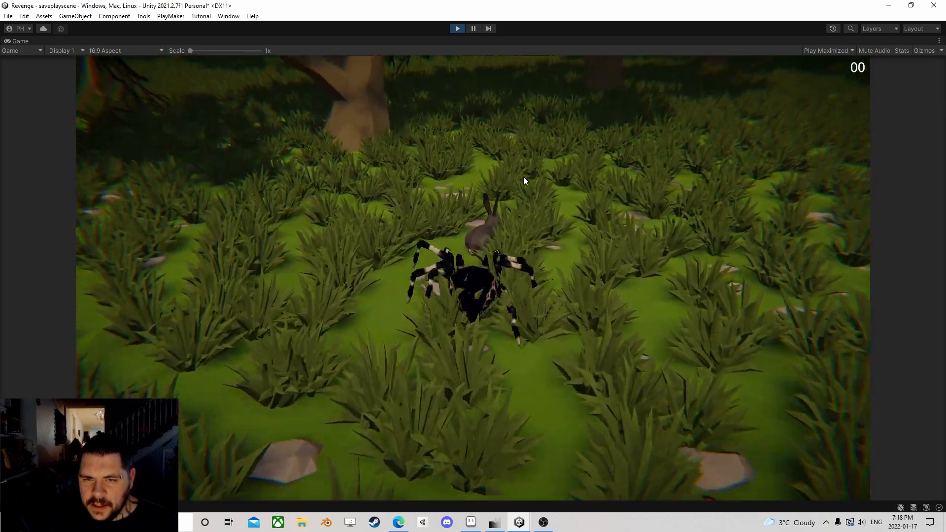
left_click(524, 176)
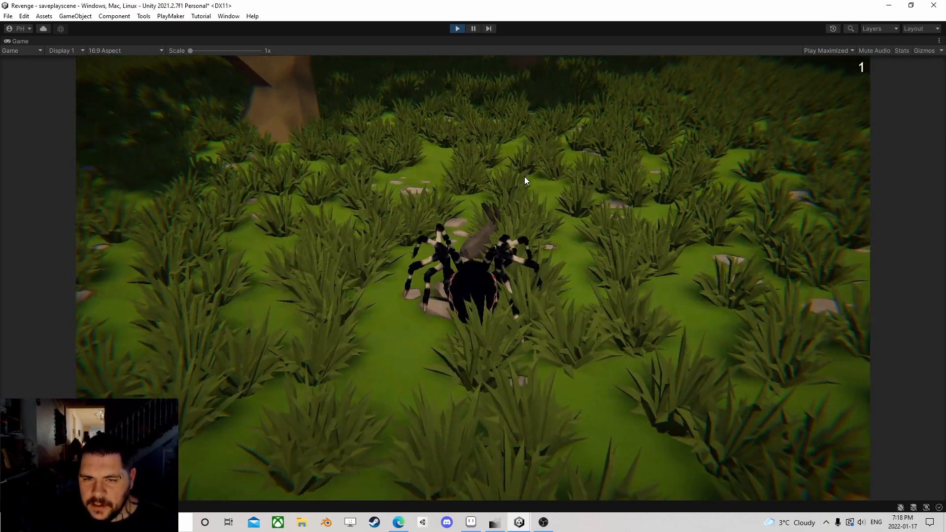
key("w")
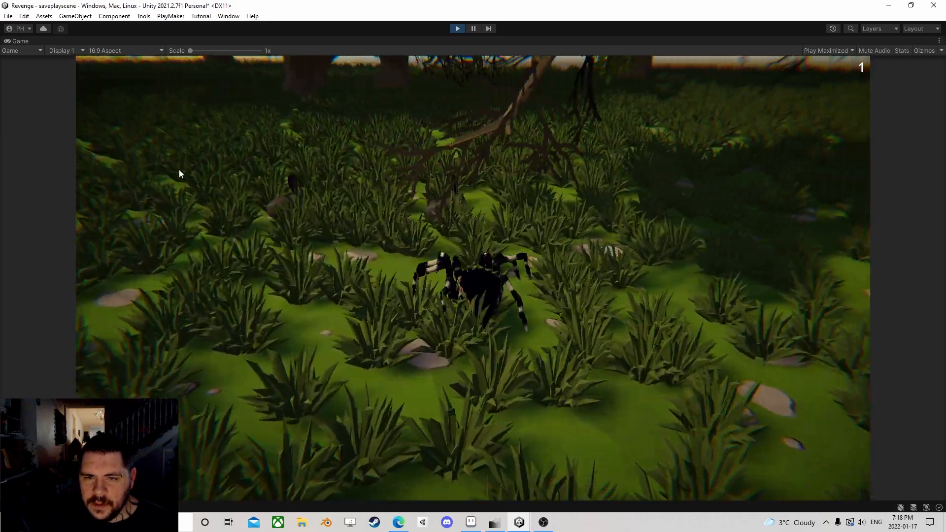
key("w")
left_click(149, 176)
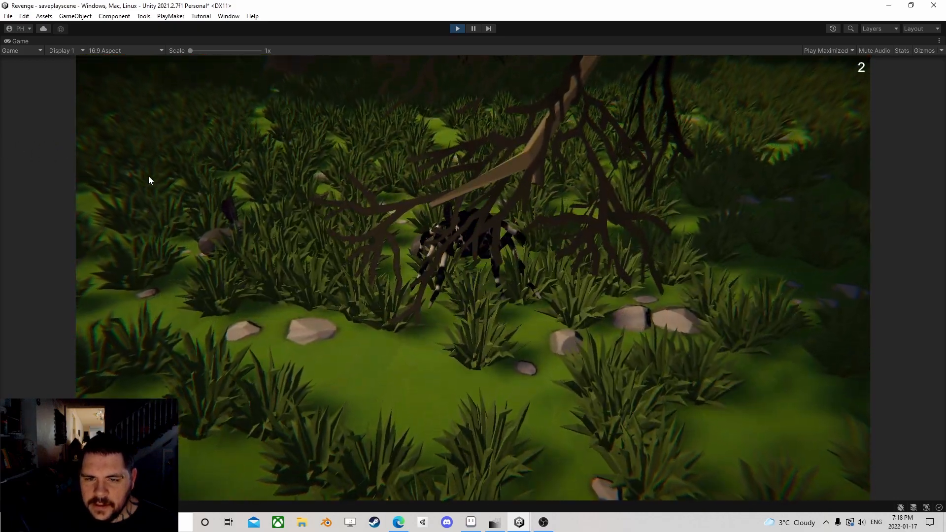
key("w")
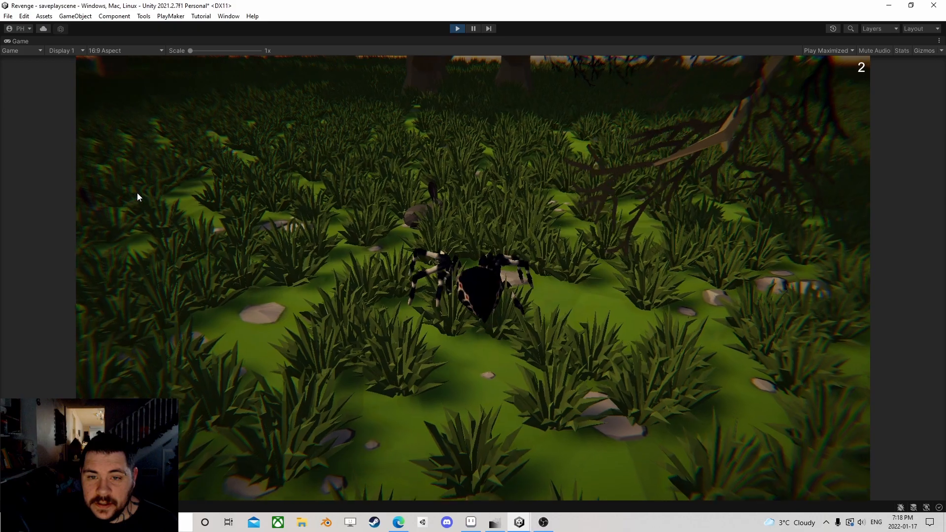
key("w")
left_click(64, 195)
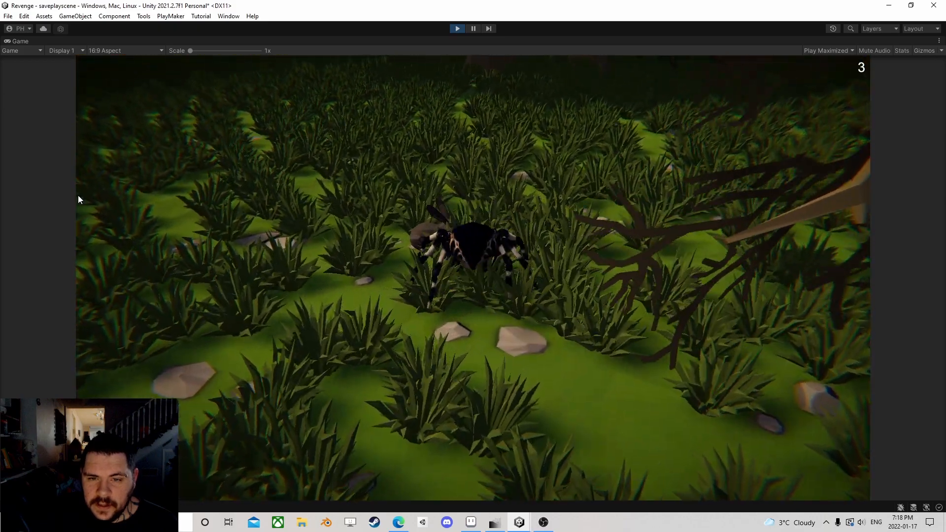
key("w")
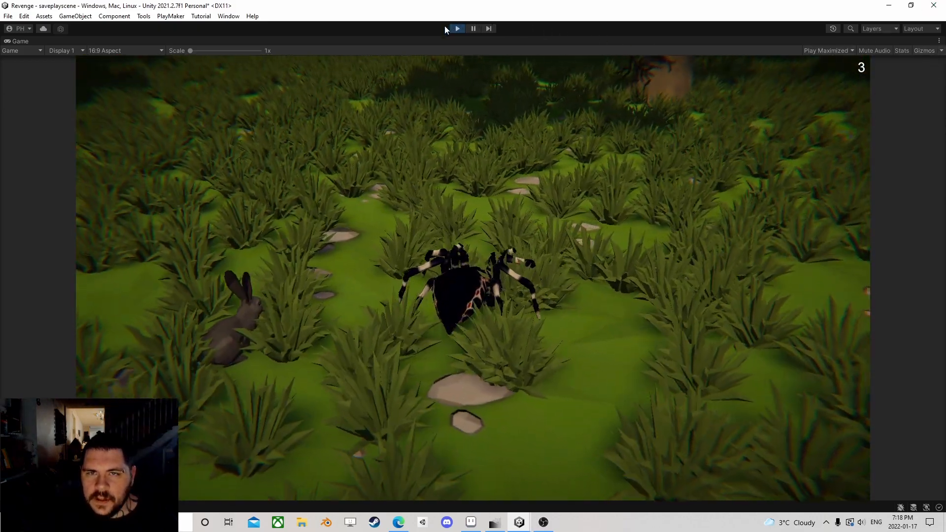
left_click(457, 28)
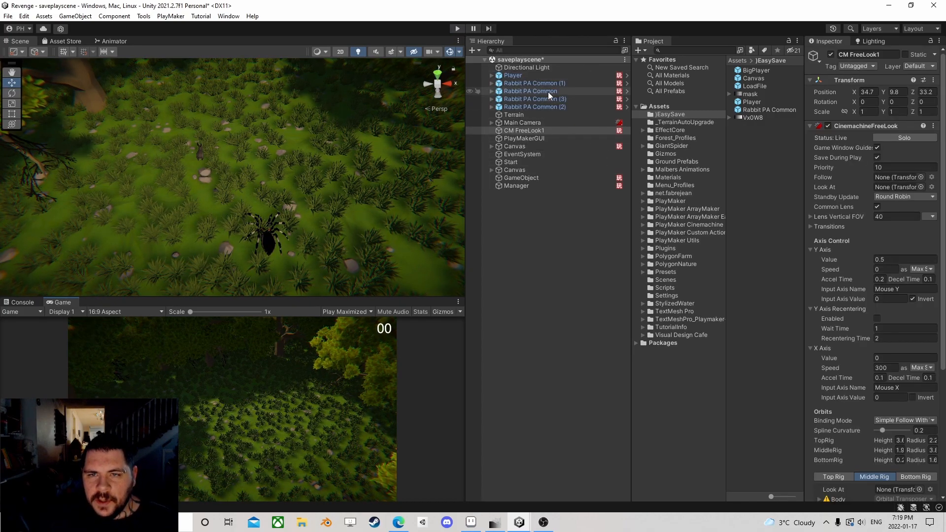
Delete the Player object and the object named GameObject from the scene hierarchy
left_click(534, 75)
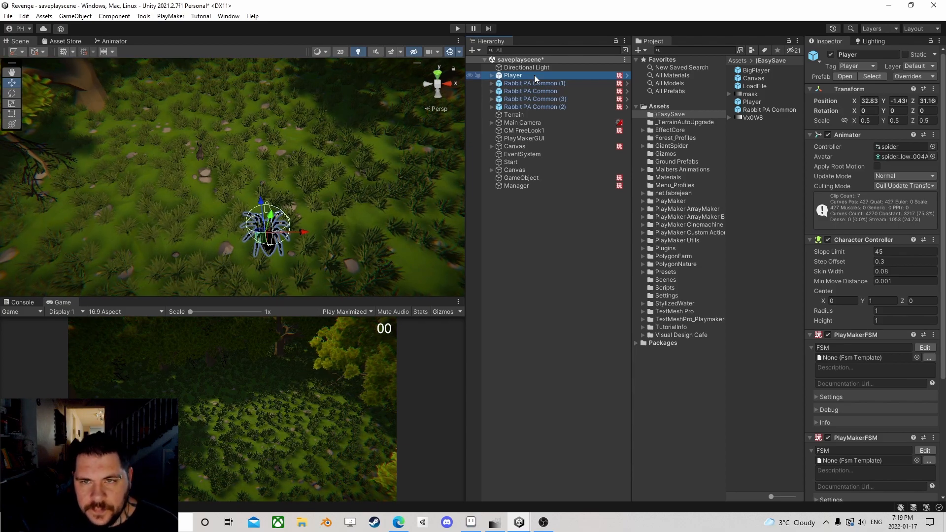
key("Delete")
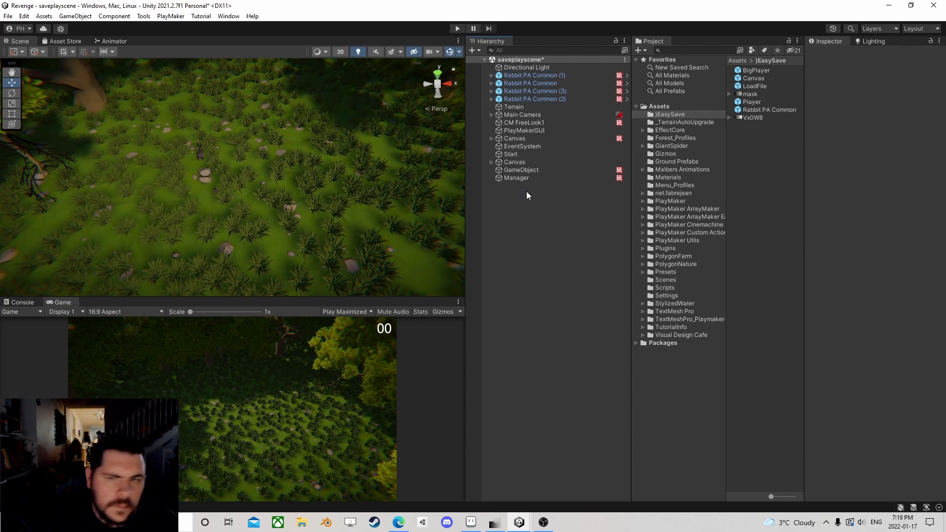
left_click(527, 176)
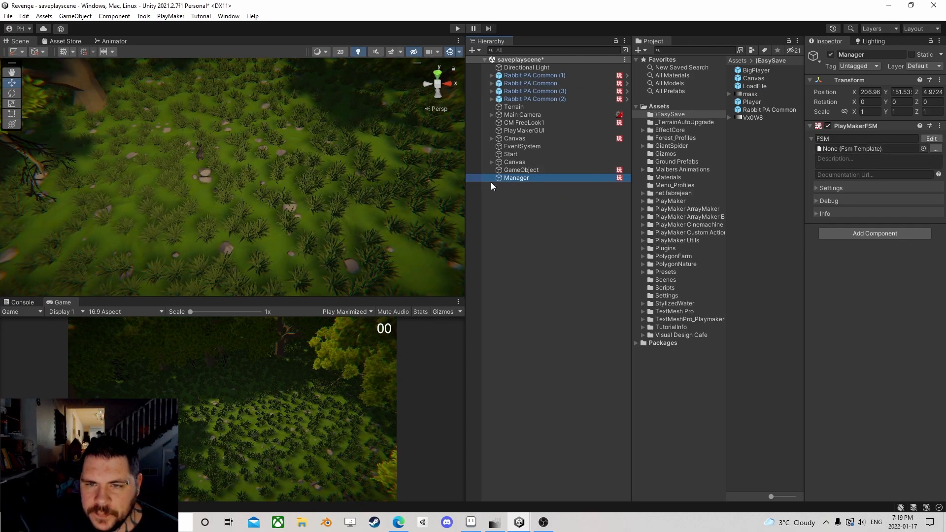
left_click(528, 170)
left_click(928, 140)
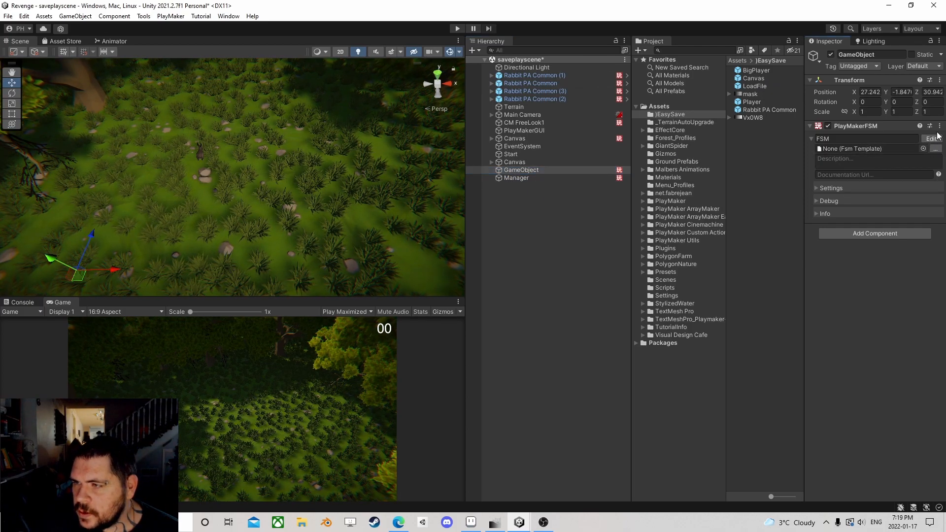
left_click(419, 117)
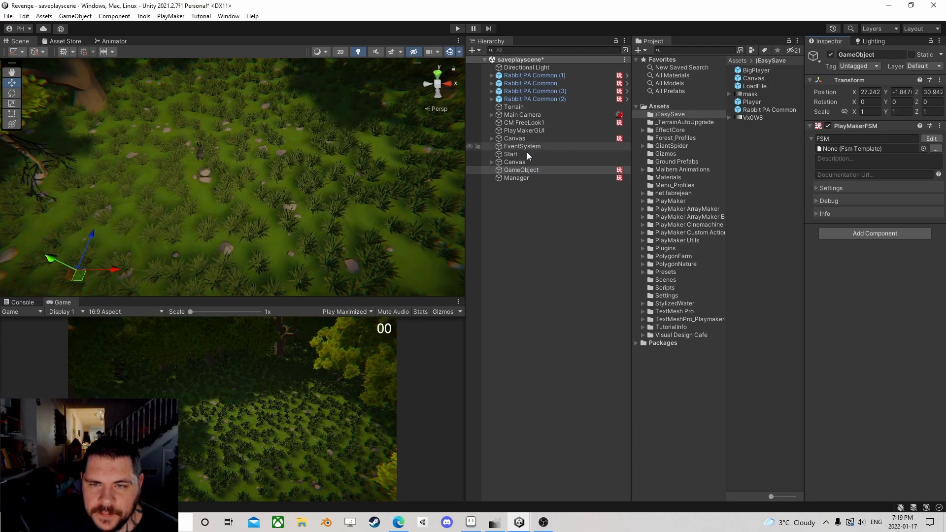
left_click(524, 176)
left_click(525, 169)
key("Delete")
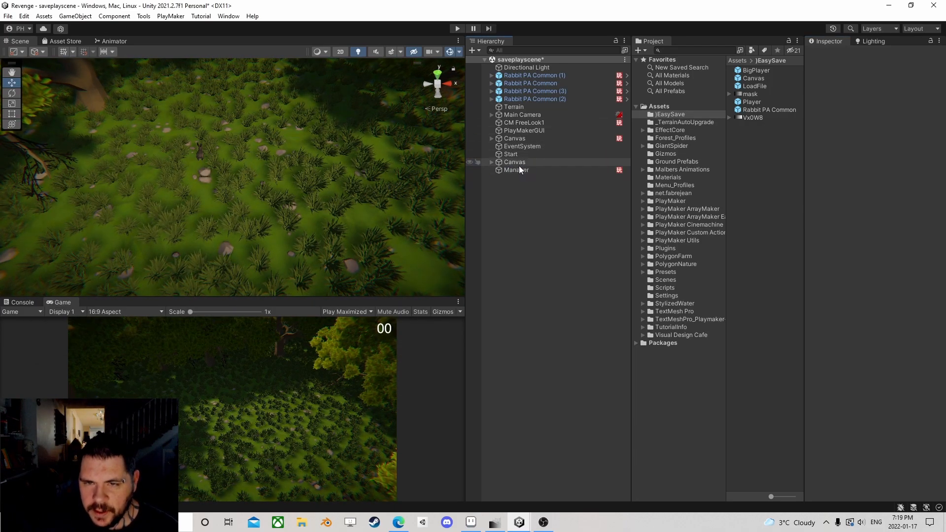
Open the Manager object's FSM in the PlayMaker editor and reposition State 1 slightly in the graph
left_click(518, 155)
double_click(521, 154)
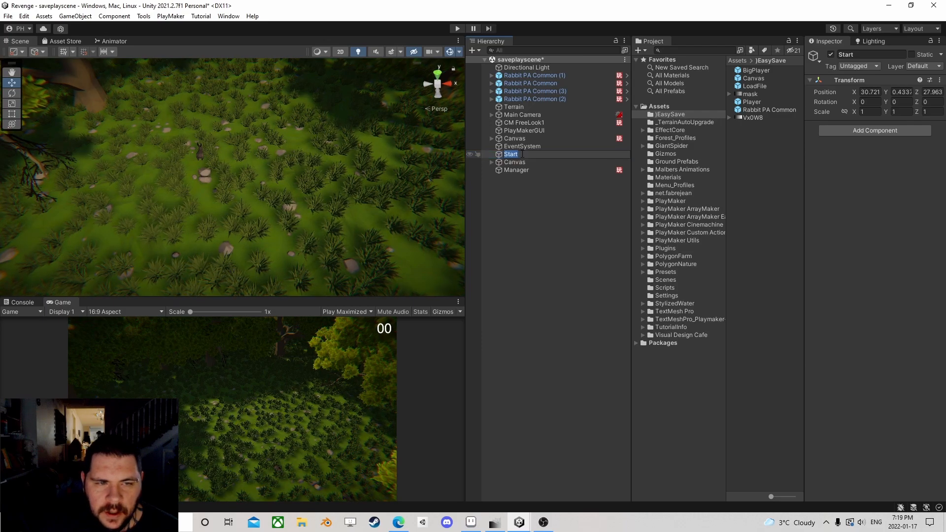
left_click_drag(217, 247, 203, 227)
left_click(518, 170)
left_click(931, 139)
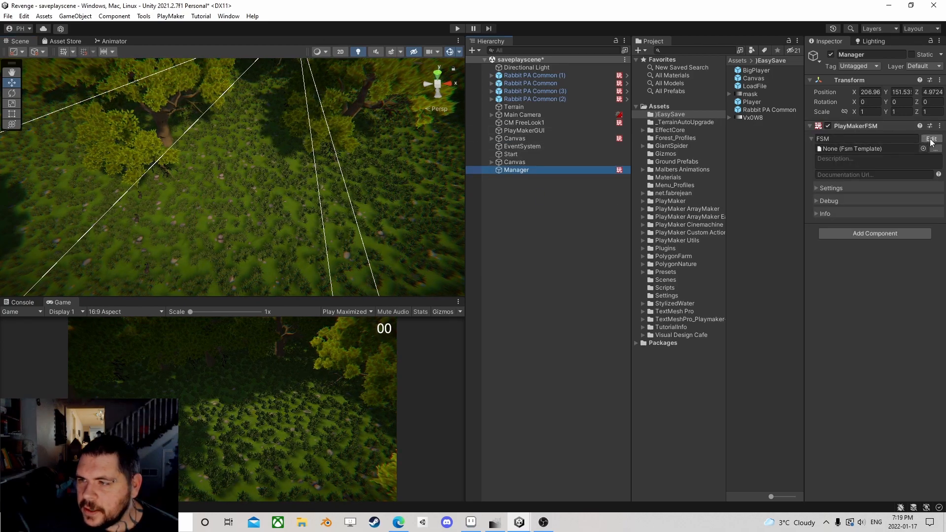
left_click_drag(324, 120, 355, 83)
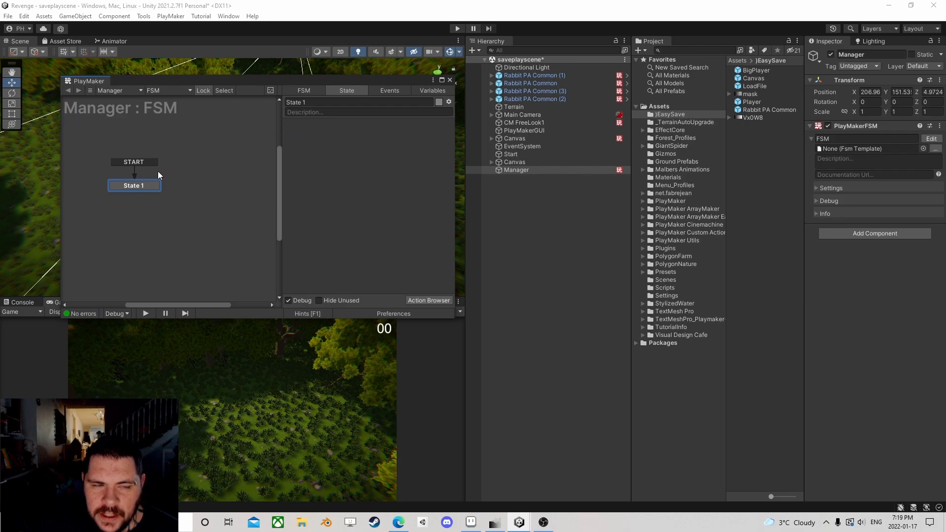
mouse_move(137, 186)
left_mouse_down()
mouse_move(129, 168)
mouse_move(126, 187)
left_mouse_up()
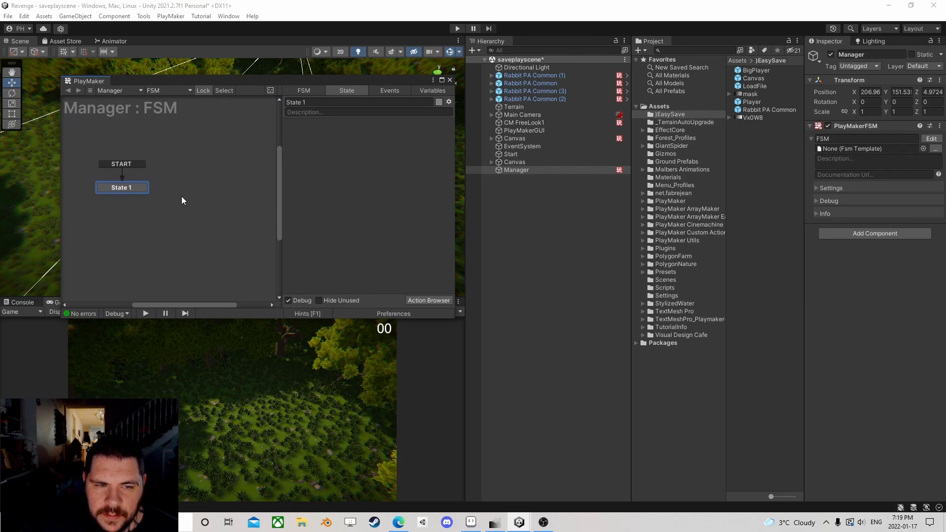
Add a Next Frame Event action to State 1 of the Manager FSM
left_click(440, 300)
type("next fra")
double_click(435, 168)
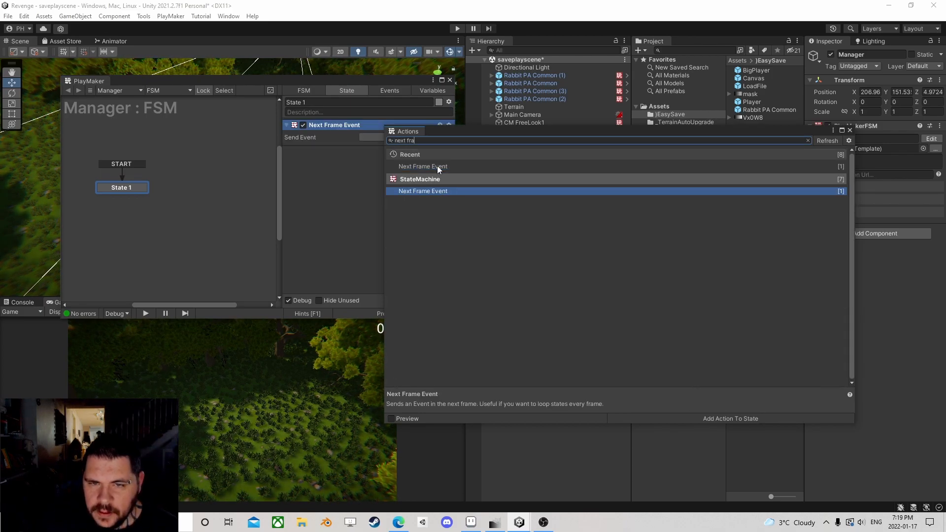
left_click(849, 130)
Create a FINISHED transition from State 1 leading to a new State 2
left_click(387, 138)
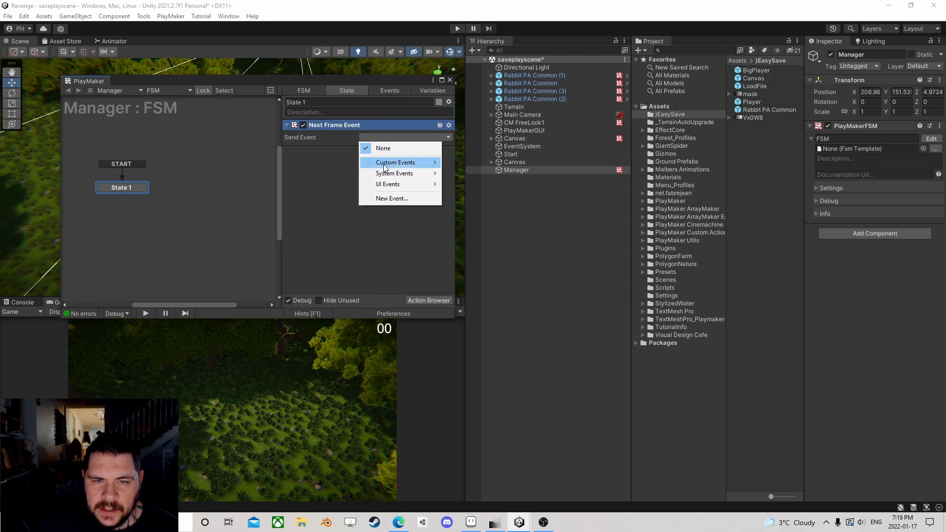
left_click(220, 202)
left_click(133, 188, "ctrl")
left_click_drag(141, 196, 196, 191, "ctrl")
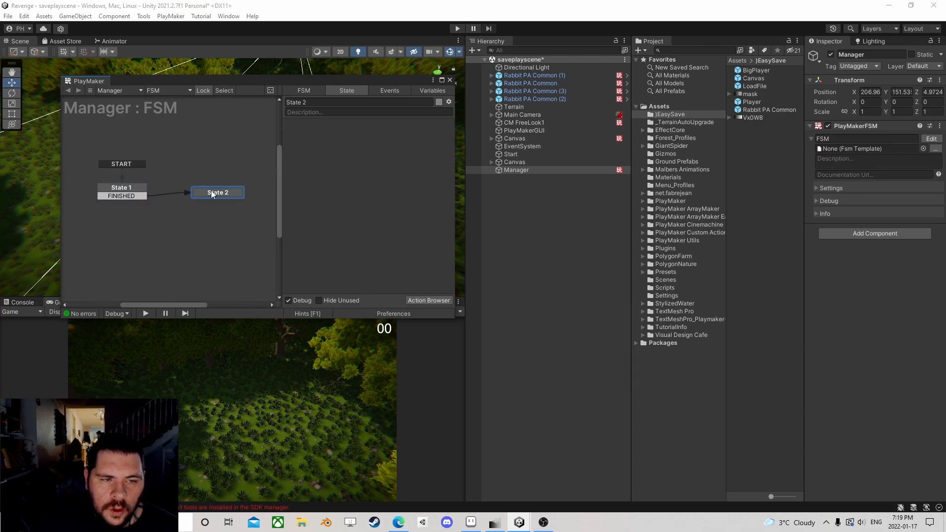
Set the Next Frame Event's send event to FINISHED and place State 2 directly beneath State 1
left_click(121, 188)
left_click(360, 137)
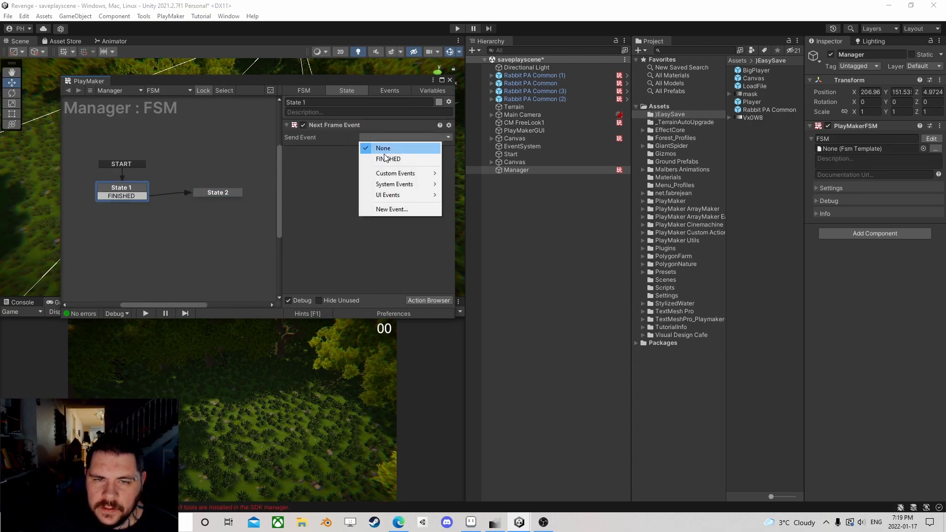
left_click(385, 158)
left_click(218, 194)
left_click_drag(220, 193, 125, 212)
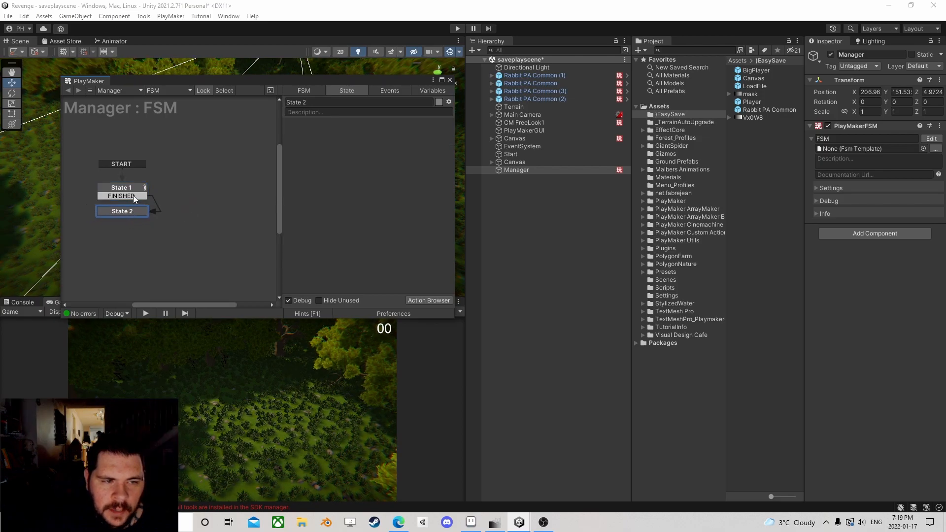
Add the Easy Save 3 Load action to State 2, discarding the Load Scene action added by mistake
left_click(429, 300)
type("lo")
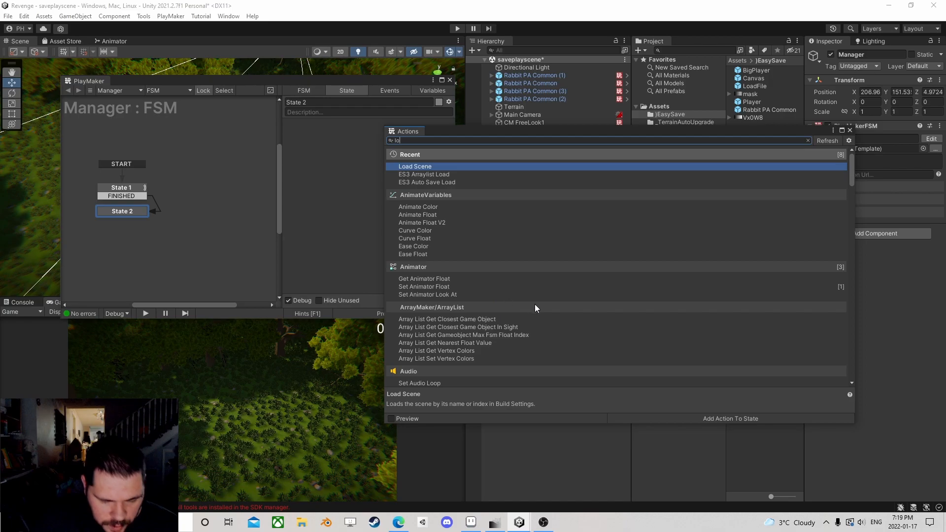
double_click(427, 168)
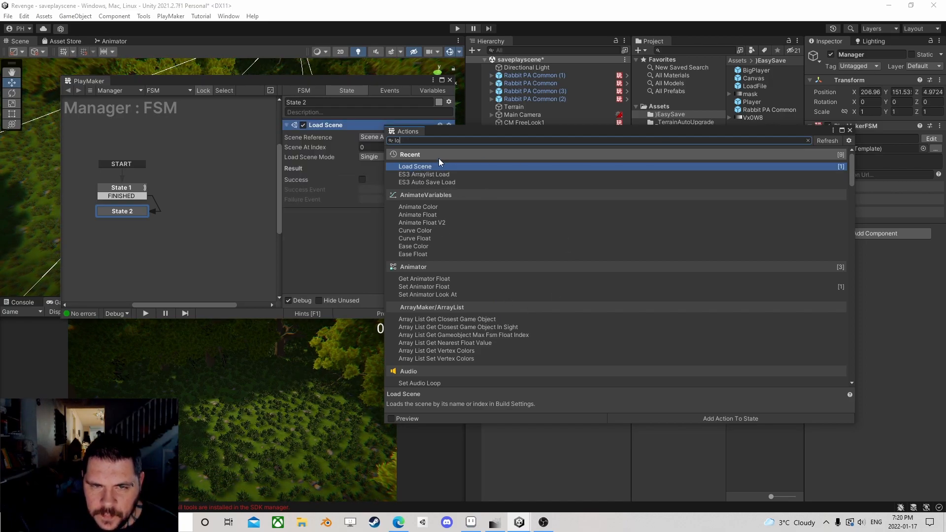
type("ad")
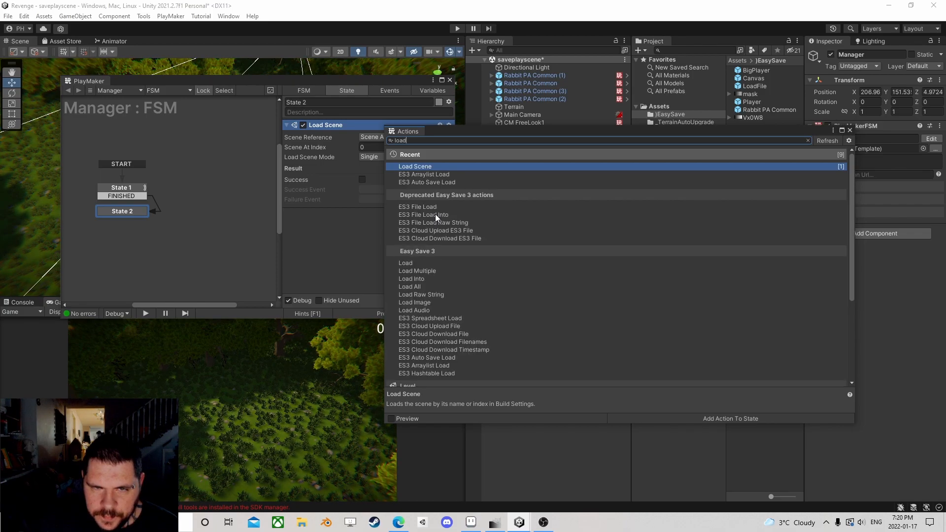
double_click(415, 263)
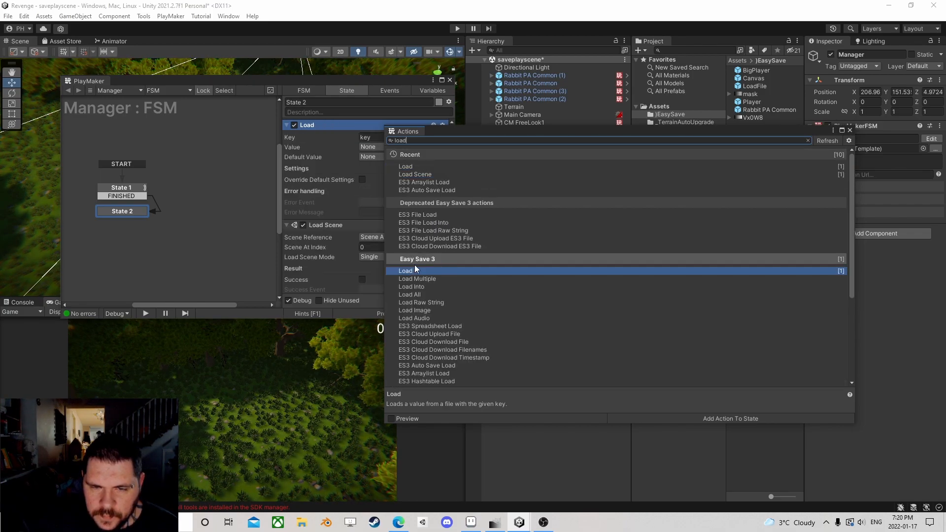
left_click(850, 131)
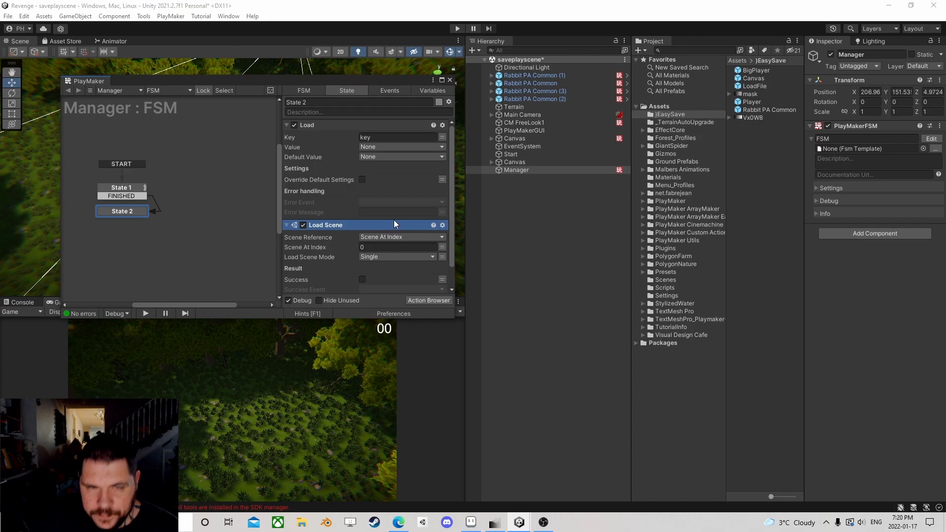
key("Delete")
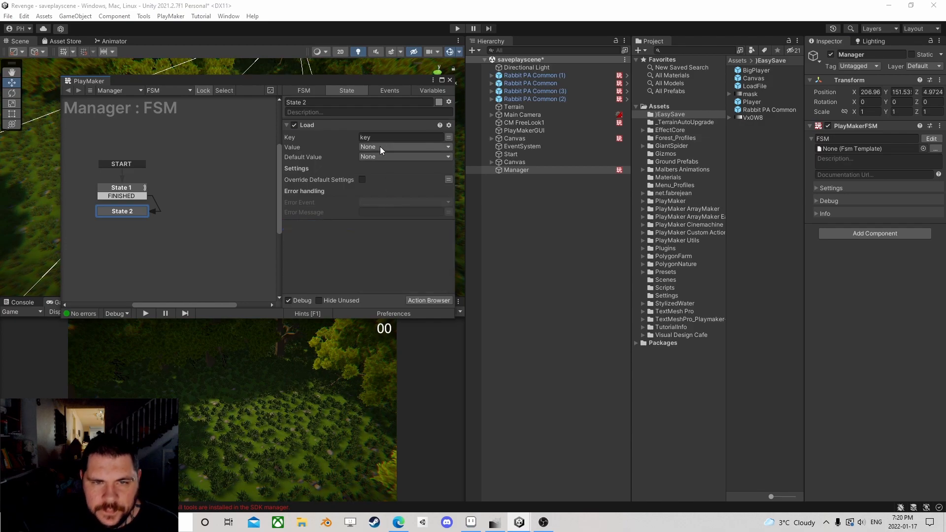
Set the key of the Load action in State 2 to the fixed text Player
left_click(447, 136)
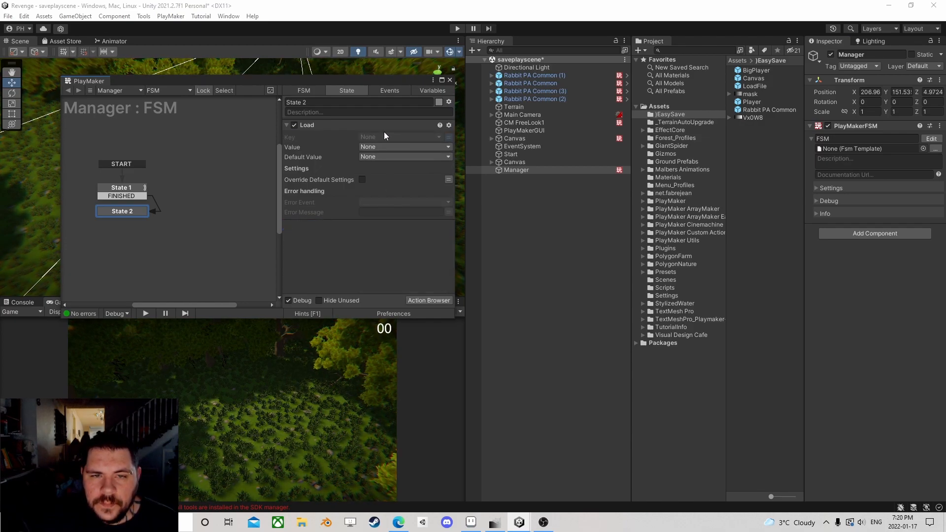
left_click(445, 137)
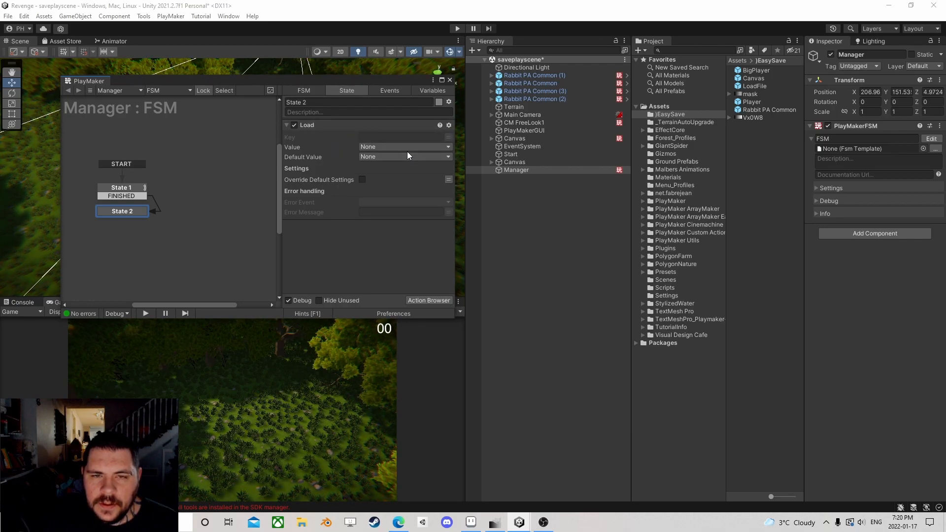
left_click(394, 138)
left_click(394, 138)
type("Player")
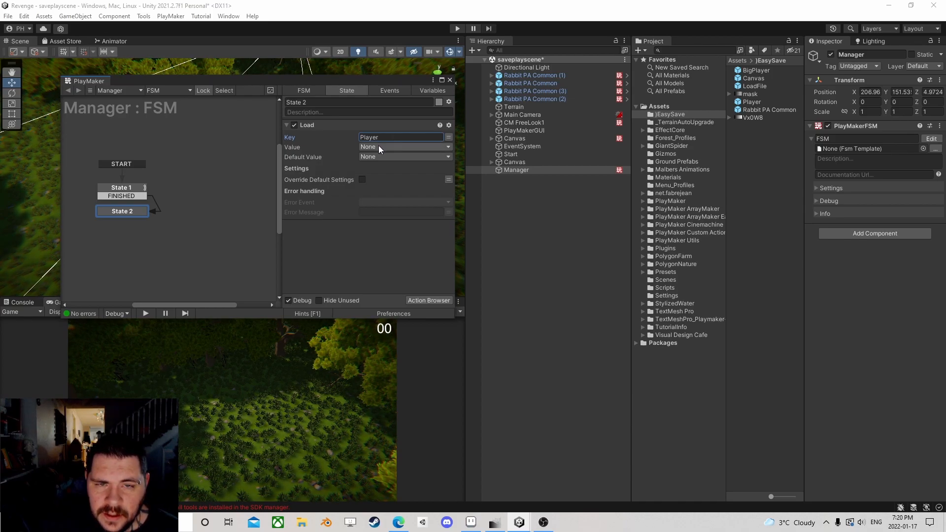
left_click(310, 126)
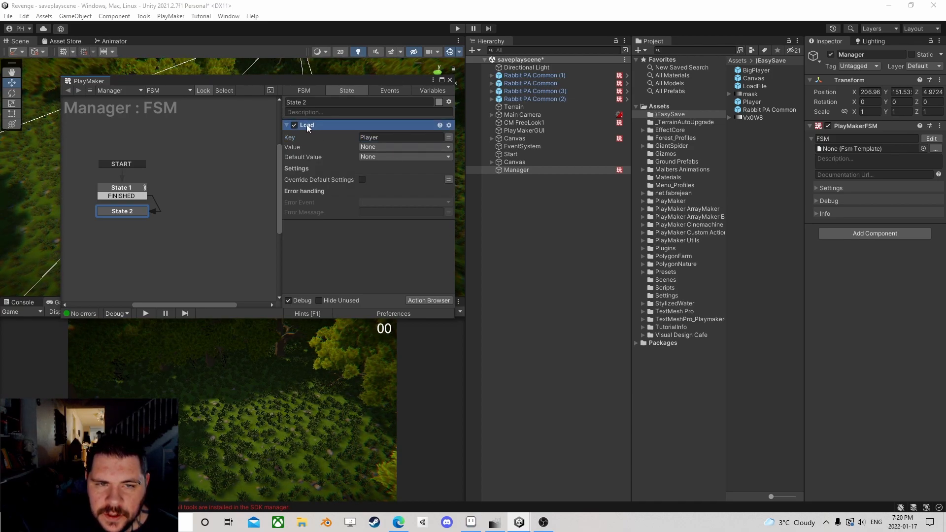
Replace the Load action in State 2 with the Easy Save 3 Load All action
right_click(305, 128)
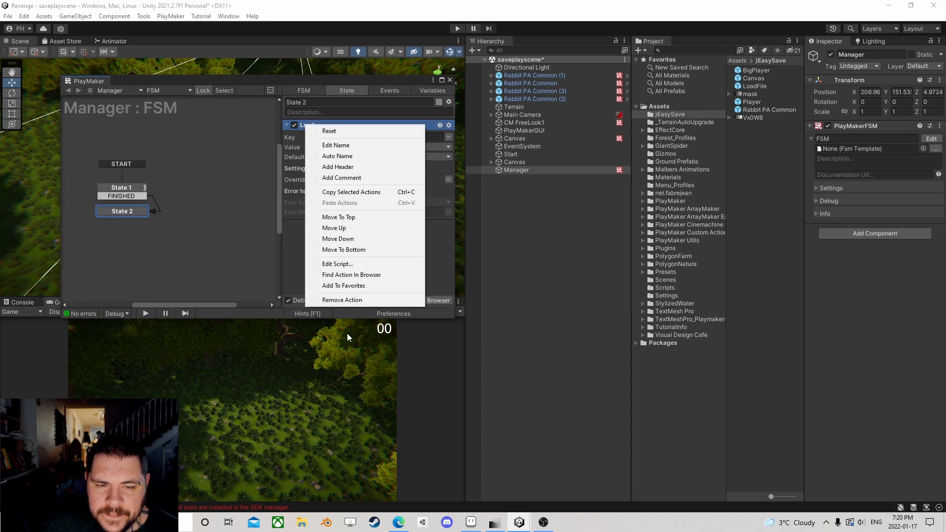
left_click(344, 300)
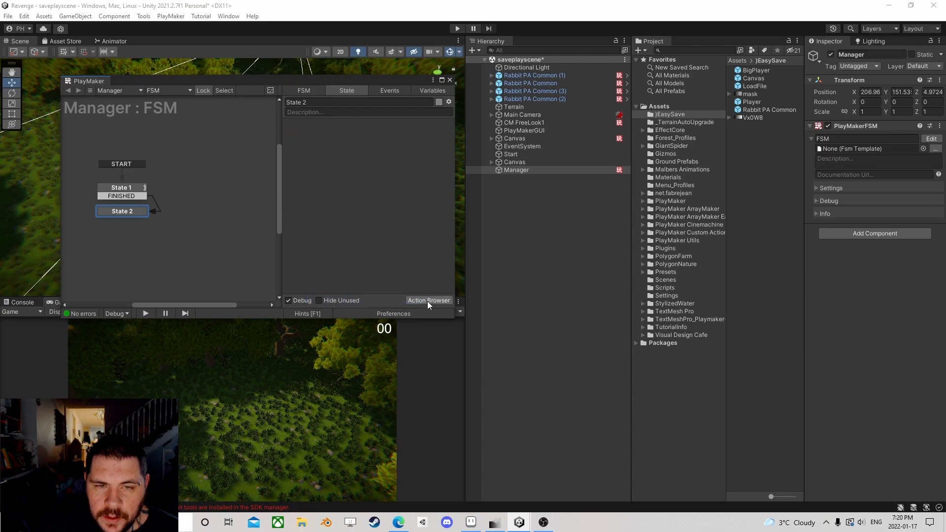
left_click(424, 301)
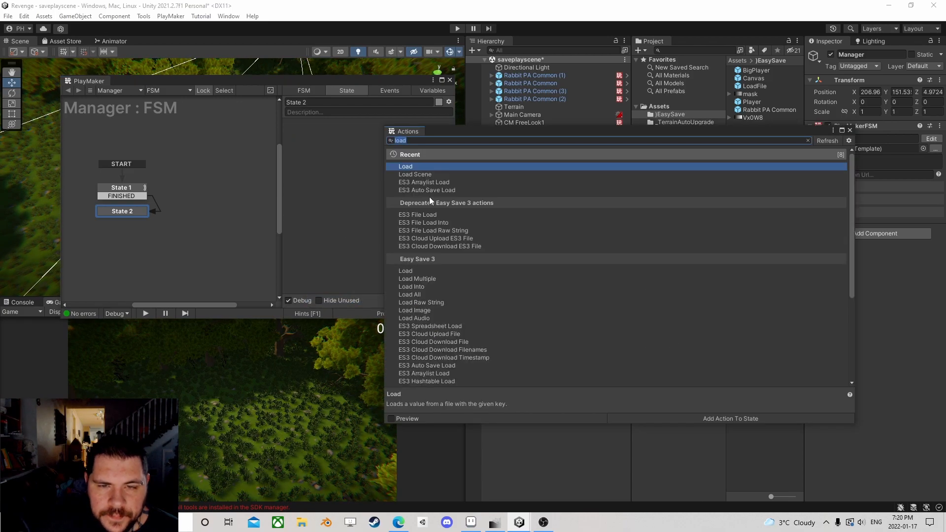
double_click(415, 295)
left_click(849, 131)
Set the Load All action's key to Player and turn off Load Global Variables
left_click(393, 137)
type("Player")
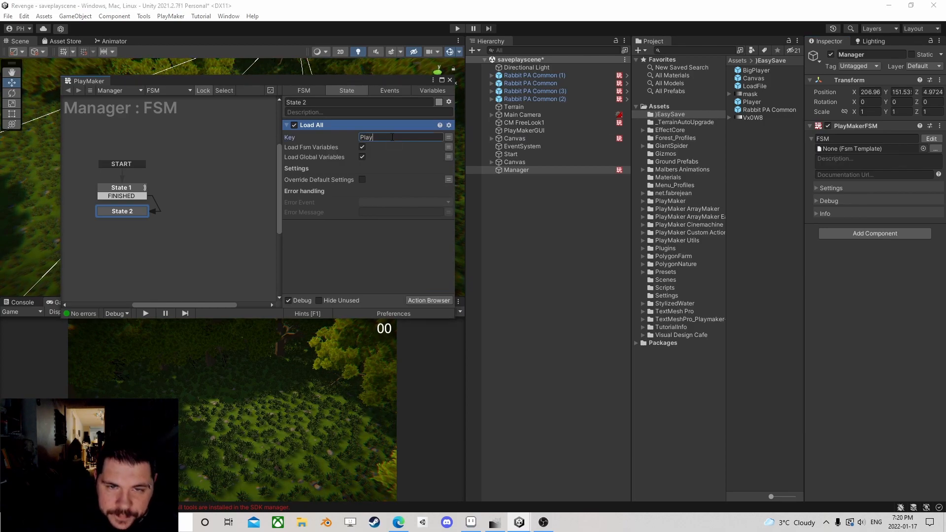
left_click(363, 157)
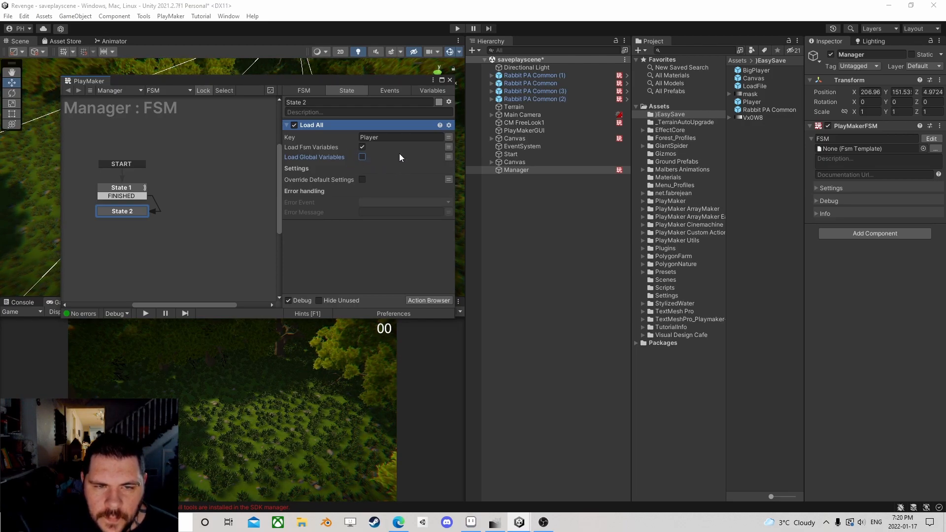
Override the default settings of the Load All action and set its path to the global variable SaveSlot
left_click(361, 179)
left_click(441, 189)
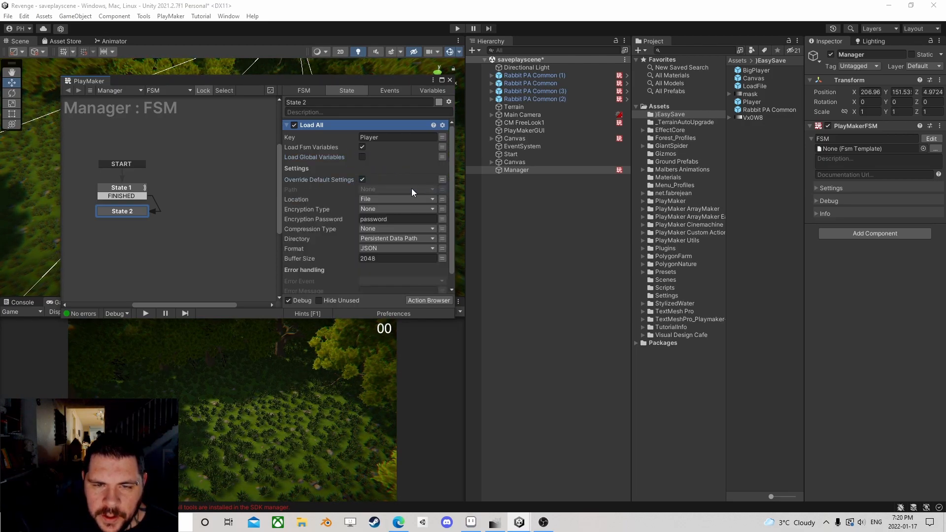
left_click(411, 188)
mouse_move(385, 223)
left_click(495, 223)
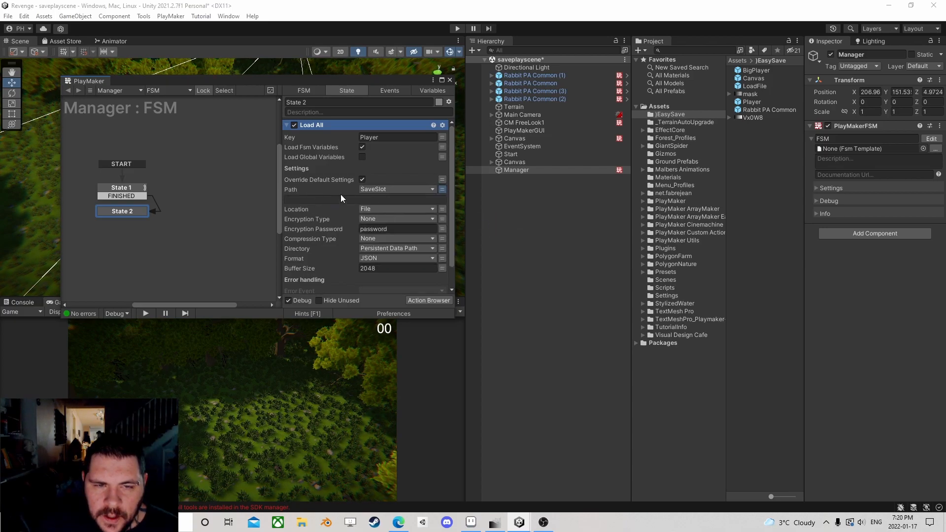
Create a new event named Fail as the error event of the Load All action
scroll(341, 199, "down", 2)
left_click(371, 267)
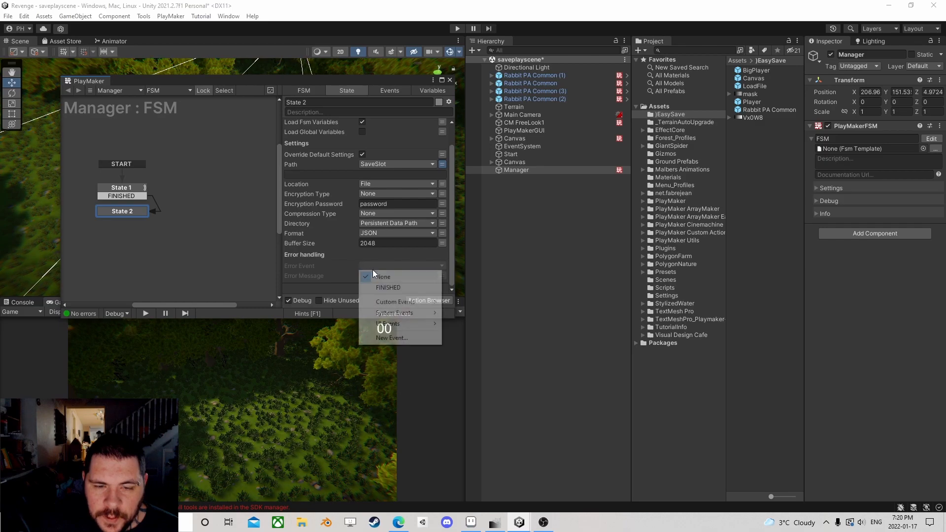
left_click(390, 338)
type("Fail")
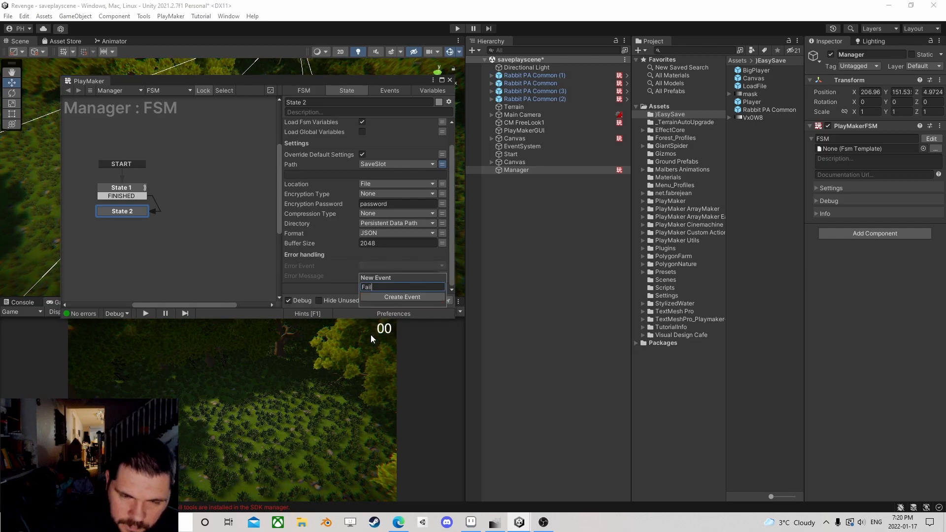
key("Return")
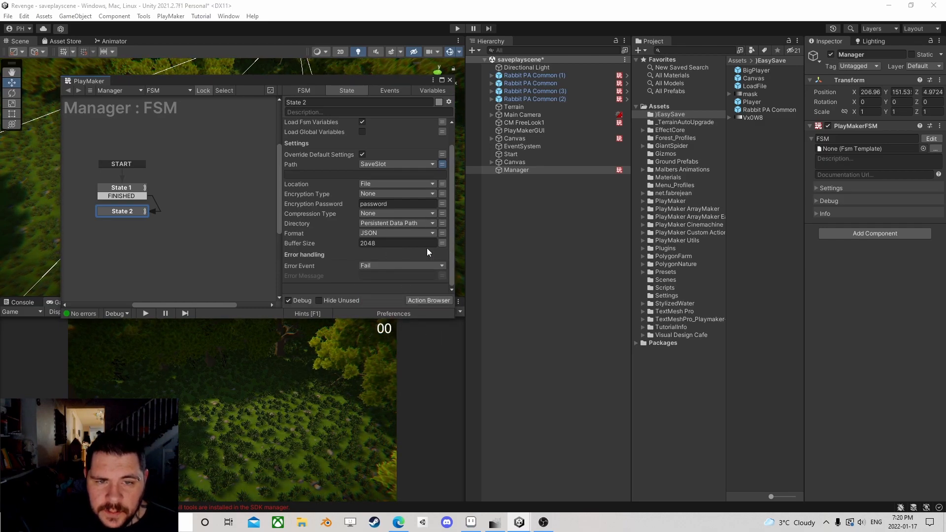
scroll(436, 248, "up", 2)
scroll(342, 251, "down", 2)
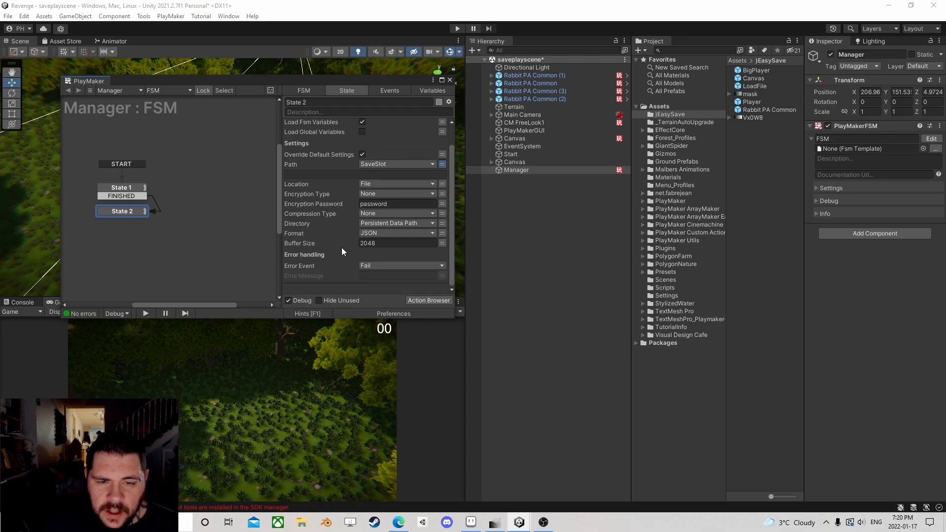
scroll(359, 229, "up", 2)
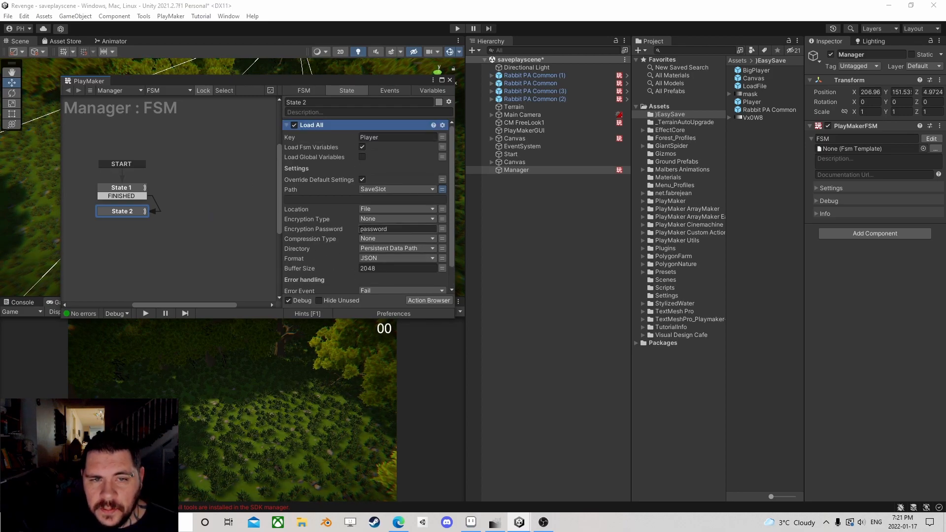
scroll(364, 217, "down", 2)
scroll(363, 217, "up", 2)
scroll(363, 217, "down", 2)
Add a Fail transition and a FINISHED transition to State 2
right_click(129, 212)
mouse_move(162, 219)
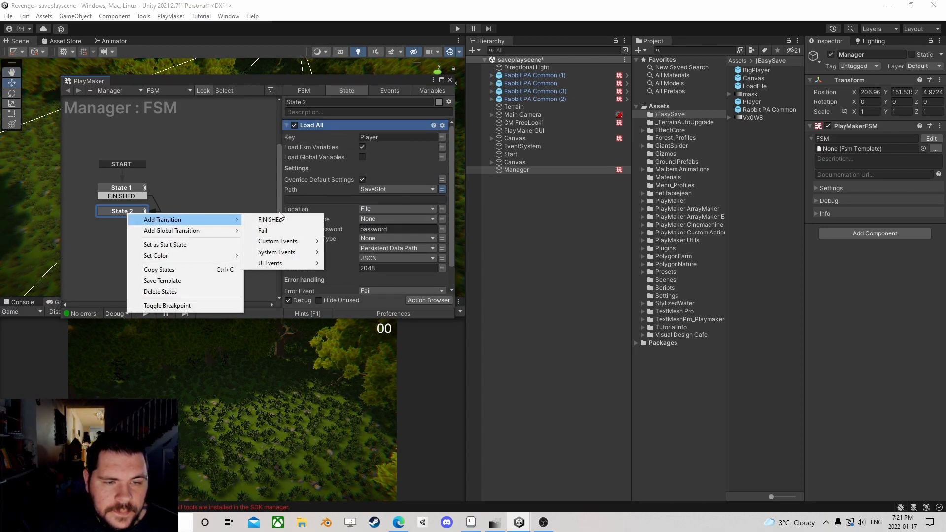
left_click(266, 231)
right_click(131, 210)
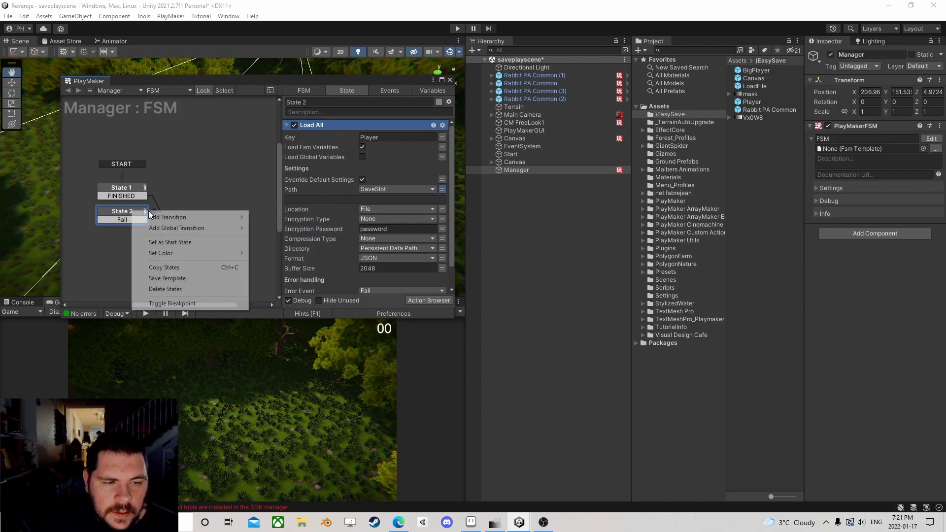
left_click(284, 215)
Lead State 2's FINISHED transition to a new state beneath it and its Fail transition to a new state beside it
left_click_drag(132, 228, 115, 251, "ctrl")
left_click(127, 218)
left_click_drag(128, 218, 210, 220, "ctrl")
Rename the state reached through Fail as New Game and the one reached through FINISHED as Load Game
left_click(311, 102)
type("New Game")
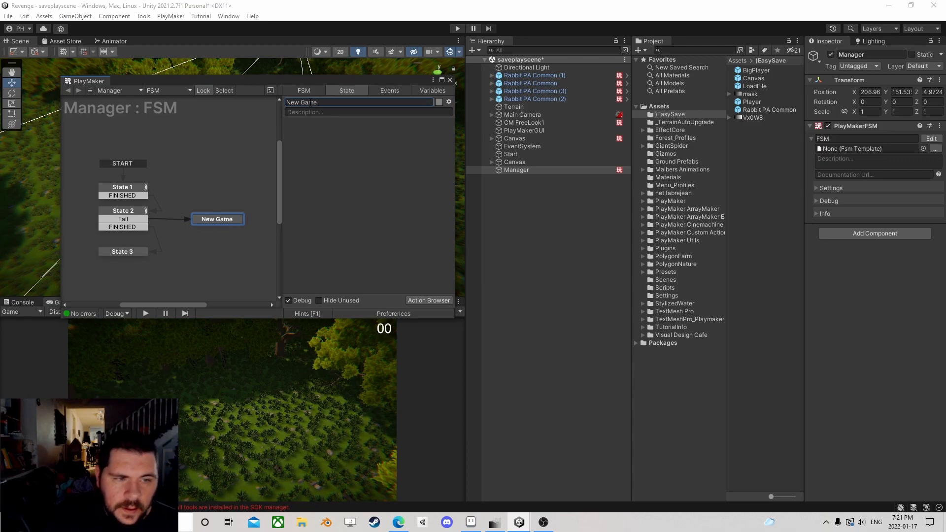
left_click(123, 250)
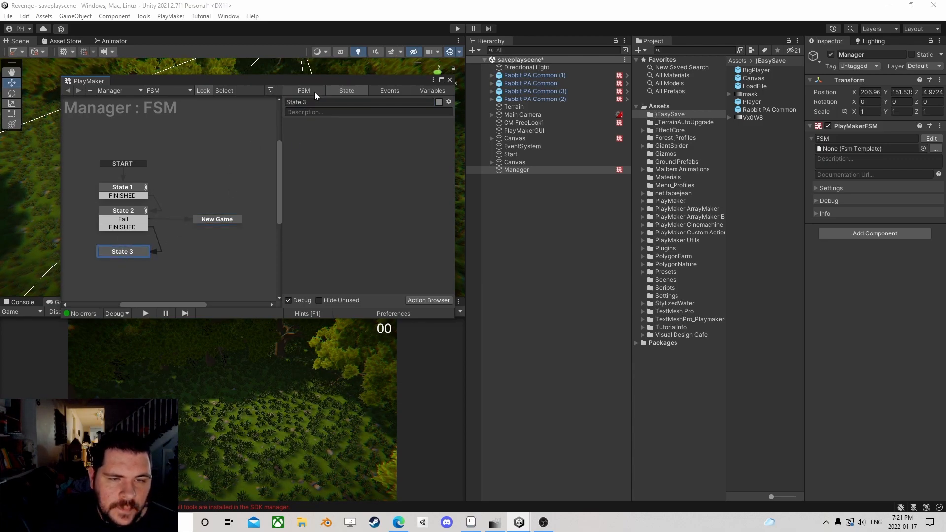
left_click(316, 102)
type("Load")
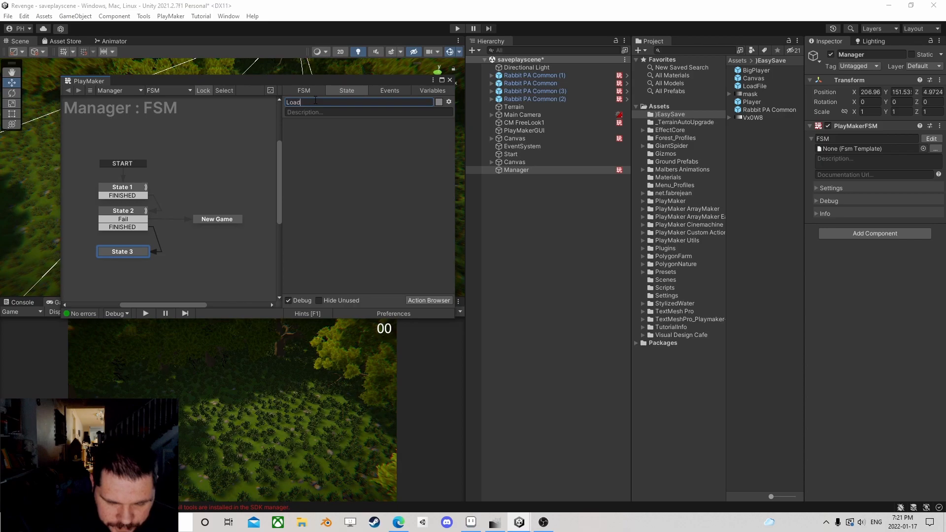
type(" Game")
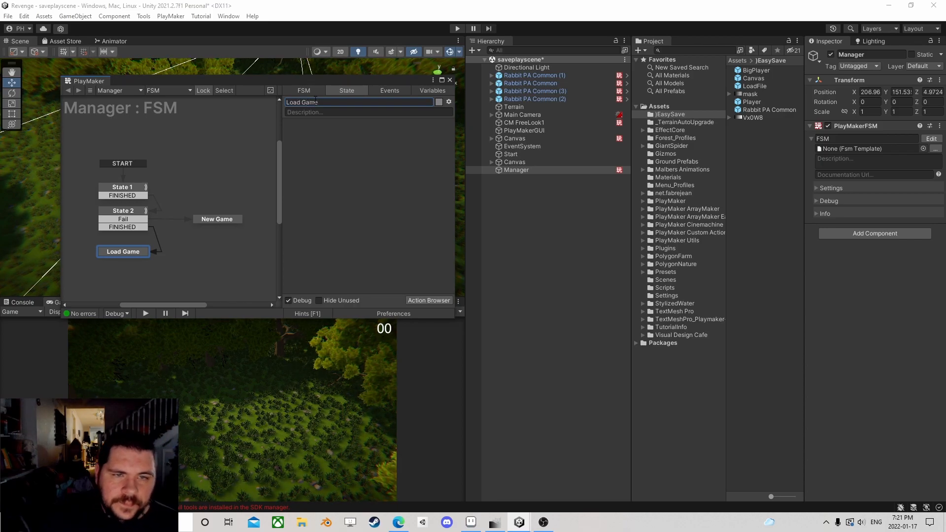
Move the New Game state slightly closer to State 2 and add the Easy Save 3 Load action to it
left_click(214, 222)
left_click_drag(214, 219, 207, 217)
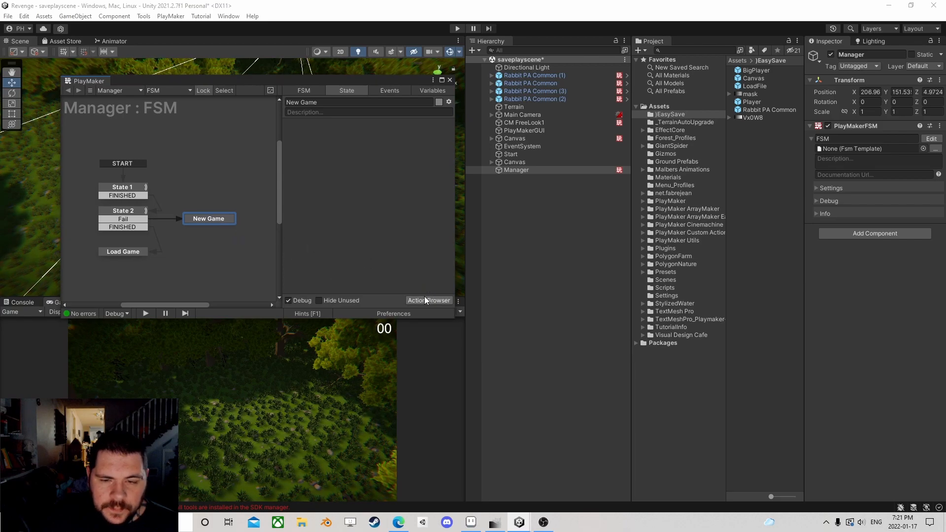
left_click(427, 300)
double_click(424, 174)
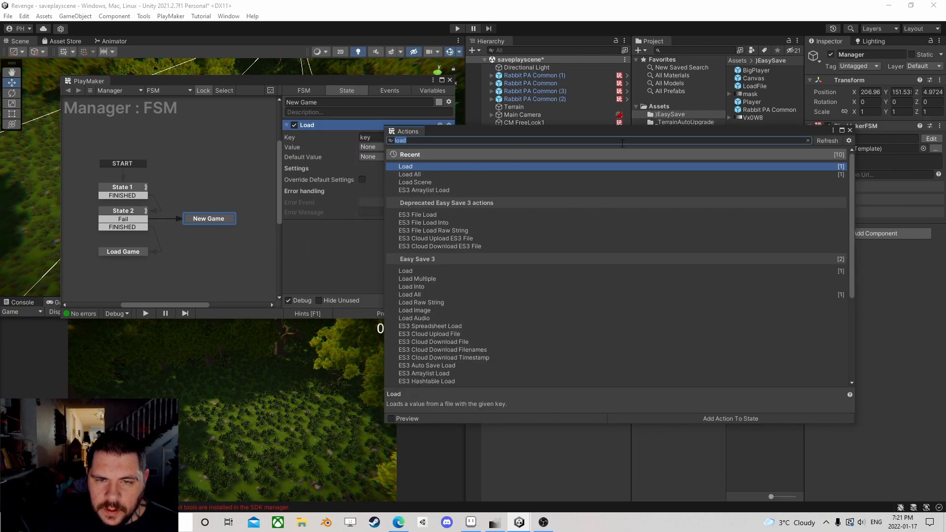
left_click(850, 129)
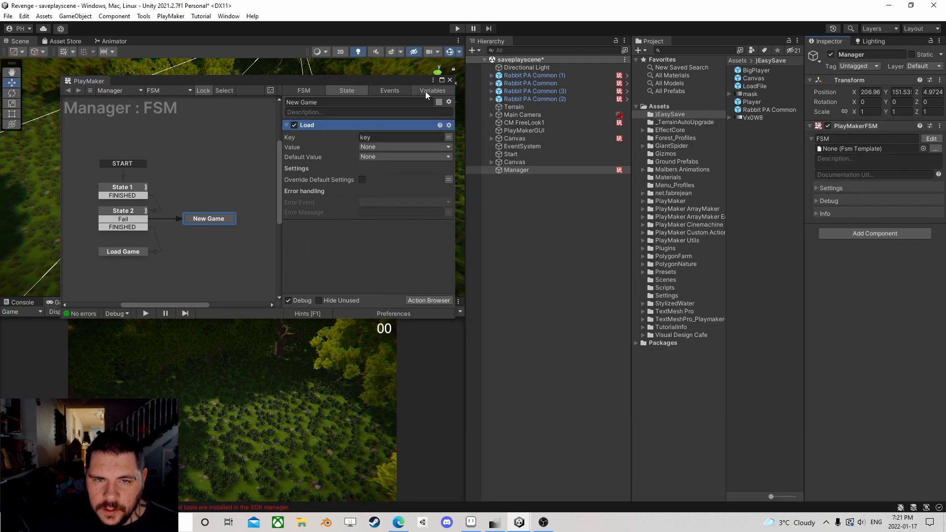
Set the New Game Load action's key to CharacterSelect, copied from the variable's name, and its value to the CharacterSelect variable
left_click(426, 92)
left_click(326, 123)
left_click(348, 251)
key("ctrl+c")
left_click(354, 93)
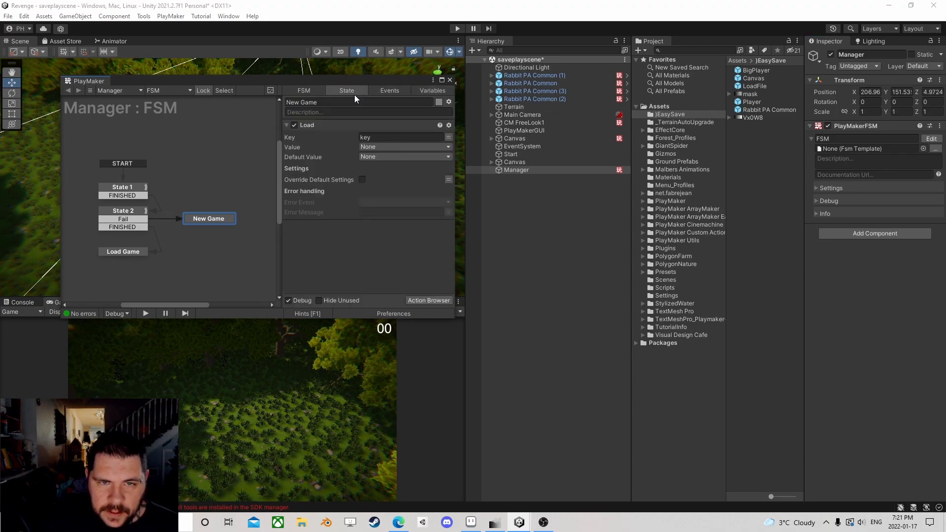
left_click(387, 138)
key("ctrl+v")
left_click(383, 147)
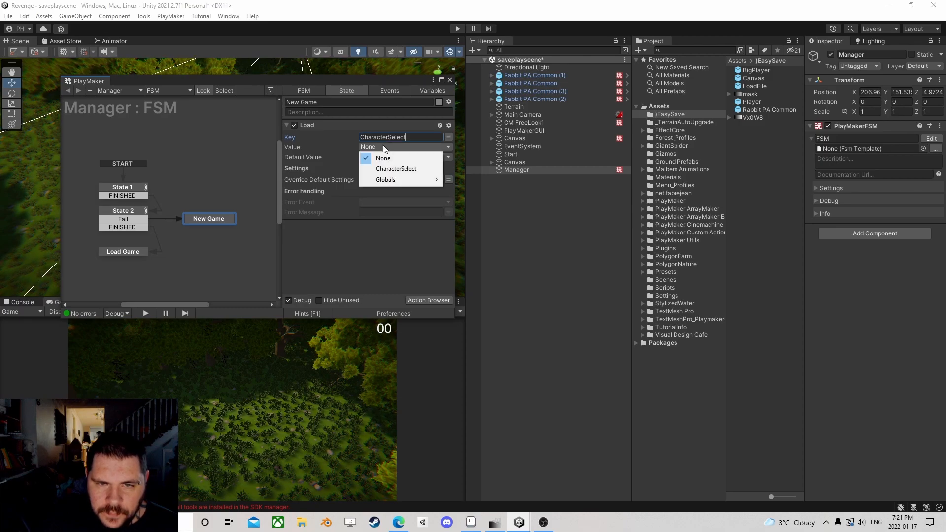
left_click(390, 168)
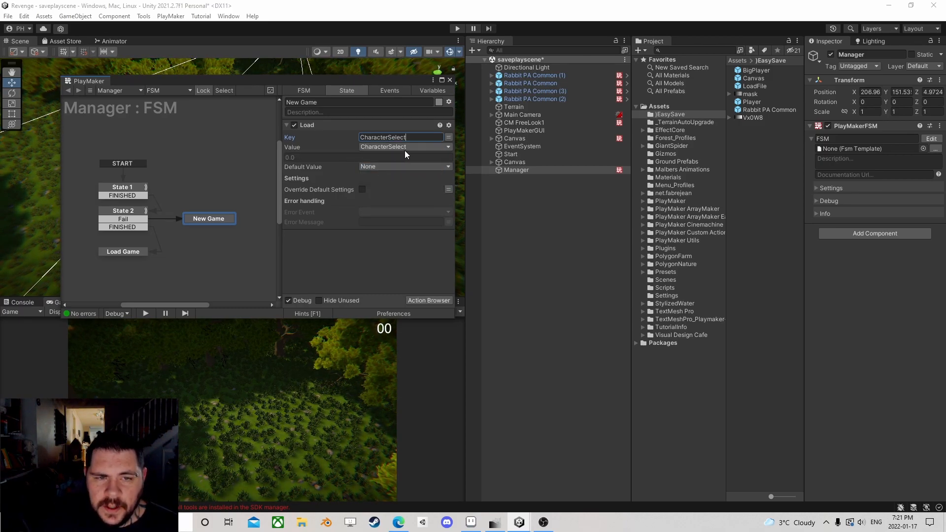
Override the default settings of New Game's Load action, using the global variable SaveSlot as path and Fail as error event
left_click(362, 190)
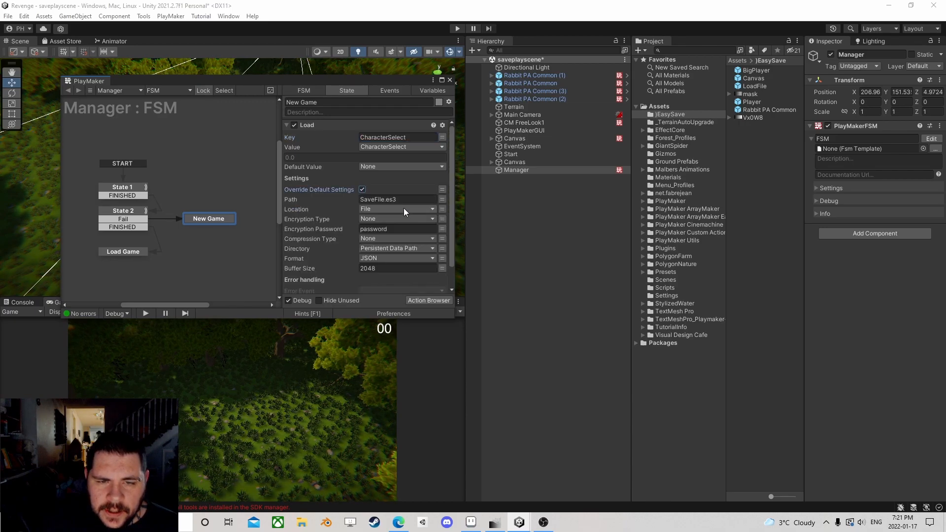
left_click(389, 202)
mouse_move(399, 231)
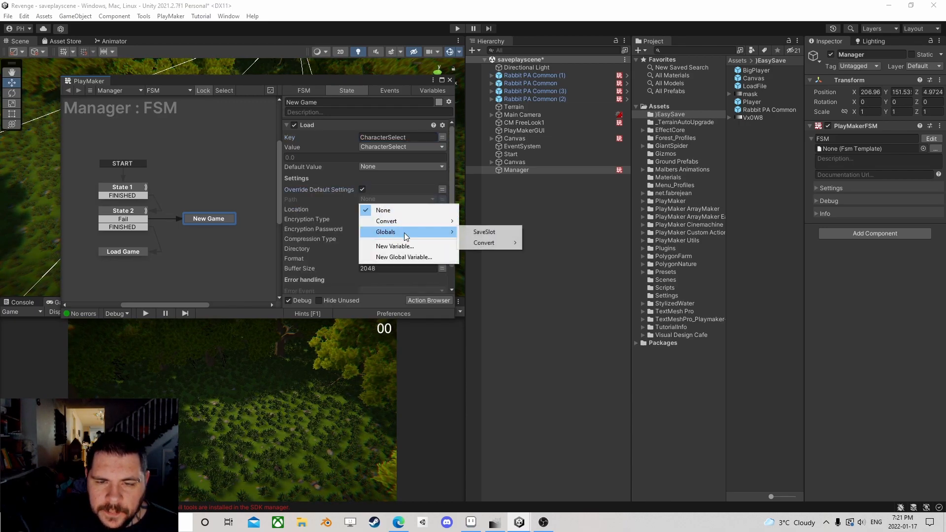
left_click(481, 230)
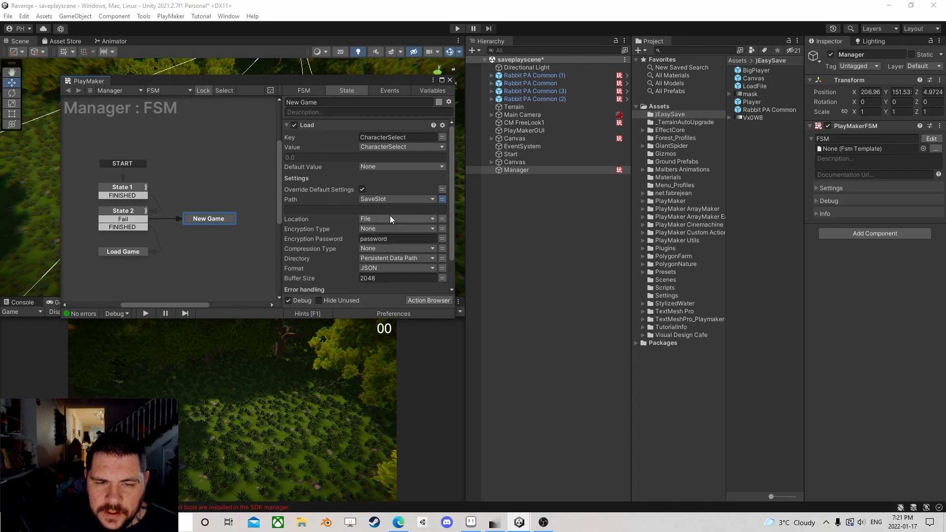
scroll(354, 232, "down", 3)
left_click(369, 268)
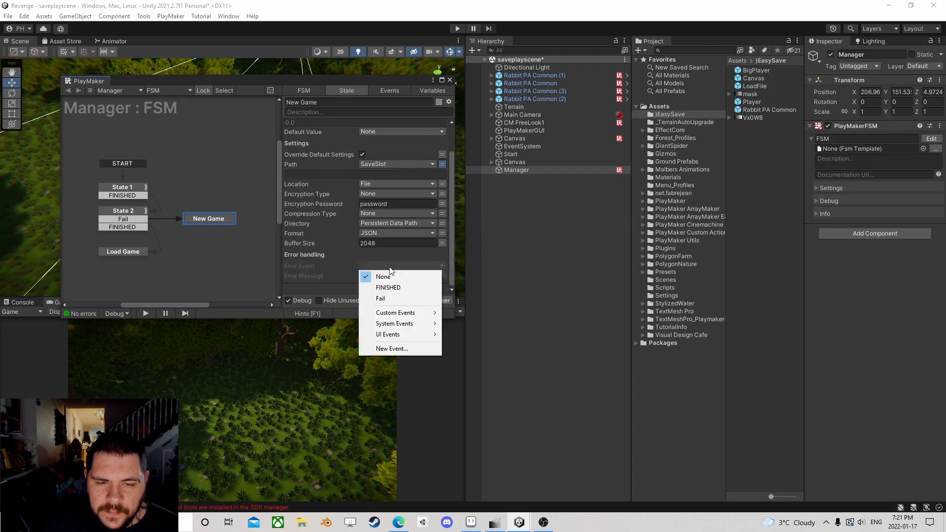
left_click(380, 298)
Add a Fail transition to New Game and lead it to a new state placed up and to its right
right_click(215, 220)
mouse_move(231, 224)
left_click(340, 232)
left_click_drag(215, 228, 166, 235)
left_click_drag(226, 188, 211, 179)
Add a FINISHED transition to New Game and lead it to another new state beside it
left_click(157, 214)
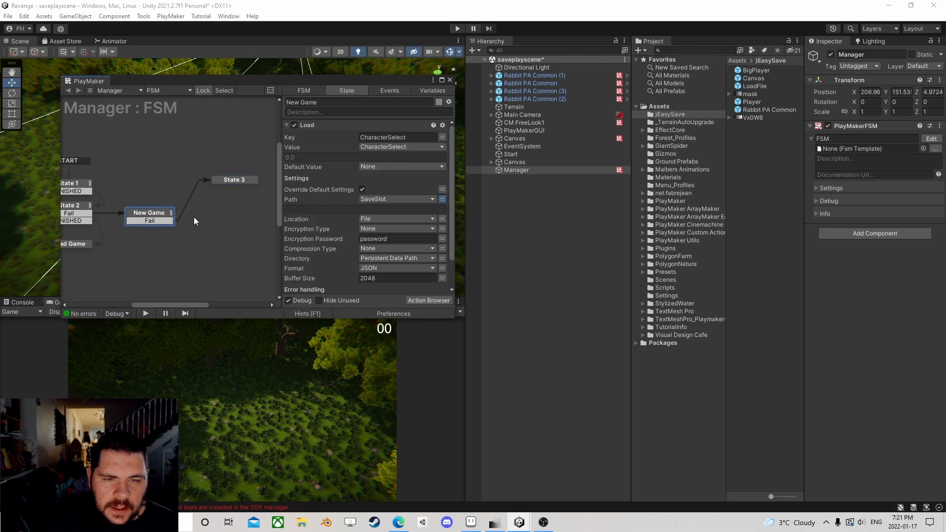
left_click(148, 214, "ctrl")
left_click_drag(156, 227, 209, 226)
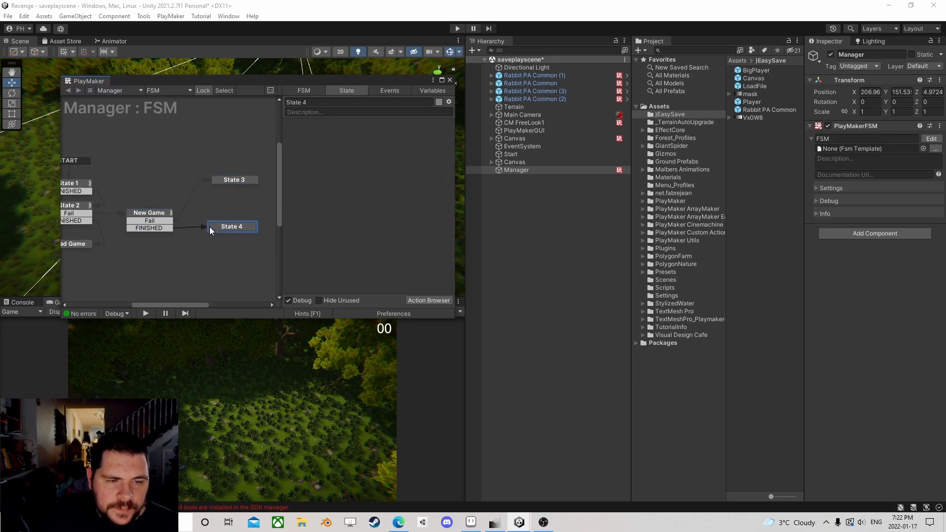
Create a new FSM variable of type Array named Characters
left_click(432, 90)
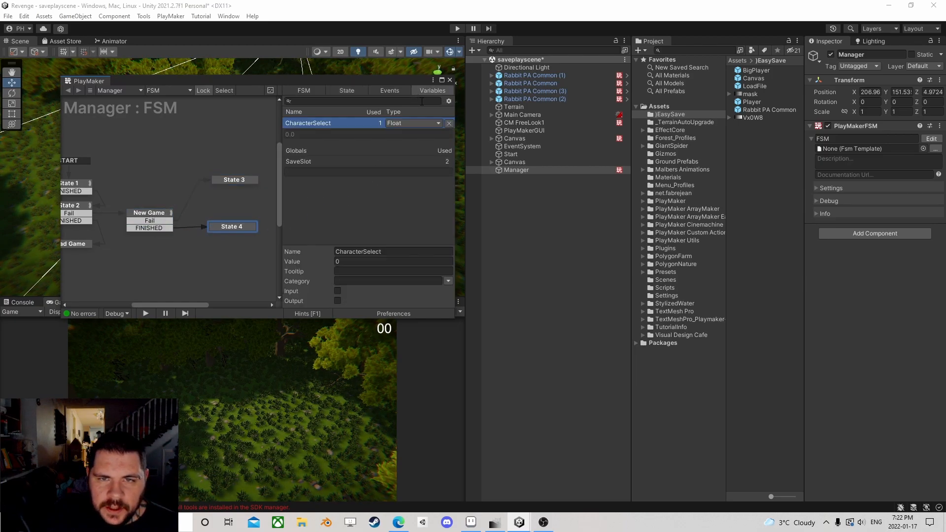
left_click(356, 193)
left_click(368, 300)
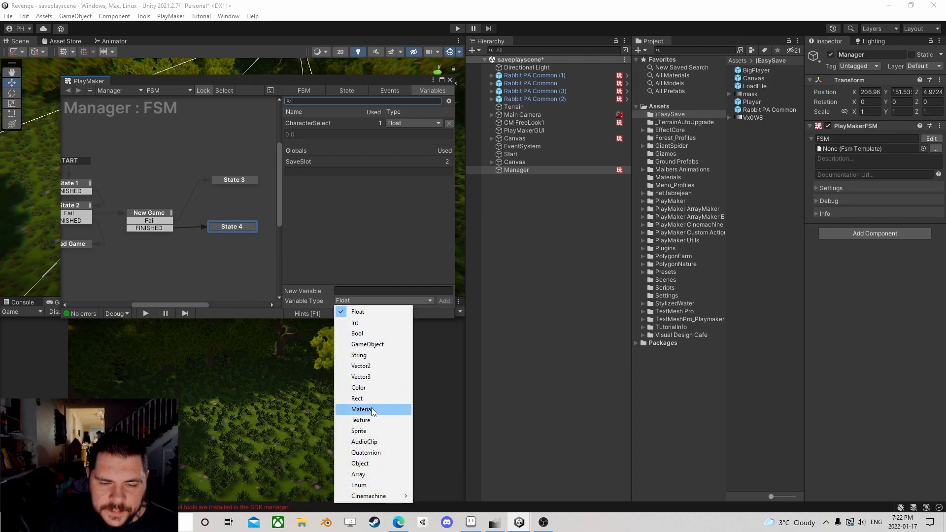
left_click(358, 474)
left_click(358, 290)
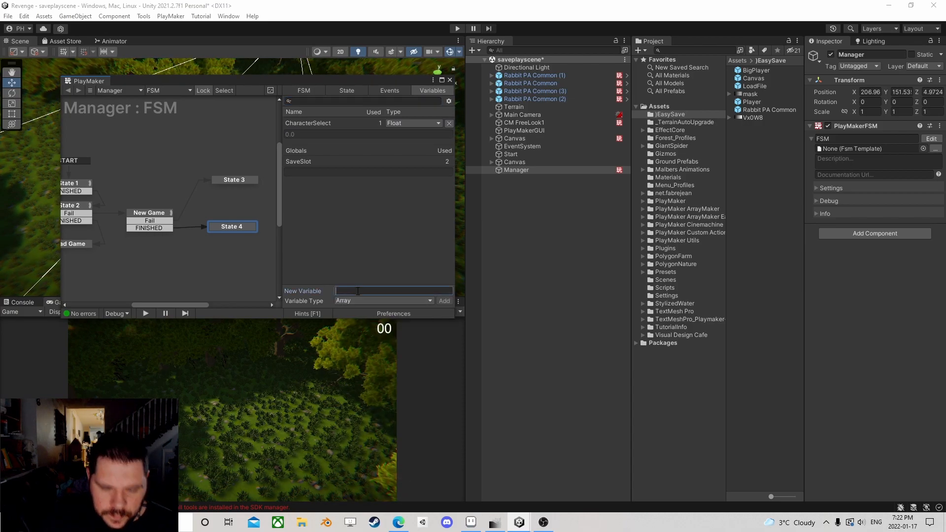
type("Character")
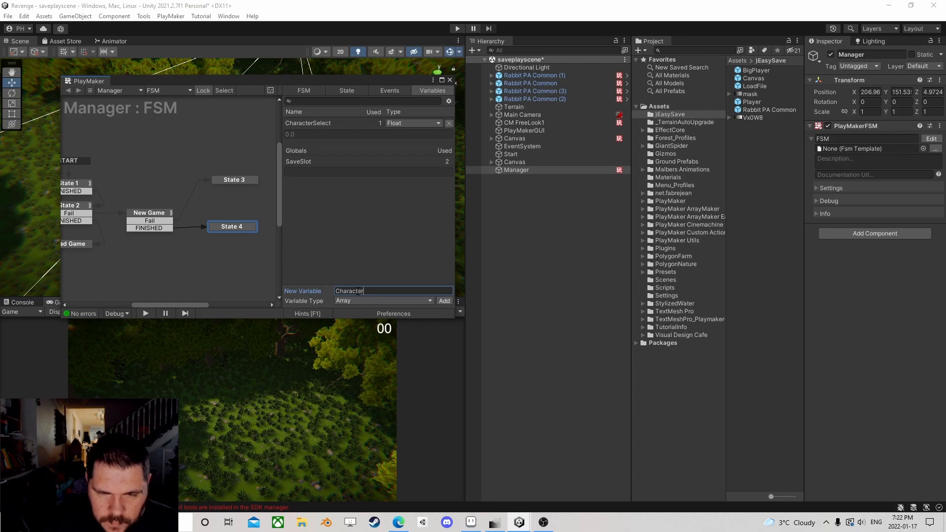
type("s")
key("Return")
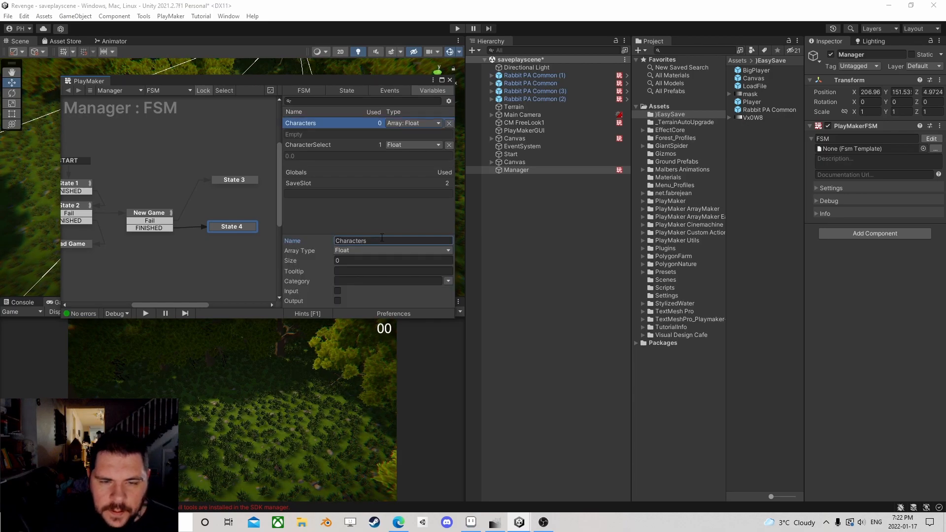
Make the Characters array a GameObject array of size 2, with BigPlayer as element 0 and Player as element 1
left_click(343, 250)
left_click(373, 291)
left_click(395, 259)
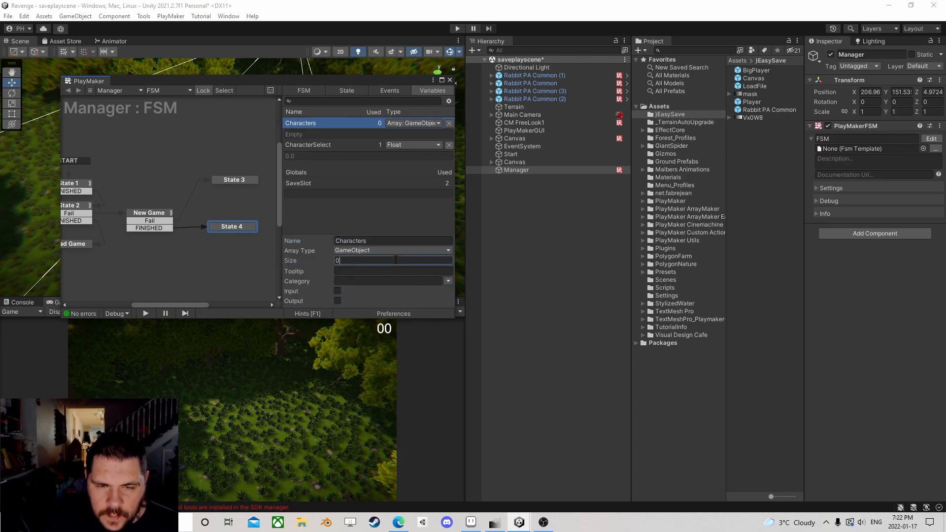
type("2")
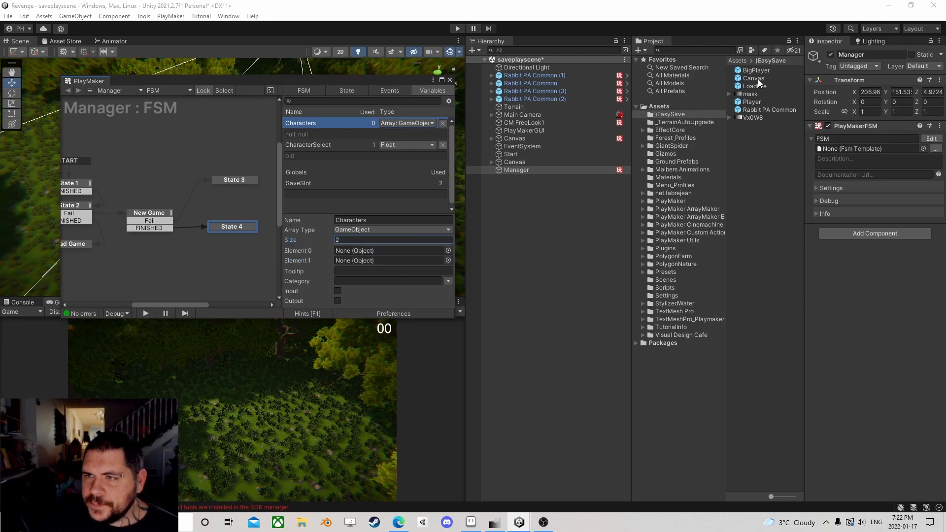
left_click_drag(757, 71, 361, 254)
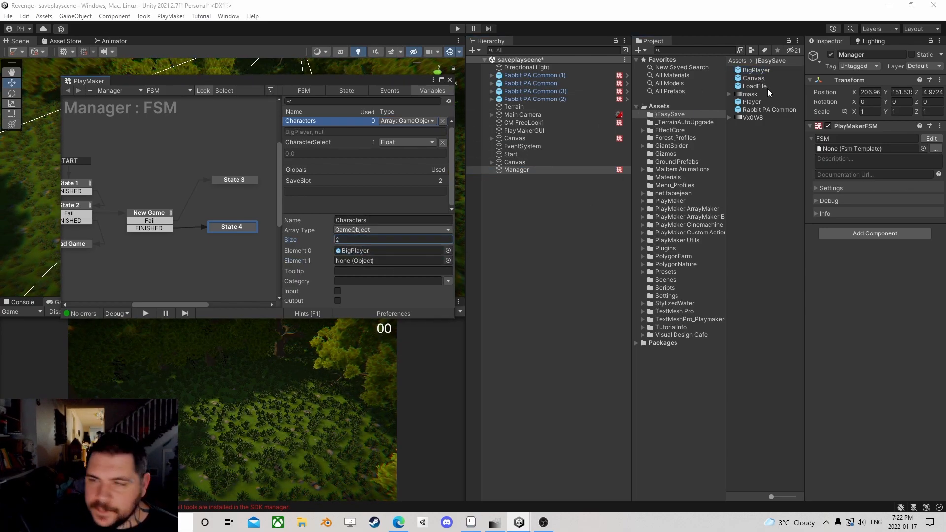
left_click_drag(755, 106, 347, 258)
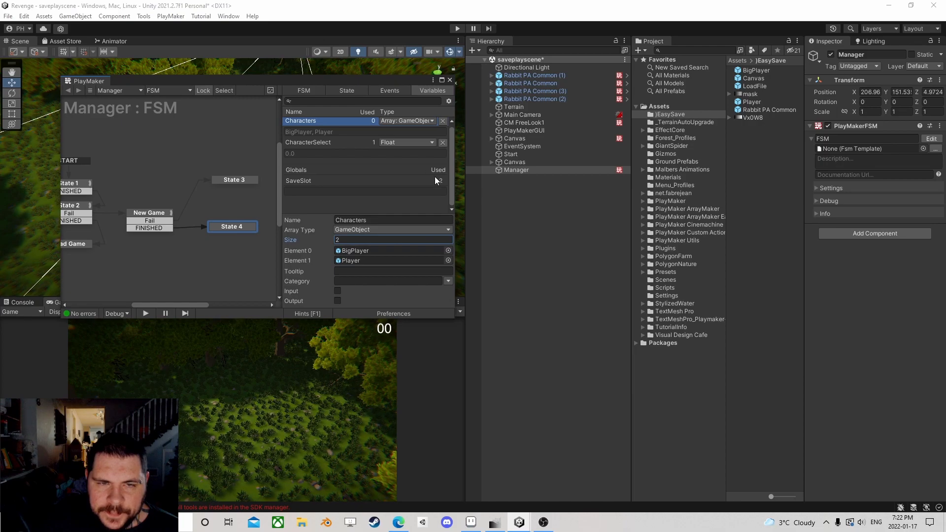
Add an Array Get action to State 4, the state that New Game's FINISHED transition leads to
left_click(156, 217)
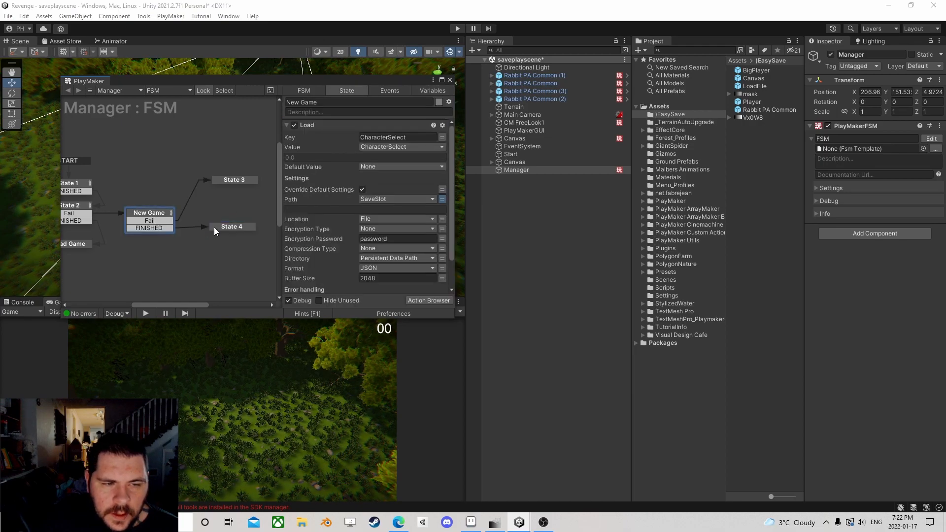
scroll(322, 215, "down", 2)
scroll(402, 186, "up", 2)
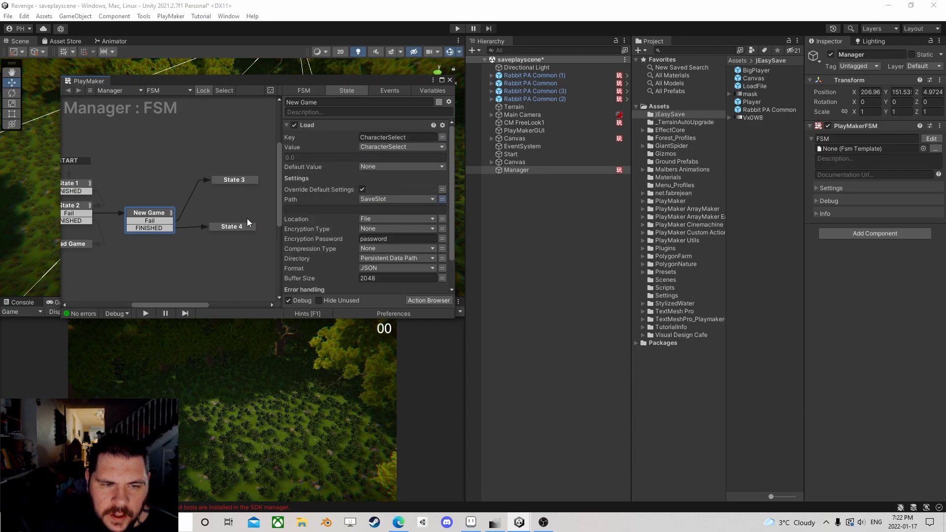
left_click(229, 227)
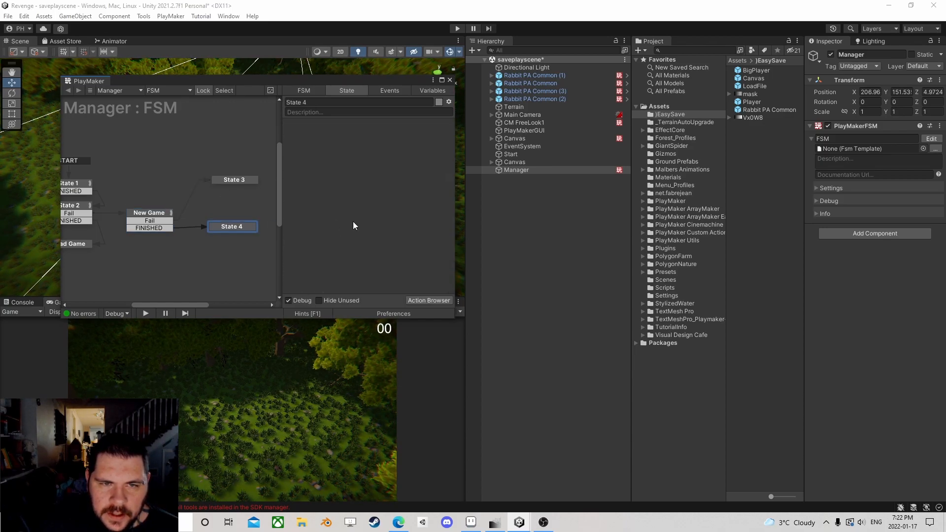
left_click(422, 301)
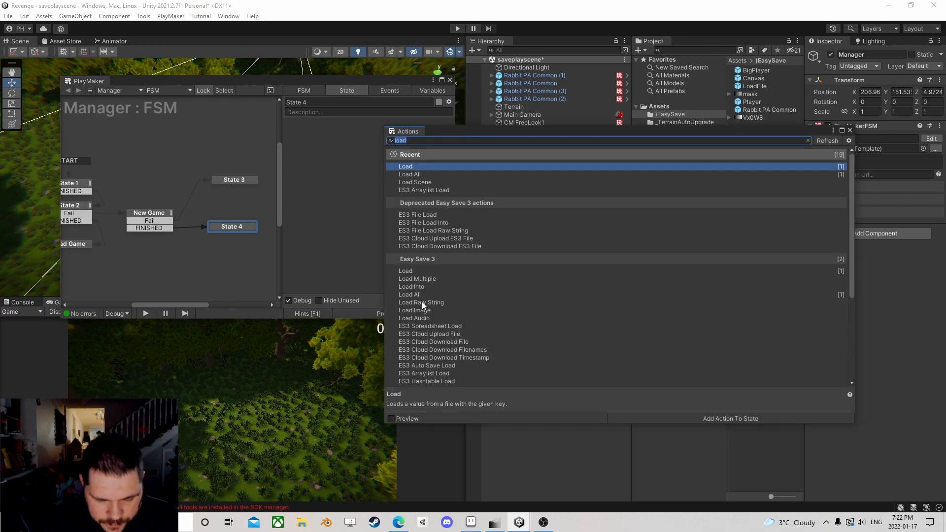
type("array get")
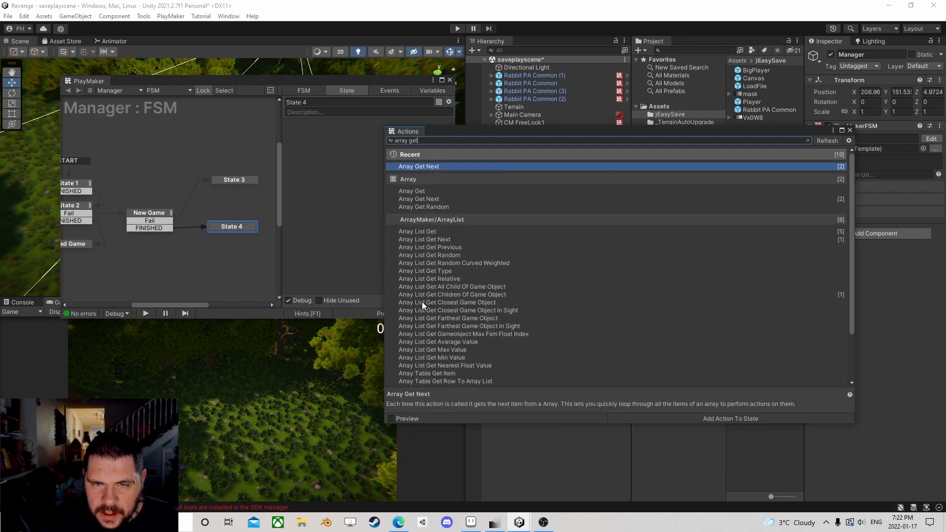
key("Down")
key("Return")
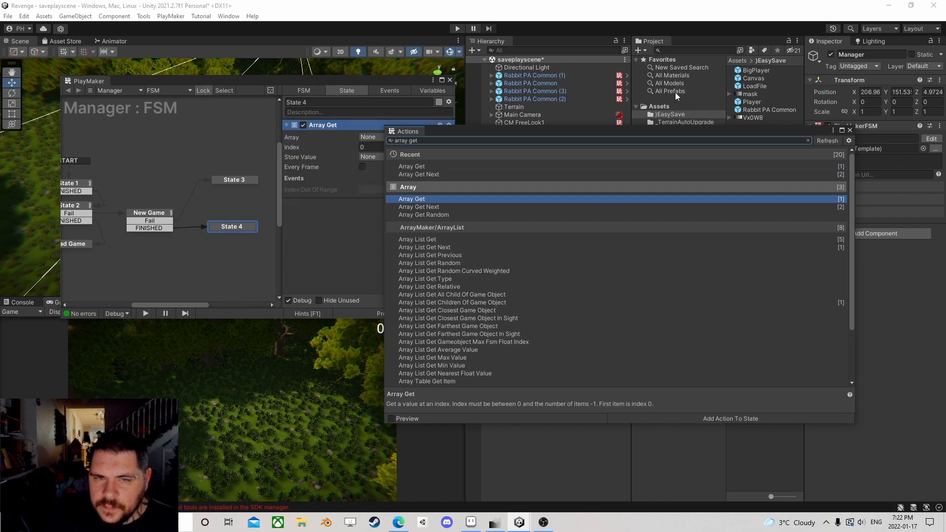
left_click(849, 130)
Set Array Get to read the Characters array at index CharacterSelect and store the value in a new variable SelectedCharacter
left_click(394, 137)
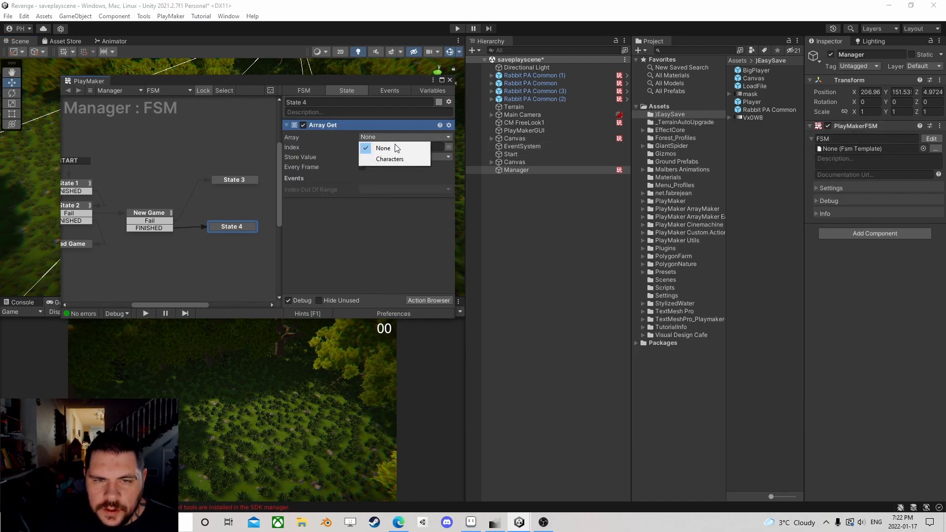
left_click(383, 159)
left_click(448, 156)
left_click(405, 157)
mouse_move(433, 179)
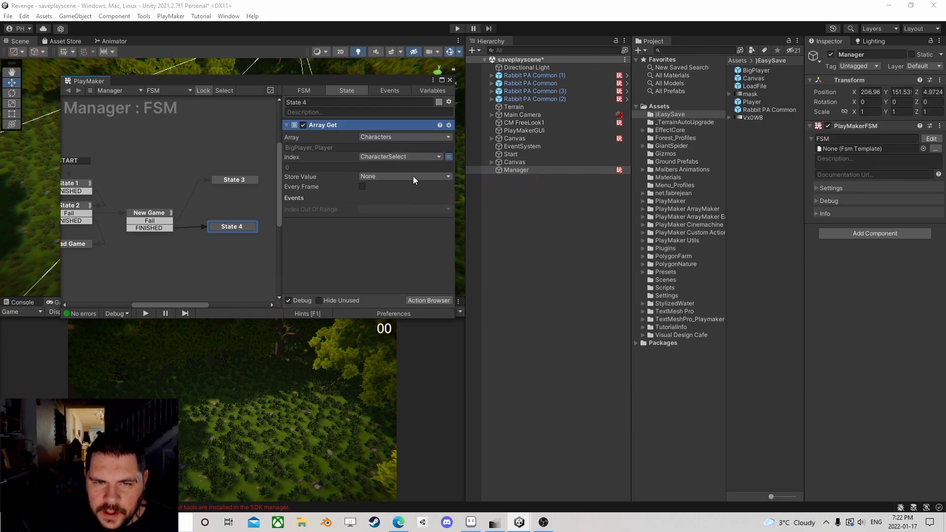
left_click(370, 177)
left_click(389, 214)
type("Sele")
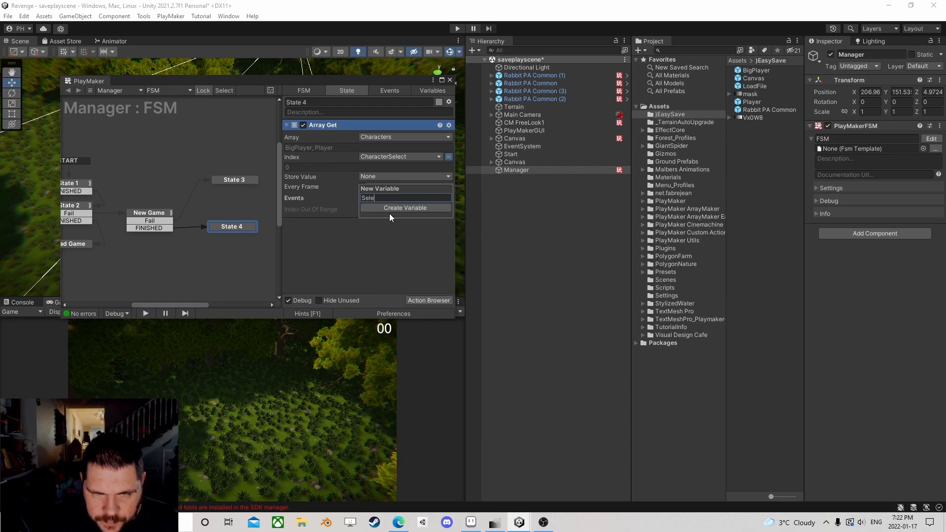
type("ctedCharacter")
key("Return")
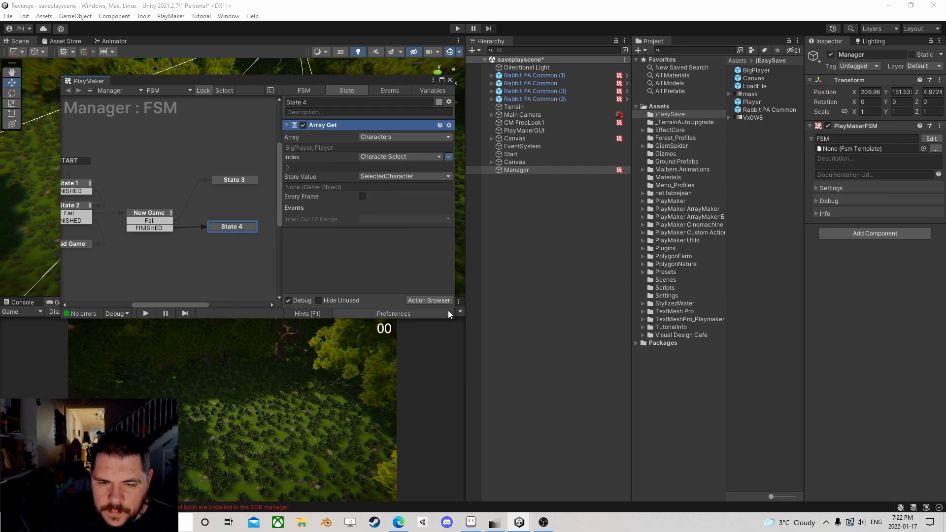
Add a Create Object action to State 4 and move it below the Array Get action
left_click(427, 300)
type("crea")
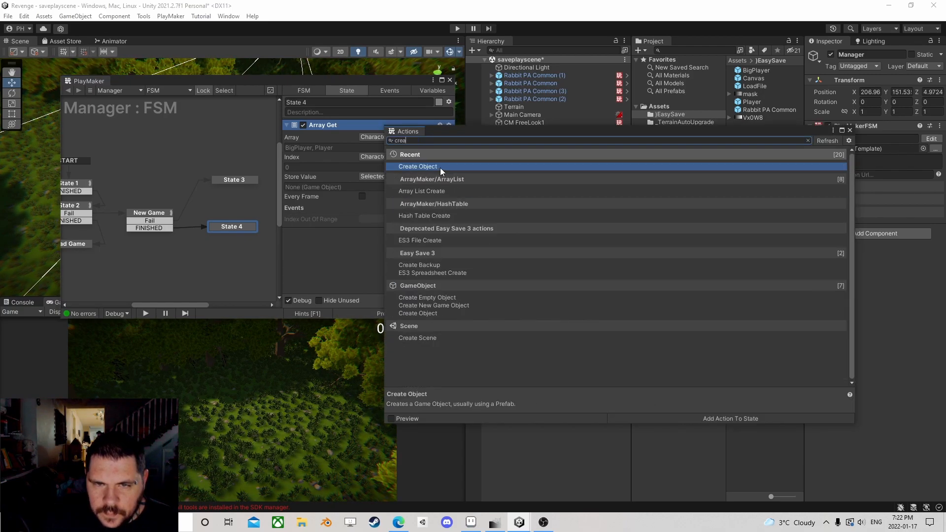
double_click(439, 168)
left_click(849, 131)
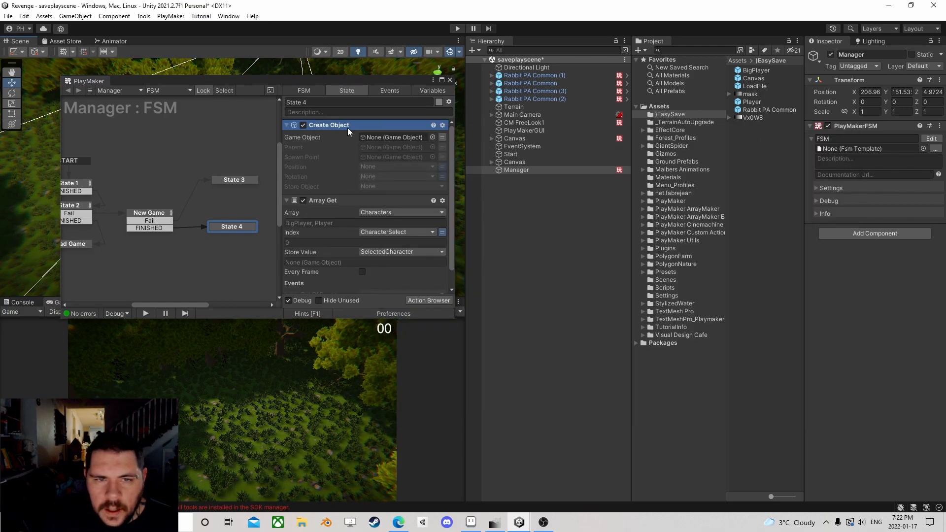
right_click(350, 127)
left_click(359, 238)
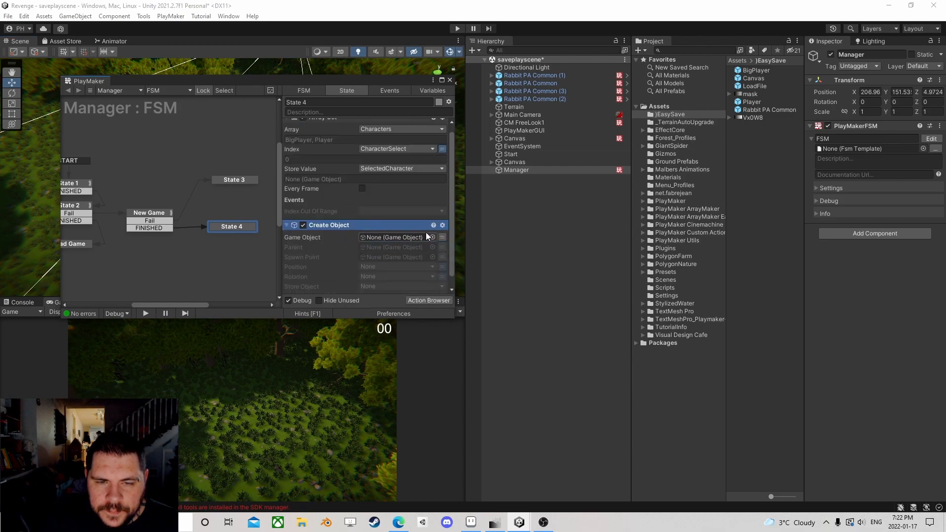
Set Create Object's game object to the SelectedCharacter variable, its parent to the variable option None, and its spawn point to the Start object
left_click(441, 236)
left_click(398, 237)
left_click(387, 259)
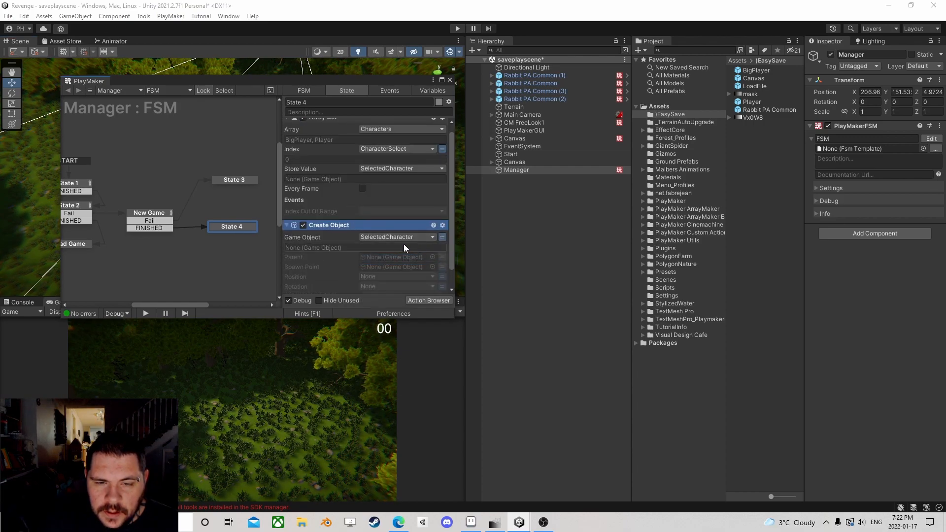
left_click(437, 255)
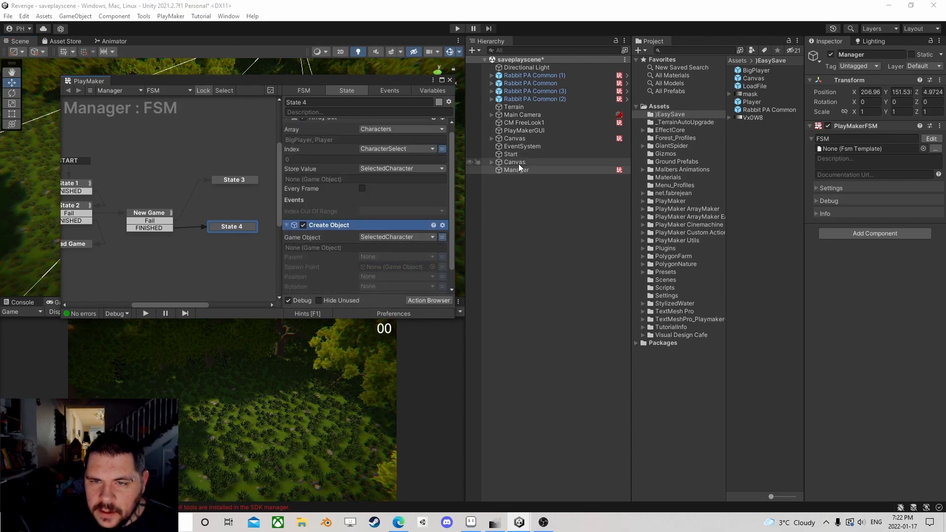
left_click_drag(512, 155, 395, 266)
scroll(388, 271, "down", 1)
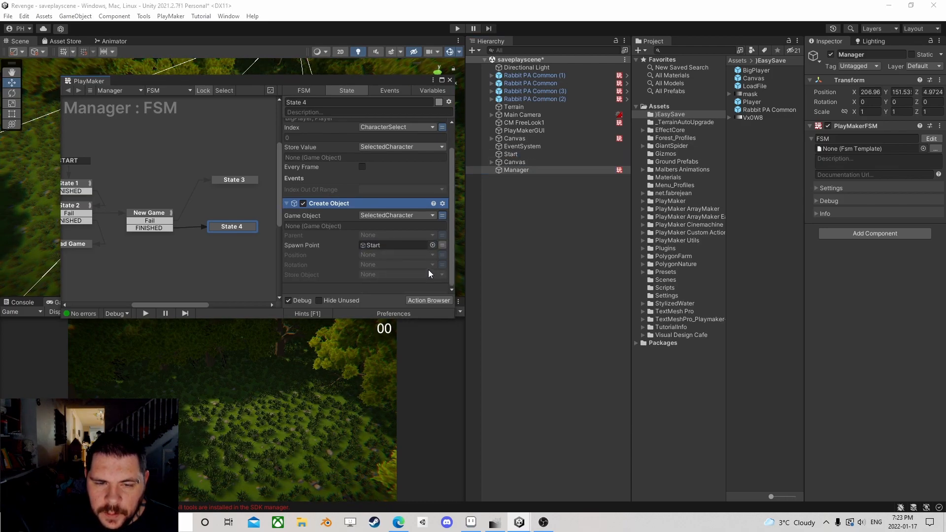
scroll(310, 191, "up", 1)
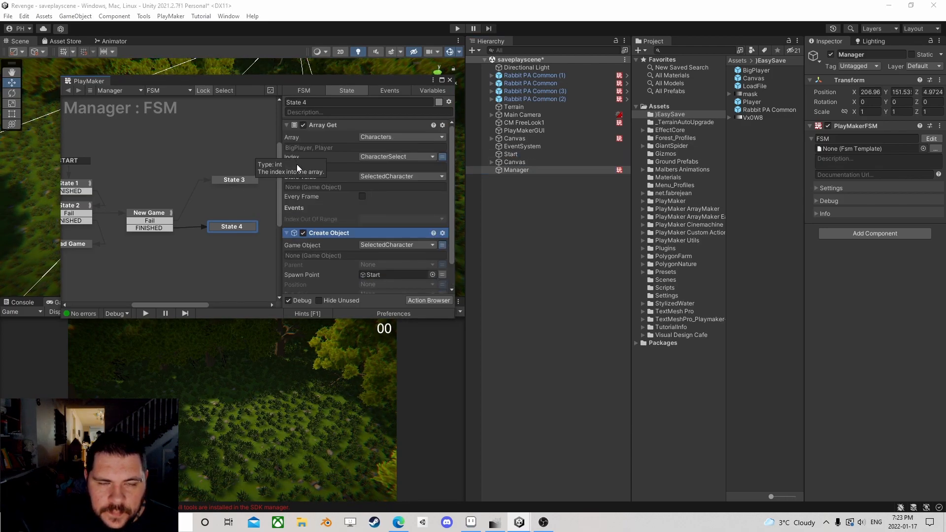
Shift State 4 slightly away from New Game, close the PlayMaker editor and save the scene
left_click_drag(222, 235, 232, 230)
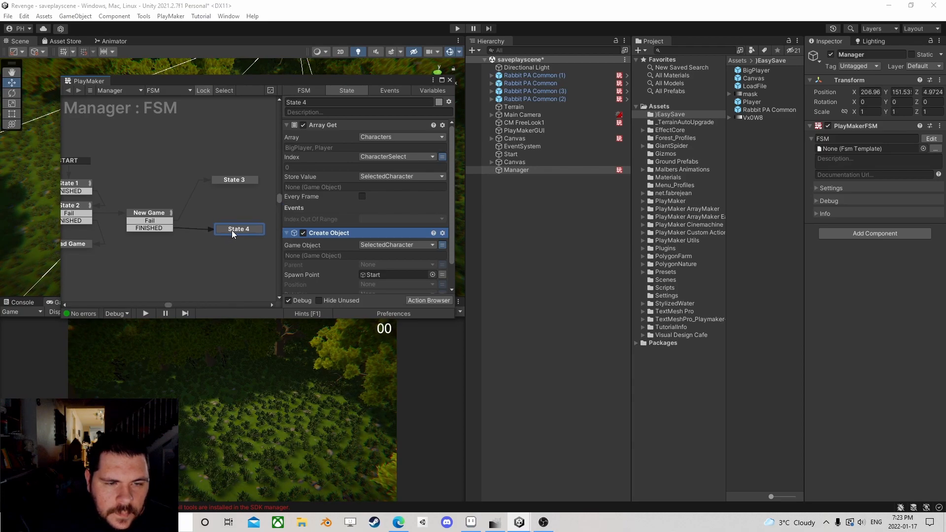
middle_click_drag(144, 233, 210, 206)
left_click(157, 215)
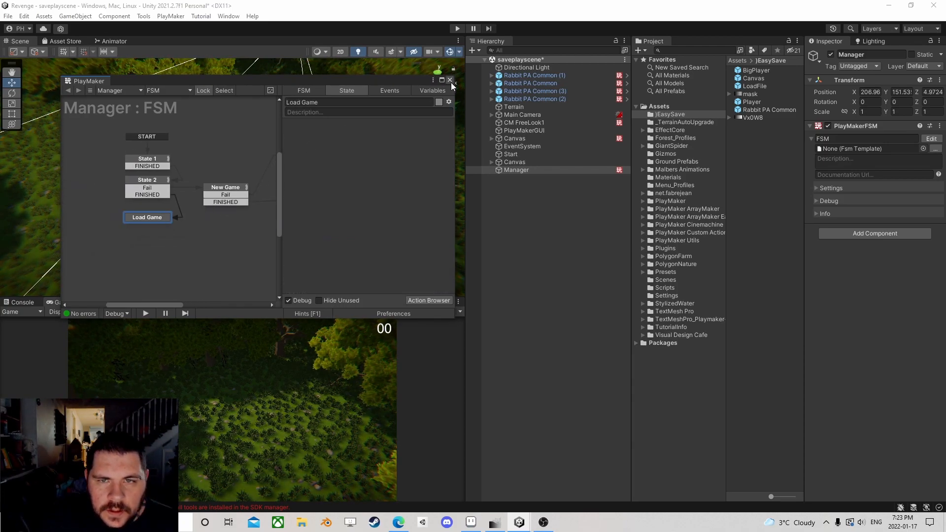
left_click(449, 80)
left_click(8, 15)
left_click(22, 63)
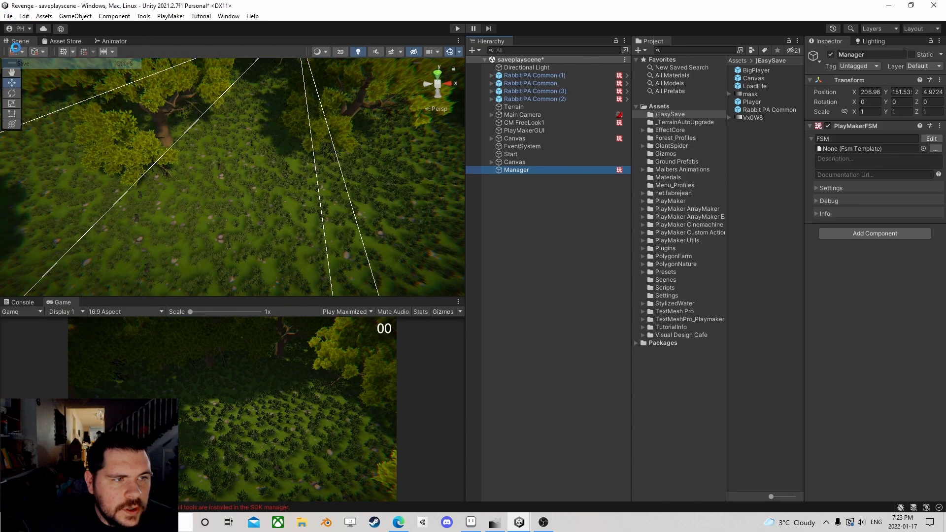
left_click(8, 16)
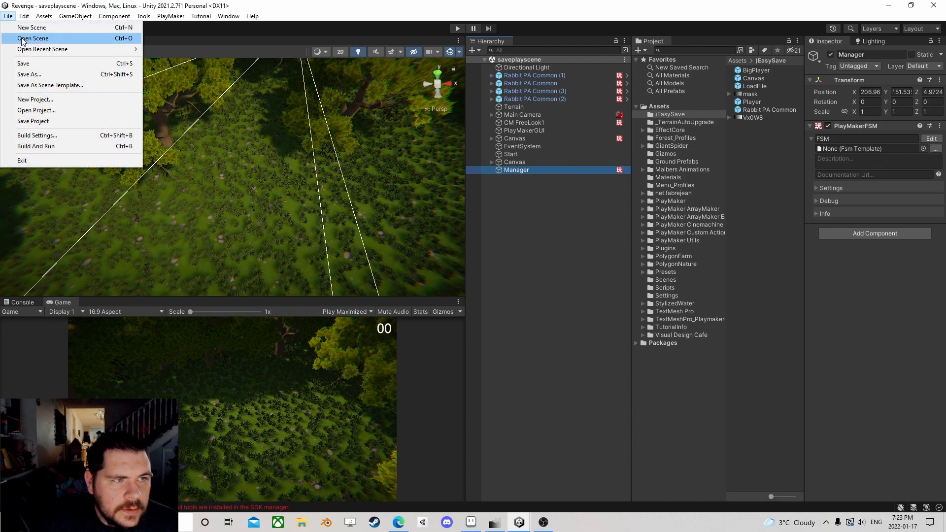
left_click(432, 6)
Test-run the scene, pause it to examine the Manager FSM's active state and the New Game branch, and stop the run
left_click(453, 28)
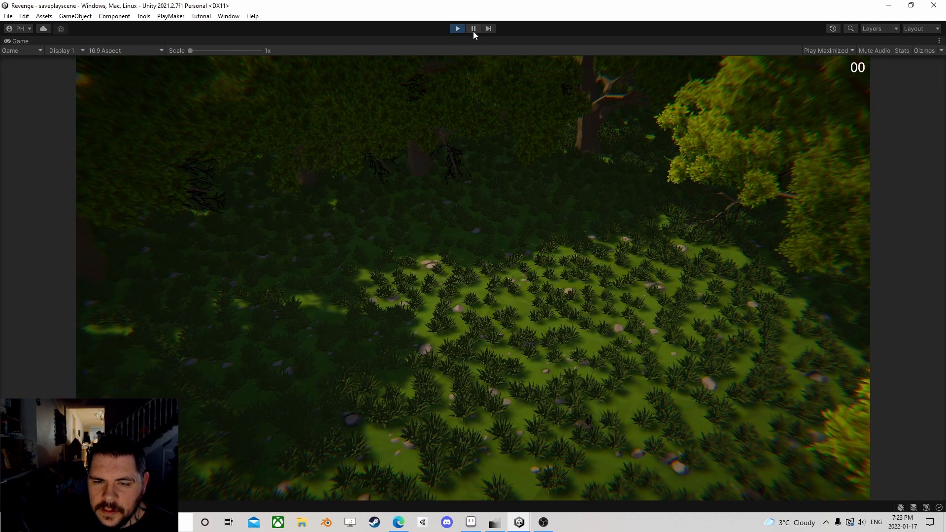
left_click(473, 31)
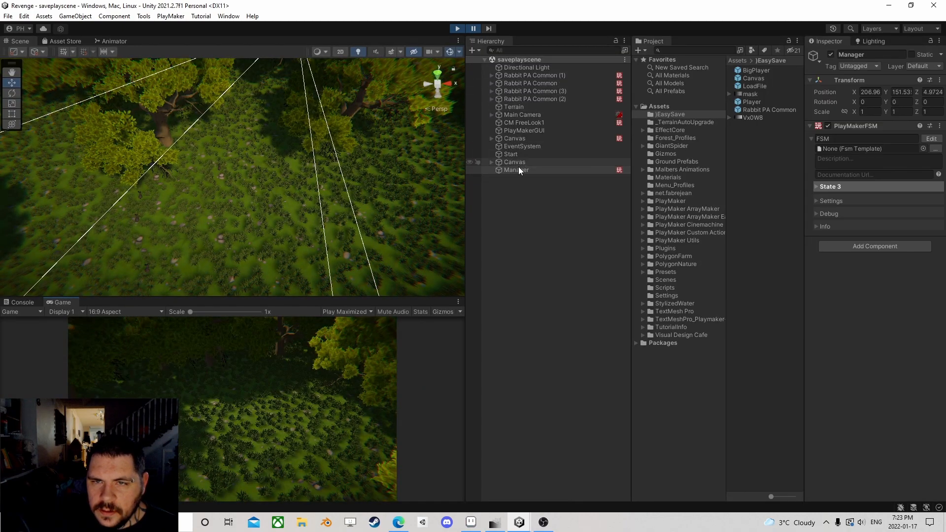
left_click(931, 138)
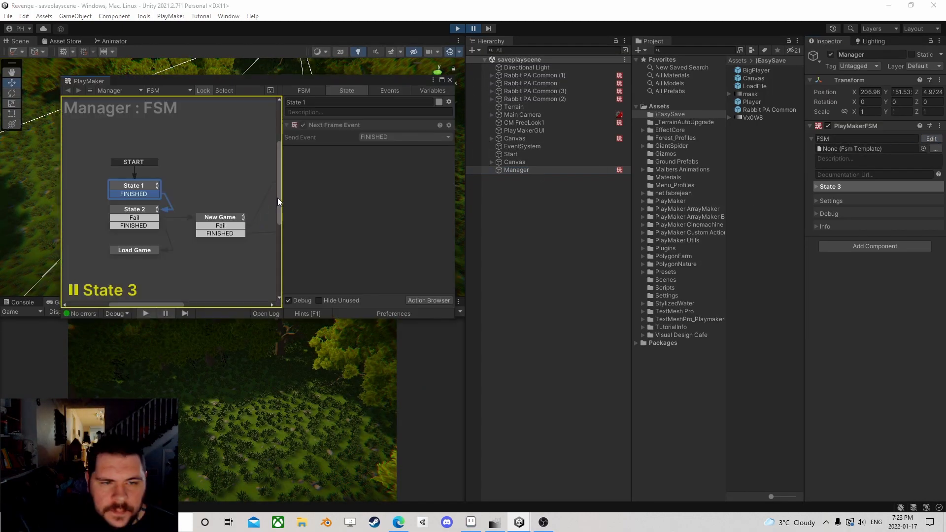
scroll(208, 206, "down", 1)
middle_click_drag(208, 207, 133, 190)
left_click(139, 198)
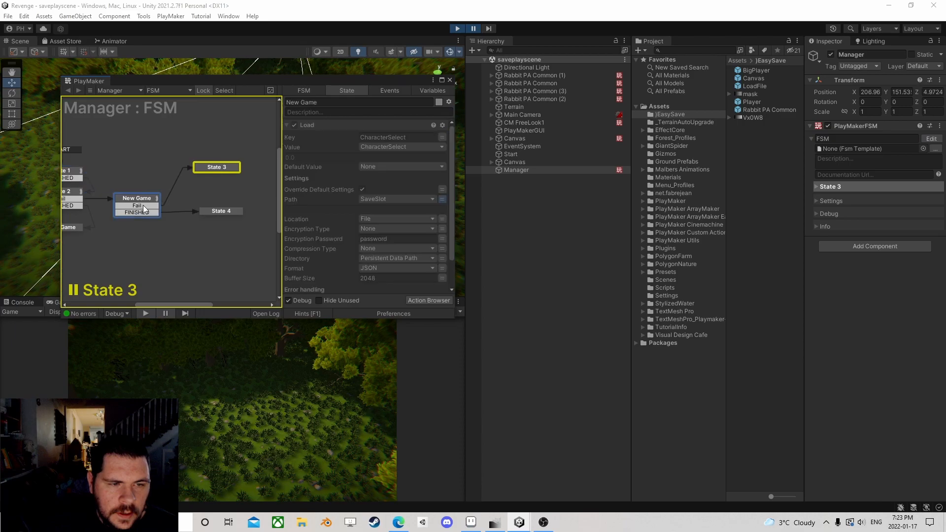
left_click(212, 168)
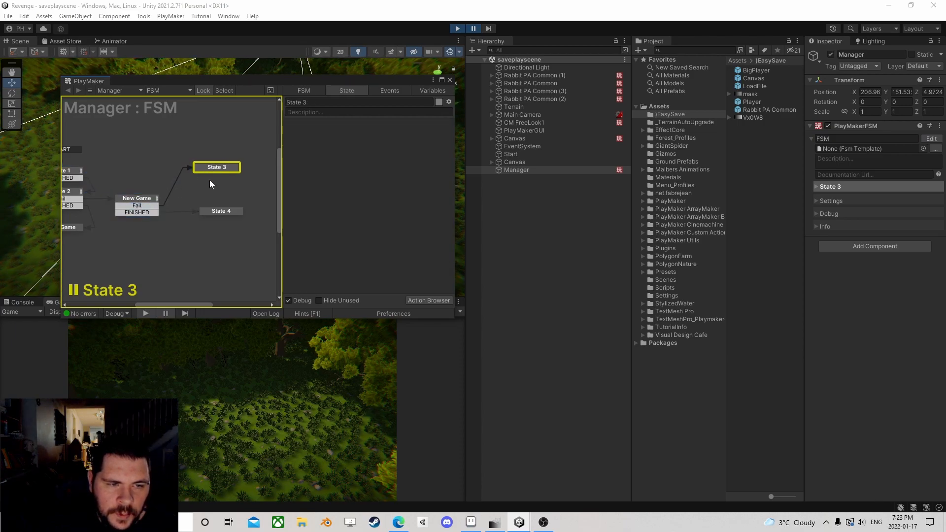
left_click(218, 212)
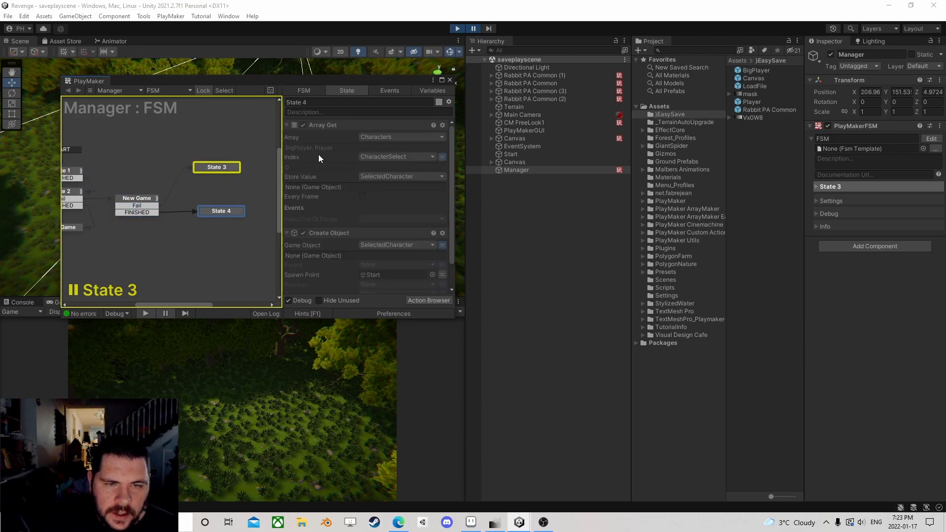
left_click(457, 29)
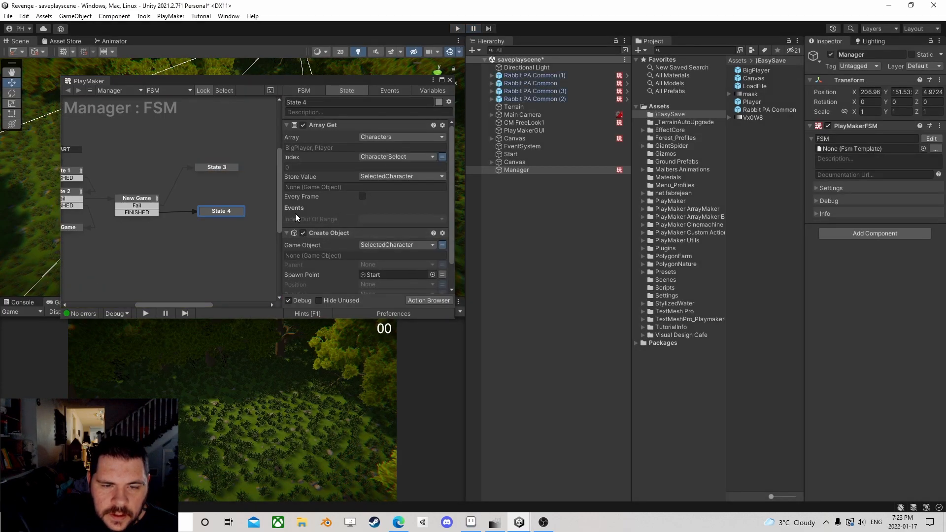
Redirect New Game's Fail transition to State 4 and delete State 3
scroll(350, 229, "down", 2)
left_click_drag(148, 206, 226, 211)
left_click(217, 168)
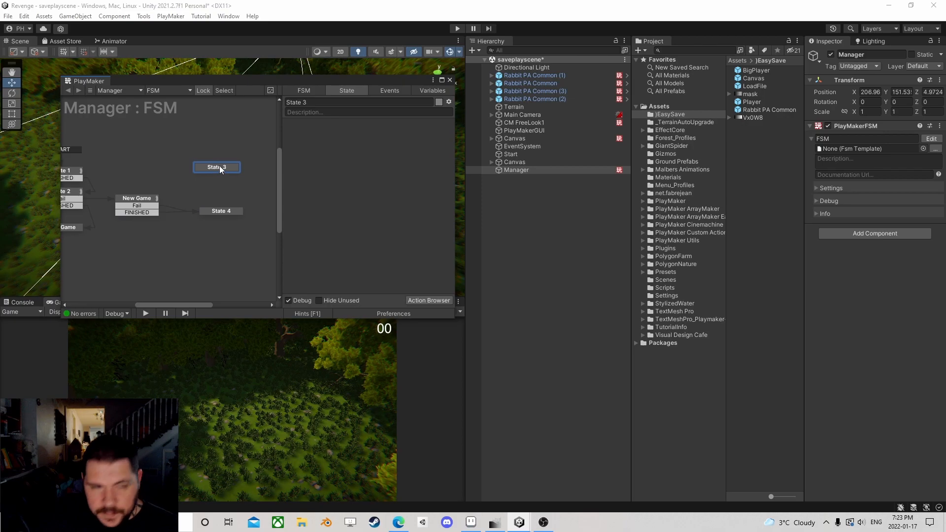
key("Delete")
Review the New Game state's Load action and run the scene again to test the character spawn
left_click(139, 199)
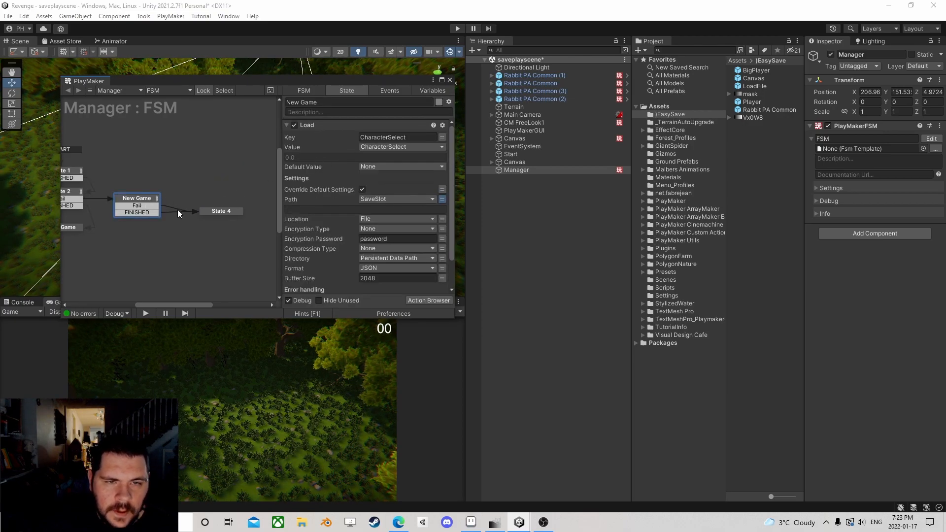
left_click(456, 29)
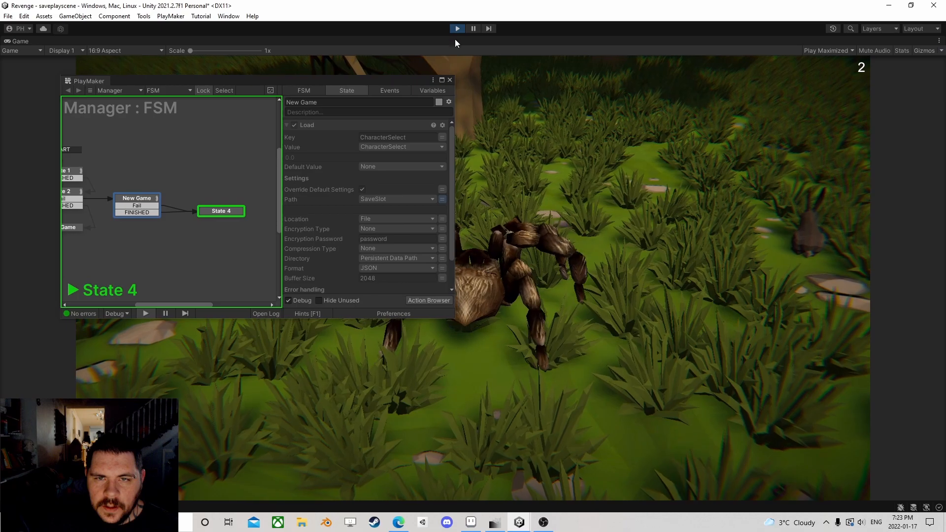
Stop the run, review State 4's actions and add an Easy Save 3 Save All action to it
left_click(458, 28)
middle_click_drag(125, 172, 151, 164)
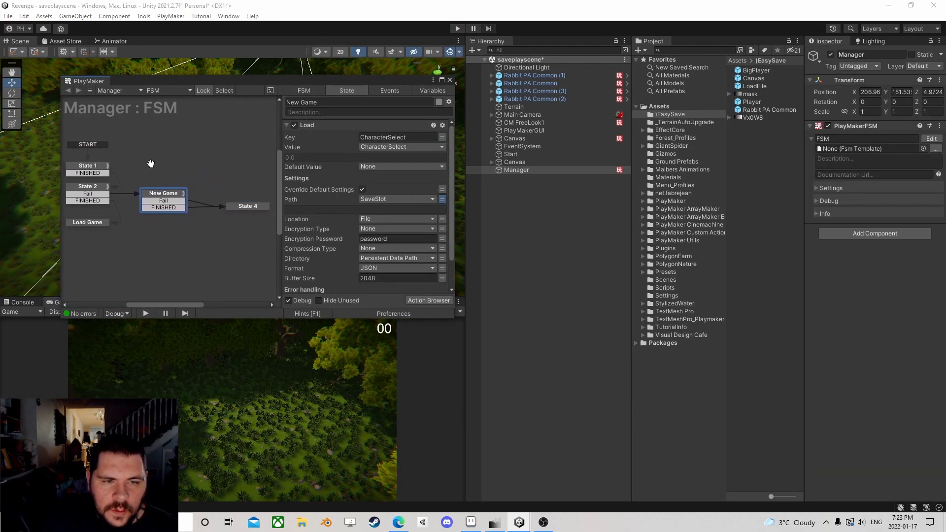
left_click(230, 206)
scroll(325, 236, "down", 2)
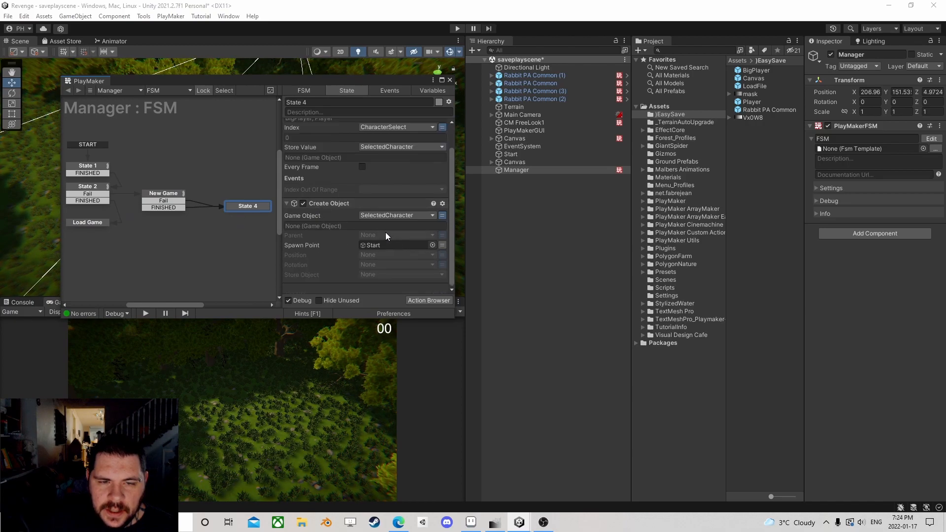
scroll(354, 229, "up", 2)
scroll(354, 229, "down", 2)
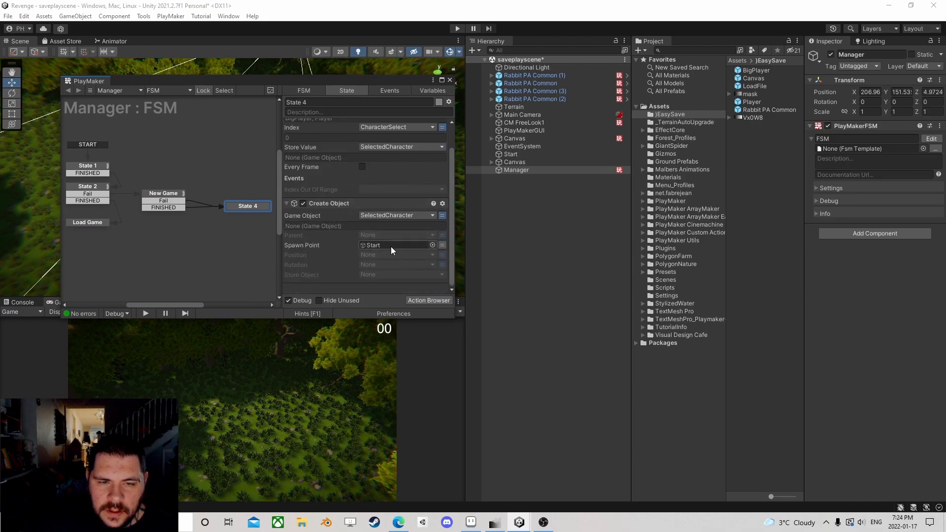
left_click(427, 301)
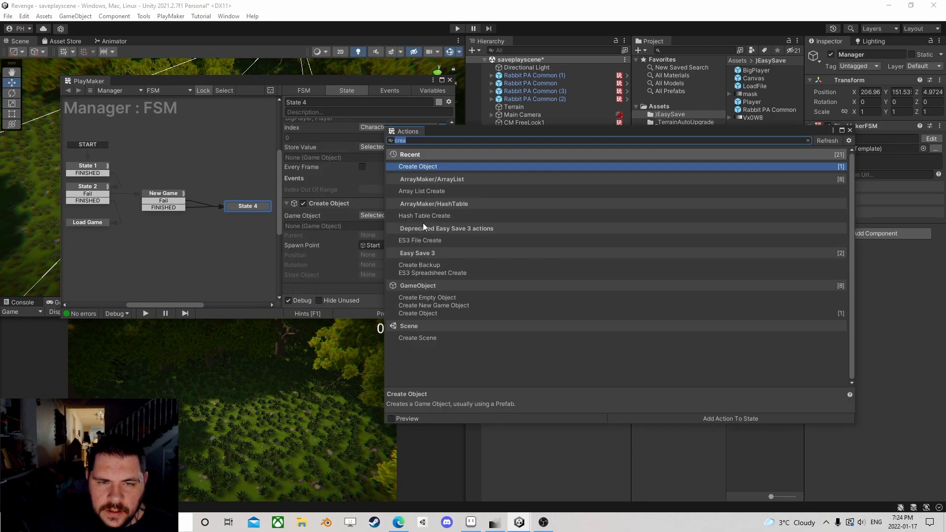
type("save")
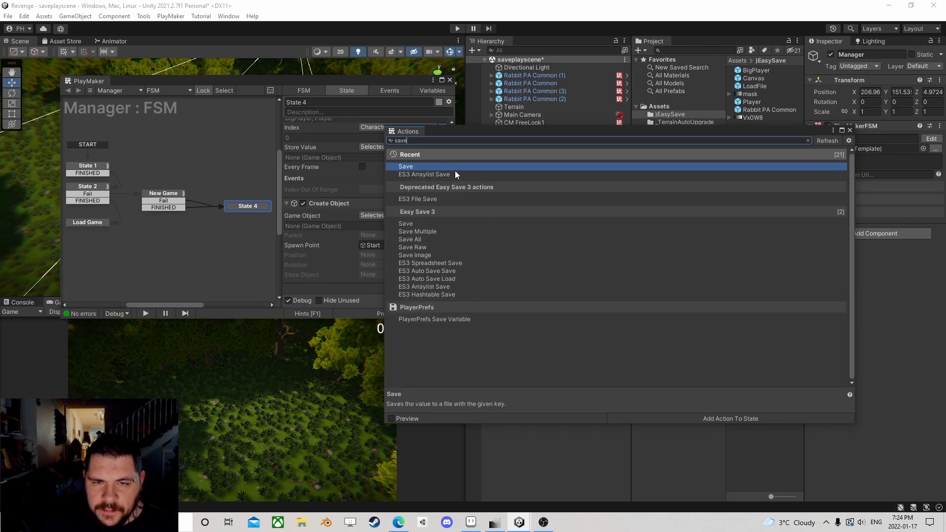
double_click(428, 238)
left_click(850, 130)
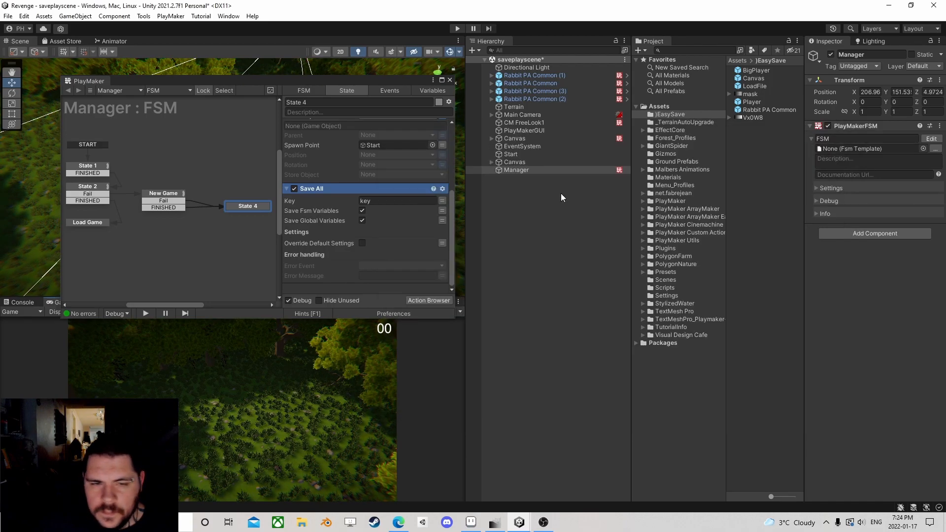
Configure Save All with key Player, Save Global Variables off, default settings overridden and the path set to the global variable SaveSlot
left_click(397, 201)
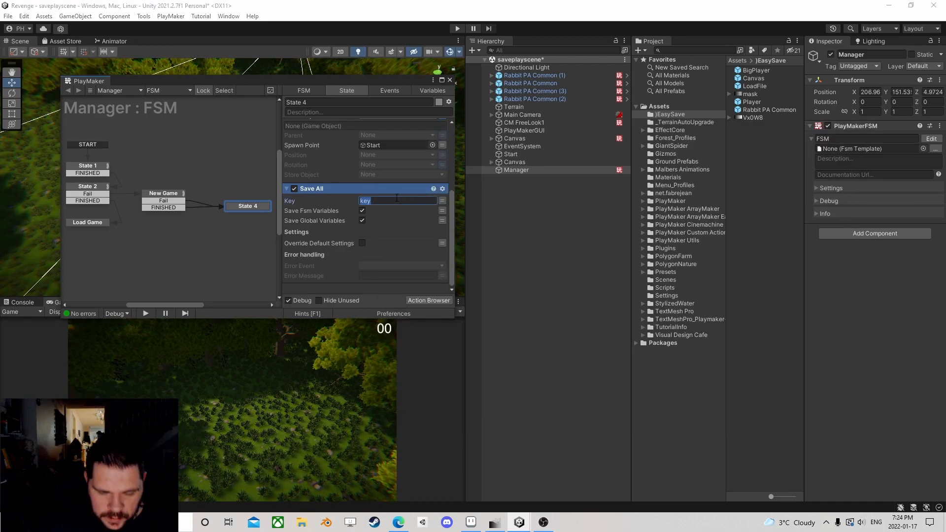
type("Player")
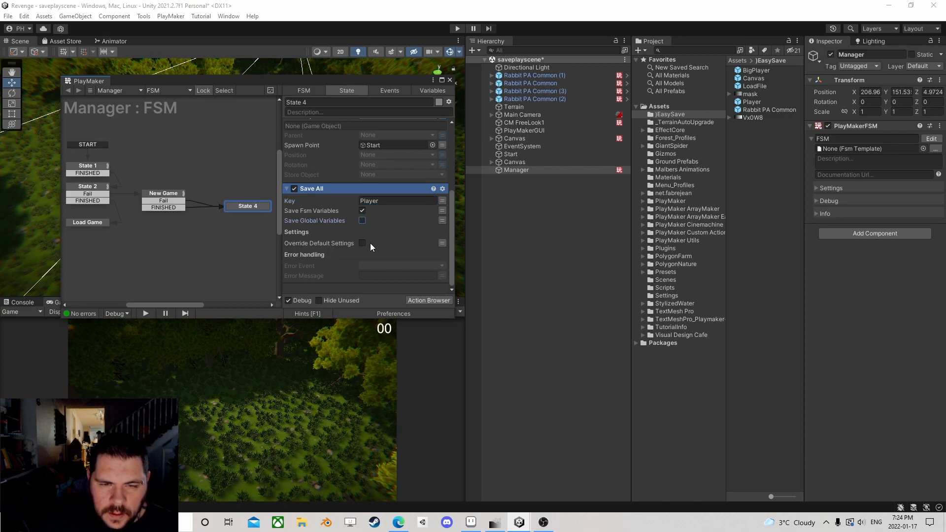
left_click(363, 243)
left_click(443, 253)
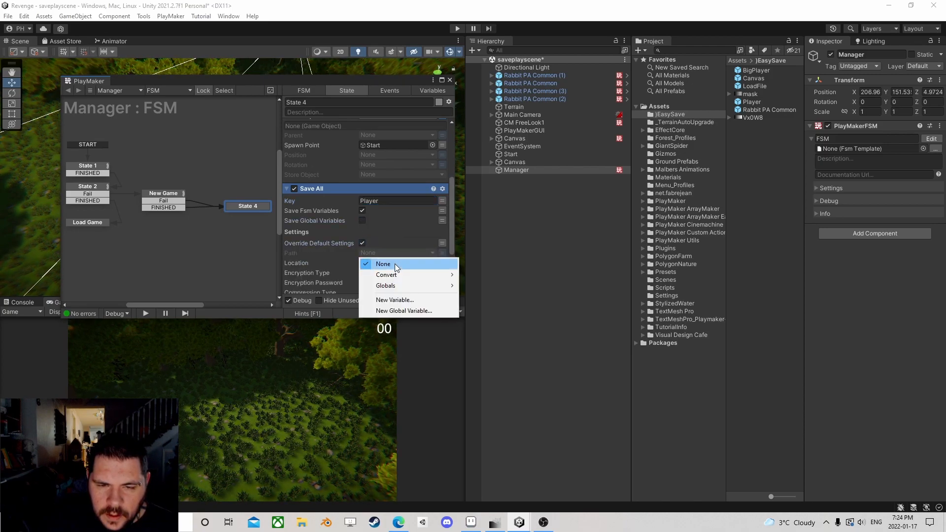
mouse_move(404, 287)
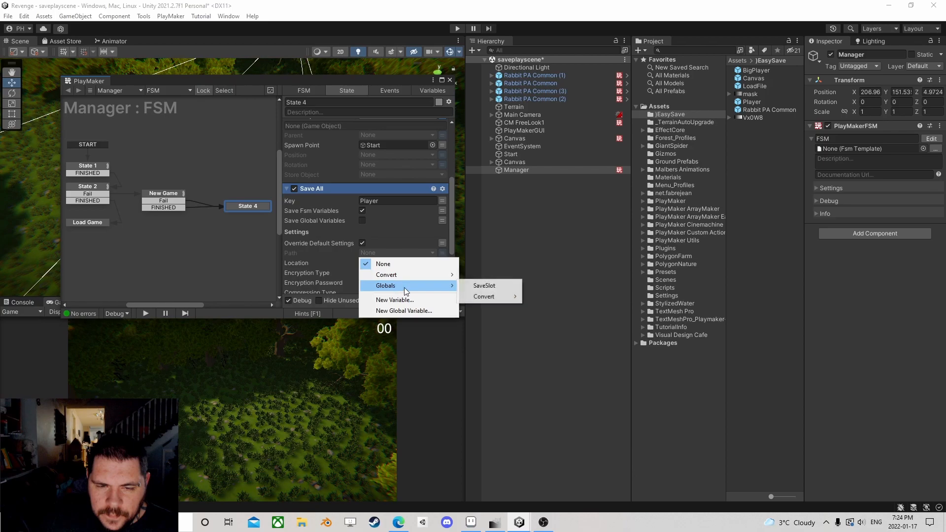
left_click(492, 287)
scroll(383, 248, "down", 1)
scroll(418, 253, "down", 2)
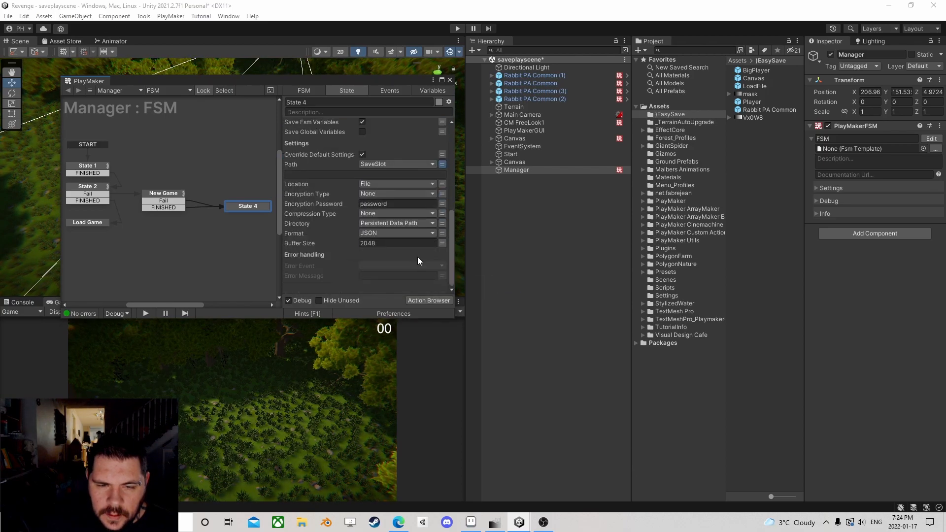
Set Save All's error event to Fail and give State 4 a Fail transition leading to a new state below it
left_click(394, 265)
left_click(417, 291)
left_click(324, 283)
scroll(217, 228, "down", 1, "ctrl")
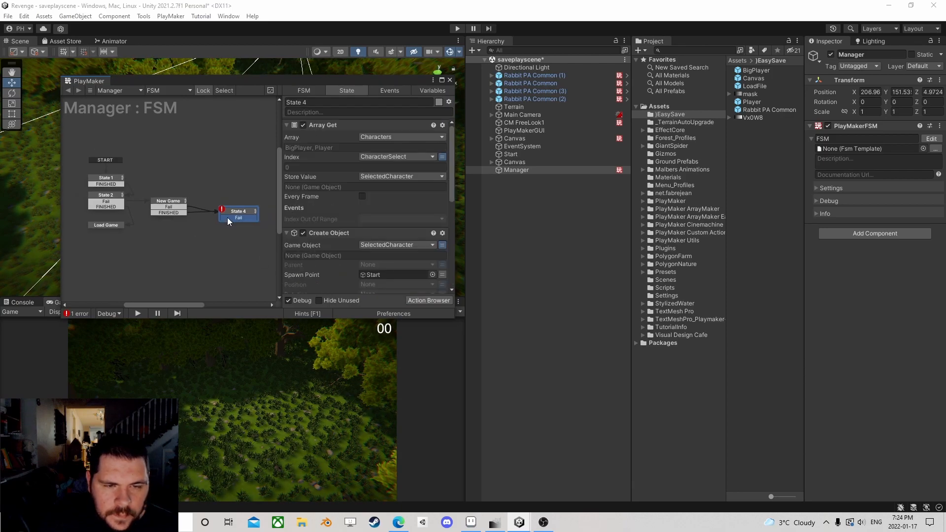
left_click_drag(226, 217, 200, 232)
Give State 4 a FINISHED transition leading to a new State 5, placed beside State 3
left_click(237, 214)
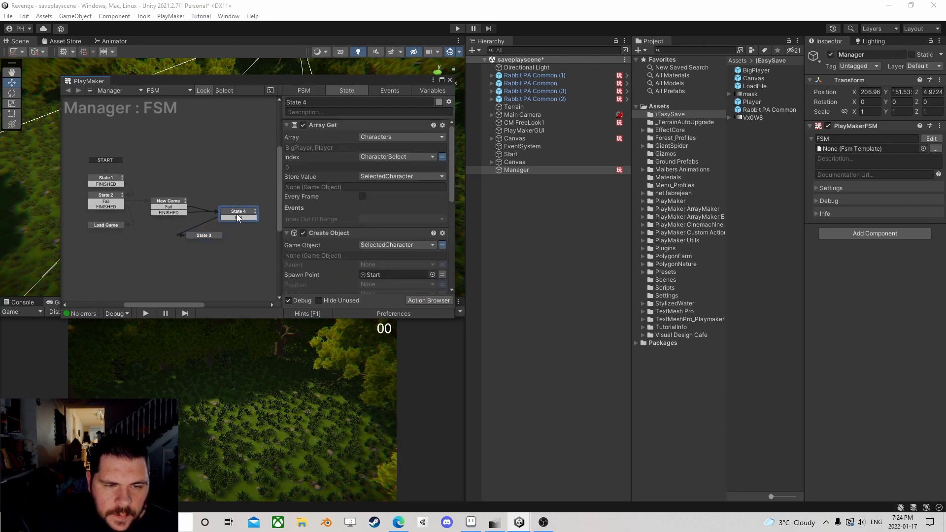
left_click(242, 213, "ctrl")
middle_click_drag(244, 233, 176, 231)
left_click_drag(177, 223, 235, 228)
left_click_drag(139, 241, 216, 234)
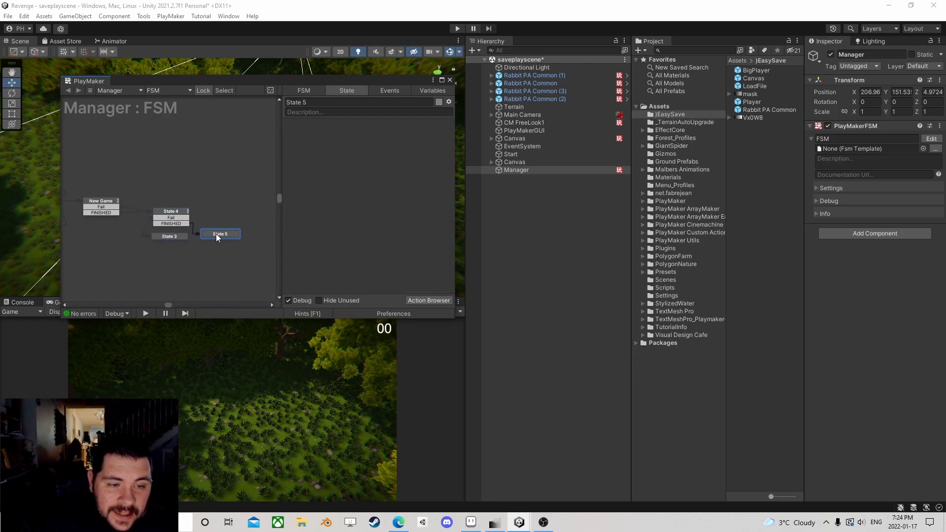
Test-run the scene, examine State 4's Save All action for its error message, and stop the run
left_click(167, 212)
scroll(208, 212, "down", 2)
middle_click_drag(105, 237, 142, 242)
left_click(461, 29)
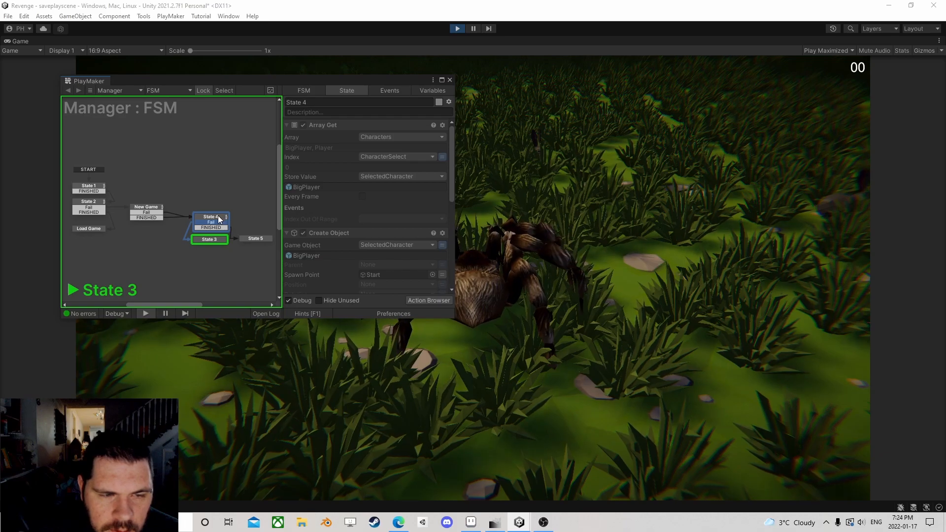
scroll(362, 226, "down", 5)
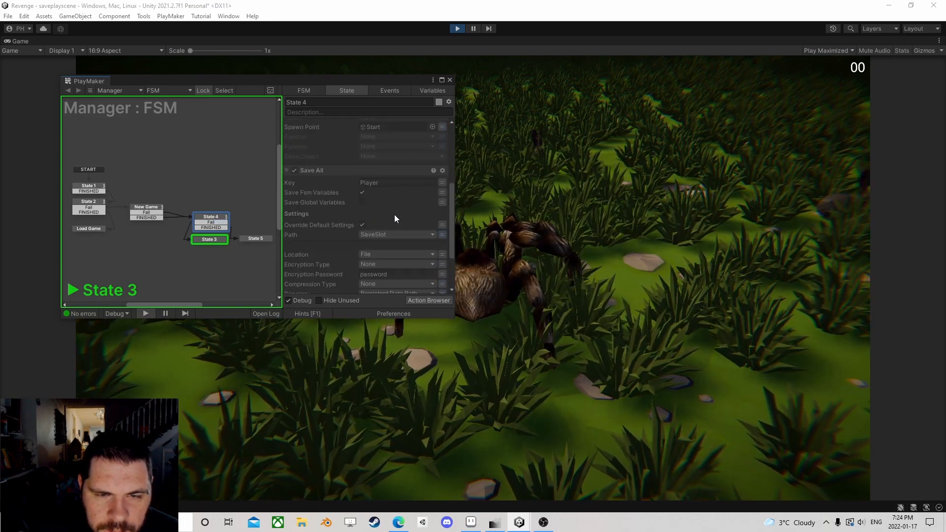
scroll(376, 202, "down", 3)
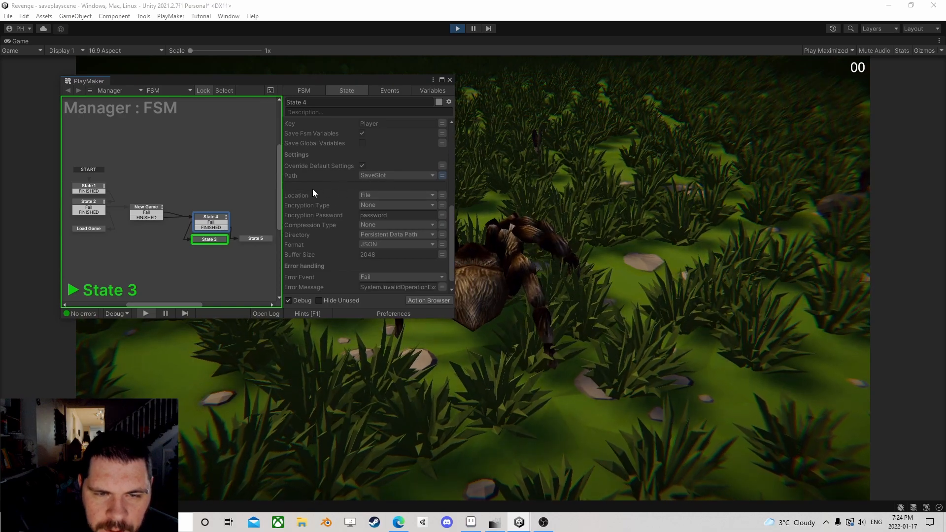
left_click(458, 29)
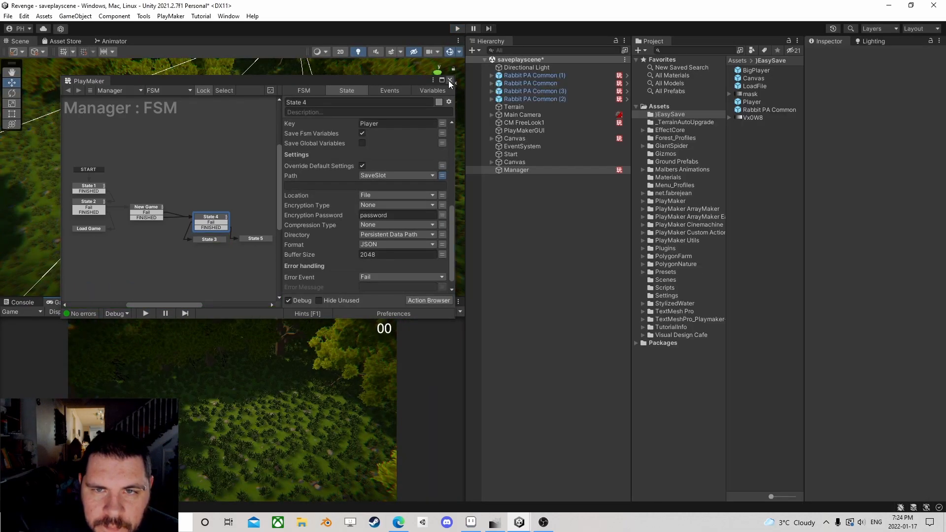
Close the PlayMaker editor and add the Easy Save 3 Manager to the scene
left_click(450, 80)
left_click(170, 16)
left_click(170, 16)
left_click(143, 18)
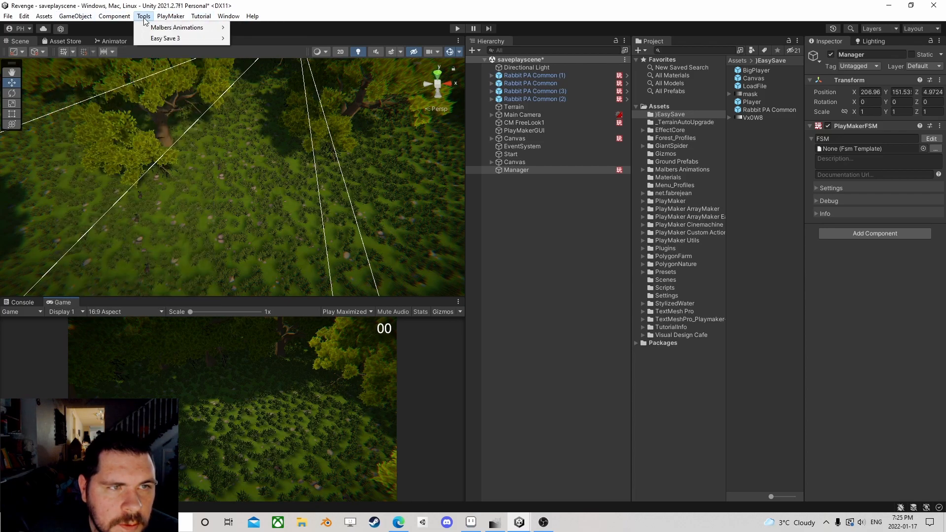
mouse_move(182, 38)
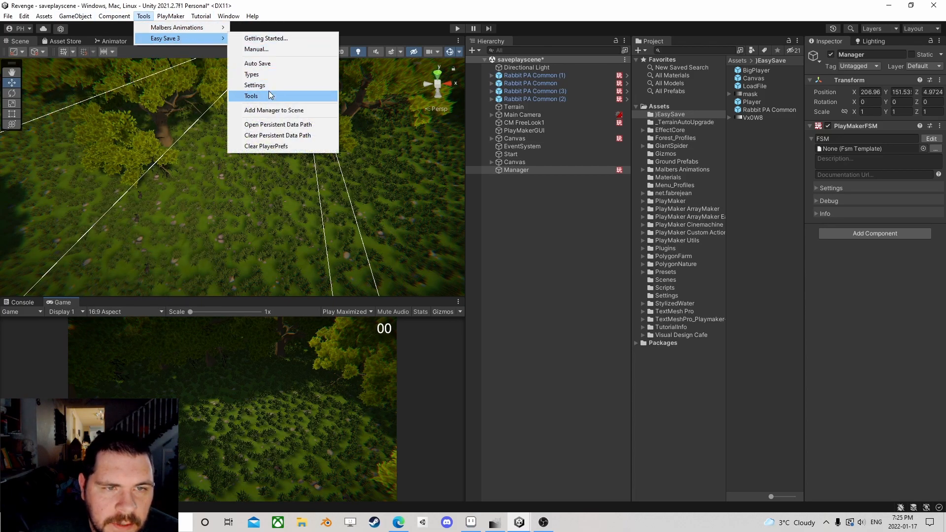
left_click(268, 110)
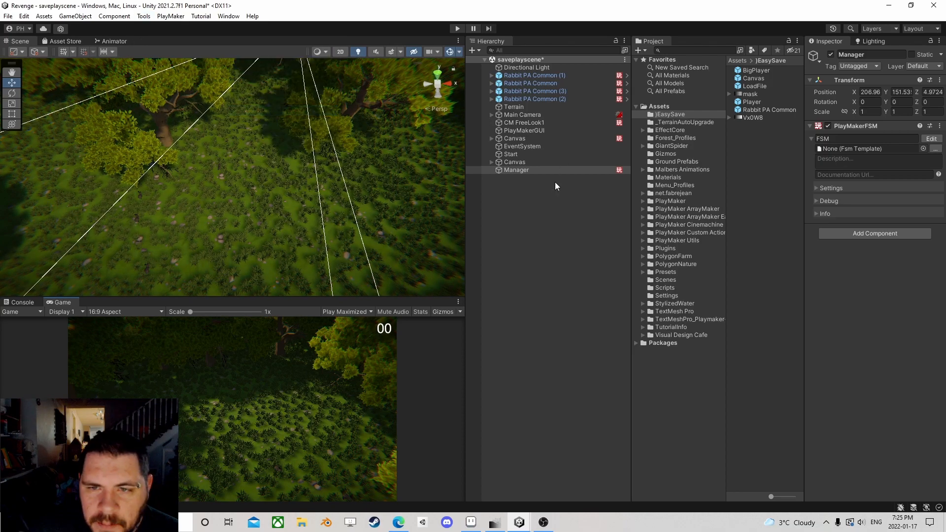
Clear Easy Save 3's persistent data path and save the scene
left_click(144, 16)
mouse_move(216, 39)
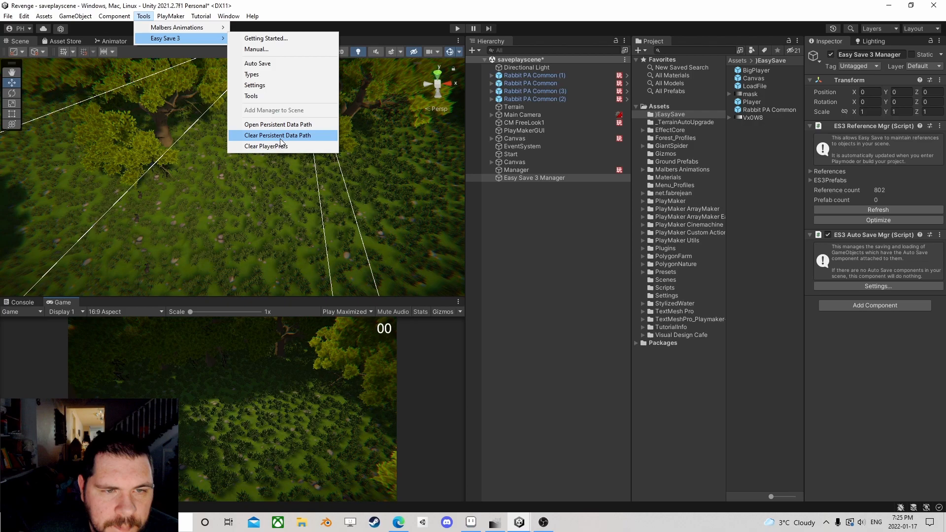
left_click(284, 136)
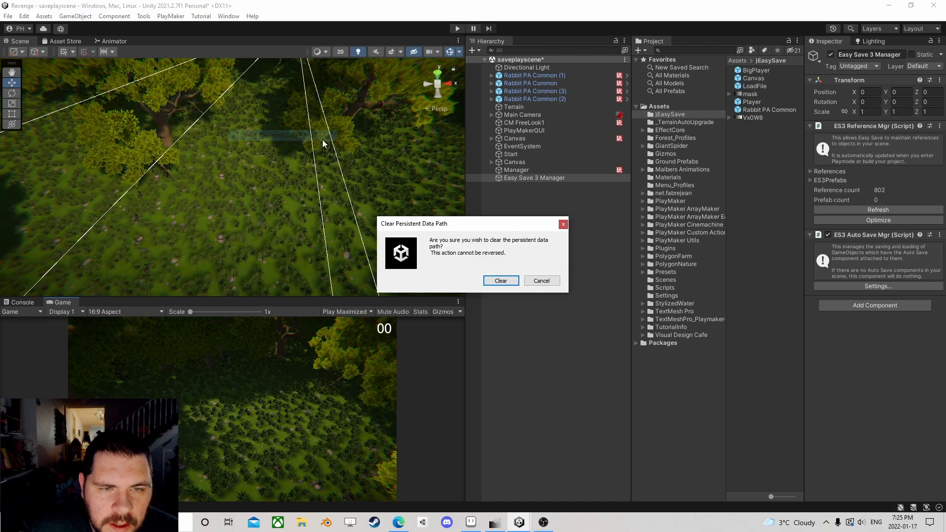
left_click(498, 279)
left_click(8, 15)
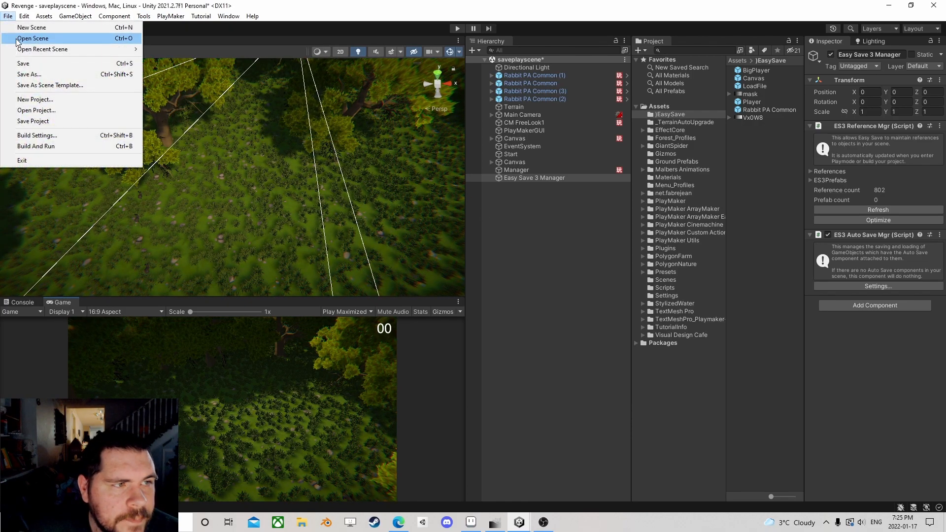
left_click(23, 63)
Open the Menu scene from the project's Assets folder
left_click(8, 15)
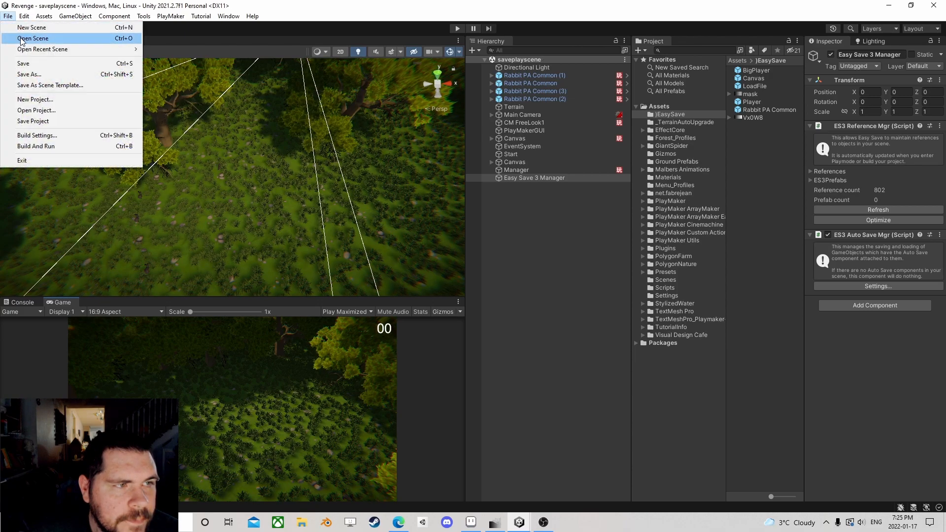
left_click(25, 37)
left_click(109, 230)
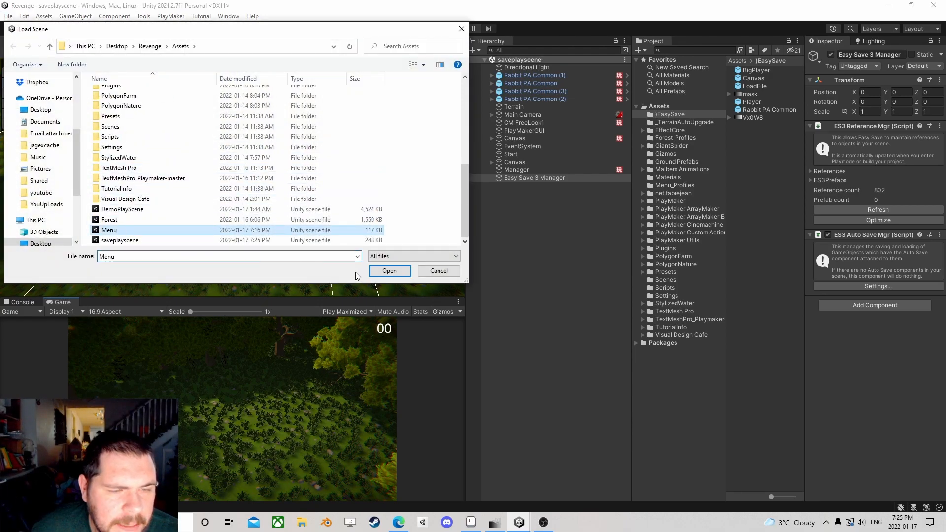
left_click(387, 270)
Run the Menu scene and start a new game under the name Brokn
left_click(457, 27)
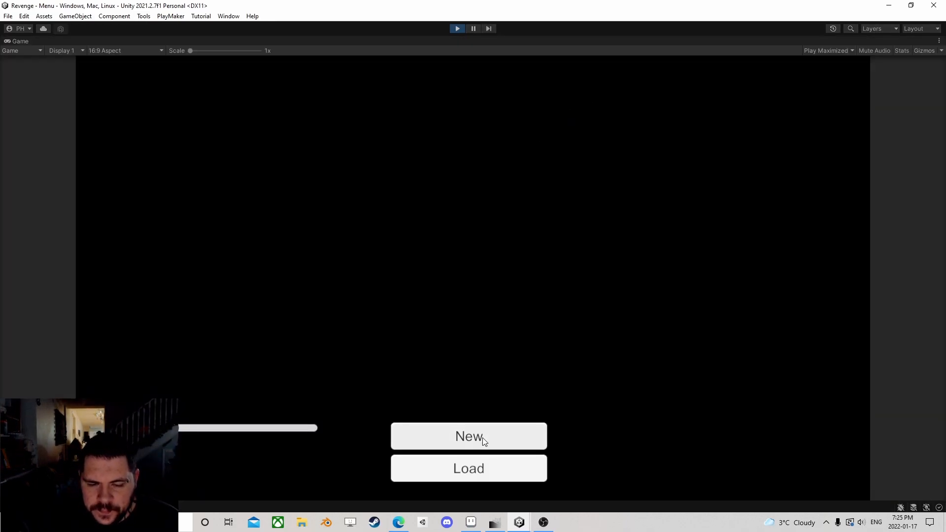
left_click(482, 438)
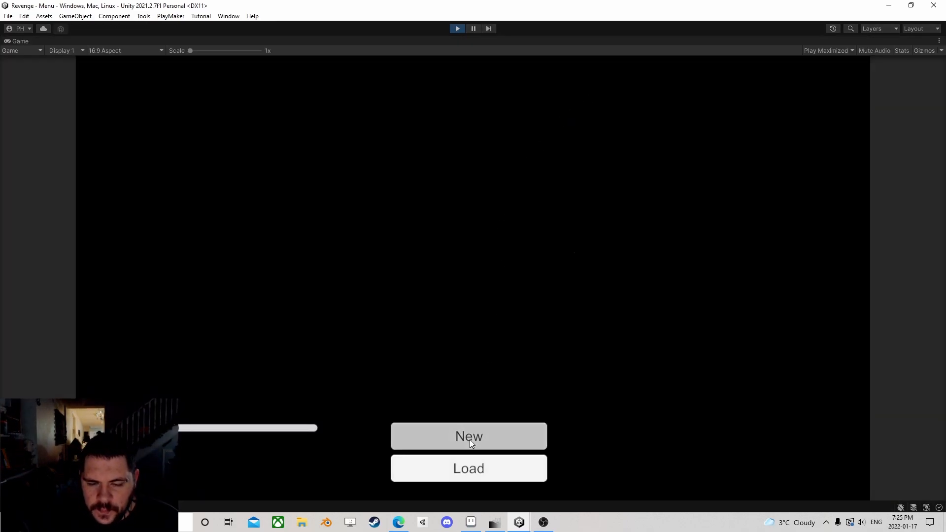
left_click(481, 431)
type("Brokn")
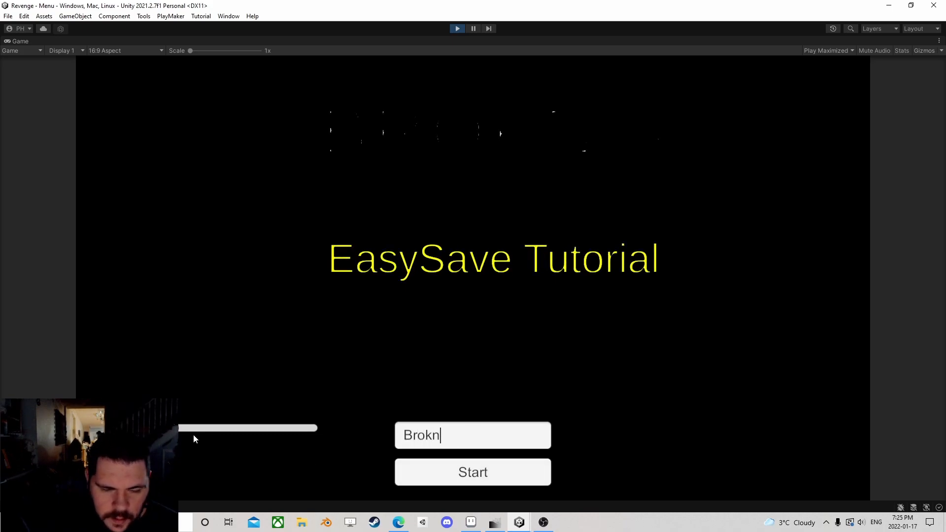
left_click(469, 472)
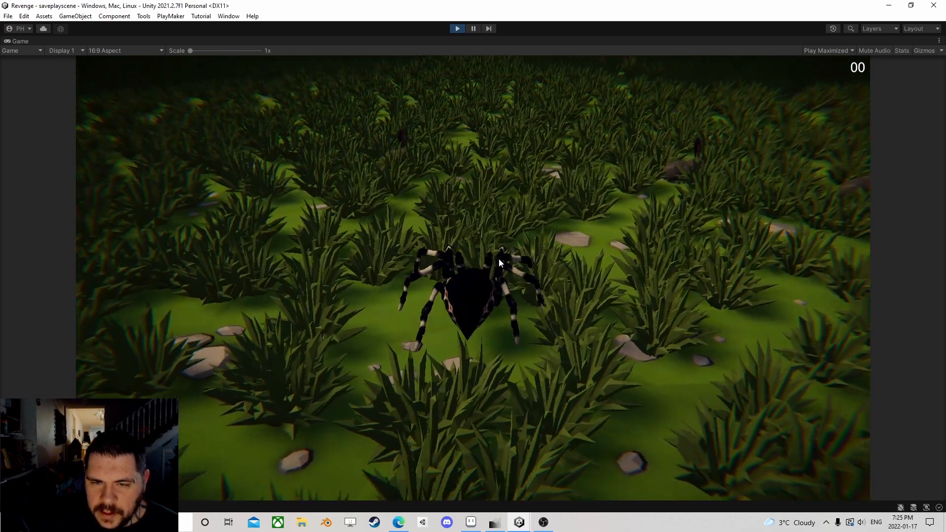
Pause the run and open the Manager object's FSM to examine its active state and State 4's actions
left_click(472, 29)
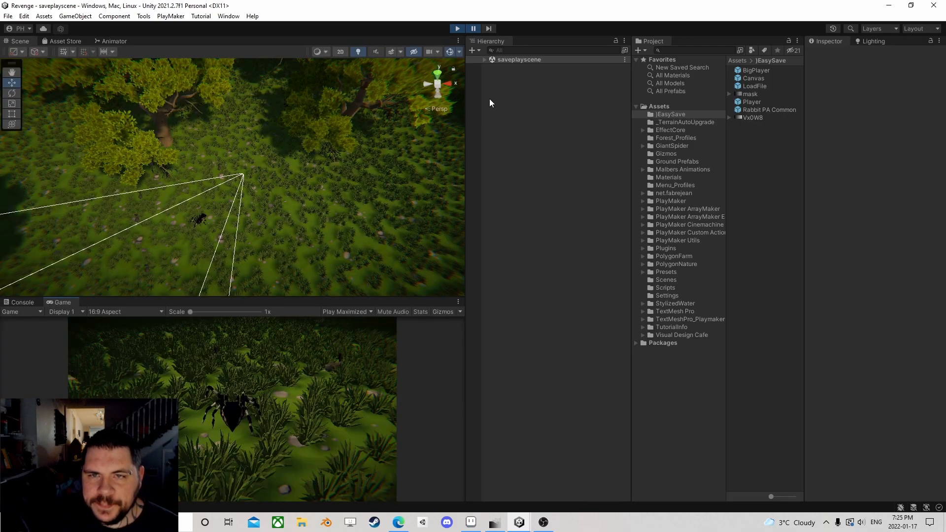
left_click(485, 60)
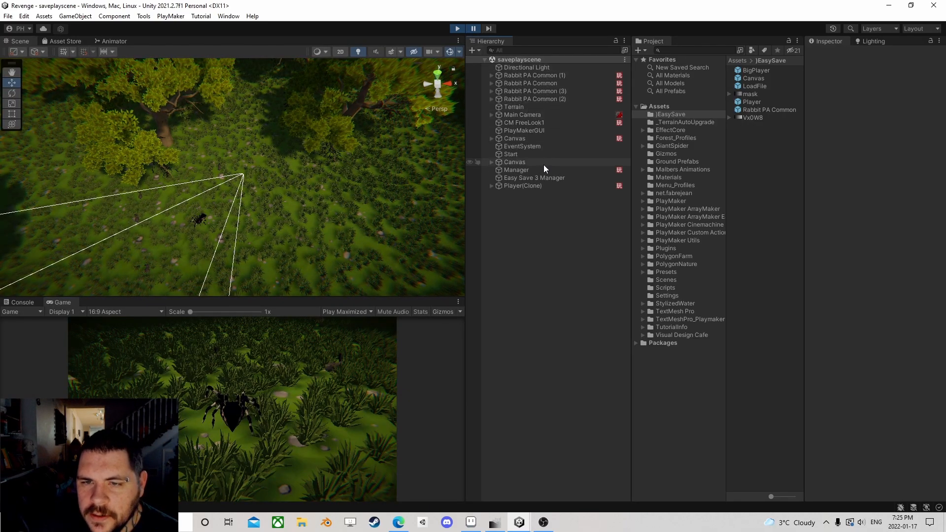
left_click(528, 170)
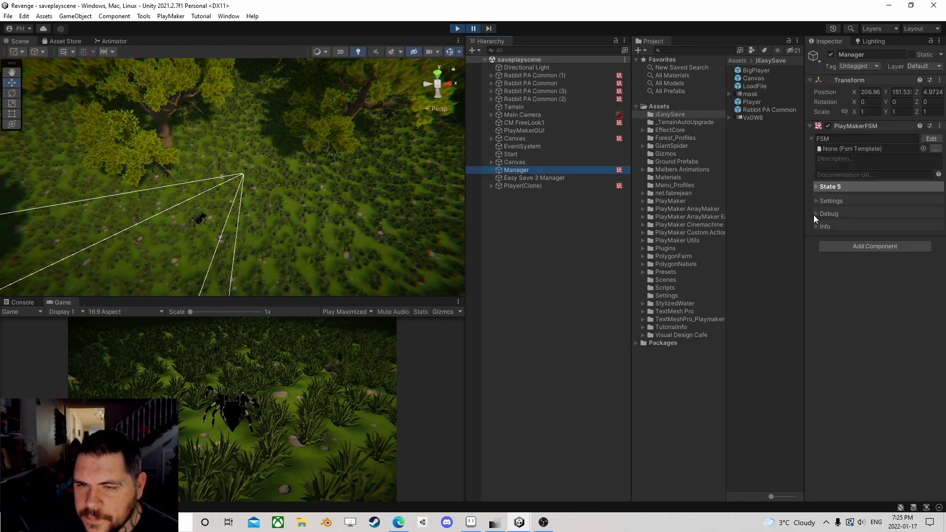
left_click(931, 139)
scroll(213, 208, "down", 1)
middle_click_drag(213, 209, 122, 179)
scroll(169, 202, "up", 2)
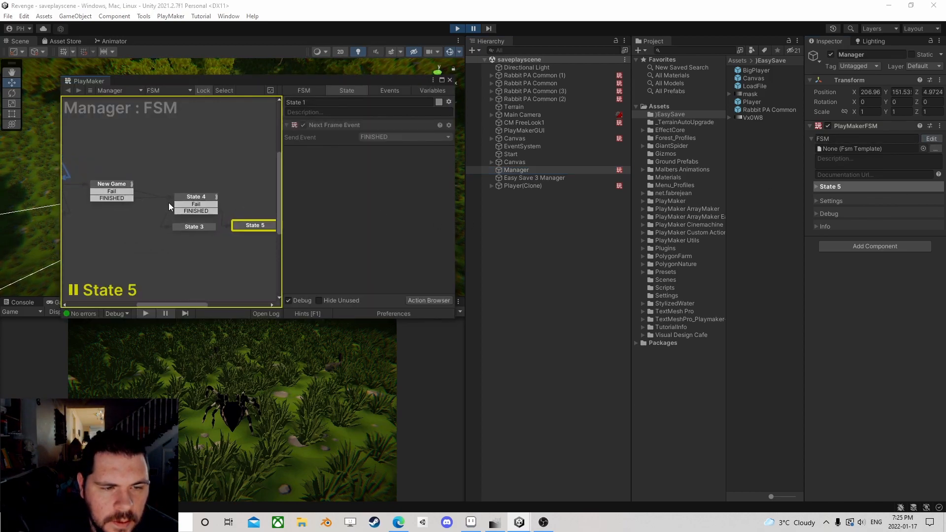
left_click(213, 215)
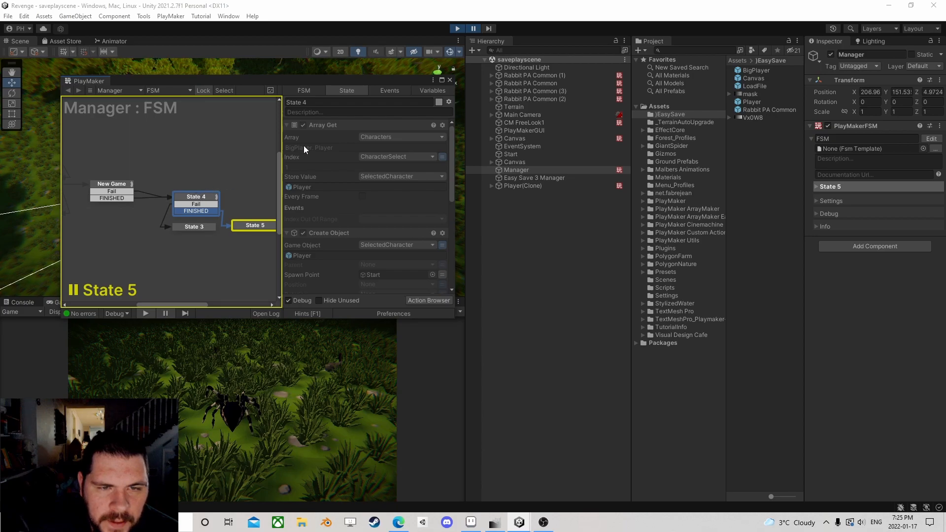
Examine the actions of State 1, State 2 and New Game in the paused Manager FSM
scroll(97, 180, "down", 1)
middle_click_drag(97, 180, 202, 176)
left_click(135, 160)
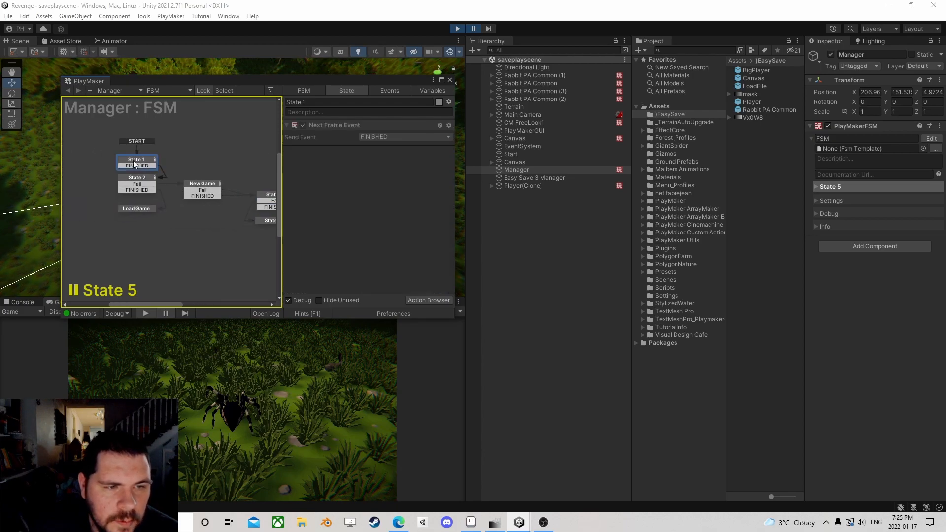
left_click(137, 180)
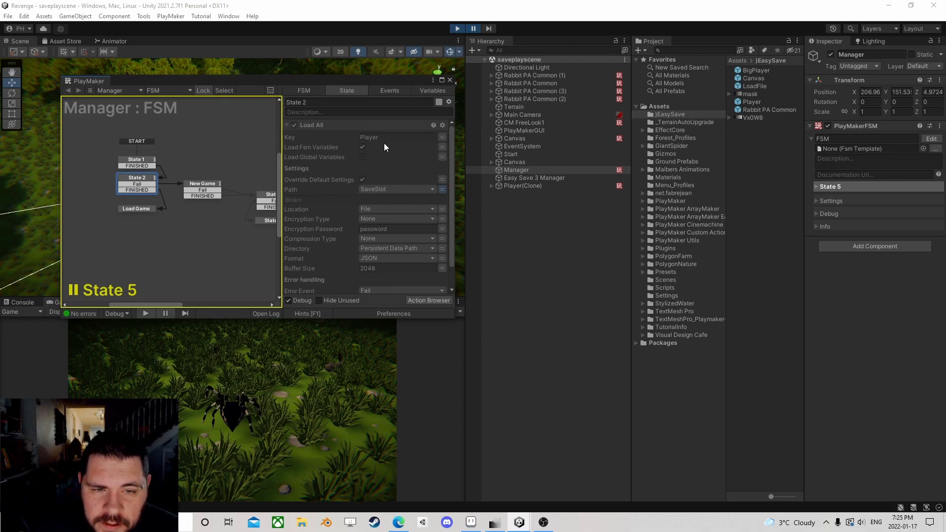
scroll(383, 148, "down", 1)
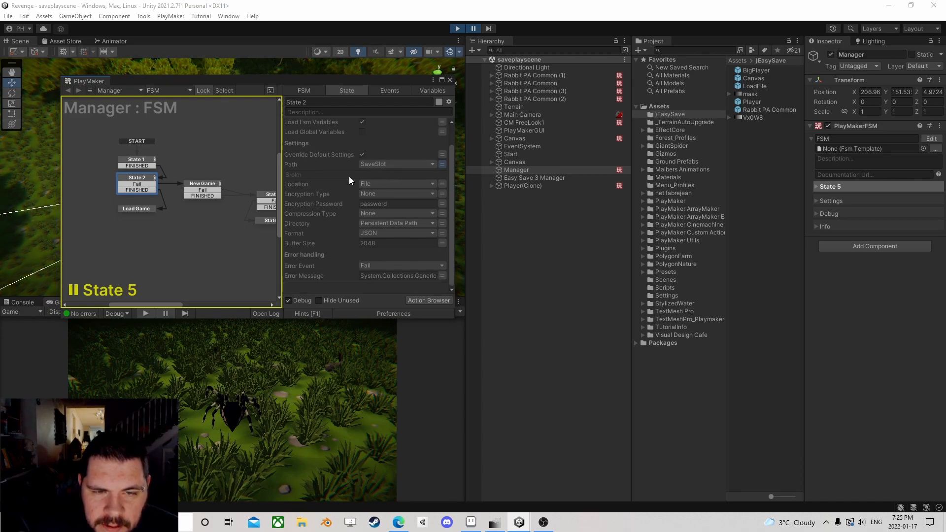
middle_click_drag(236, 191, 192, 182)
left_click(165, 190)
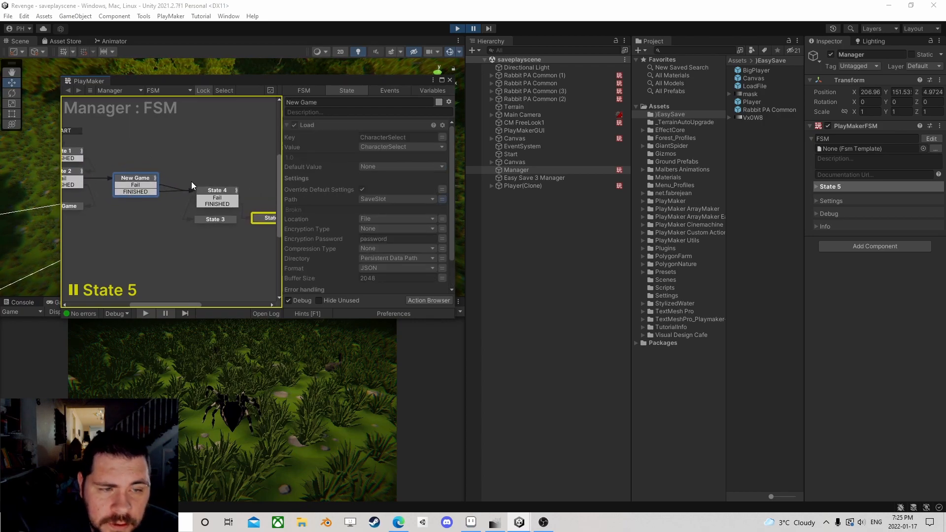
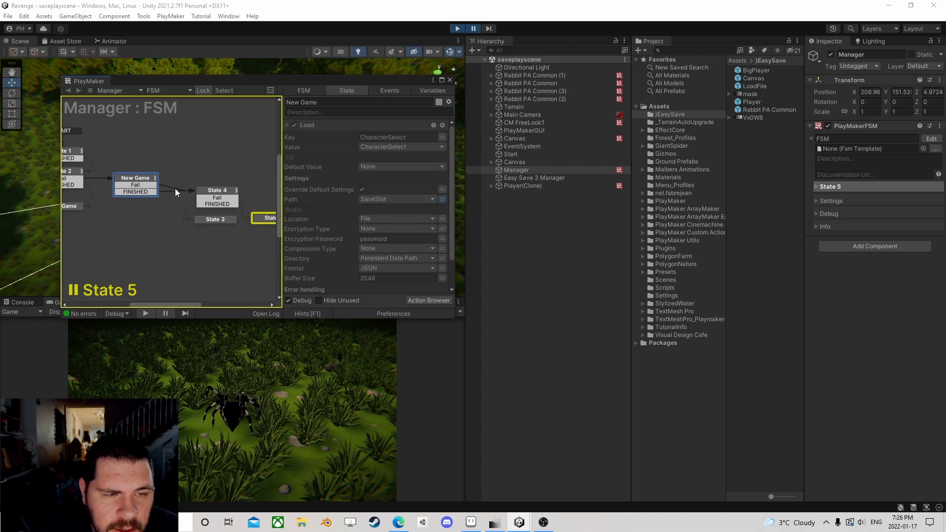
Review State 4, State 3 and State 5 and how they connect to the earlier states in the Manager FSM
left_click(220, 193)
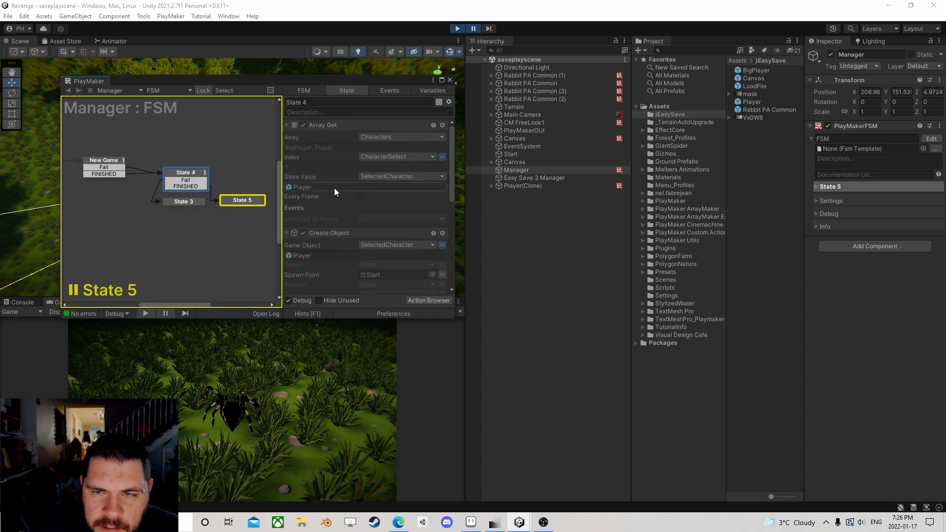
left_click(175, 203)
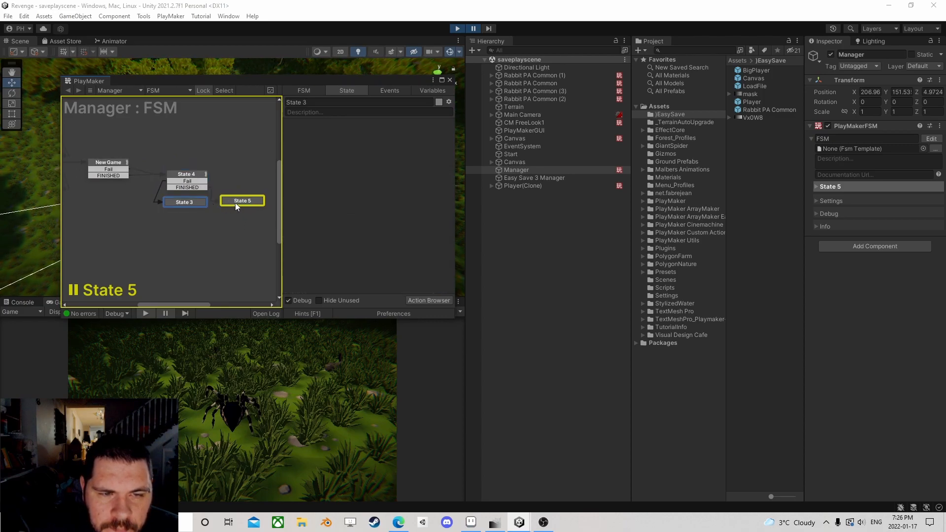
left_click_drag(244, 202, 241, 201)
left_click(186, 178)
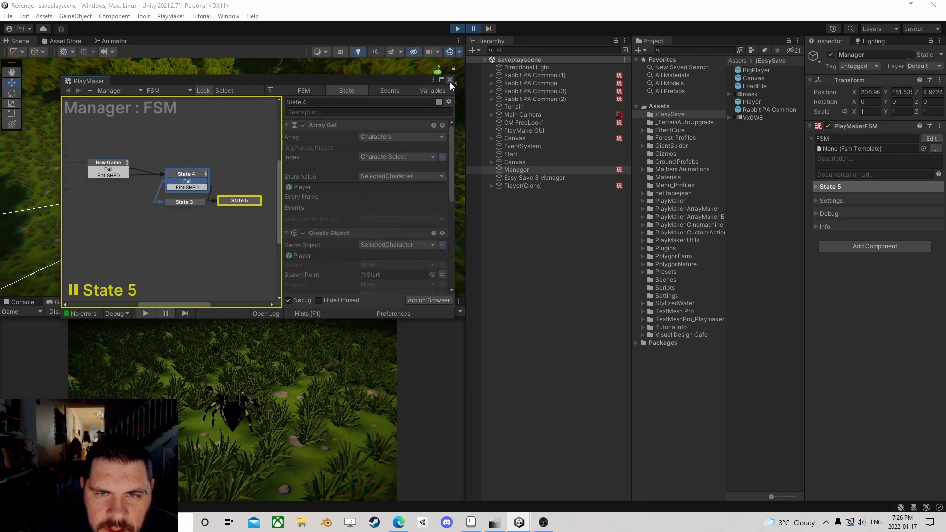
scroll(189, 175, "down", 2)
middle_click_drag(170, 189, 237, 197)
scroll(225, 194, "up", 2)
scroll(180, 192, "up", 2)
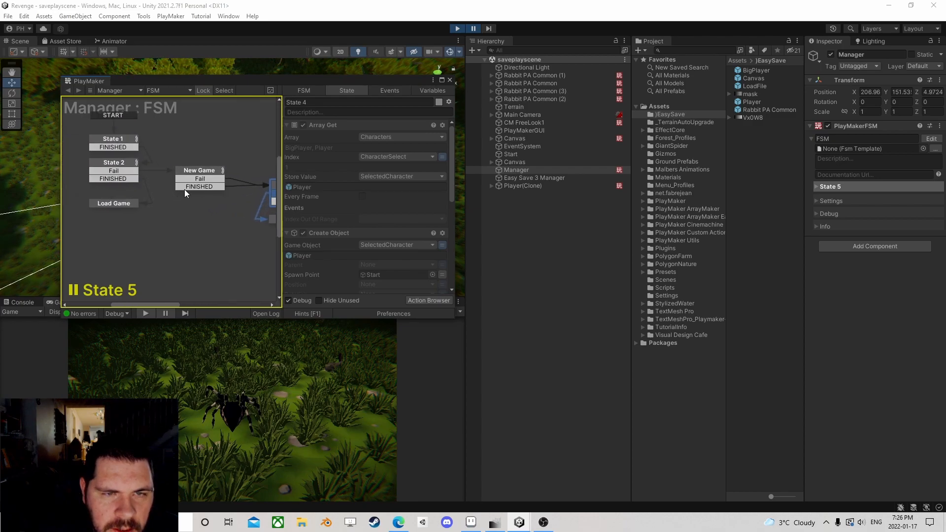
scroll(244, 196, "down", 1)
middle_click_drag(244, 197, 185, 189)
left_click(226, 179)
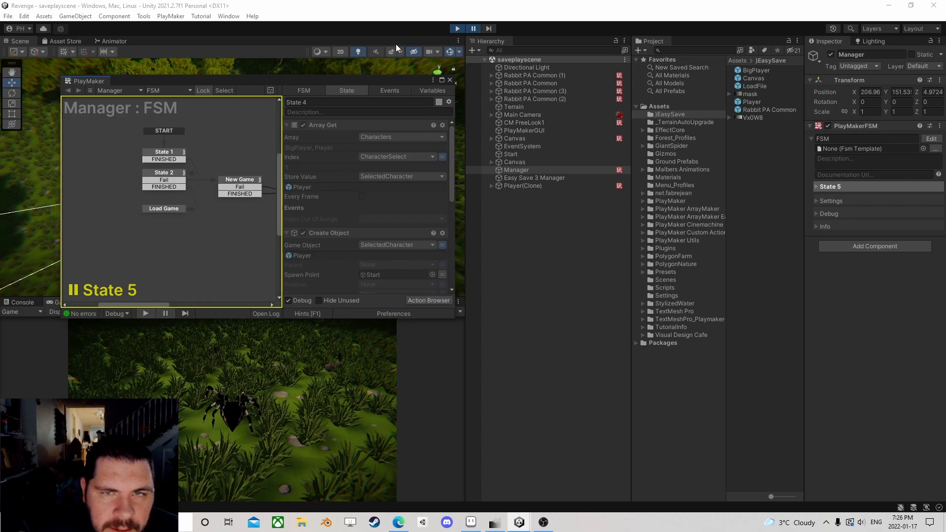
Stop the run, close the FSM editor and reopen the Menu scene, saving its changes
left_click(457, 29)
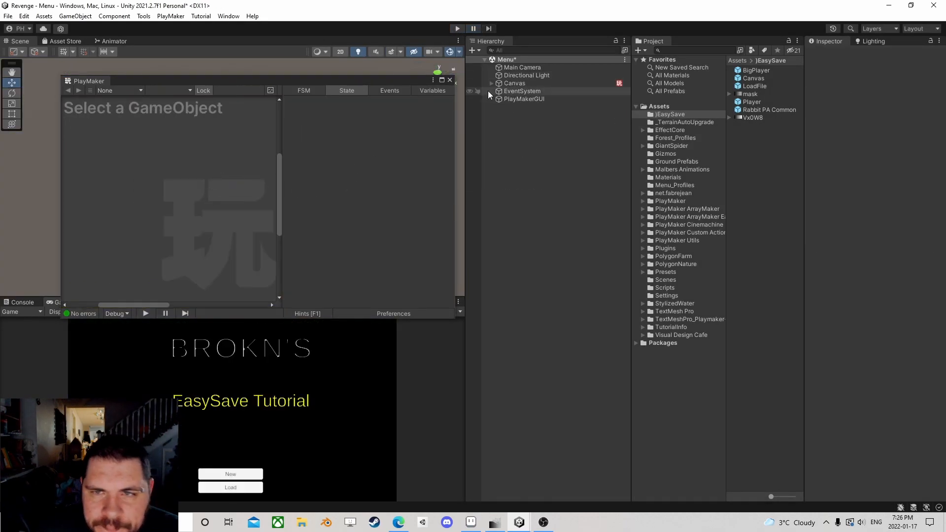
left_click(450, 79)
left_click(6, 17)
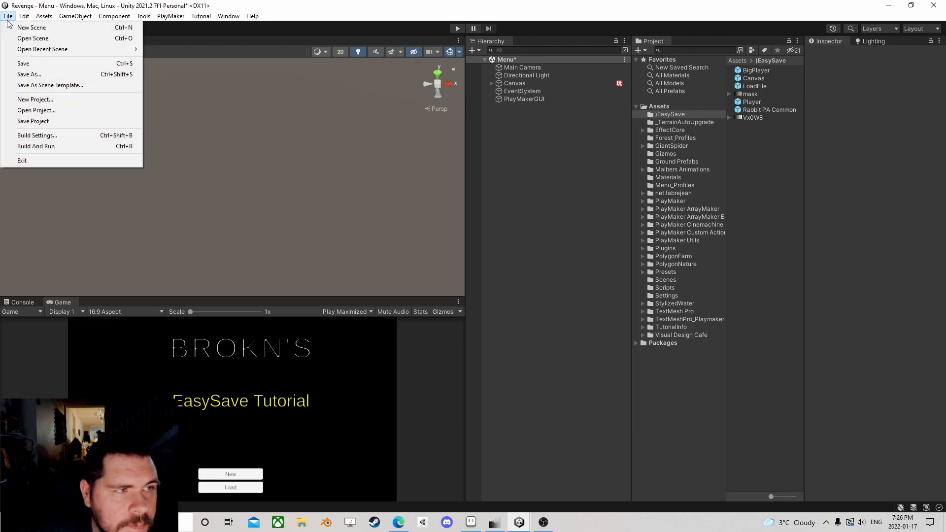
left_click(22, 36)
left_click(135, 230)
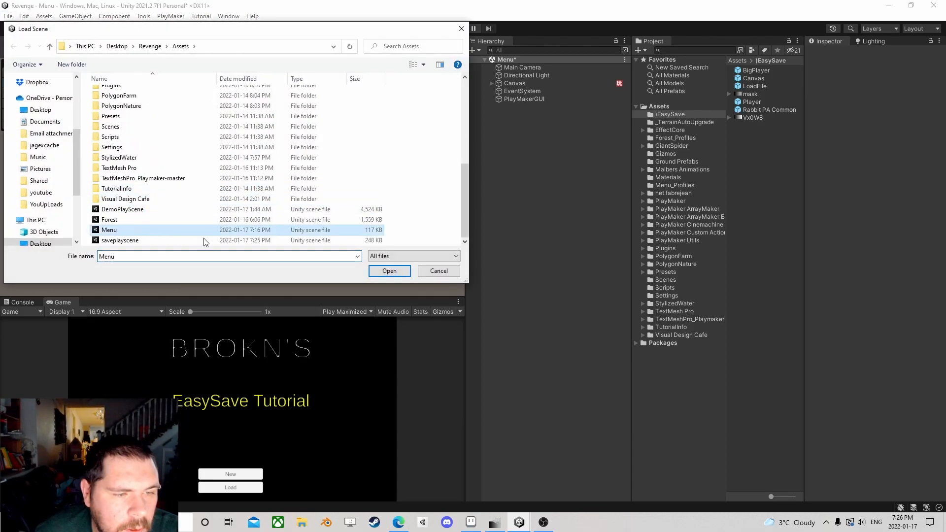
left_click(389, 271)
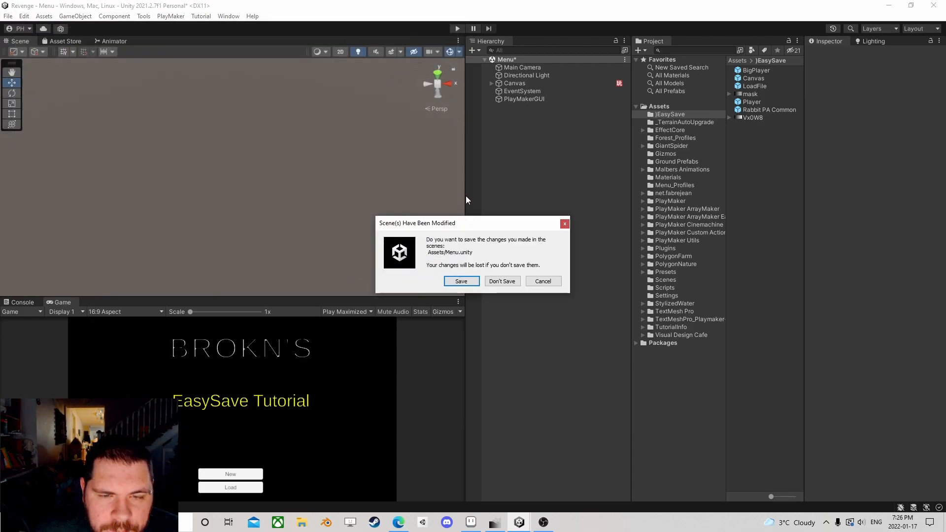
left_click(461, 281)
Open the saveplayscene scene and bring up the Manager object's FSM for editing
left_click(8, 16)
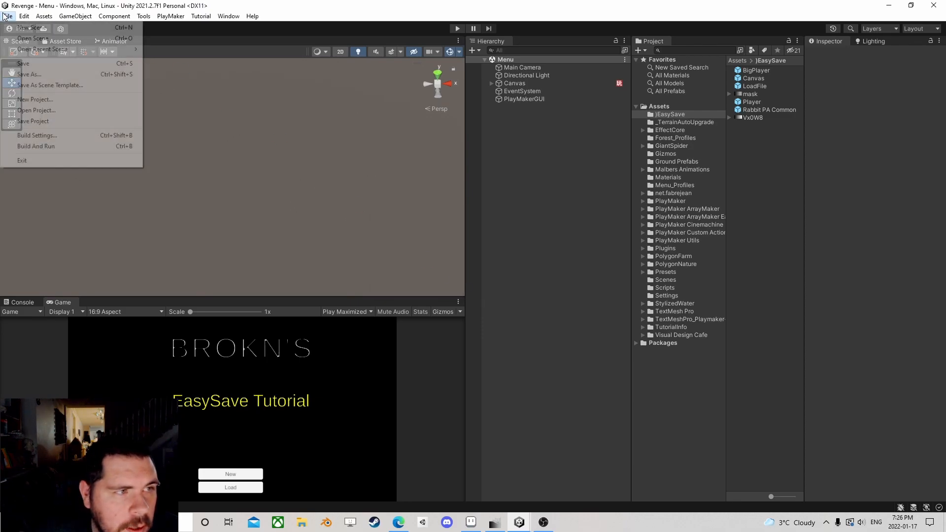
left_click(23, 36)
left_click(141, 240)
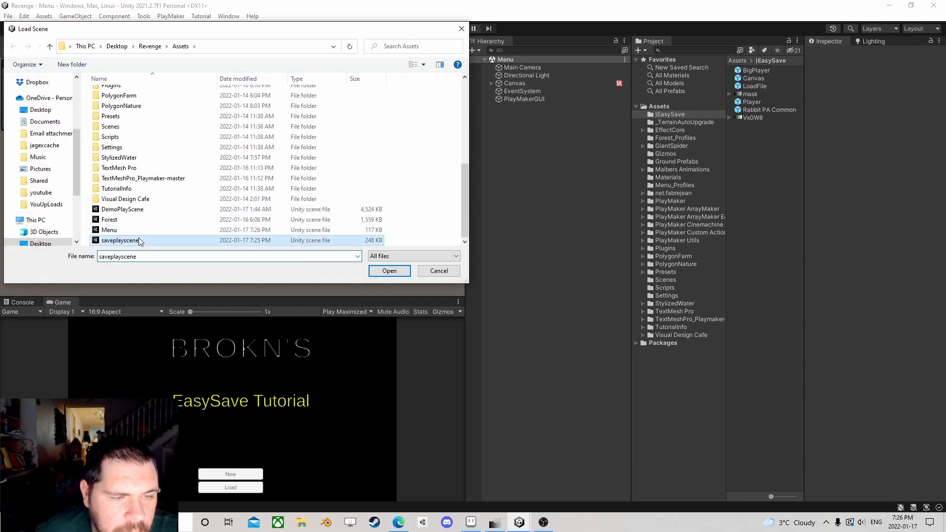
left_click(389, 271)
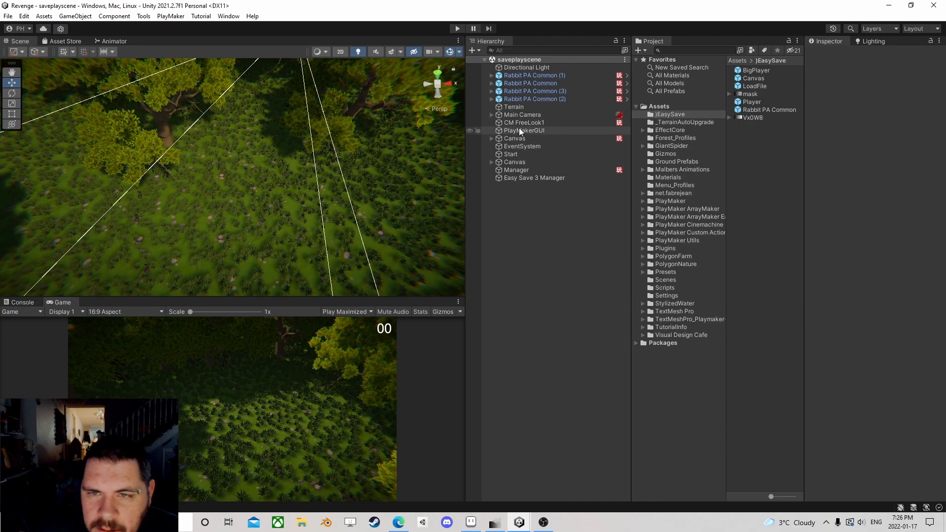
left_click(516, 170)
left_click(931, 140)
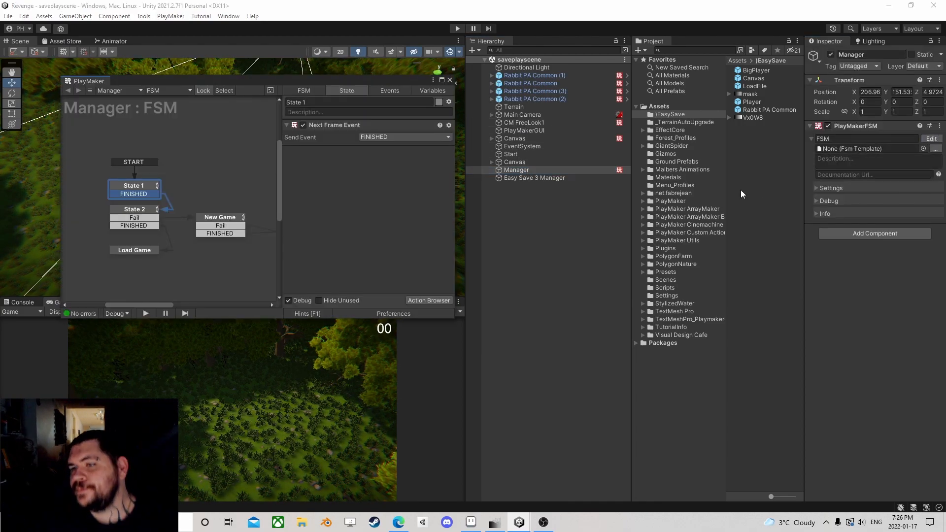
Add a Vector3 variable named Position to the Manager FSM
left_click(143, 247)
left_click_drag(279, 82, 334, 60)
scroll(217, 202, "down", 2)
middle_click_drag(232, 219, 197, 196)
scroll(195, 187, "up", 1)
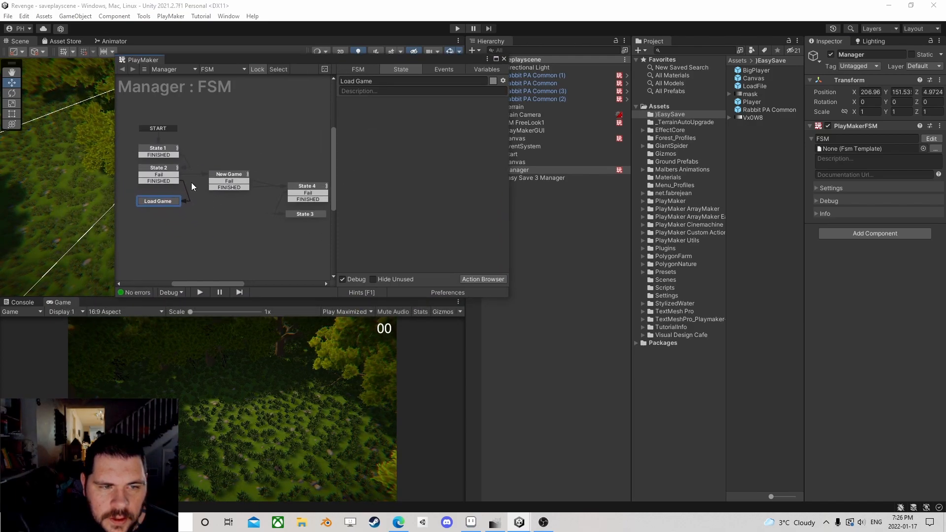
left_click(486, 70)
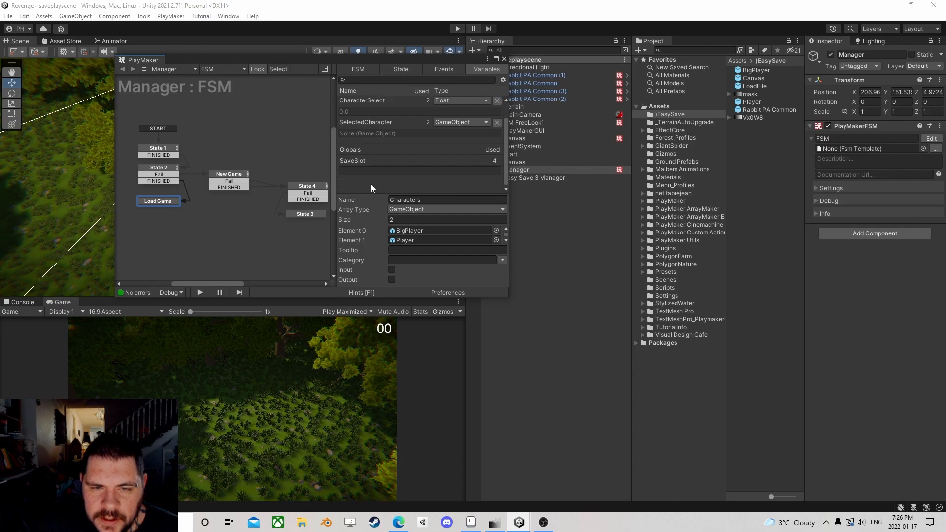
left_click(371, 185)
left_click(433, 280)
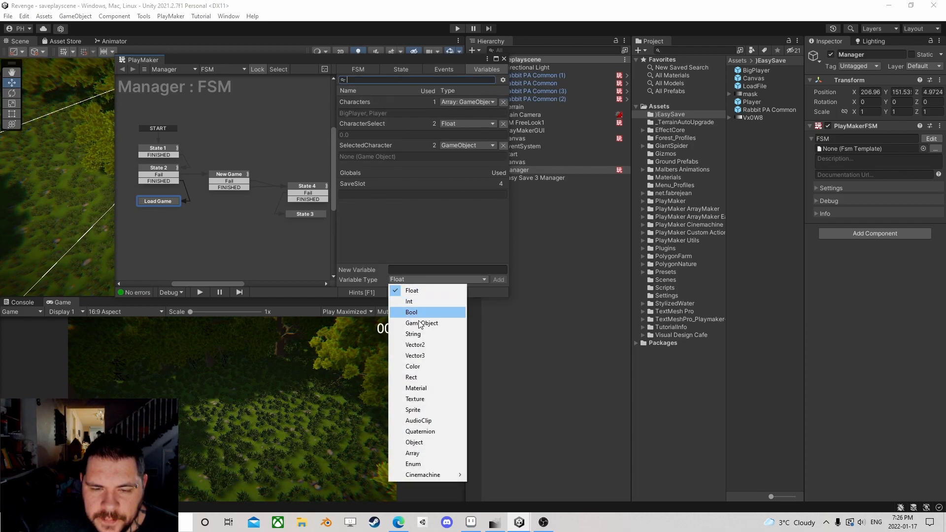
left_click(428, 355)
left_click(433, 269)
type("Position")
key("Return")
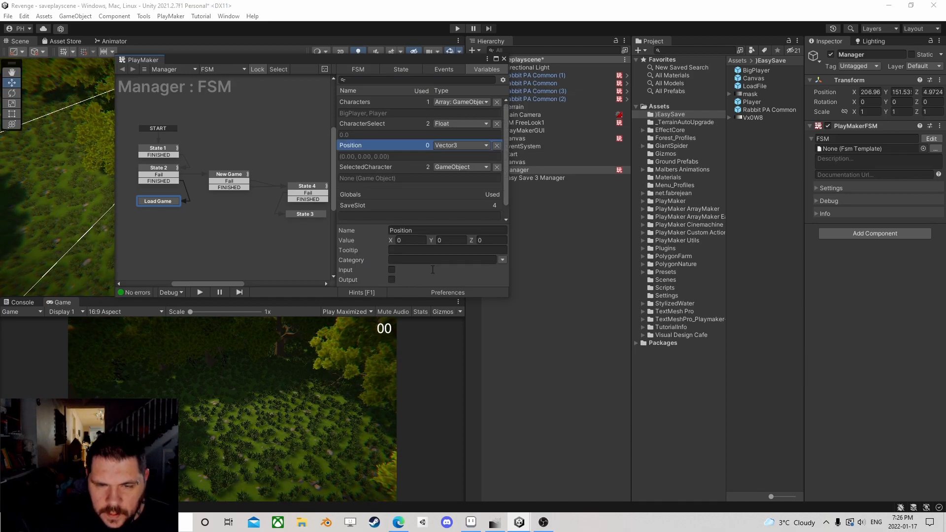
Compare the Load Game state and State 4's actions with the Manager FSM's variable list
left_click(158, 201)
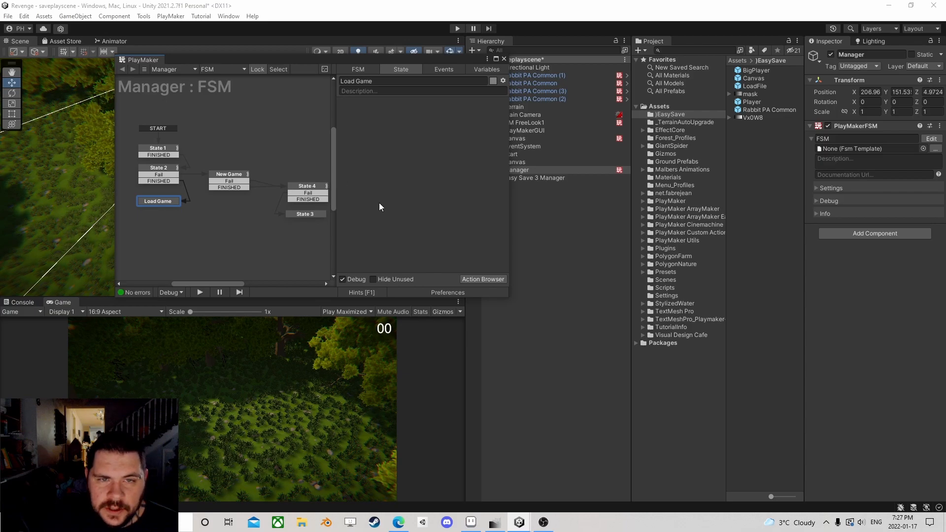
left_click(486, 69)
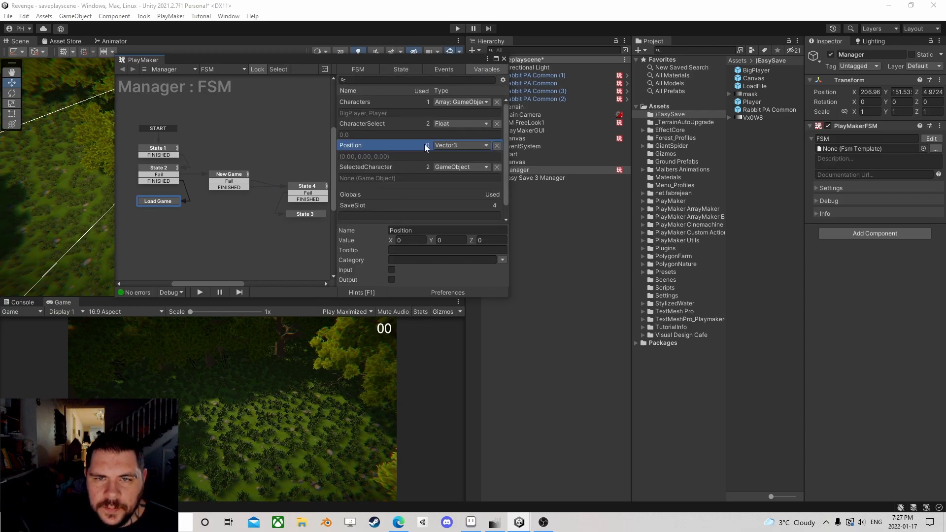
middle_click_drag(306, 183, 236, 165)
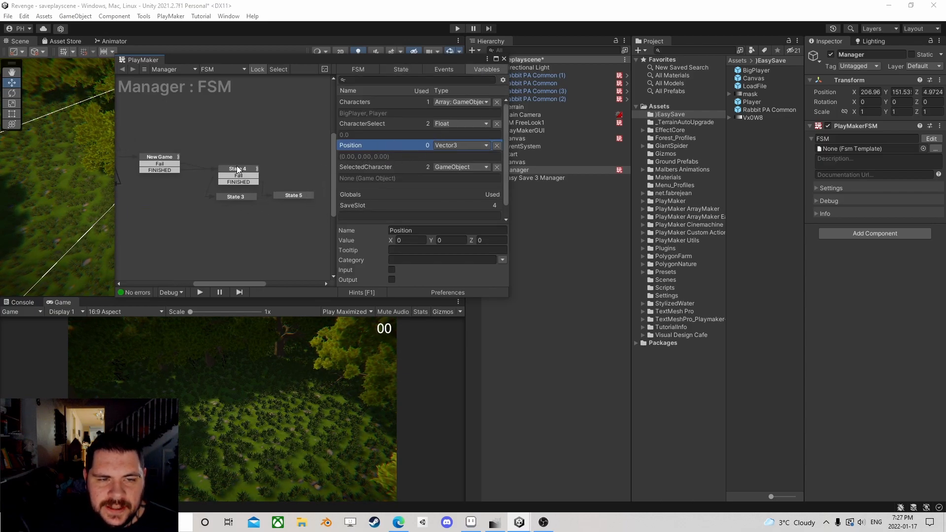
left_click(289, 194)
left_click(248, 171)
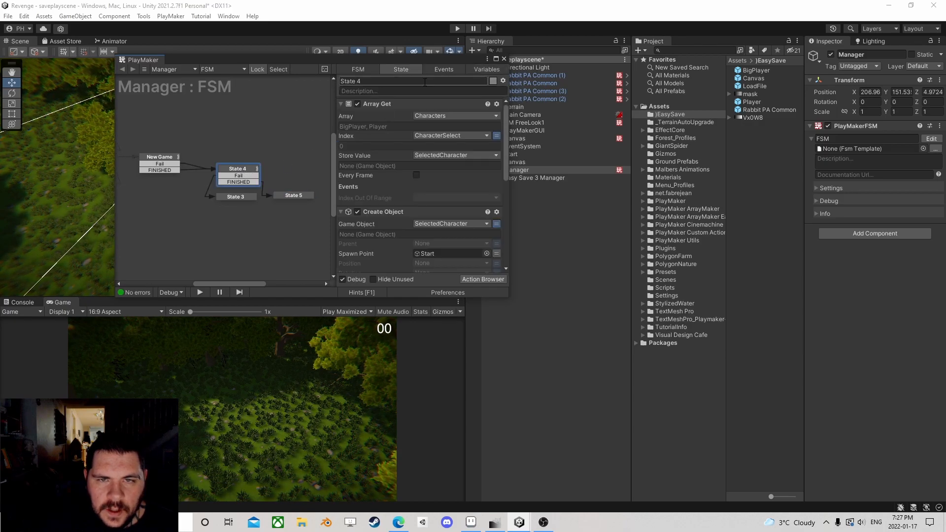
left_click(477, 70)
left_click_drag(416, 61, 475, 97)
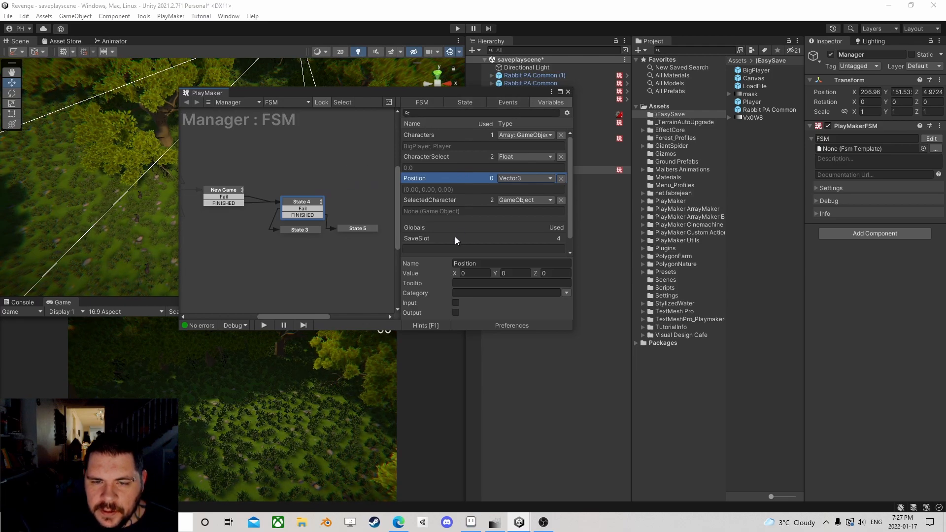
Add an Int variable named Score to the Manager FSM
scroll(443, 231, "down", 1)
left_click(441, 223)
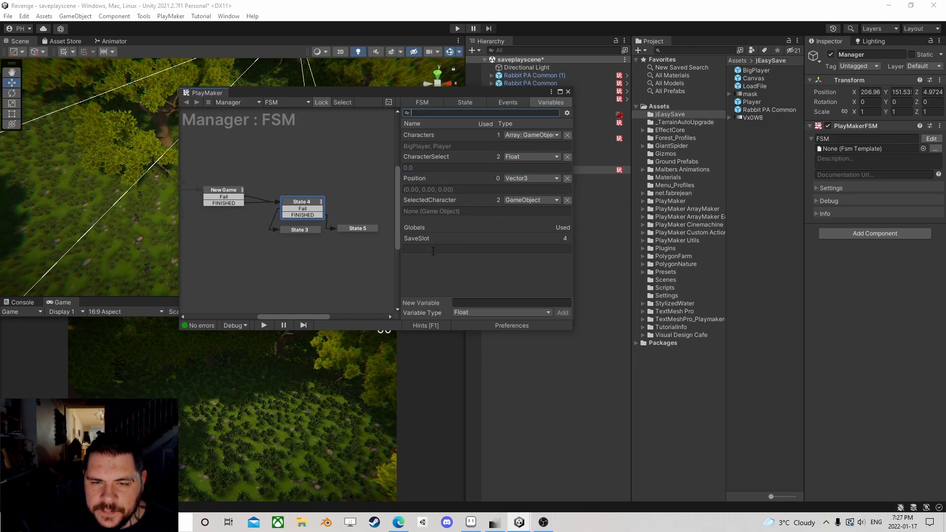
left_click(470, 311)
left_click(473, 136)
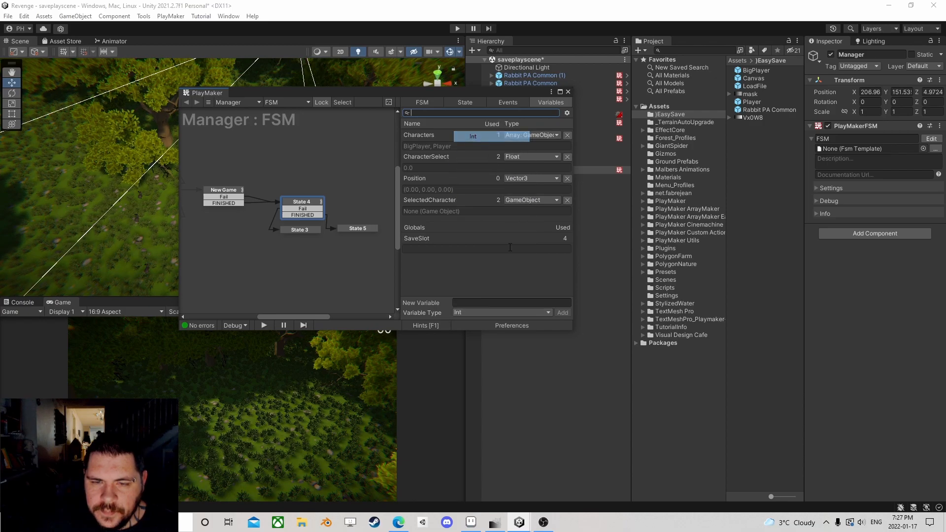
left_click(485, 303)
type("Score")
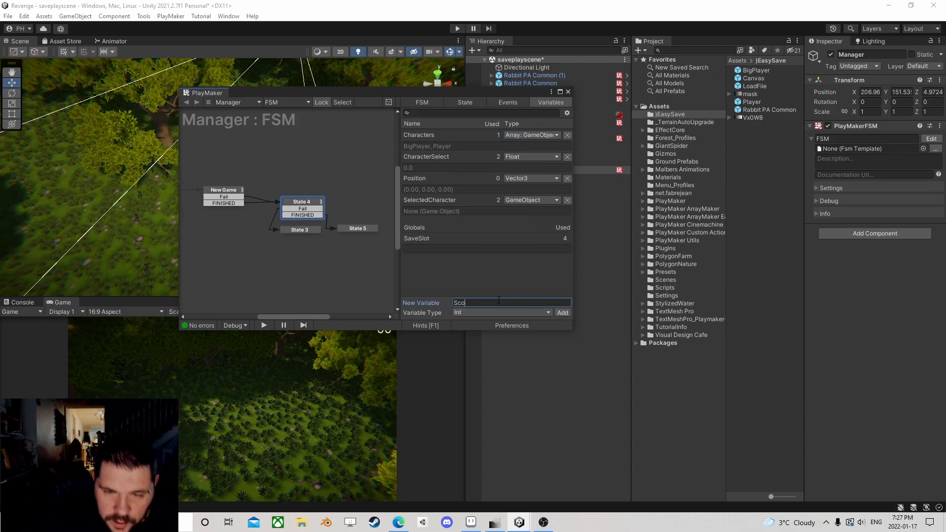
key("Return")
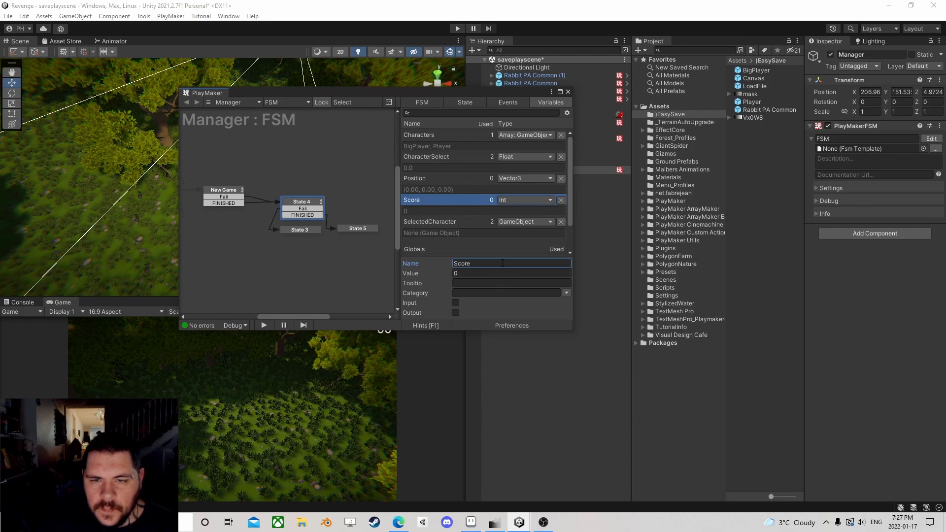
Add a Get Owner action to State 1 of the Manager FSM
scroll(274, 190, "down", 1)
middle_click_drag(231, 184, 320, 209)
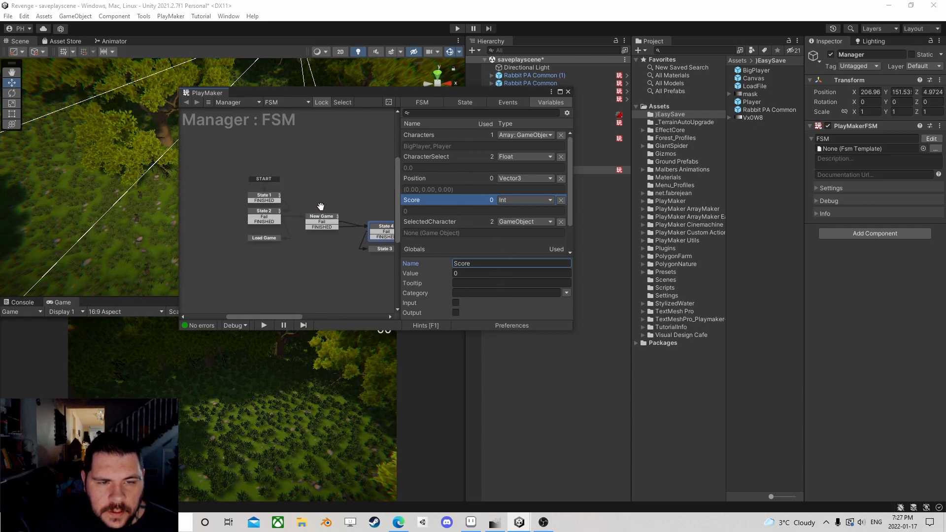
scroll(318, 207, "up", 2)
left_click(257, 196)
middle_click_drag(237, 181, 296, 184)
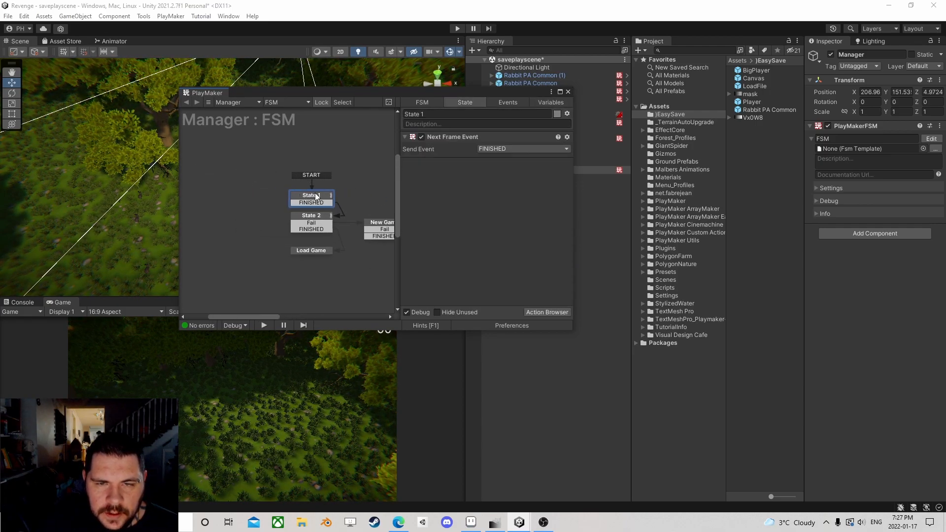
left_click(555, 310)
type("get own")
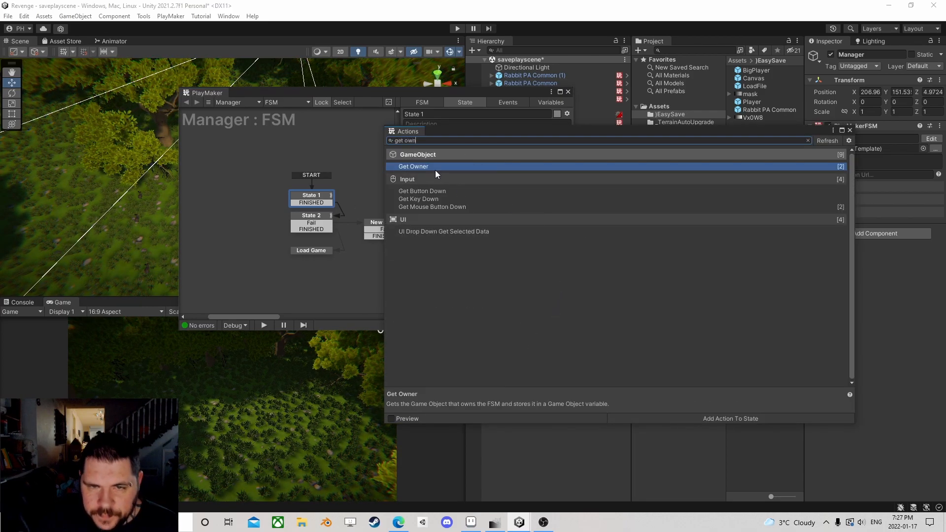
double_click(432, 167)
left_click(850, 130)
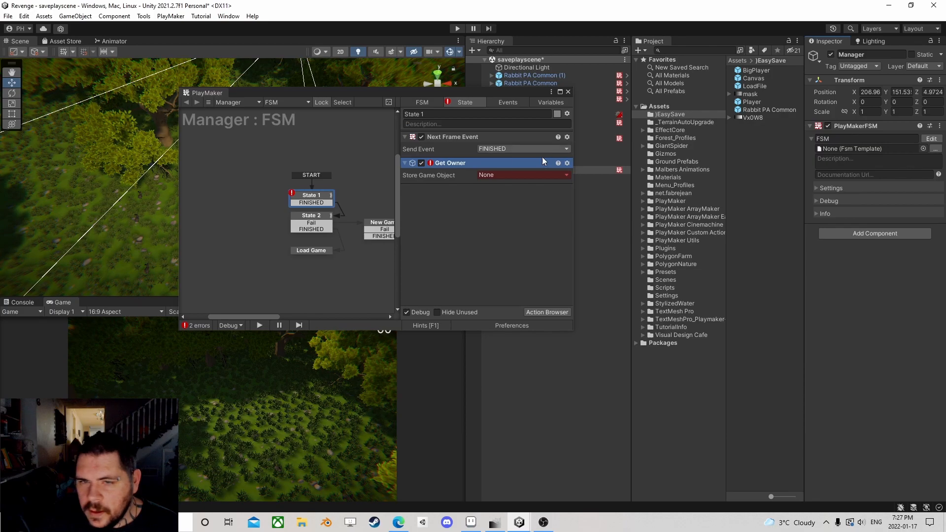
Store State 1's Get Owner result in a new global variable Manager and move the action above Next Frame Event
left_click(498, 175)
left_click(537, 232)
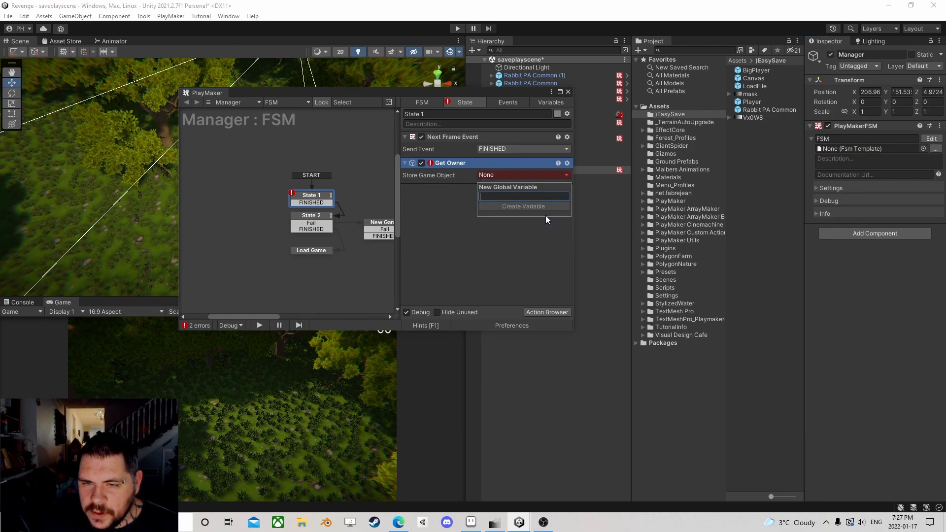
type("Manager")
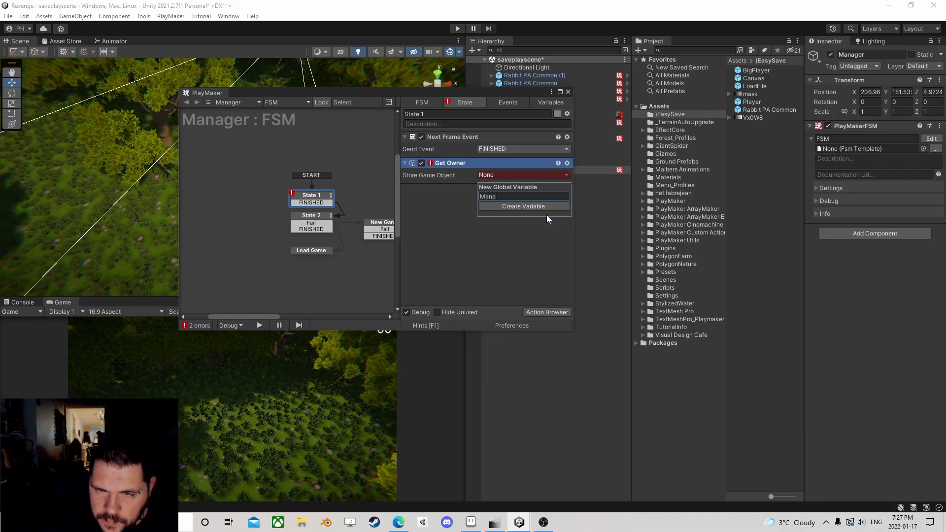
key("Return")
left_click_drag(445, 162, 451, 131)
Review the Manager FSM's Load Game state and State 2's Load All settings against its variable list
middle_click_drag(358, 206, 310, 189)
left_click(271, 202)
left_click(262, 226)
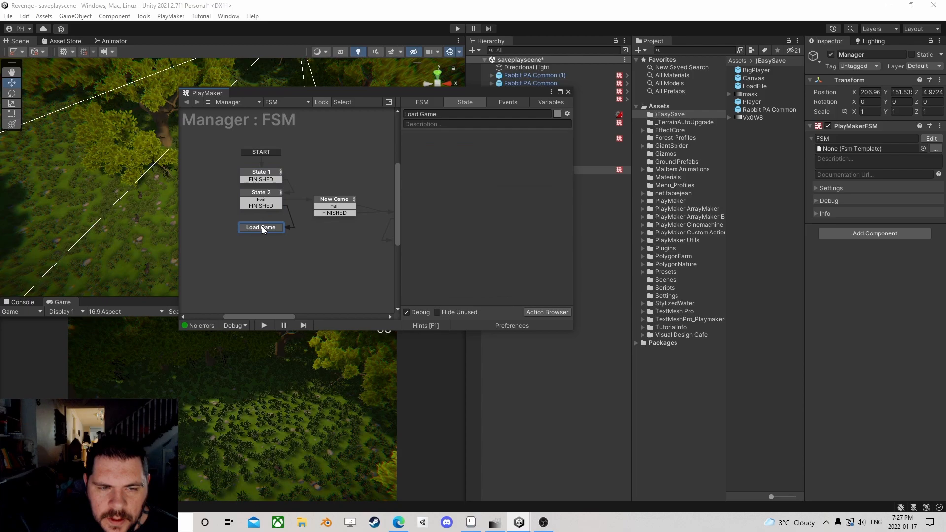
left_click(269, 206)
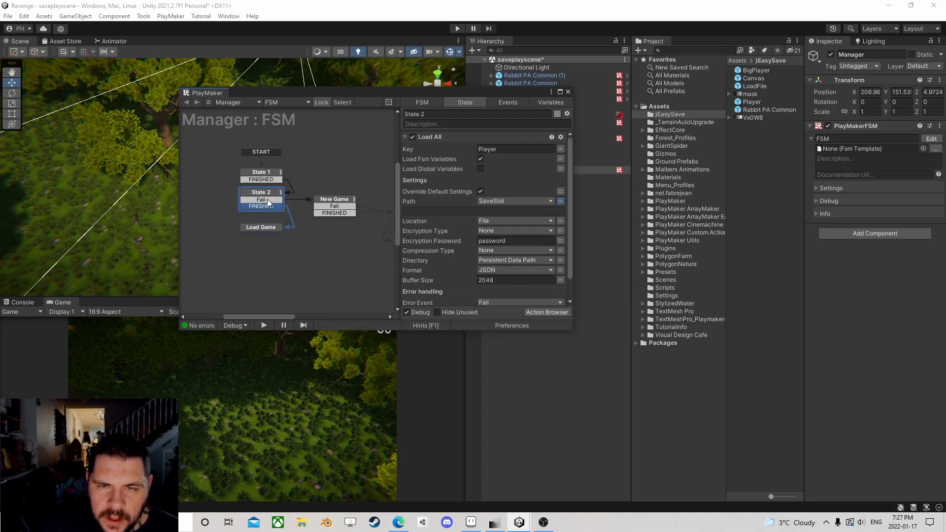
left_click(544, 102)
scroll(458, 177, "down", 1)
left_click(417, 169)
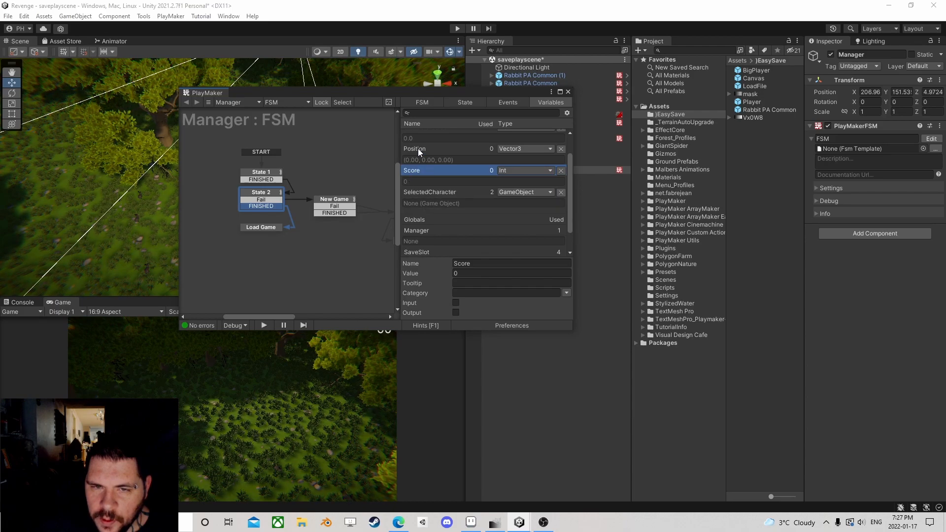
scroll(443, 178, "down", 1)
scroll(473, 172, "up", 2)
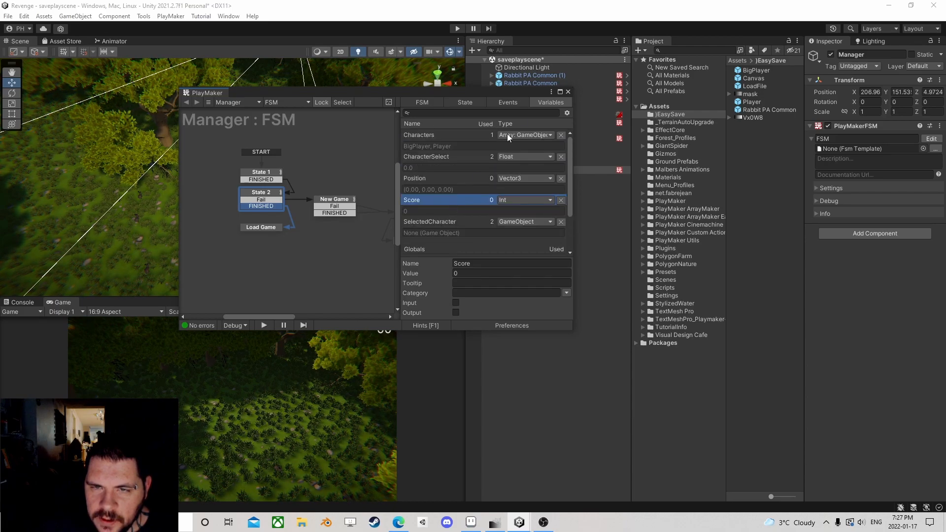
left_click(463, 101)
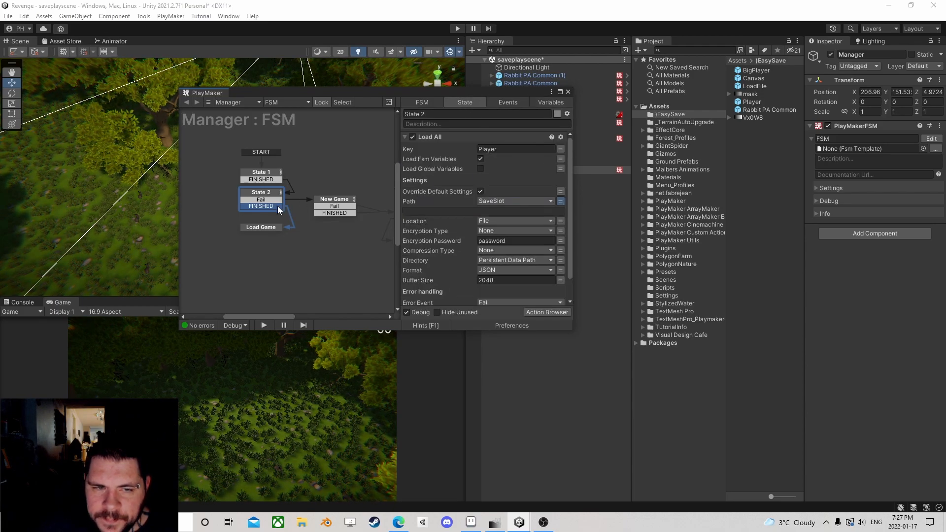
left_click(548, 103)
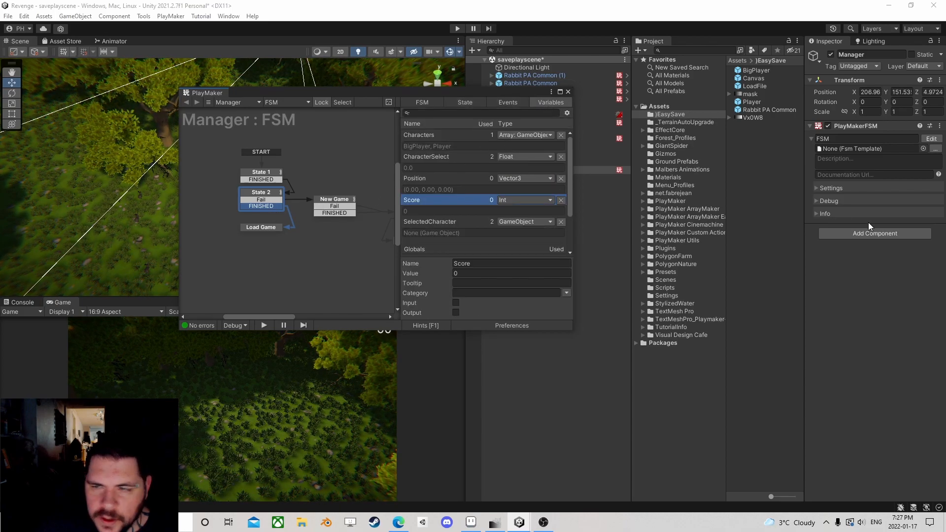
Add a Play Maker Array List Proxy component to the Manager object with the reference Delegetes
left_click(882, 233)
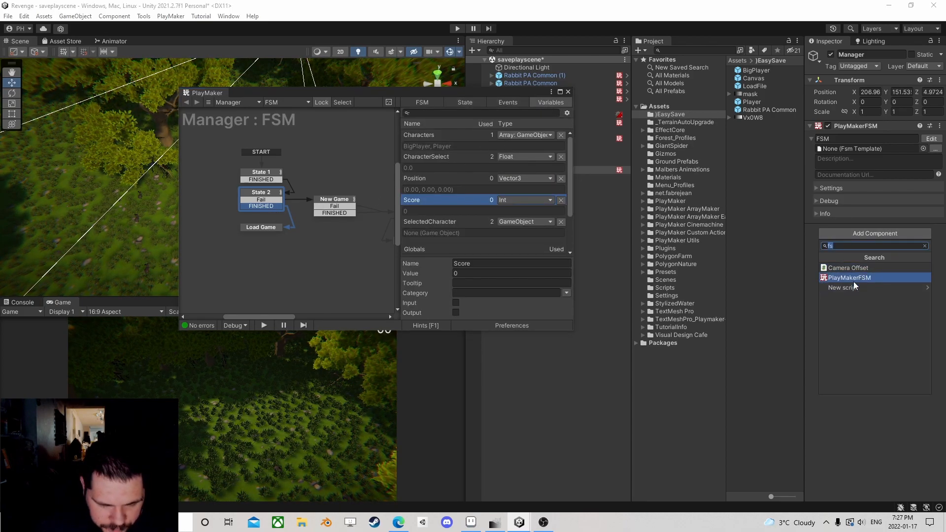
type("array")
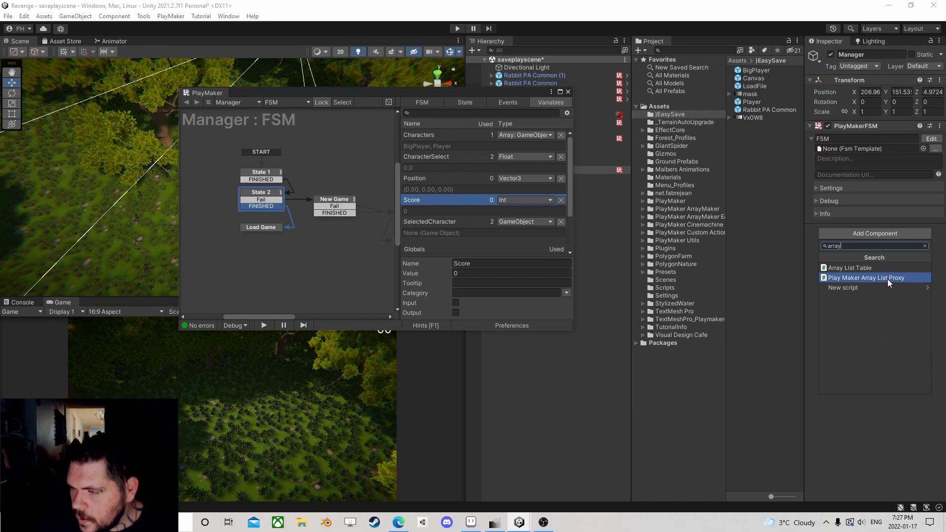
left_click(887, 278)
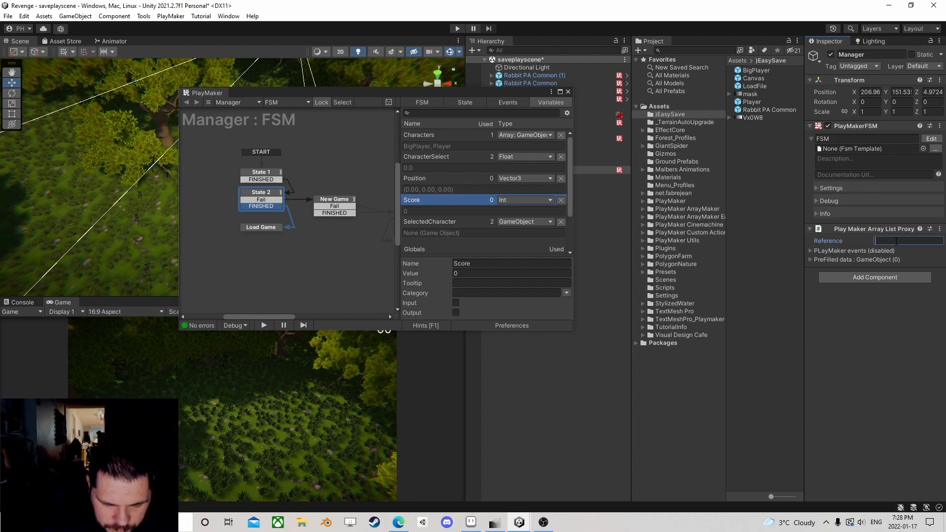
type("Dele")
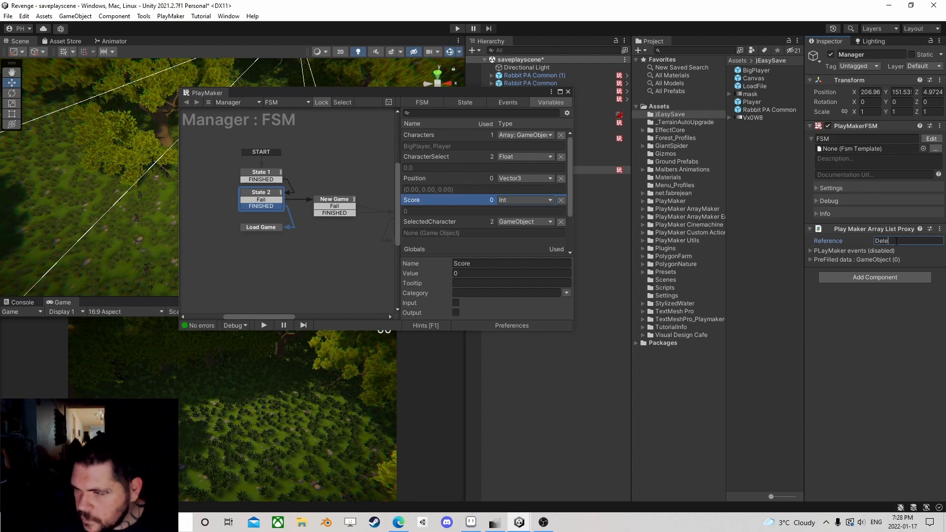
type("getes")
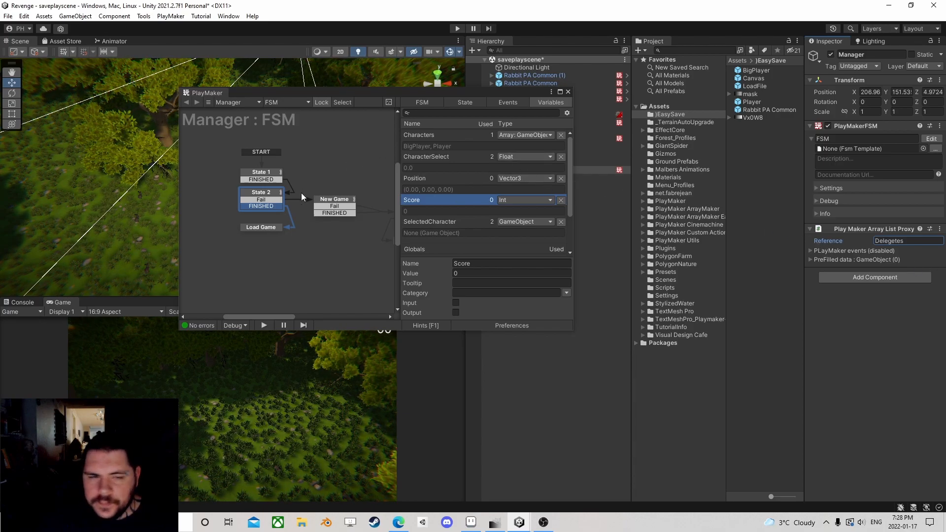
Add an Array List Send Event To Game Objects action to the Load Game state
left_click(265, 228)
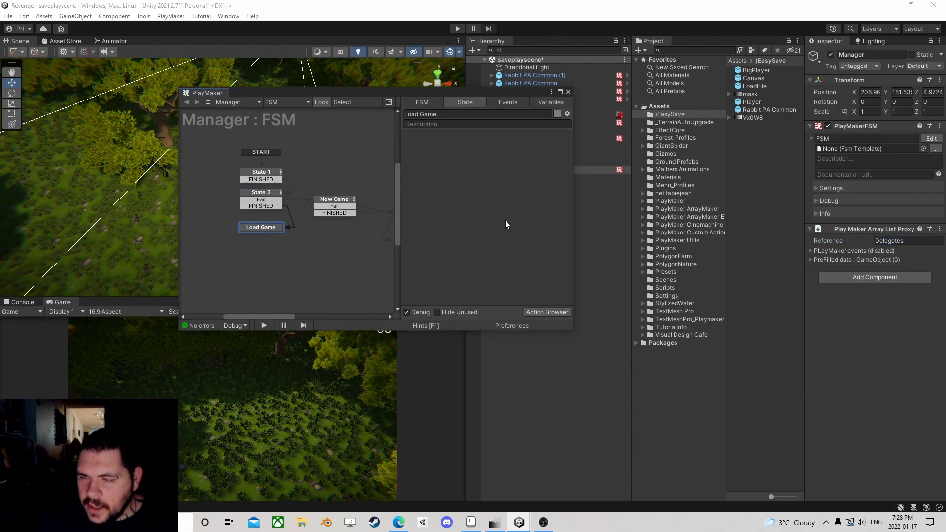
left_click(260, 199)
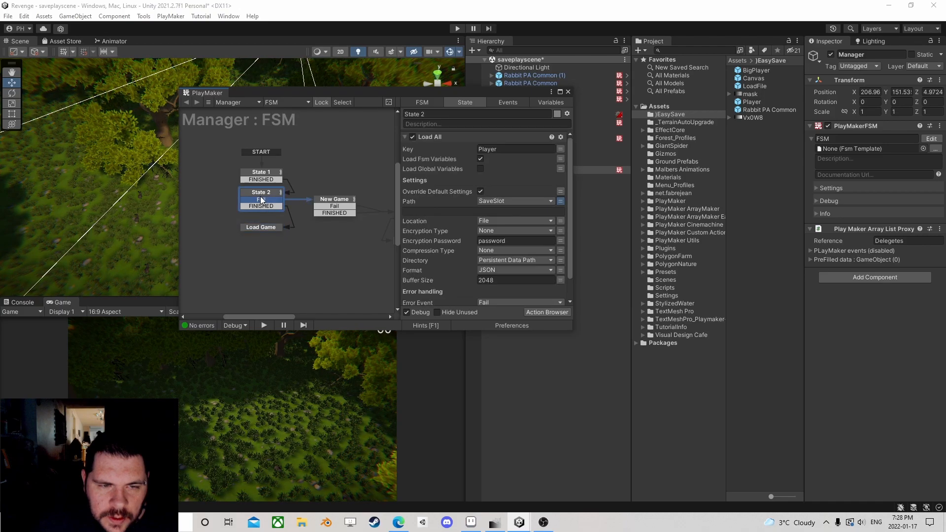
left_click(265, 227)
left_click(541, 311)
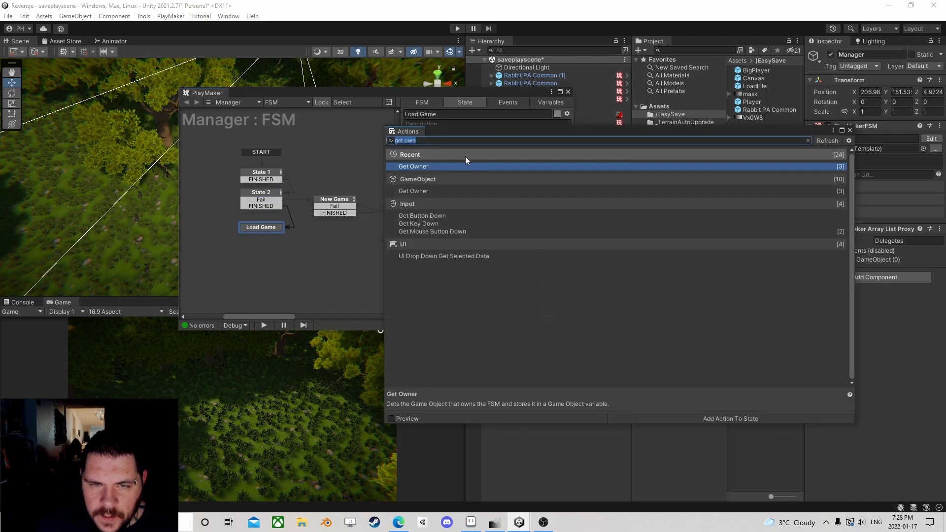
type("send eve")
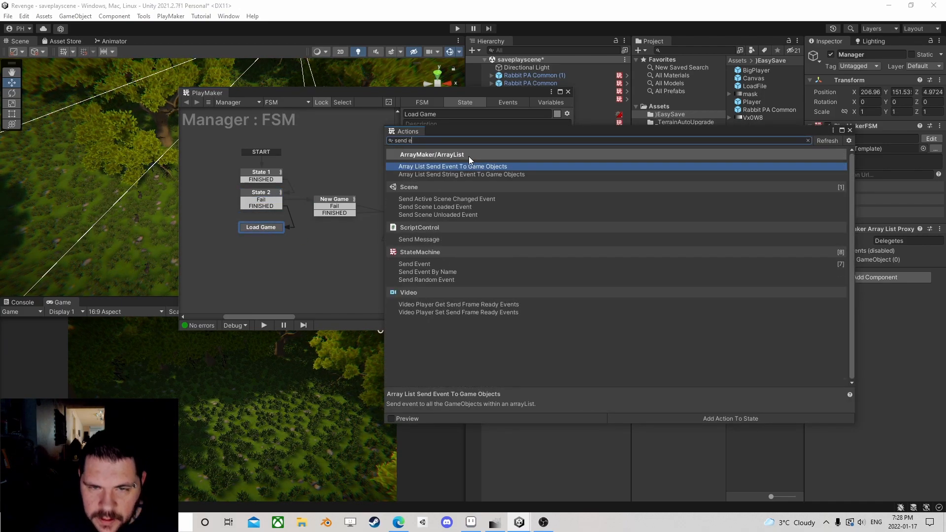
double_click(487, 165)
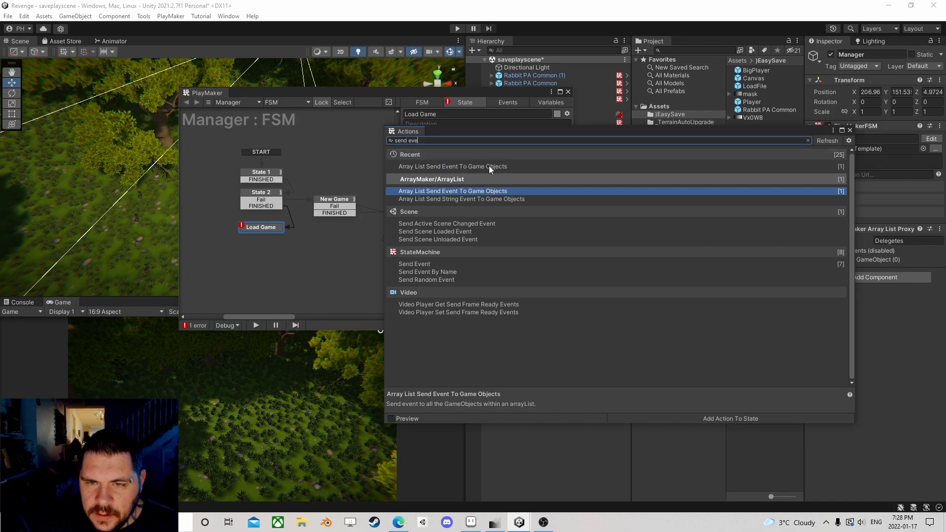
left_click(850, 130)
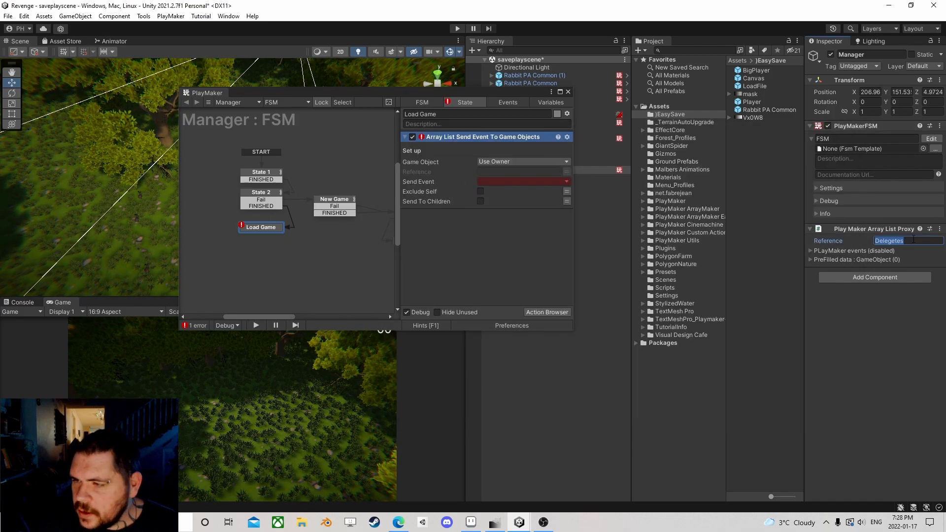
Set the reference of Load Game's Array List Send Event To Game Objects action to Delegetes
left_click(519, 172)
type("Delegetes")
left_click(494, 182)
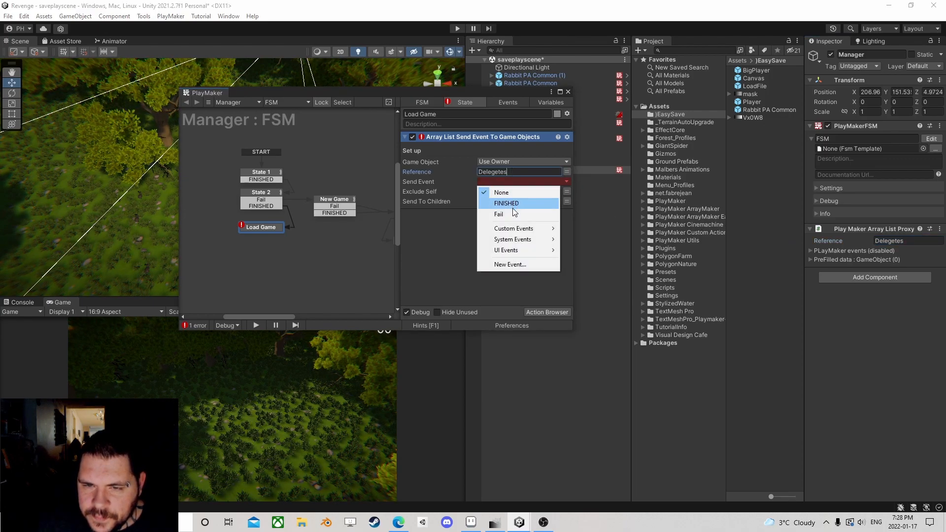
left_click(451, 221)
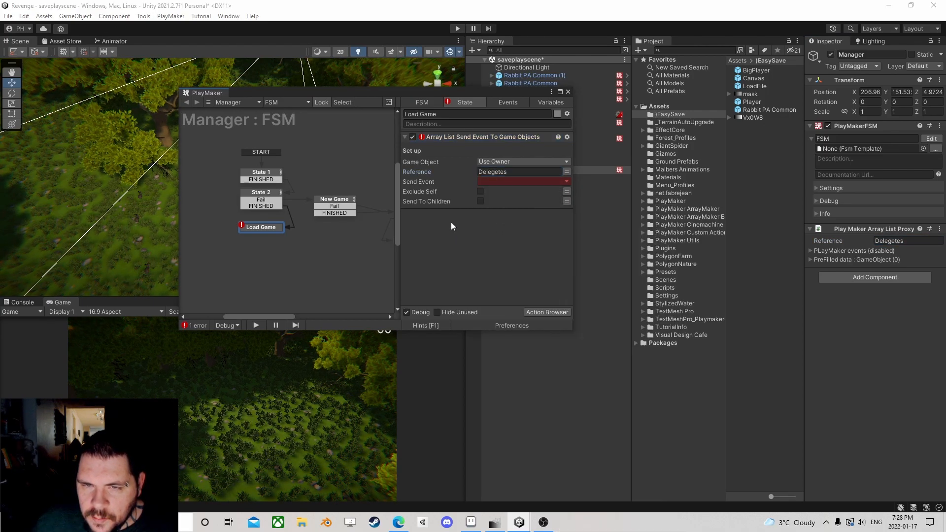
Add an event named Load to the Manager FSM
left_click(508, 102)
left_click(459, 301)
type("Load")
key("Return")
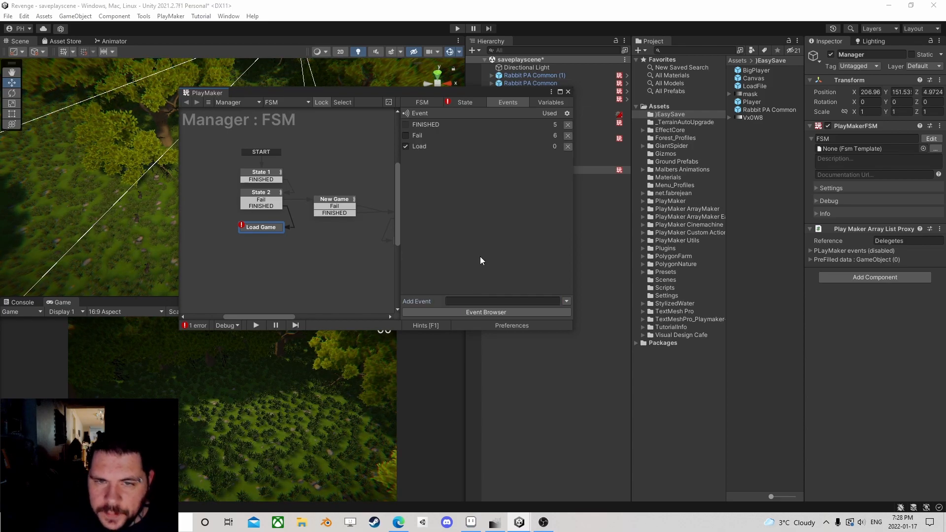
Set the Load Game action's Send Event to Load and enable Exclude Self
left_click(263, 227)
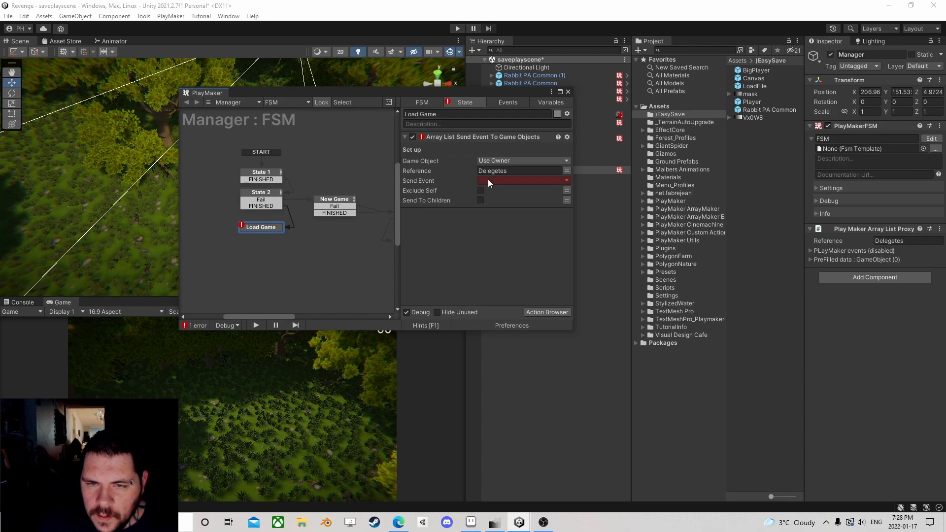
left_click(489, 180)
left_click(502, 224)
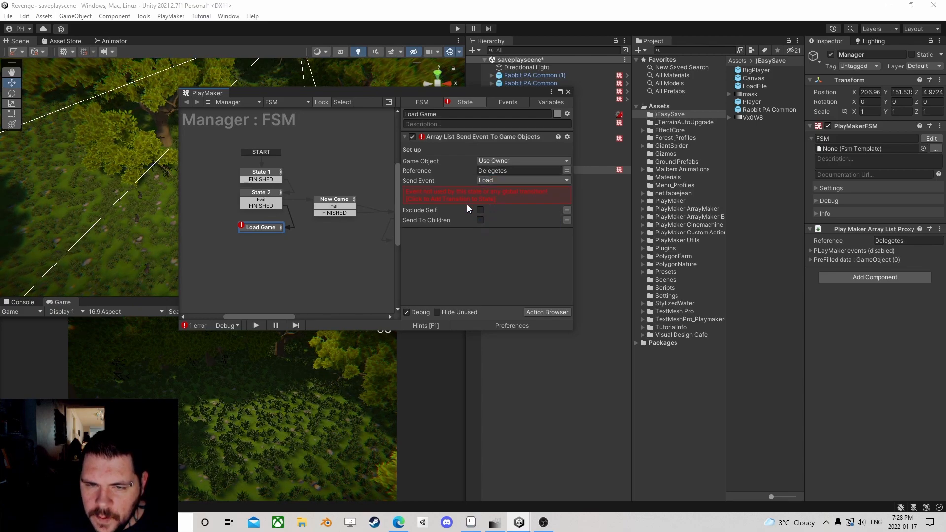
left_click(480, 210)
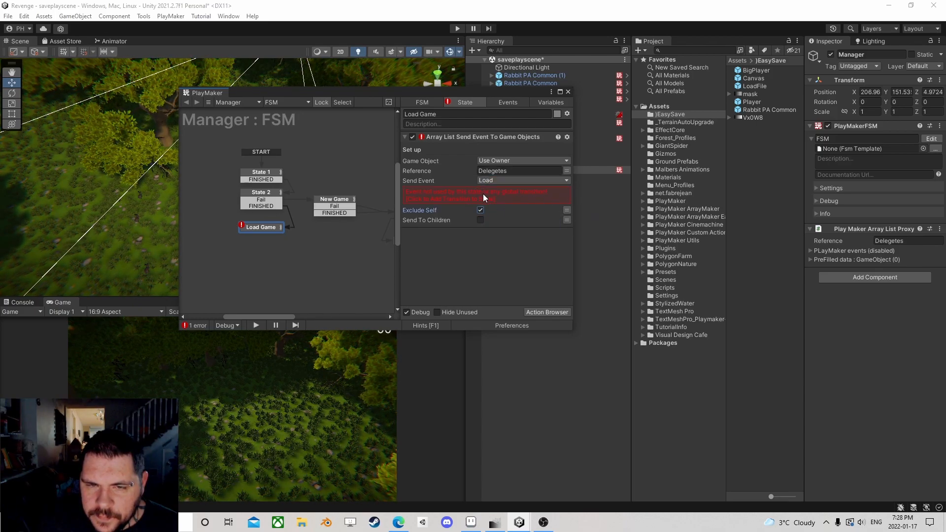
middle_click_drag(361, 240, 318, 223)
scroll(318, 223, "up", 1)
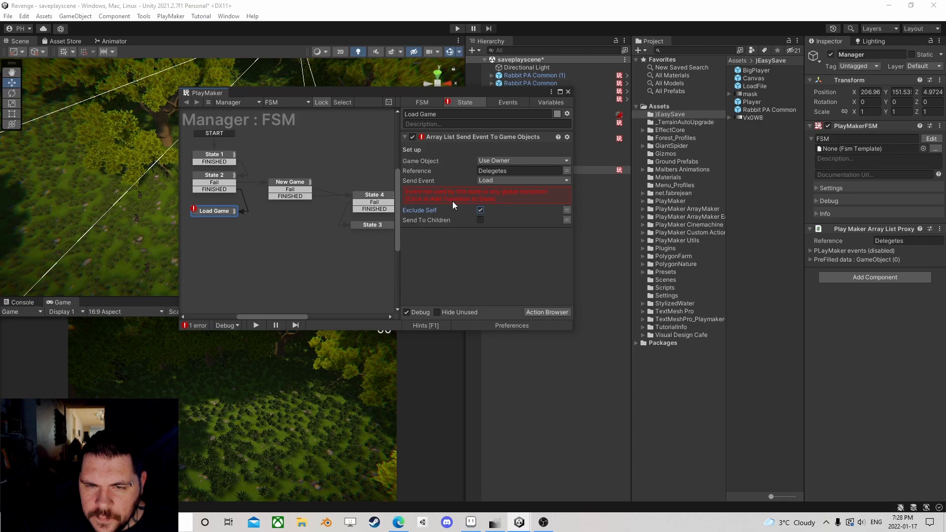
left_click(519, 192)
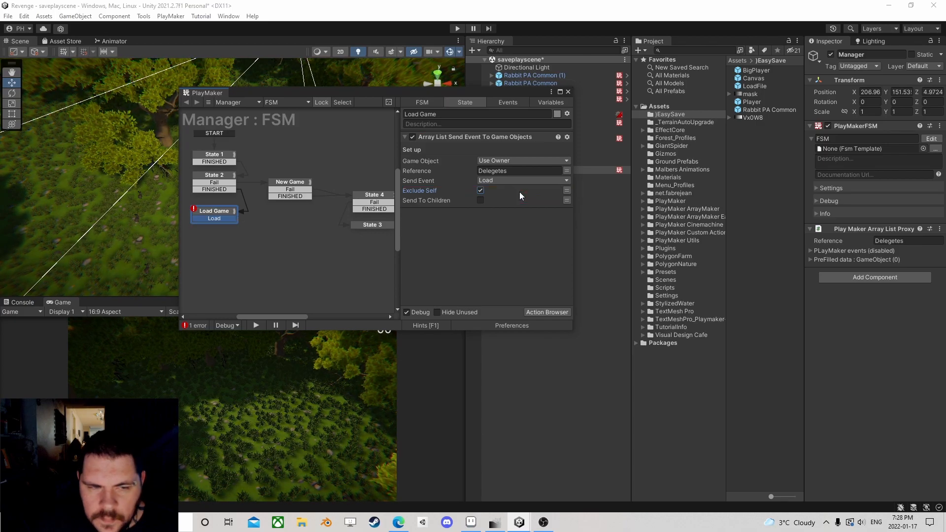
right_click(220, 218)
left_click(502, 95)
left_click_drag(501, 94, 499, 96)
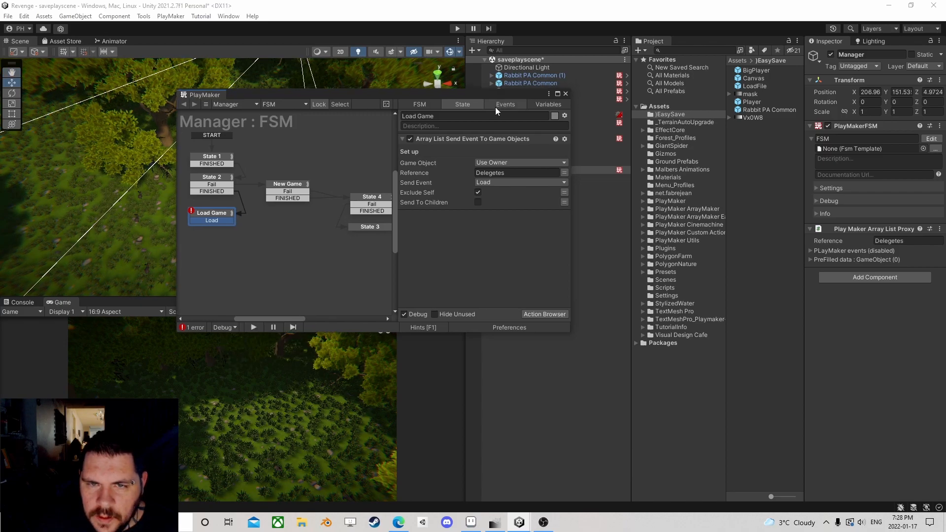
left_click(495, 105)
left_click(213, 219)
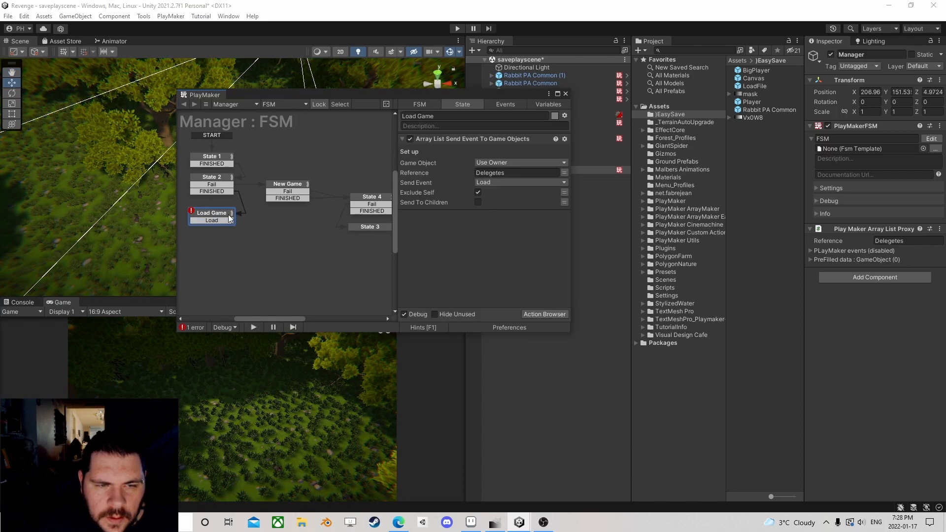
right_click(215, 221)
left_click(265, 361)
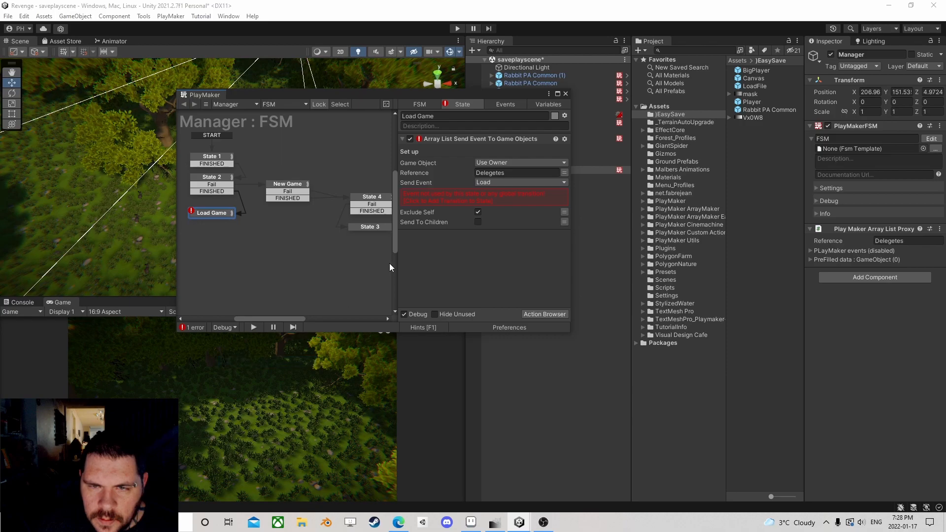
Add a Load transition to the Load Game state and link it to a new state placed below
left_click(480, 196)
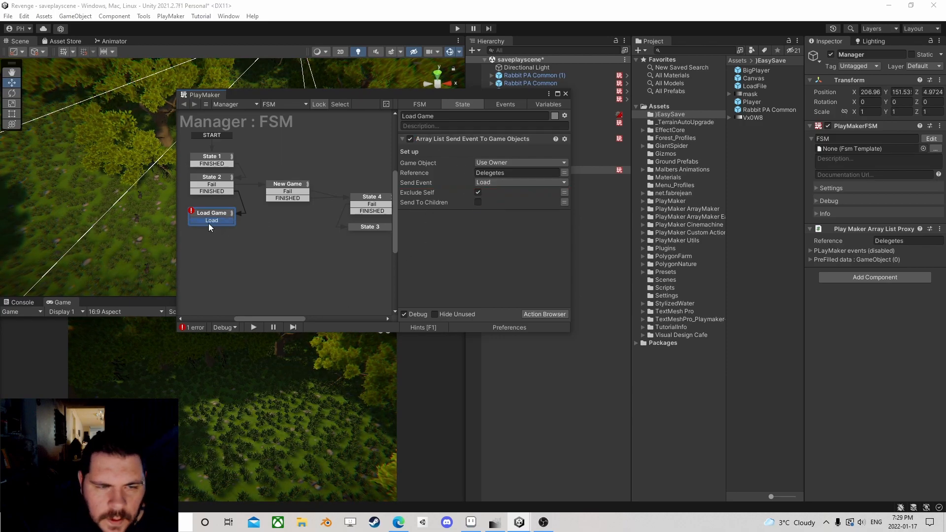
left_click_drag(242, 223, 216, 235)
left_click(229, 217)
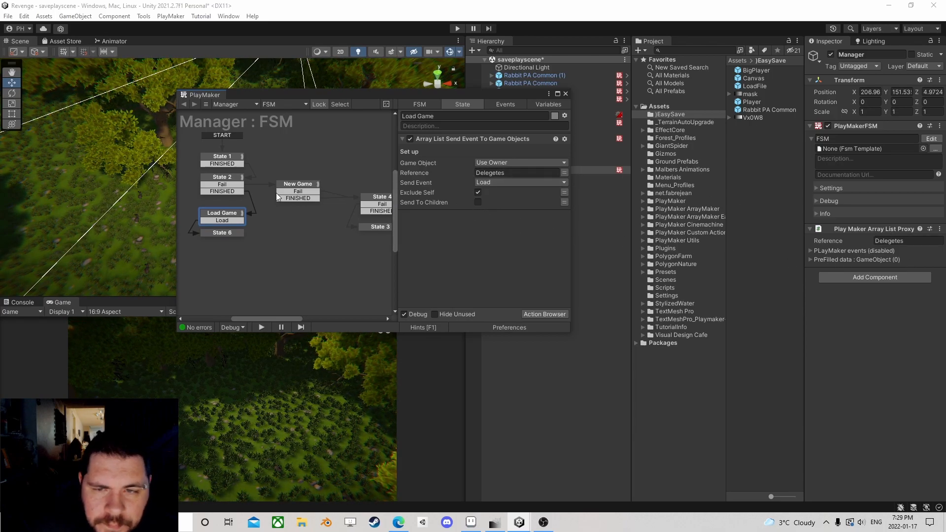
left_click(478, 194)
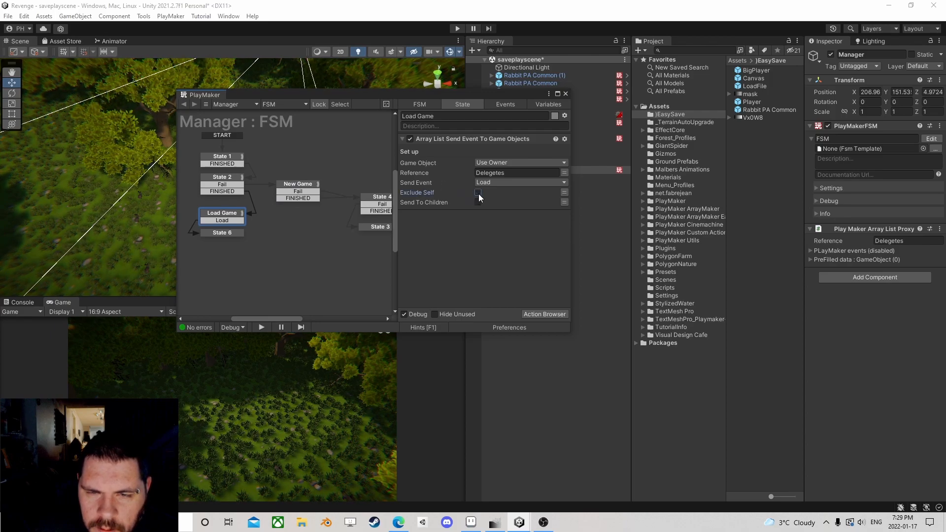
left_click(221, 235)
left_click(230, 216)
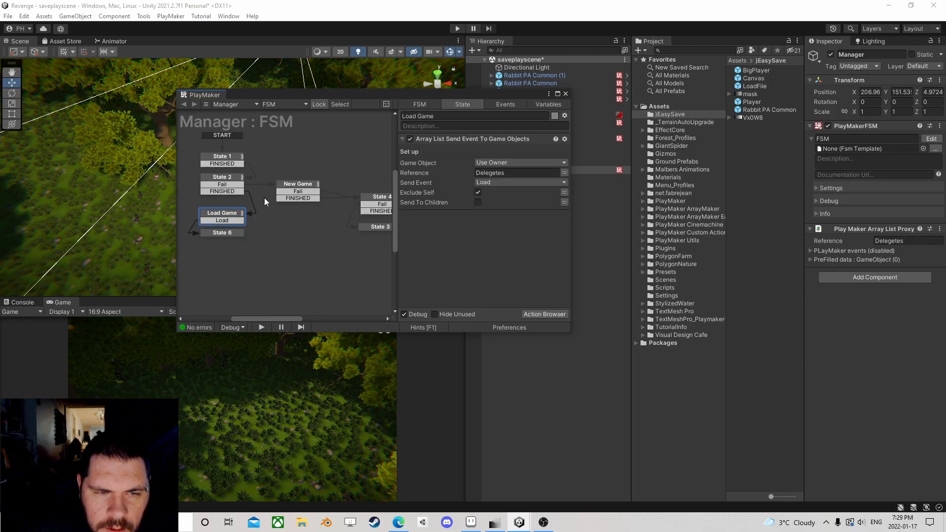
left_click(215, 233)
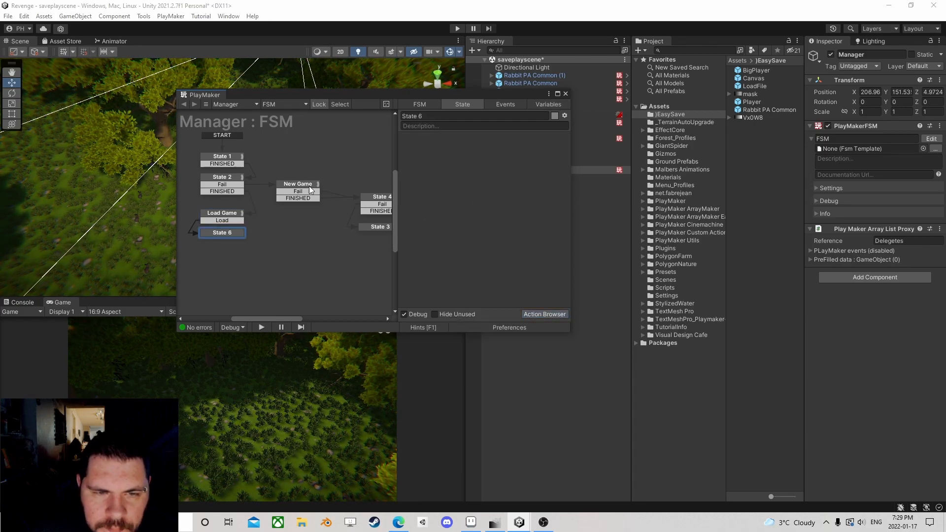
Examine the New Game state's Load action, the Manager FSM's variables and the Array Get and Create Object actions in State 4
left_click(301, 186)
middle_click_drag(325, 243, 303, 222)
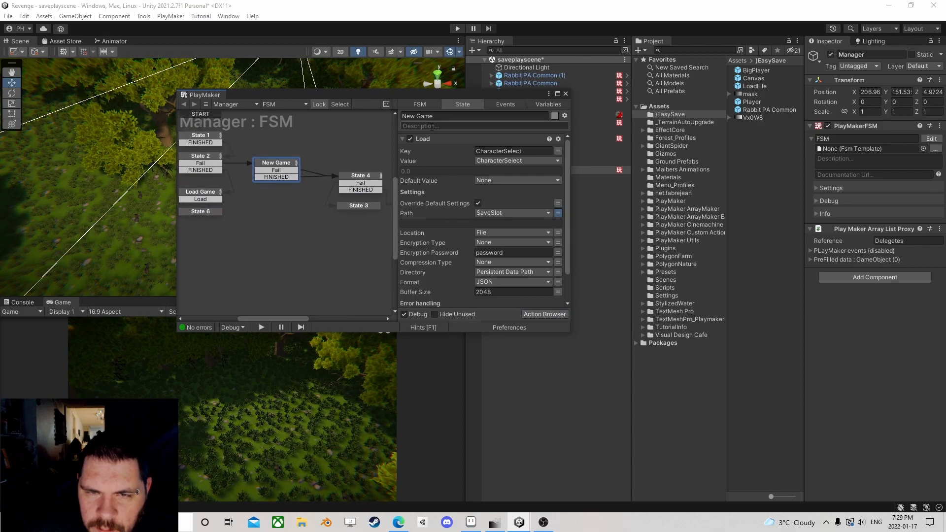
left_click(403, 139)
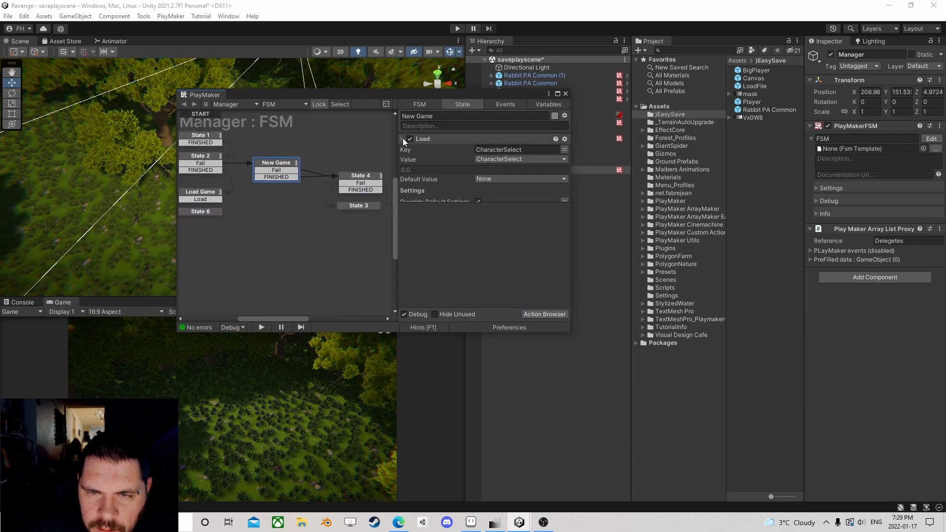
left_click(540, 103)
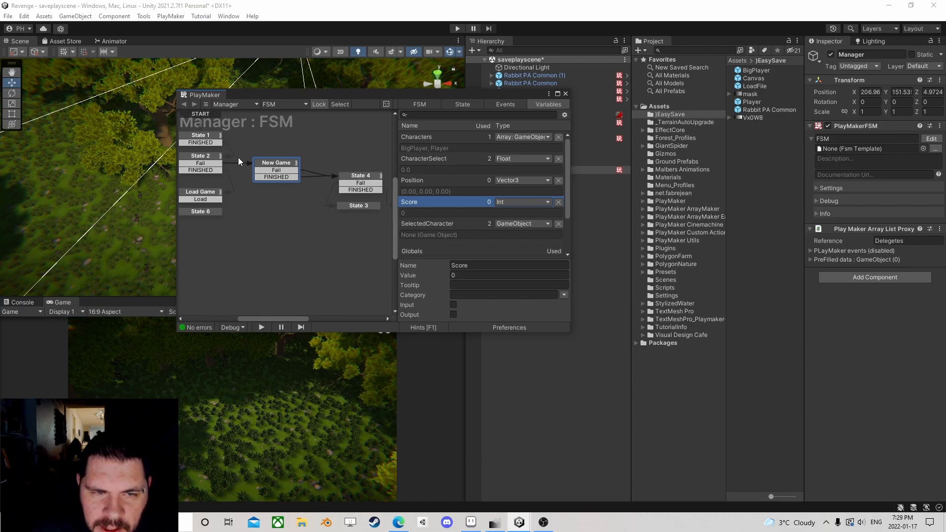
left_click(355, 176)
left_click(448, 140)
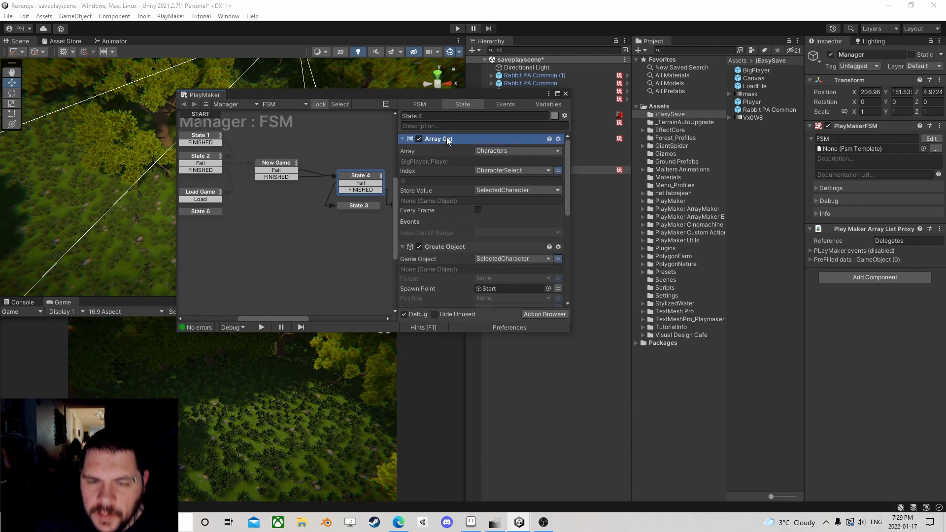
Copy State 4 and paste the duplicate into the empty graph area below Load Game
middle_click_drag(361, 176, 294, 160)
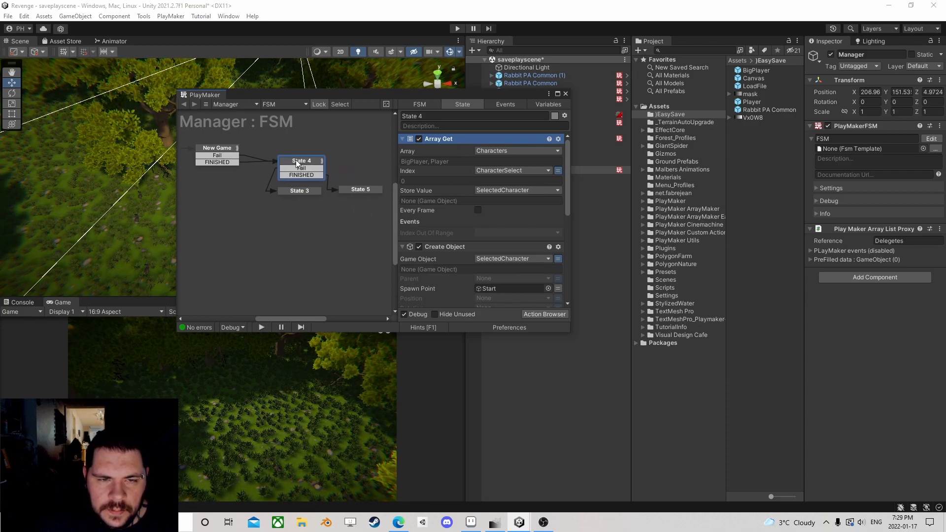
scroll(309, 167, "down", 1)
right_click(306, 164)
left_click(338, 219)
middle_click_drag(313, 222, 340, 199)
left_click(277, 209)
right_click(278, 209)
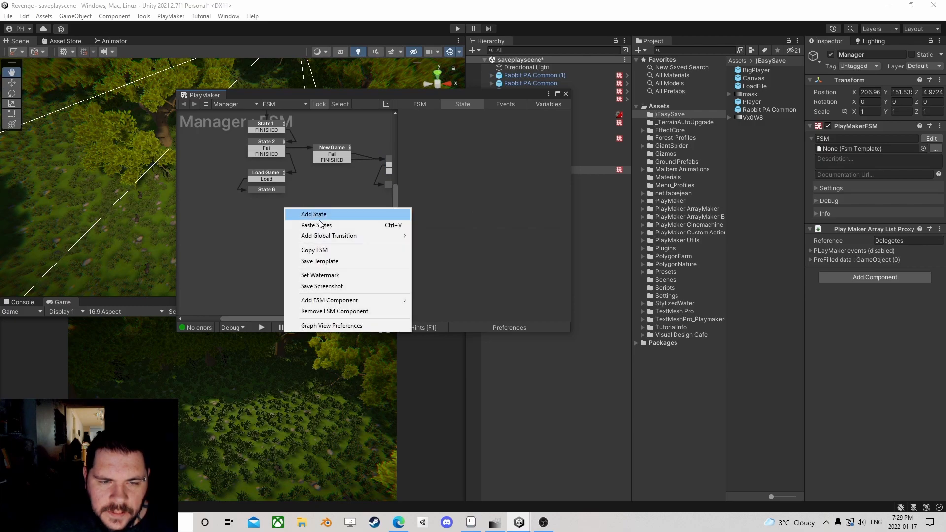
left_click(306, 225)
Delete State 6 and put the pasted State 7 directly under Load Game as the target of its Load transition
left_click(276, 178)
left_click(274, 189)
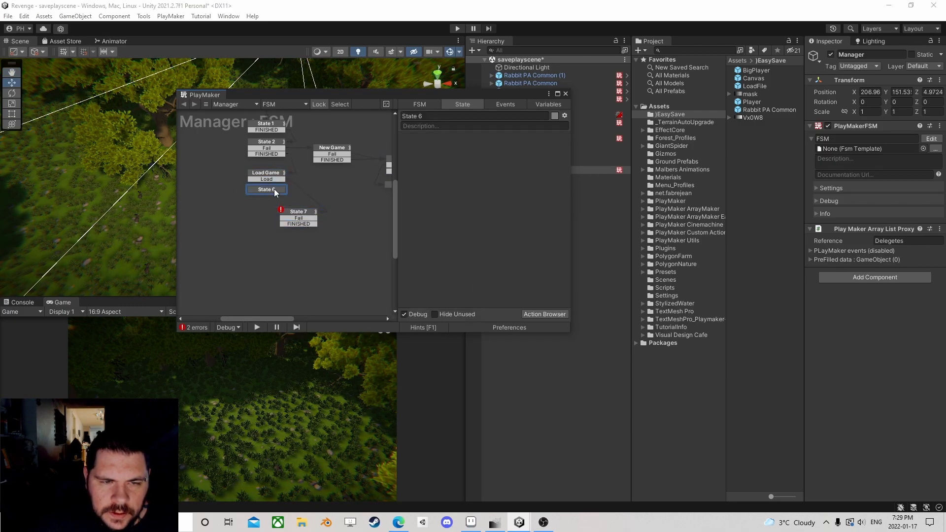
key("Delete")
left_click_drag(300, 212, 267, 190)
In State 7, set Create Object's Position to the Position variable and delete the Save All action
scroll(486, 224, "down", 3)
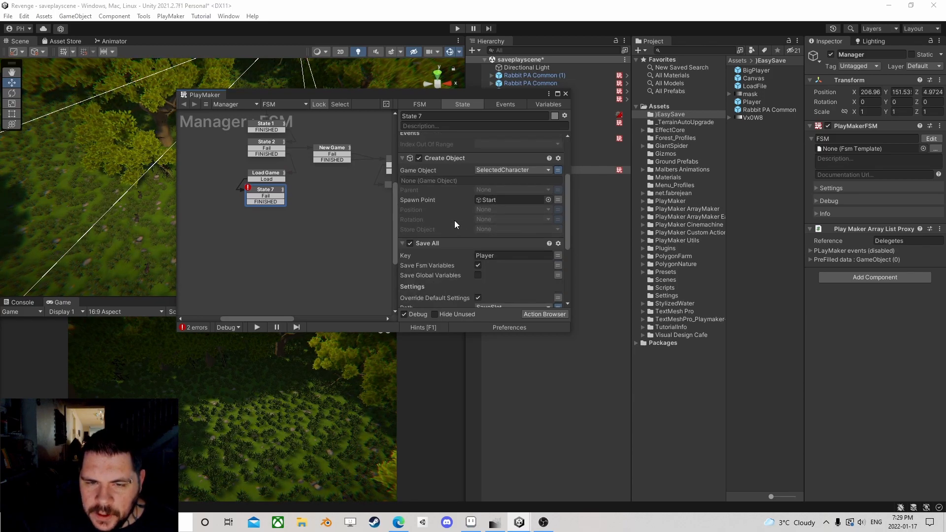
left_click(493, 209)
left_click(561, 231)
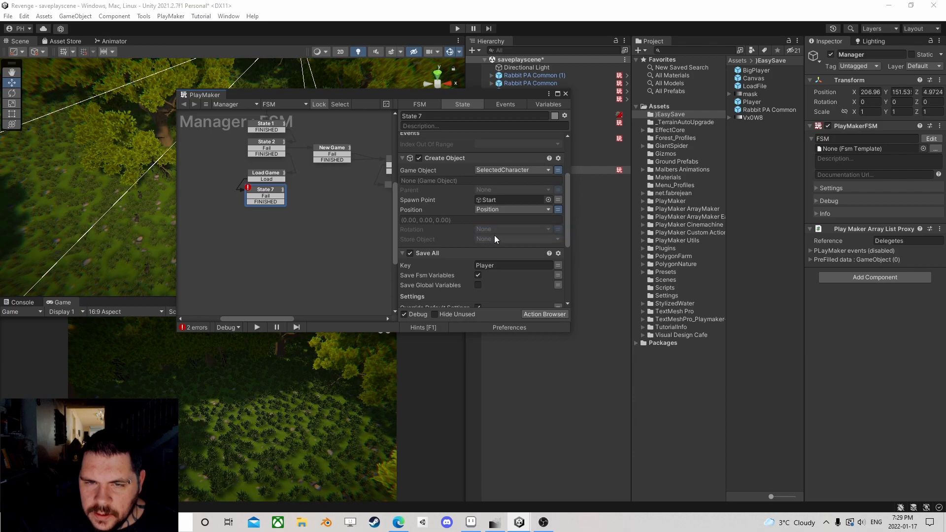
scroll(501, 212, "down", 2)
left_click(449, 196)
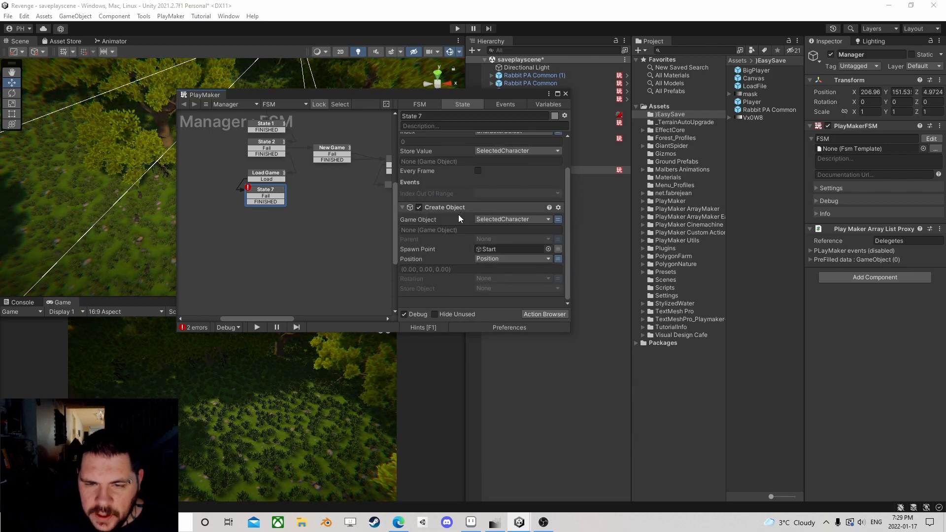
scroll(459, 214, "up", 5)
scroll(461, 213, "down", 1)
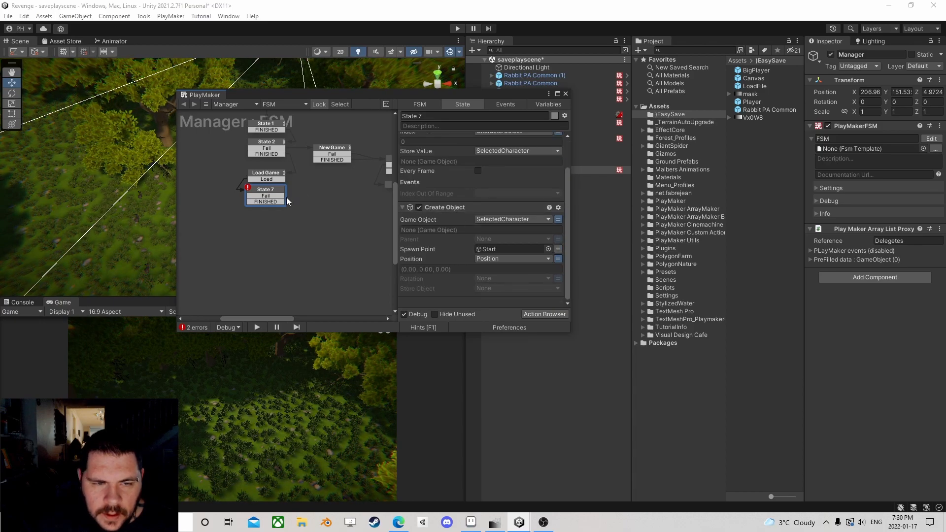
Link State 7's Fail and FINISHED transitions to two separate new states placed beside it
left_click_drag(262, 196, 341, 217, "ctrl")
left_click(335, 192)
middle_click_drag(358, 208, 300, 244)
left_click_drag(290, 244, 289, 240)
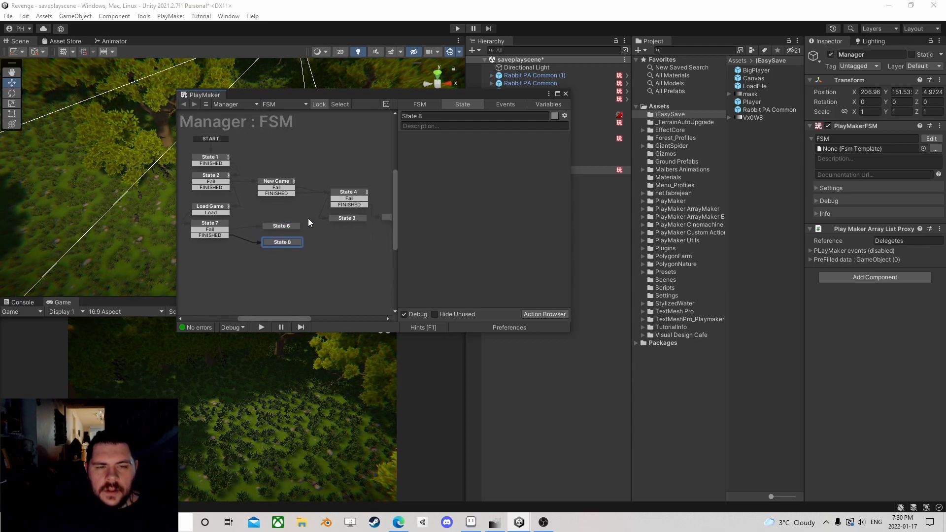
Examine State 7's actions, the Load Game branch's states and the Manager FSM's Position and SelectedCharacter variables
left_click(211, 226)
scroll(470, 187, "down", 3)
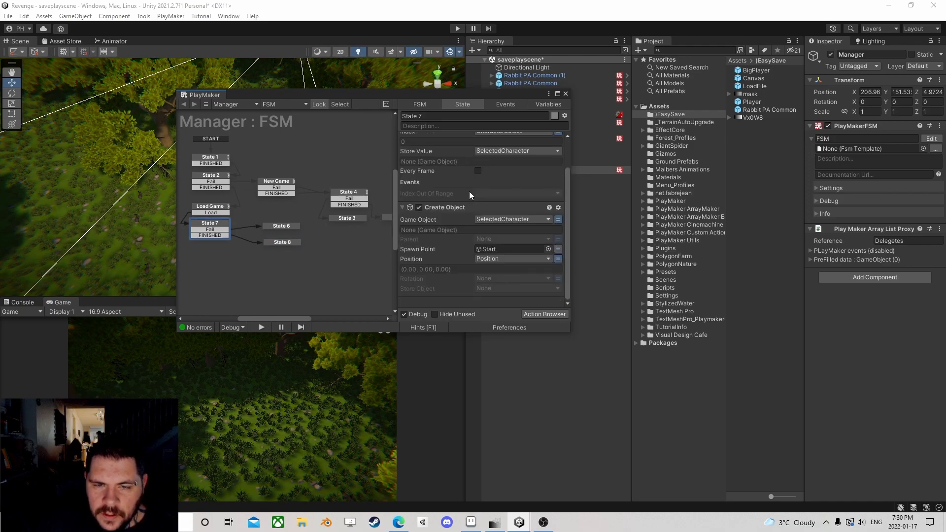
left_click(212, 206)
left_click(282, 227)
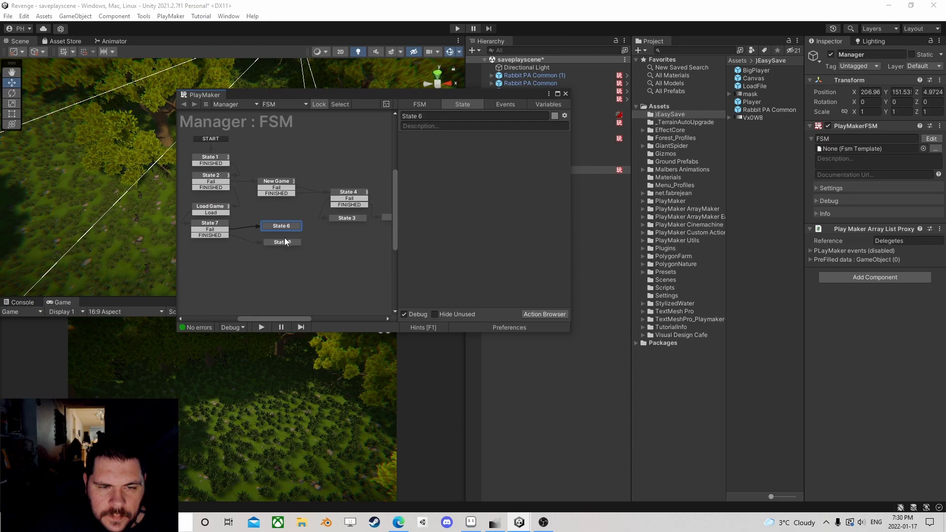
left_click(307, 238)
left_click(541, 104)
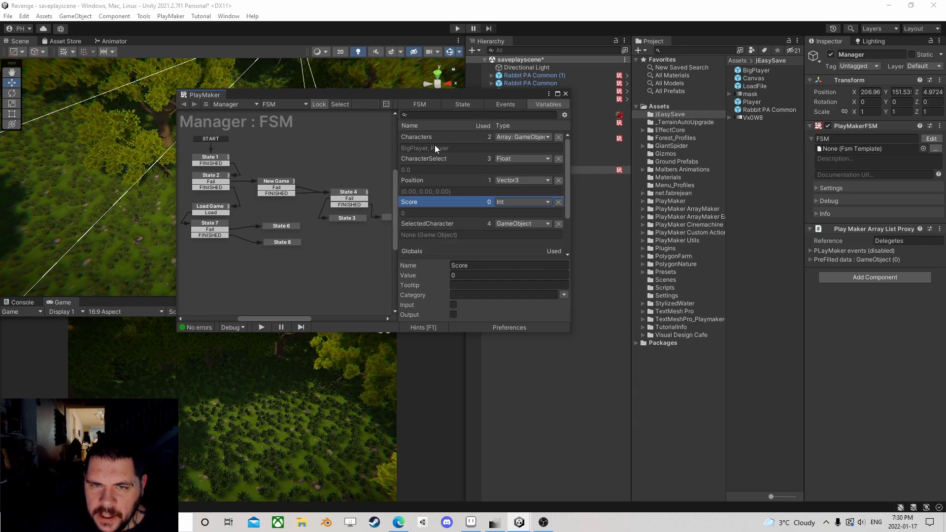
scroll(481, 194, "down", 3)
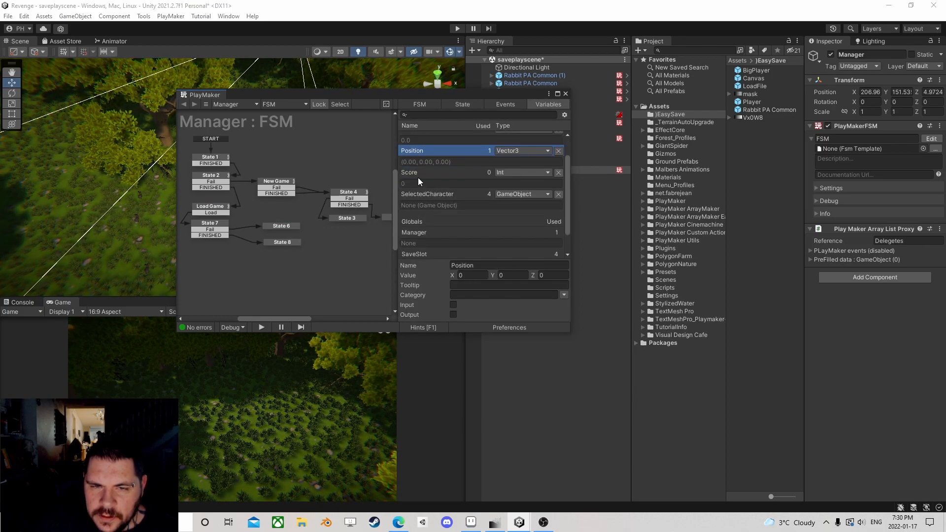
left_click(433, 165)
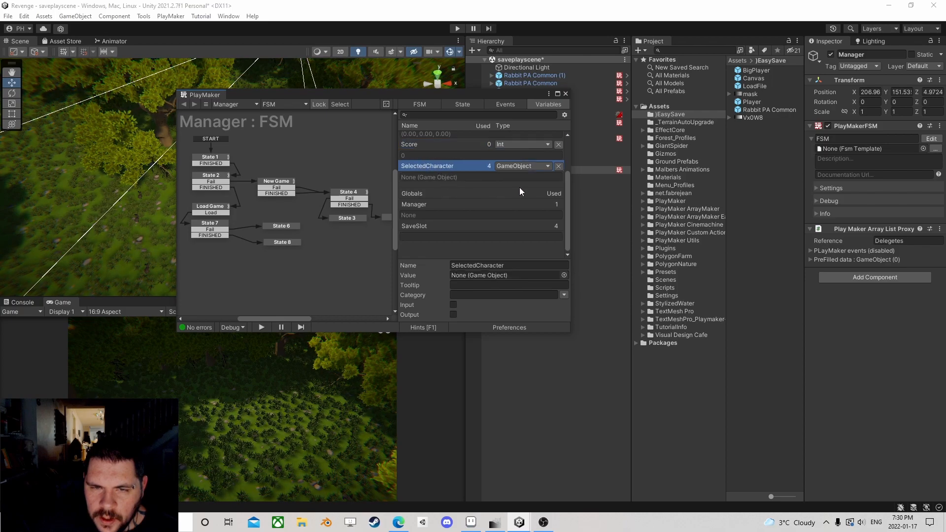
left_click(214, 229)
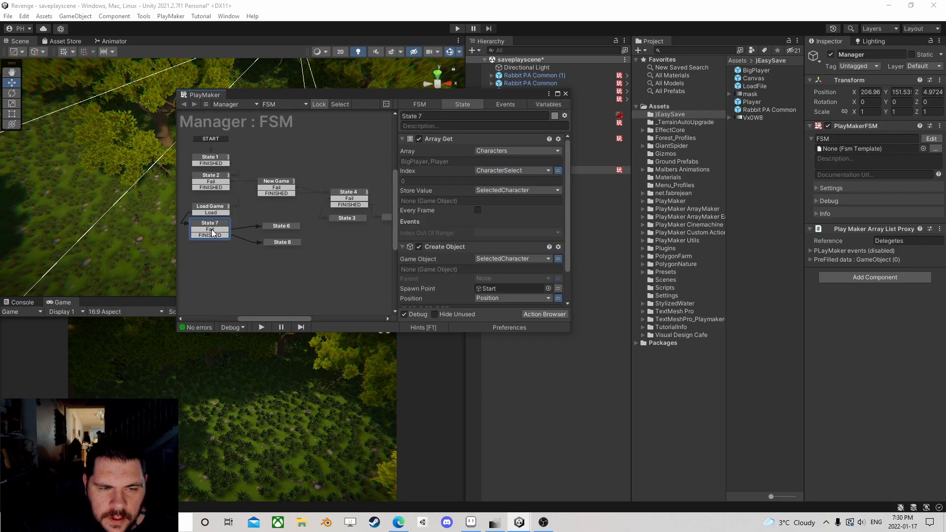
left_click(285, 225)
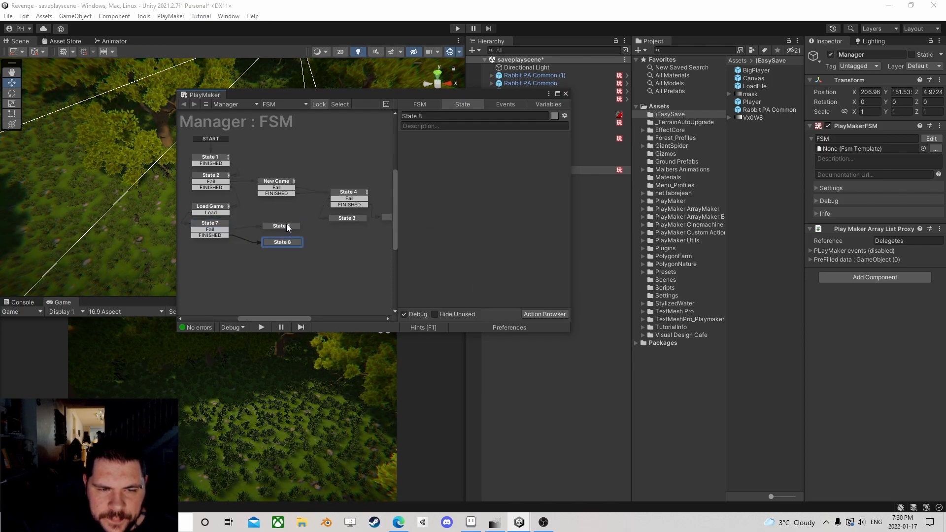
Close the Manager FSM and open the FSM of the Canvas object above EventSystem
left_click(566, 94)
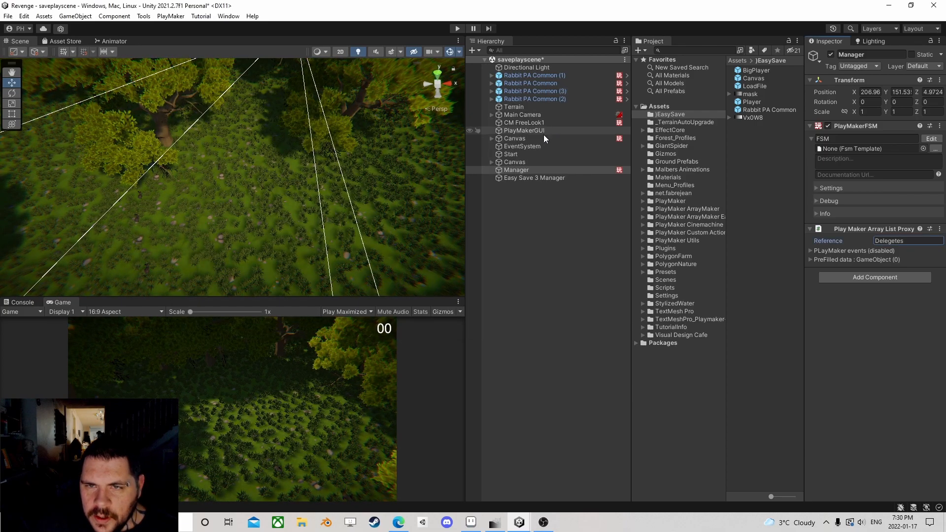
left_click(538, 197)
left_click(523, 140)
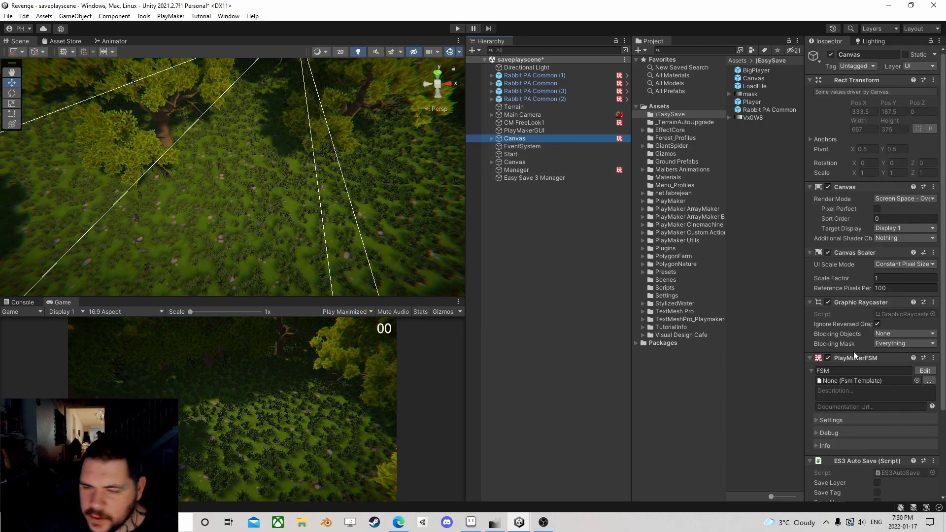
left_click(925, 370)
scroll(356, 222, "down", 1)
middle_click_drag(346, 219, 286, 202)
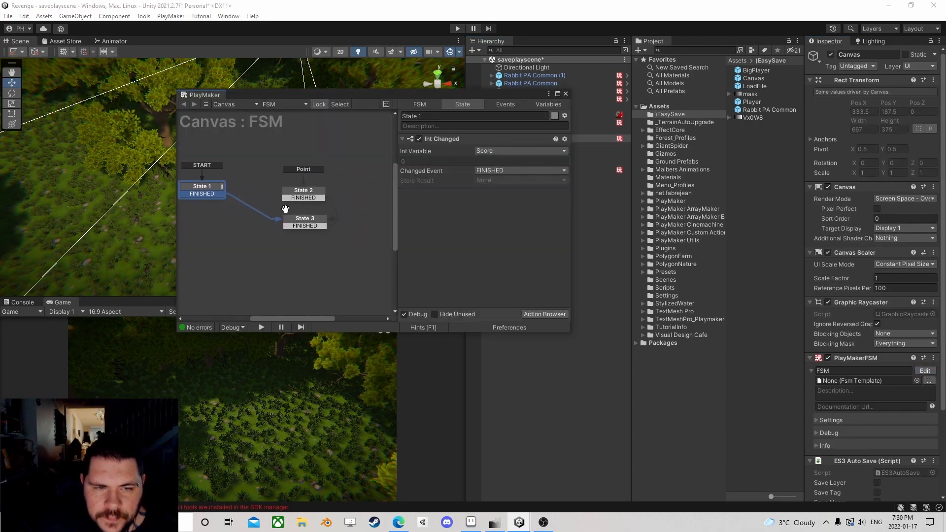
Delete the Int Changed action and the FINISHED transition from State 1 of the Canvas FSM
left_click(443, 140)
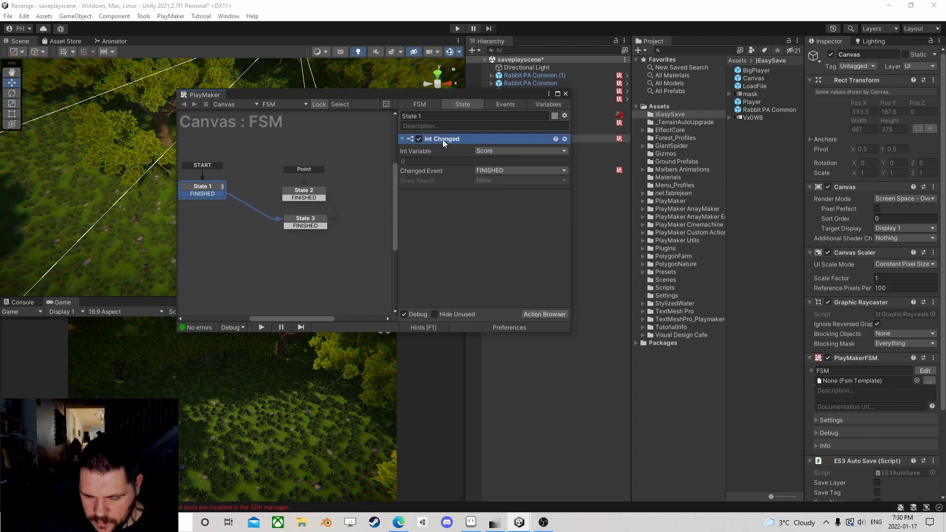
key("Delete")
right_click(216, 194)
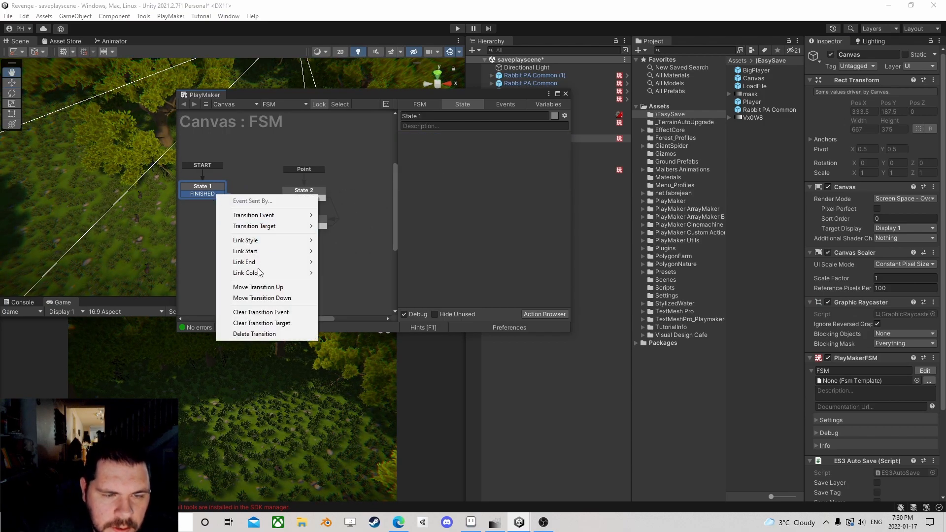
left_click(255, 334)
Delete the FINISHED transition from State 3 and place the state closer beneath State 2
left_click(314, 220)
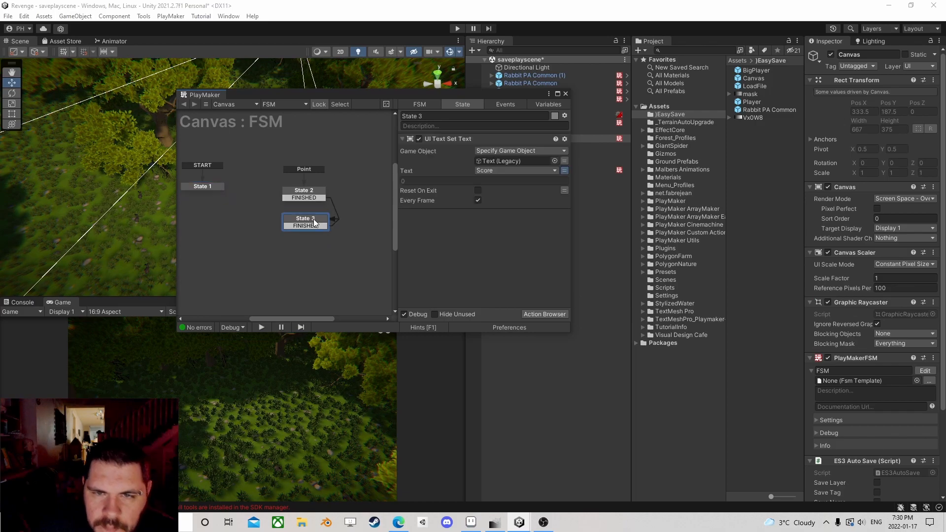
left_click(316, 194)
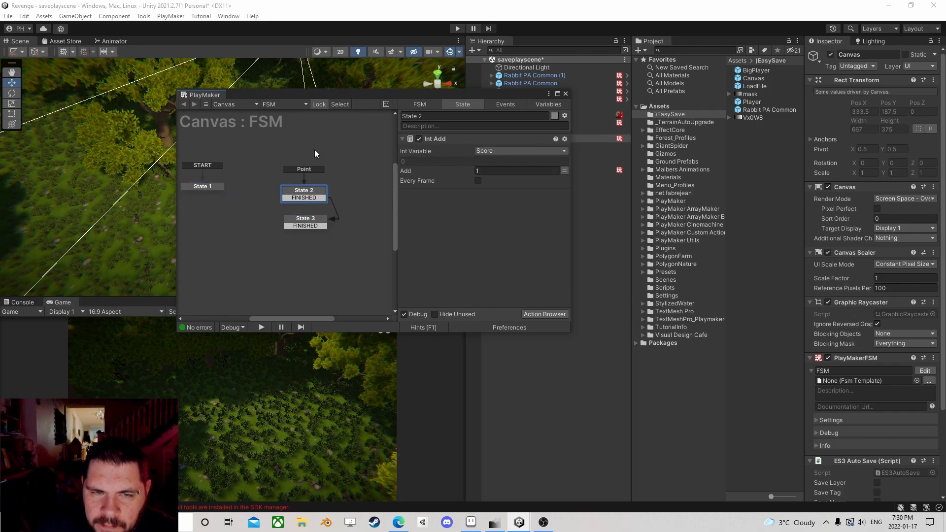
left_click(303, 222)
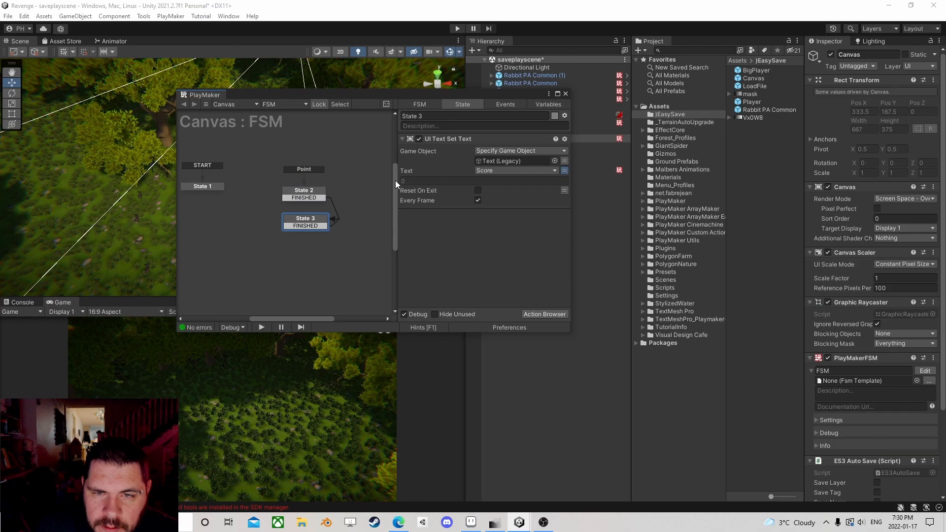
right_click(306, 226)
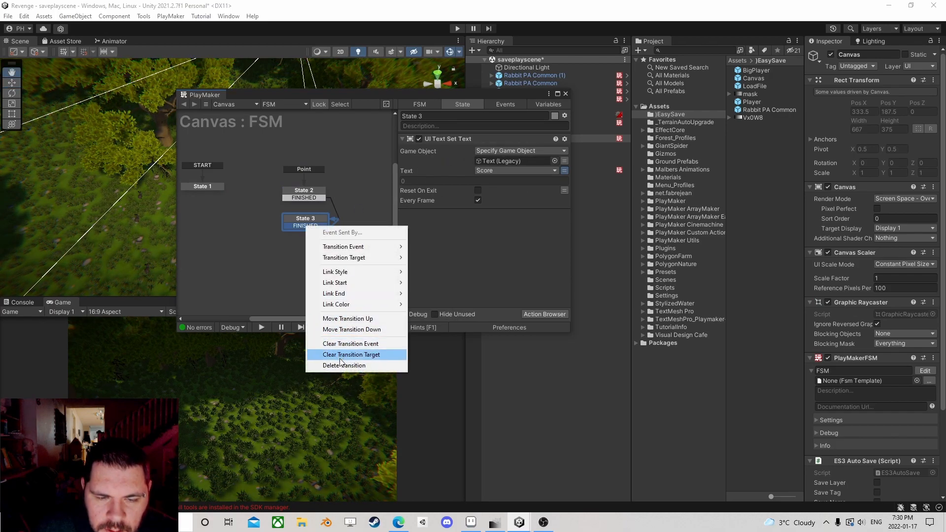
left_click(344, 365)
mouse_move(312, 219)
left_mouse_down()
mouse_move(310, 210)
mouse_move(313, 220)
left_mouse_up()
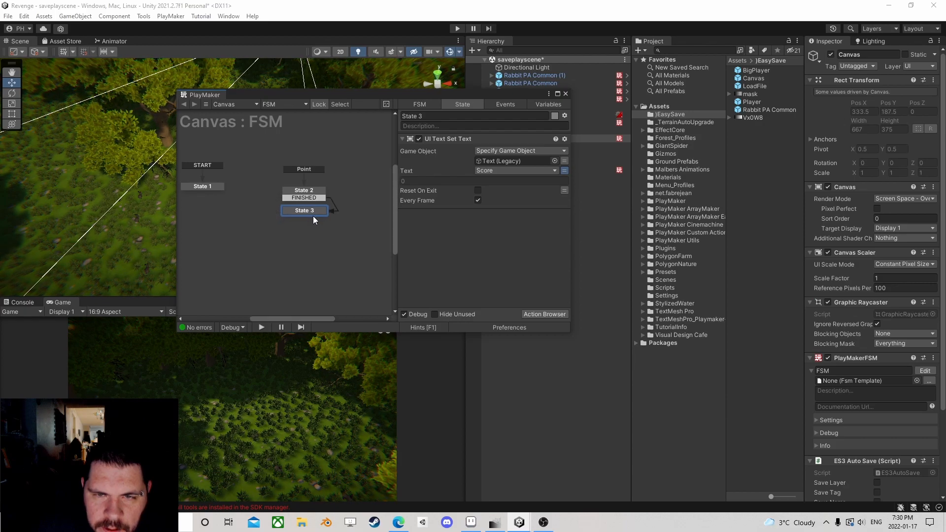
Add a Next Frame Event action to State 1 of the Canvas FSM
left_click(203, 187)
left_click(545, 315)
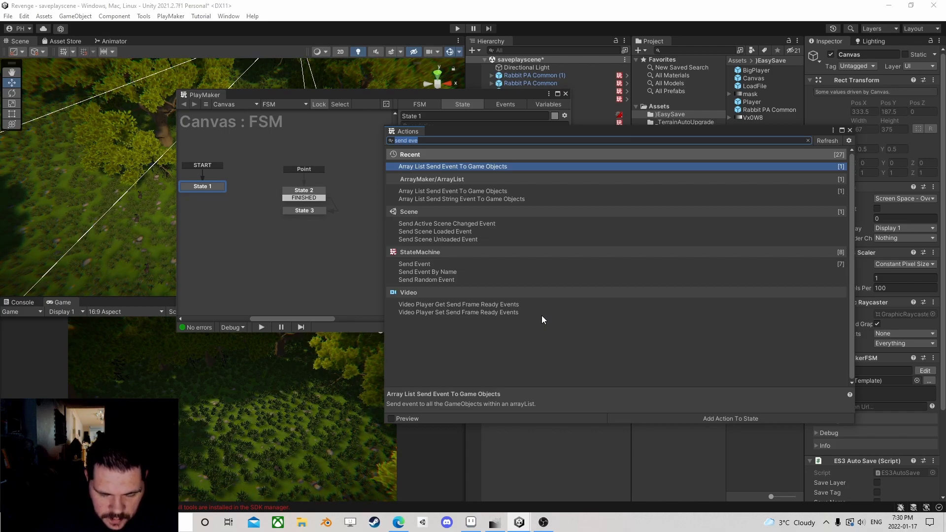
type("next")
double_click(441, 169)
left_click(850, 131)
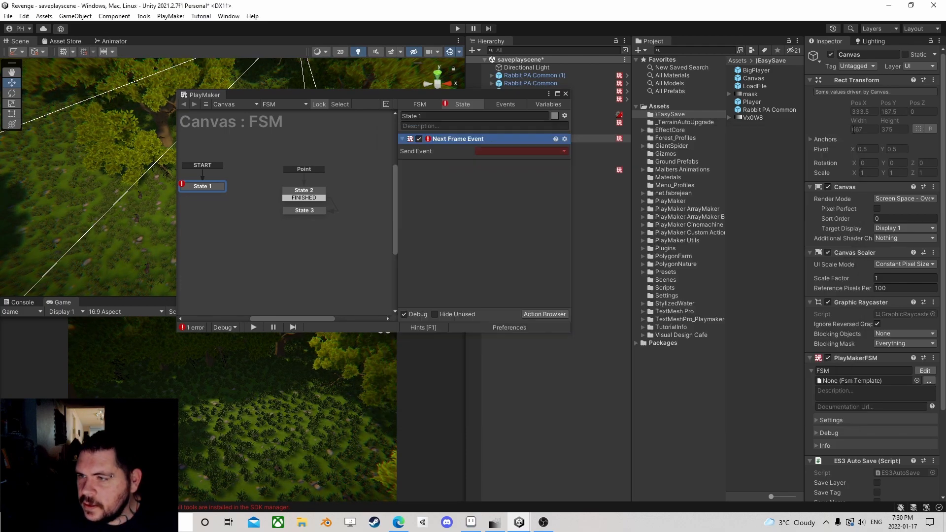
Set State 1's Next Frame Event to send FINISHED and link that transition to a new state below
left_click(214, 185, "ctrl")
left_click(492, 151)
left_click(468, 159)
mouse_move(206, 193)
left_mouse_down()
mouse_move(208, 213)
mouse_move(204, 203)
left_mouse_up()
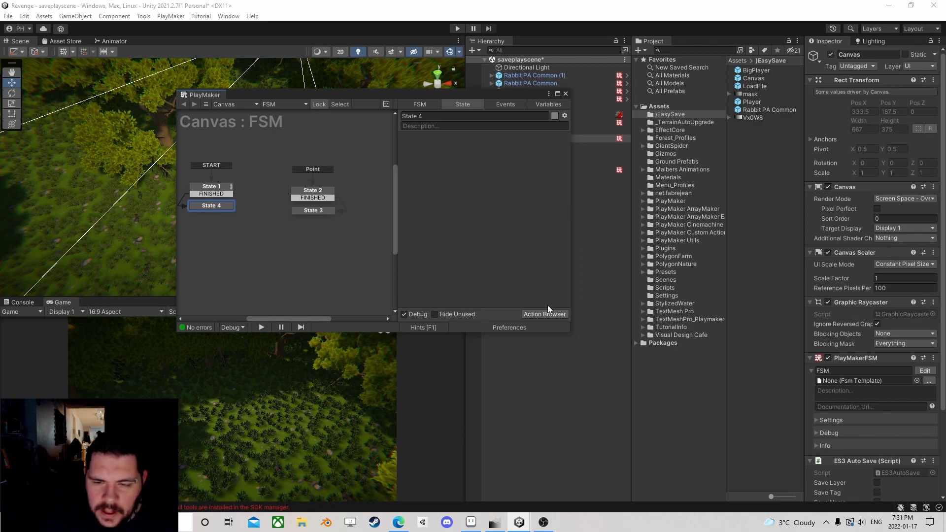
Add a Get Owner action to State 4 of the Canvas FSM
left_click(547, 314)
type("get sel")
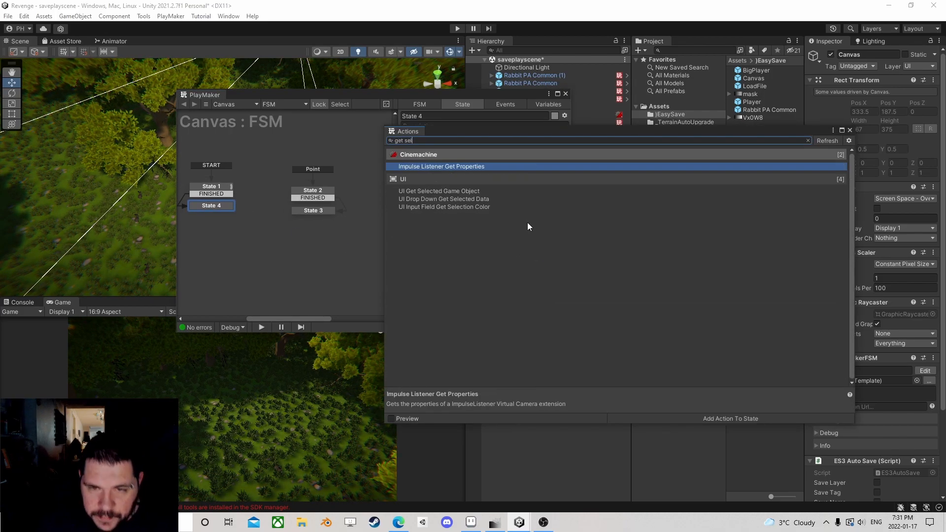
key("BackSpace")
key("BackSpace")
key("BackSpace")
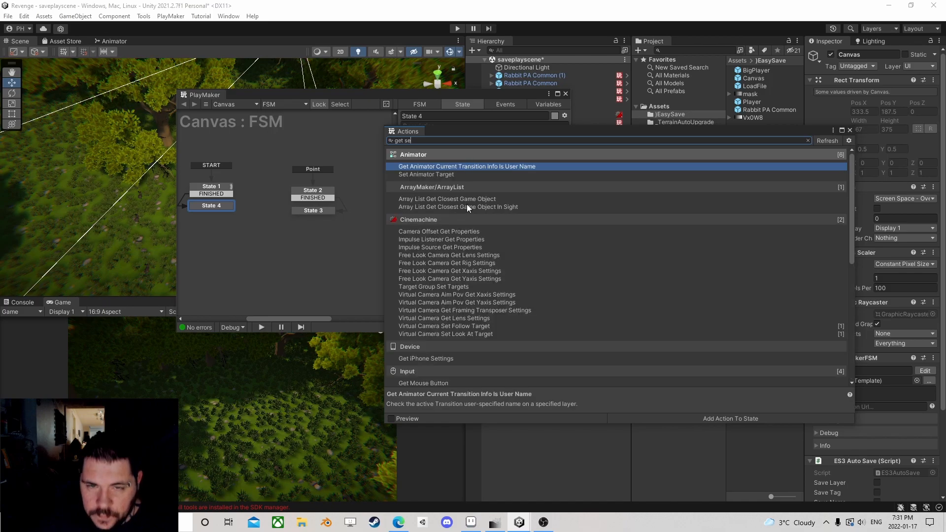
type("own")
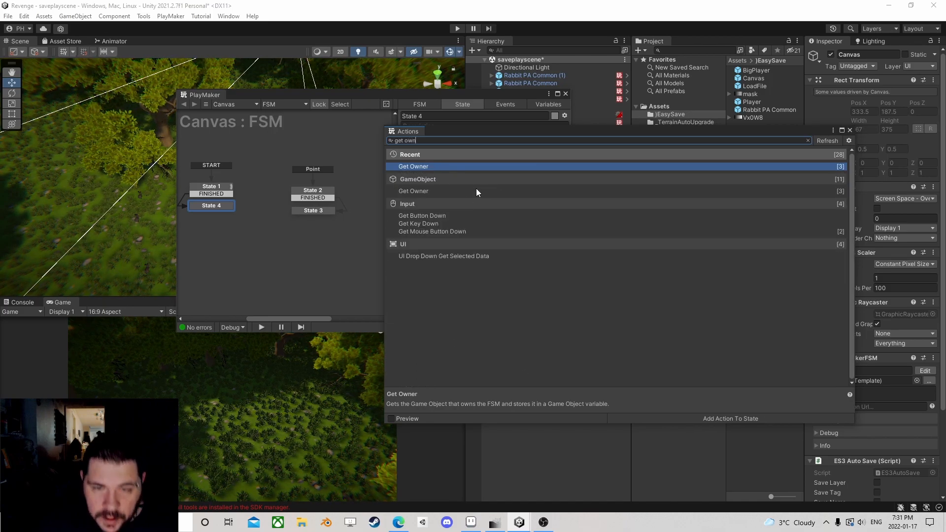
double_click(433, 167)
left_click(850, 130)
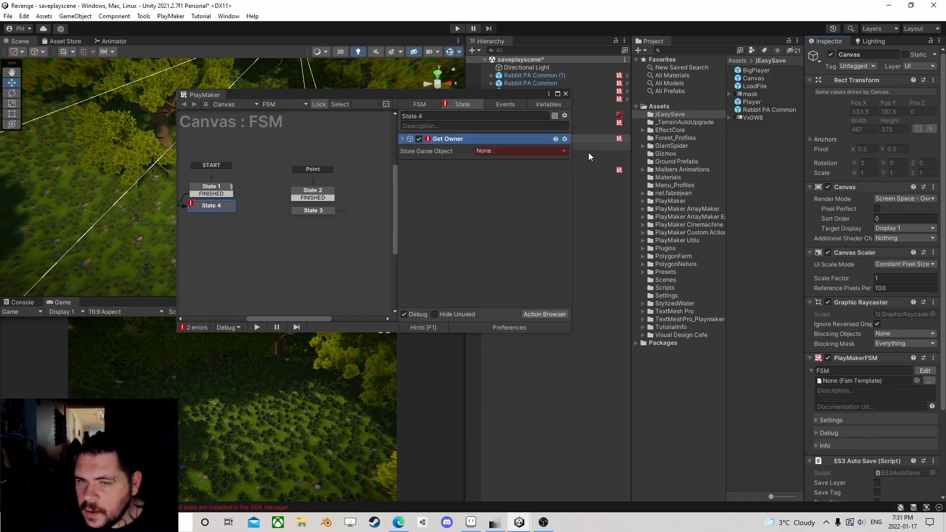
Store Get Owner's game object in a new variable named seld
left_click(503, 149)
left_click(506, 184)
type("seld")
left_click(506, 183)
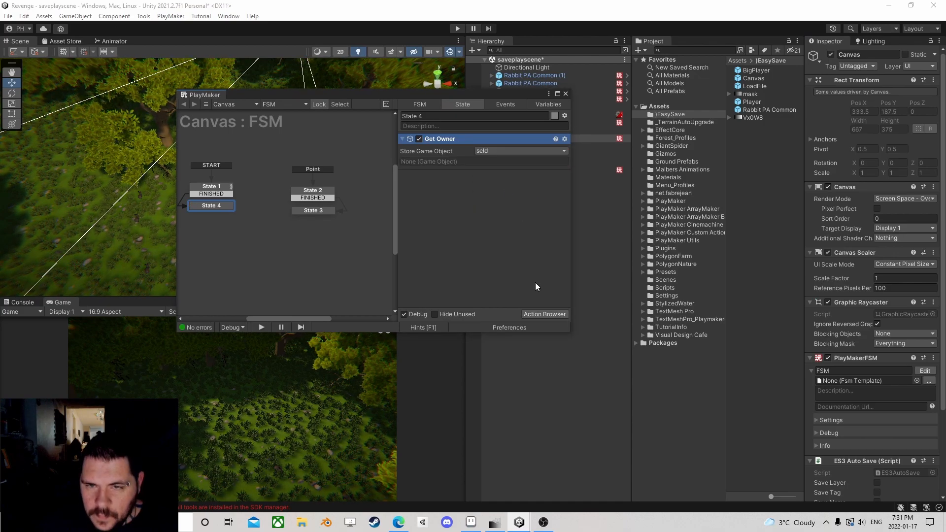
Add an Array List Add action to State 4
left_click(545, 314)
type("array")
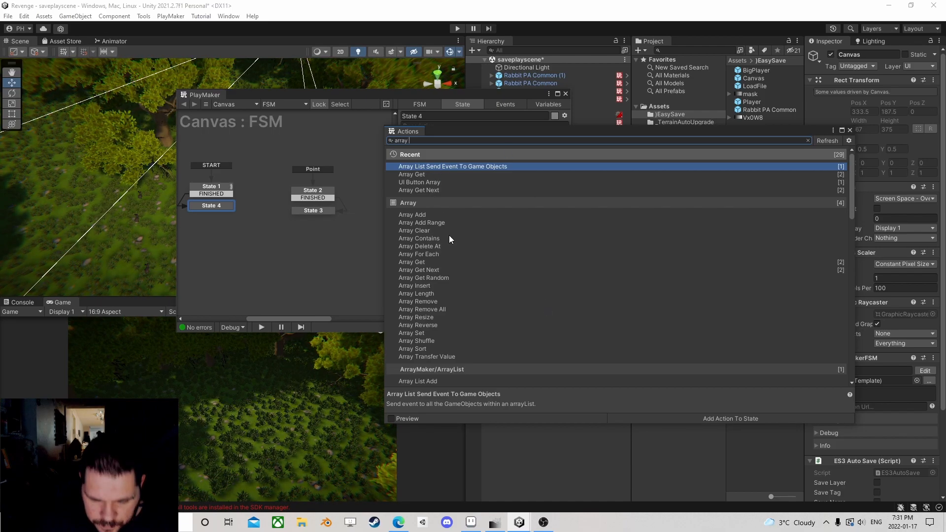
type(" list add")
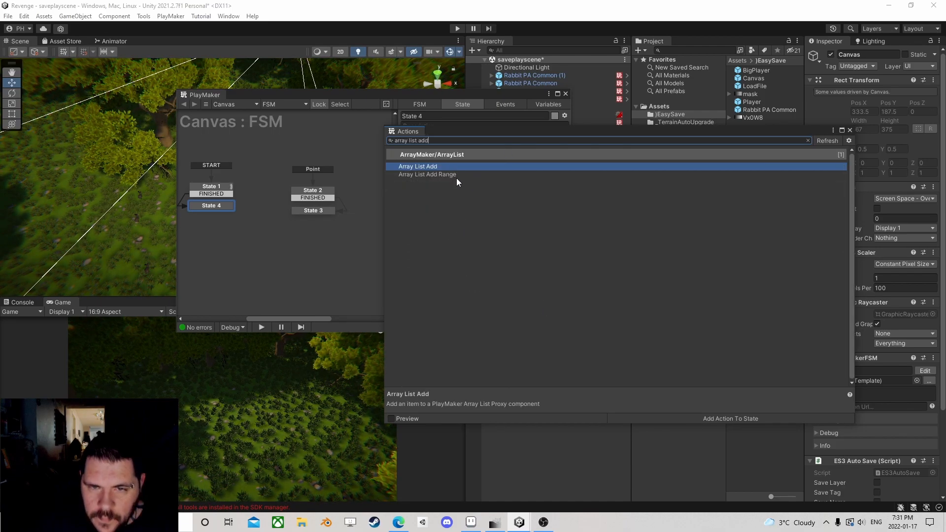
double_click(439, 166)
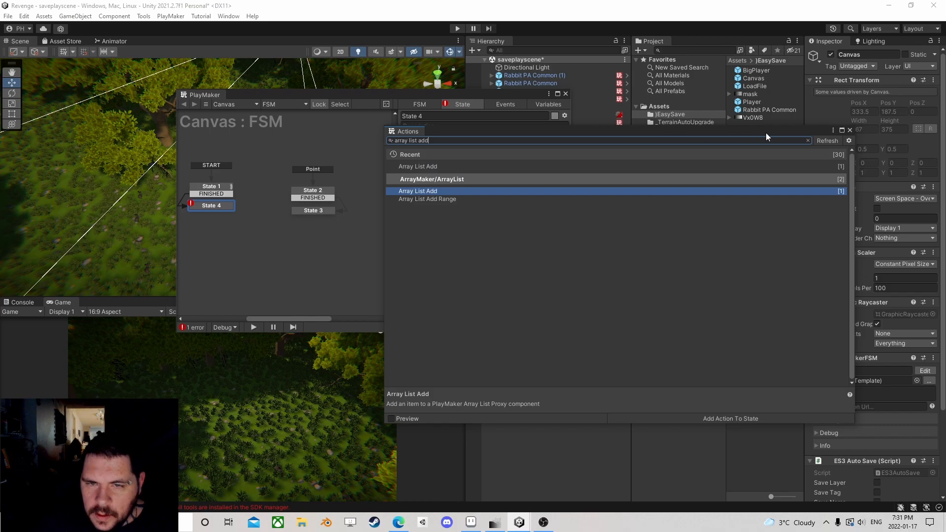
left_click(850, 130)
Make Array List Add target a specified game object, using the global variable Manager
left_click(506, 165)
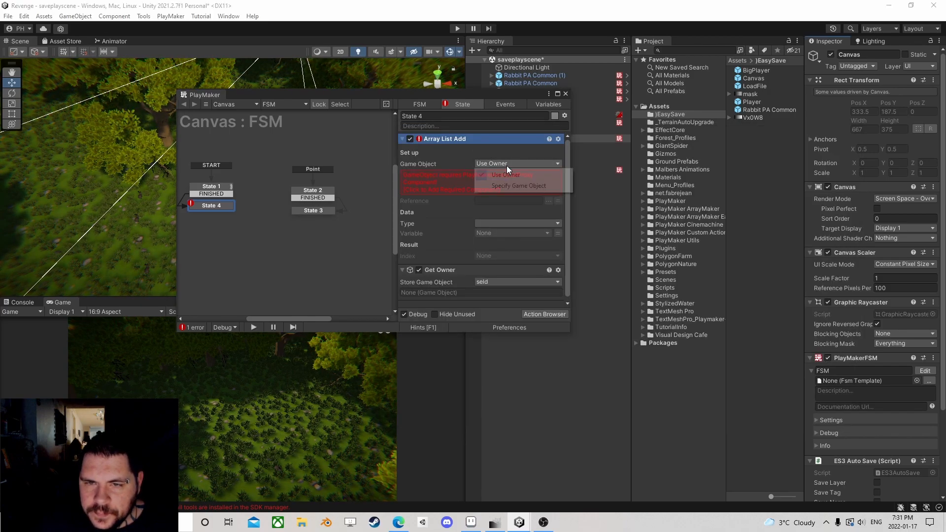
left_click(505, 186)
left_click(564, 174)
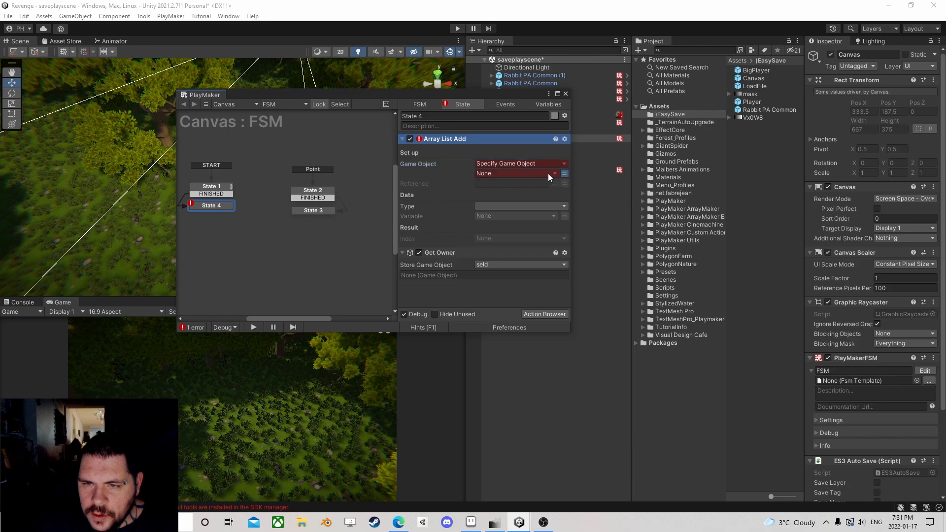
left_click(552, 173)
mouse_move(504, 207)
left_click(609, 208)
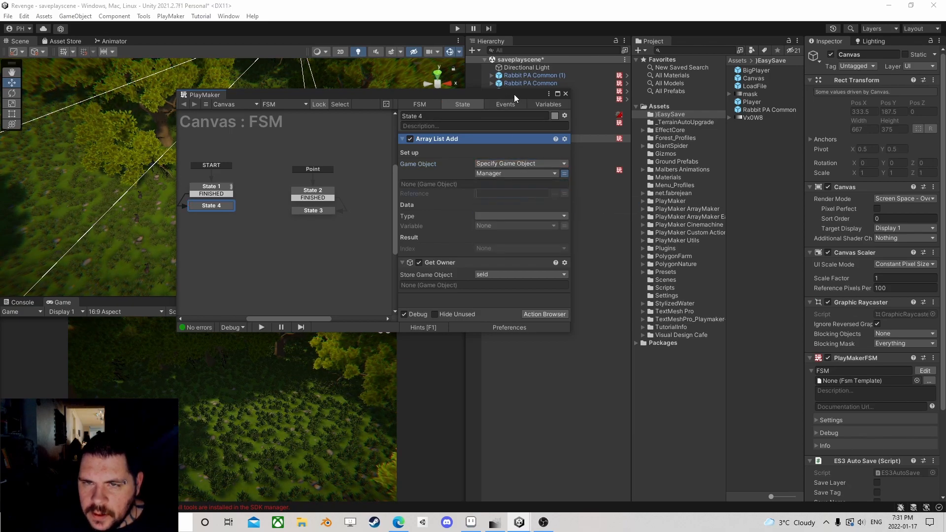
Copy the reference name Delegetes from the Manager's array list proxy into Array List Add's reference
left_click_drag(514, 93, 407, 83)
left_click(515, 170)
left_click(888, 241)
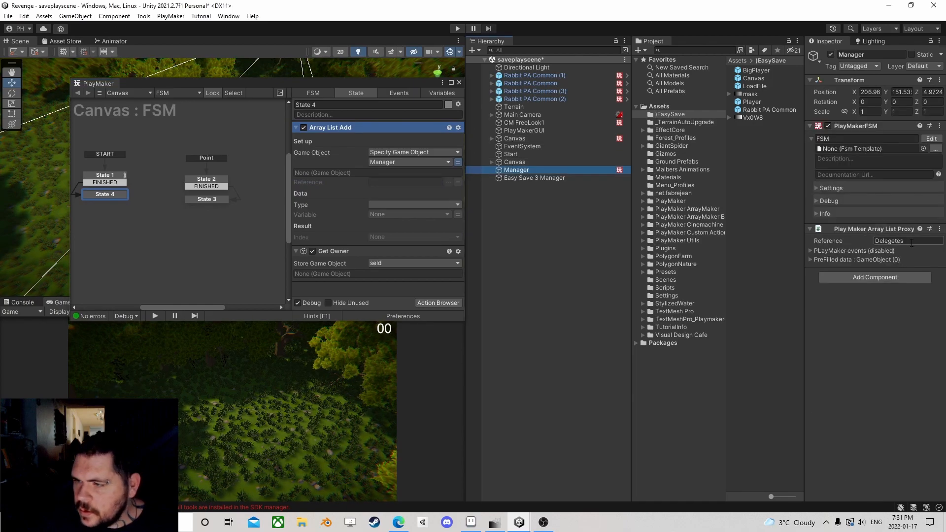
key("ctrl+c")
left_click(394, 182)
key("ctrl+v")
Set Array List Add's data to type Game Object with variable seld, and move Get Owner above it
left_click(392, 204)
left_click(401, 249)
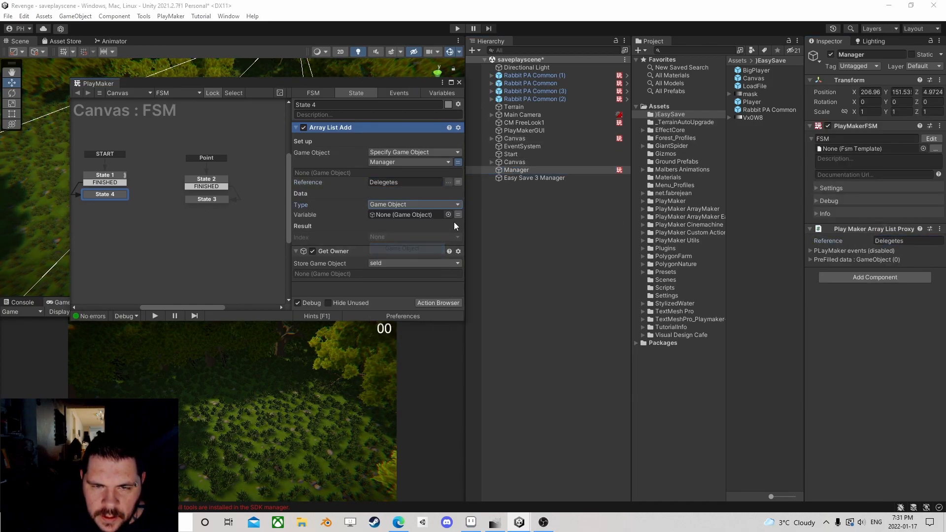
left_click(444, 215)
left_click(400, 237)
left_click_drag(333, 261, 335, 141)
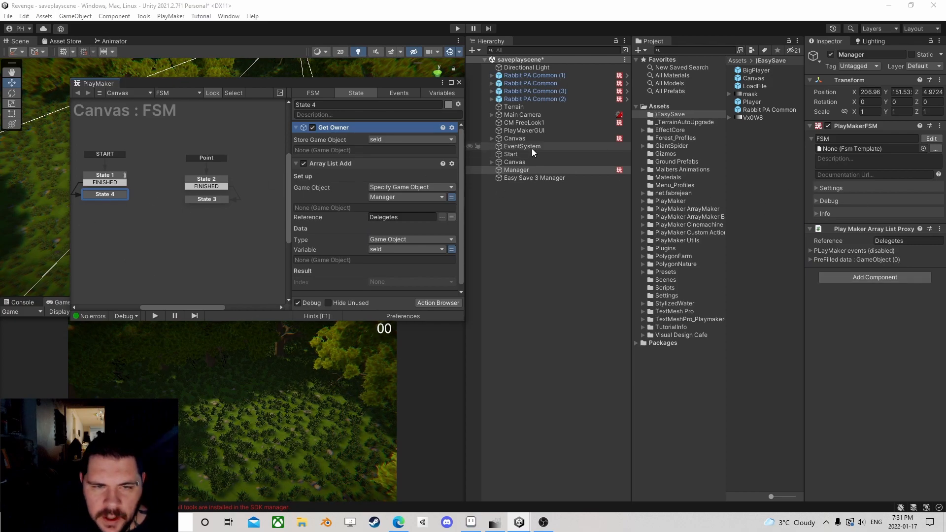
Add a new state to the right of State 2 in the Canvas FSM
left_click_drag(339, 84, 382, 90)
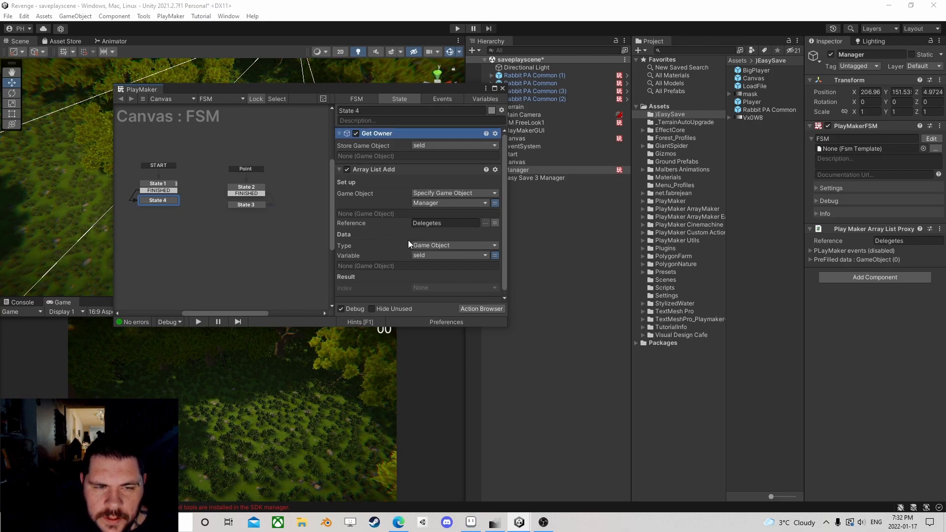
middle_click_drag(269, 213, 225, 212)
scroll(224, 212, "up", 2)
right_click(227, 201)
left_click(262, 208)
Add the events Save and Load to the Canvas FSM
left_click(437, 98)
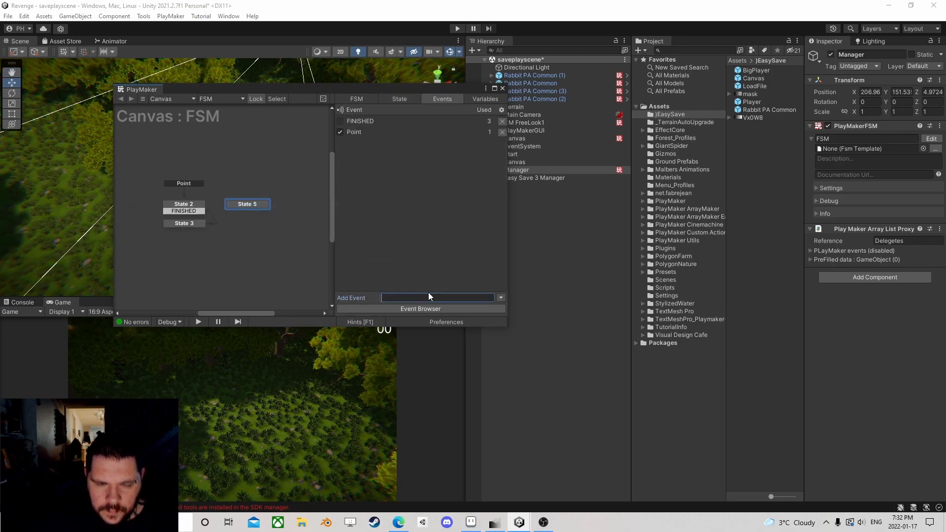
type("Save")
key("Return")
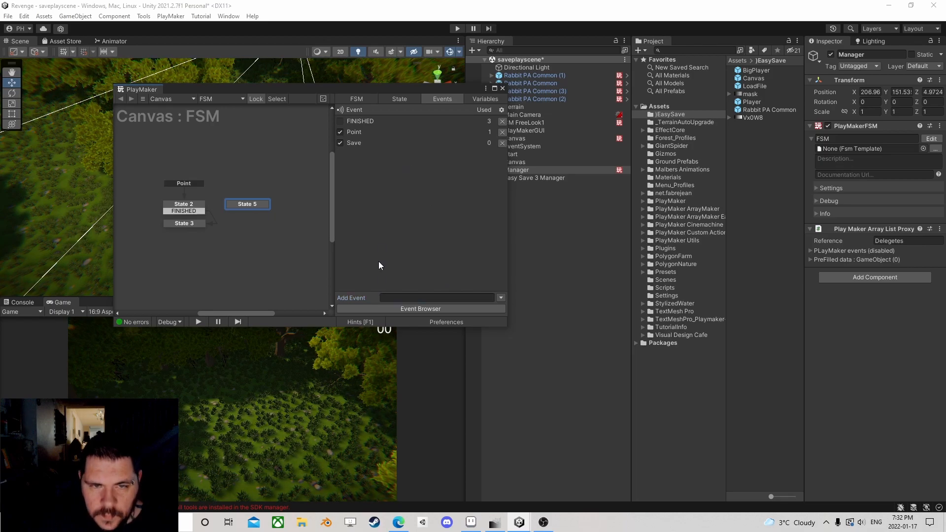
left_click(397, 298)
type("Load")
key("Return")
Give State 5 a Load global transition
right_click(241, 205)
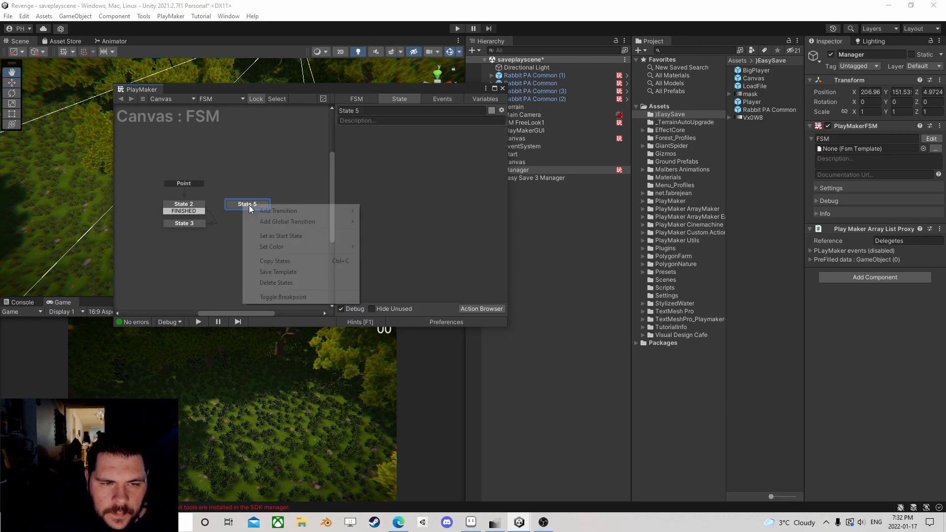
mouse_move(290, 220)
left_click(400, 231)
Add another state to the right of State 5 and give it a Save global transition
right_click(286, 205)
left_click(311, 210)
right_click(299, 208)
mouse_move(332, 224)
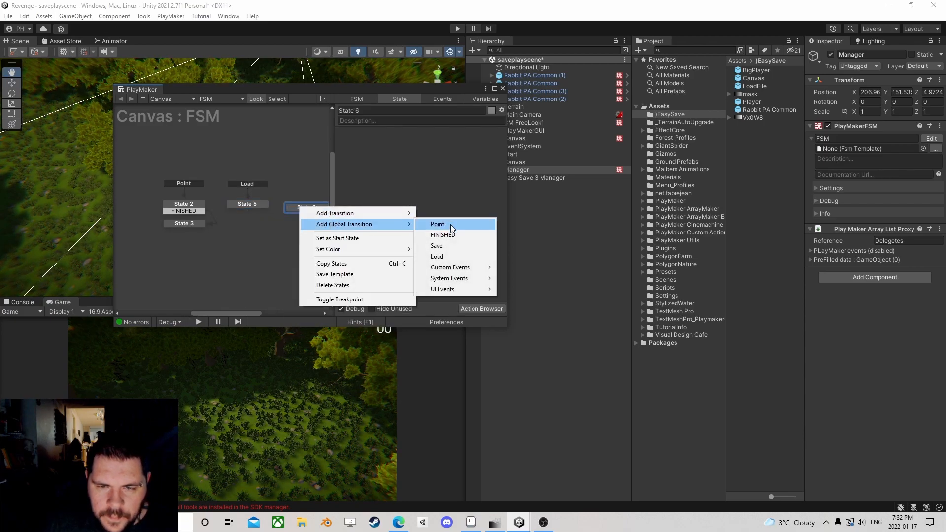
left_click(438, 245)
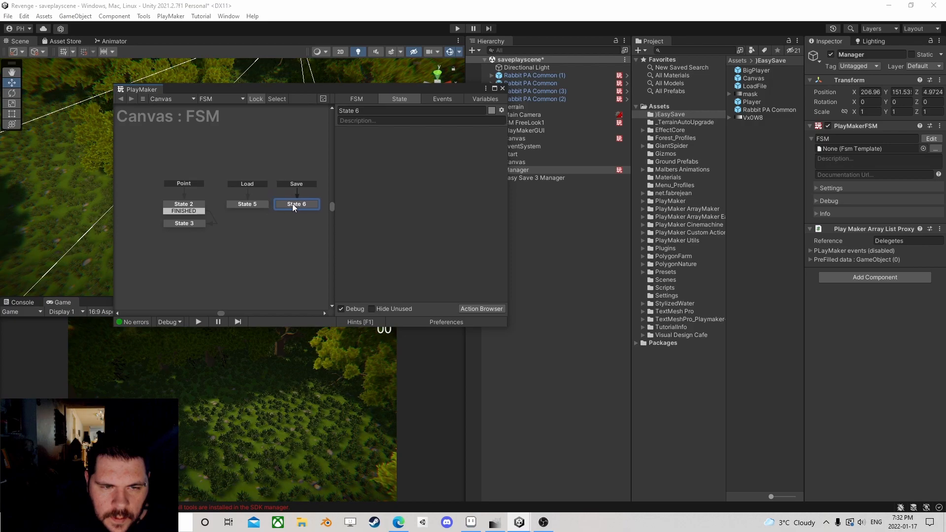
Add a Get Fsm Int action to State 5
left_click(247, 203)
left_click_drag(256, 202, 256, 200)
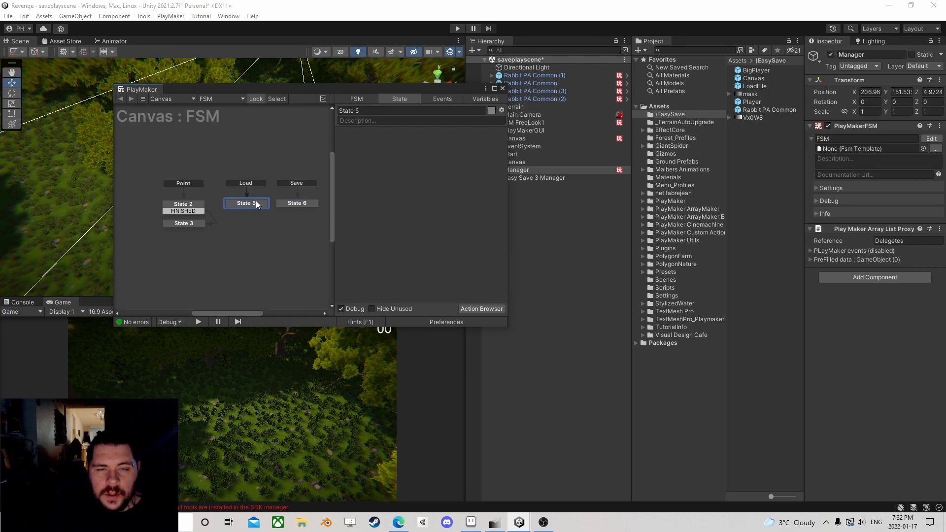
left_click(481, 309)
type("get fs")
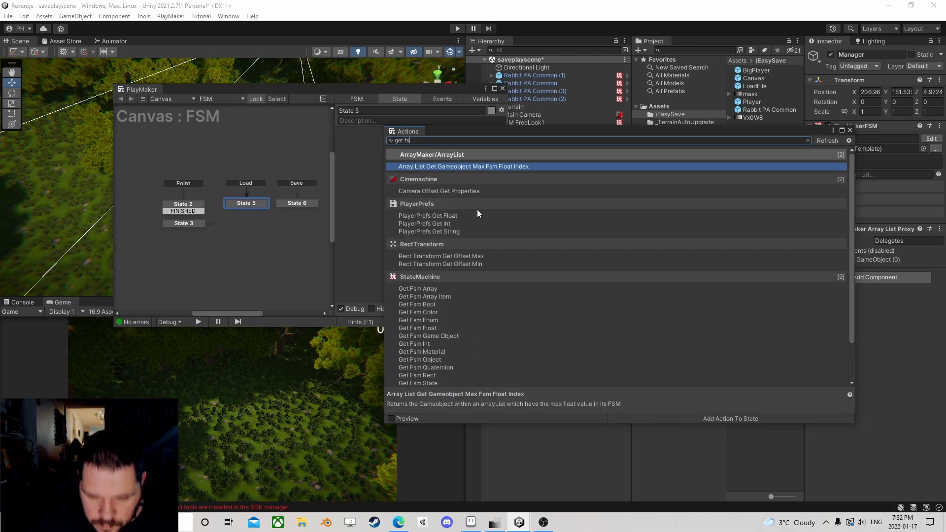
type("m")
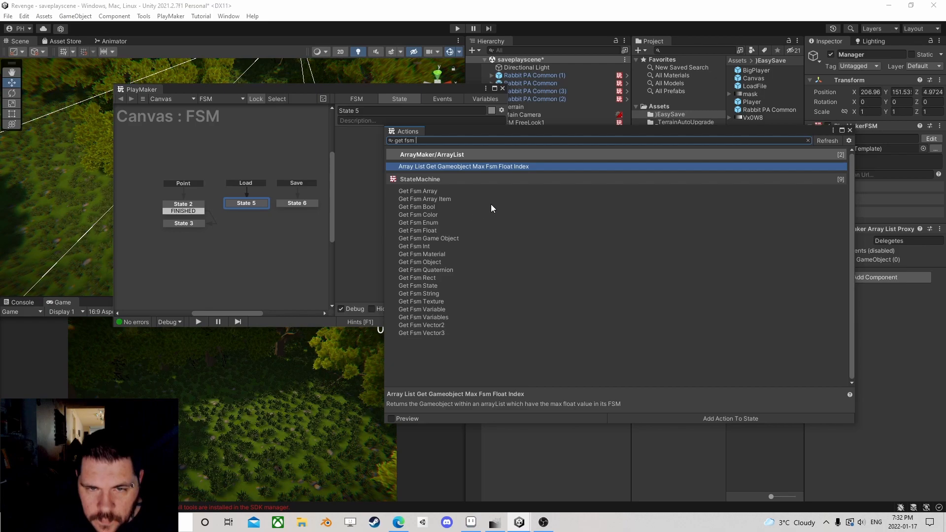
type(" int")
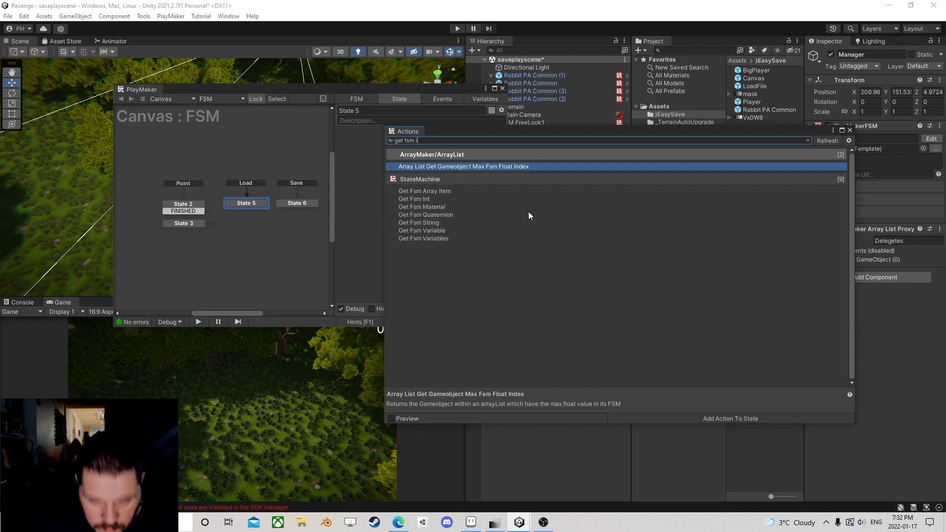
double_click(418, 166)
left_click(849, 130)
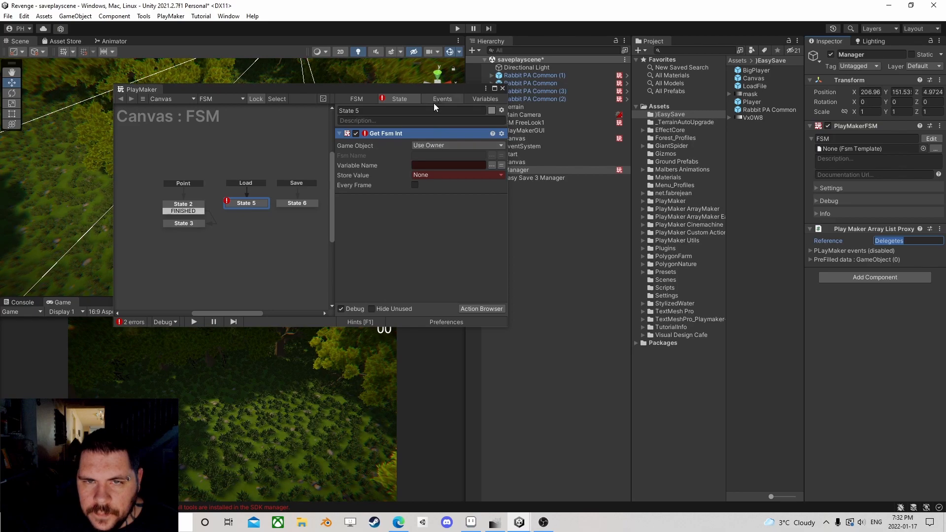
left_click(544, 522)
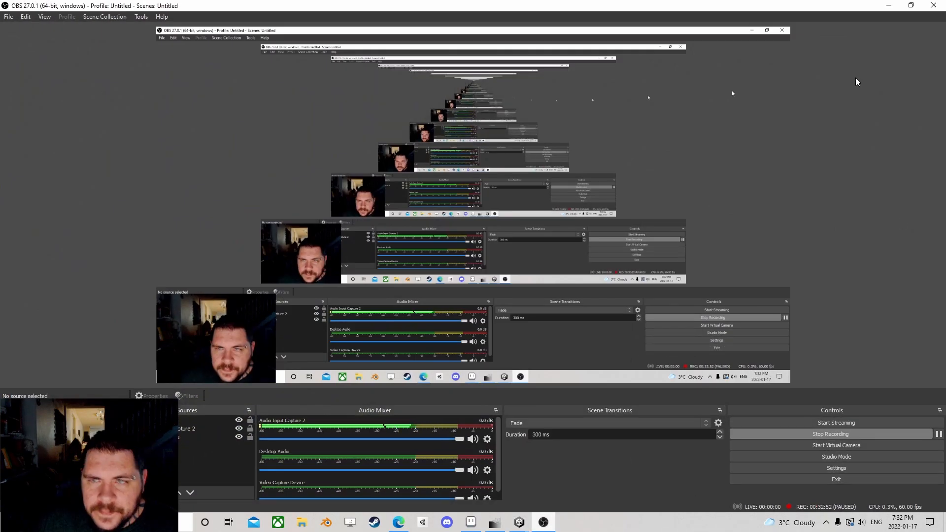
left_click(889, 5)
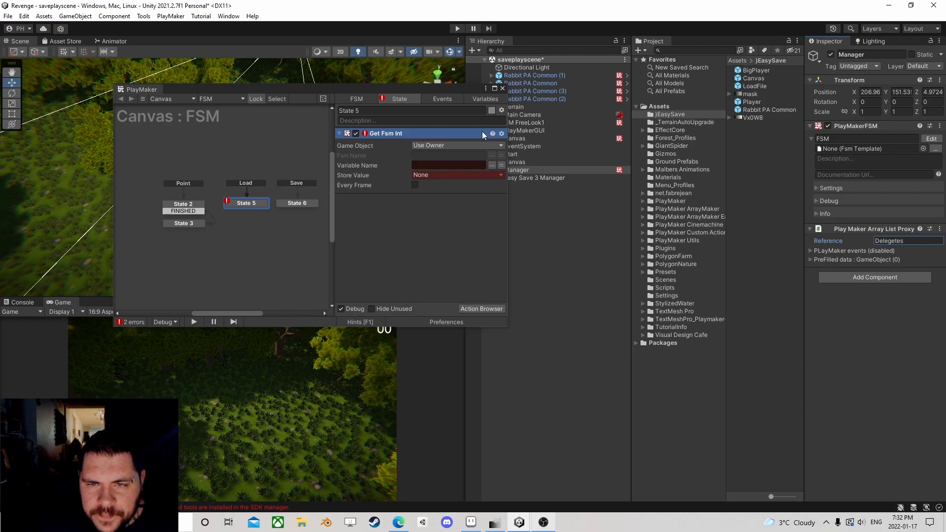
Set Get Fsm Int to a specified game object and assign the Manager object from the scene hierarchy
left_click(456, 145)
left_click(441, 164)
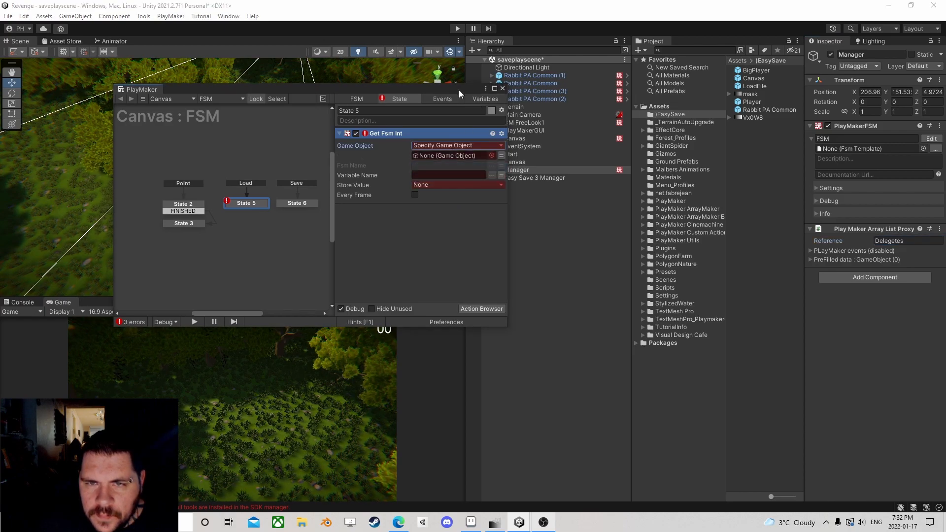
left_click_drag(459, 90, 417, 73)
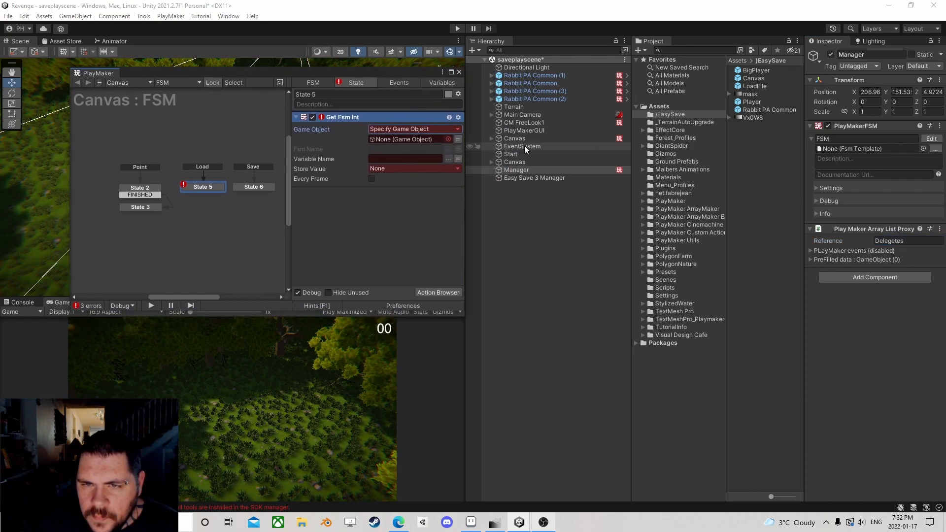
left_click_drag(518, 167, 419, 138)
Set Get Fsm Int to read the variable Score from the FSM named FSM and store it in Score
left_click(448, 149)
left_click(459, 155)
left_click(449, 158)
left_click(474, 165)
left_click(421, 170)
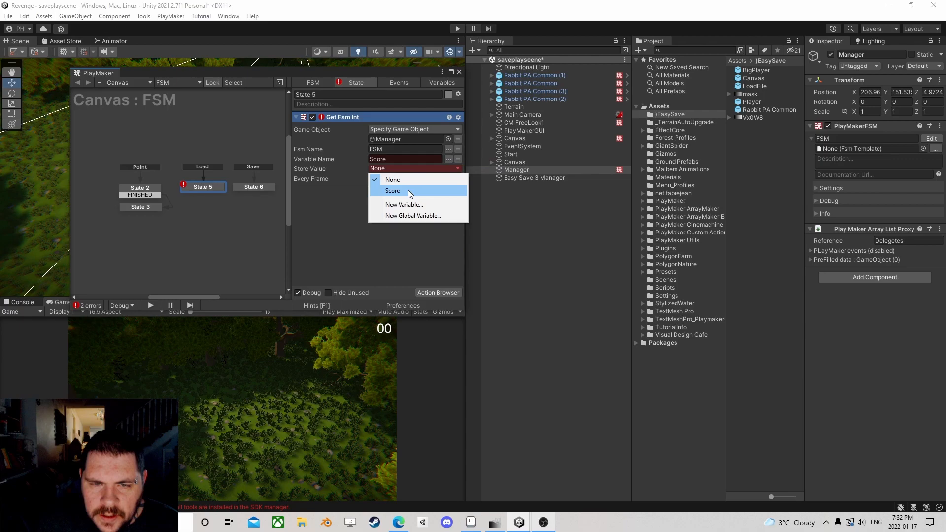
left_click(408, 191)
Replace Get Fsm Int's direct object reference with the global variable Manager
left_click(457, 138)
left_click(414, 139)
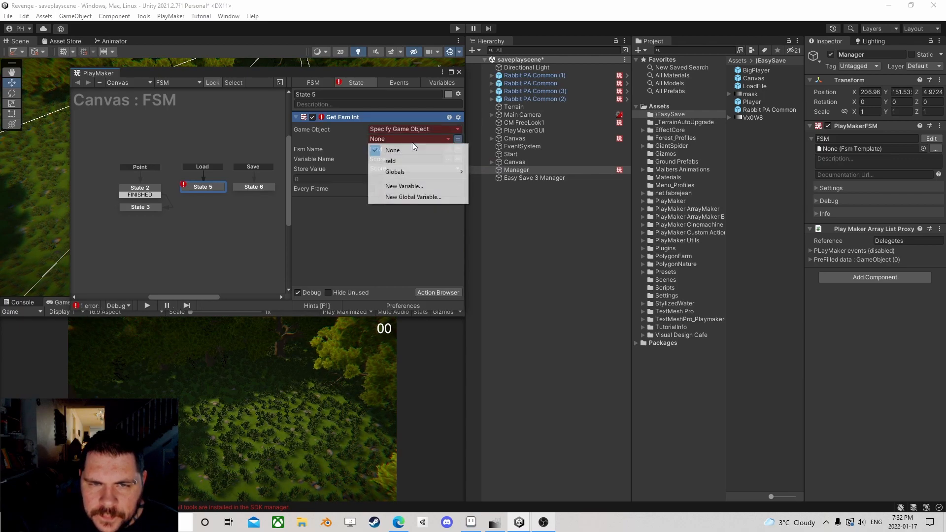
mouse_move(402, 172)
left_click(488, 174)
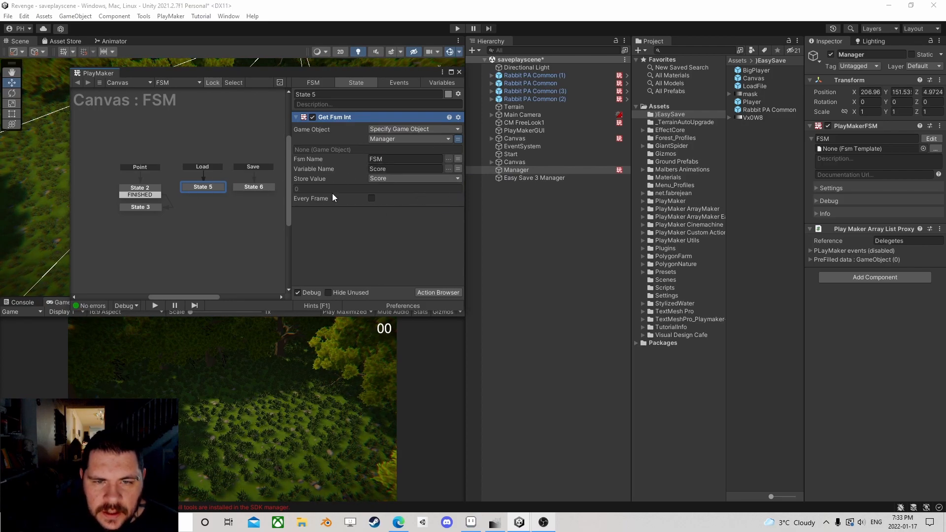
Add a FINISHED transition to State 5, link it to State 3, and inspect State 3's action
left_click(204, 187, "ctrl")
left_click_drag(209, 194, 145, 207)
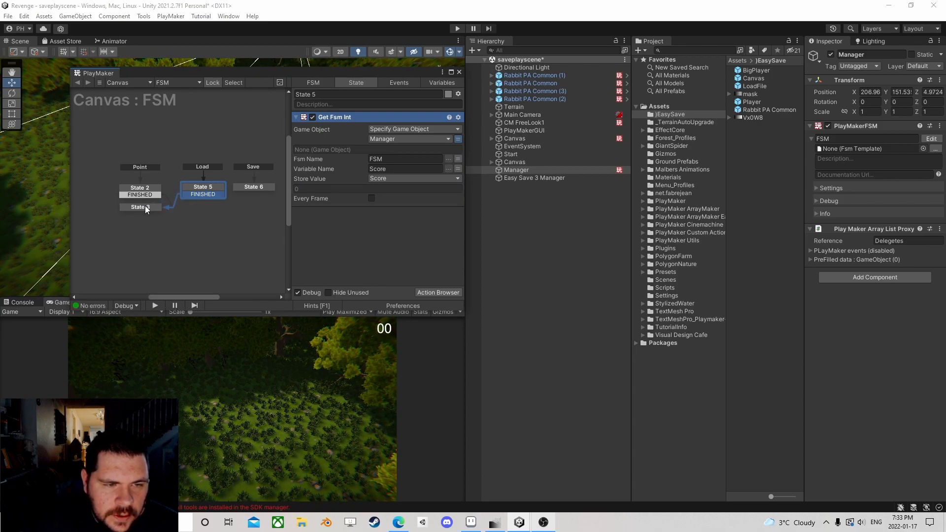
left_click(145, 208)
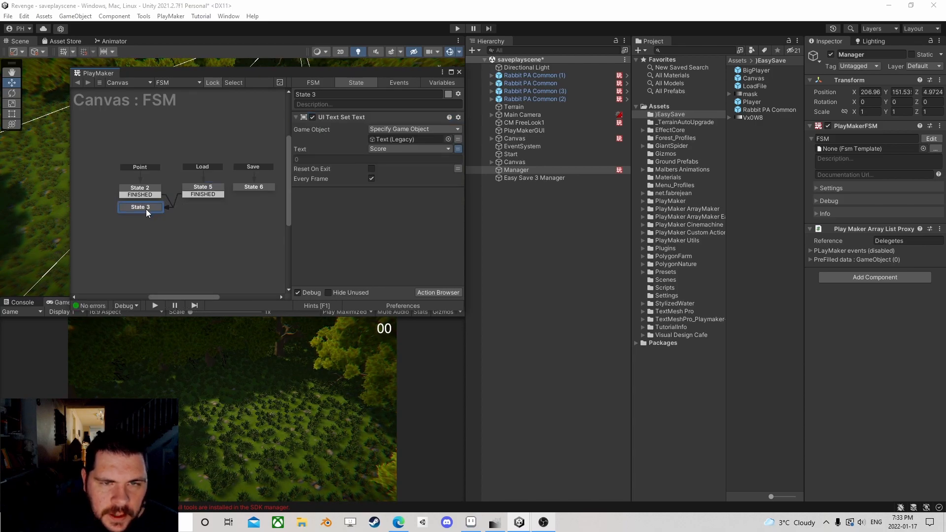
Add a Set Fsm Int action to State 6 under the Save event
left_click(255, 187)
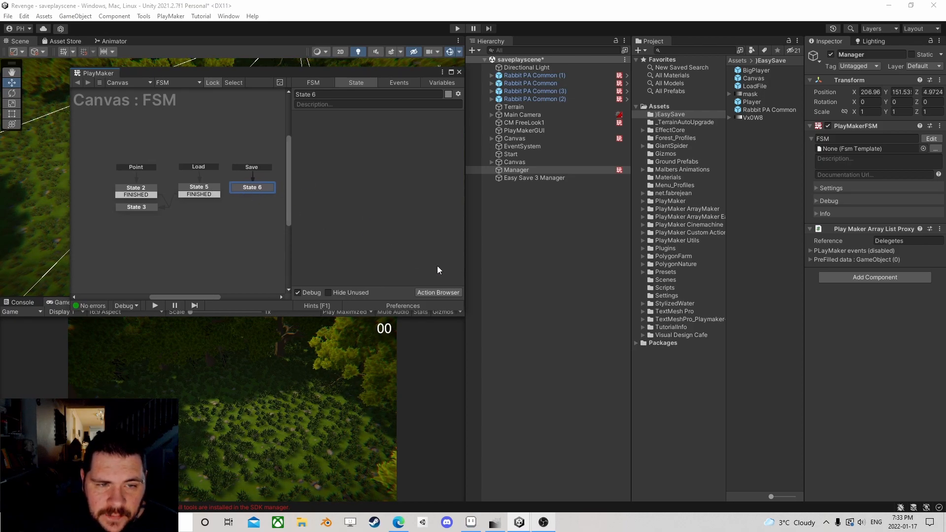
left_click(423, 293)
type("set fsm int")
double_click(422, 167)
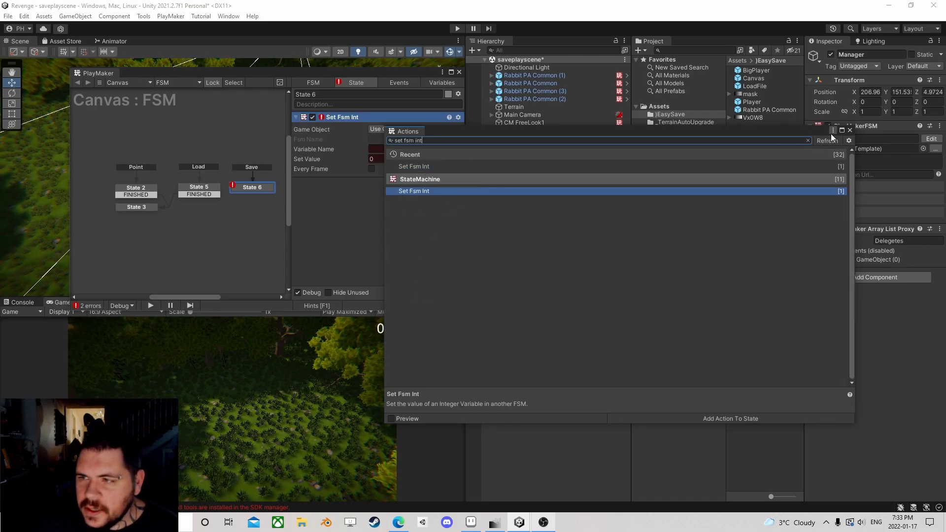
left_click(849, 130)
Set Set Fsm Int to a specified game object and assign the Manager object from the scene hierarchy
left_click(443, 129)
left_click(412, 150)
left_click(516, 140)
left_click_drag(518, 169, 406, 140)
Set Set Fsm Int to target the variable Score in the FSM named FSM, using the local variable Score as its value
left_click(449, 150)
left_click(458, 157)
left_click(449, 158)
left_click(465, 166)
left_click(458, 169)
left_click(417, 169)
left_click(394, 191)
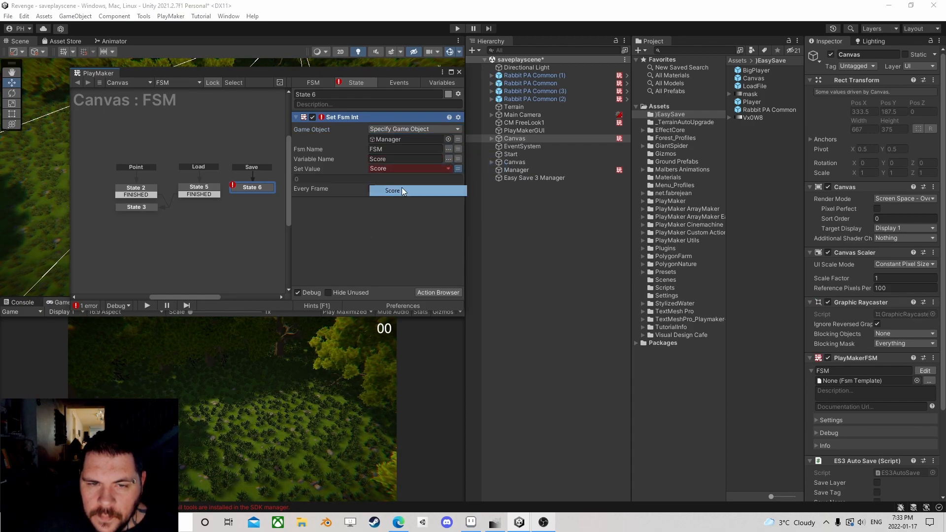
Replace Set Fsm Int's direct object reference with the global variable Manager
left_click(458, 139)
left_click(423, 139)
mouse_move(428, 171)
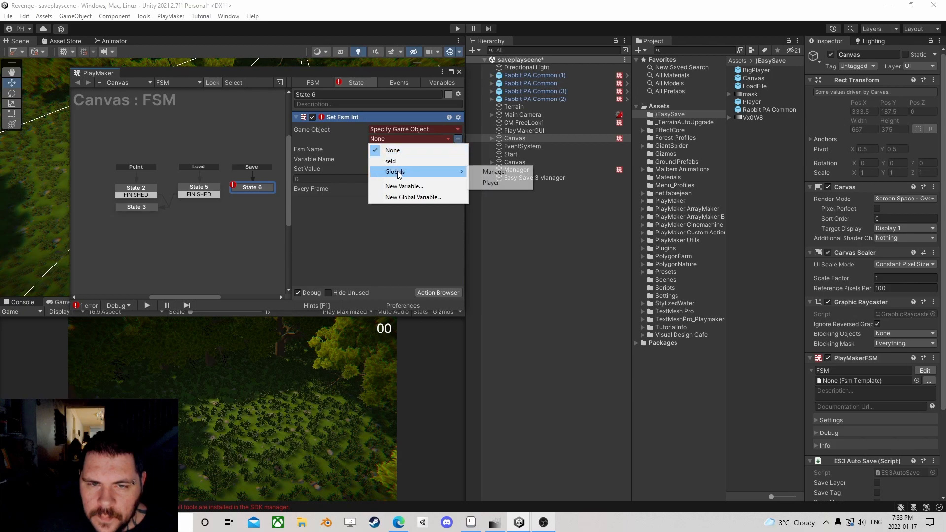
left_click(493, 173)
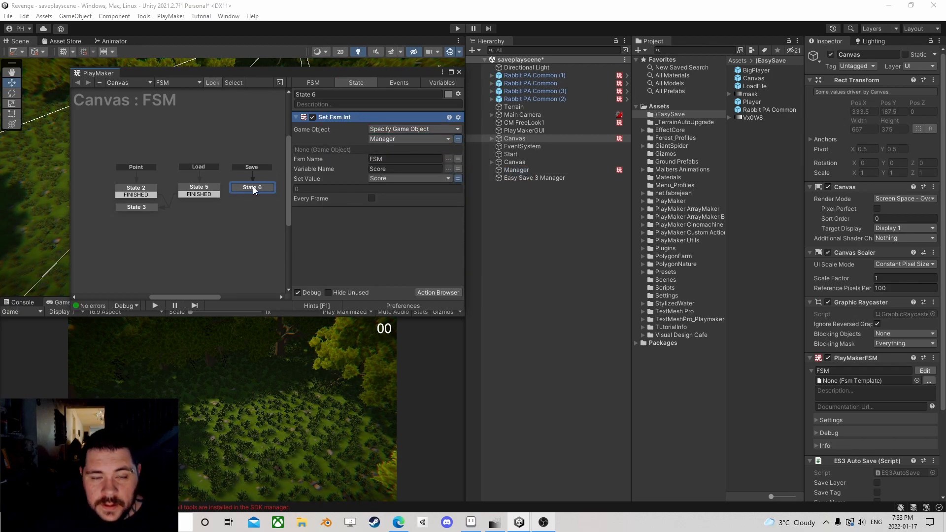
scroll(188, 220, "down", 2)
scroll(189, 221, "up", 3)
Close the Canvas FSM editor and save the scene
left_click(458, 73)
left_click(8, 16)
left_click(19, 63)
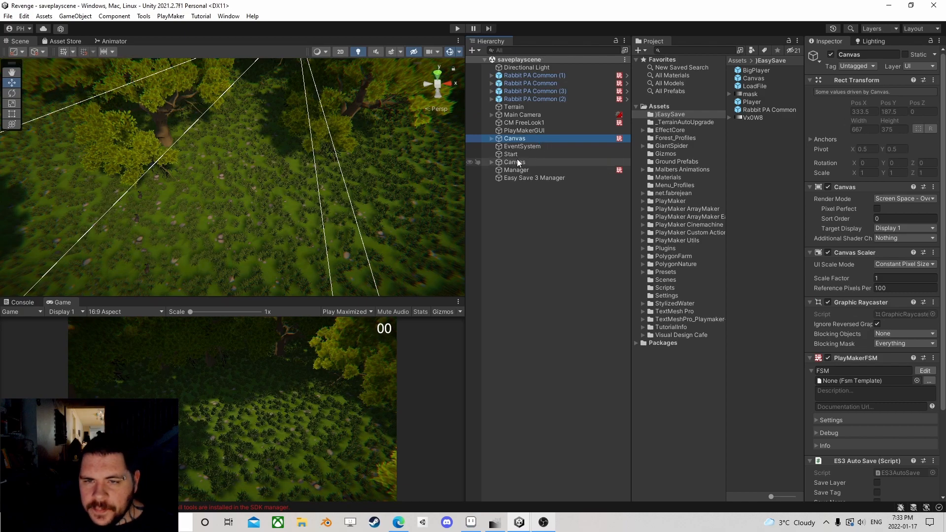
Open the Manager object's FSM and examine the actions of Load Game, State 7, State 6 and State 2
left_click(519, 170)
left_click(929, 139)
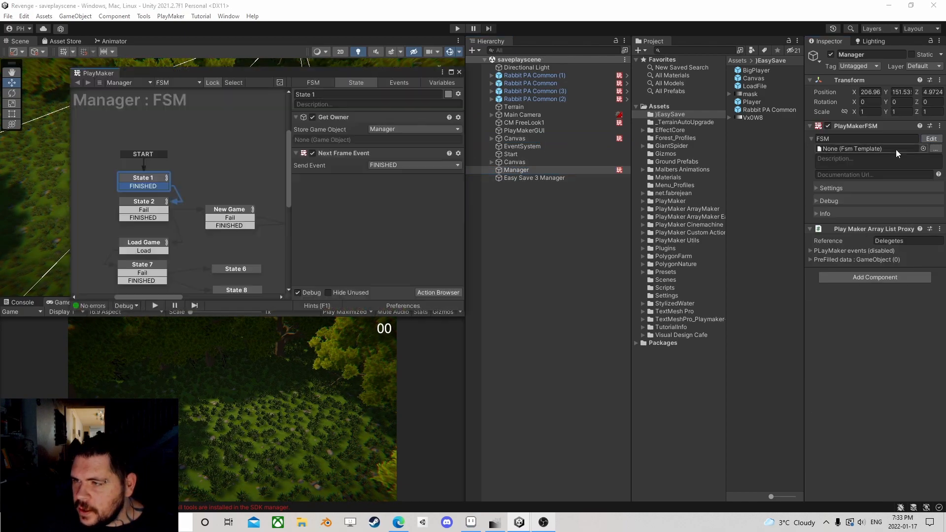
left_click_drag(465, 200, 625, 200)
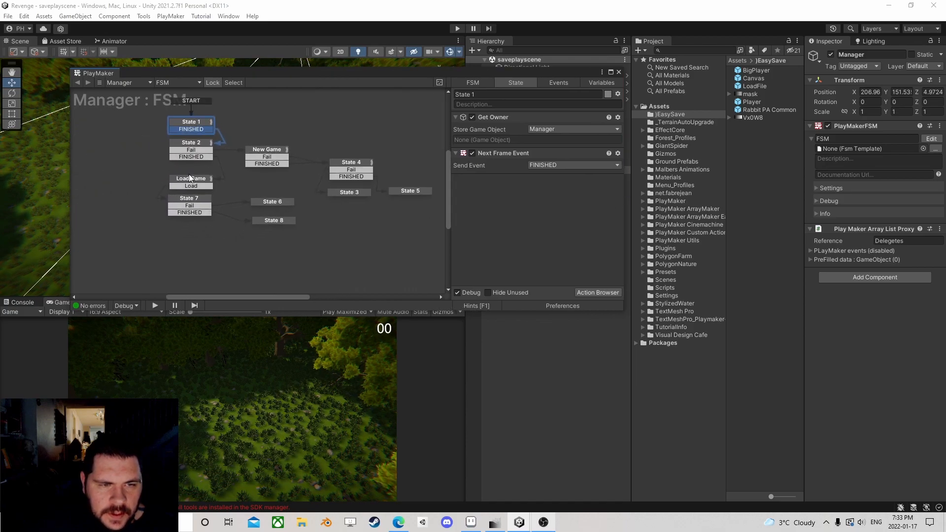
left_click(195, 180)
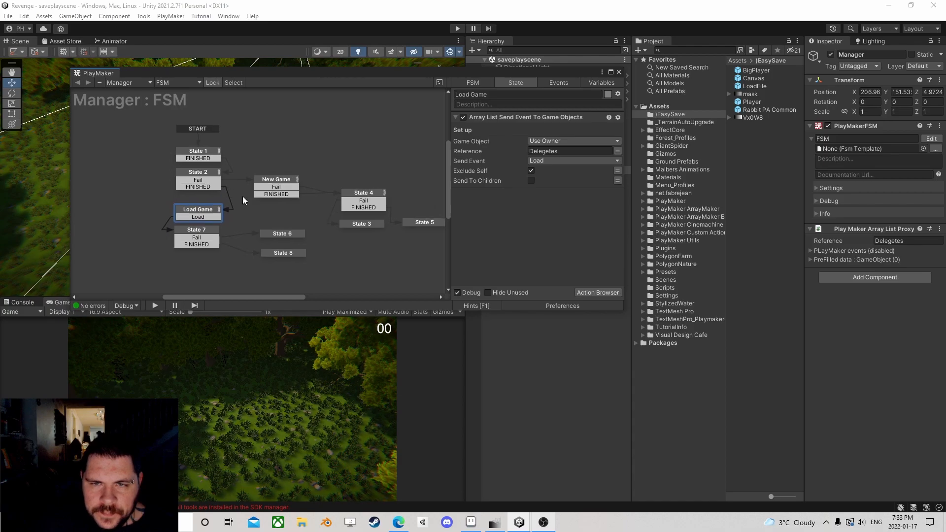
left_click(202, 232)
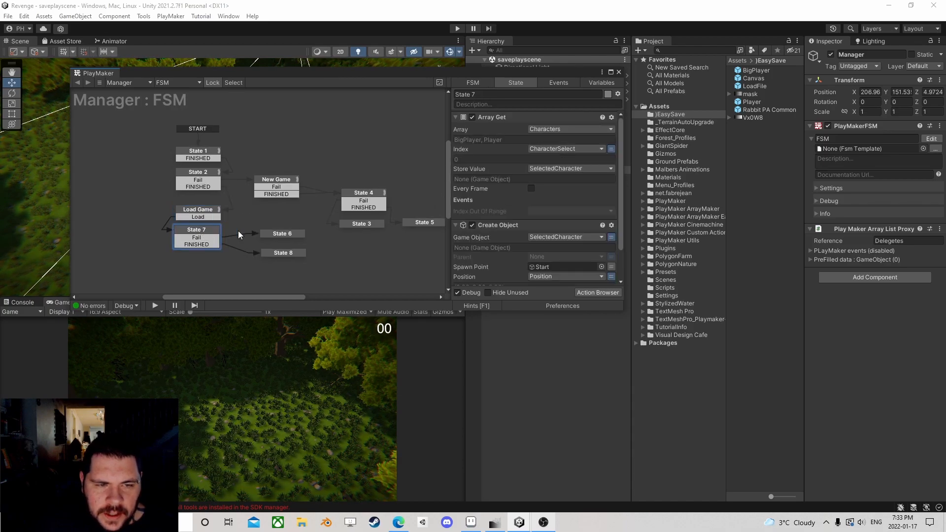
scroll(479, 224, "down", 2)
left_click(274, 234)
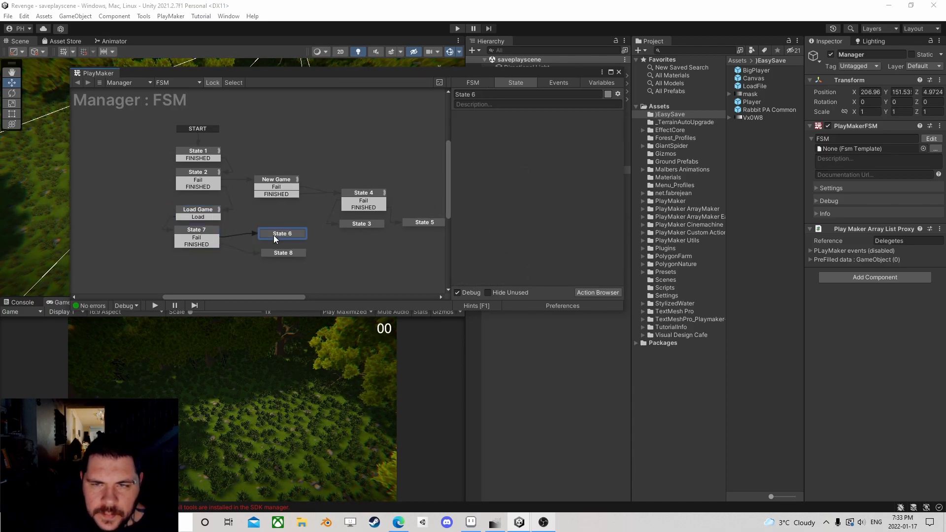
left_click(195, 171)
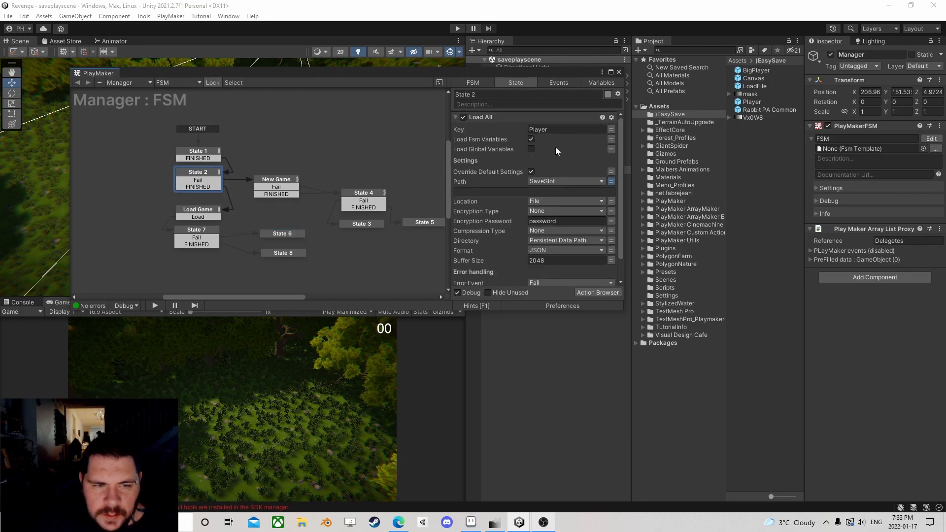
left_click(193, 214)
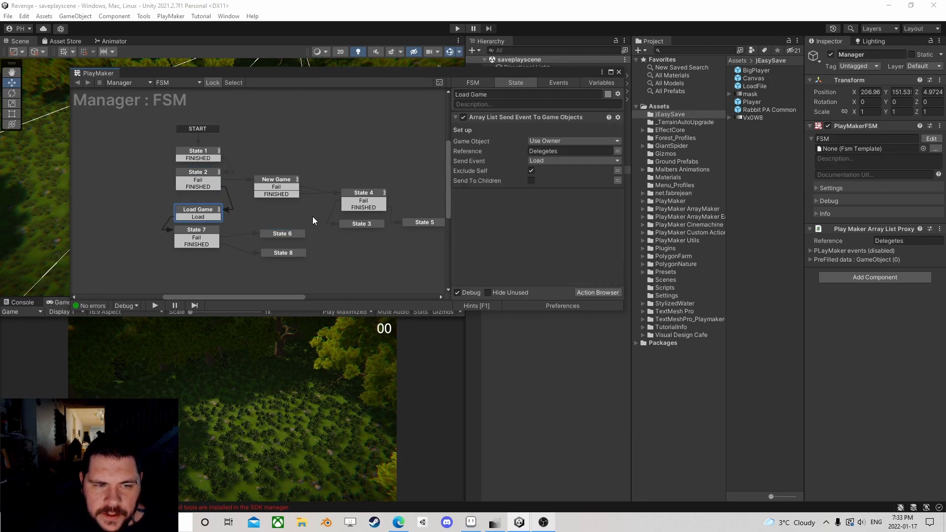
Close the Manager FSM editor and save the scene
left_click(618, 73)
left_click(8, 16)
left_click(23, 63)
left_click(8, 16)
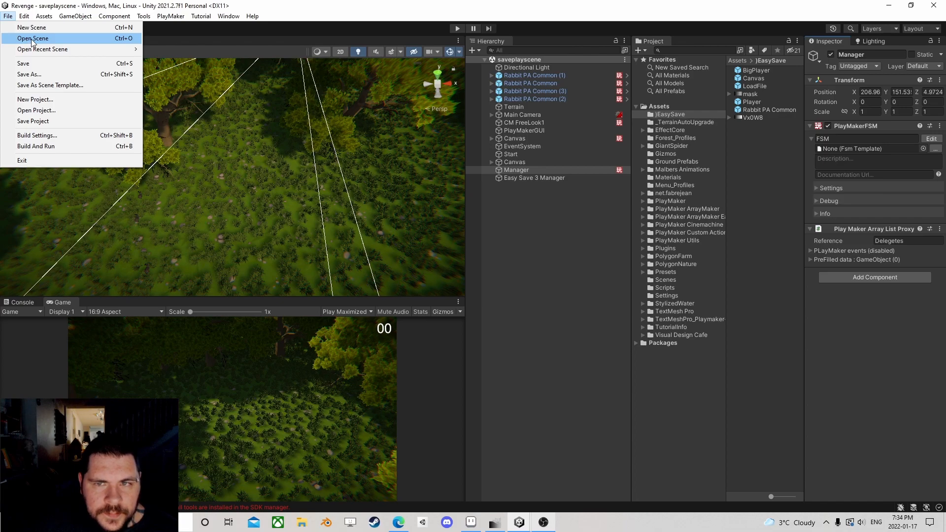
left_click(494, 214)
Create an empty game object named AiManager in the scene
right_click(495, 199)
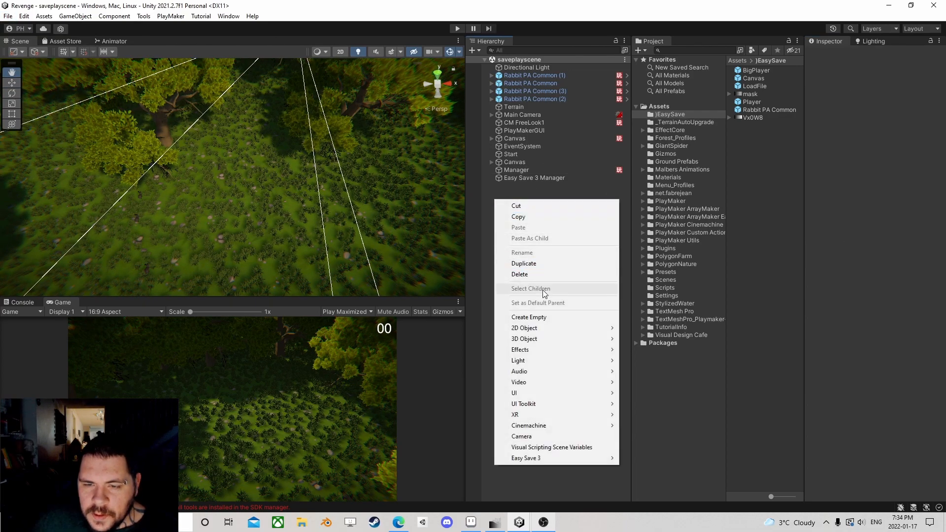
left_click(529, 316)
type("AiMana")
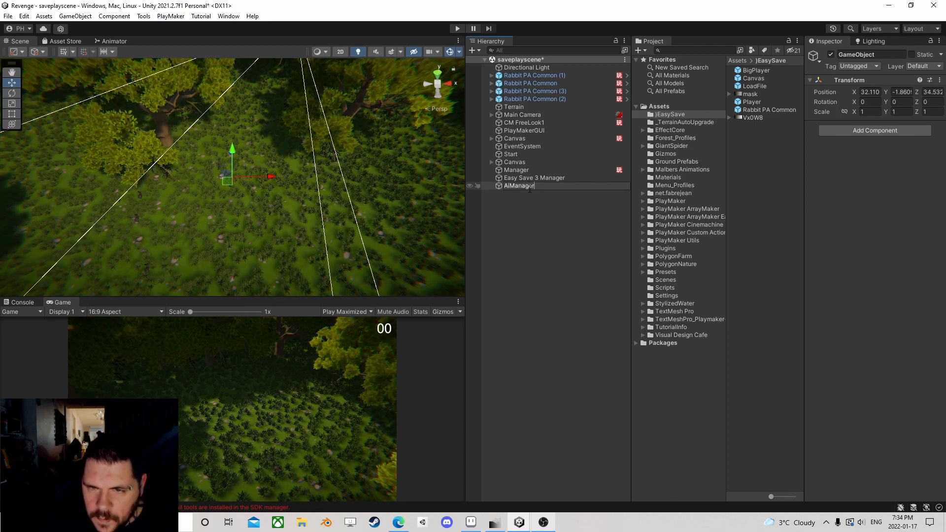
type("ger")
key("Return")
Add a PlayMakerFSM component and a Play Maker Array List Proxy with the reference AI to AiManager
left_click(849, 129)
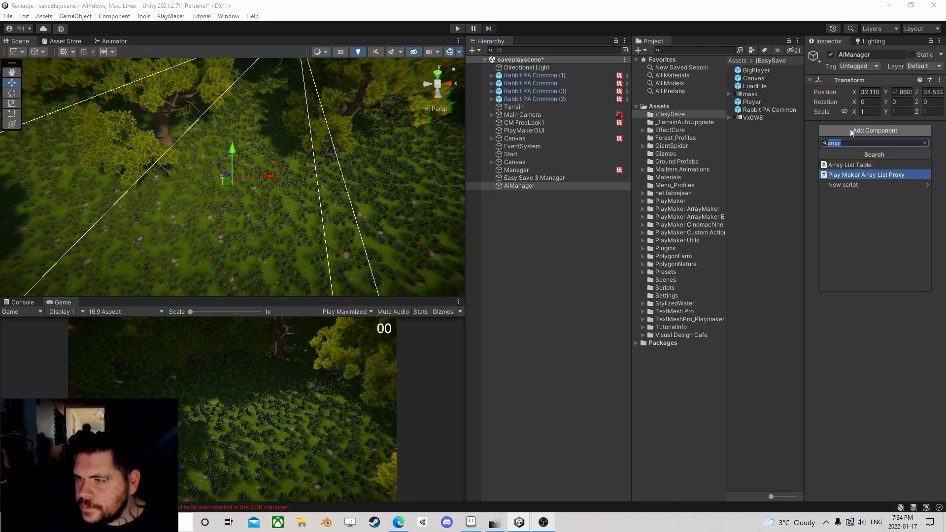
type("fsm")
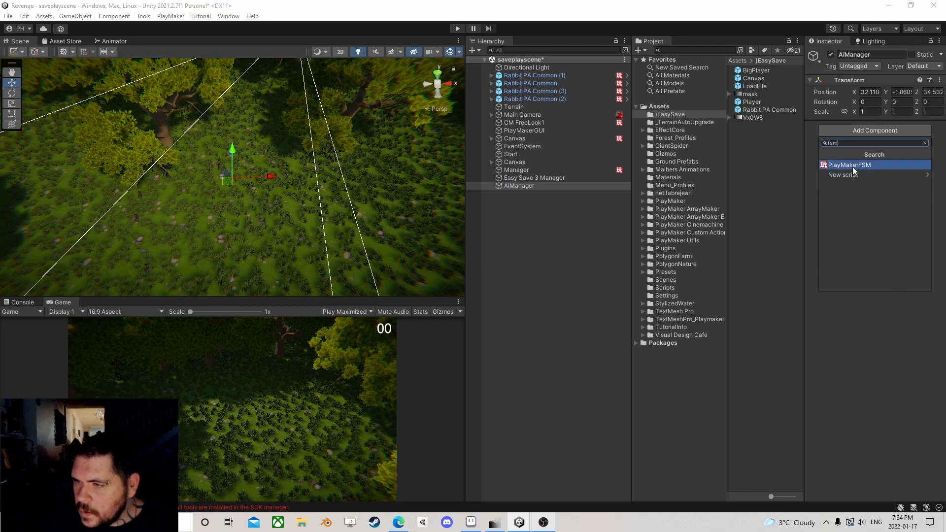
left_click(849, 165)
left_click(882, 233)
type("arra")
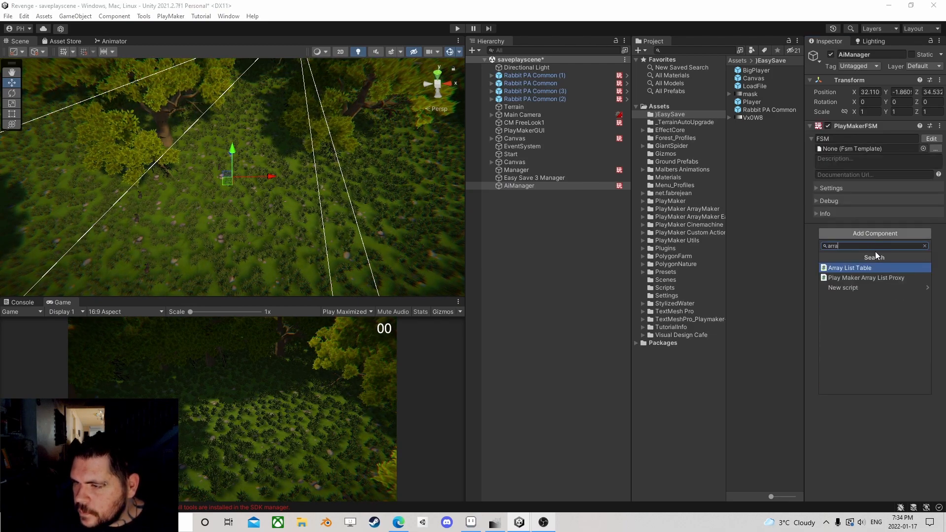
left_click(863, 277)
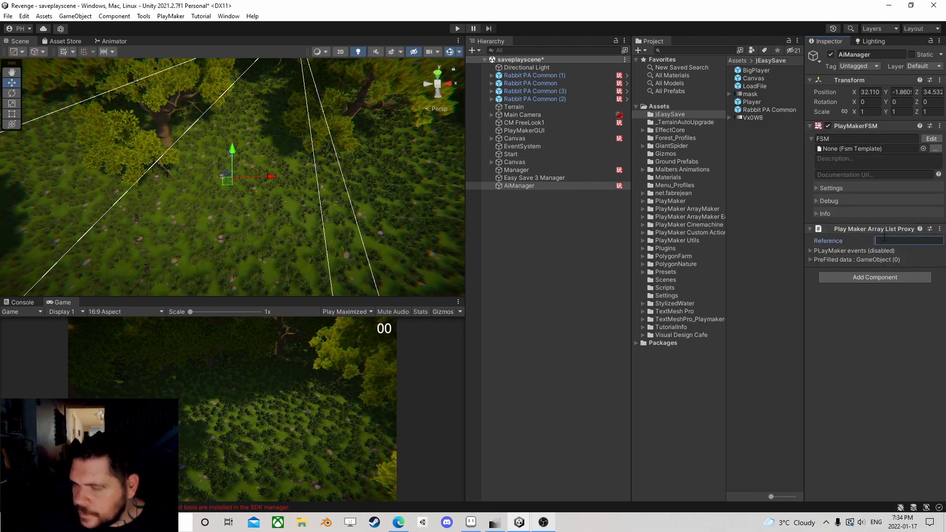
type("AI")
Open AiManager's FSM and add a Next Frame Event action to State 1
left_click(931, 139)
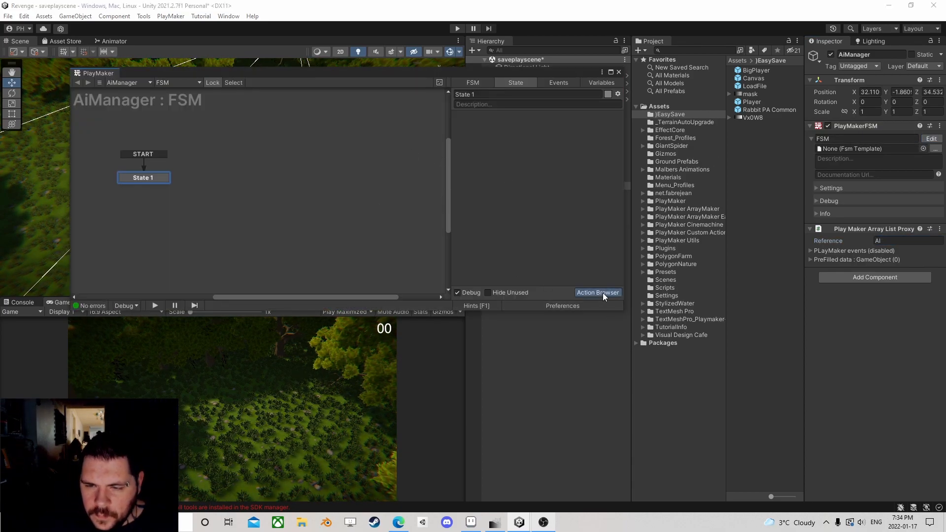
left_click(598, 293)
type("next fra")
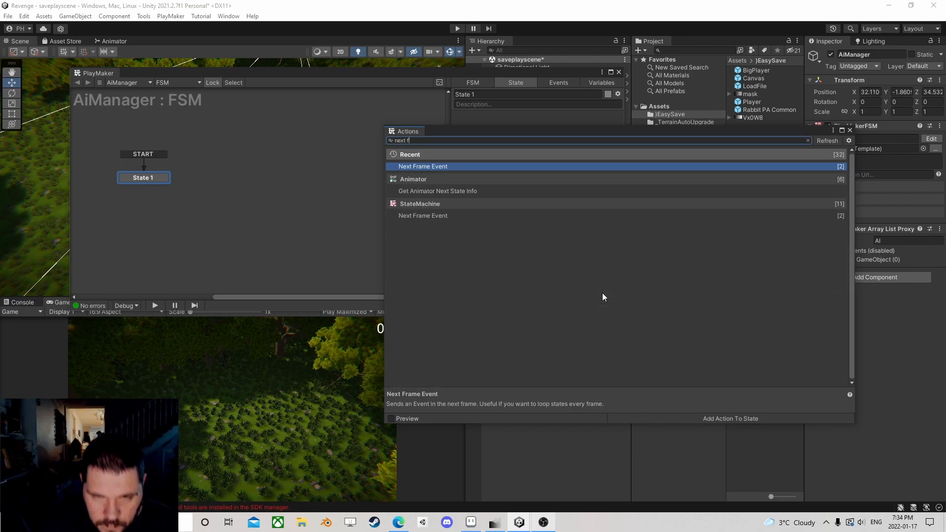
key("Return")
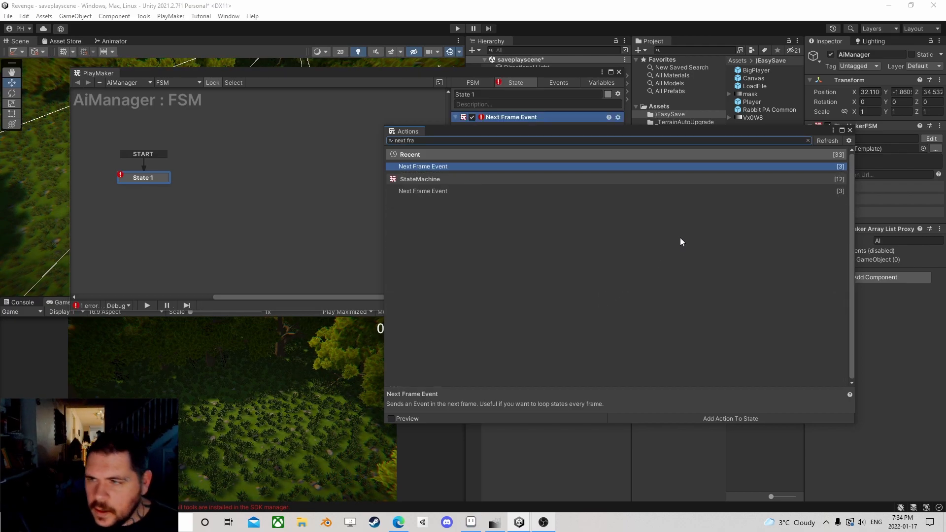
left_click(850, 130)
Set Next Frame Event to send FINISHED and link that transition from State 1 to a new State 2
left_click(536, 129)
left_click(543, 151)
left_click_drag(154, 186, 136, 196)
left_click(157, 186)
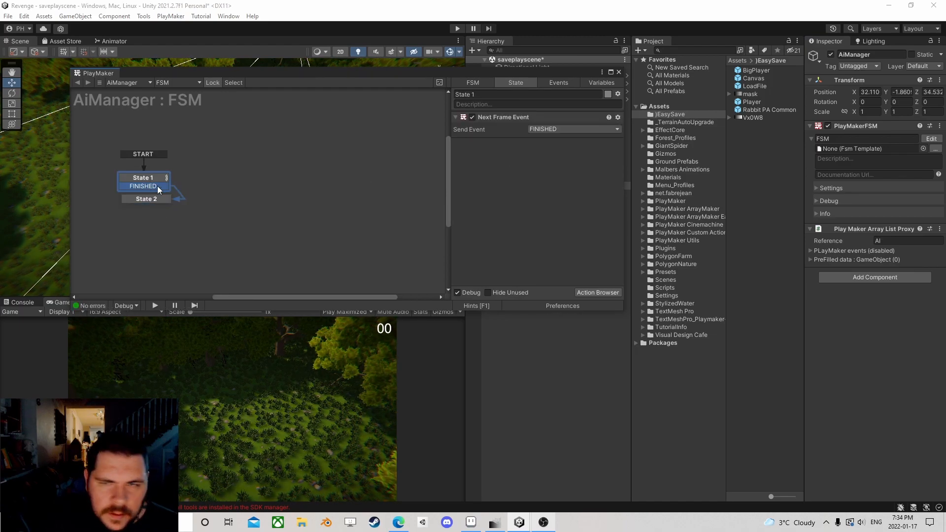
Add a Get Owner action to State 2 of the AiManager FSM
left_click(155, 197)
left_click(596, 293)
type("get owm=")
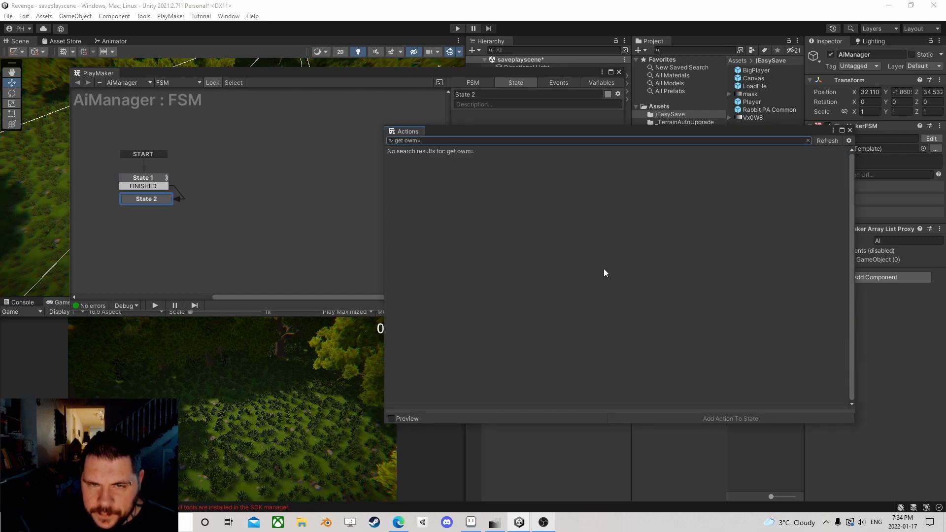
key("BackSpace")
key("BackSpace")
type("n")
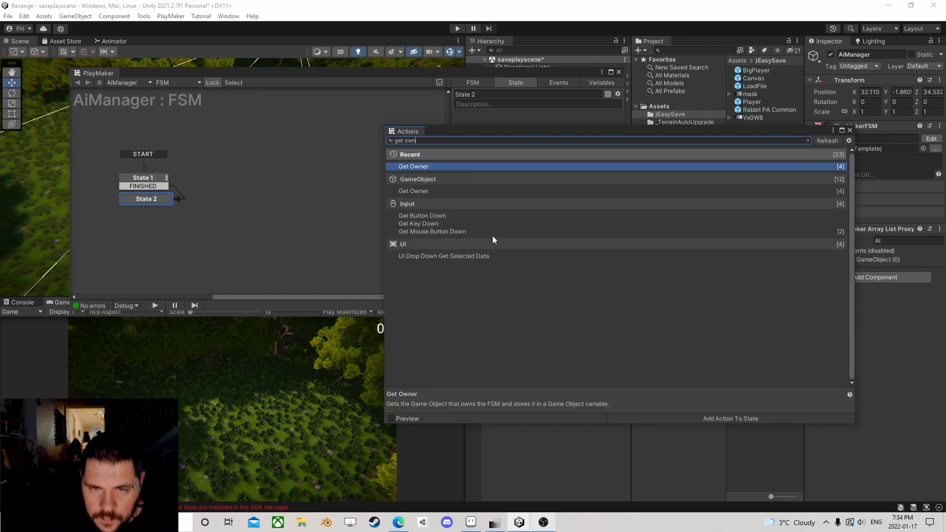
double_click(429, 166)
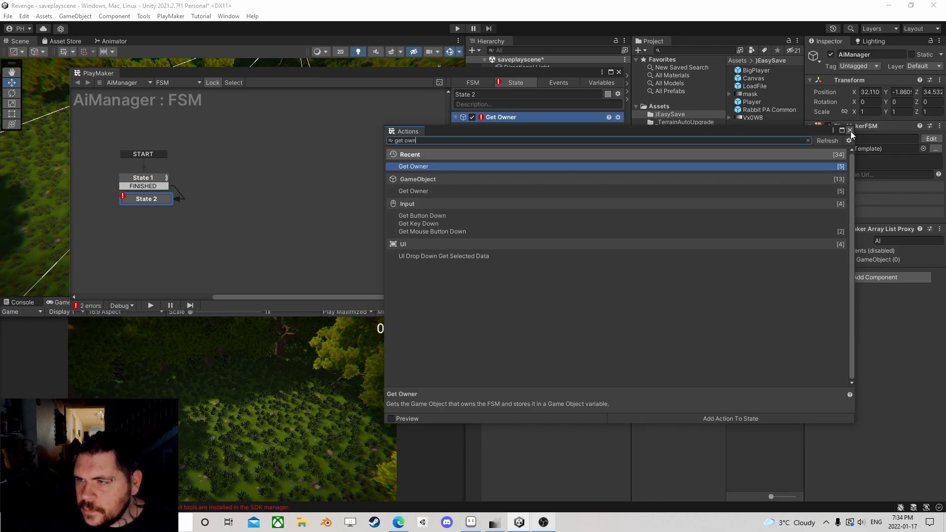
left_click(849, 130)
Store Get Owner's game object in a new variable named Self
left_click(574, 129)
left_click(569, 165)
type("Self")
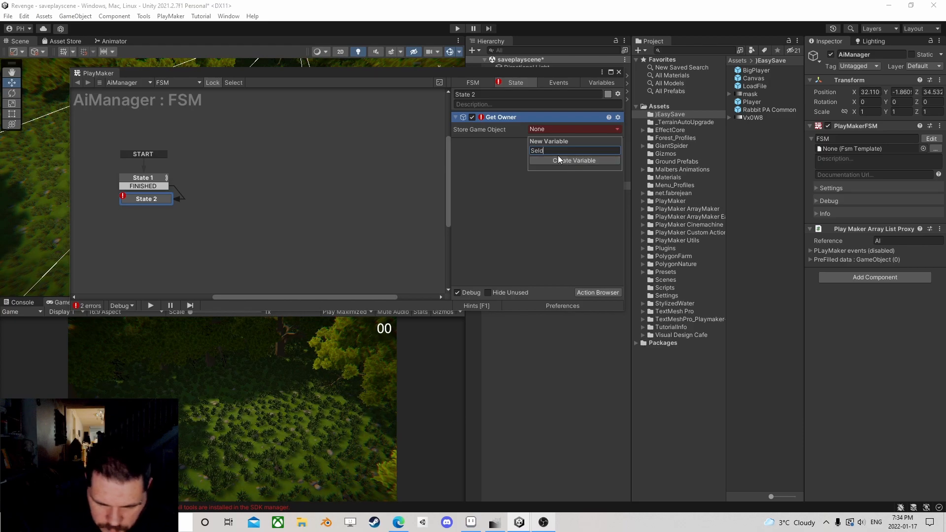
left_click(557, 155)
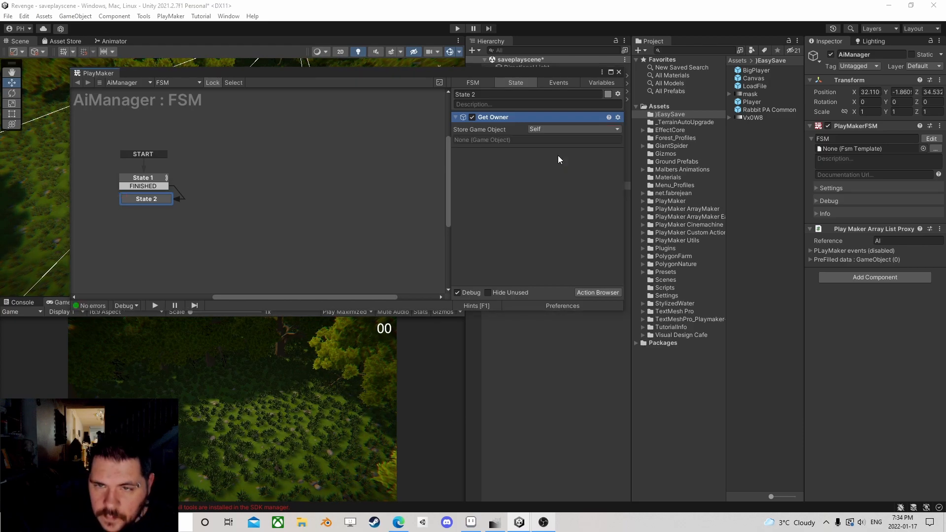
Add an Array List Add action to State 2 and place it below Get Owner
left_click(582, 291)
type("array list")
key("Return")
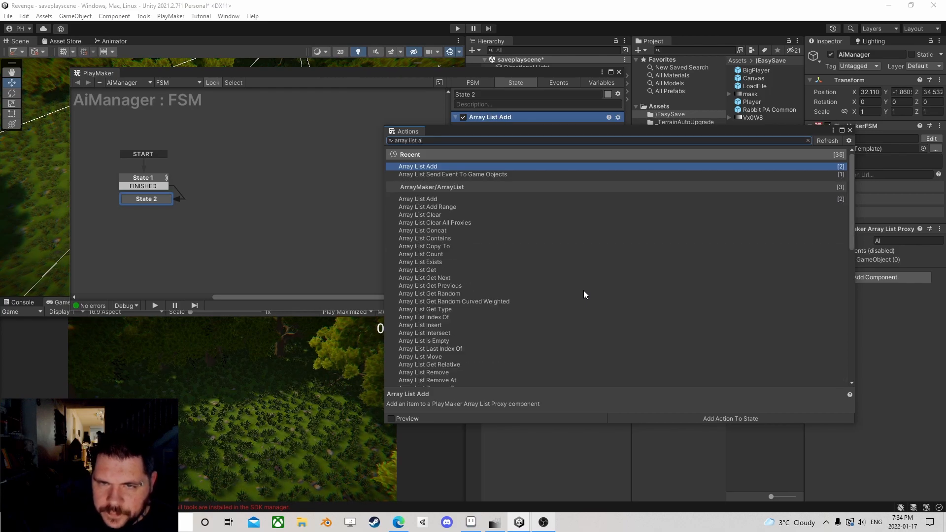
left_click(850, 130)
left_click_drag(464, 120, 498, 244)
Set Array List Add to a specified game object using the global variable Manager
left_click(556, 176)
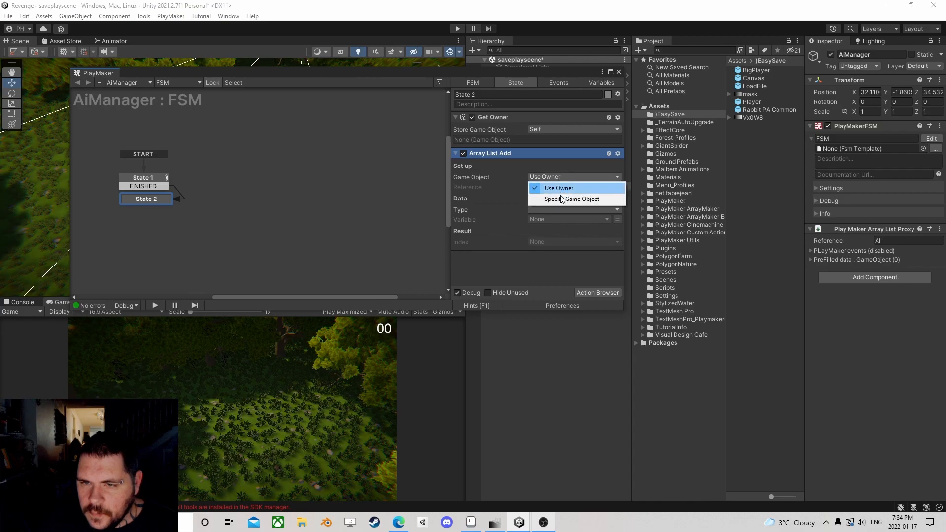
left_click(557, 197)
left_click(566, 186)
mouse_move(557, 220)
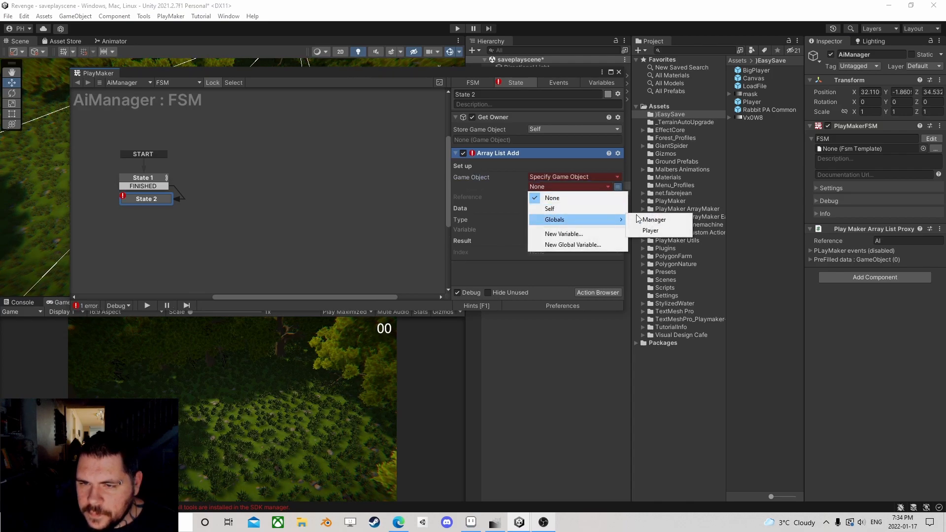
left_click(657, 219)
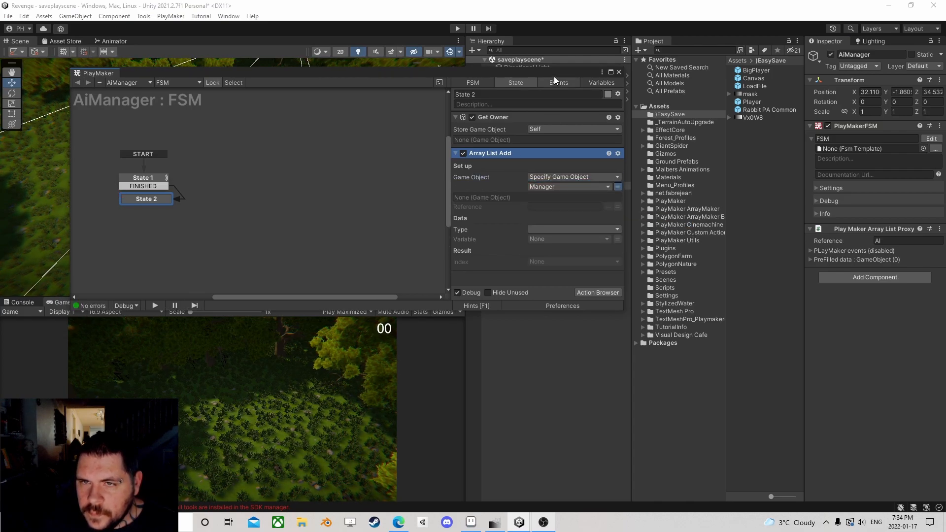
Copy the reference Delegetes from the Manager object's array list proxy into Array List Add's reference
left_click_drag(554, 78, 401, 73)
left_click(555, 170)
left_click(909, 241)
key("ctrl+c")
left_click(410, 202)
key("ctrl+v")
Set Array List Add's data type to Game Object and its variable to Self
left_click(405, 225)
left_click(408, 269)
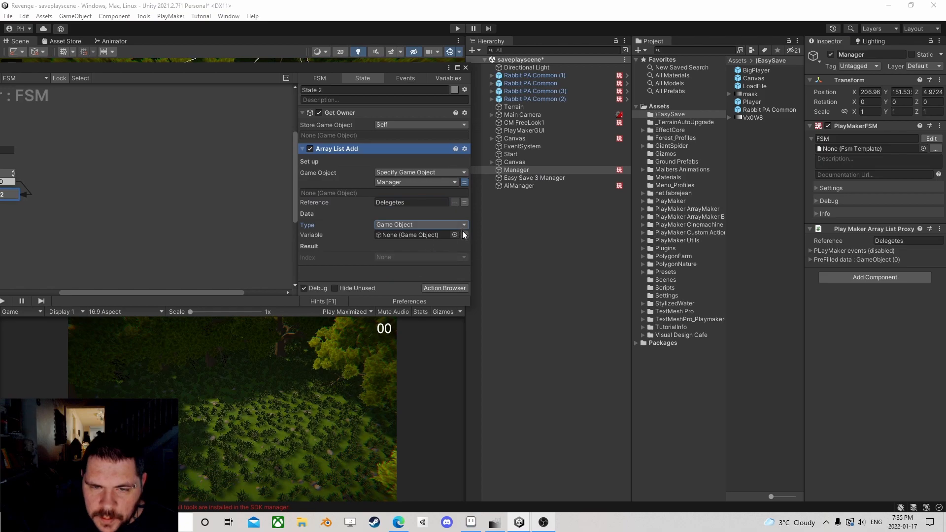
left_click(418, 234)
left_click(410, 256)
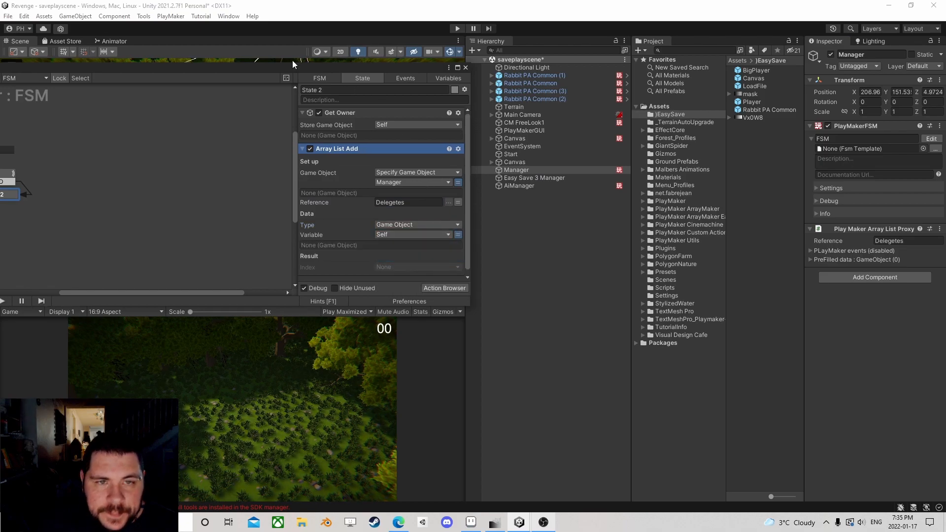
Add State 3 below State 2 in the AiManager FSM, linked from State 2 by a FINISHED transition
left_click_drag(291, 61, 386, 63)
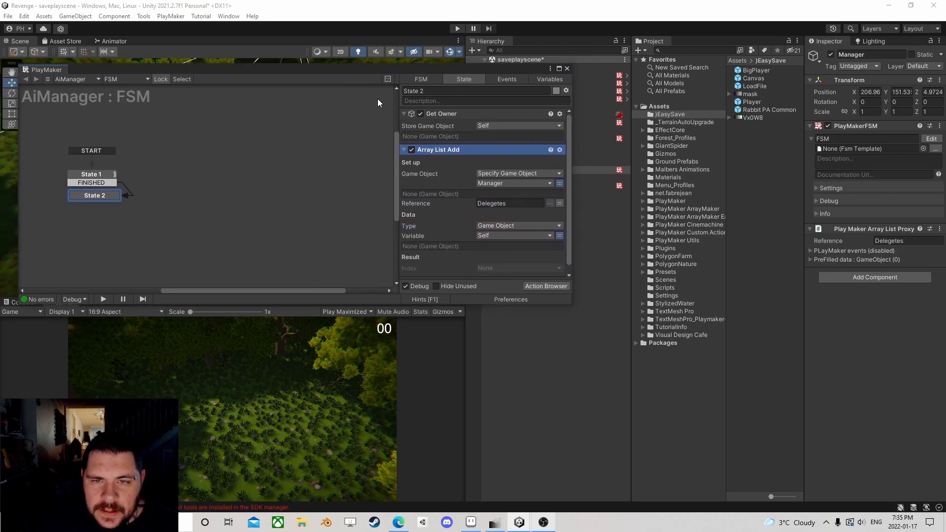
left_click_drag(90, 198, 87, 197)
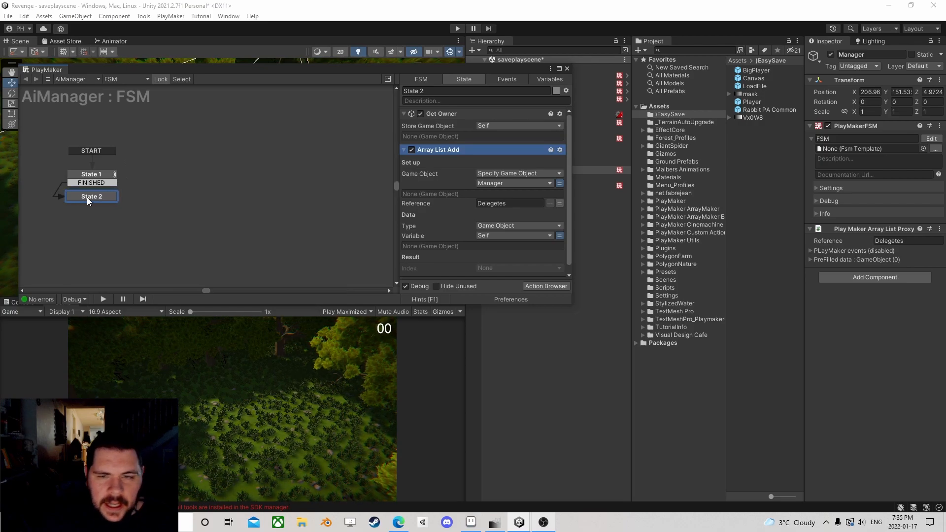
left_click(94, 196, "ctrl")
left_click_drag(102, 206, 84, 222)
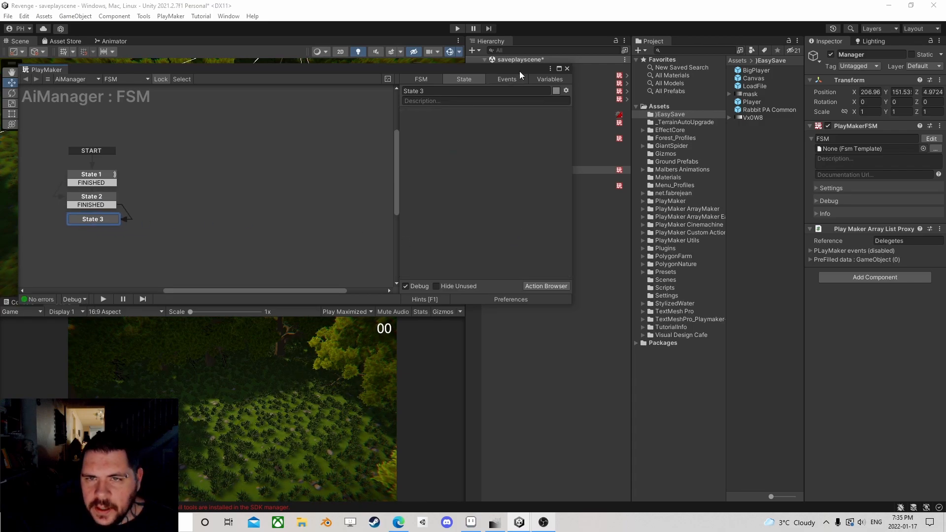
Check the tag of the four Rabbit PA Common objects and add an Array List Find Game Objects By Tag action to State 3
left_click_drag(519, 71, 411, 125)
left_click(549, 99)
left_click(542, 75, "shift")
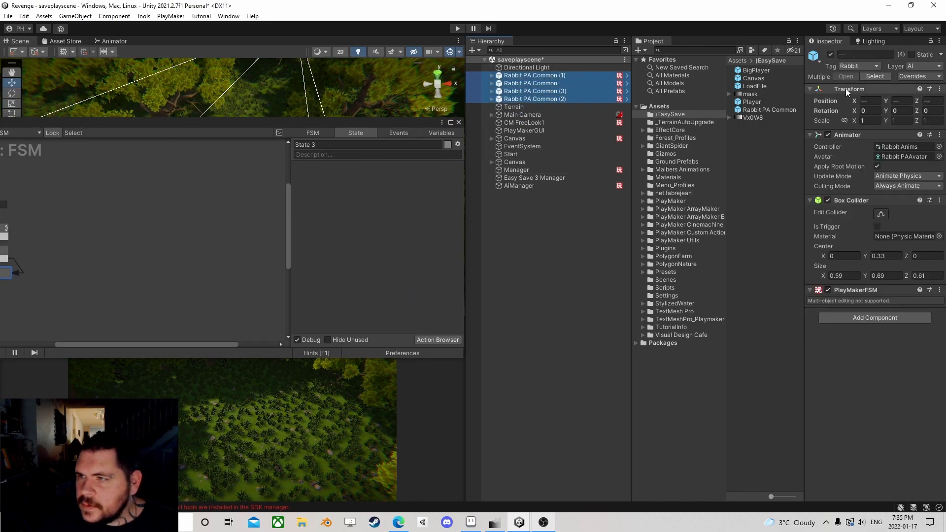
left_click_drag(336, 124, 477, 68)
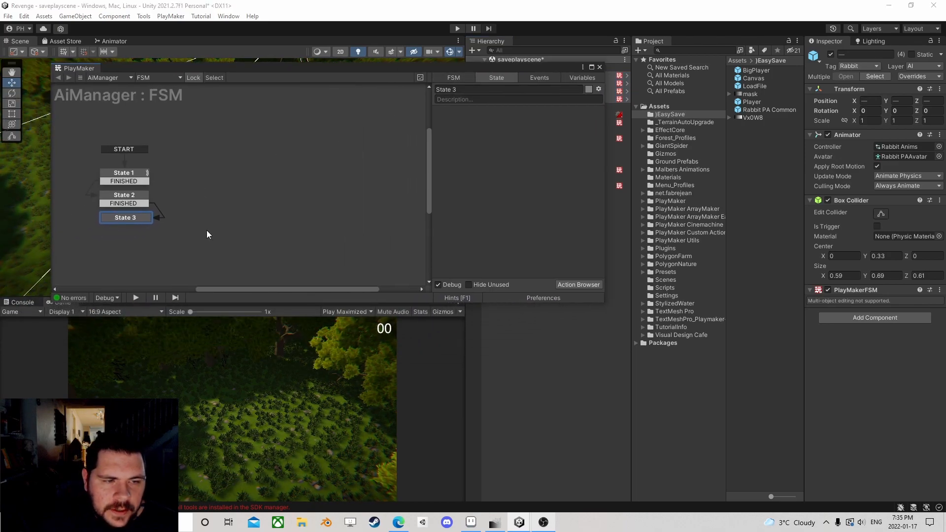
left_click(589, 286)
type("array li")
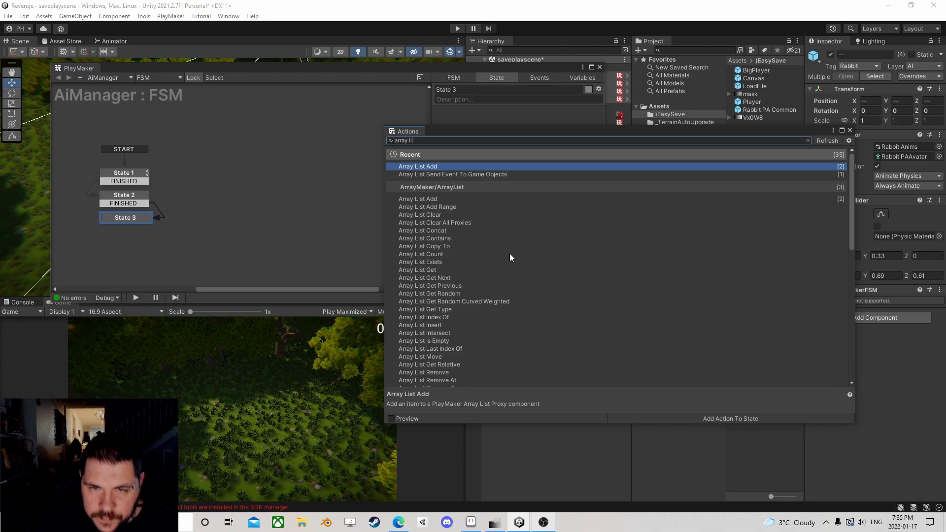
type("st ")
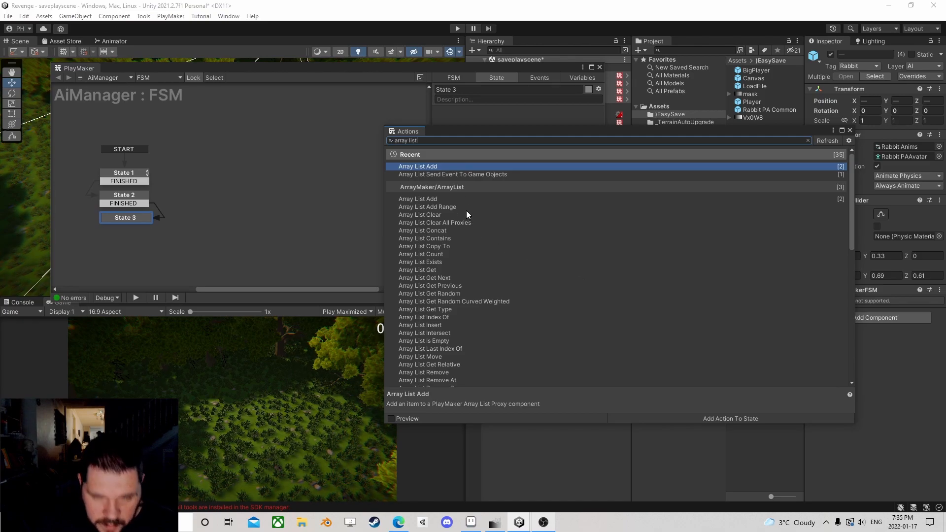
type("get")
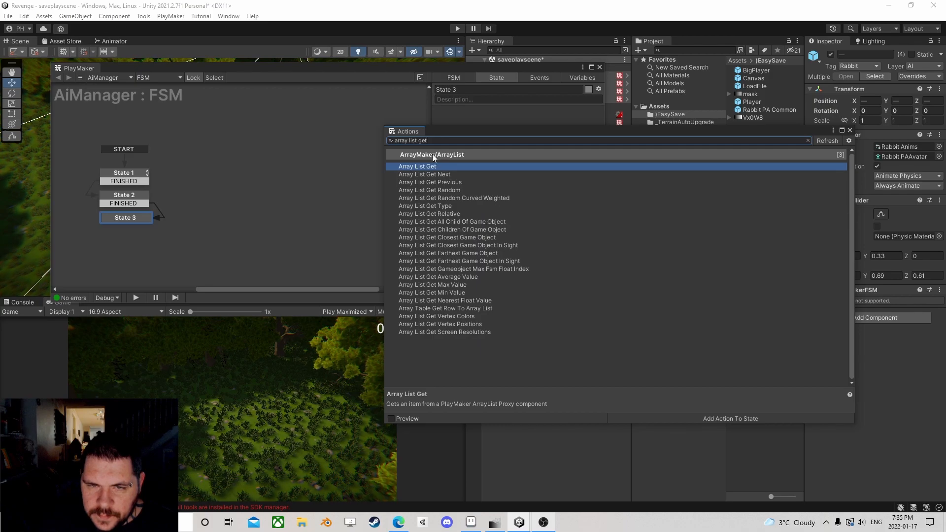
key("BackSpace")
key("BackSpace")
key("BackSpace")
key("BackSpace")
type("fi")
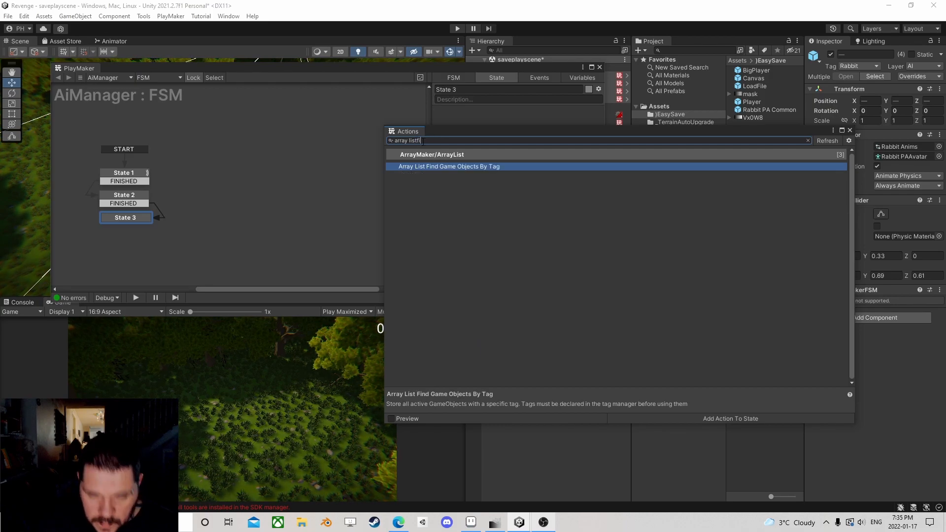
double_click(458, 166)
left_click(849, 130)
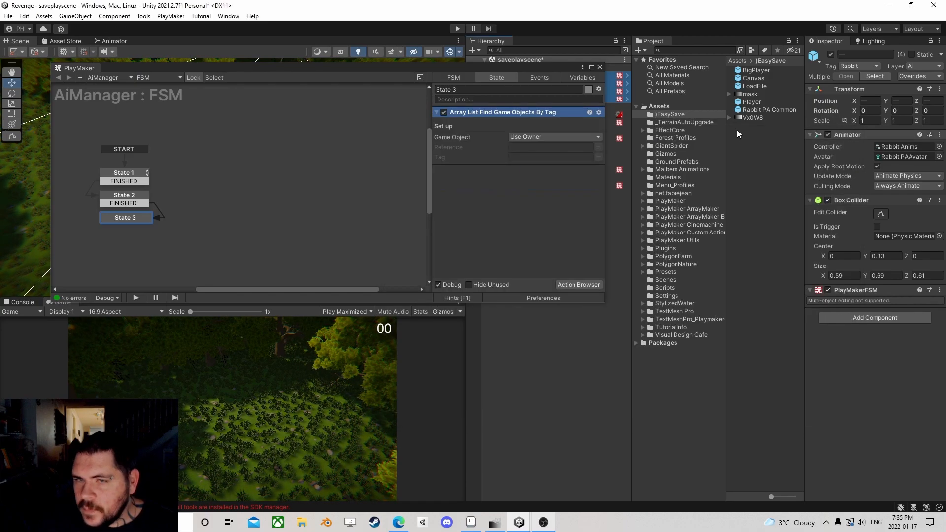
Copy the reference AI from AiManager's array list proxy into Array List Find Game Objects By Tag and set its tag to Rabbit
left_click(584, 147)
left_click_drag(545, 67, 418, 63)
left_click(529, 191)
left_click(529, 190)
left_click(886, 241)
left_click(419, 142)
key("ctrl+v")
left_click(442, 153)
type("R")
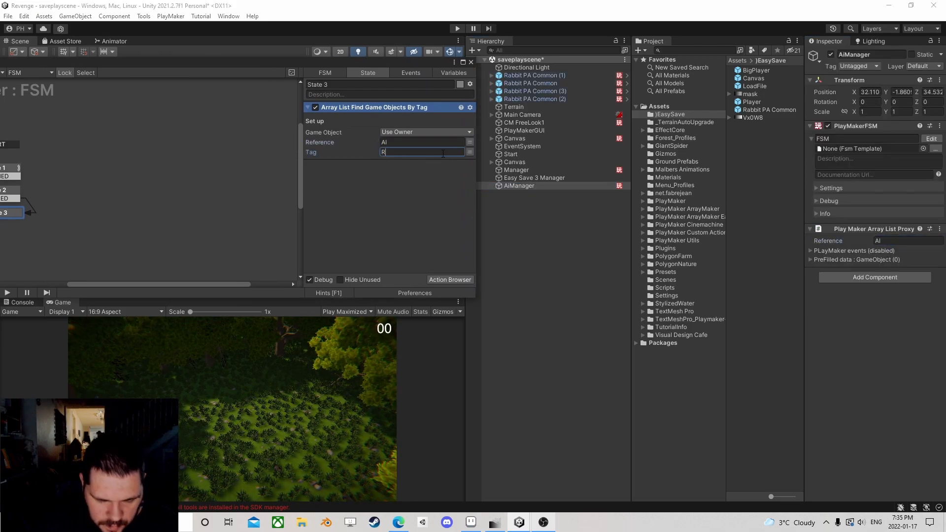
type("abbit")
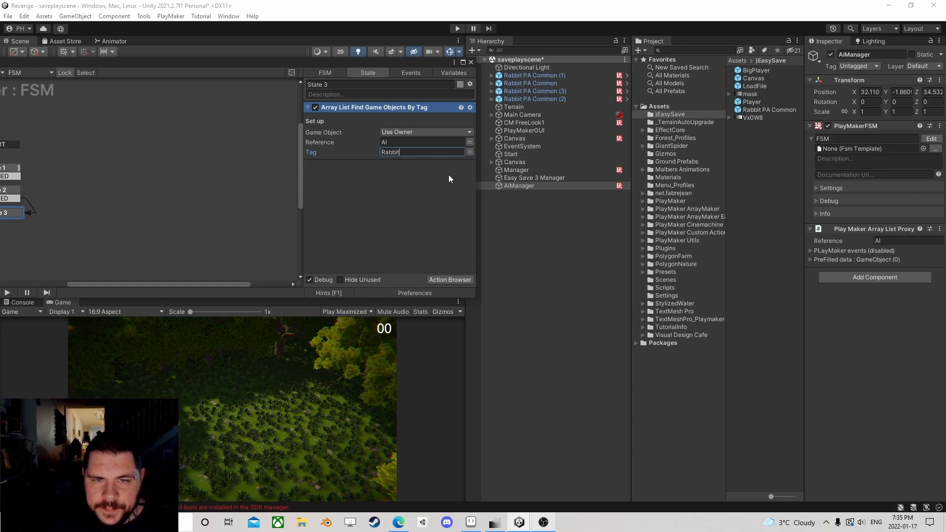
Add two unconnected states, State 4 and State 5, side by side in empty space of the AiManager FSM
right_click(87, 163)
left_click(93, 169)
right_click(163, 159)
left_click(171, 164)
left_click_drag(159, 171, 154, 174)
left_click(127, 173)
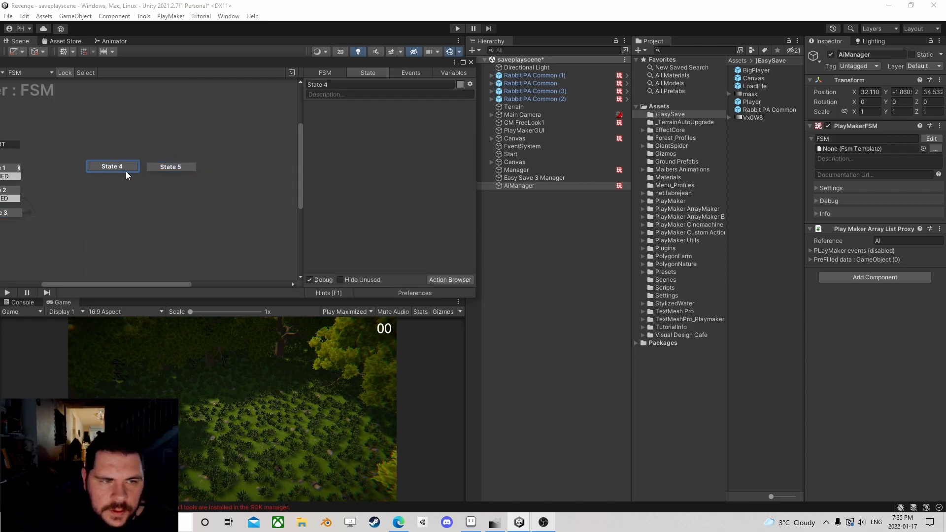
Add the global transition Load to State 4 and the global transition Save to State 5, using the existing custom events
right_click(124, 168)
mouse_move(183, 186)
mouse_move(267, 197)
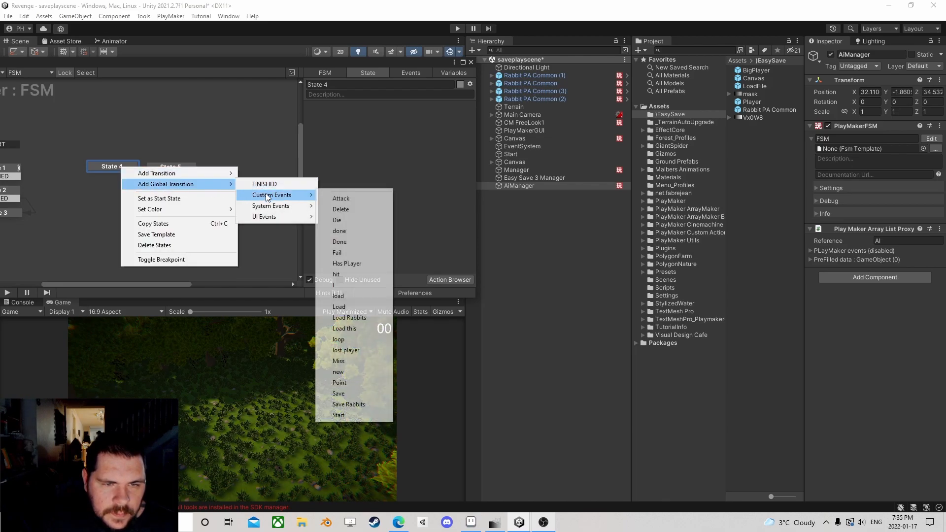
left_click(368, 306)
right_click(173, 168)
mouse_move(216, 184)
mouse_move(323, 206)
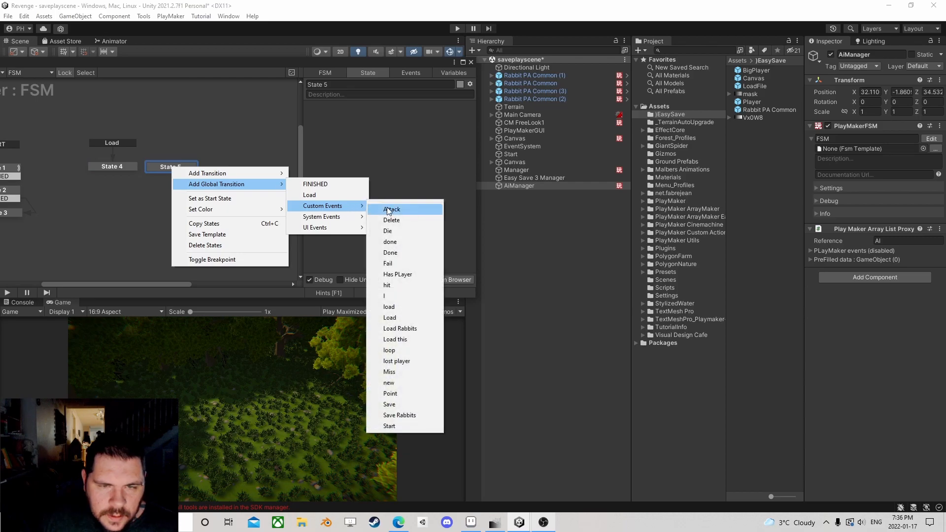
left_click(409, 404)
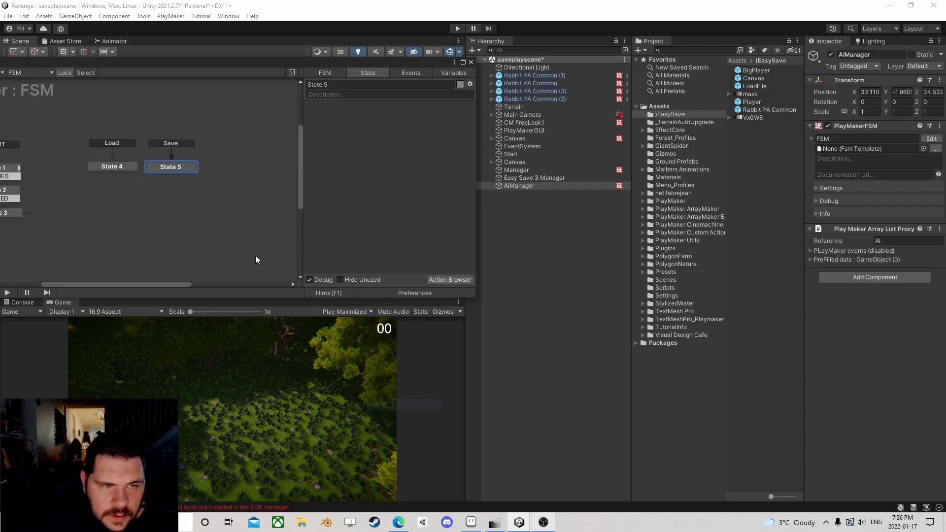
Add an ES3 Arraylist Save action to State 4
left_click(456, 280)
type("ar")
type("list sa")
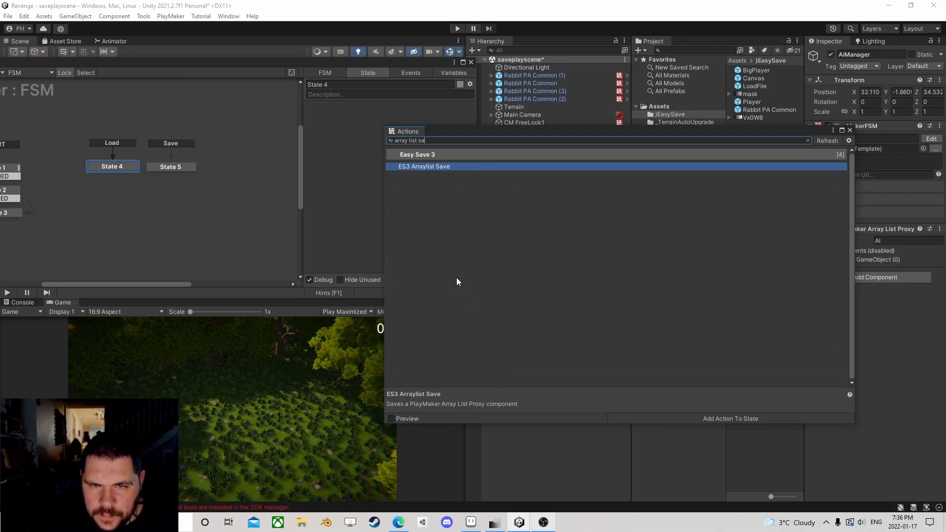
key("Return")
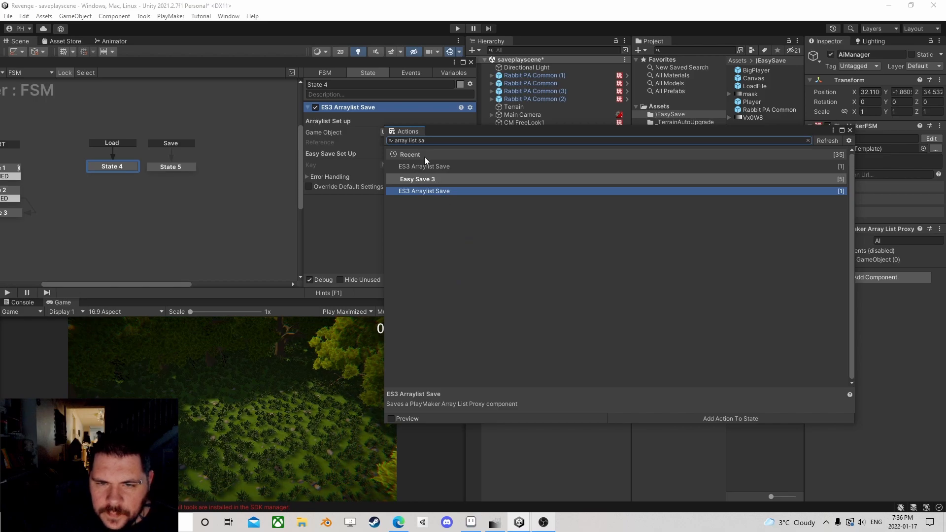
Add an ES3 Arraylist Load action to State 4 and remove its ES3 Arraylist Save action
double_click(420, 141)
type("load")
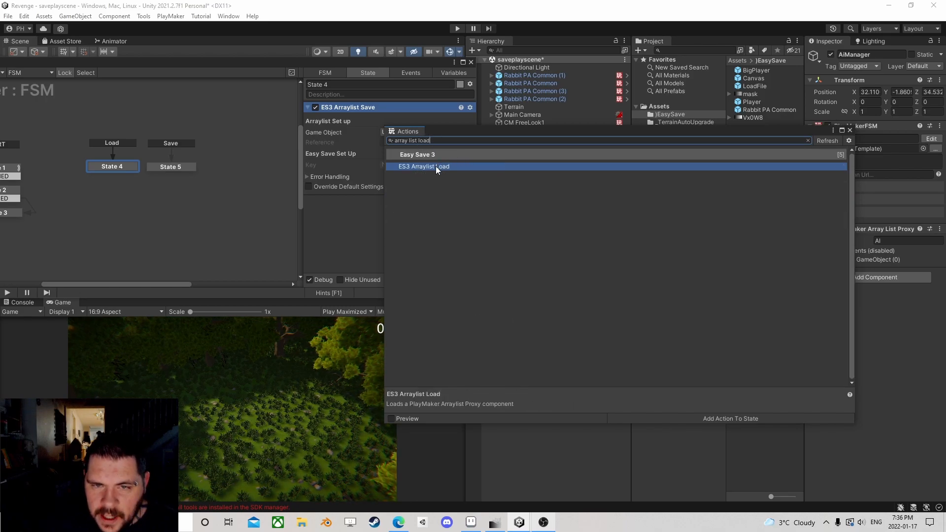
double_click(436, 166)
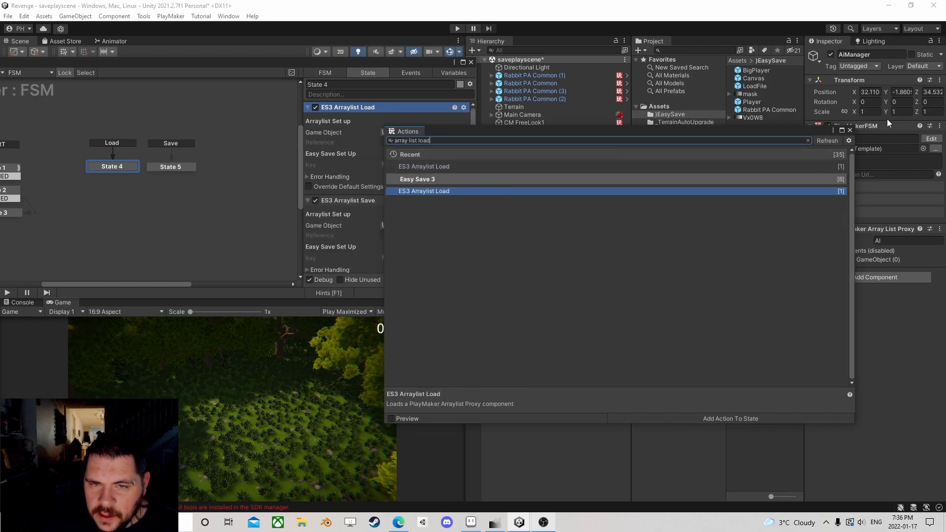
left_click(849, 130)
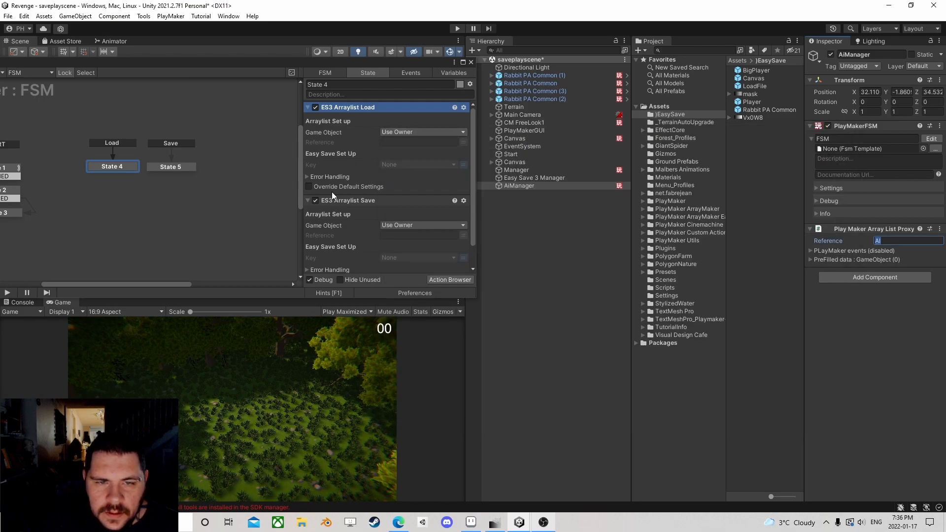
left_click(344, 201)
Search the PlayMaker Ecosystem for "arraymaker" and examine the Array Maker packages in the results
left_click(180, 167)
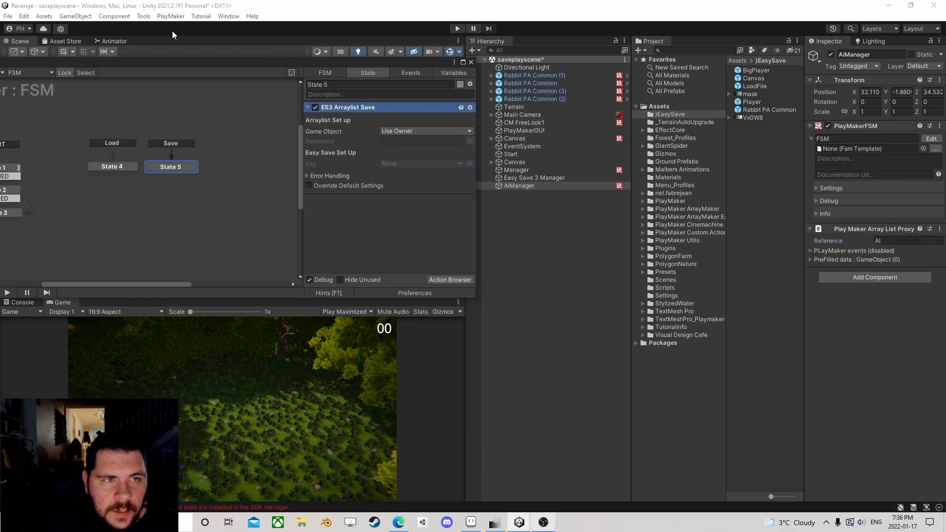
left_click(171, 16)
mouse_move(216, 99)
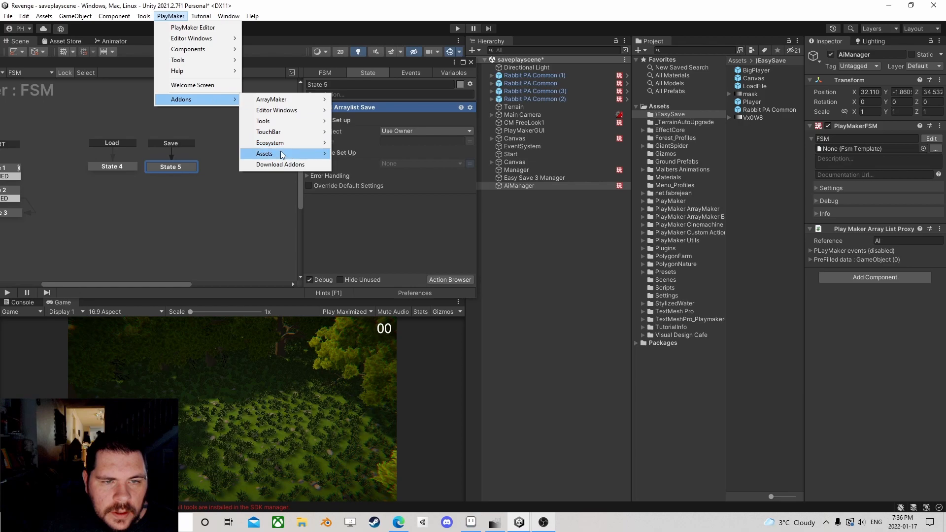
left_click(367, 143)
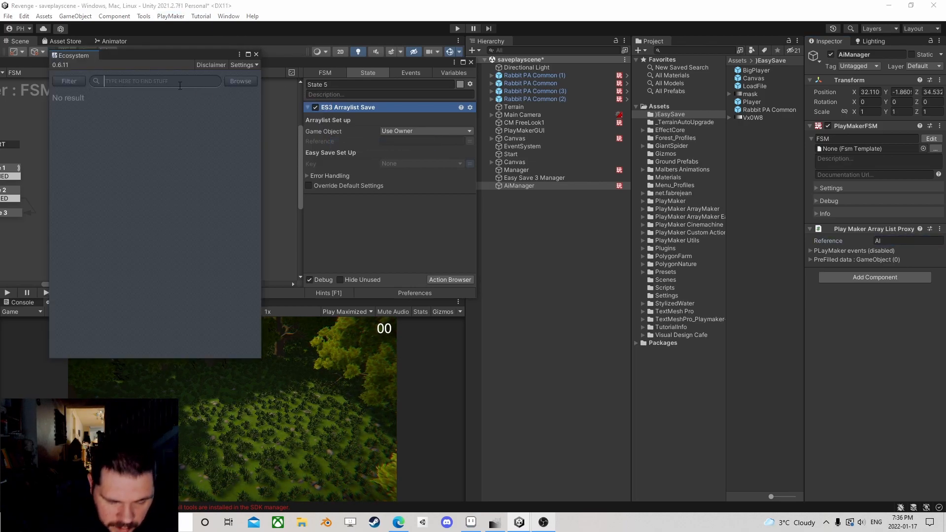
type("arraymaker")
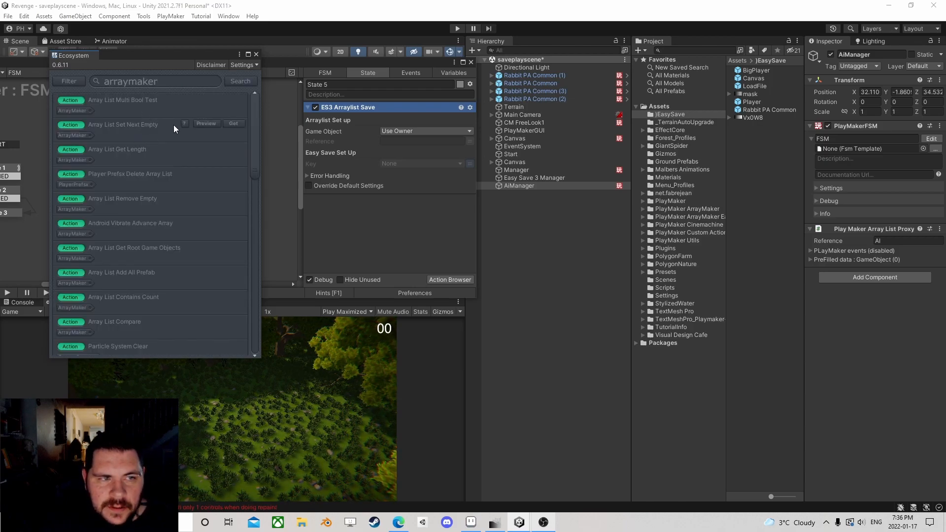
scroll(120, 231, "down", 3)
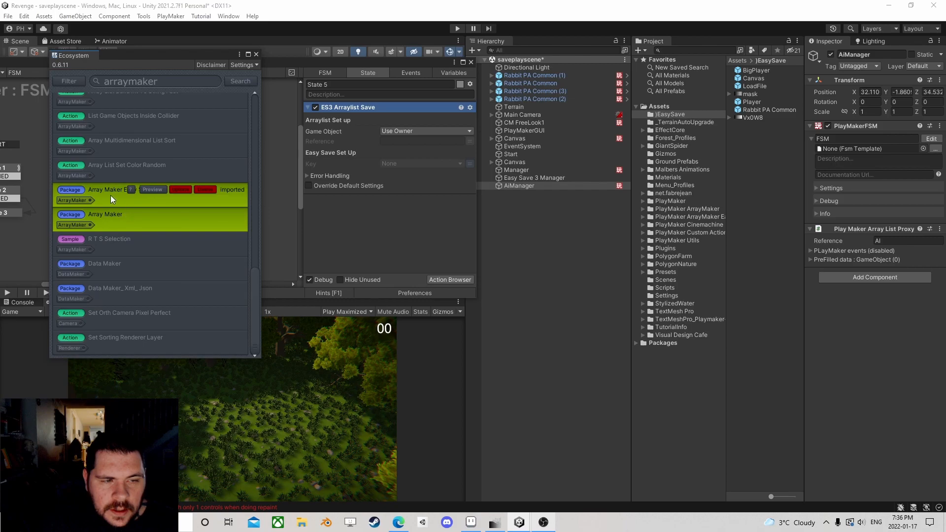
left_click(256, 54)
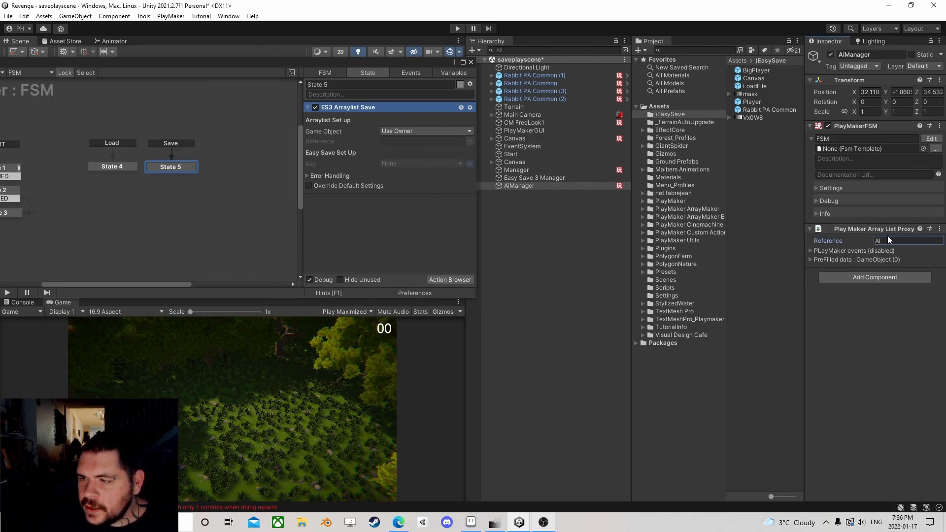
Set the array list Reference to AI in State 5's save action and State 4's load action
left_click(437, 142)
type("Al")
left_click(126, 165)
left_click(406, 141)
type("Al")
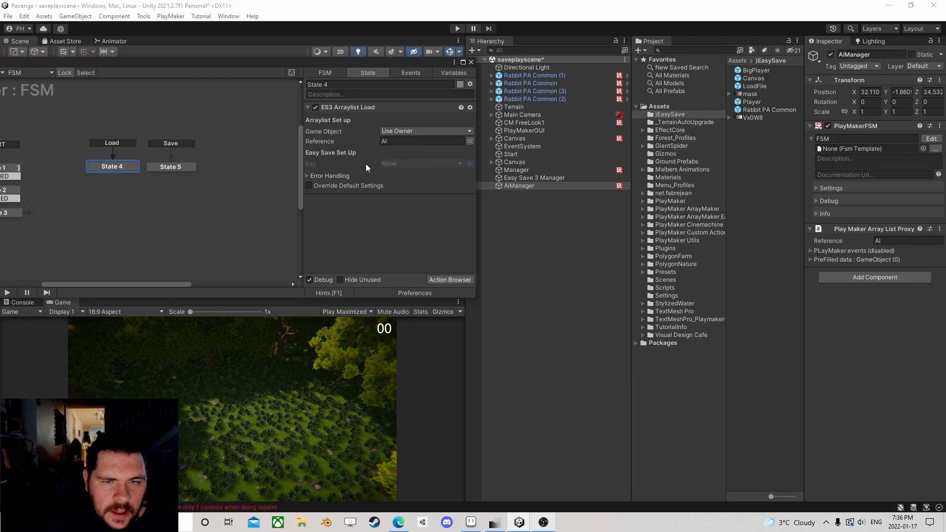
Enable Override Default Settings and expand Error Handling on the ES3 actions of State 4 and State 5
left_click(309, 186)
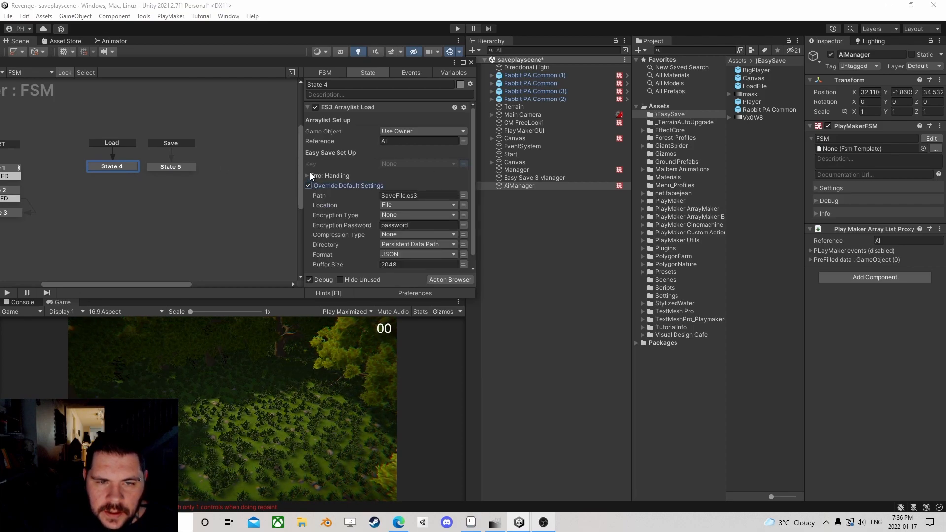
left_click(308, 176)
left_click(187, 168)
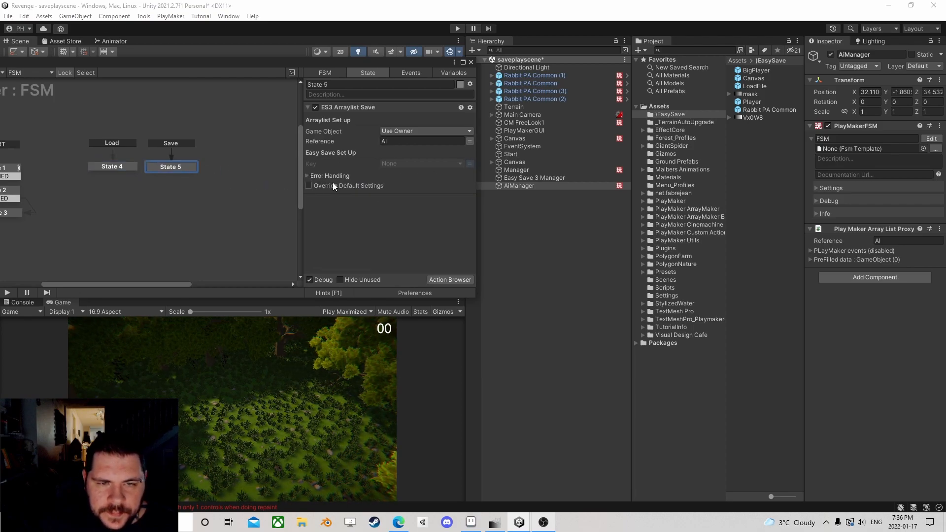
left_click(308, 186)
left_click(306, 176)
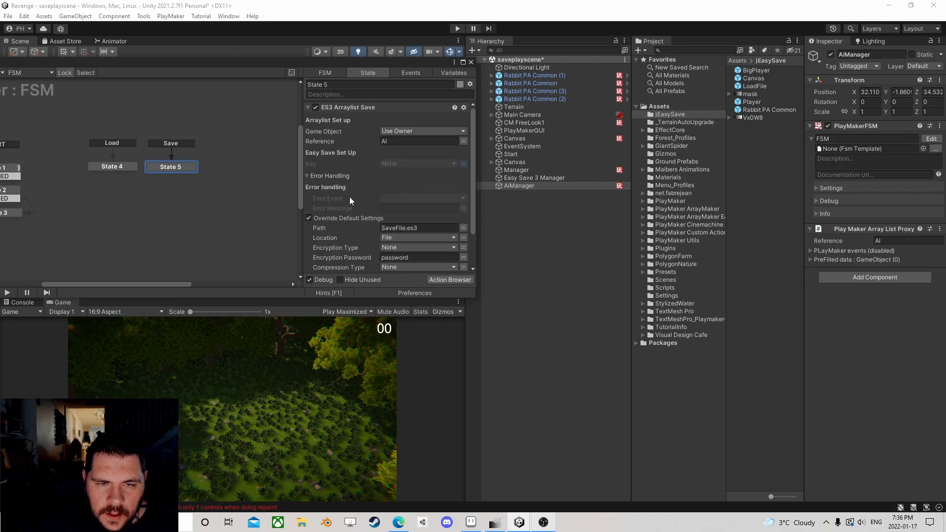
Create a new event named fail as State 5's Error Event and link its transition to a new state below
left_click(408, 201)
left_click(410, 286)
type("fail")
key("Return")
left_click_drag(186, 176, 169, 191)
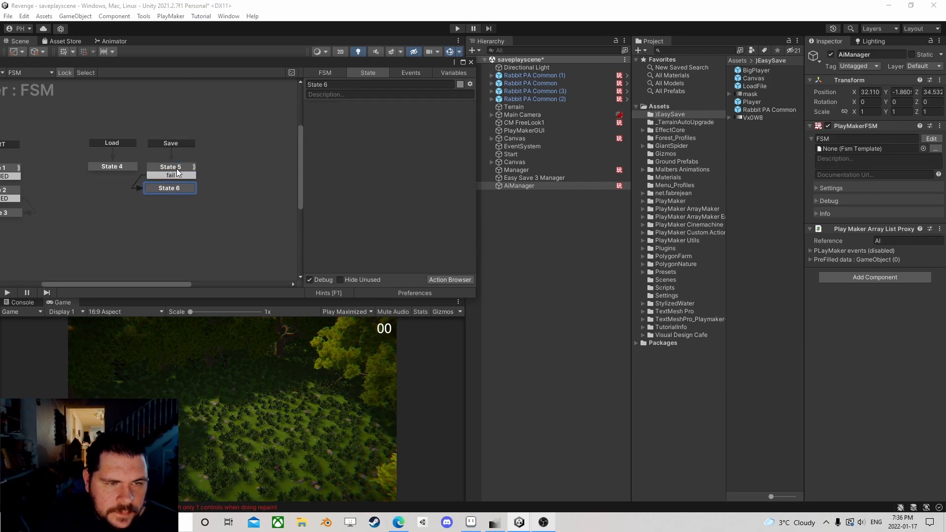
Set the Path of State 5's ES3 Arraylist Save action to the global variable SaveSlot
left_click(178, 173)
scroll(390, 197, "down", 1)
left_click(454, 183)
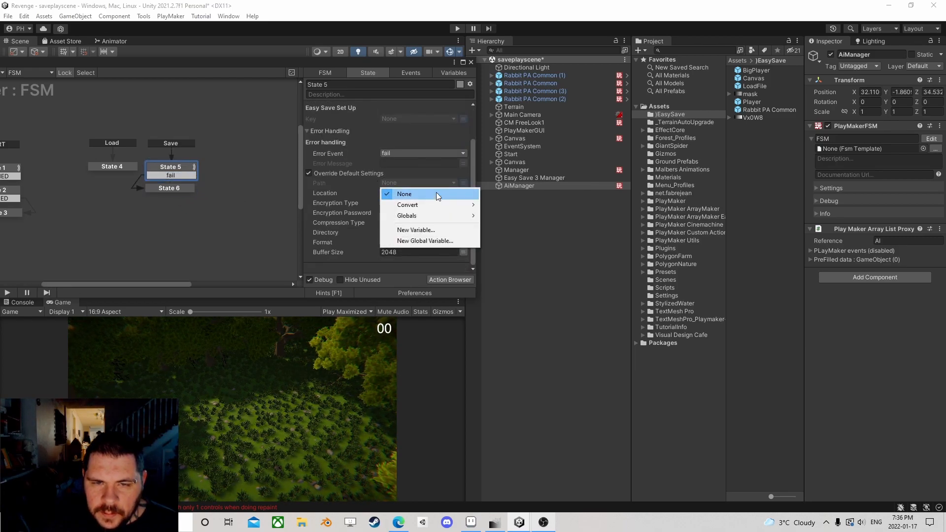
mouse_move(433, 215)
left_click(507, 215)
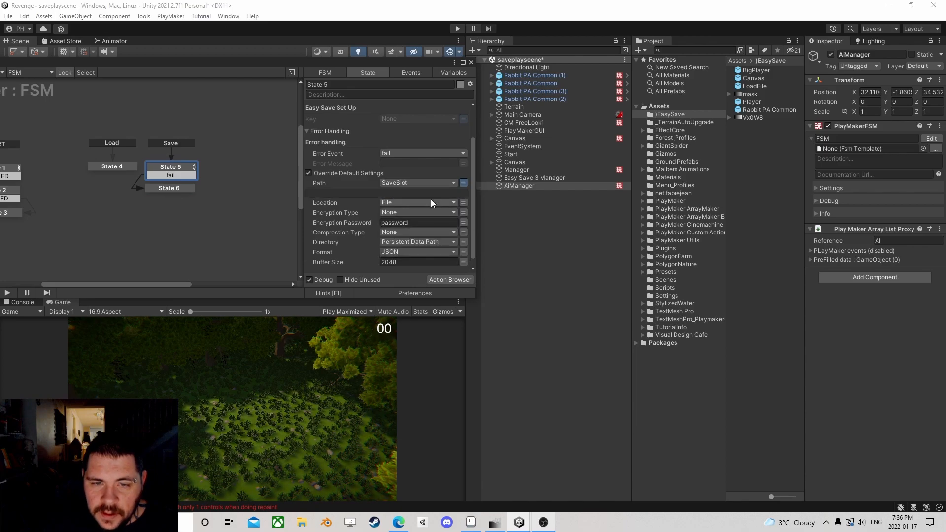
Set the Easy Save Key to AI in both State 5's save action and State 4's load action
scroll(383, 184, "up", 1)
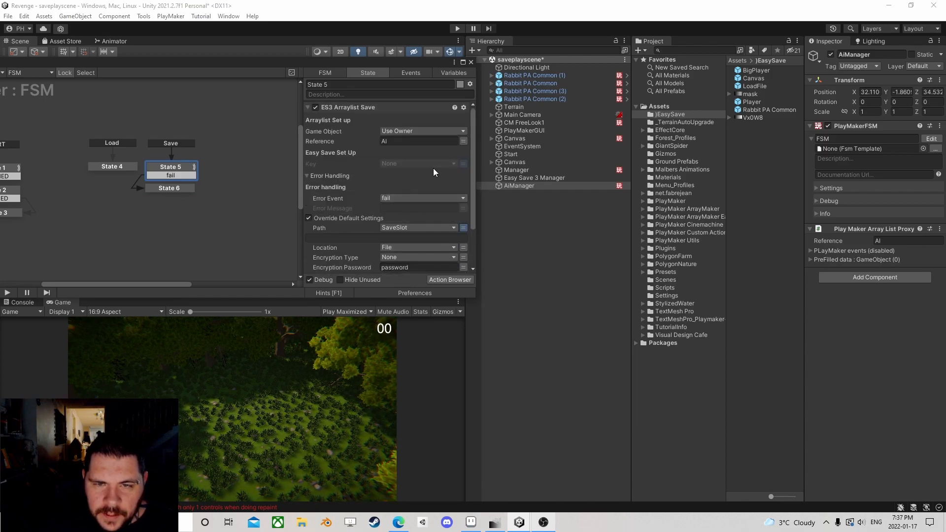
left_click(463, 162)
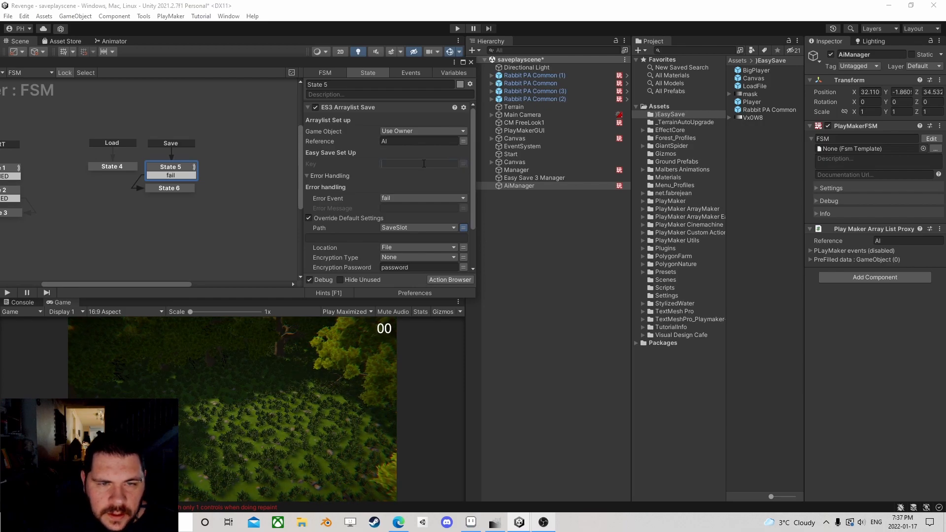
left_click(424, 163)
type("AI")
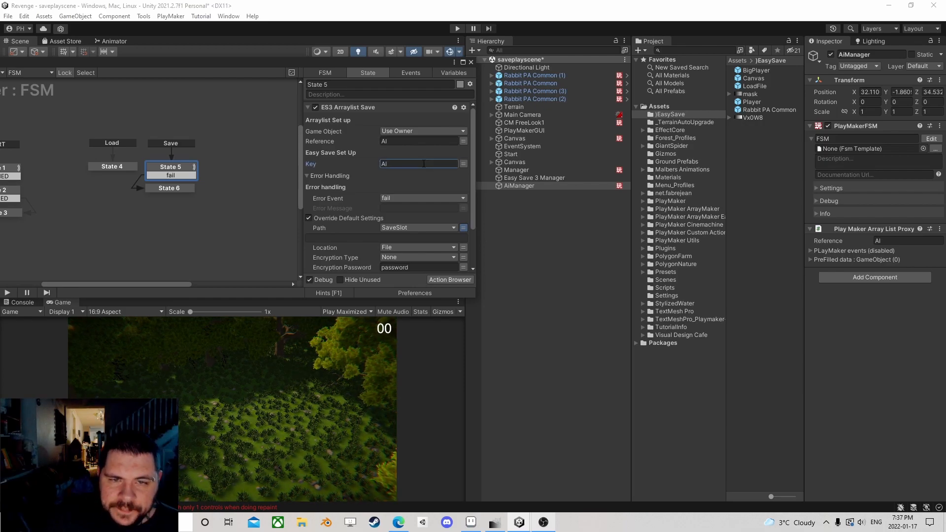
left_click(113, 167)
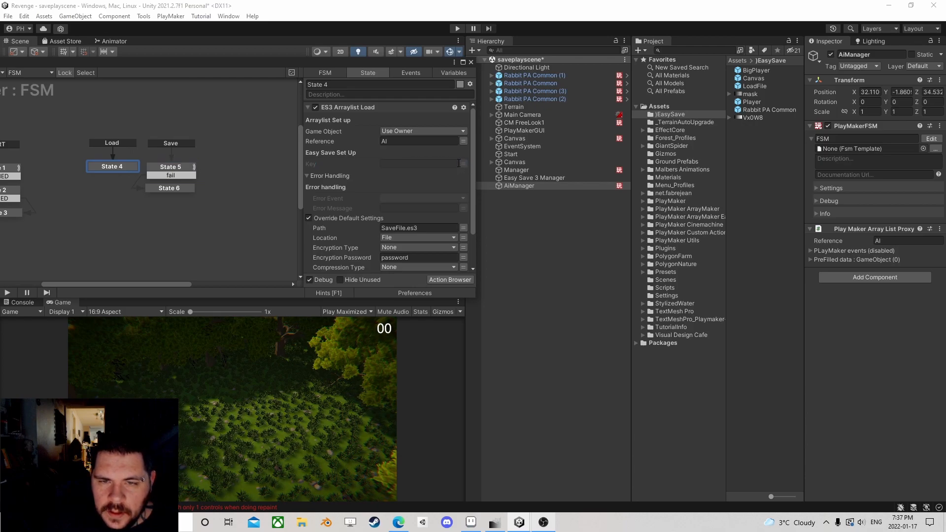
type("AI")
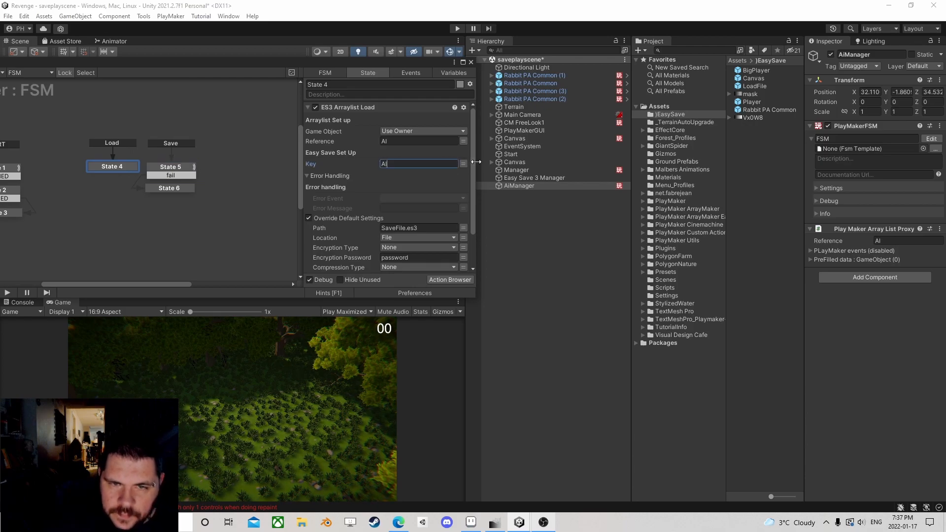
Use fail as State 4's Error Event, link its transition to State 6, and centre State 6 beneath both states
left_click(397, 198)
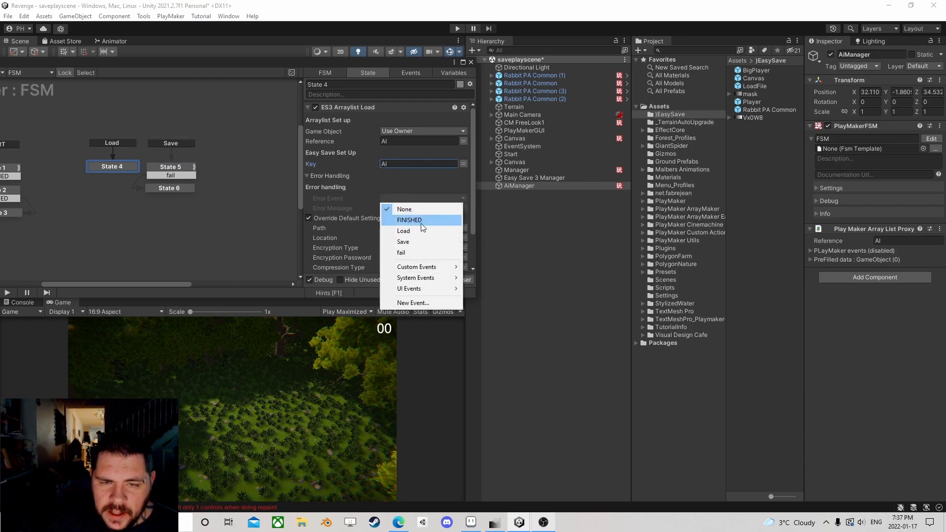
left_click(410, 244)
left_click(396, 215)
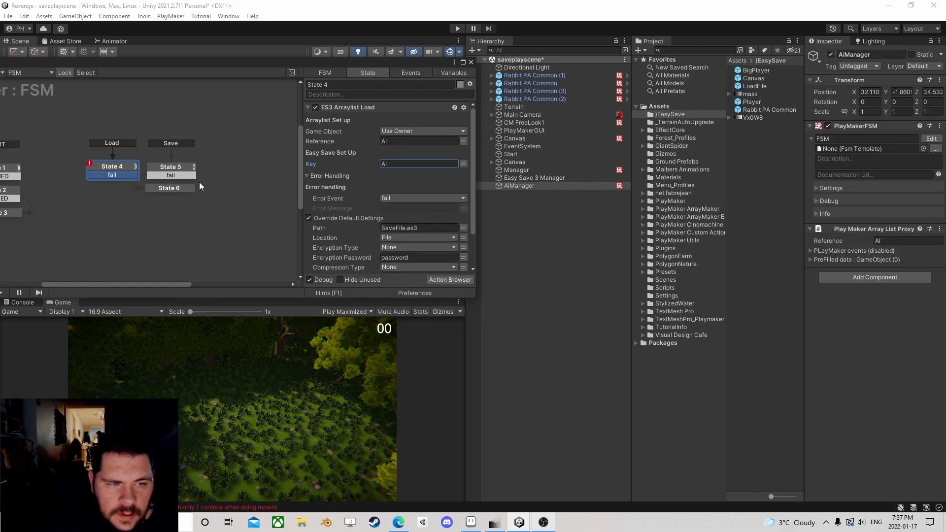
left_click_drag(131, 177, 142, 198)
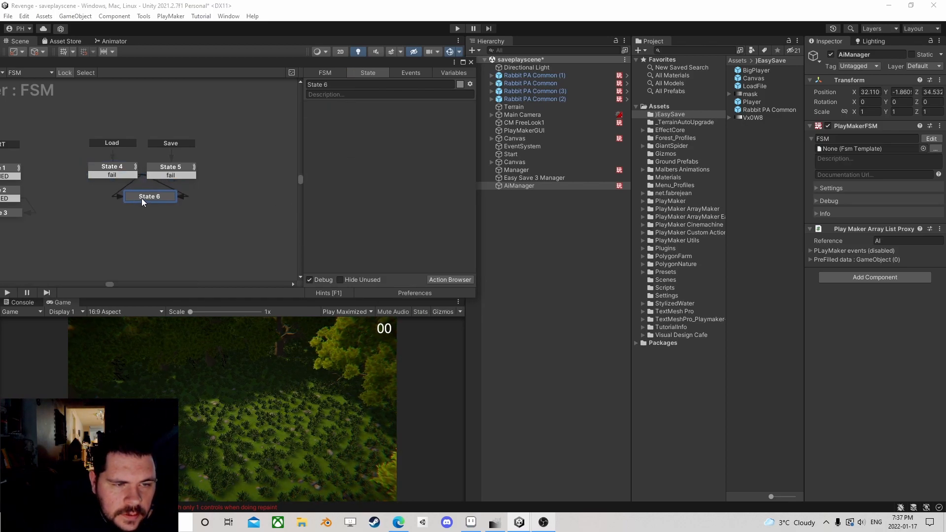
Set the Path of State 4's ES3 Arraylist Load action to the global variable SaveSlot
left_click(127, 172)
scroll(416, 203, "down", 2)
left_click(463, 198)
left_click(443, 198)
mouse_move(434, 231)
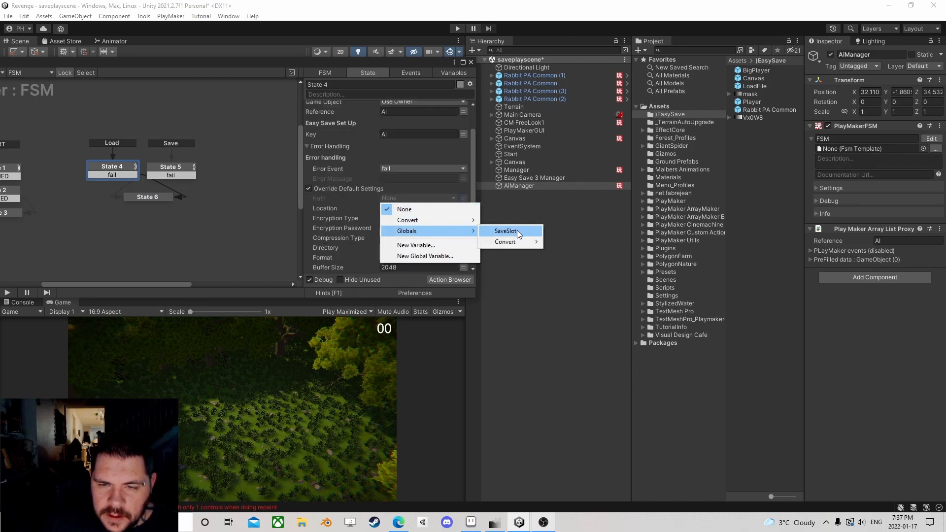
left_click(507, 231)
left_click_drag(119, 167, 119, 169)
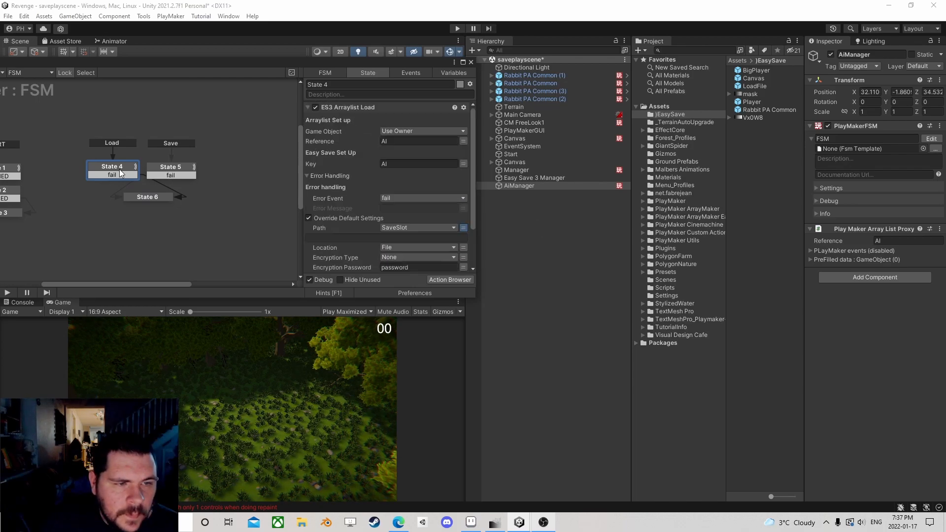
Close the PlayMaker editor, save saveplayscene, and open the Menu scene from the Assets folder
left_click(471, 63)
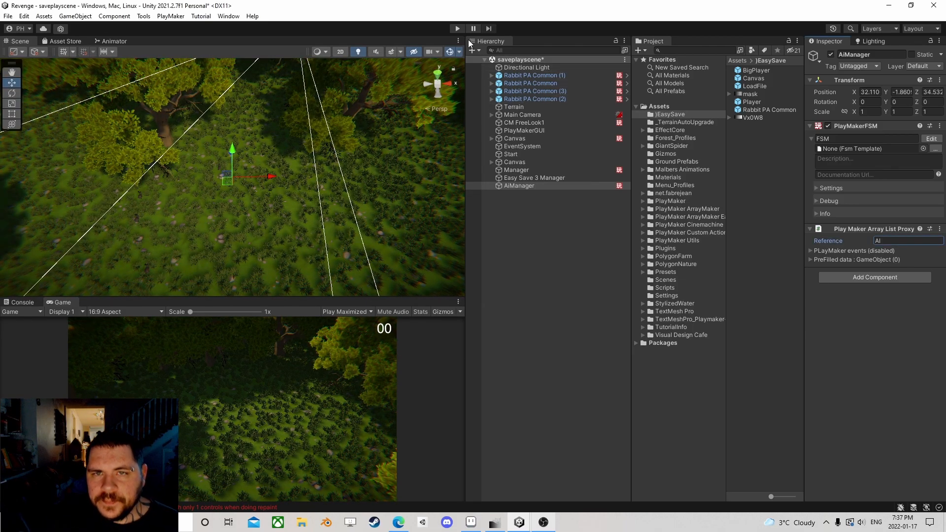
left_click(8, 16)
left_click(23, 63)
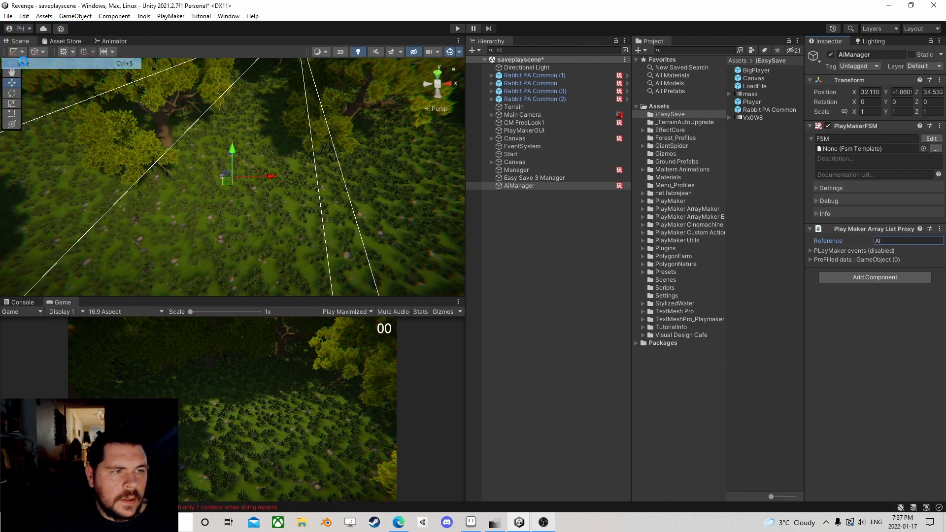
left_click(7, 16)
left_click(18, 38)
scroll(192, 197, "down", 6)
left_click(118, 229)
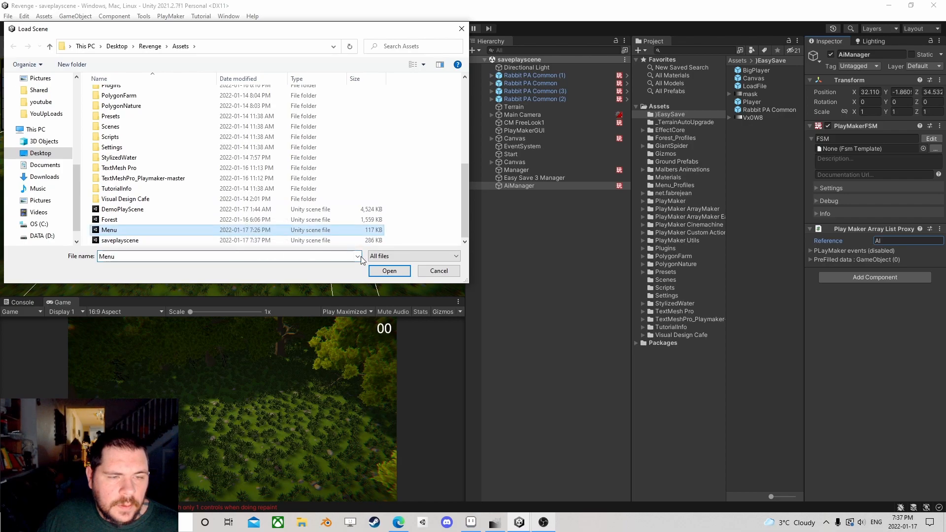
left_click(389, 271)
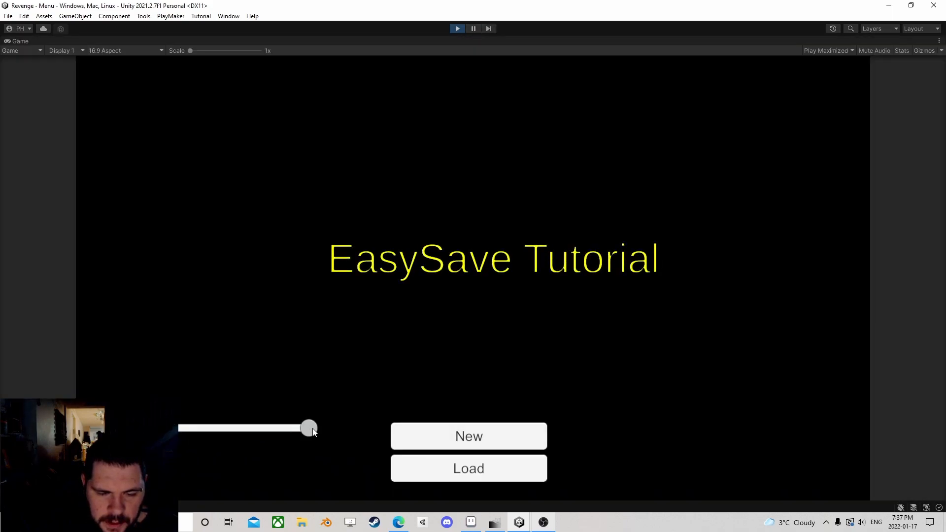
Play-test the menu by starting a new game named Brokn2 and walking the spider forward
left_click(481, 441)
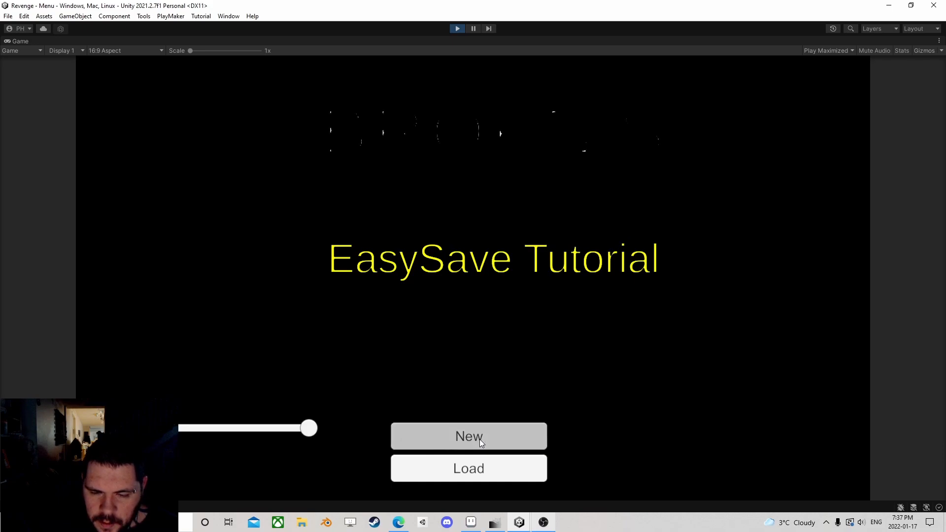
left_click(498, 427)
type("Brokn2")
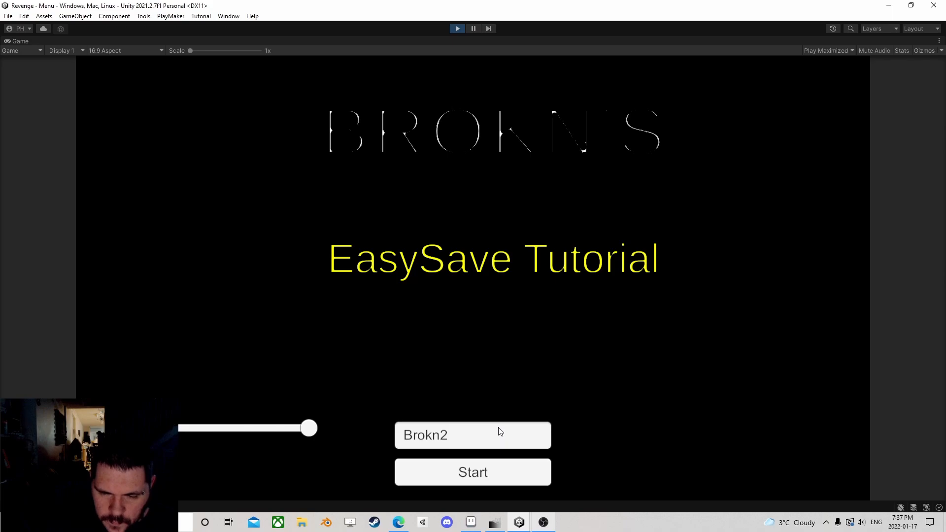
left_click(482, 472)
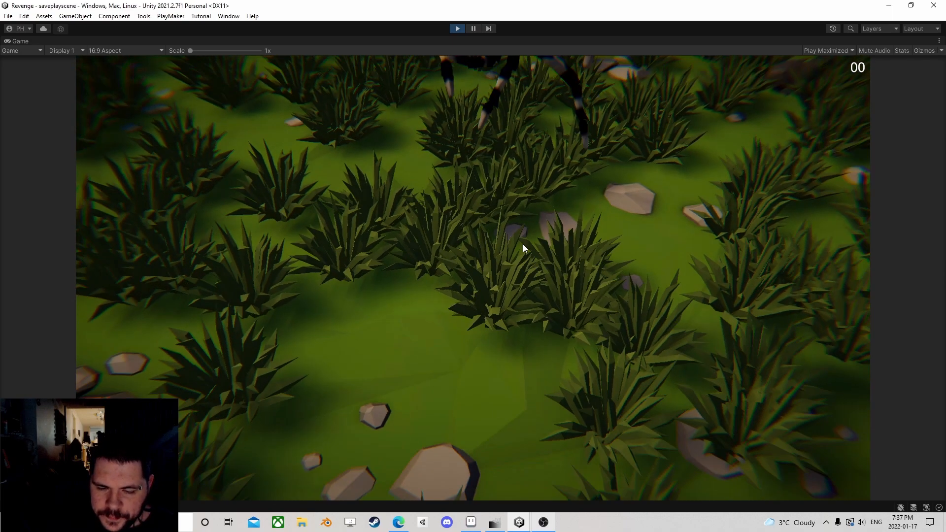
key("w")
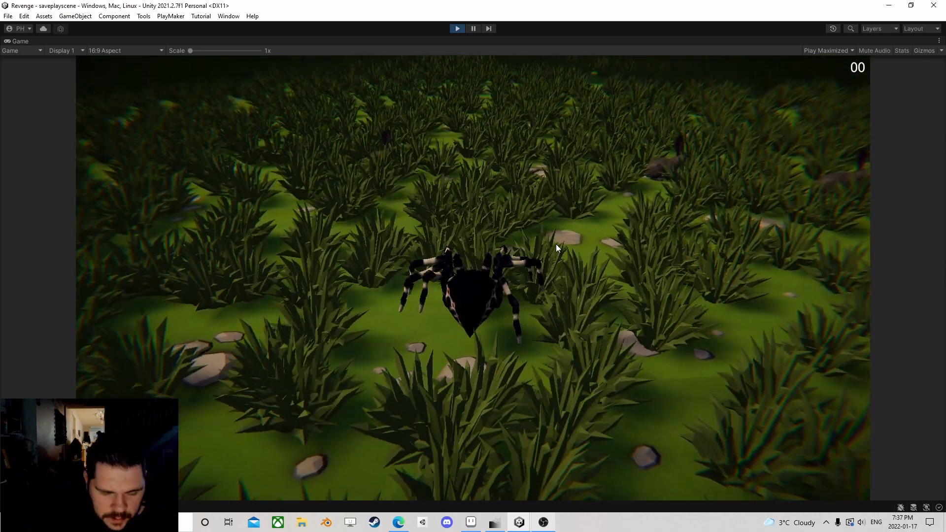
key("w")
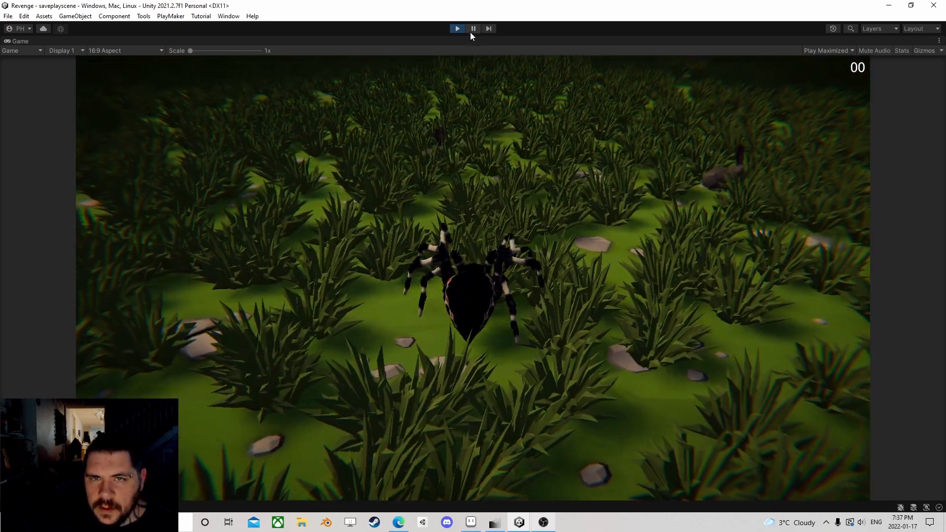
Pause the running game and check which objects the Manager's Delegetes array list holds, locating each item in the scene
left_click(471, 30)
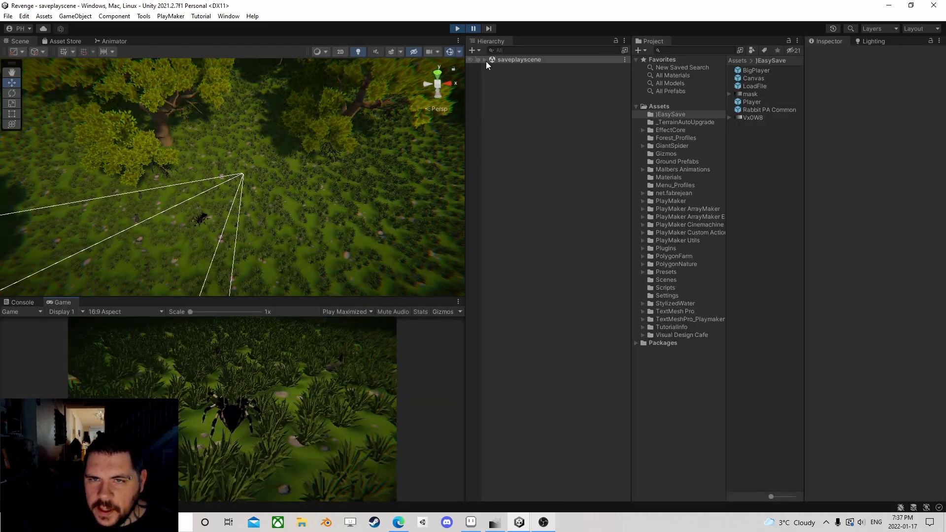
left_click(514, 170)
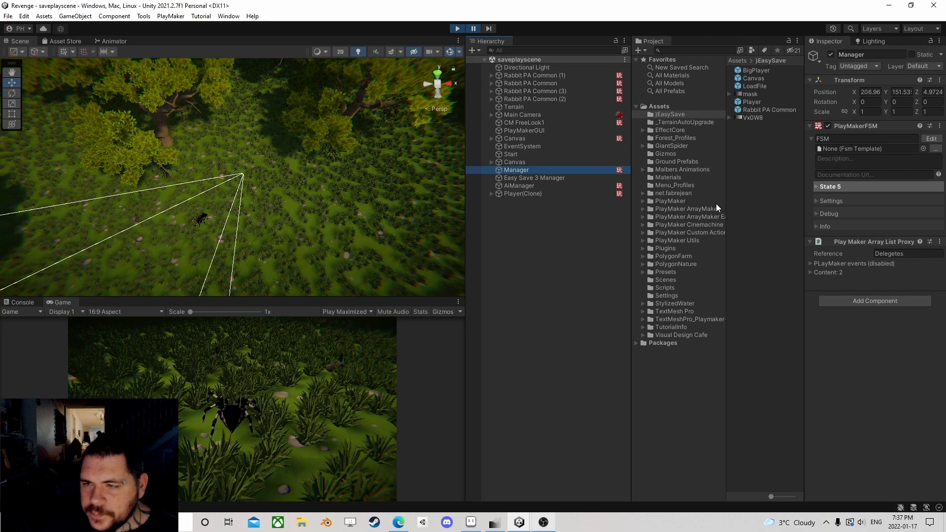
left_click(811, 272)
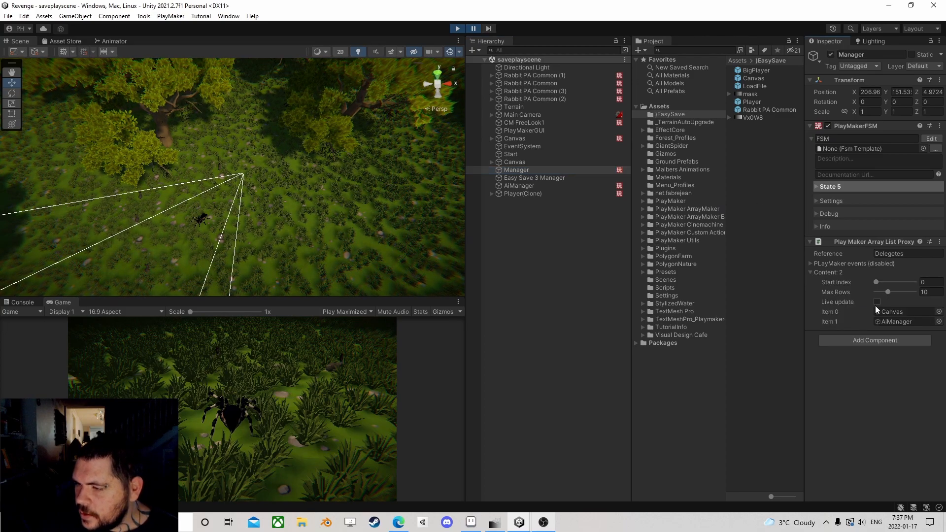
left_click(886, 311)
left_click(896, 320)
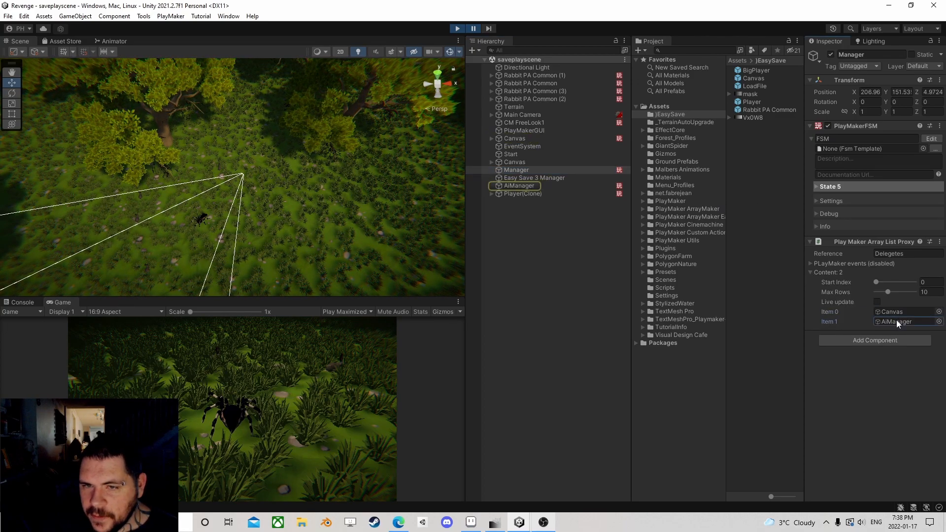
left_click(897, 310)
left_click(897, 321)
left_click(896, 311)
left_click(896, 321)
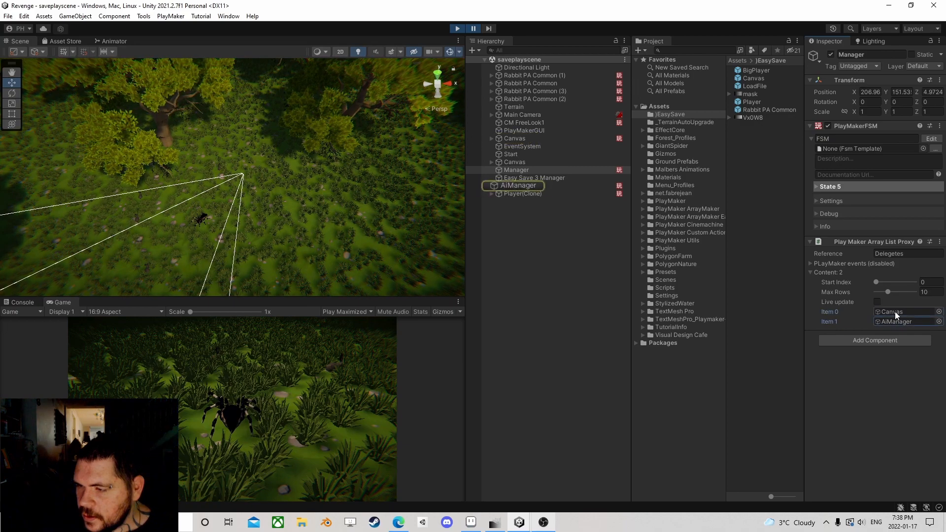
left_click(894, 312)
Inspect the paused AiManager FSM, checking its active state and State 3's action, and close the PlayMaker editor
left_click(521, 186)
left_click(931, 139)
scroll(206, 175, "down", 1)
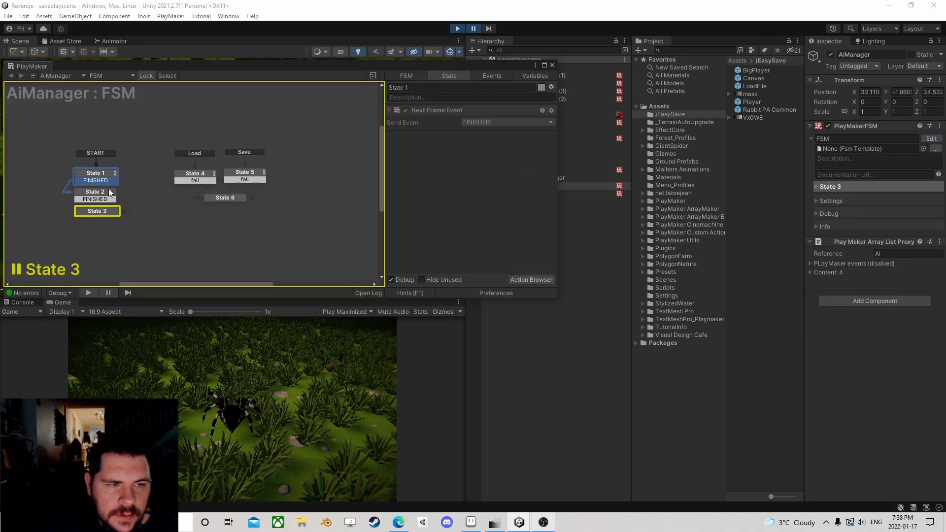
scroll(97, 198, "up", 1)
left_click(94, 215)
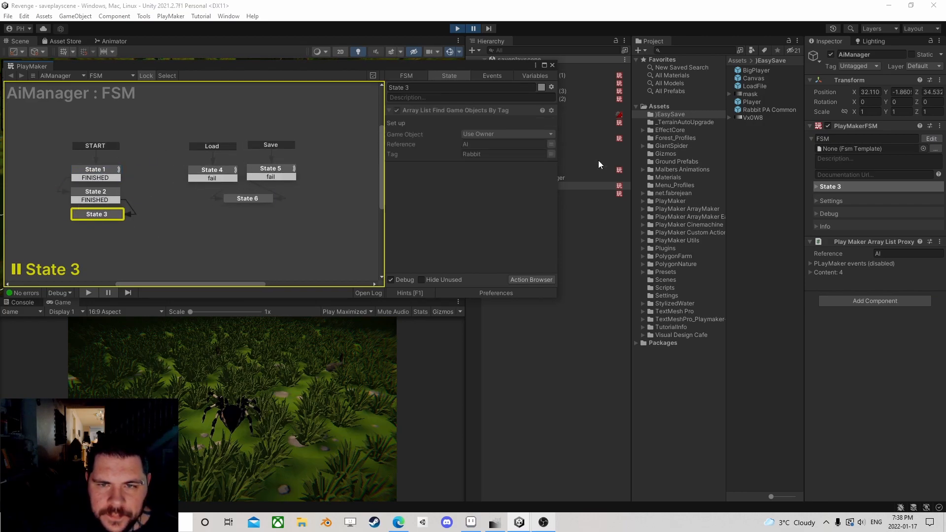
left_click(552, 65)
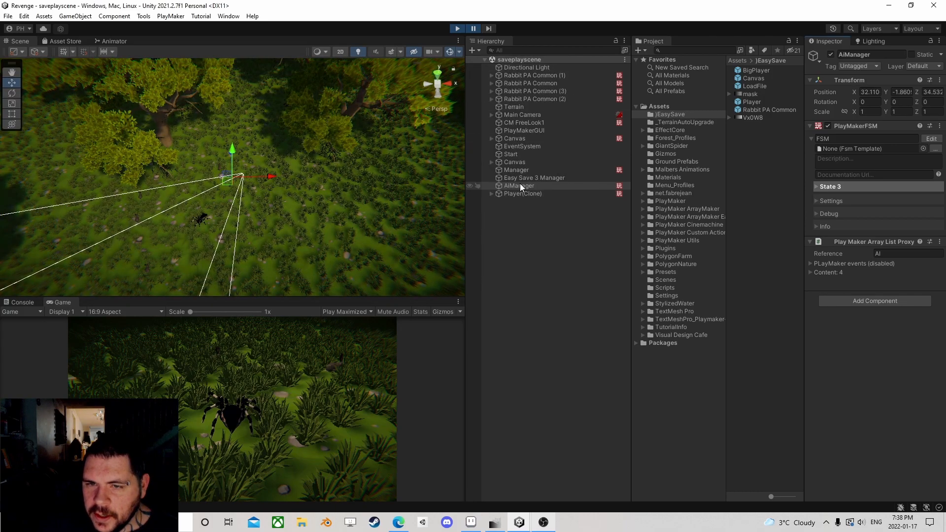
Inspect the paused FSM of the Canvas above EventSystem to check its active state, and close the PlayMaker editor
left_click(515, 170)
left_click(513, 138)
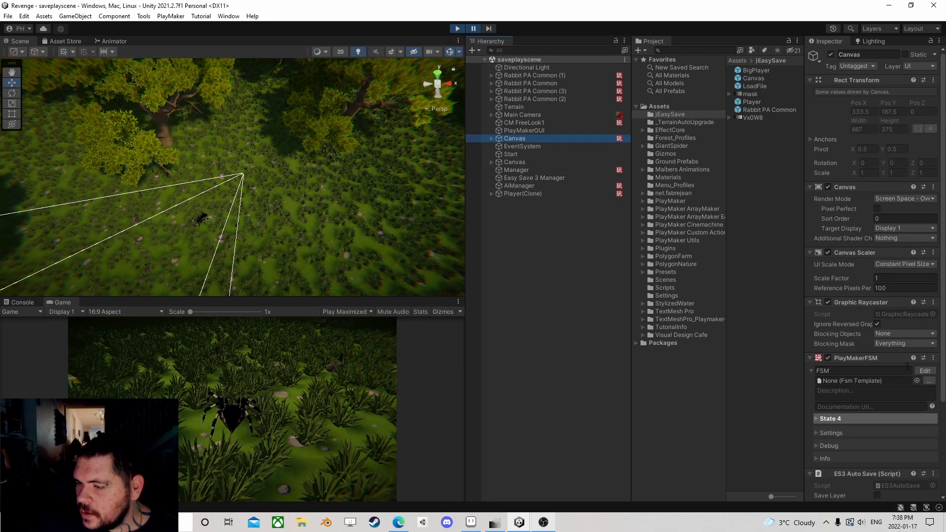
left_click(919, 370)
scroll(207, 212, "down", 1)
left_click(100, 172)
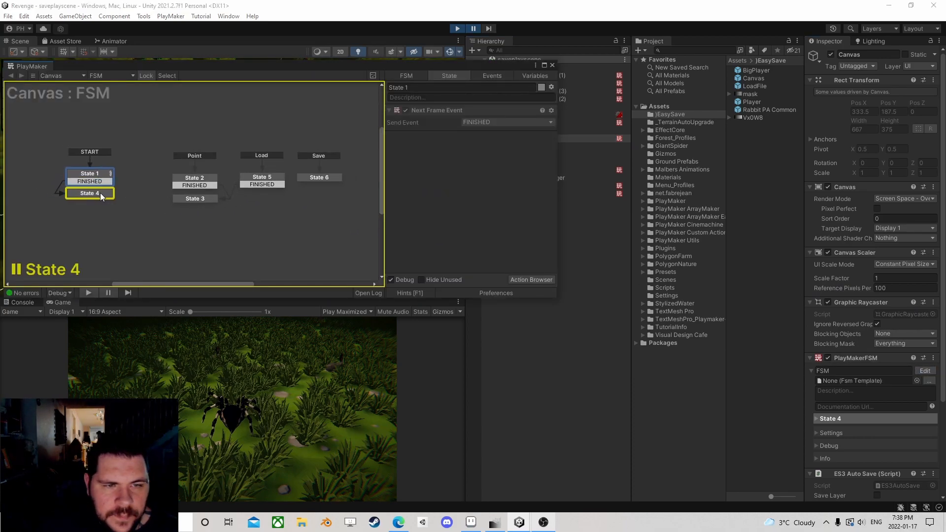
left_click(552, 65)
Stop the play test and open saveplayscene from the Assets folder, saving the changes to the Menu scene
left_click(458, 29)
left_click(8, 15)
left_click(30, 37)
left_click(121, 240)
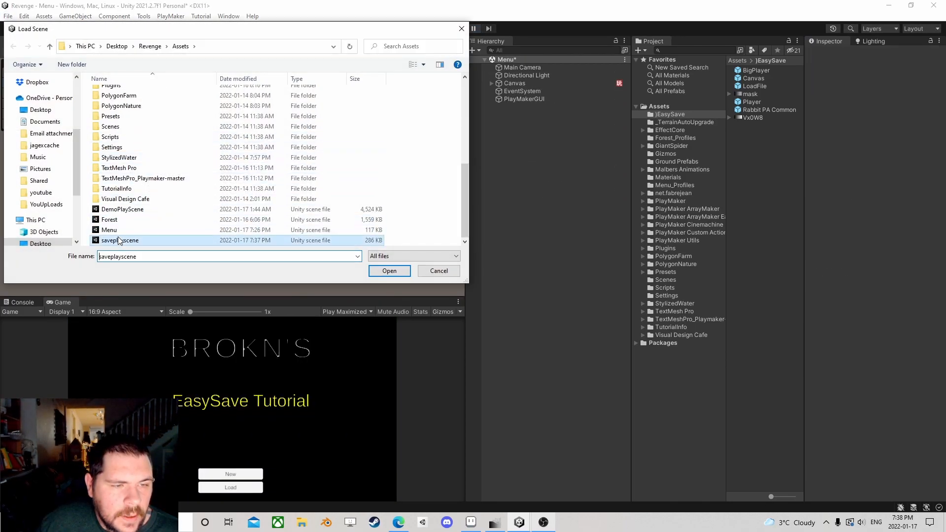
left_click(387, 271)
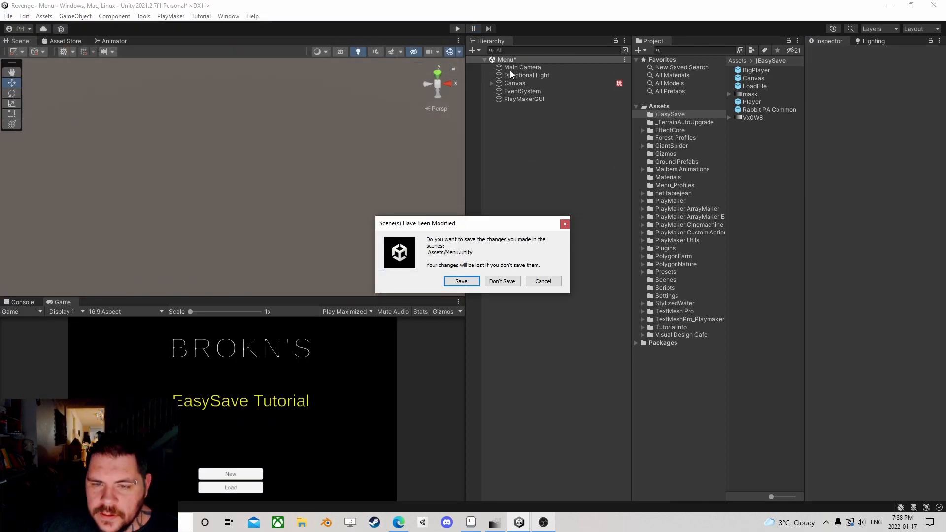
left_click(474, 282)
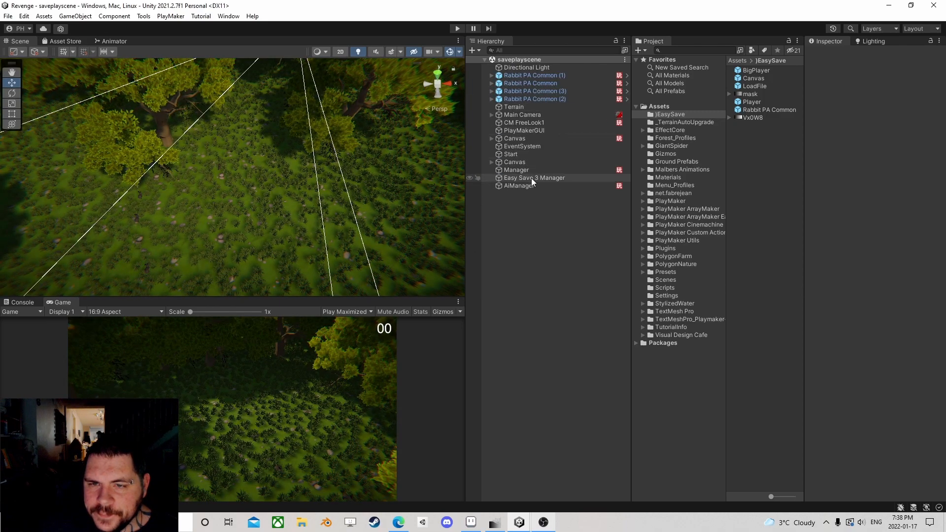
Open the Manager's FSM and examine the actions of States 5 and 4, down to State 4's Save All settings
left_click(517, 185)
left_click(517, 169)
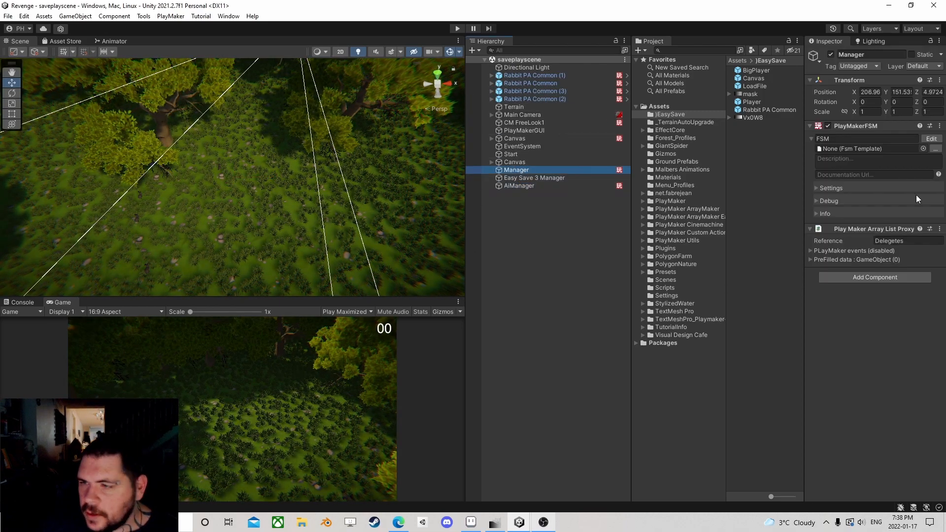
left_click(931, 138)
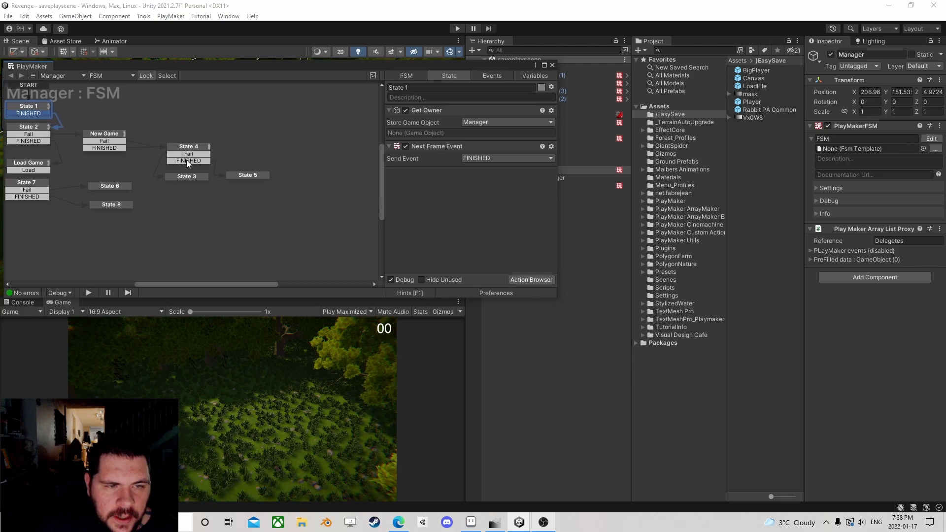
left_click(186, 159)
left_click(254, 175)
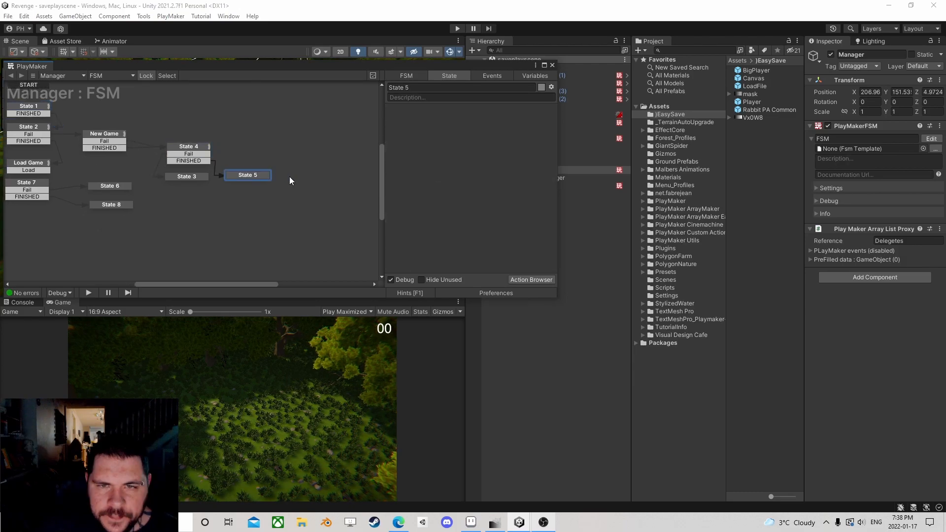
left_click(193, 147)
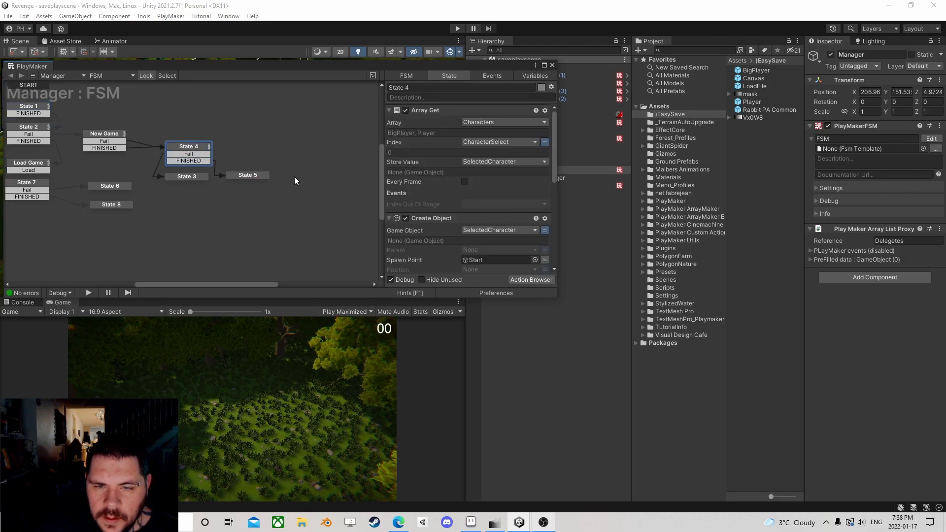
scroll(472, 224, "down", 10)
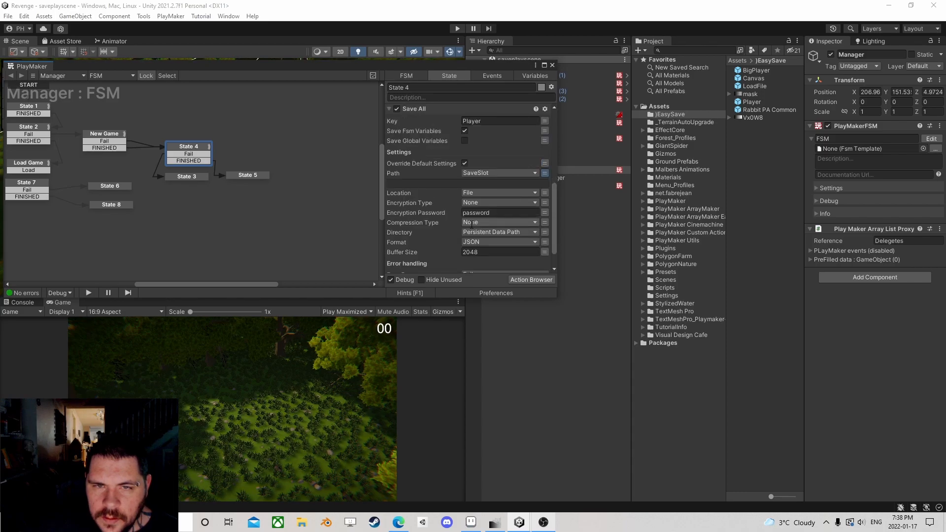
scroll(472, 224, "down", 2)
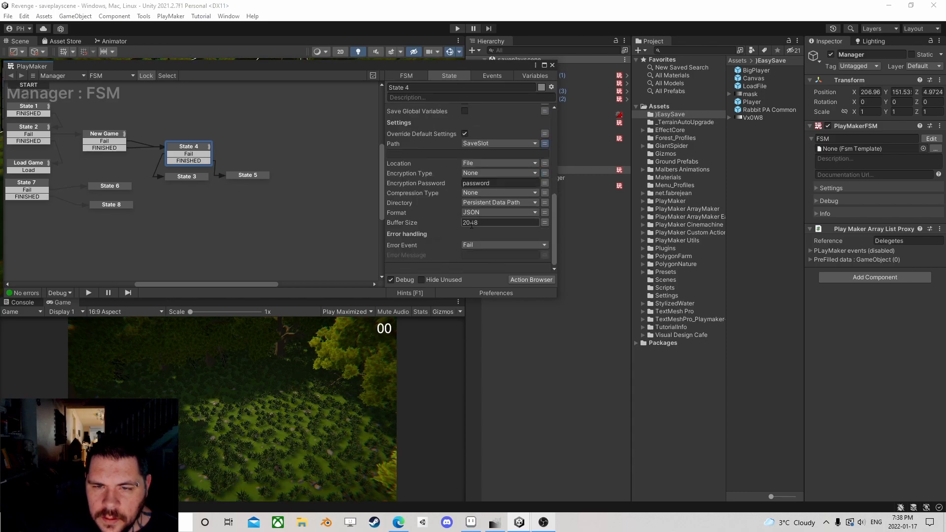
Move State 5 slightly farther to the right of State 4 and compare the actions of both states
left_click(197, 163)
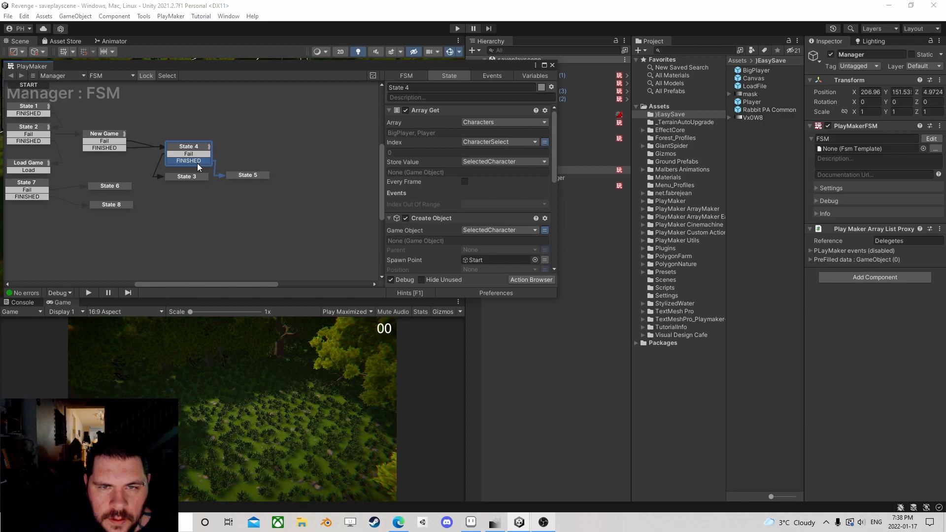
left_click_drag(241, 177, 258, 176)
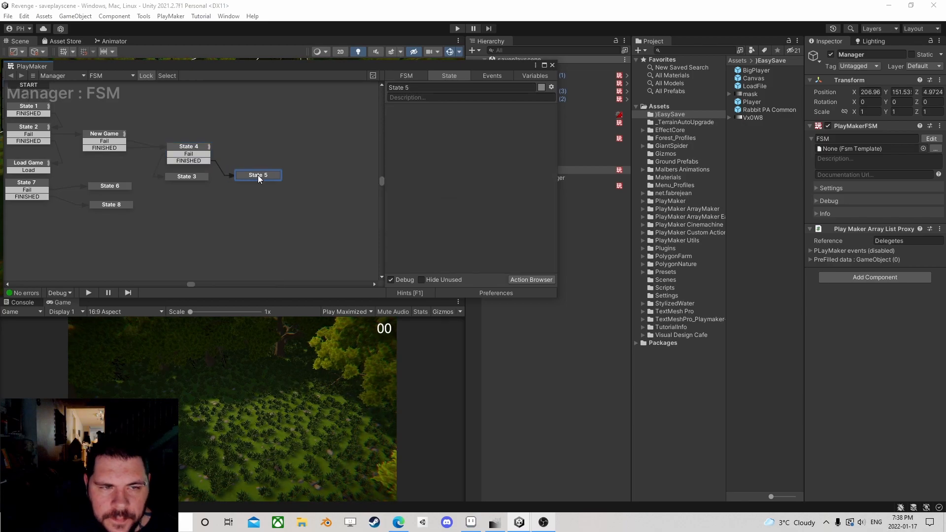
left_click(190, 153)
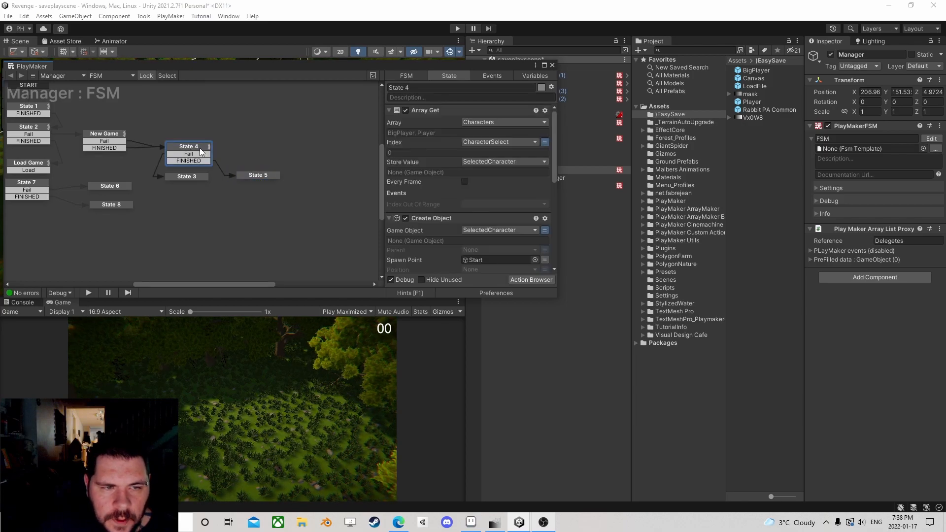
left_click(242, 176)
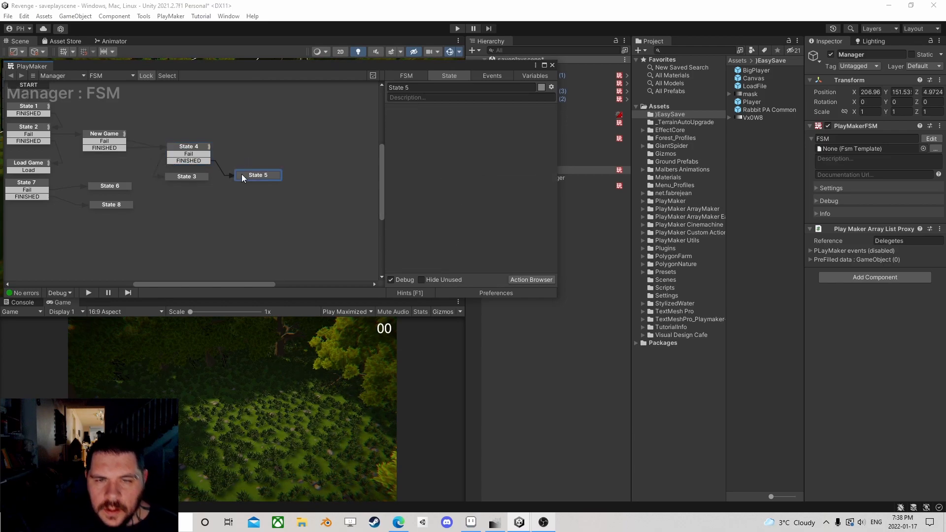
left_click(188, 147)
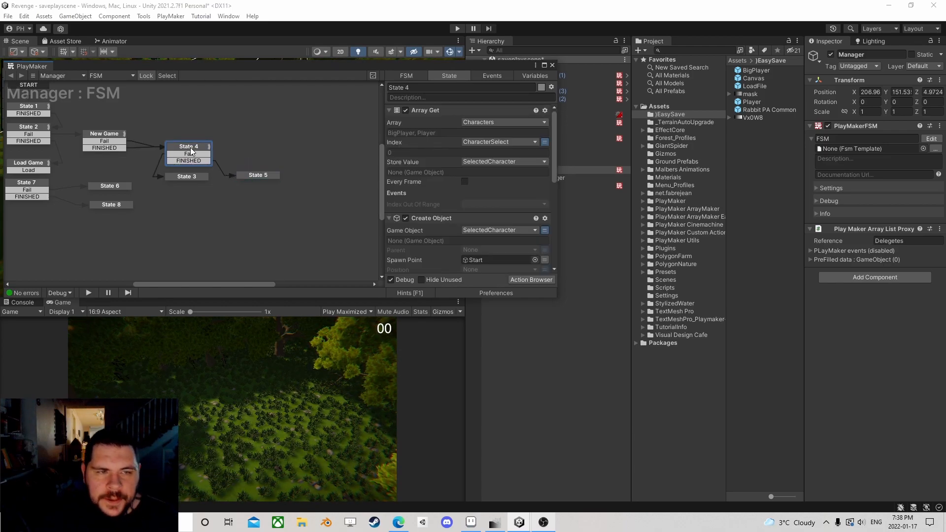
Trace the new-game path of the Manager FSM, examining State 2, the New Game state's Load action and State 4
left_click(104, 134)
middle_click_drag(147, 139, 201, 154)
left_click(390, 110)
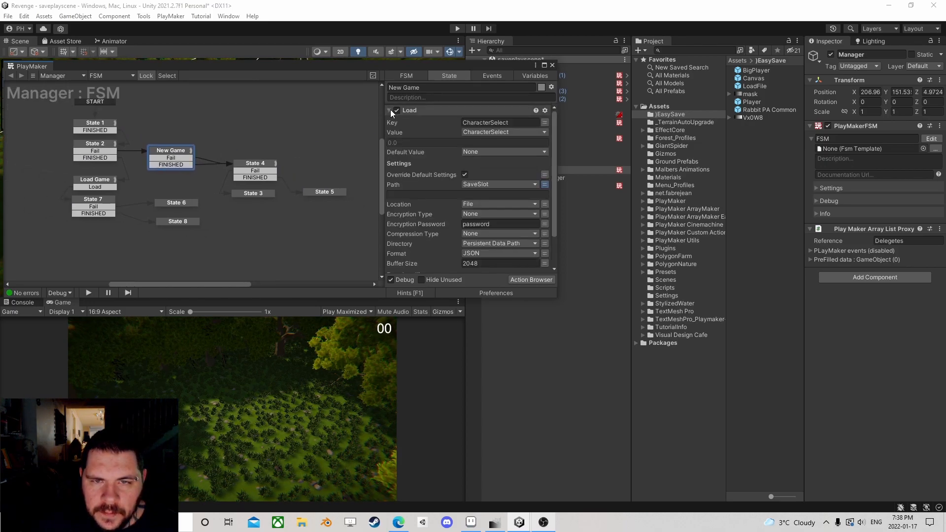
scroll(504, 163, "down", 1)
scroll(504, 169, "up", 1)
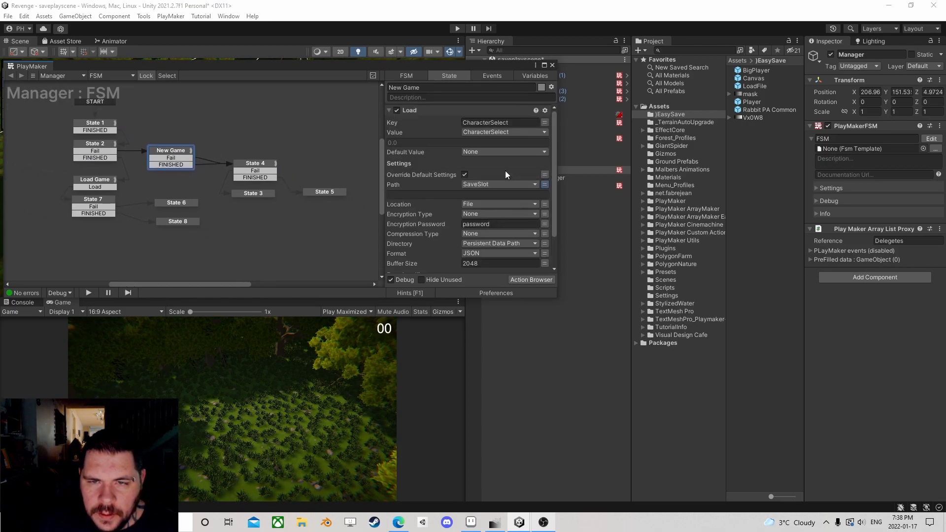
left_click(98, 145)
left_click(161, 151)
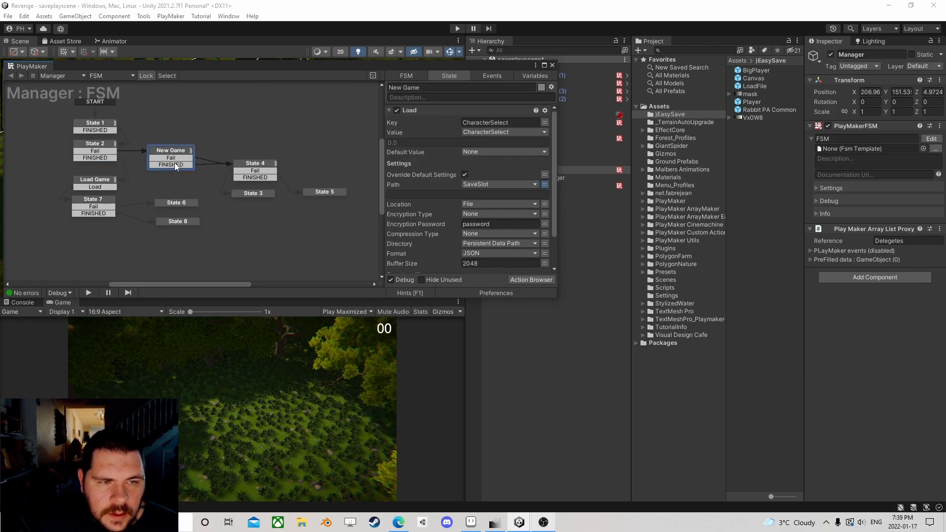
left_click(258, 168)
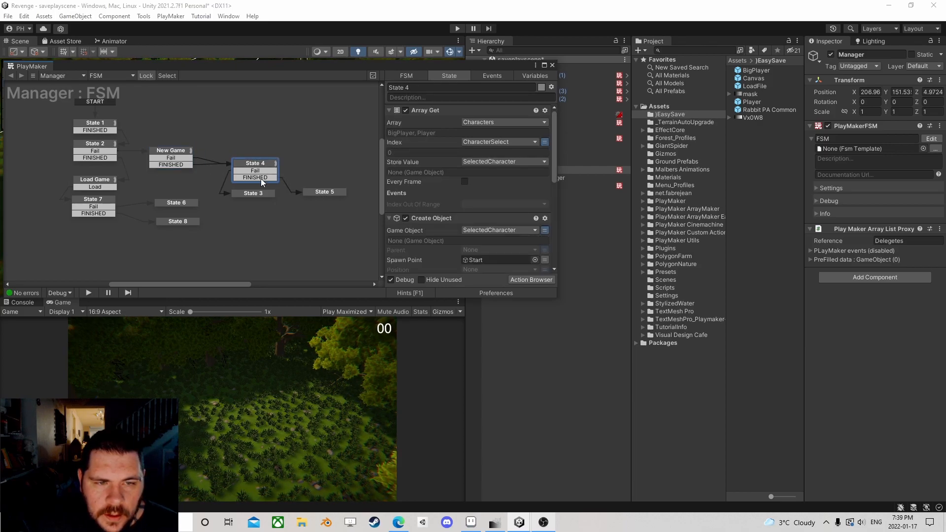
left_click(320, 192)
left_click(525, 279)
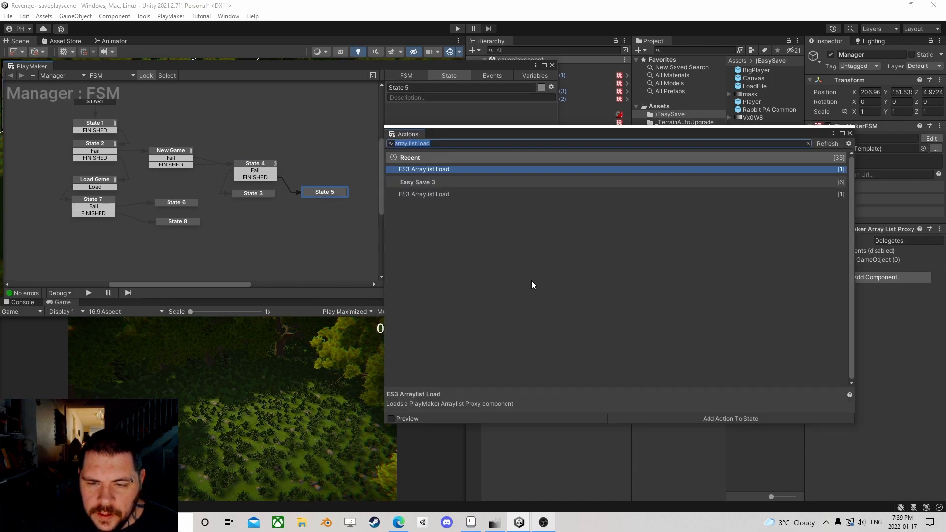
left_click(849, 130)
Copy the Array List Send Event To Game Objects action from the Load Game state
left_click(102, 199)
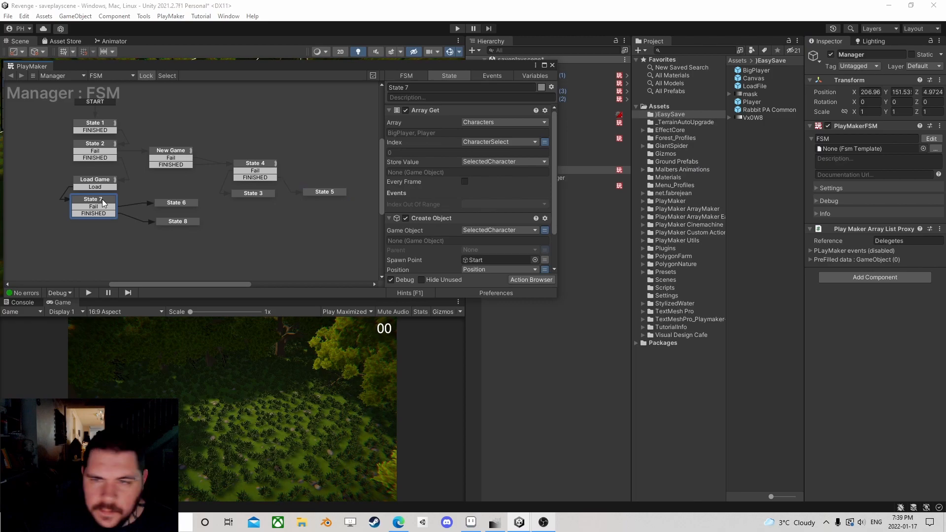
left_click(98, 183)
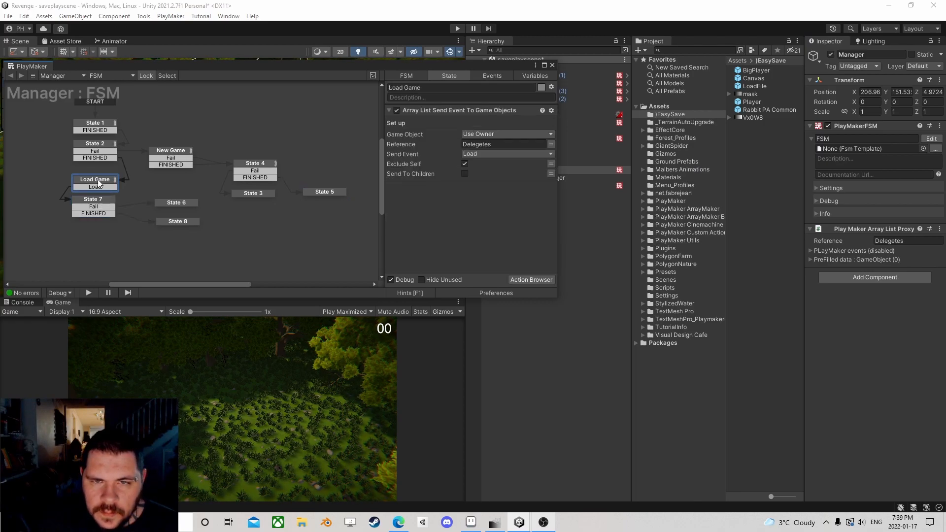
left_click(458, 111)
right_click(458, 111)
left_click(503, 177)
Paste the copied action into State 5 and set its Send Event to the custom event Save
left_click(324, 191)
right_click(412, 154)
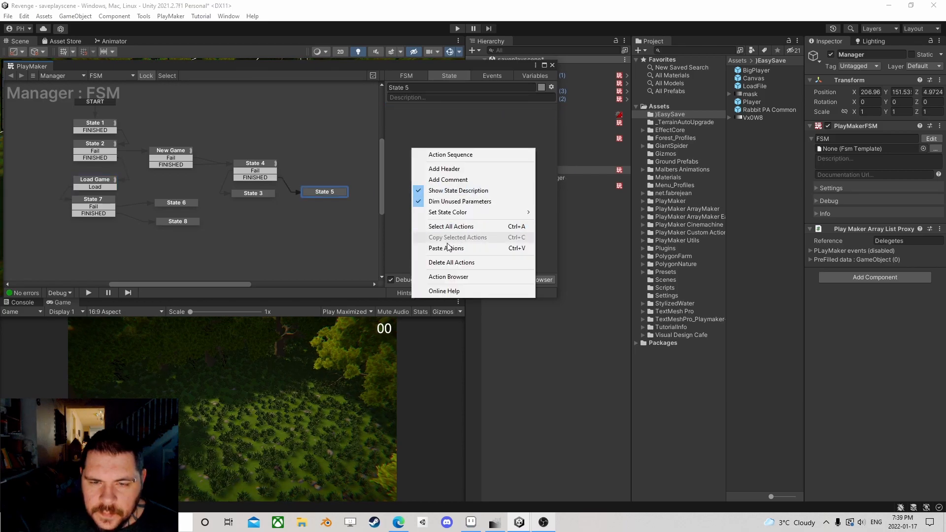
left_click(455, 249)
left_click(491, 155)
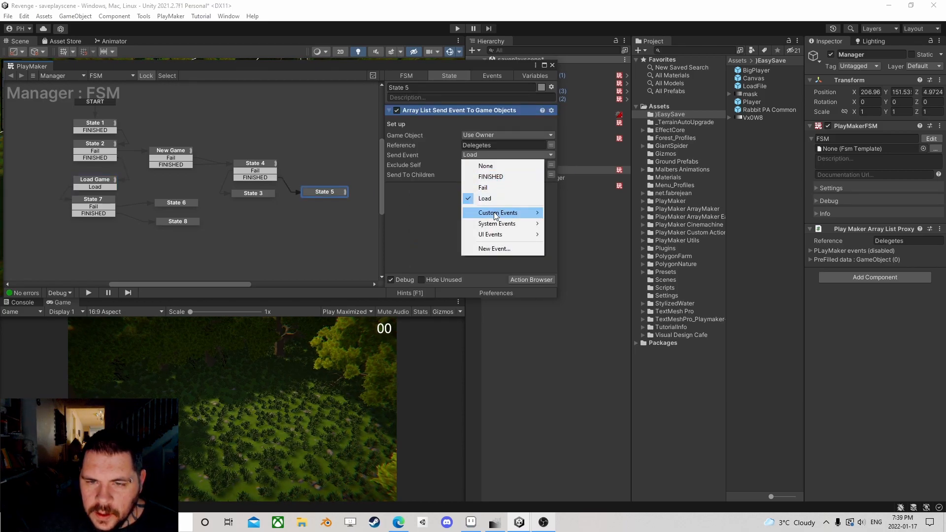
mouse_move(501, 224)
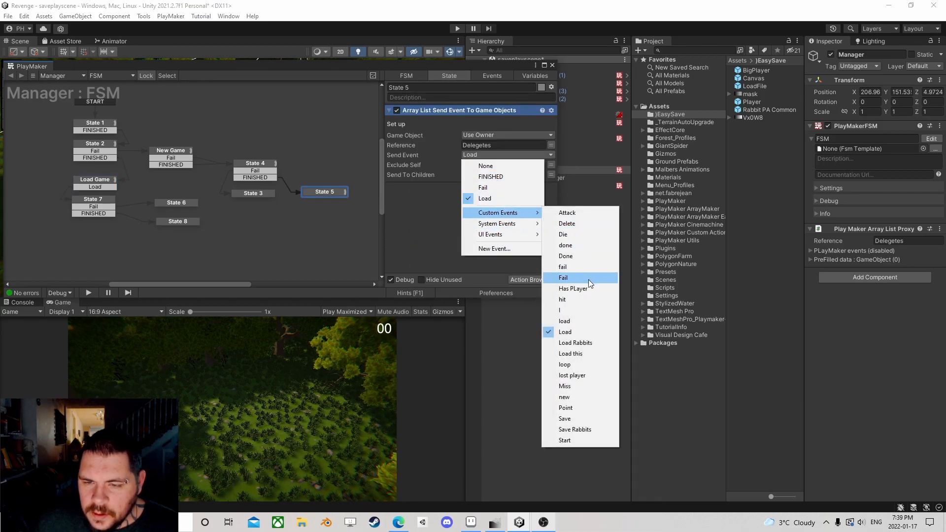
left_click(570, 418)
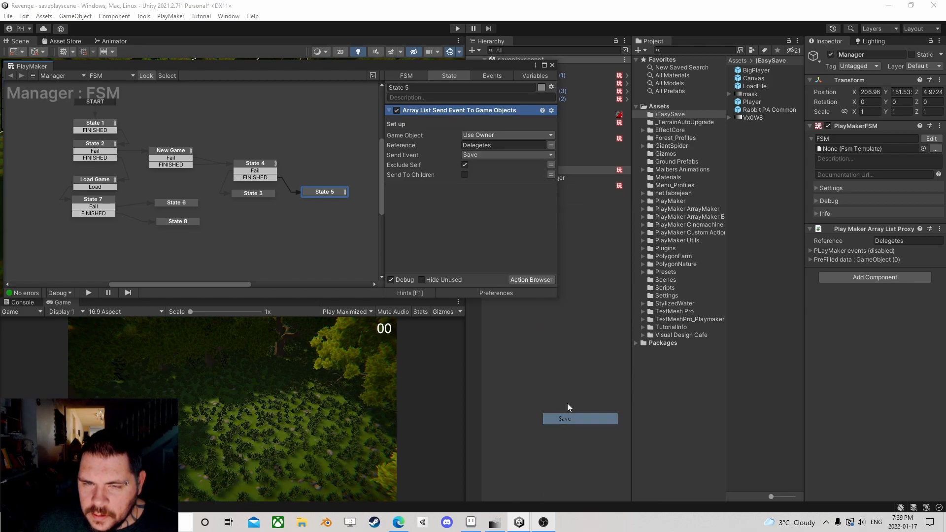
Save the scene, and activate the Menu object inside the Canvas below Start, expanding it to list its buttons
left_click(8, 17)
left_click(15, 64)
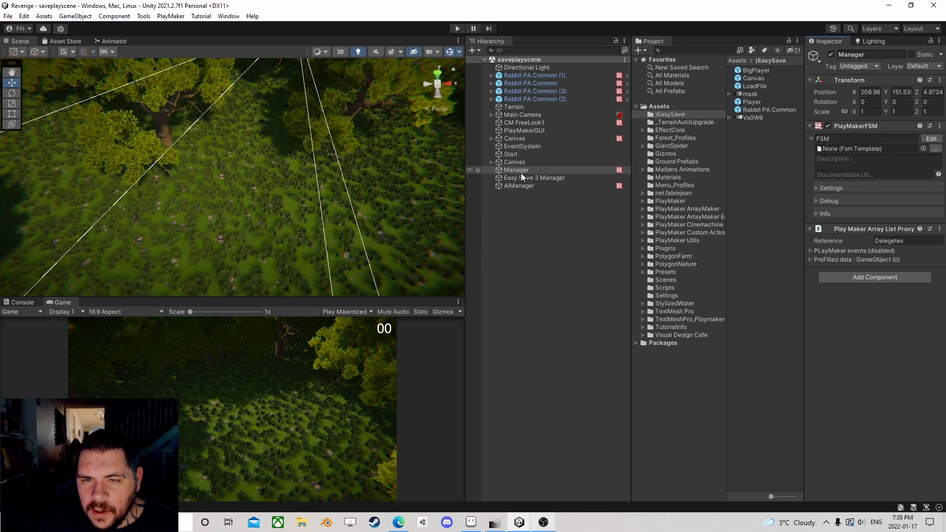
left_click(490, 162)
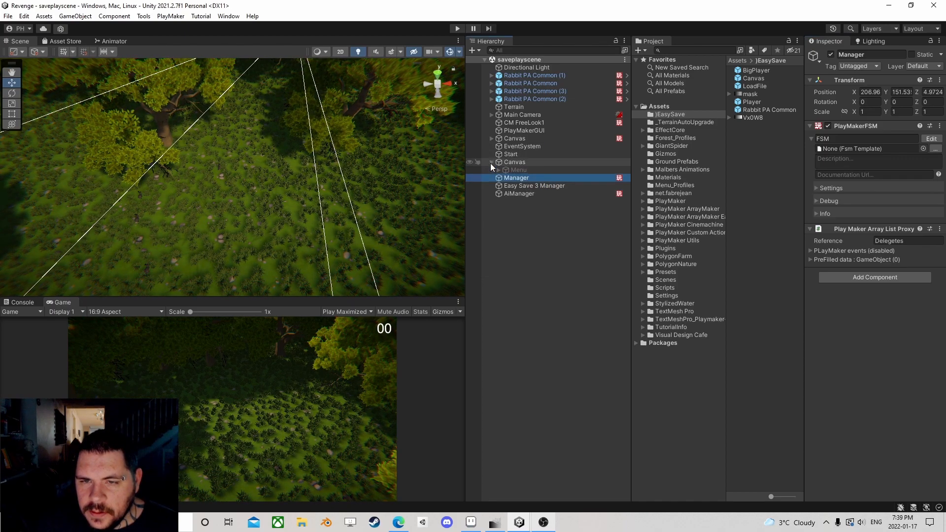
left_click(509, 169)
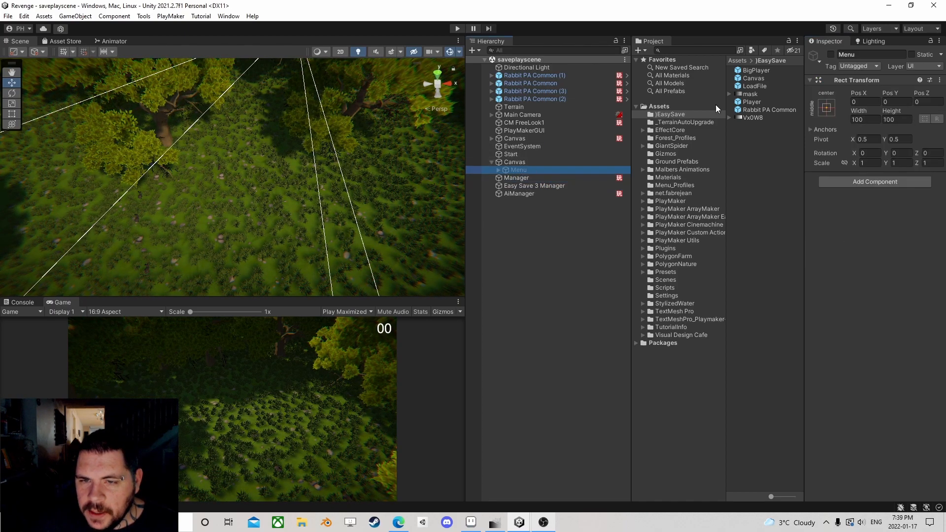
left_click(831, 55)
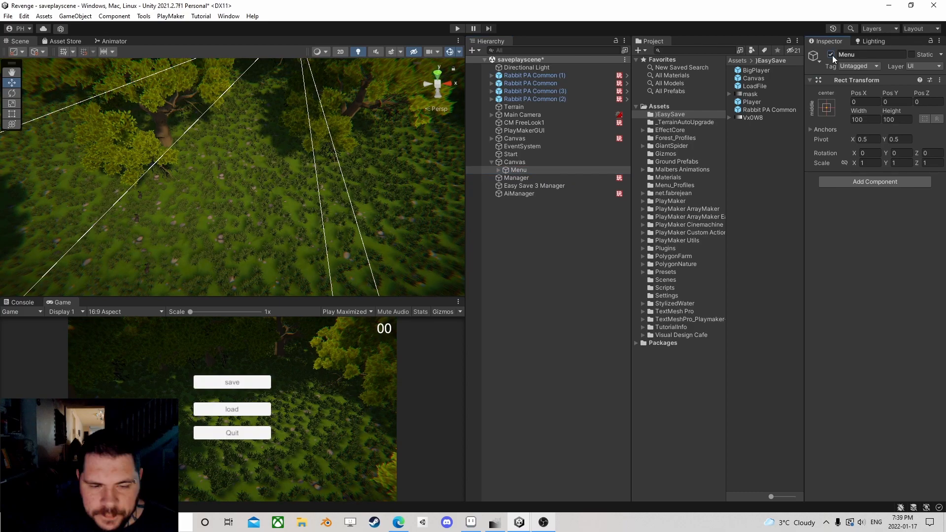
left_click(498, 170)
Add a PlayMakerFSM component to the Canvas that holds Menu and open its FSM for editing
left_click(513, 162)
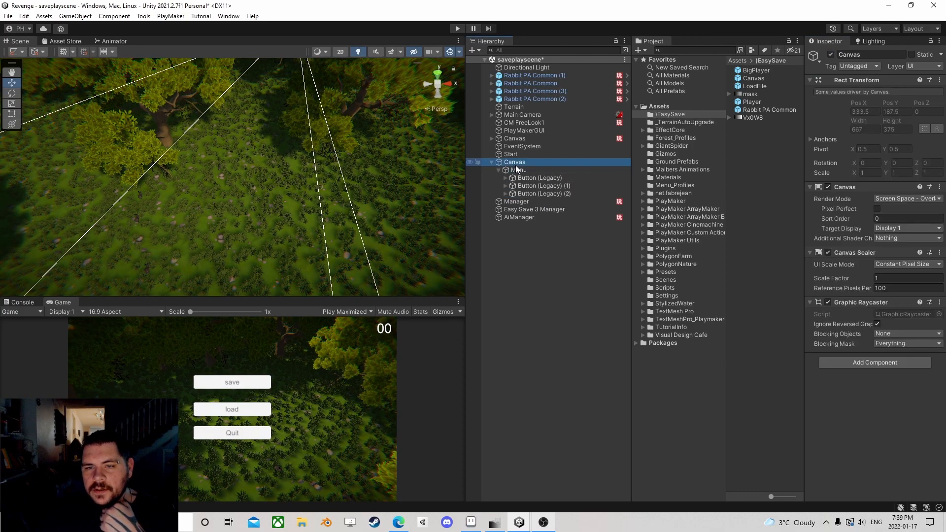
left_click(900, 363)
type("fsm")
left_click(852, 385)
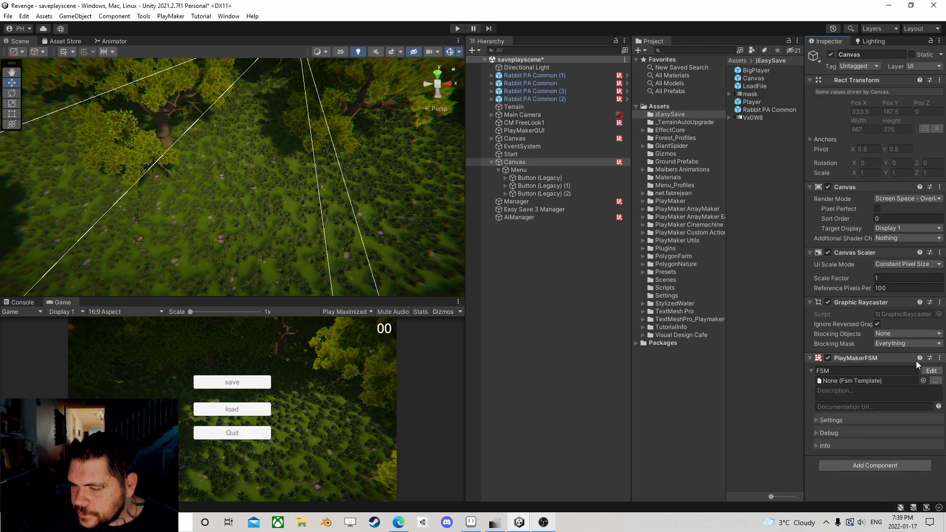
left_click(931, 370)
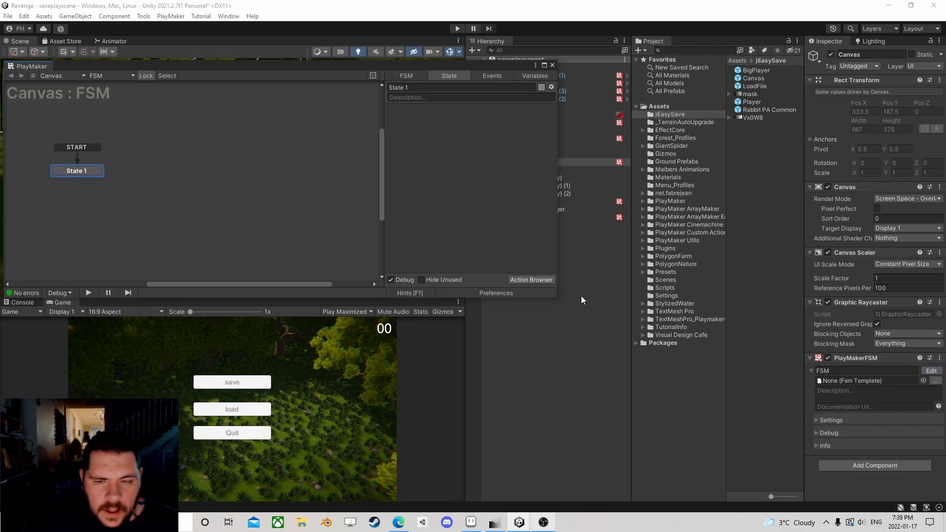
Add a UI Button Array action to State 1 and assign Button (Legacy), Button (Legacy) (1) and Button (Legacy) (2) to its three slots
left_click(546, 279)
type("butt")
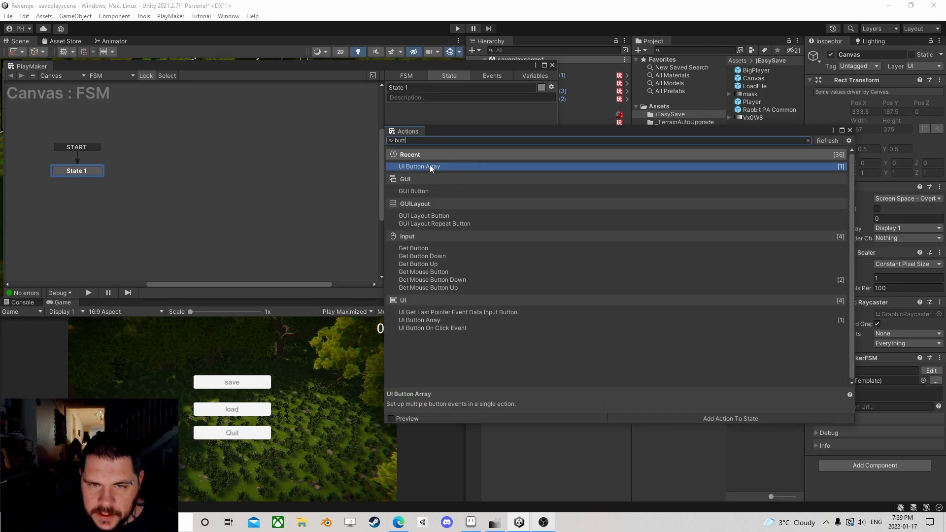
double_click(429, 166)
left_click(849, 130)
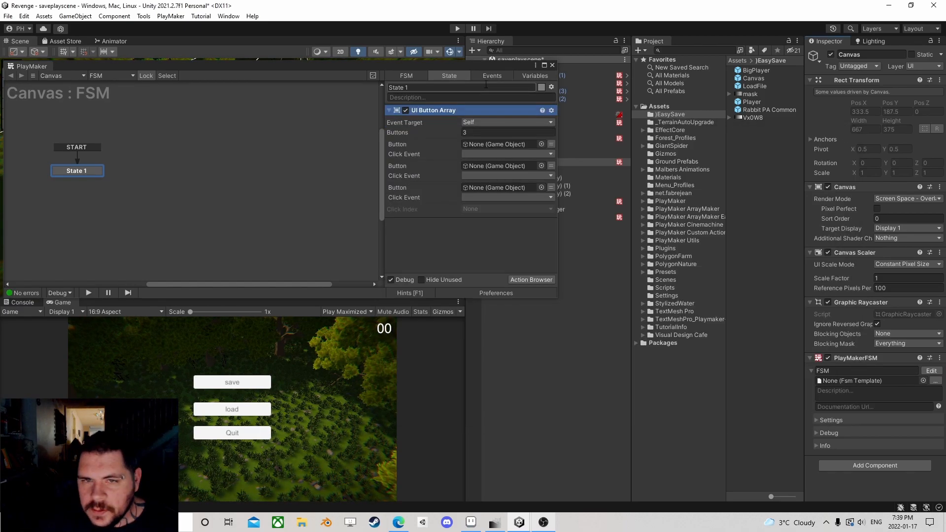
left_click_drag(484, 72, 386, 81)
left_click_drag(520, 177, 388, 171)
left_click_drag(524, 194, 377, 193)
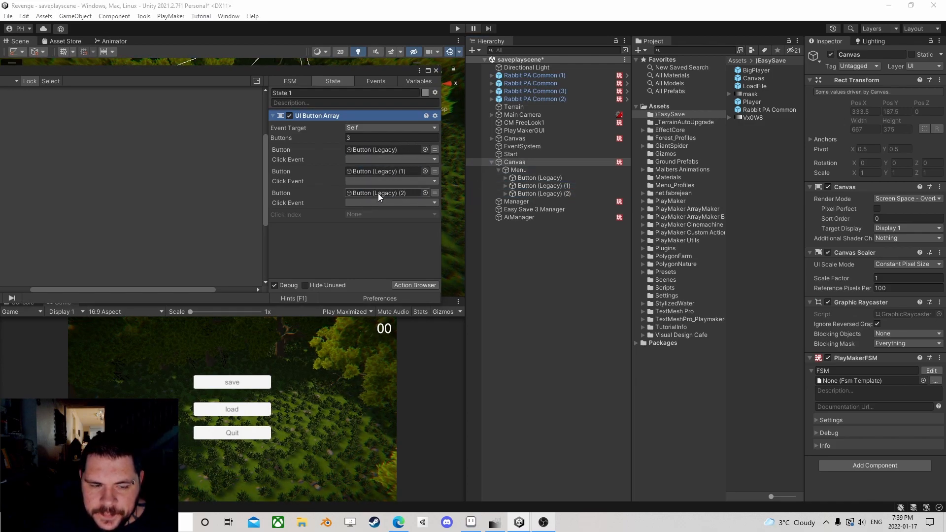
Check the first button's text label and create a new event named save as its Click Event
left_click(506, 178)
left_click(528, 186)
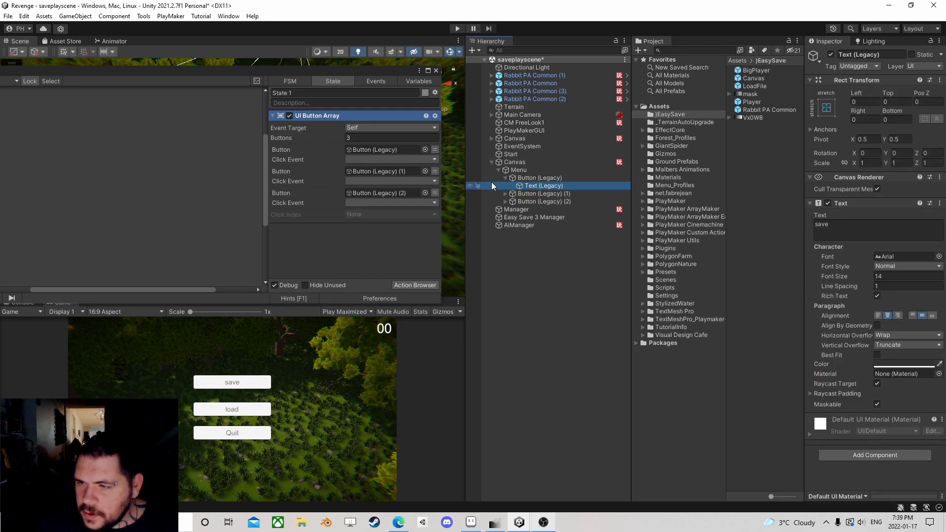
left_click(394, 159)
left_click(392, 223)
type("save")
key("Return")
Check the label of Button (Legacy) (1) and create a new event named load as its Click Event
left_click(506, 193)
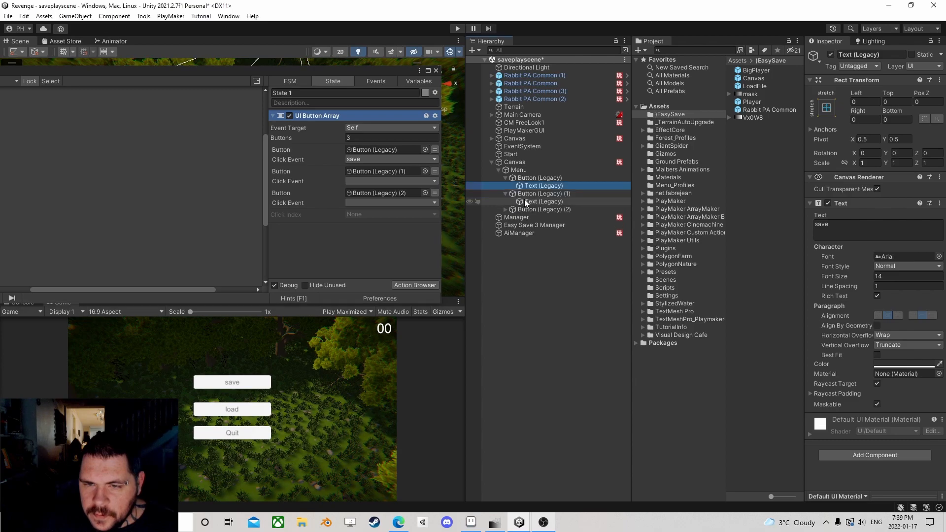
left_click(531, 202)
left_click(380, 181)
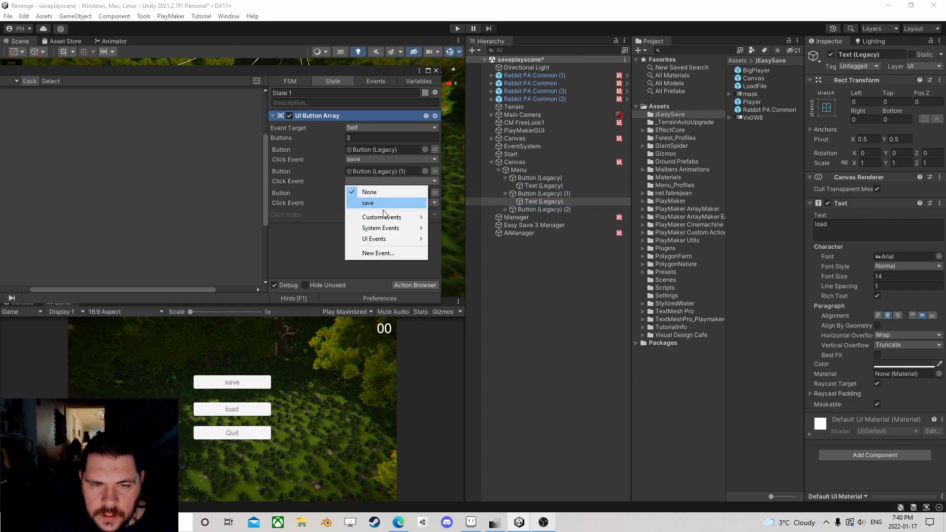
left_click(381, 253)
type("load")
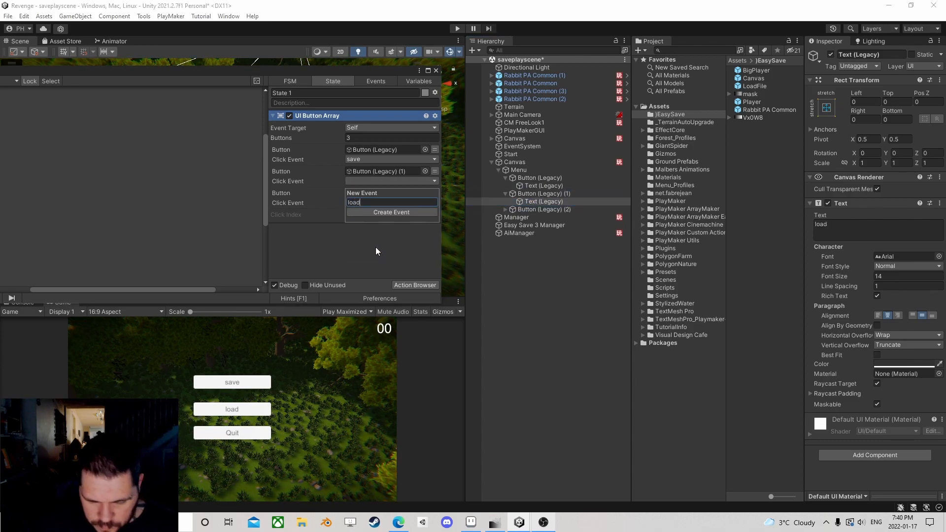
key("Return")
Create a new event named quit as the Click Event of Button (Legacy) (2)
left_click(379, 202)
left_click(394, 284)
type("quit")
key("Return")
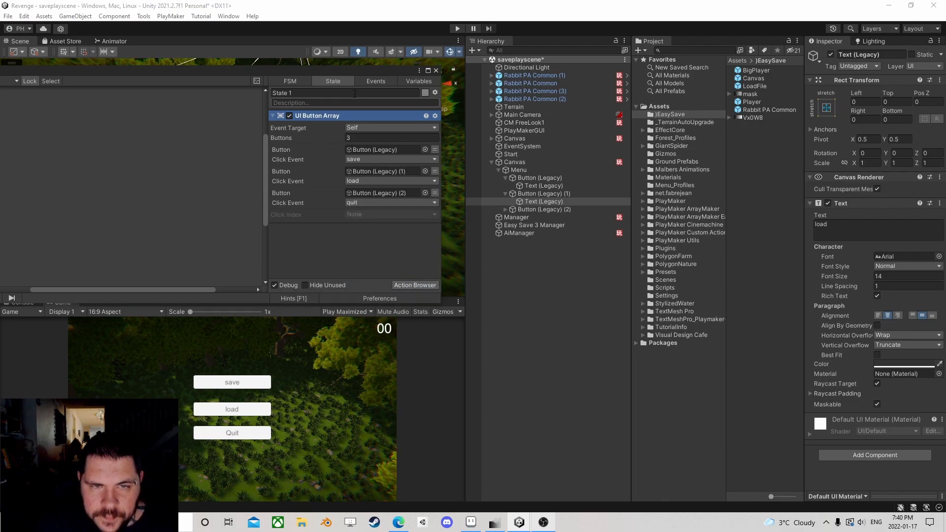
Add save, load and quit transitions to State 1 of the Canvas FSM
left_click_drag(366, 77, 557, 116)
right_click(199, 211)
mouse_move(237, 217)
left_click(335, 219)
right_click(196, 213)
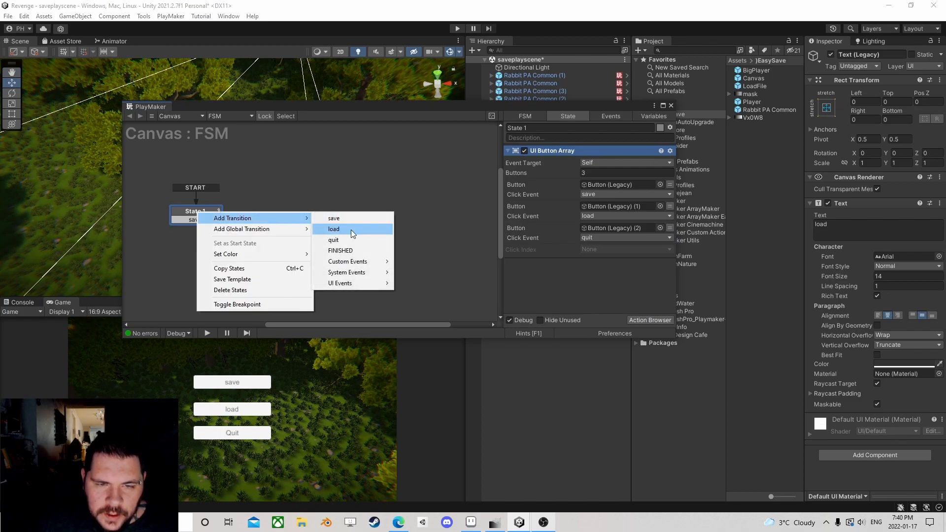
left_click(332, 230)
right_click(197, 211)
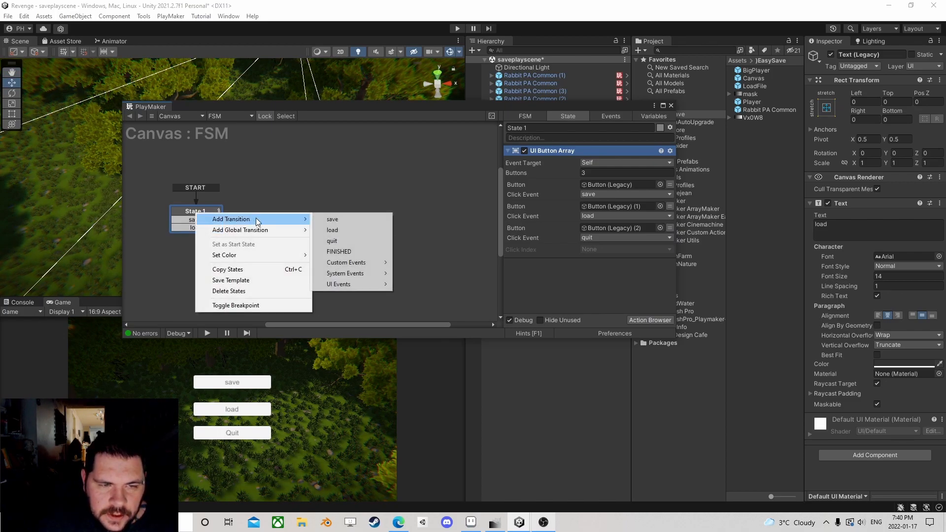
left_click(332, 240)
Connect State 1's quit transition to a new state and give that state an Application Quit action
left_click_drag(202, 236, 276, 236)
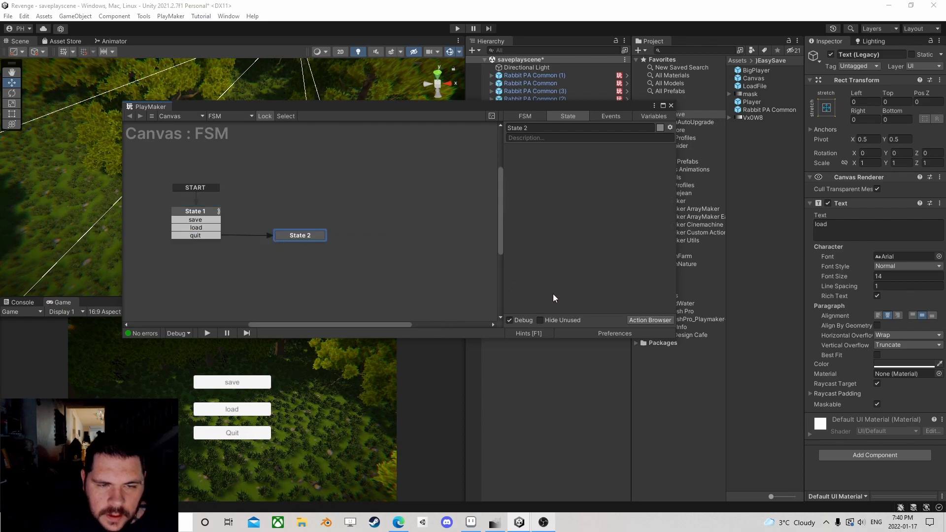
left_click(644, 320)
type("appl")
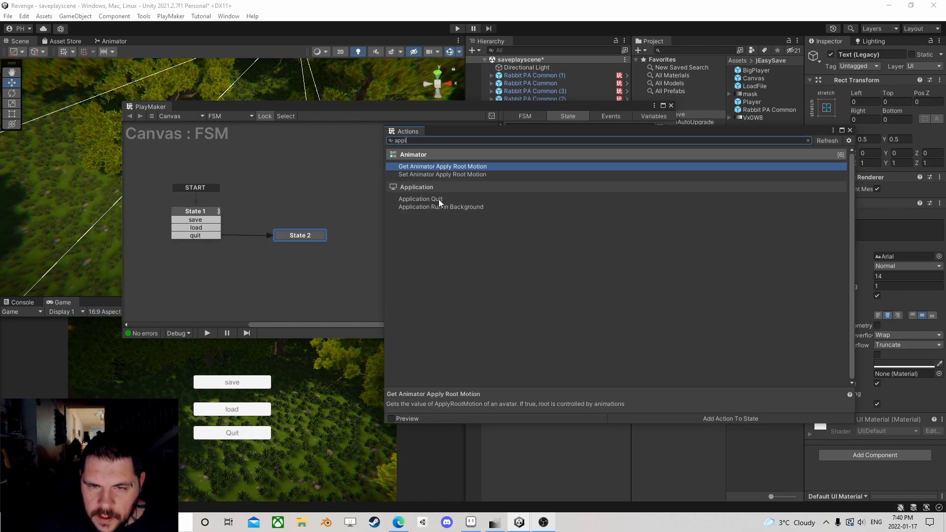
double_click(420, 199)
left_click(850, 130)
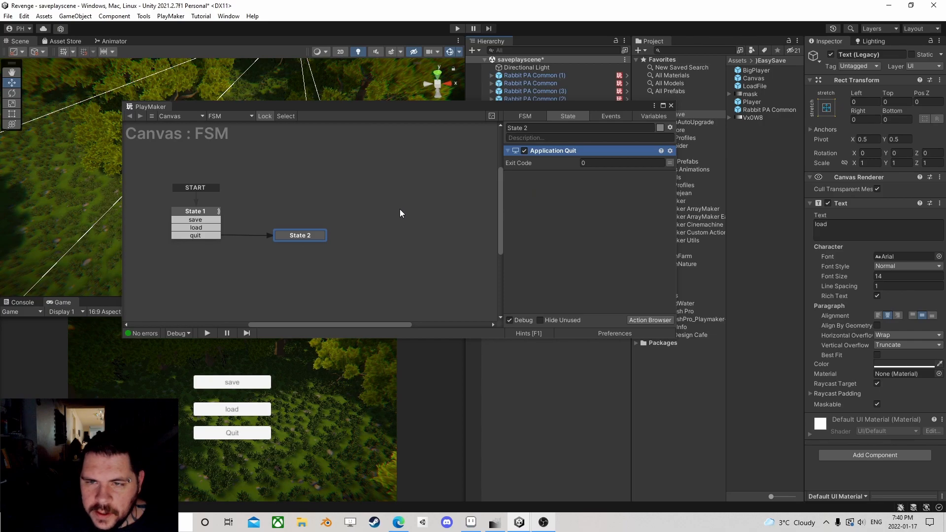
Move State 2 lower in the graph and connect State 1's load transition to a new state above it
left_click_drag(300, 237, 302, 269)
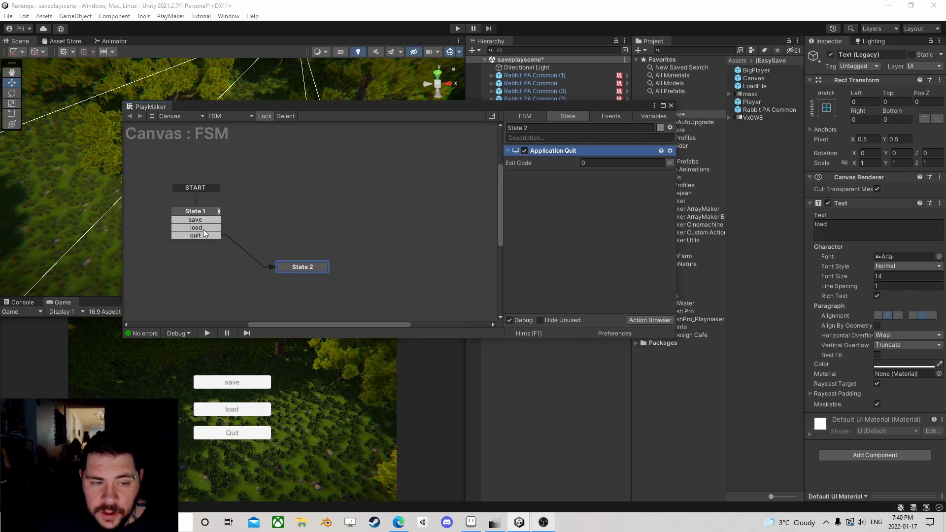
left_click(206, 227)
left_click(210, 221)
left_click_drag(211, 228, 283, 226)
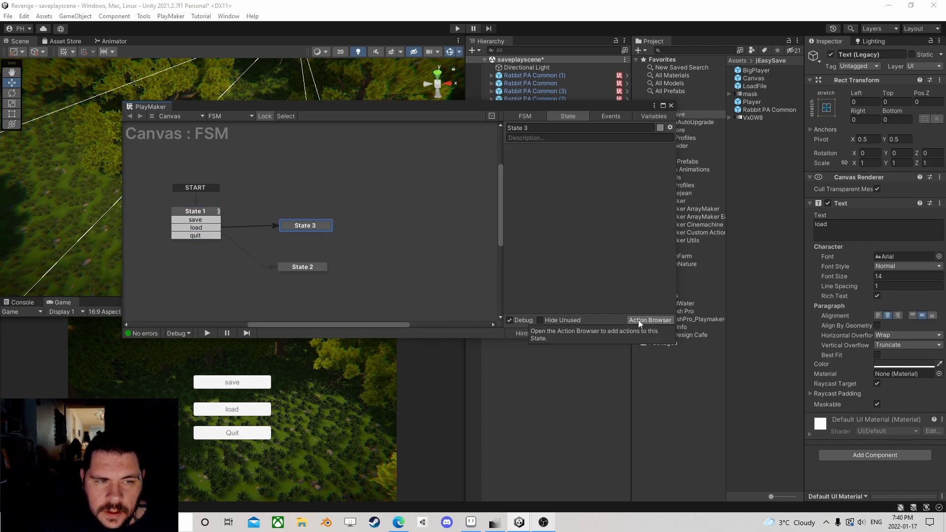
Close the Canvas FSM graph and open the Manager object's FSM for editing
left_click_drag(586, 111, 421, 95)
left_click(505, 89)
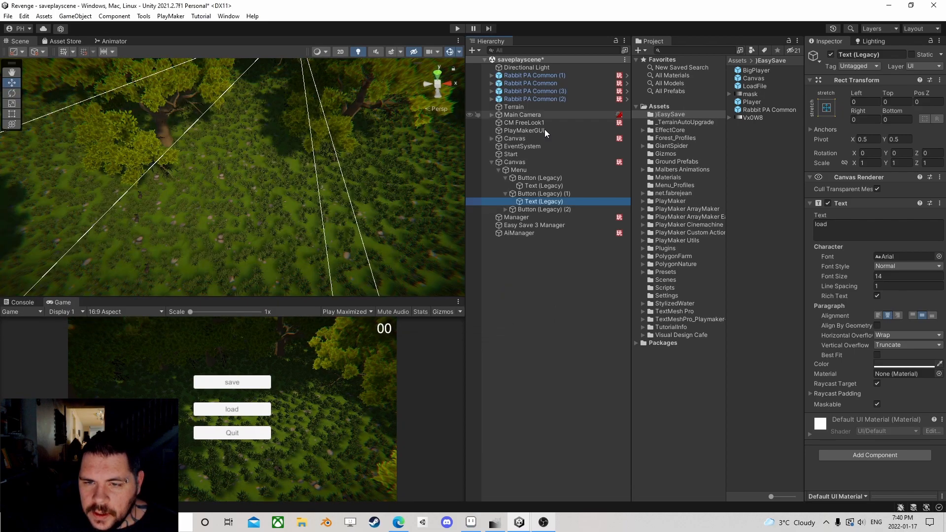
left_click(491, 162)
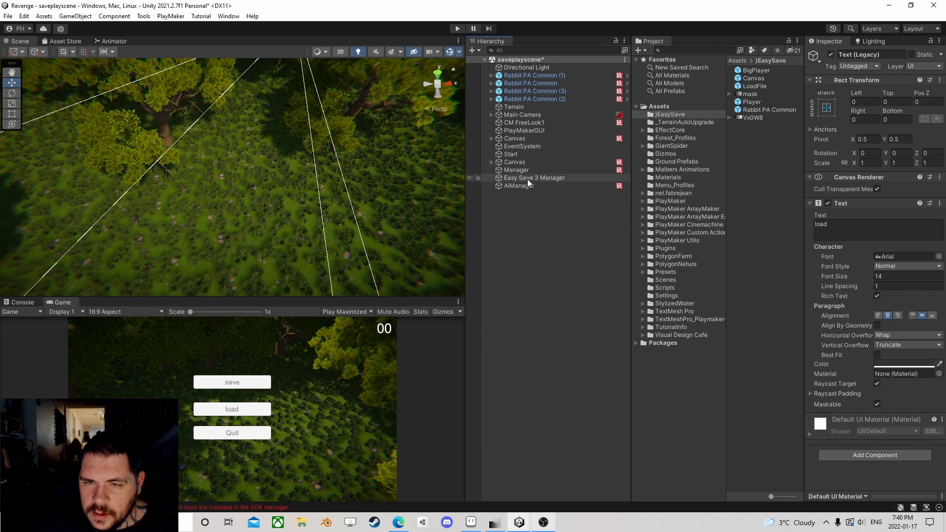
left_click(521, 170)
left_click(931, 139)
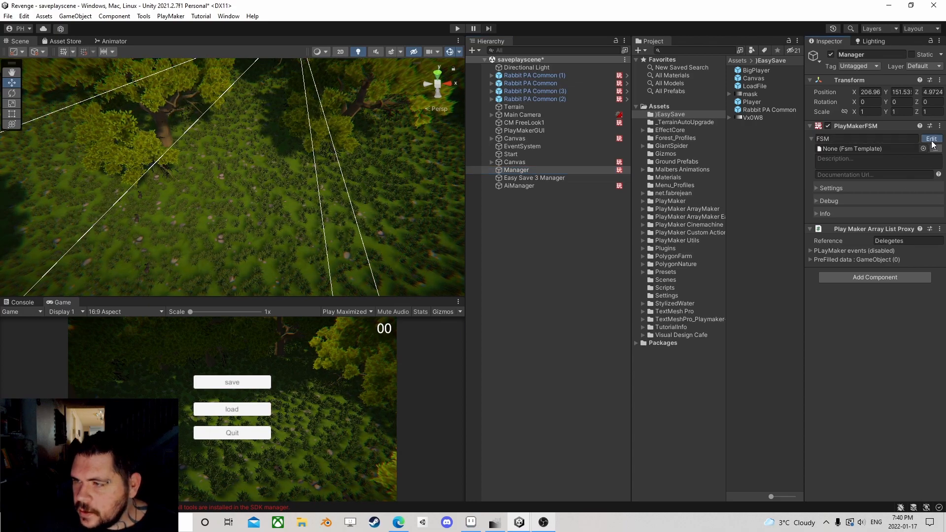
Add an empty state above State 5 in the Manager FSM and check the events offered for its global transition
mouse_move(235, 203)
middle_mouse_down()
mouse_move(249, 195)
mouse_move(246, 207)
middle_mouse_up()
right_click(297, 173)
left_click(318, 178)
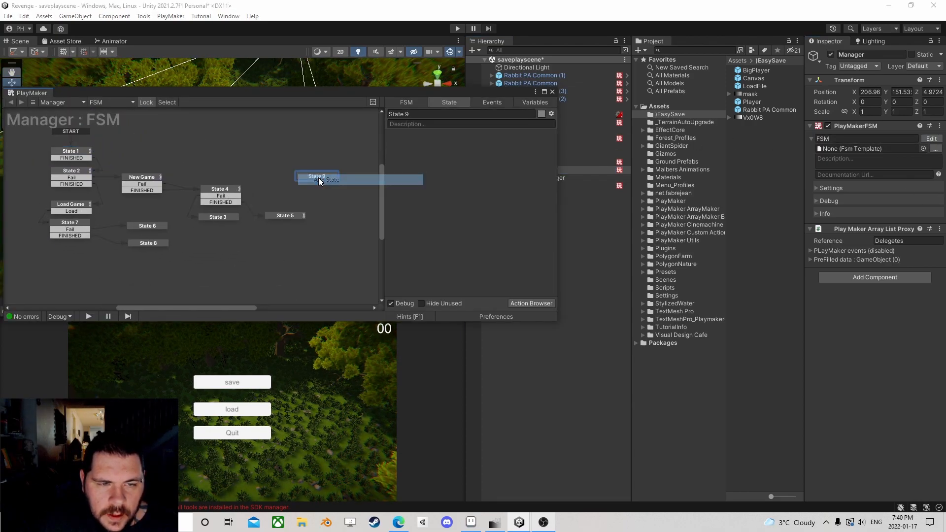
right_click(323, 177)
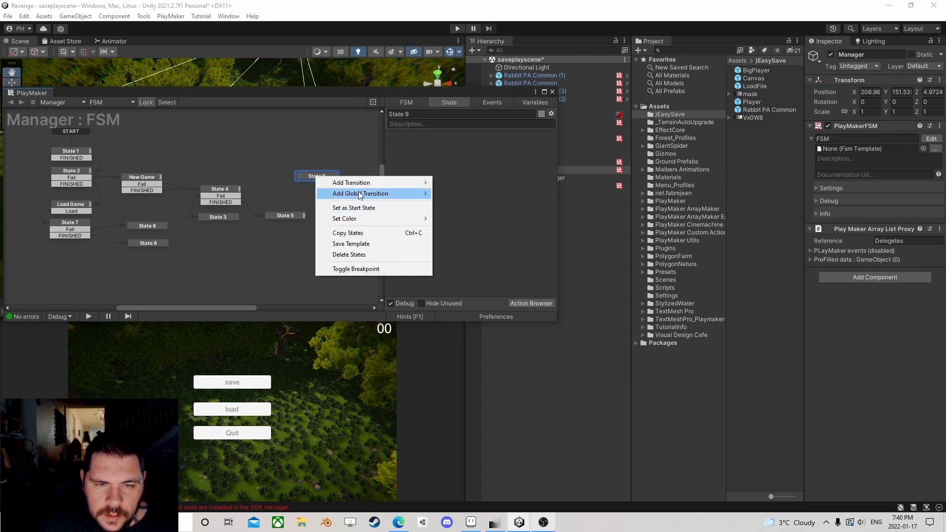
mouse_move(358, 195)
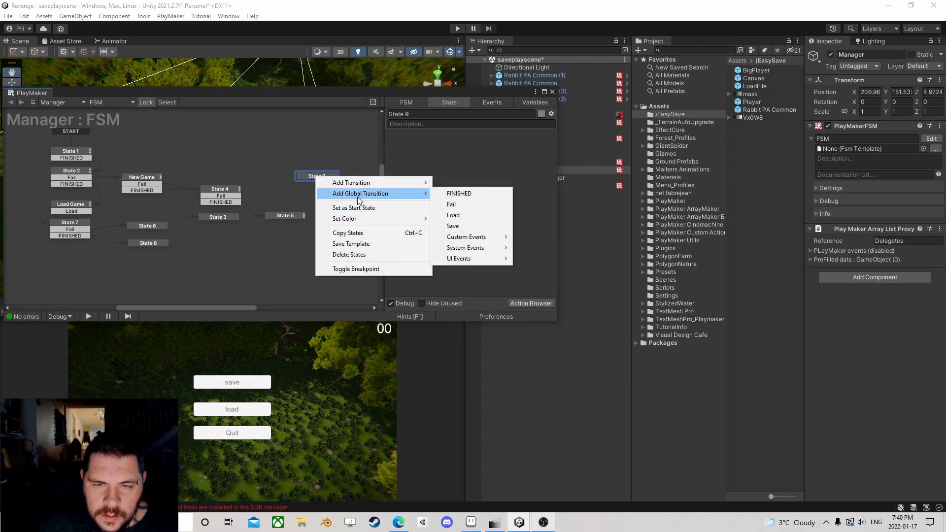
Add two events named ManagerLoad and ManagerSave to the Manager FSM
left_click(492, 104)
left_click(455, 291)
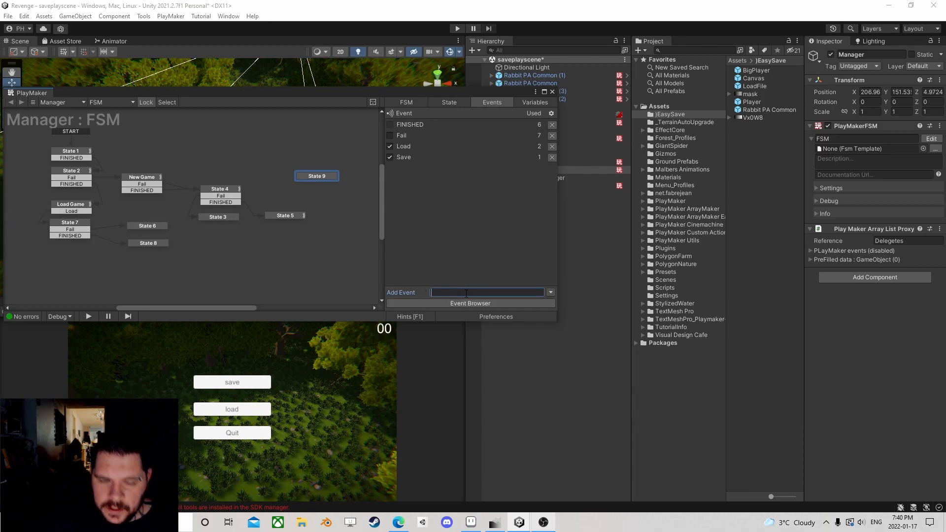
type("Manager")
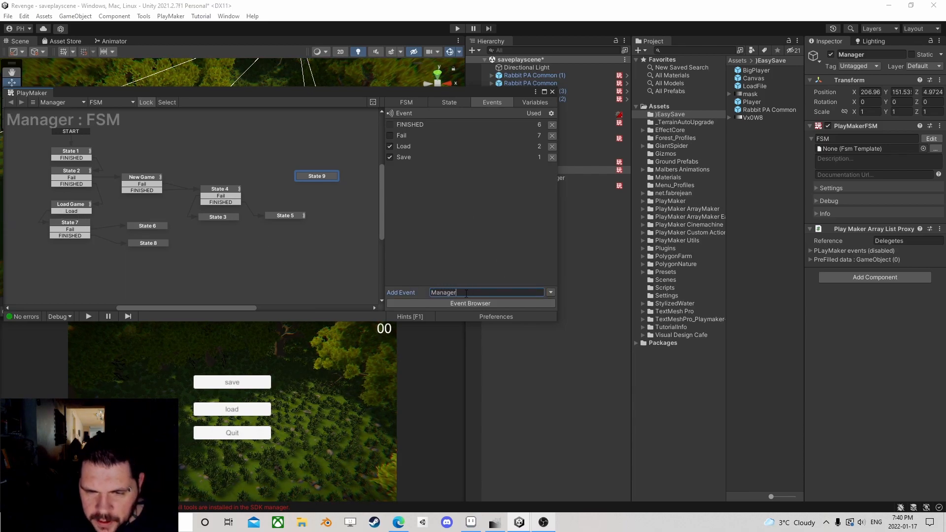
type("Load")
key("Return")
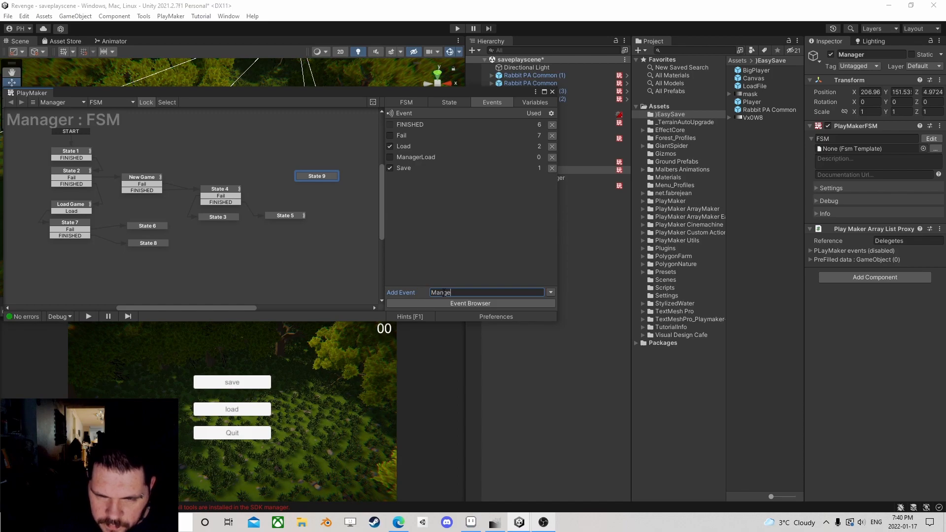
type("ManagerSave")
key("Return")
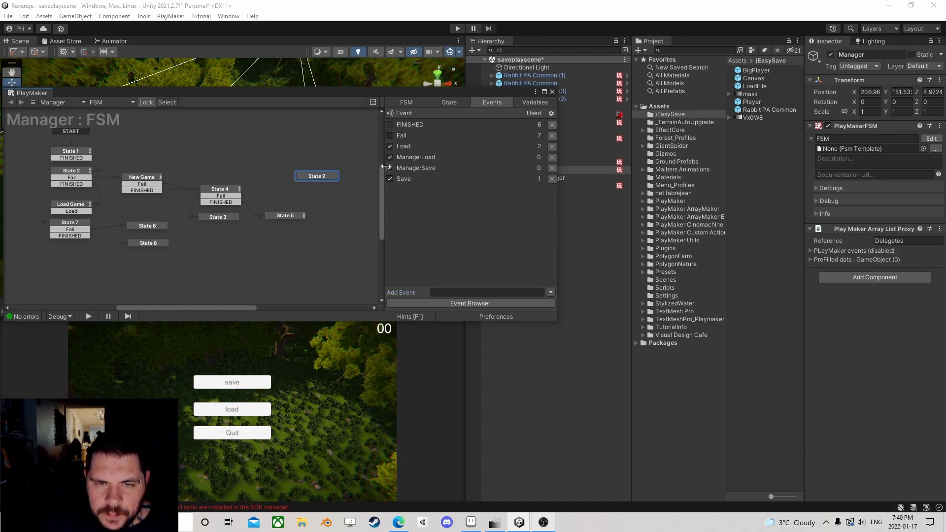
Add another state above State 4 in the Manager FSM and give it a Save global transition
right_click(244, 149)
left_click(259, 153)
right_click(261, 147)
mouse_move(317, 164)
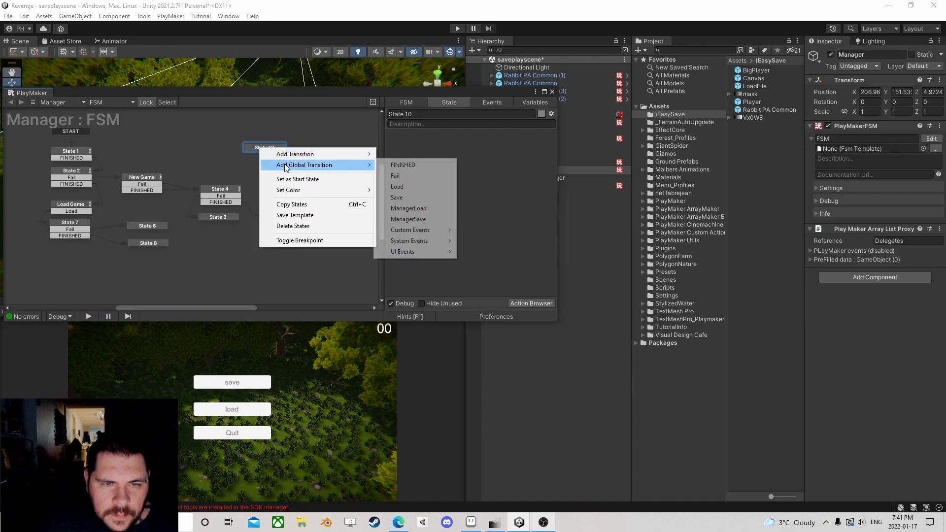
left_click(396, 197)
Give State 9 a Load global transition and place the state directly beside State 10
left_click(318, 176)
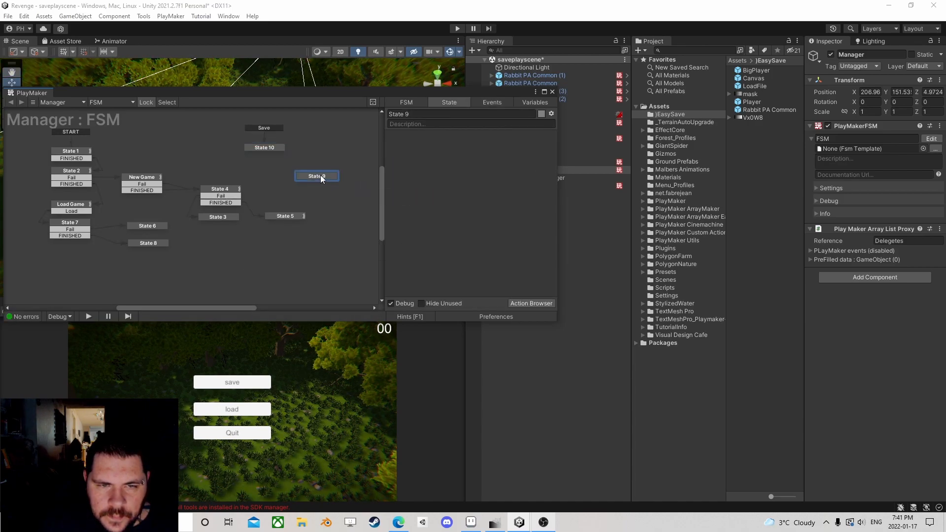
right_click(320, 177)
mouse_move(361, 199)
left_click(466, 215)
left_click_drag(312, 178, 304, 148)
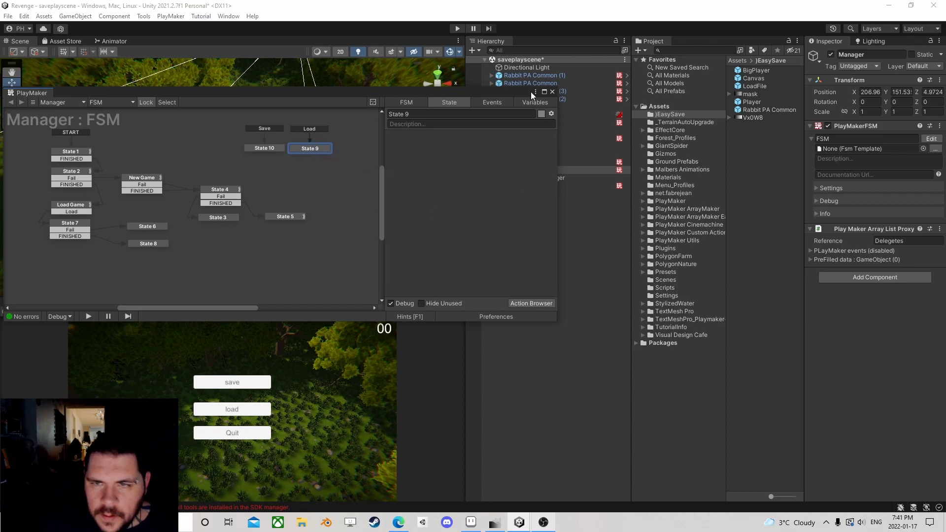
Open the second Canvas object's FSM and add a Send Event action to State 3
left_click(552, 91)
left_click(513, 138)
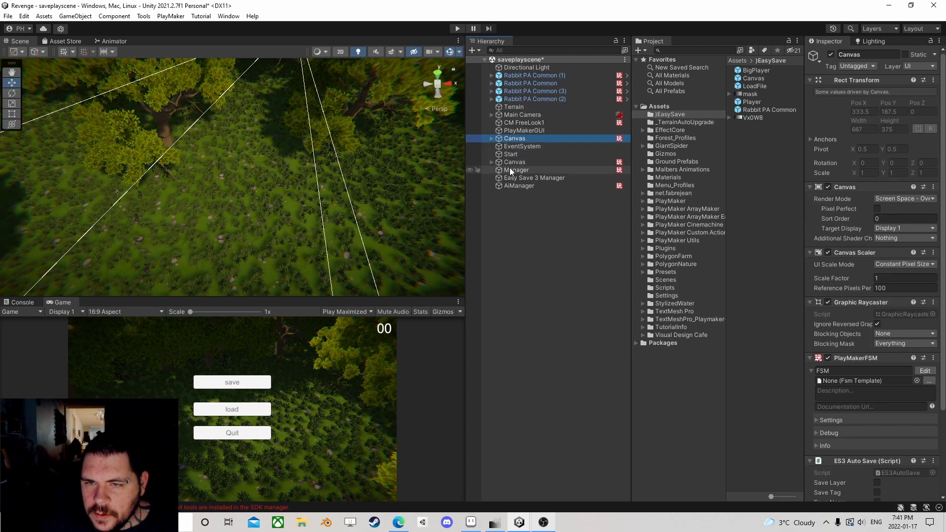
left_click(512, 162)
left_click(931, 370)
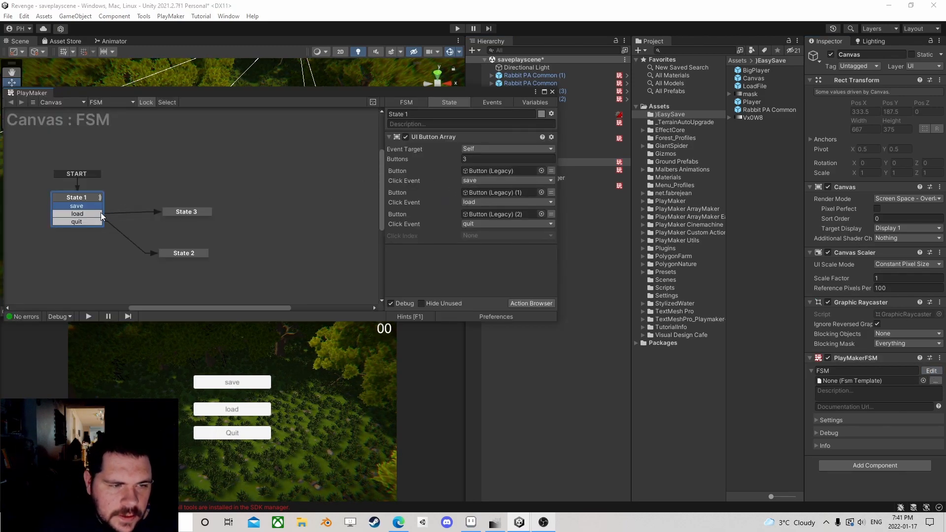
left_click(197, 211)
left_click(519, 302)
type("send eve")
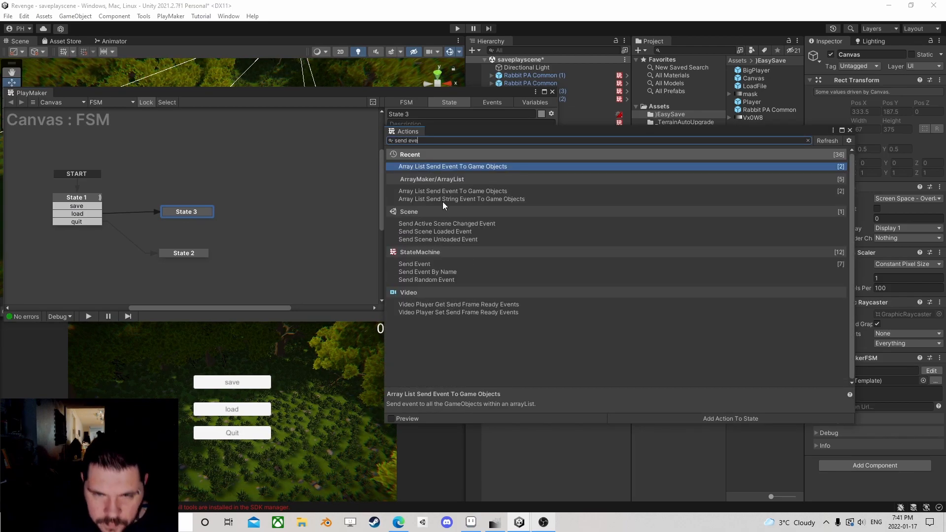
double_click(418, 263)
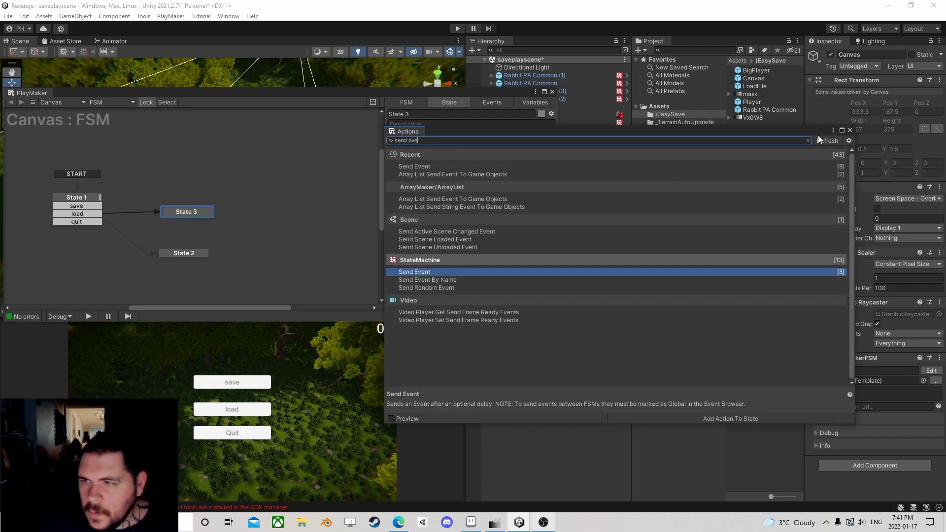
left_click(849, 130)
Target State 3's Send Event at the Manager object's FSM named FSM and have it send ManagerLoad
left_click_drag(515, 92, 350, 67)
left_click(320, 124)
left_click(316, 157)
left_click(331, 133)
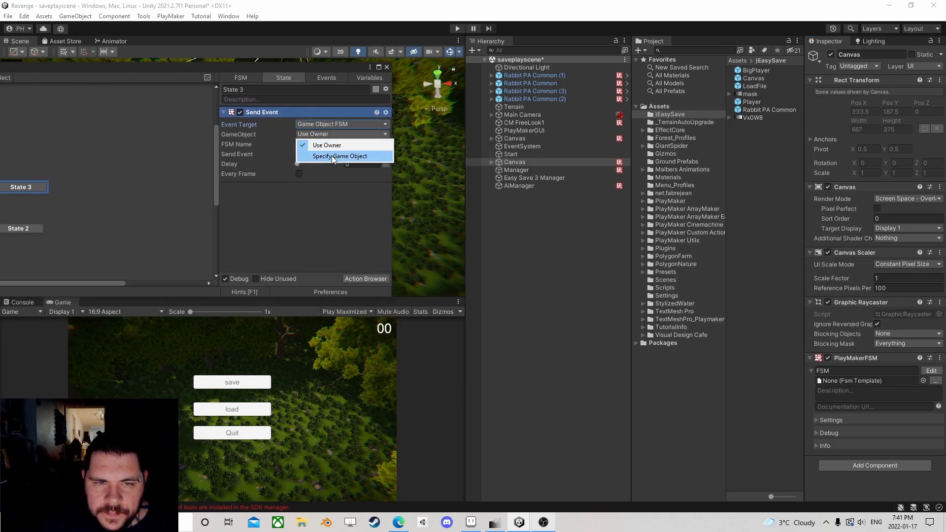
left_click(332, 155)
left_click_drag(504, 170, 335, 144)
left_click(375, 154)
left_click(409, 164)
left_click(354, 164)
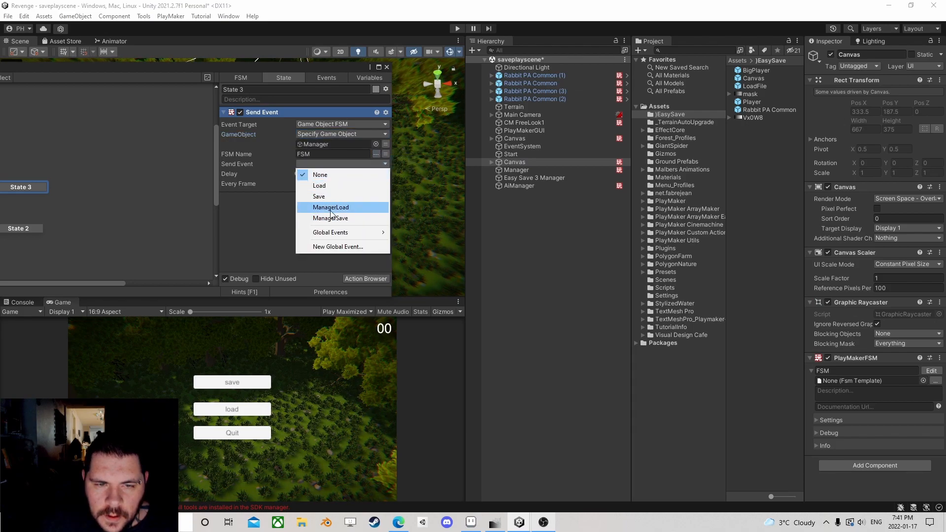
left_click(347, 207)
Switch the Send Event's specified game object to the global variable Manager
left_click(385, 143)
left_click(353, 144)
mouse_move(345, 166)
left_click(436, 166)
Give State 3 a FINISHED transition back to State 1 and link State 1's save event to a new state above State 3
left_click_drag(292, 70, 552, 107)
left_click_drag(277, 222, 260, 200)
left_click(280, 225, "ctrl")
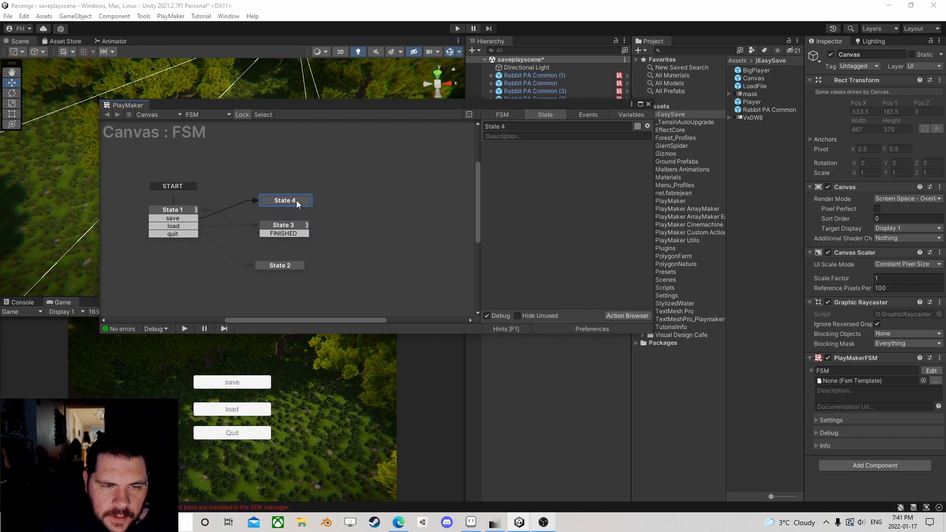
Copy the Send Event action from State 3 into State 4
left_click(279, 232)
right_click(521, 152)
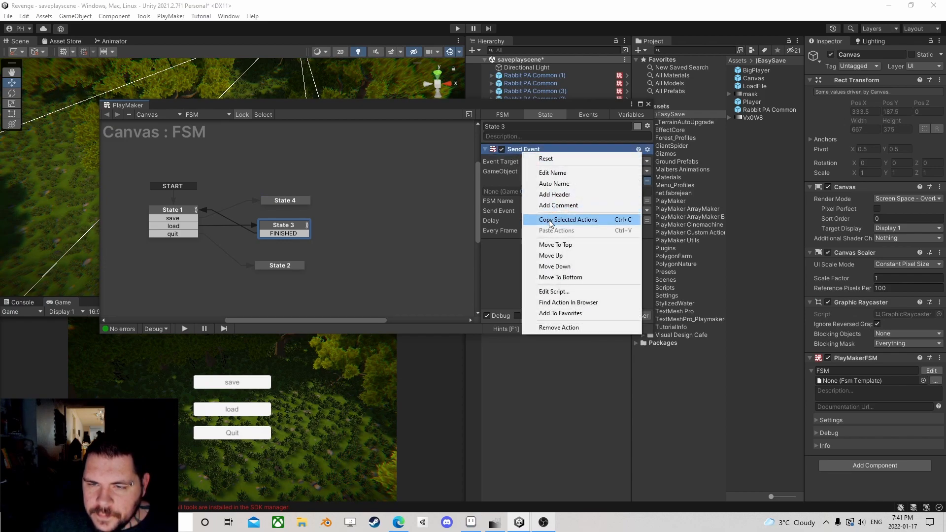
left_click(567, 218)
left_click(290, 200)
right_click(523, 176)
left_click(562, 254)
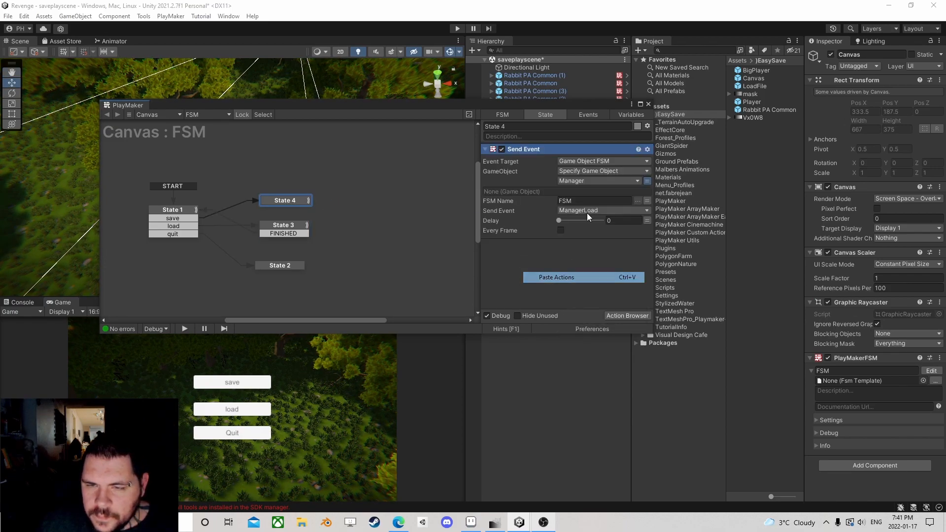
Set State 4's Send Event to ManagerSave and give the state a FINISHED transition back to State 1
left_click_drag(579, 104, 468, 83)
left_click(493, 190)
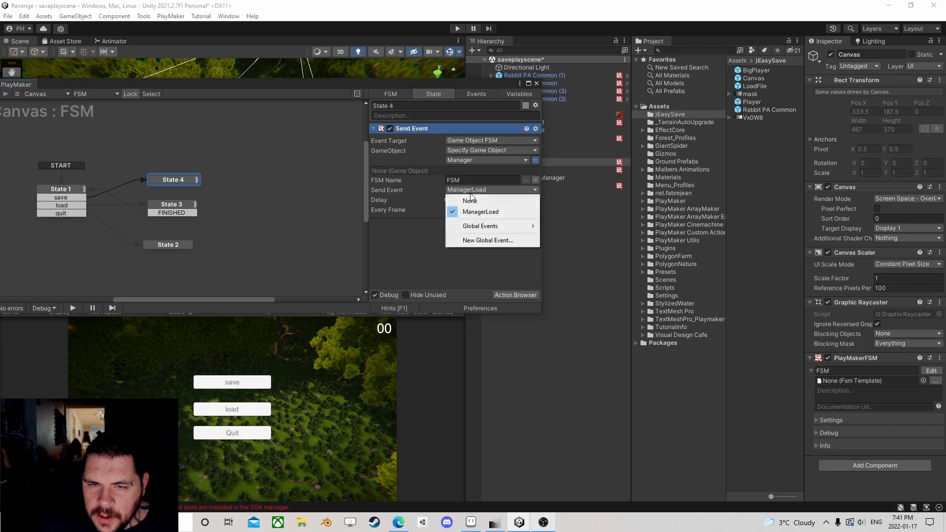
mouse_move(476, 229)
left_click(580, 290)
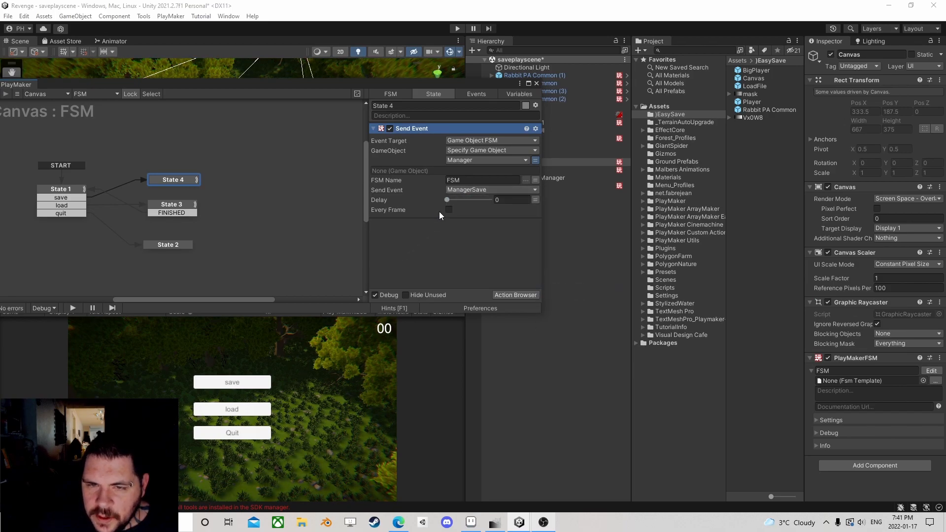
left_click(176, 181, "ctrl")
mouse_move(177, 188)
left_mouse_down()
mouse_move(70, 196)
mouse_move(171, 174)
left_mouse_up()
Add a new state in the empty area before State 1 and make it the start state of the Canvas FSM
left_click_drag(367, 84, 587, 103)
middle_click_drag(258, 202, 484, 201)
left_click(517, 190)
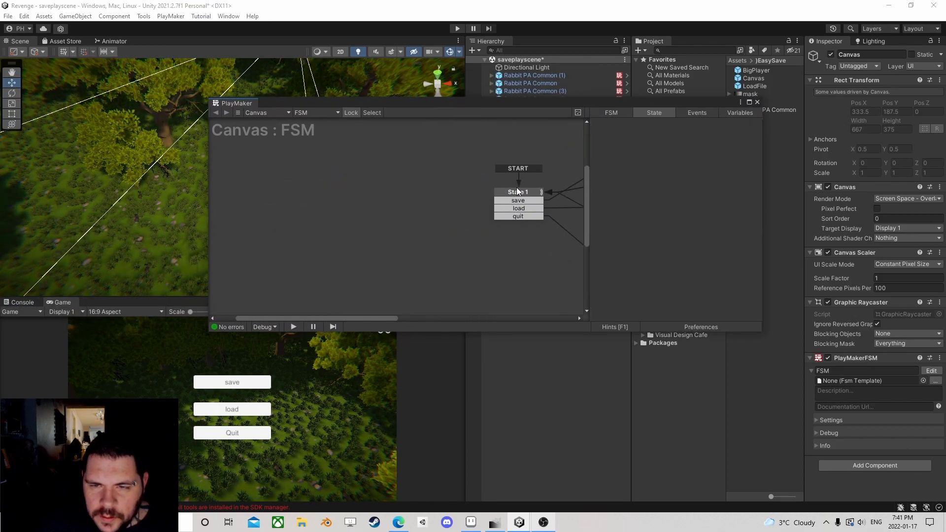
right_click(334, 181)
left_click(362, 185)
right_click(360, 185)
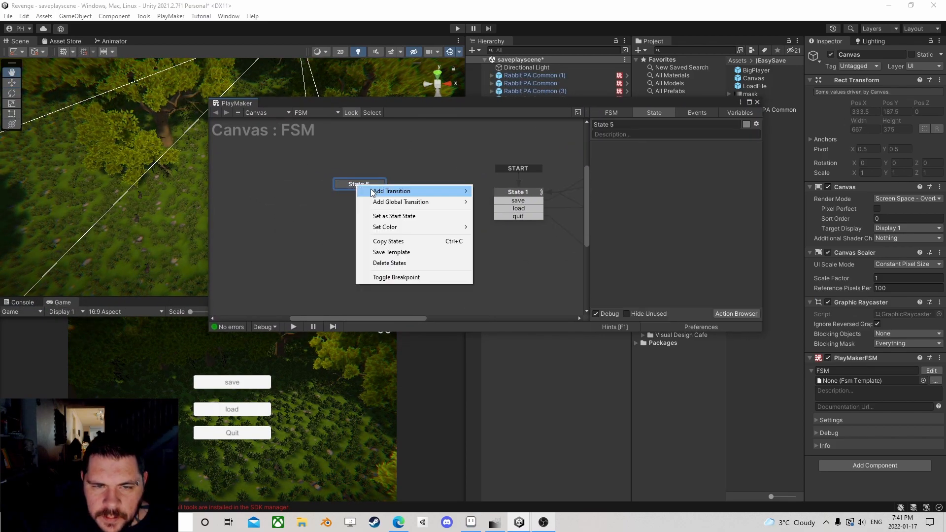
left_click(387, 217)
left_click_drag(365, 184, 329, 191)
Add a Get Key Down action to State 5 that listens for Space and sends a new event named pause
left_click(729, 316)
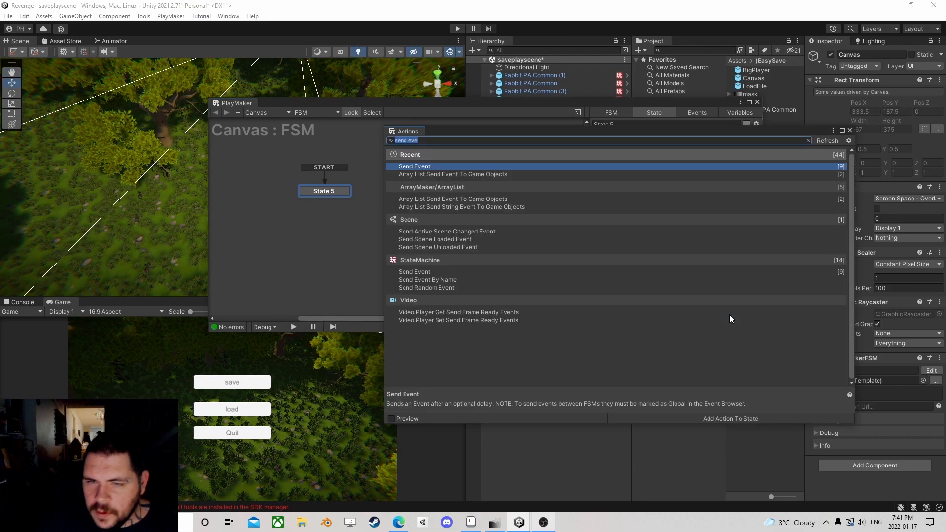
type("get key do")
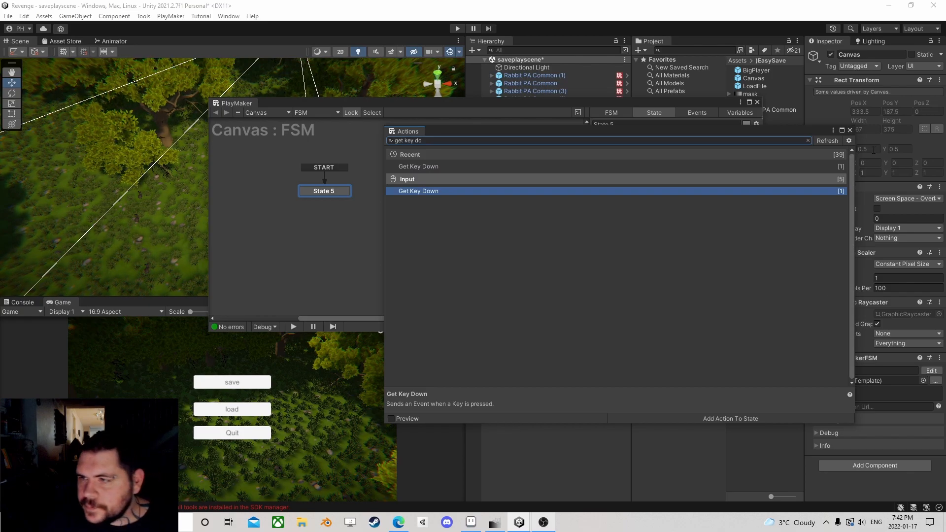
left_click(850, 132)
left_click(687, 159)
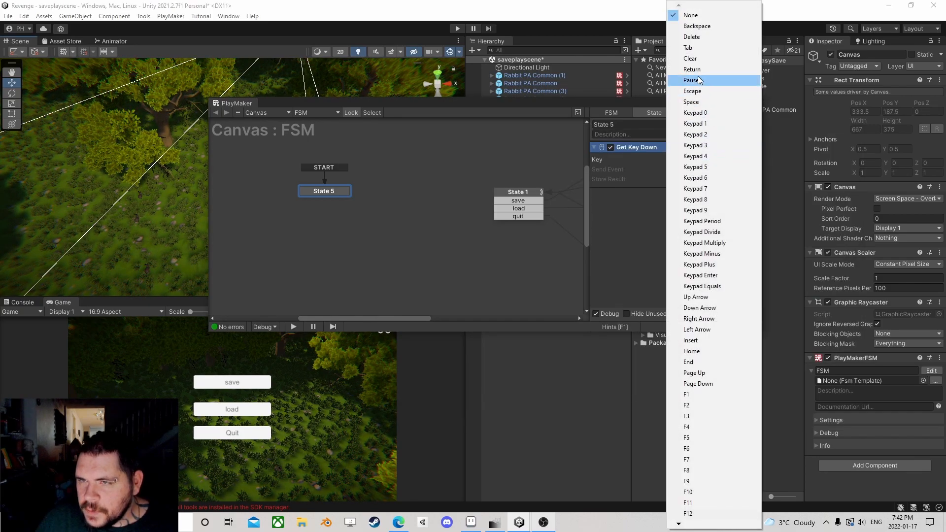
left_click(695, 101)
left_click(677, 169)
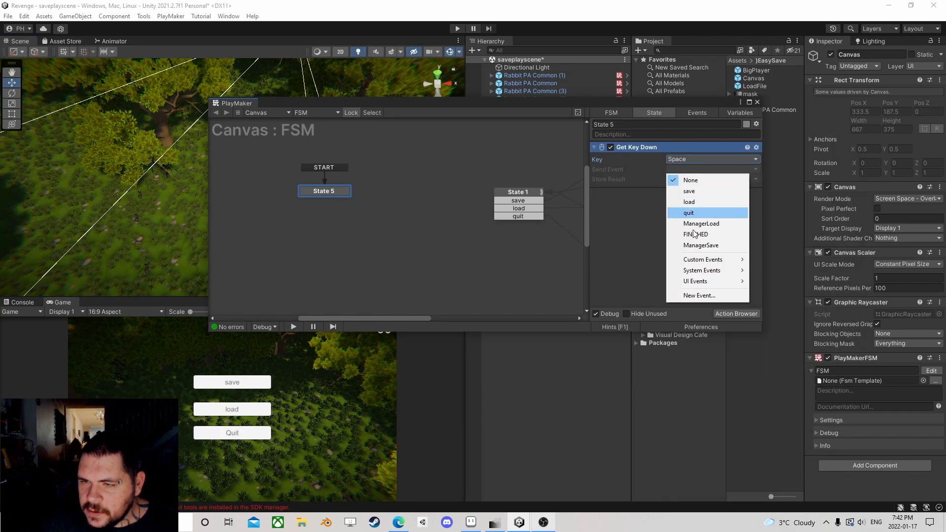
left_click(693, 295)
type("pause")
key("Return")
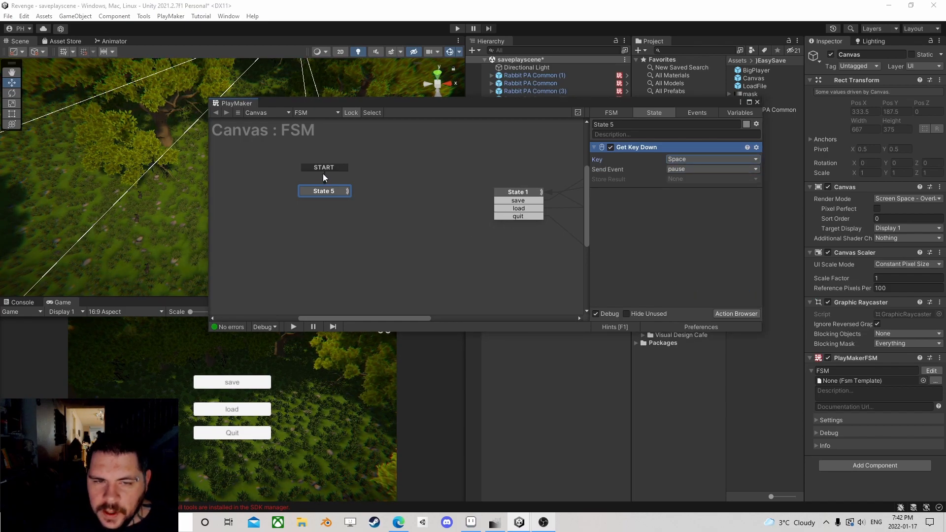
Add a pause transition to State 5 and link it to a new state between State 5 and State 1
right_click(321, 193)
mouse_move(339, 197)
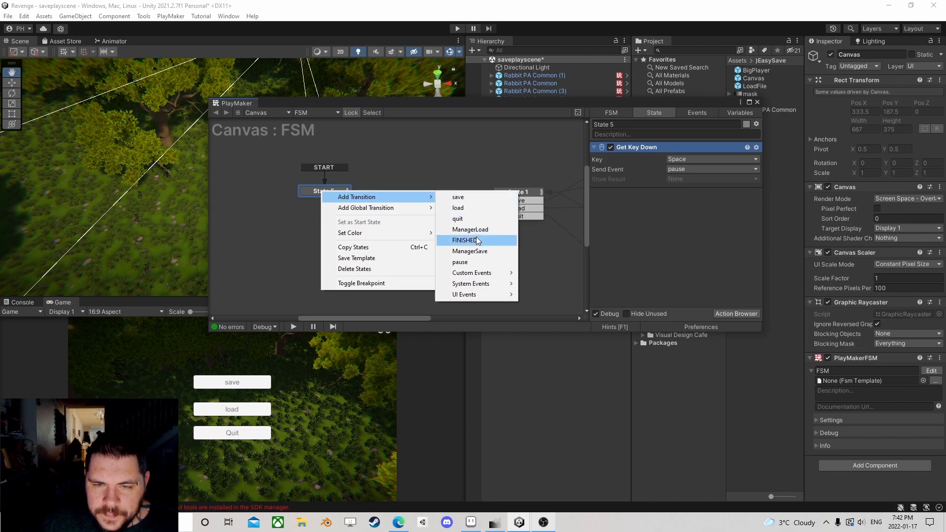
left_click(460, 262)
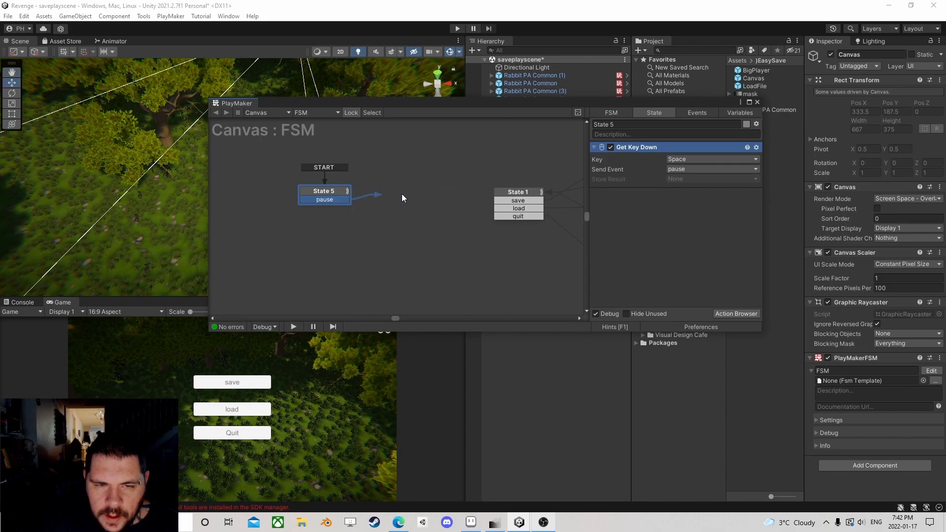
left_click_drag(324, 199, 429, 194)
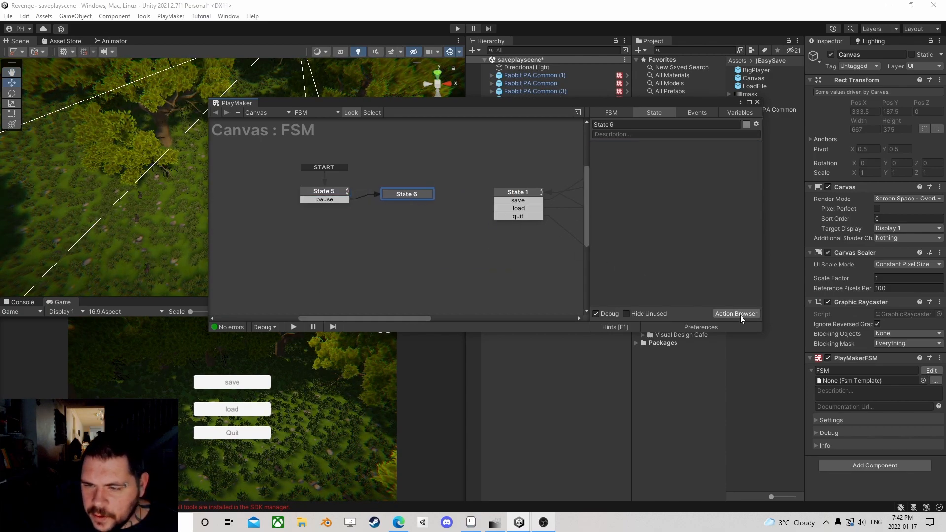
Add a Bool Test action to State 6 using a new bool variable named IsPaused
left_click(736, 313)
type("bool test")
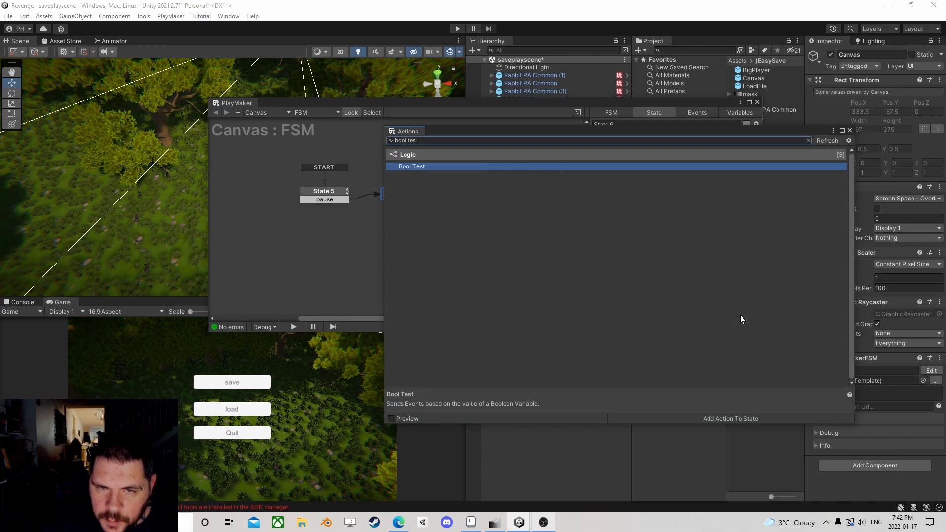
left_click(849, 130)
left_click(699, 159)
left_click(697, 185)
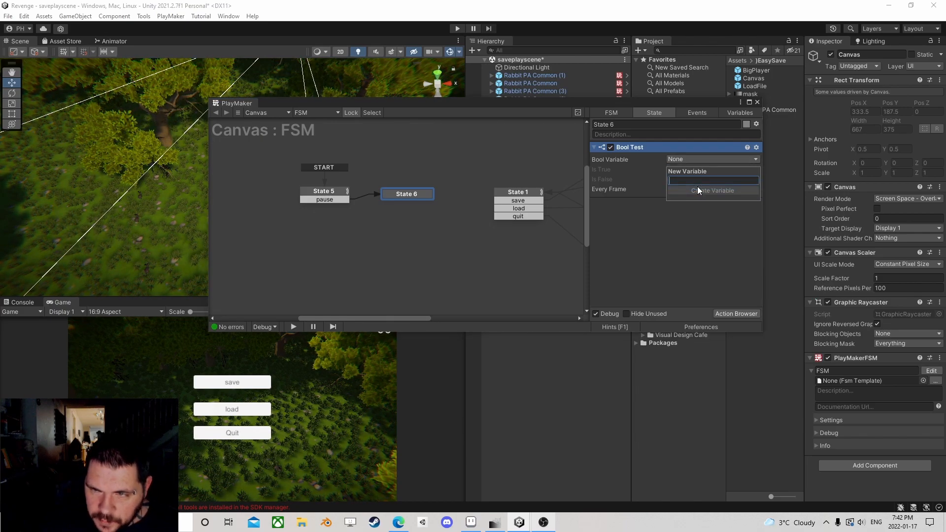
type("IsPaused")
left_click(697, 188)
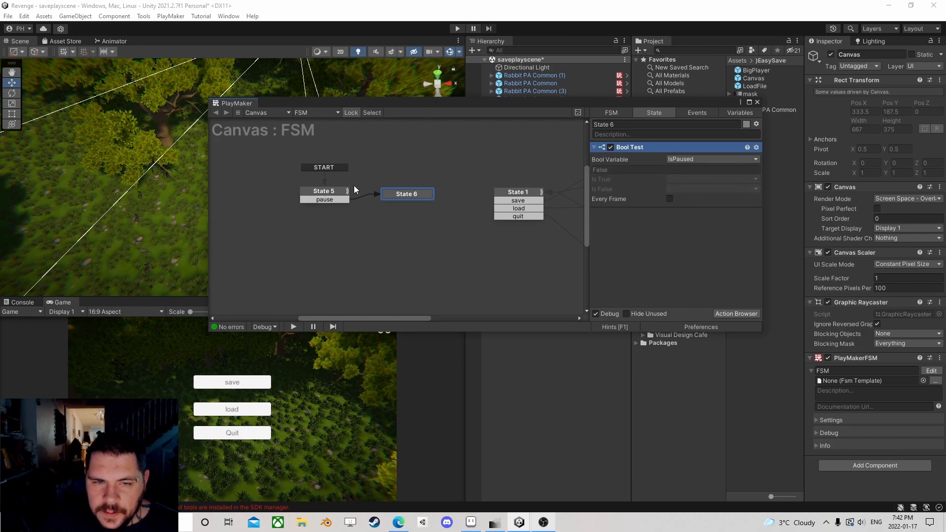
Move State 5 and State 6 farther from State 1 and set the IsPaused variable's value to true
left_click_drag(332, 191, 289, 186)
left_click_drag(404, 195, 363, 186)
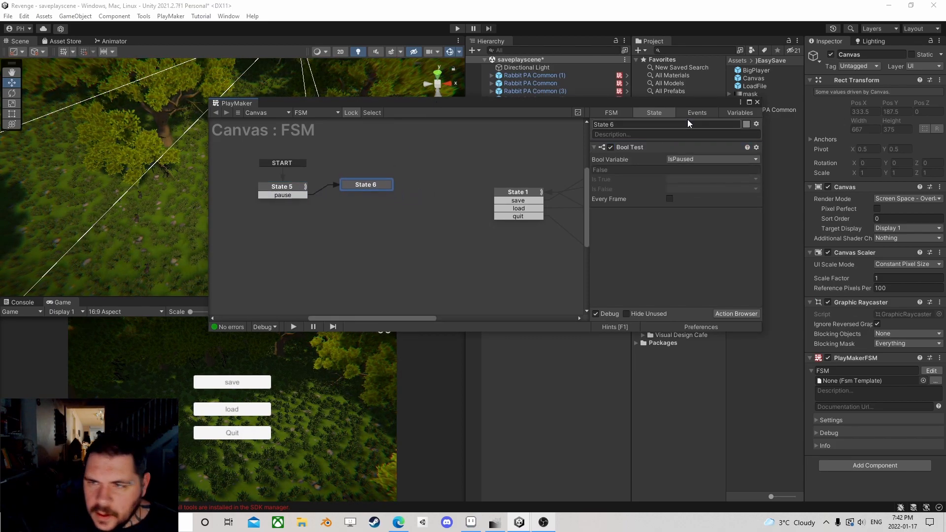
left_click(725, 113)
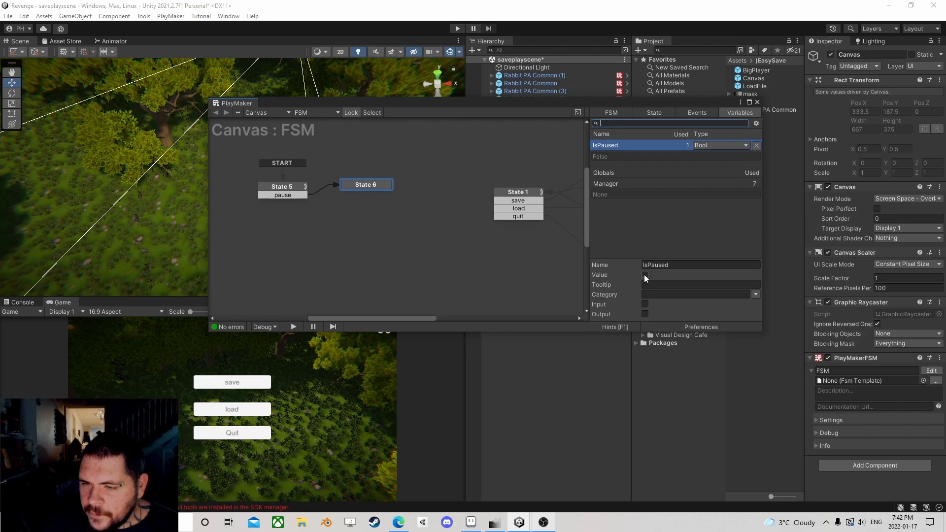
left_click(655, 112)
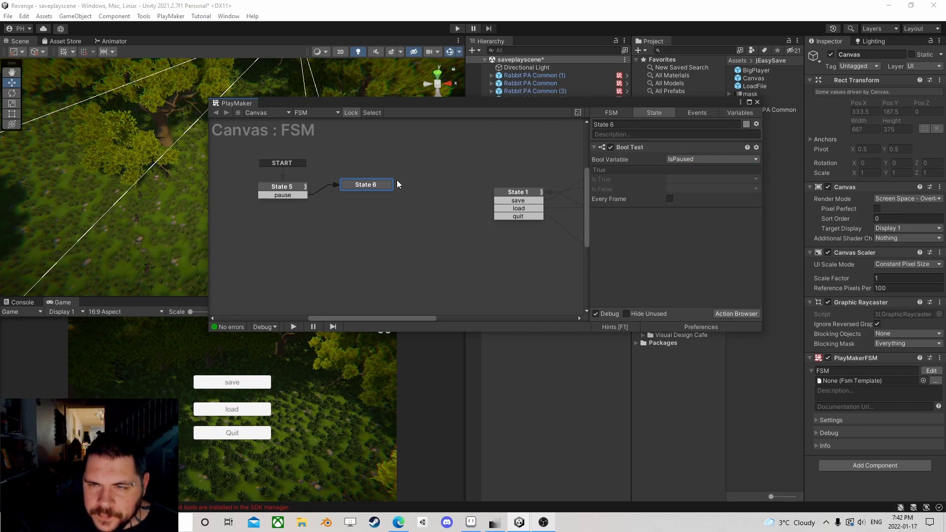
Create events named true and false for the Bool Test's Is True and Is False outcomes
left_click(690, 179)
left_click(689, 317)
type("true")
key("Return")
left_click(699, 189)
left_click(695, 336)
type("false")
key("Return")
Add true and false transitions to State 6
right_click(363, 183)
mouse_move(394, 190)
left_click(492, 267)
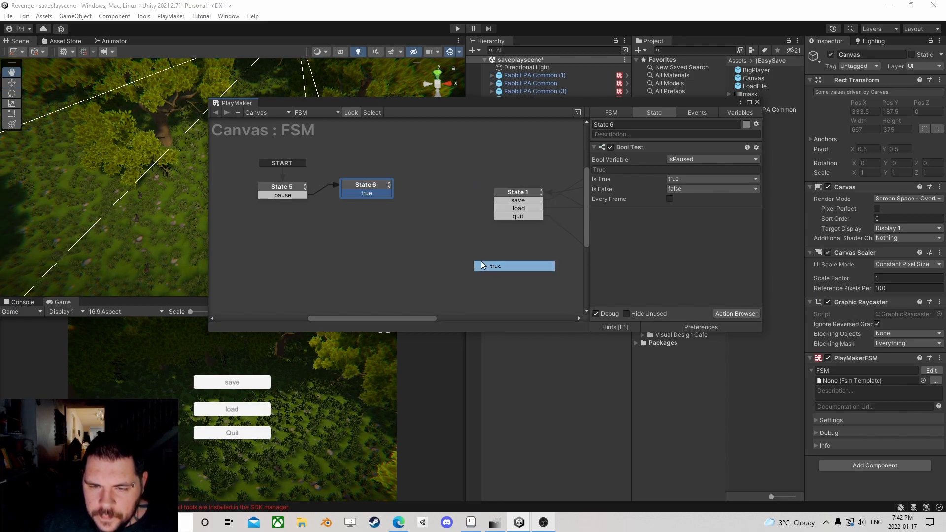
right_click(364, 183)
left_click(512, 276)
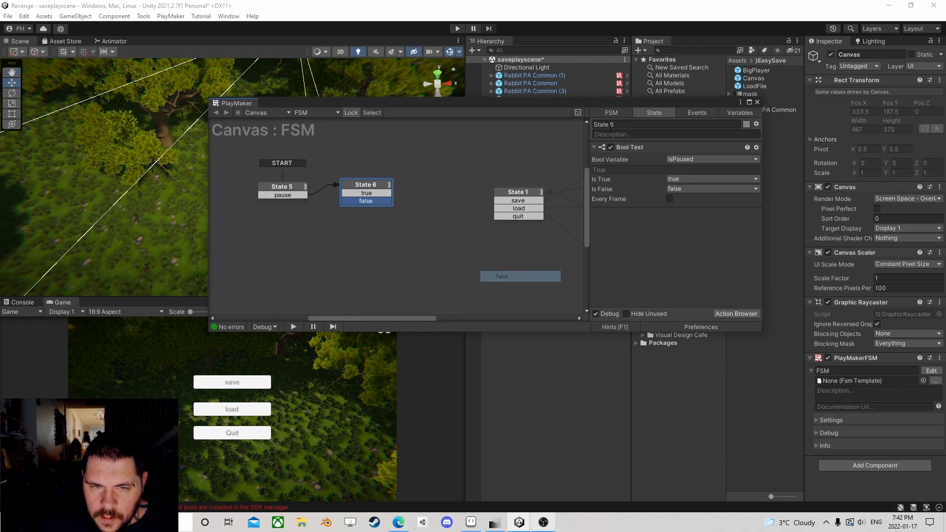
Set the IsPaused variable's value to false and link State 6's false transition to a new state below it
left_click(728, 113)
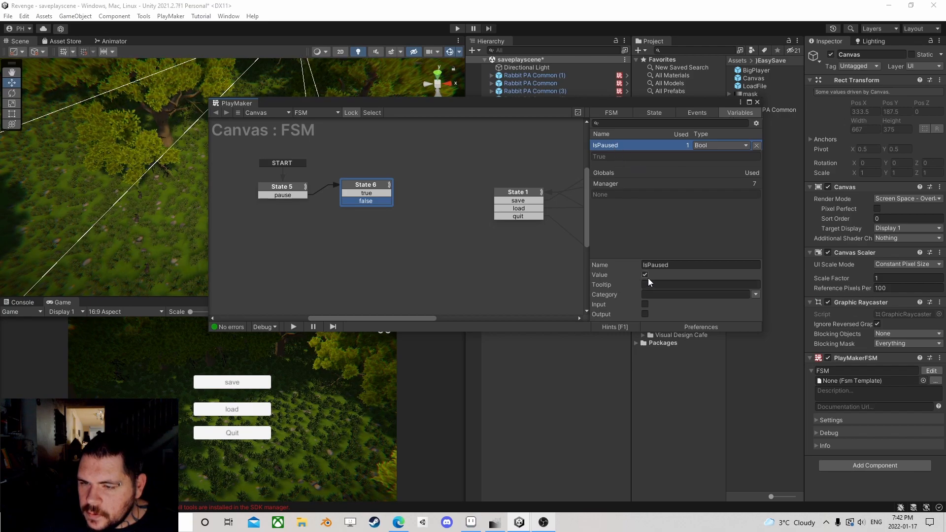
left_click(650, 114)
left_click(367, 193)
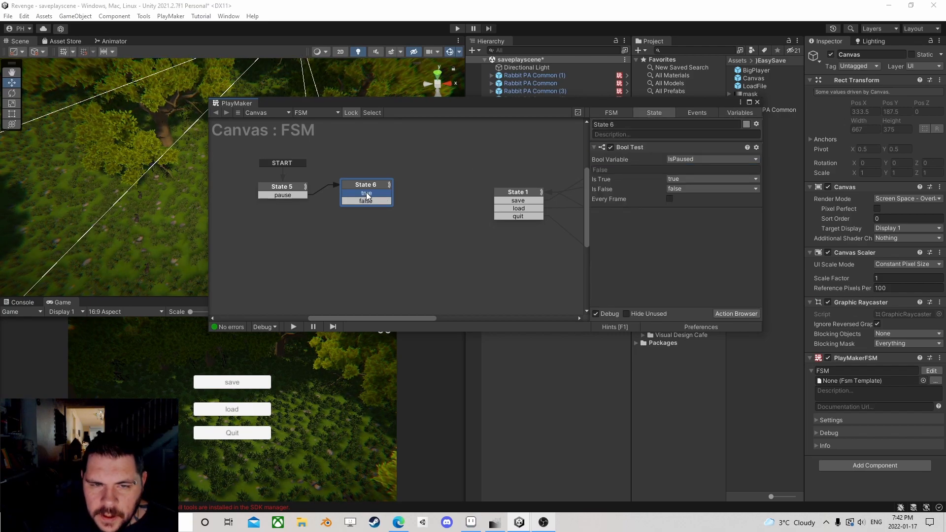
left_click_drag(371, 200, 386, 233)
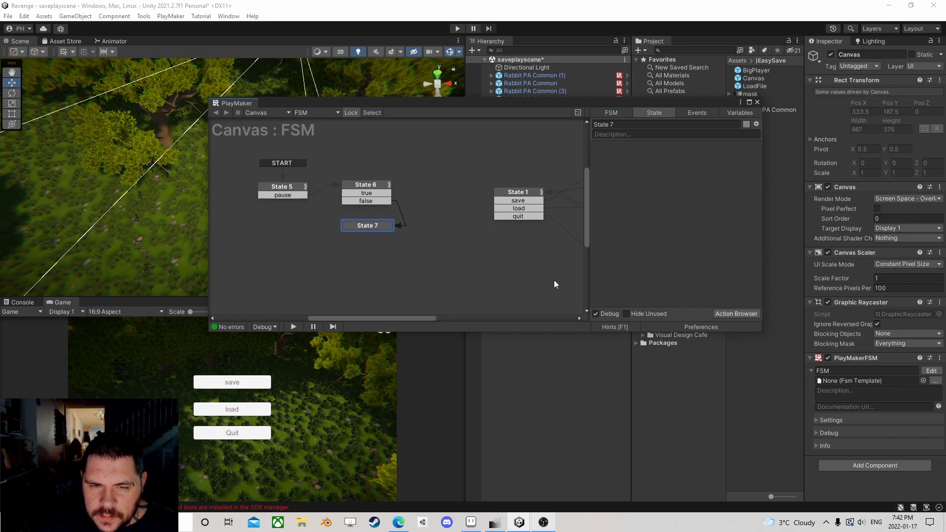
Add a Set Bool Value action to State 7 that sets IsPaused to true, and move the state up under State 6
left_click(718, 314)
type("set bool")
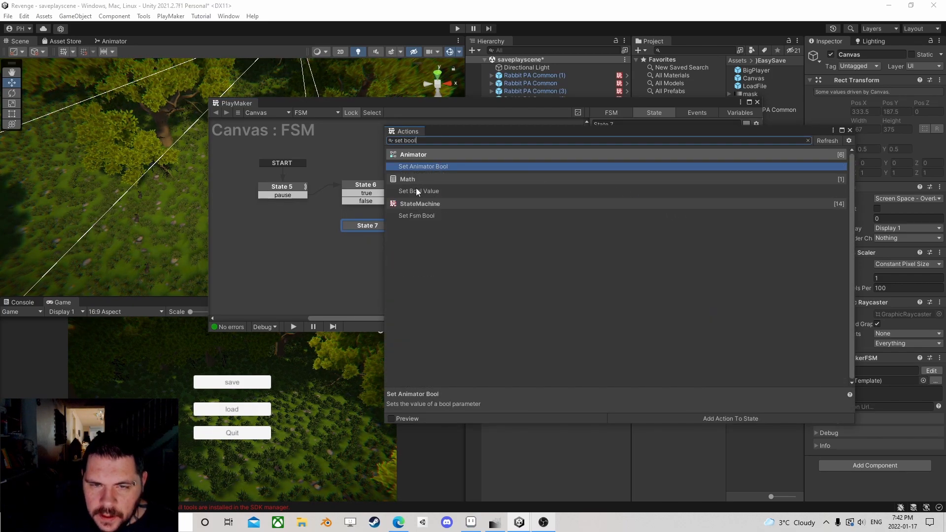
double_click(416, 191)
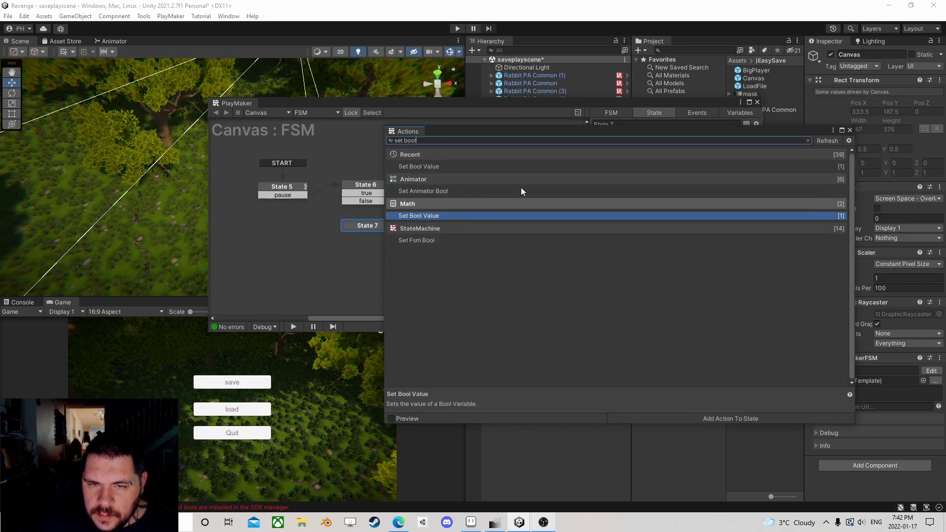
left_click(850, 130)
left_click(710, 160)
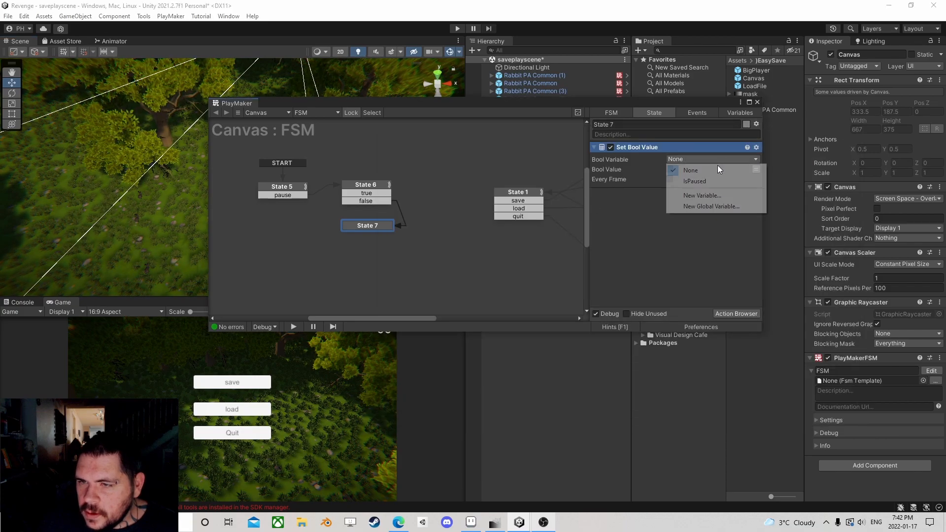
left_click(696, 182)
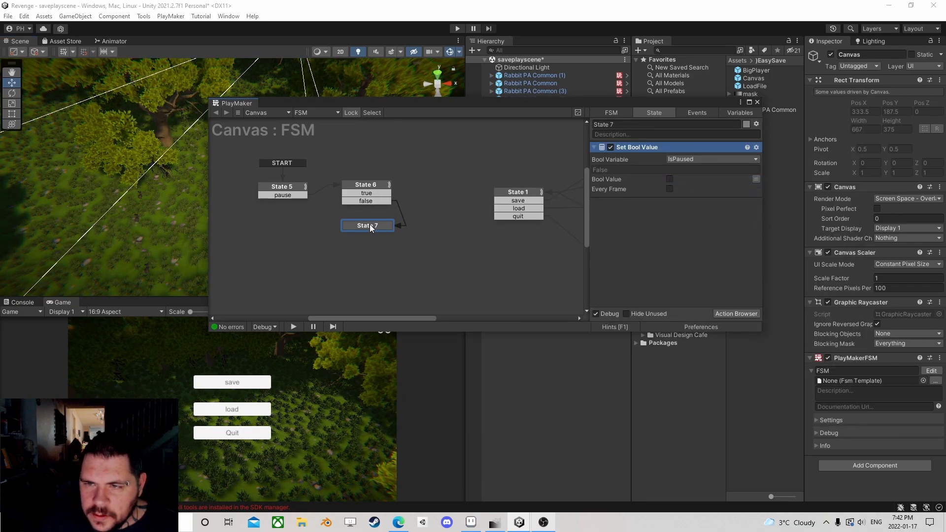
left_click_drag(370, 228, 369, 214)
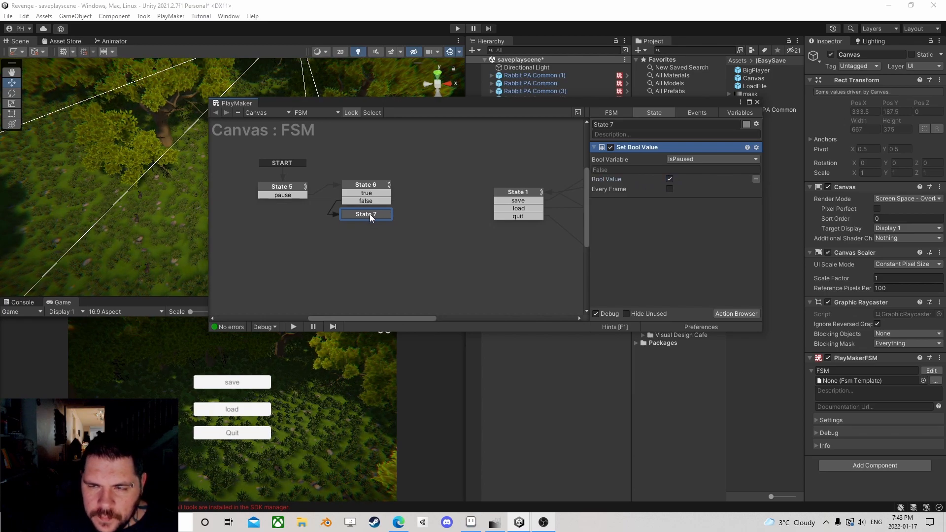
Add a Scale Time action to State 7 with a Time Scale of 0
left_click(724, 313)
type("scale")
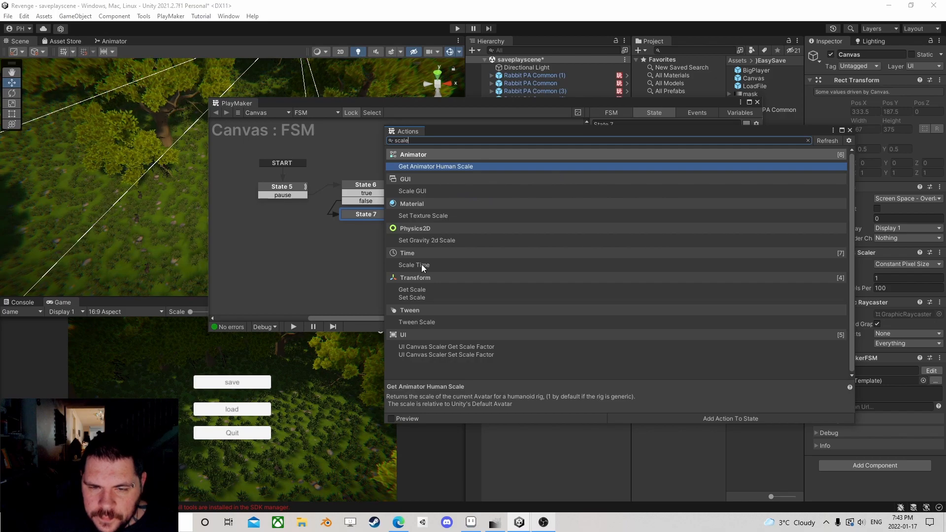
double_click(422, 265)
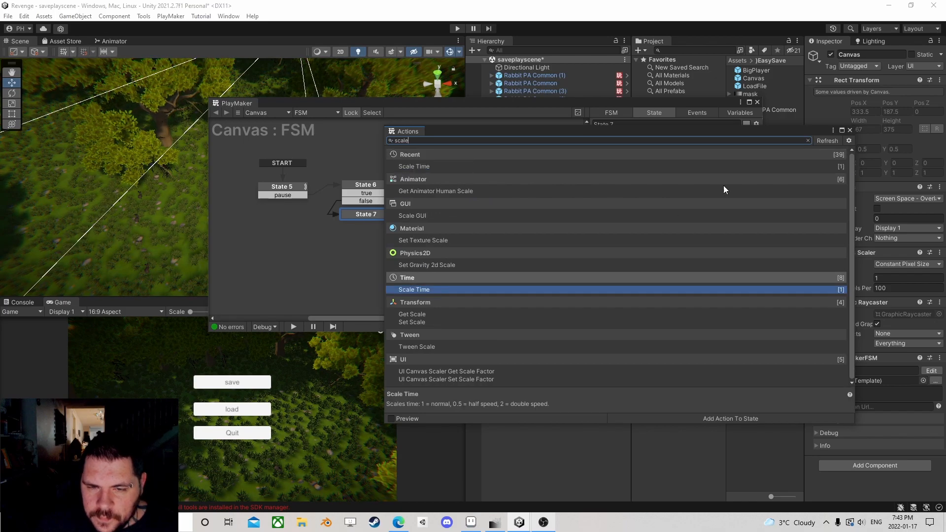
left_click(849, 129)
left_click_drag(678, 158, 637, 159)
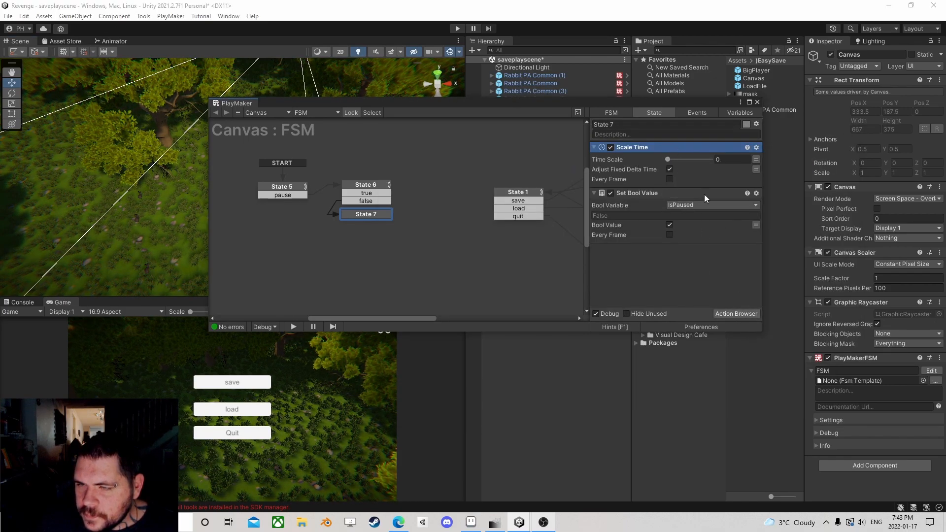
Add an Activate Game Object action for the Menu object to State 7, with Activate on and Recursive off
left_click_drag(685, 103, 365, 65)
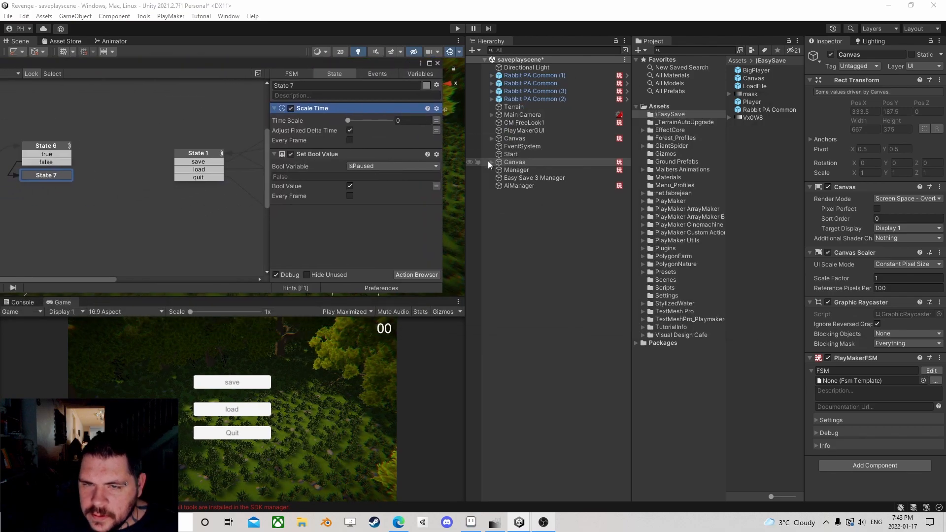
left_click_drag(526, 168, 364, 229)
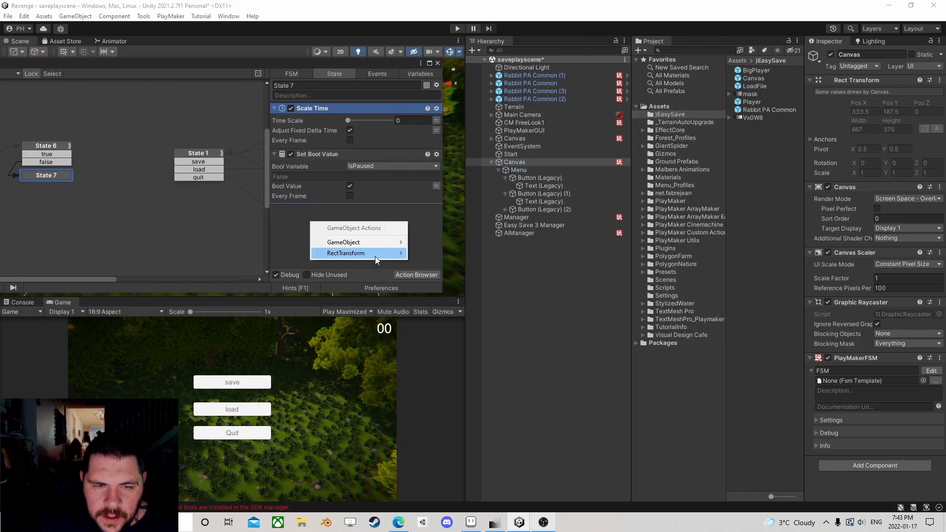
mouse_move(363, 244)
left_click(436, 240)
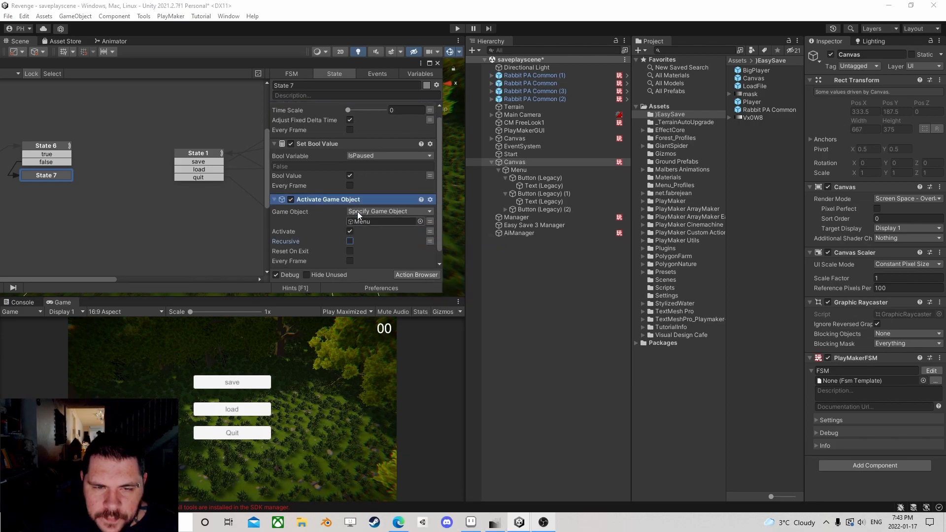
left_click_drag(335, 66, 549, 87)
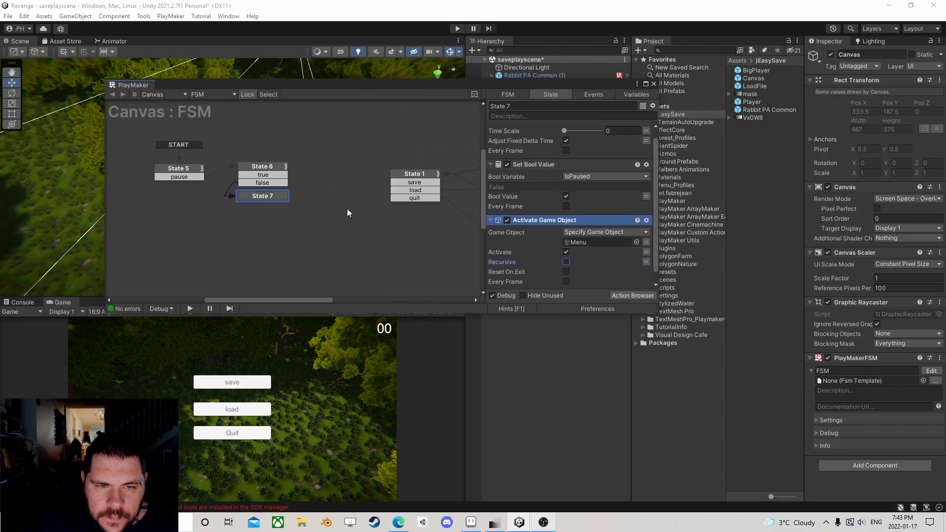
Give State 7 a FINISHED transition linked to State 5 and move State 7 slightly lower
left_click(269, 198, "ctrl")
left_click_drag(262, 204, 192, 170)
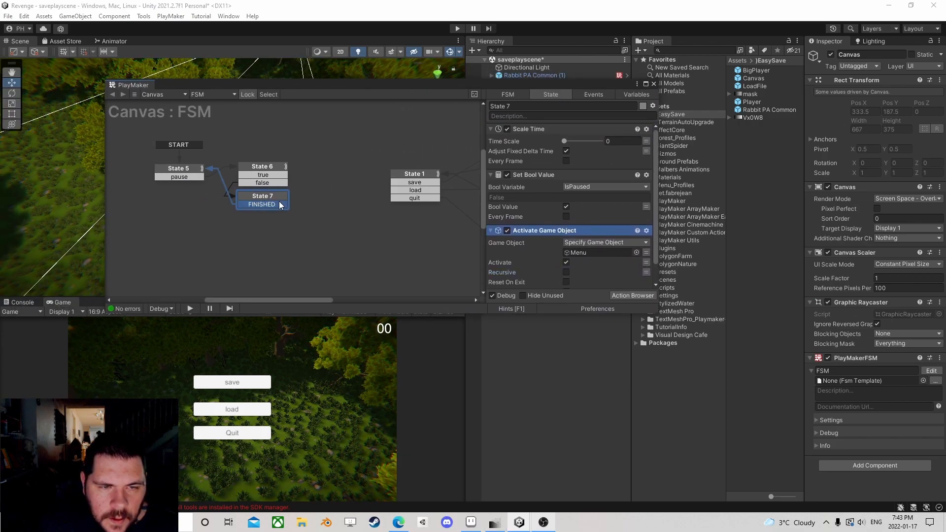
left_click_drag(260, 194, 263, 211)
Transfer State 5's Get Key Down action for Space to State 1 and add a pause transition to State 1
left_click(416, 175)
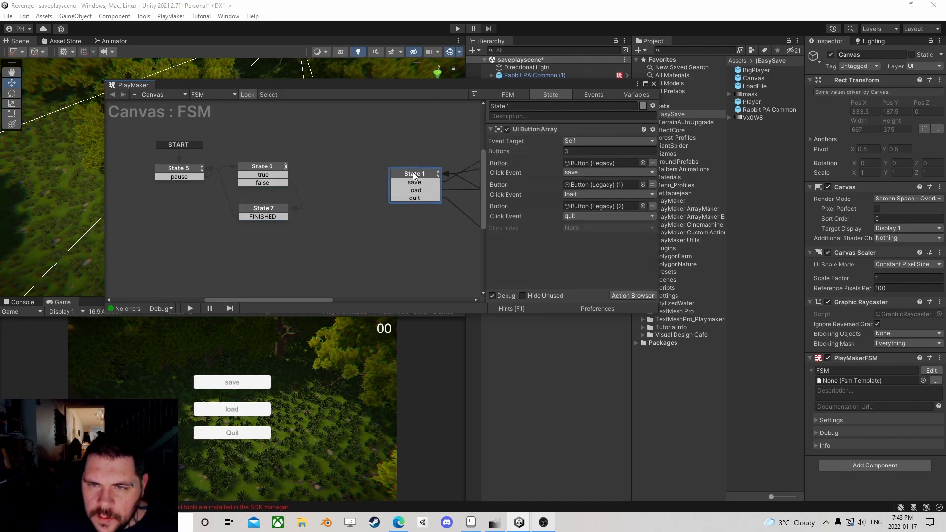
left_click(270, 174)
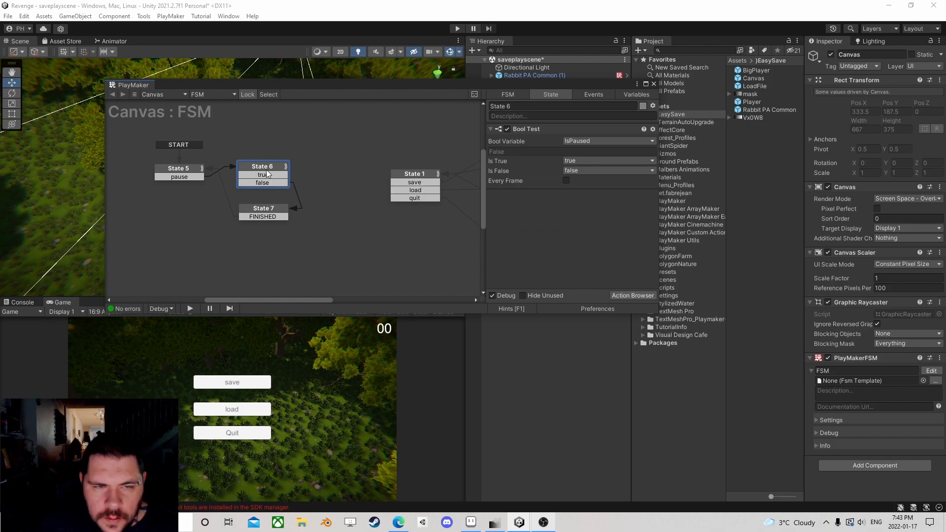
left_click(187, 174)
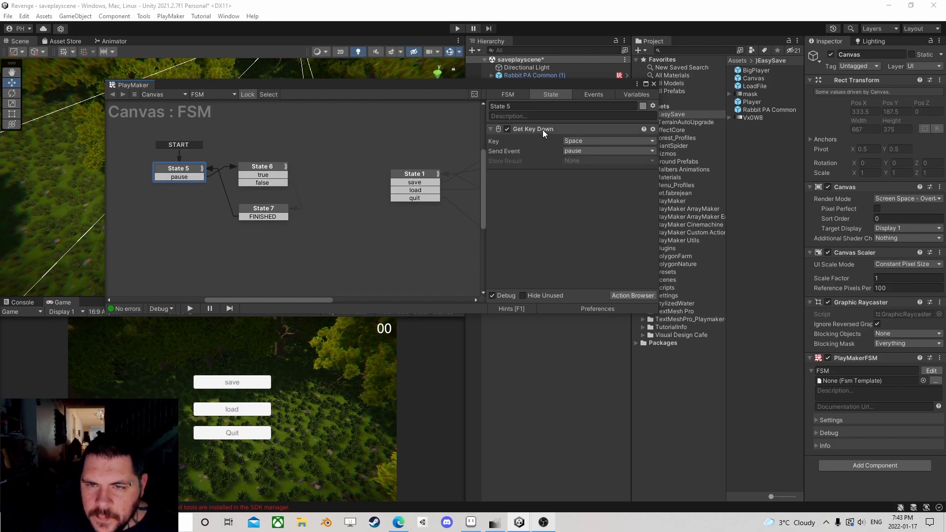
left_click_drag(542, 129, 427, 178)
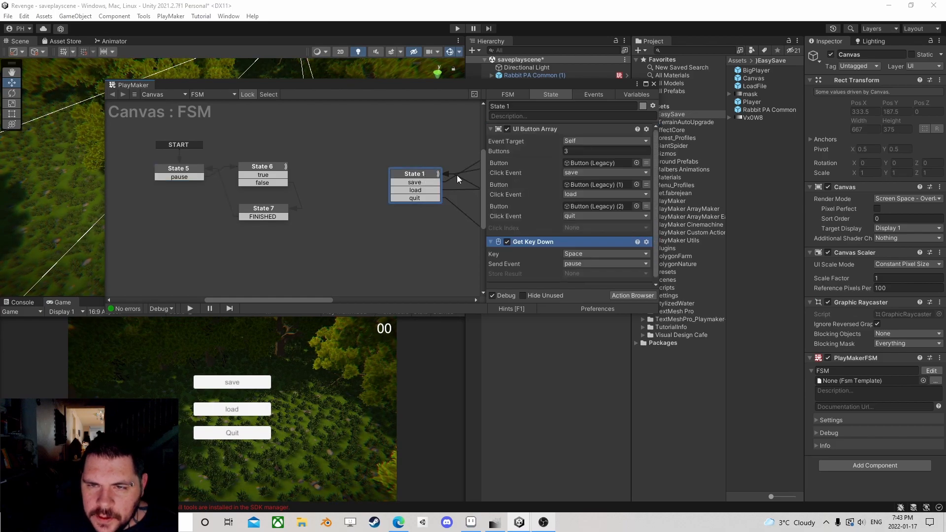
right_click(417, 170)
mouse_move(433, 180)
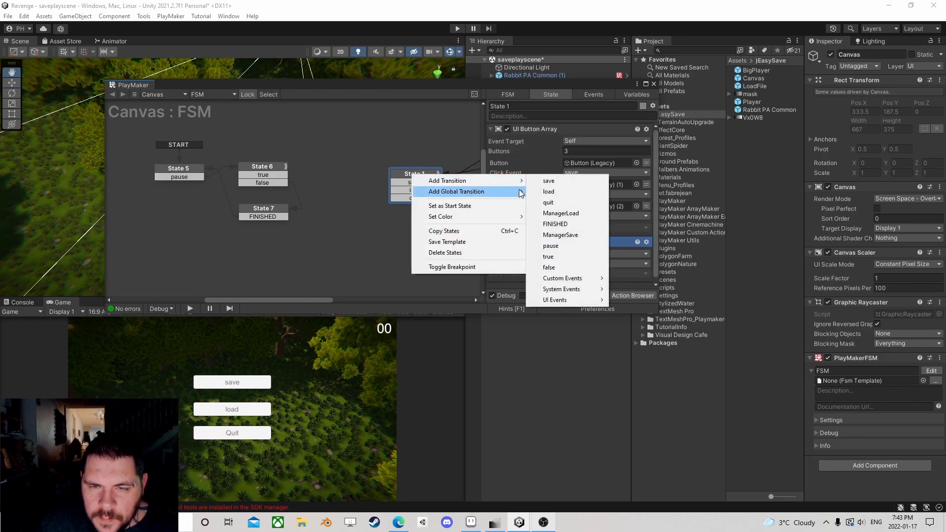
left_click(562, 247)
Make State 1 the start state and delete State 5
left_click(185, 173)
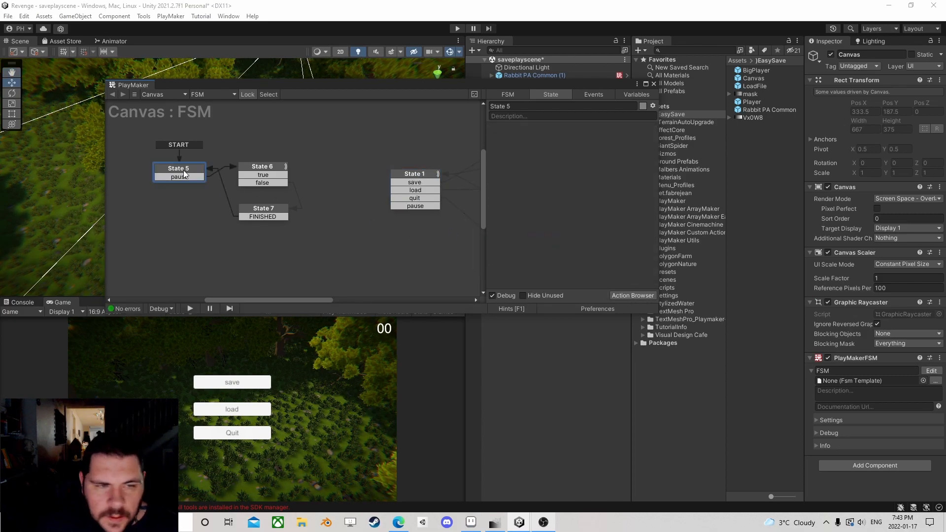
right_click(420, 174)
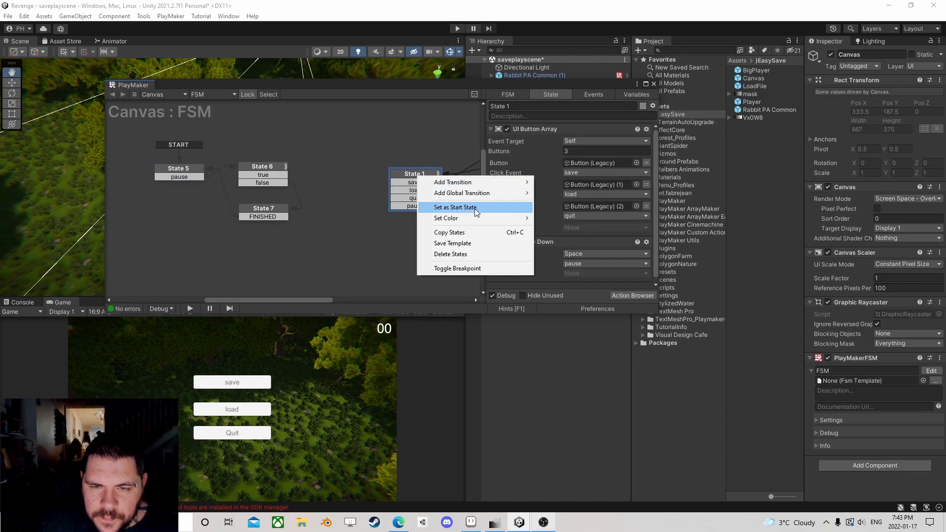
left_click(471, 208)
left_click(200, 178)
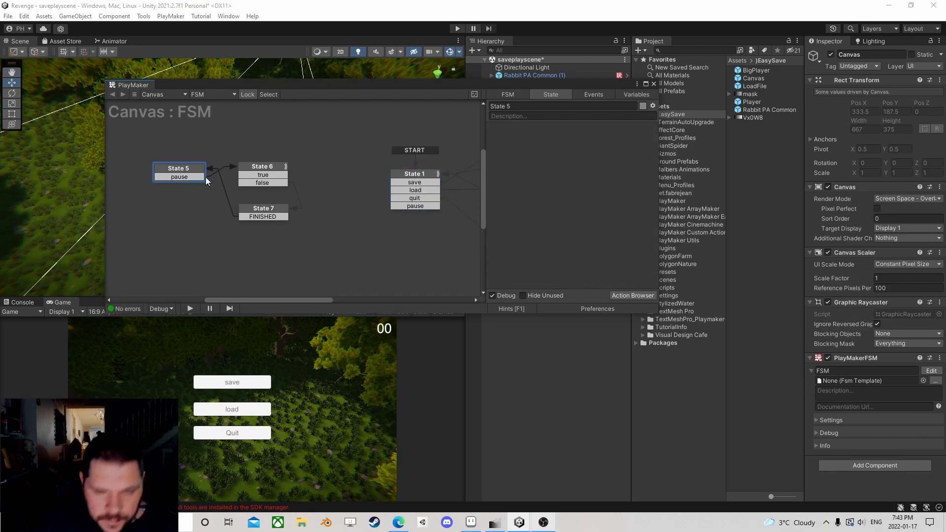
key("Delete")
Move State 6 and State 7 together closer to State 1
middle_click_drag(336, 209, 245, 201)
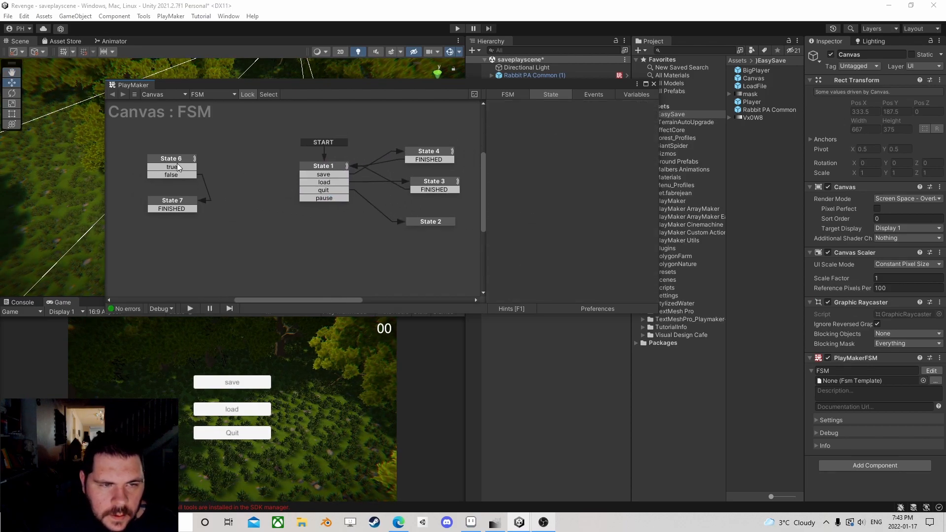
left_click_drag(125, 147, 212, 221)
left_click_drag(171, 159, 239, 166)
Link State 1's pause transition to State 6 and State 7's FINISHED transition to State 1
left_click(302, 168)
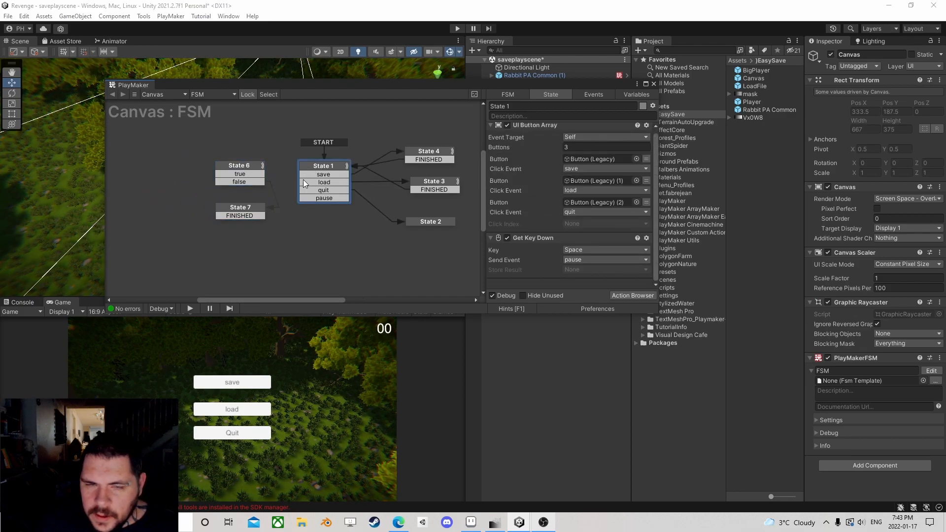
left_click_drag(316, 199, 249, 170)
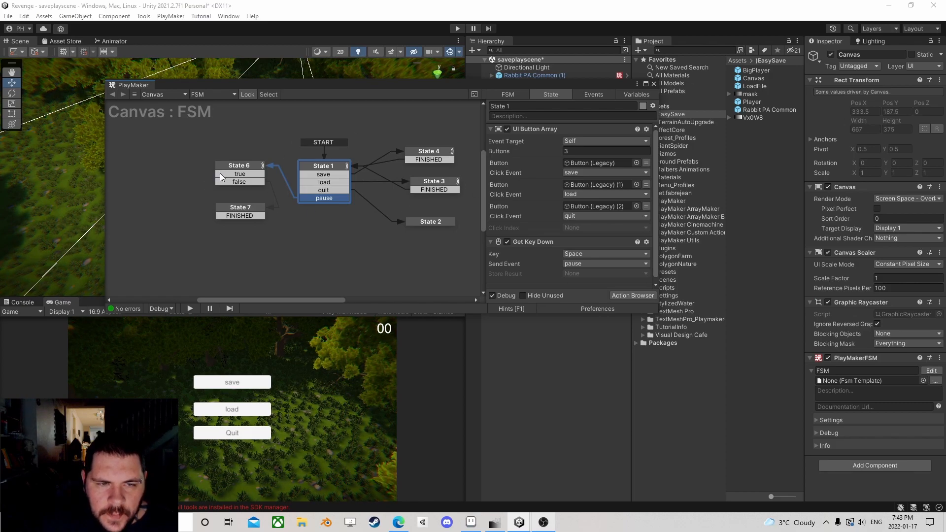
left_click(238, 217)
left_click_drag(238, 217, 339, 206)
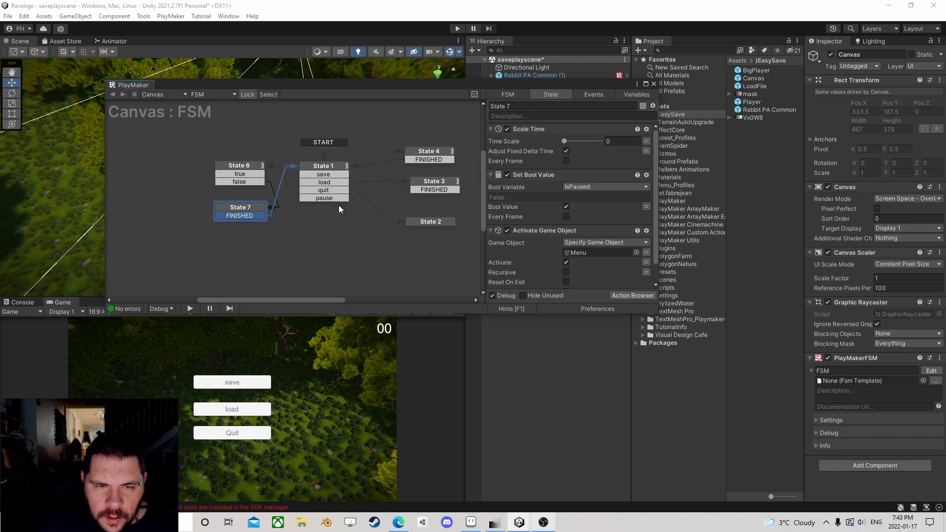
Duplicate State 7 as State 8, linking State 6's true transition to it and its FINISHED transition to State 1
left_click(242, 166)
left_click_drag(240, 173, 171, 172)
right_click(241, 208)
left_click(155, 175)
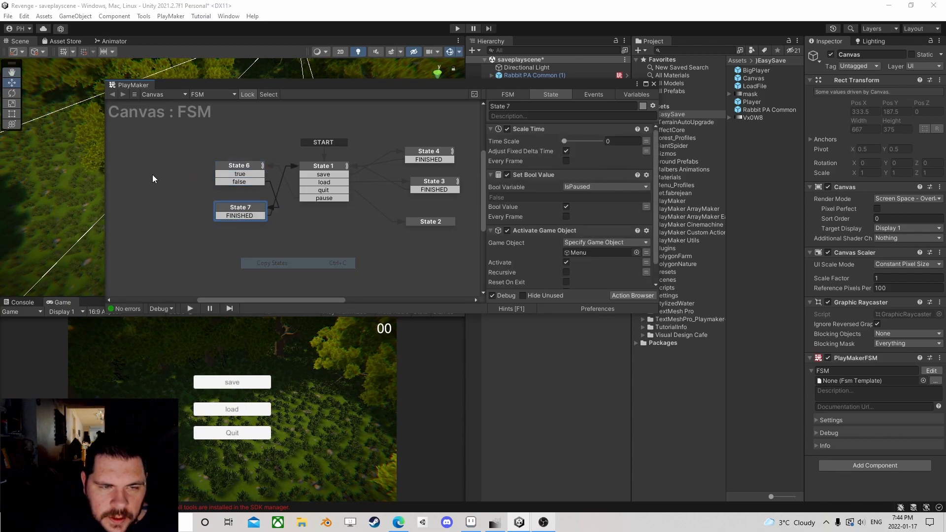
right_click(136, 160)
left_click(153, 164)
left_click_drag(312, 173, 235, 166)
left_click_drag(242, 171, 391, 169)
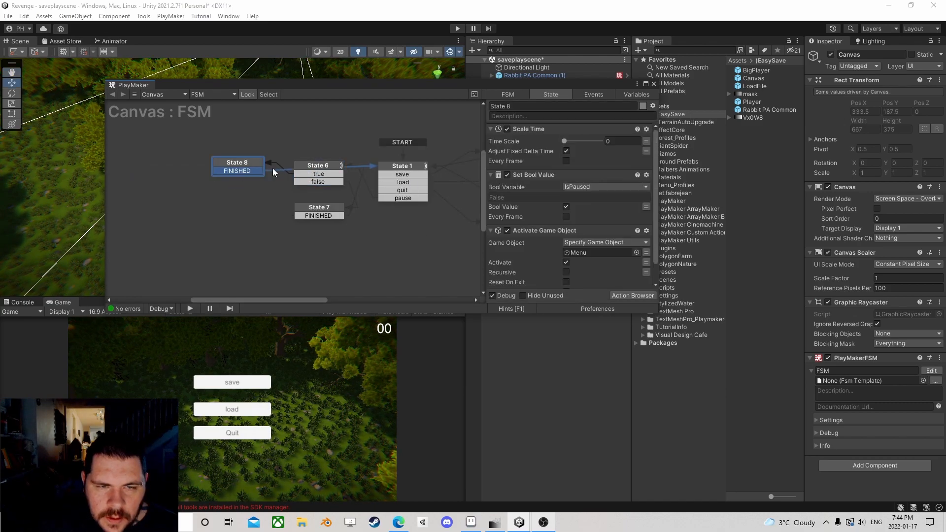
In State 8, set Time Scale to 1, turn off Bool Value and Activate, and place the state above State 6
left_click(237, 163)
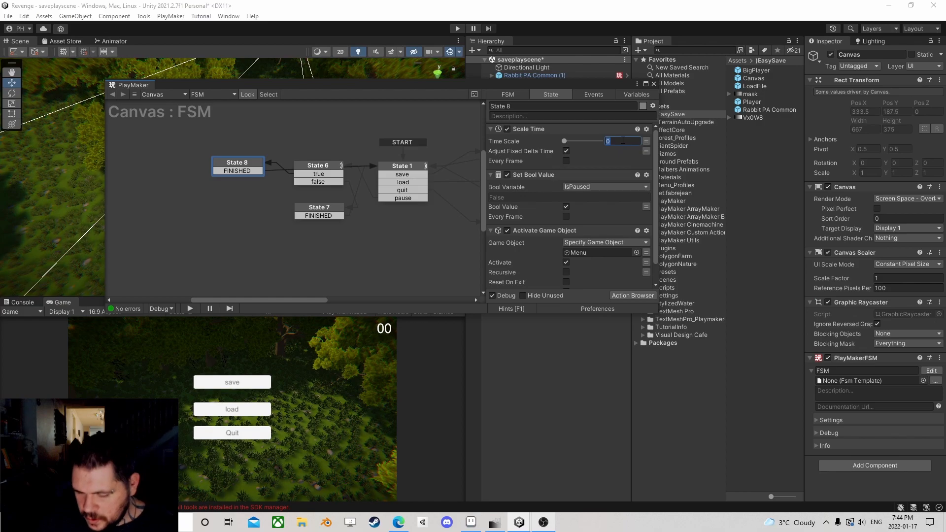
left_click(566, 207)
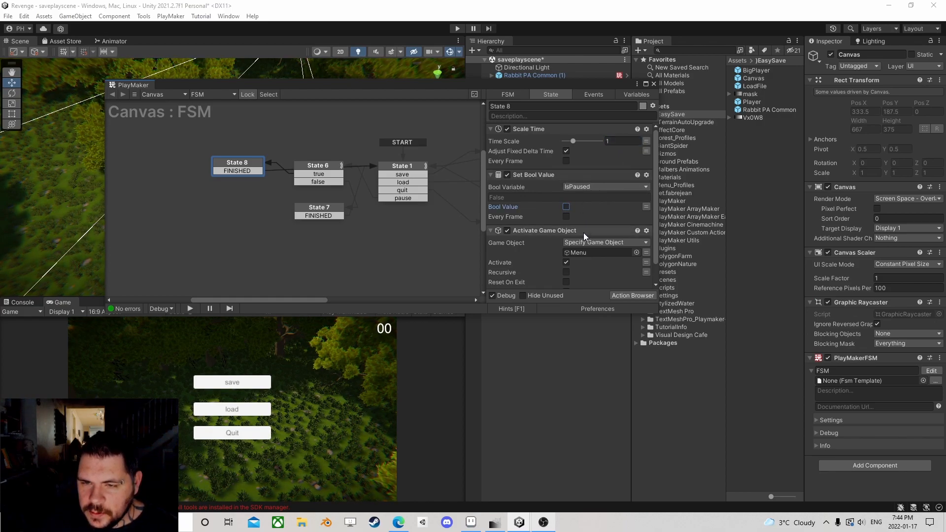
left_click(566, 262)
scroll(599, 264, "down", 2)
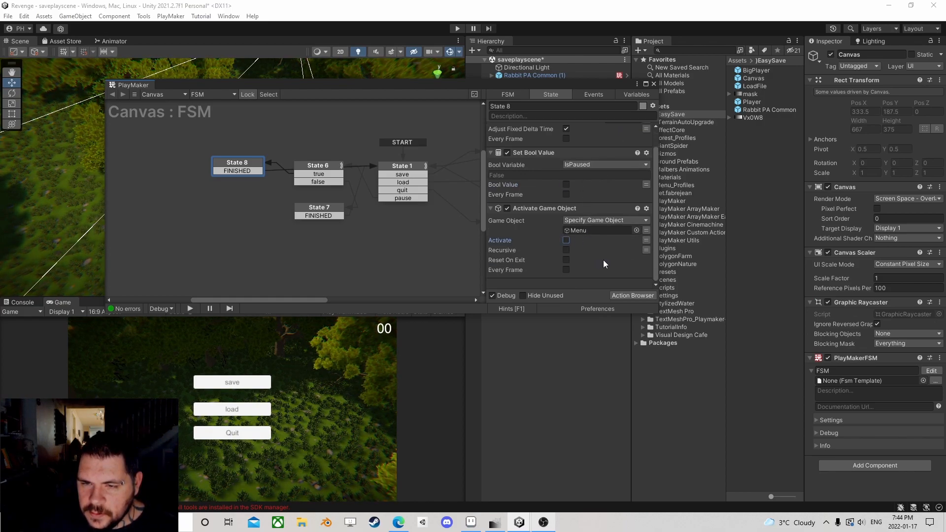
scroll(603, 261, "up", 2)
left_click_drag(246, 165, 326, 134)
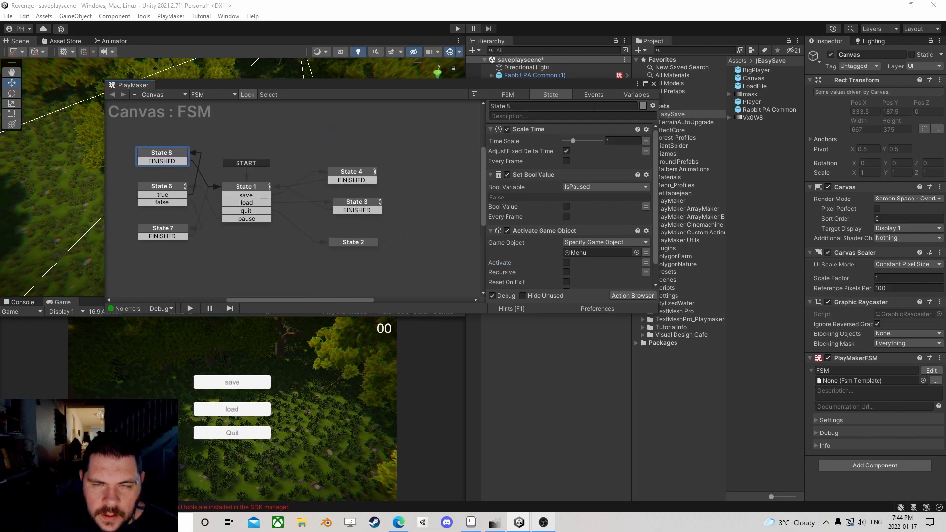
Close the FSM editor, deactivate the Canvas object and save the scene
left_click(654, 84)
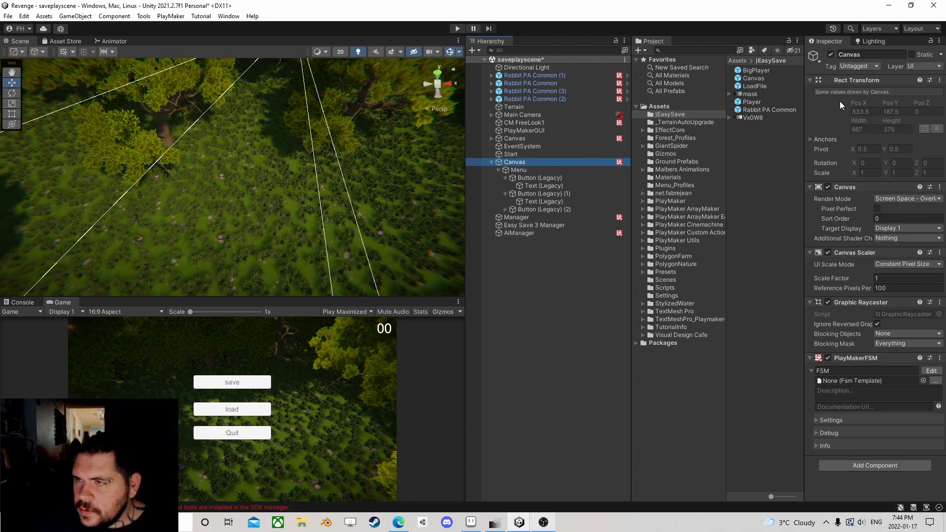
left_click(831, 54)
left_click(7, 16)
left_click(14, 63)
Open the Menu scene from the project's Assets folder
left_click(8, 15)
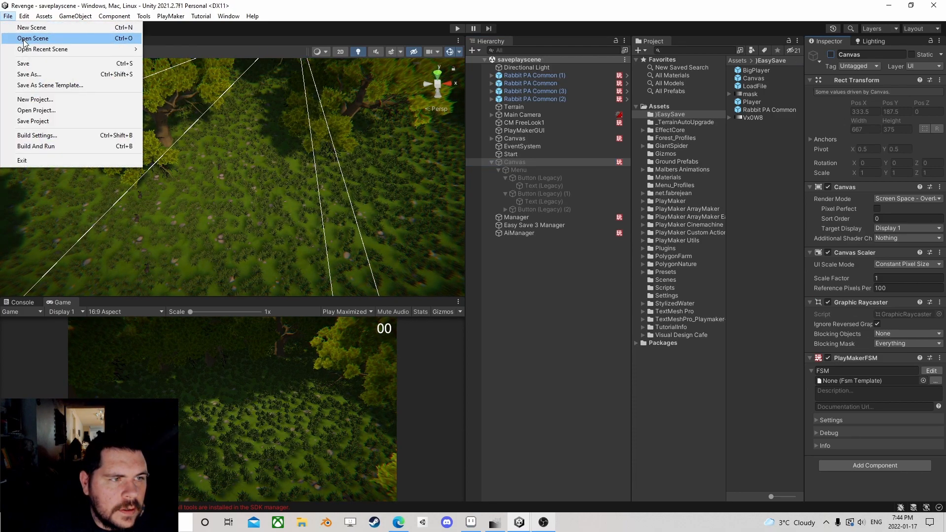
left_click(23, 40)
scroll(162, 200, "down", 5)
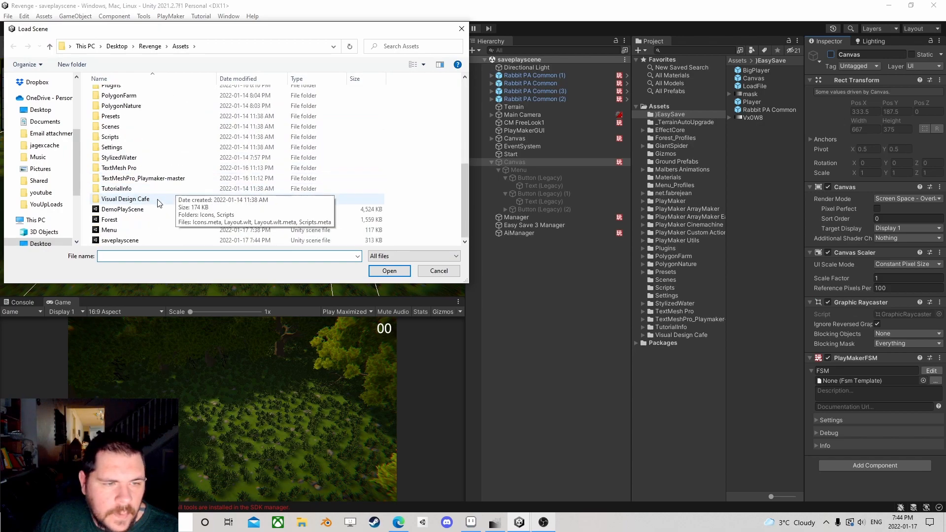
left_click(110, 230)
left_click(395, 269)
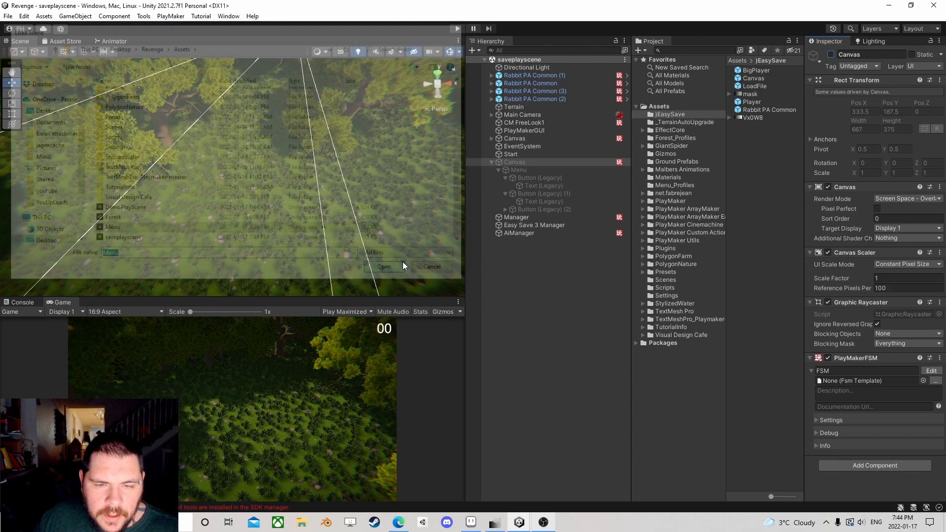
Run the Menu scene and start a new game with the save name Brokn3
left_click(457, 28)
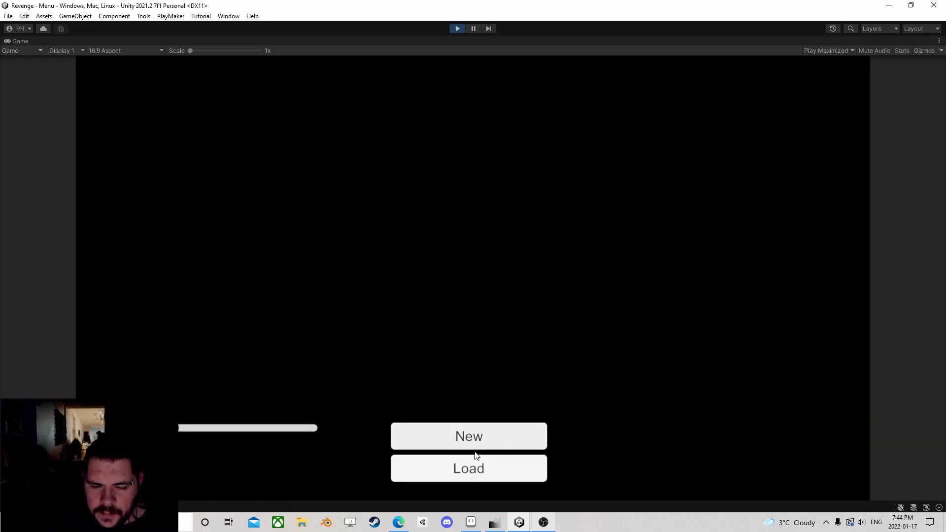
left_click(474, 442)
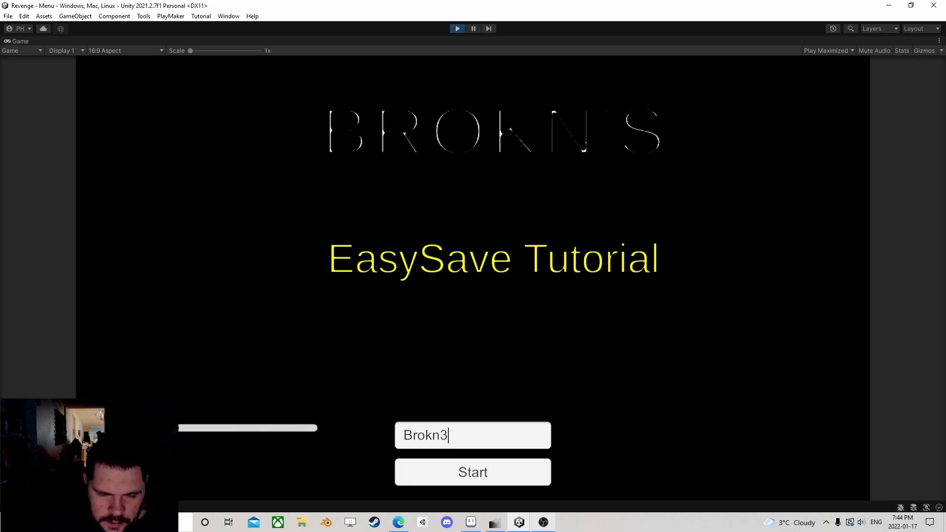
left_click(471, 474)
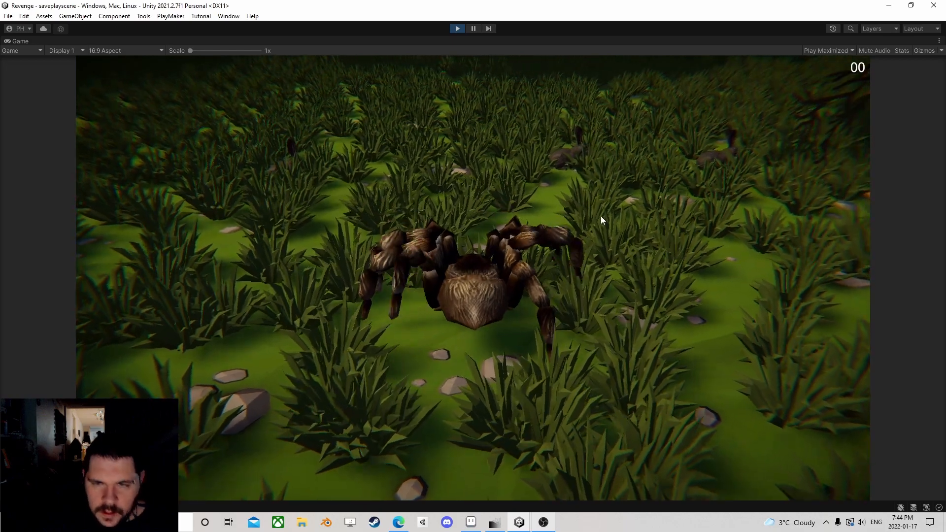
Playtest the new game by walking the spider through the grass and attacking a rabbit
key("w")
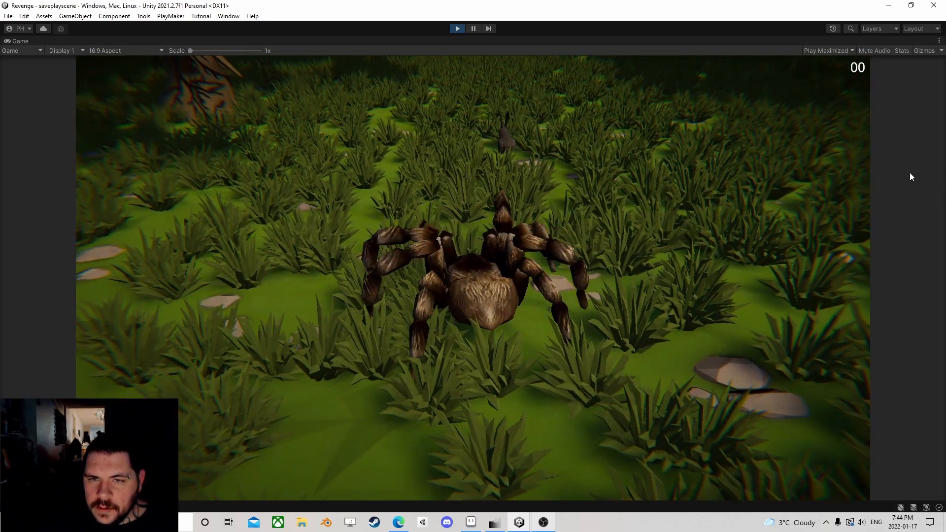
key("w")
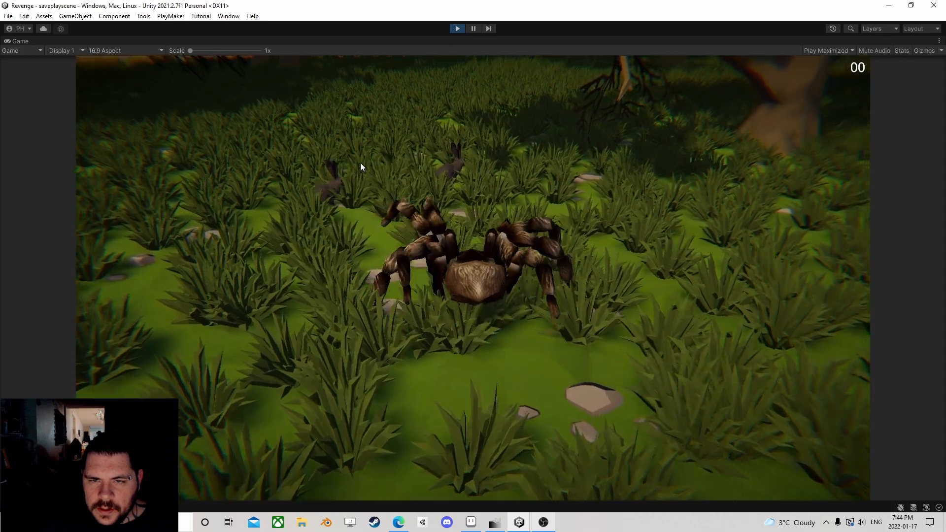
key("w")
left_click(291, 177)
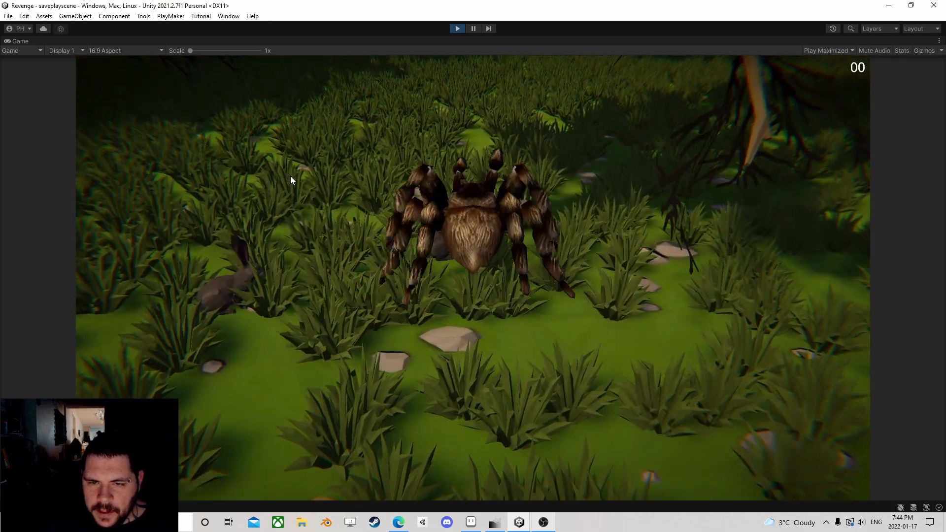
key("w")
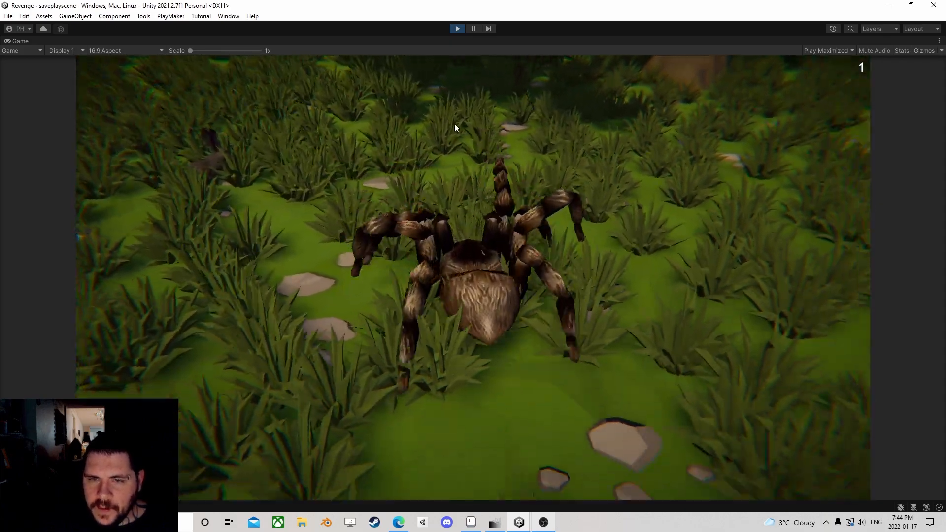
key("w")
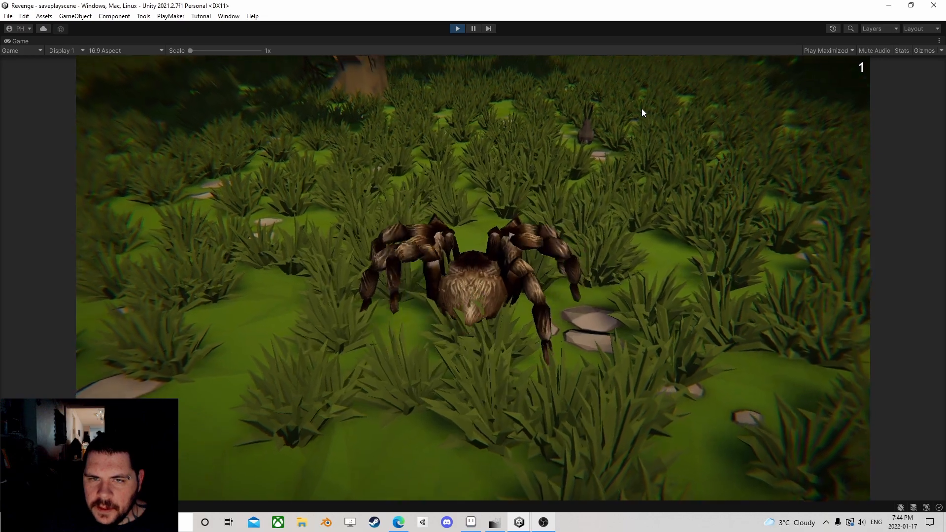
key("w")
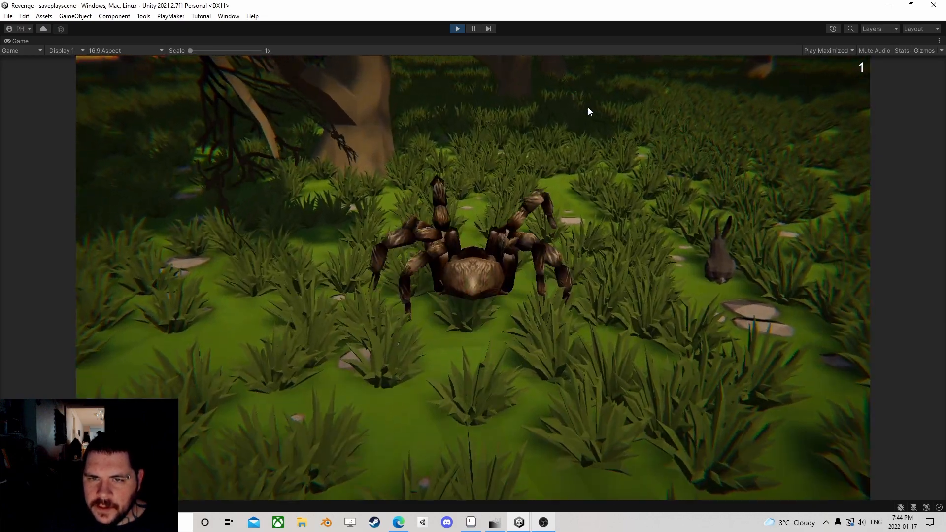
key("w")
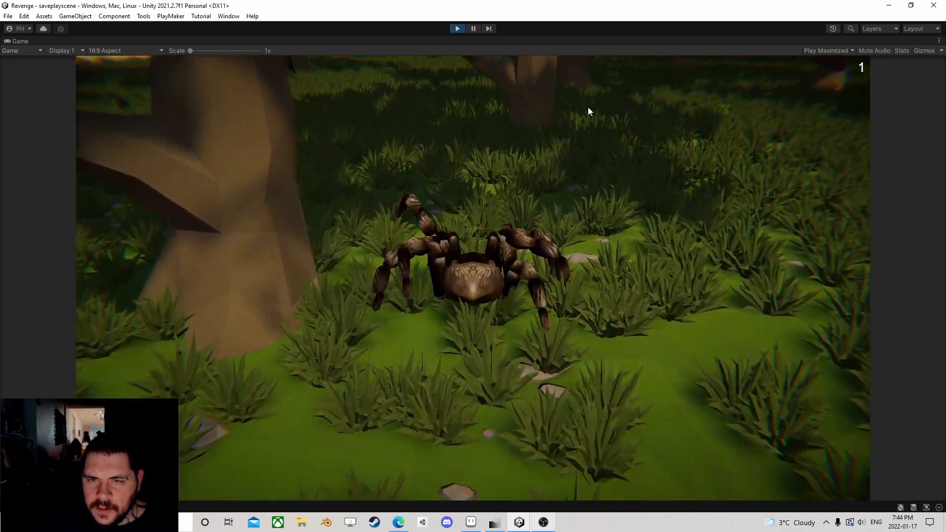
key("w")
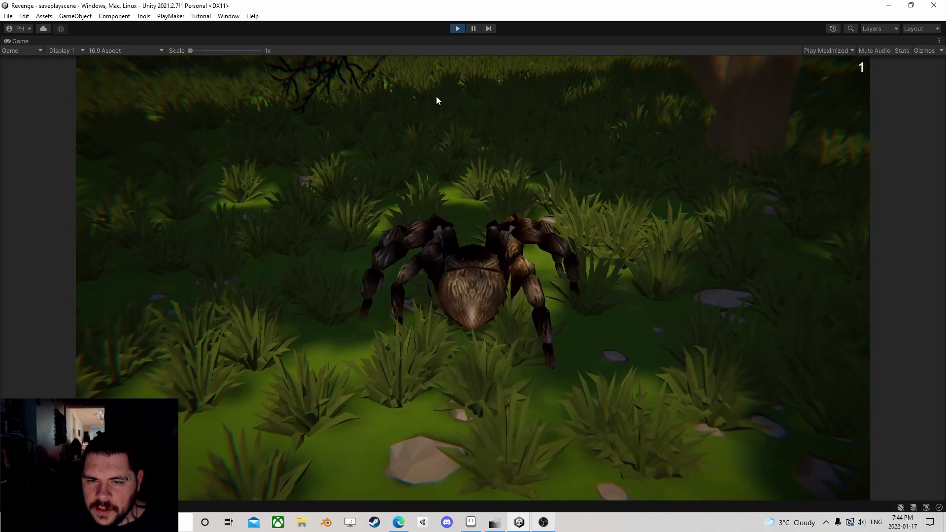
Pause play mode, check the inactive Canvas object's FSM, and activate that Canvas for the running test
left_click(473, 28)
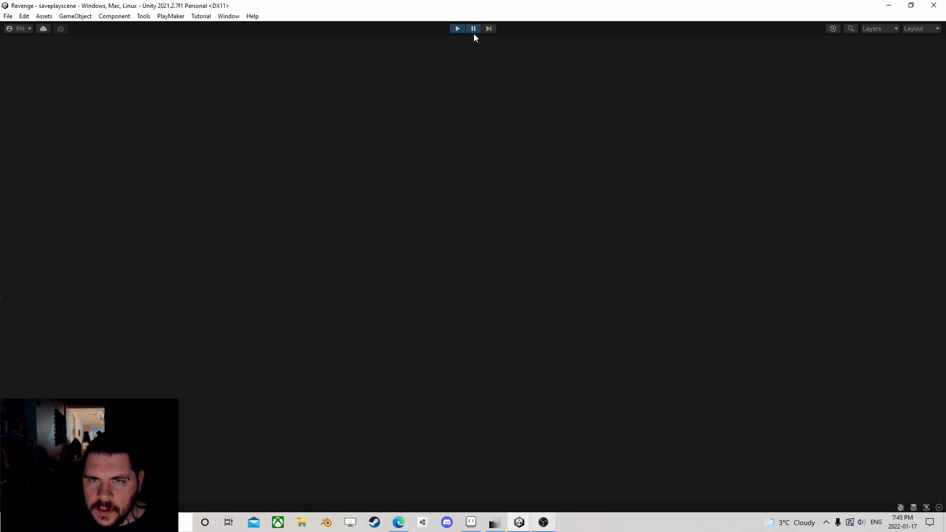
left_click(485, 59)
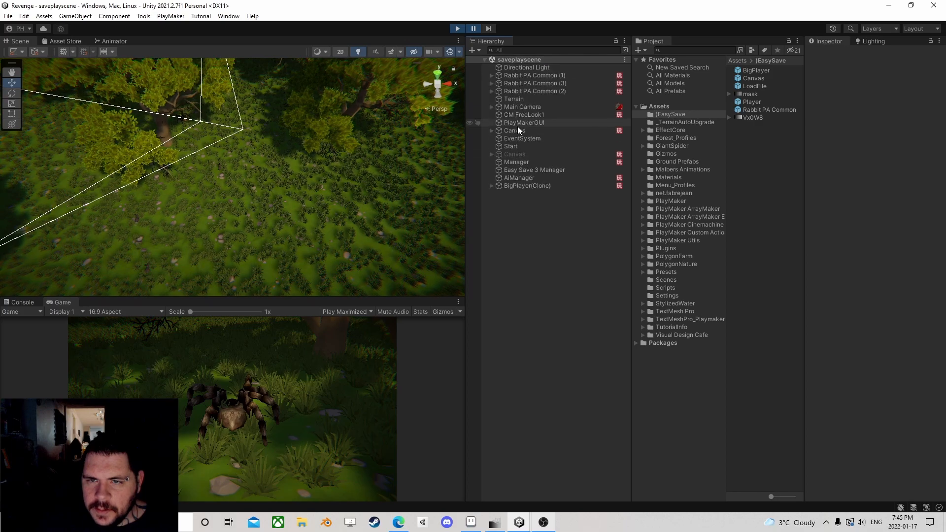
left_click(517, 155)
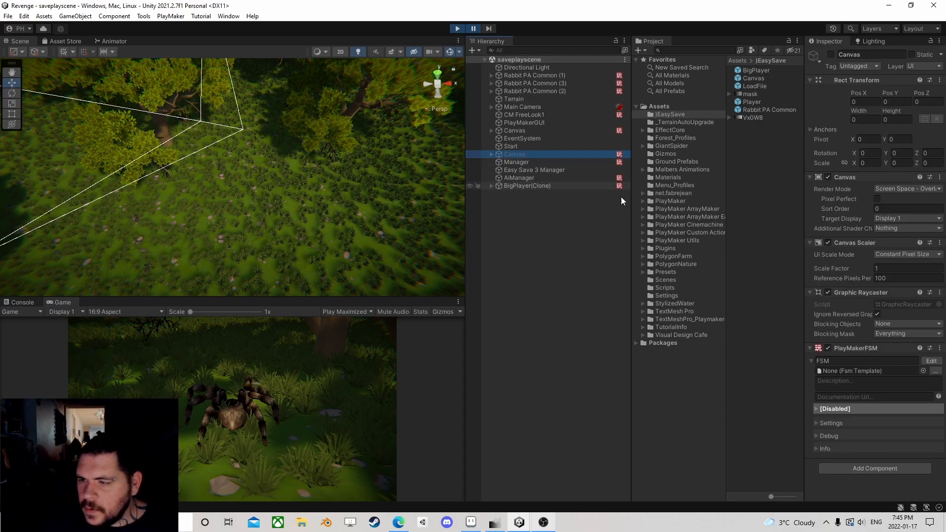
left_click(931, 361)
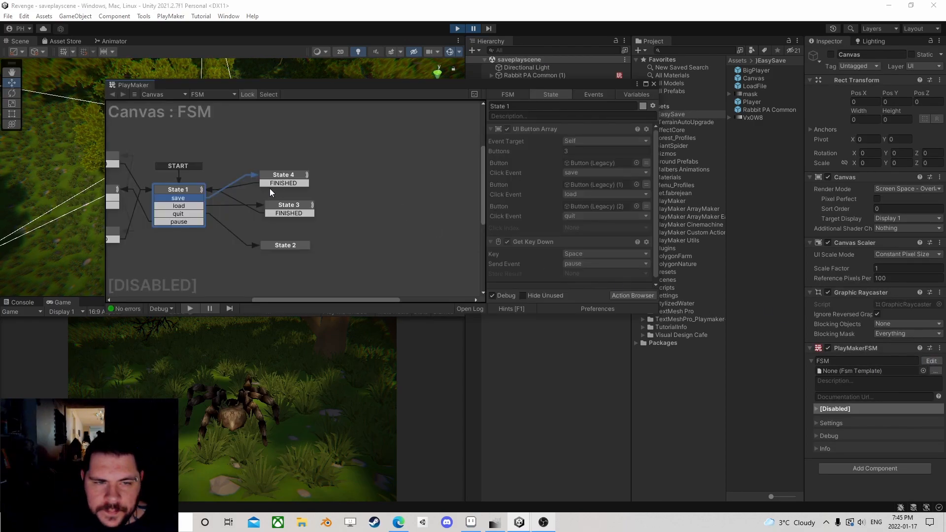
left_click(654, 84)
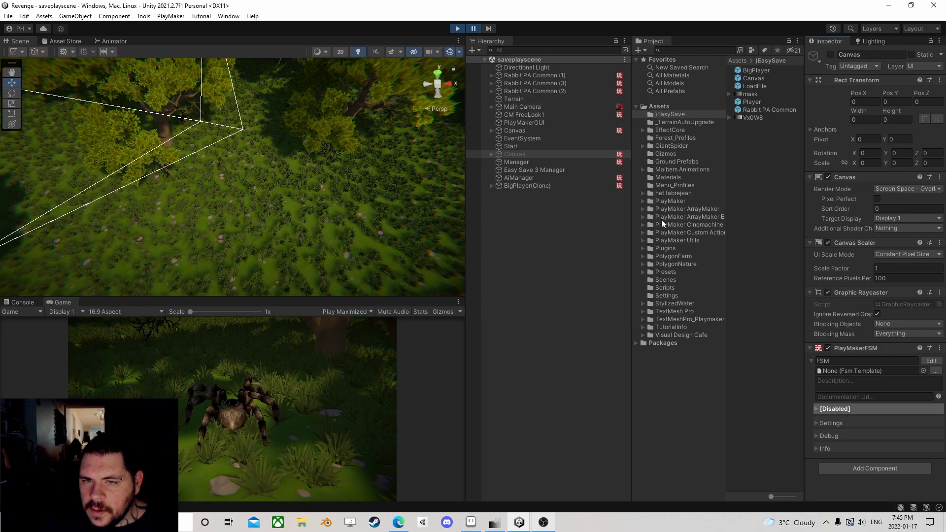
left_click(831, 55)
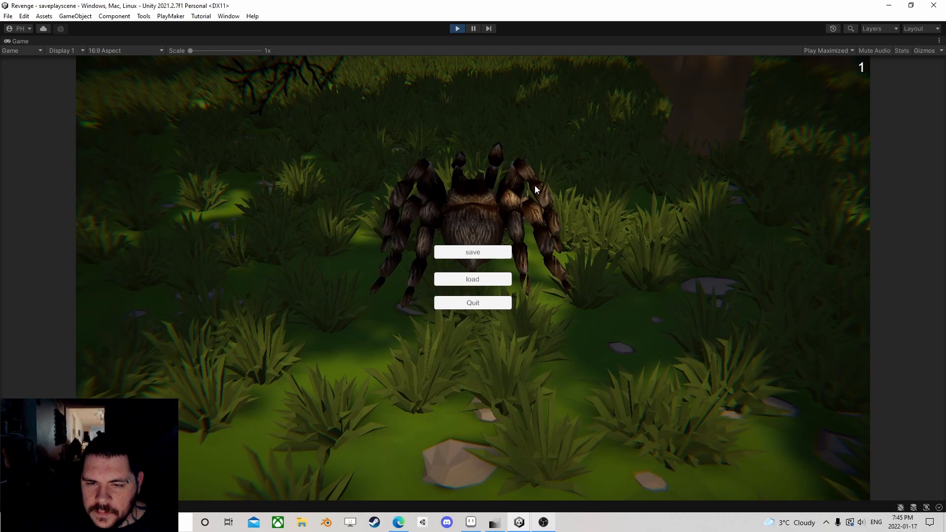
Toggle the in-game pause menu, save the game from it, and close the menu
key("Escape")
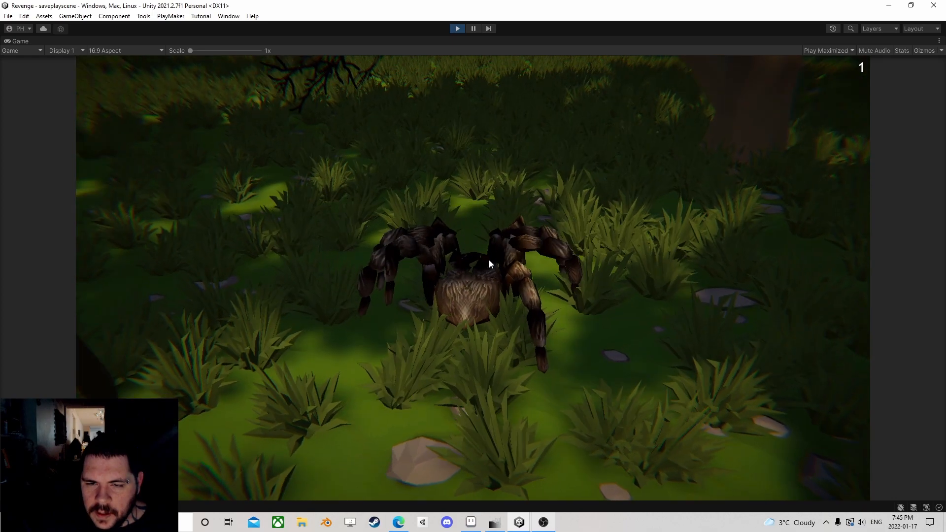
key("Escape")
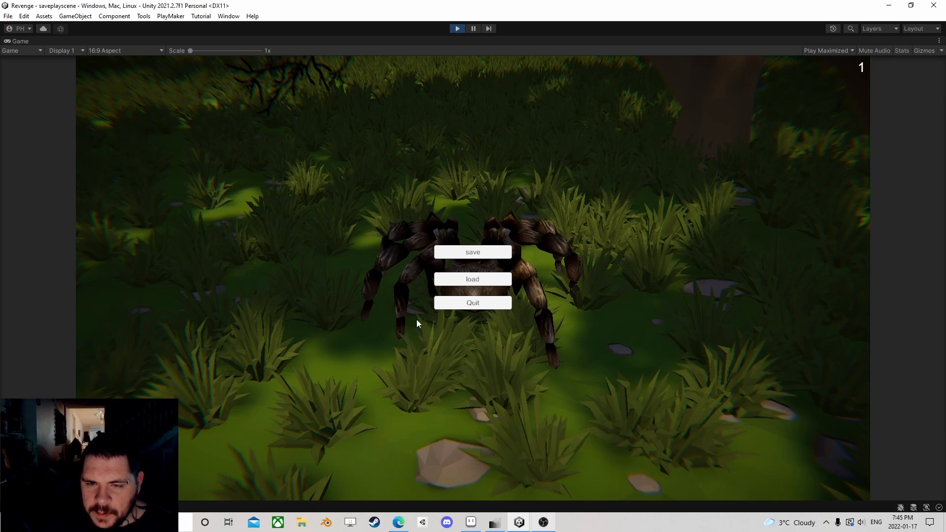
left_click(475, 254)
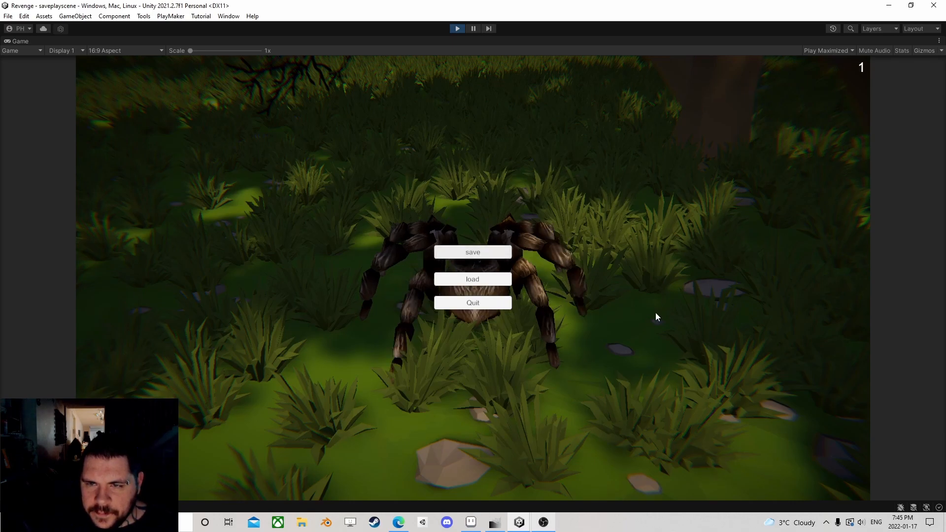
key("Escape")
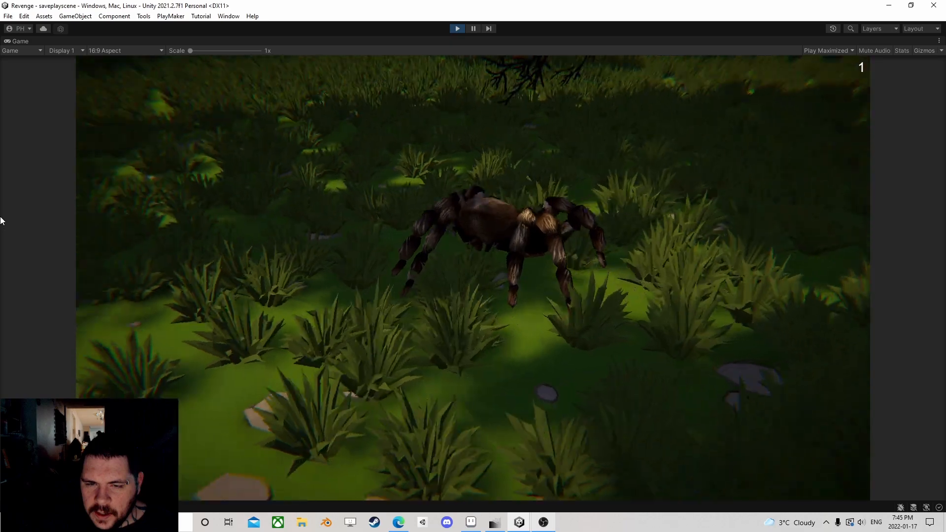
Walk the spider away from the saved spot and test opening and closing the pause menu there
key("w")
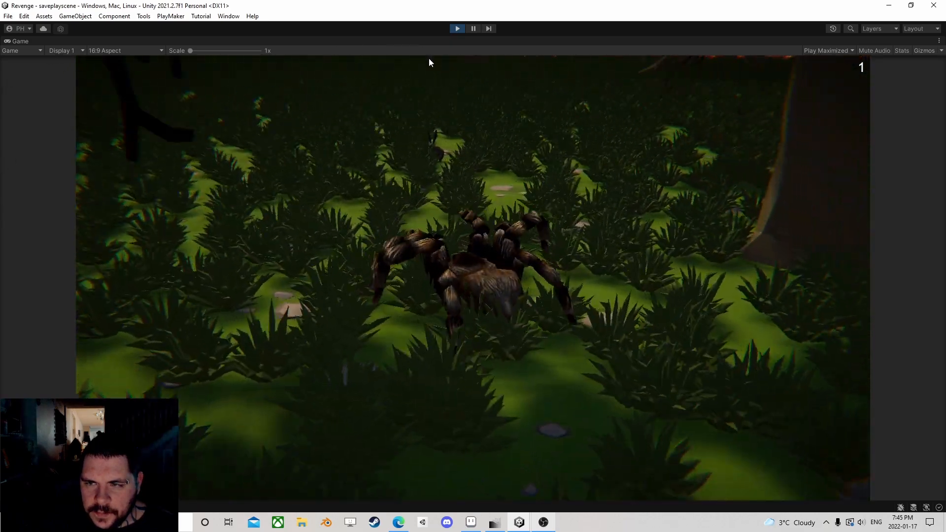
key("w")
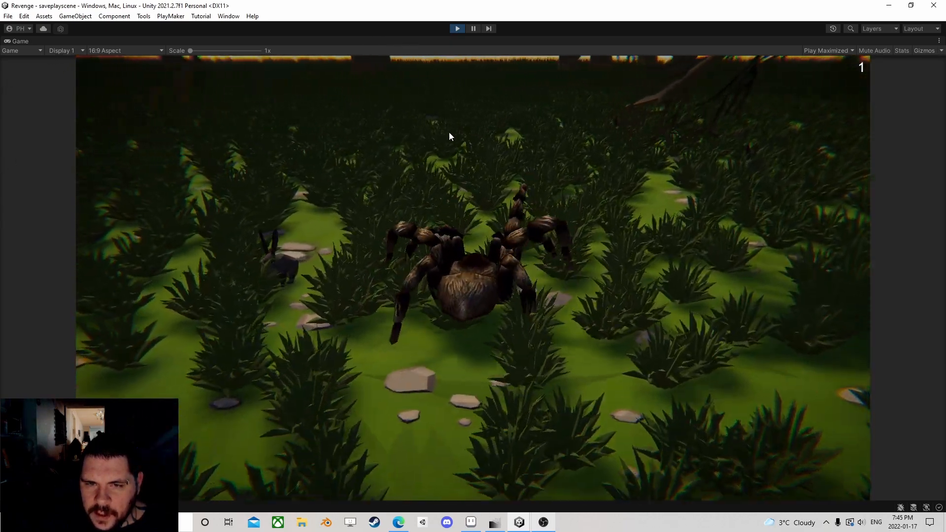
key("Escape")
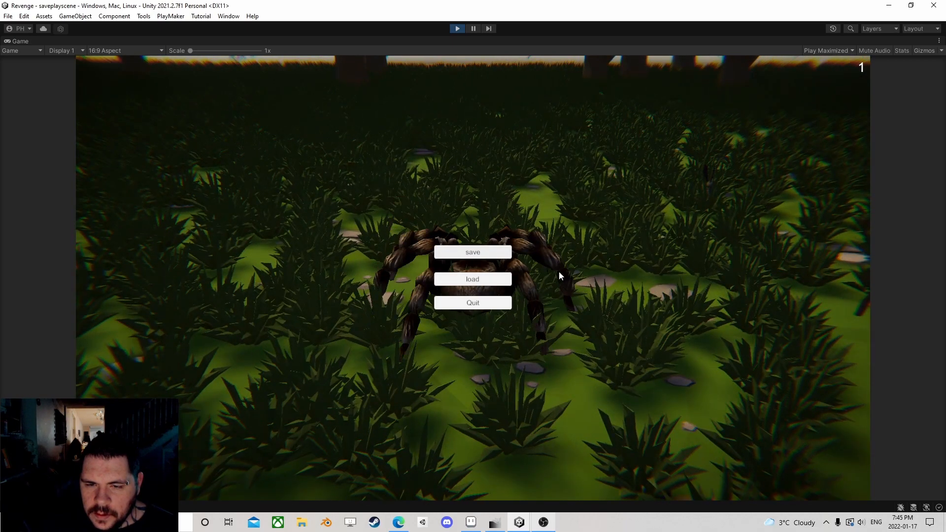
key("Escape")
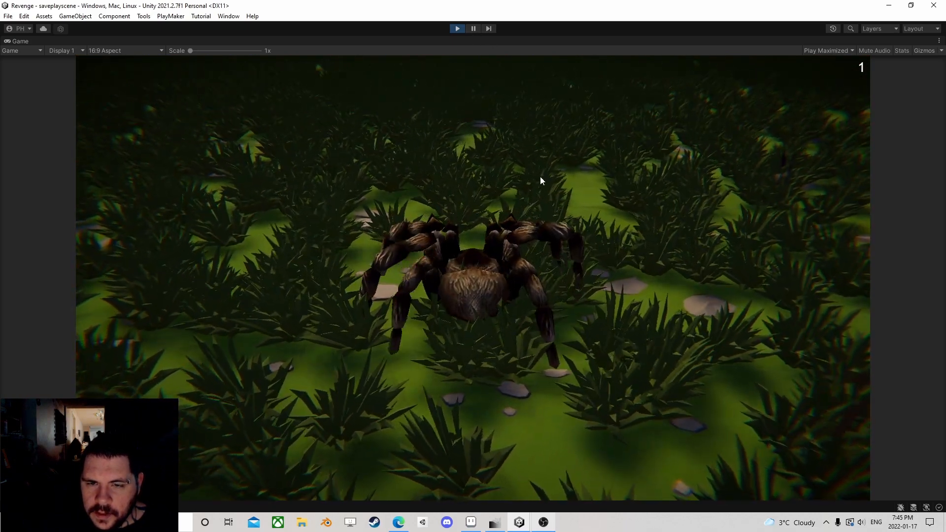
Chase and attack another rabbit with the spider to raise the score after saving
key("w")
key("w")
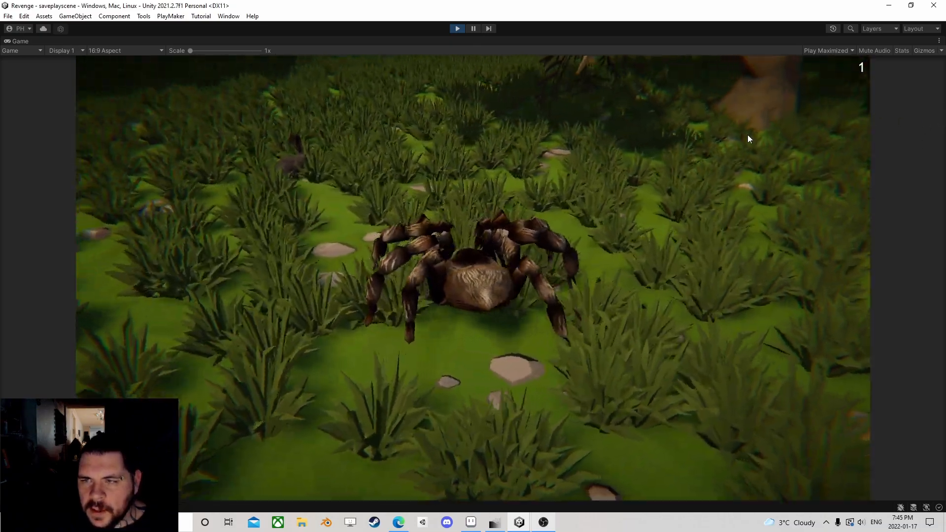
key("w")
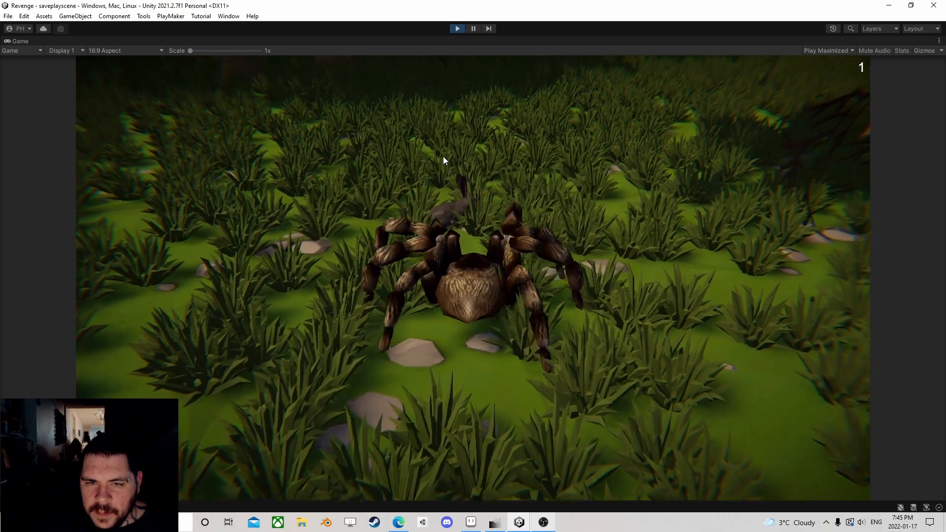
key("w")
left_click(440, 157)
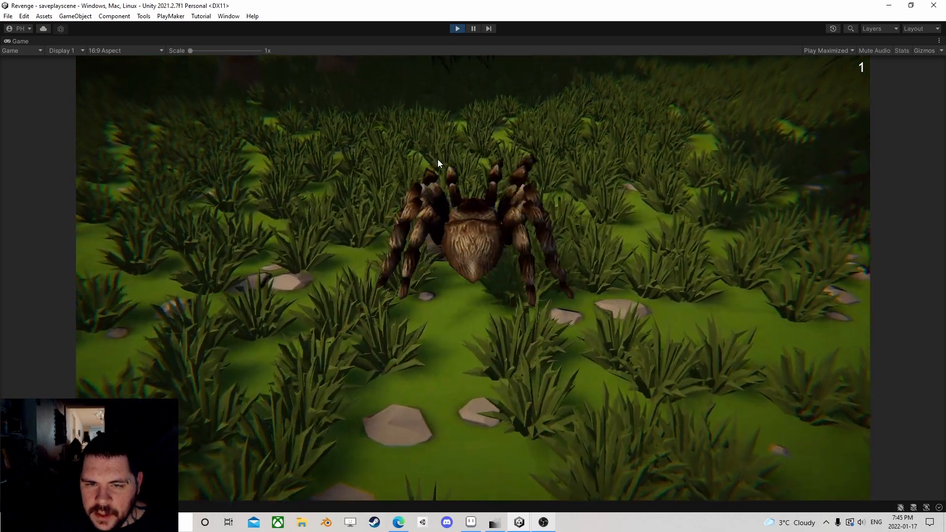
key("s")
key("w")
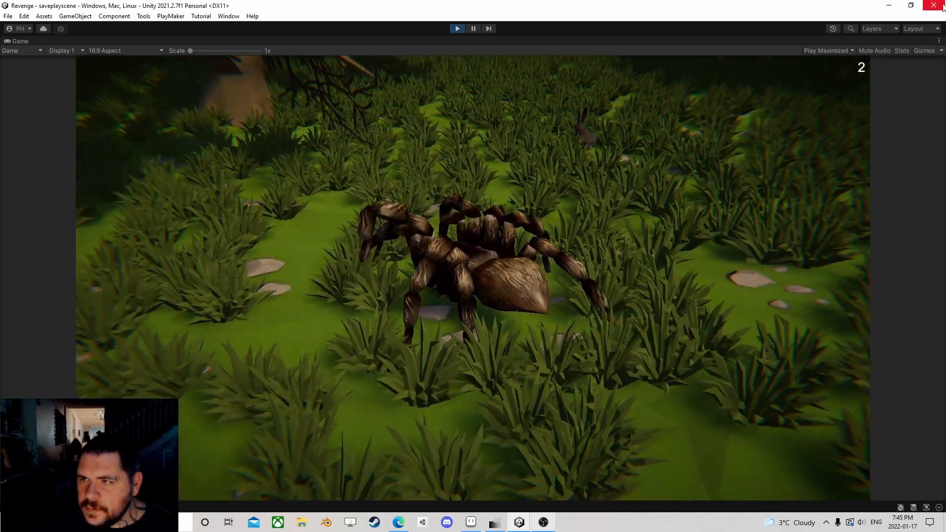
Try to load the saved game from the pause menu, and close the menu
key("Escape")
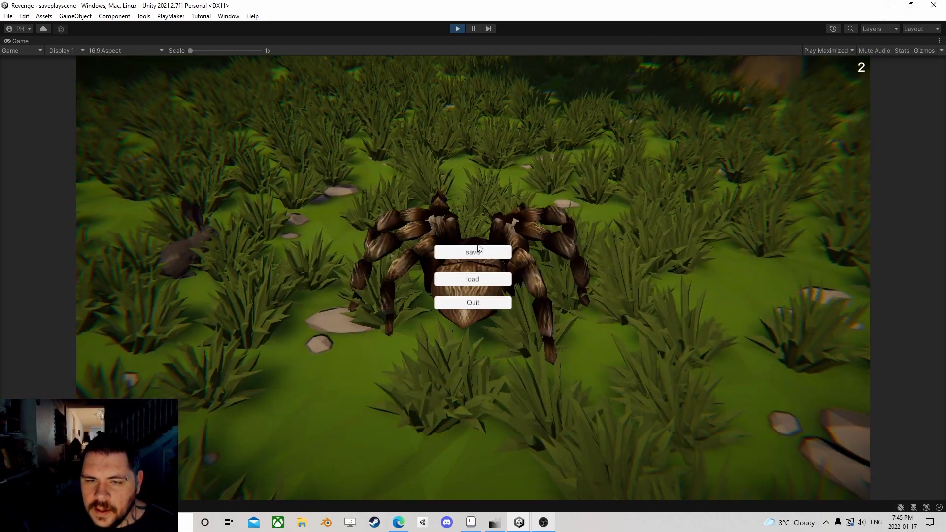
left_click(474, 278)
left_click(475, 277)
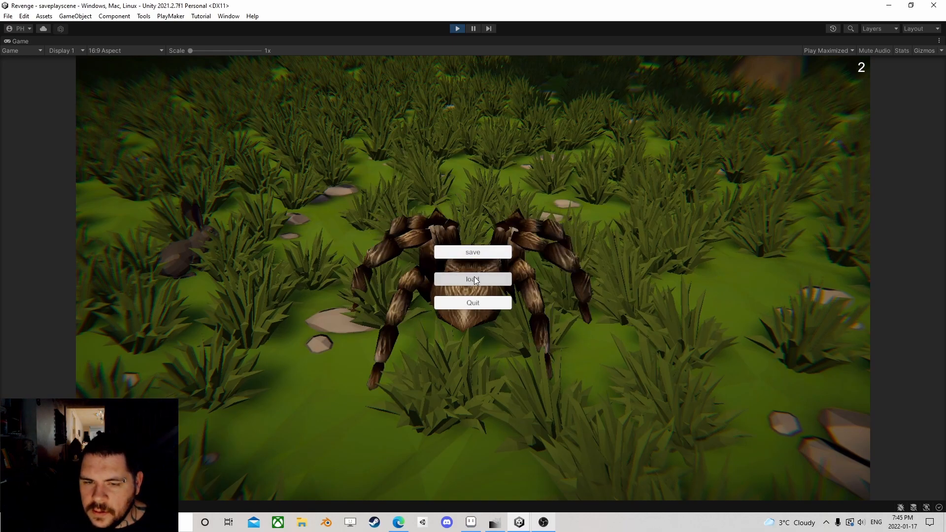
key("Escape")
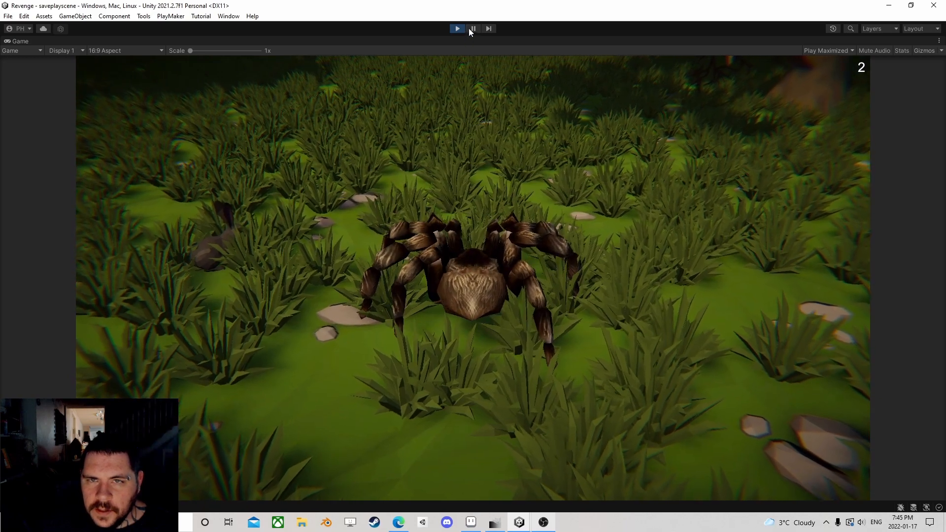
Pause play mode and open the Manager object's FSM to examine its active state and Save and Load events
left_click(472, 29)
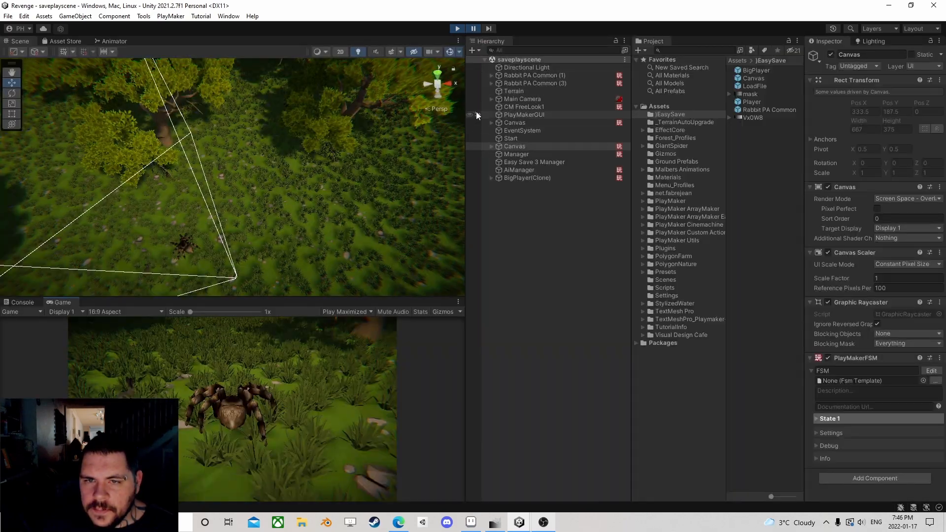
left_click(931, 139)
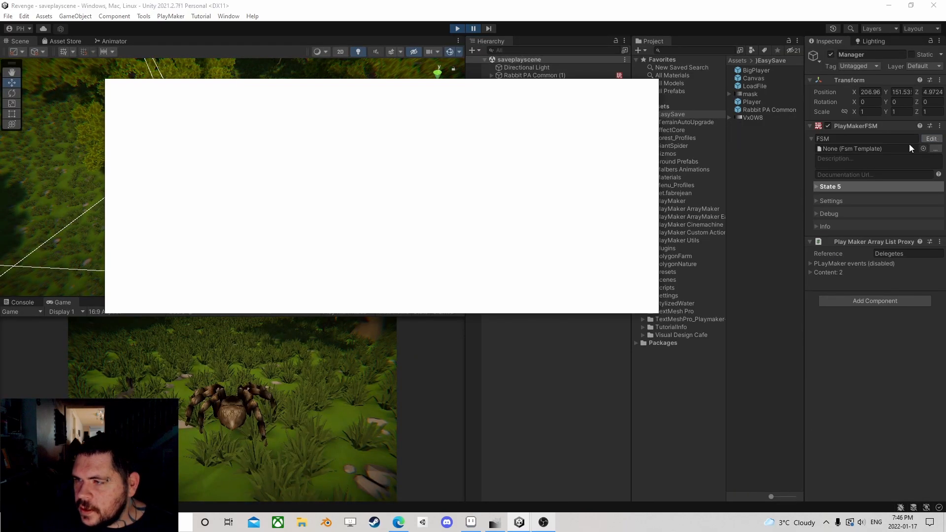
scroll(393, 217, "down", 2)
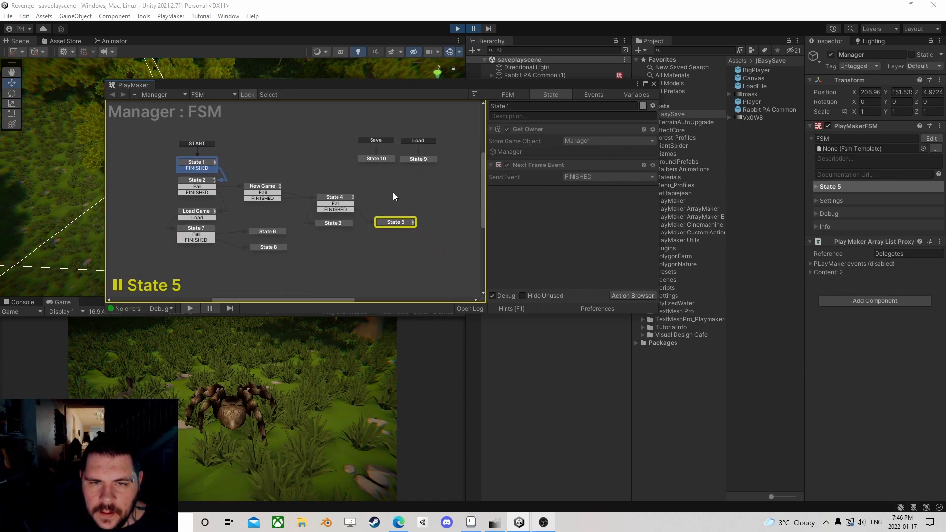
Compare the states behind the Manager FSM's Save and Load global transitions, checking whether either contains actions, and close the FSM editor
left_click(423, 161)
left_click(382, 158)
left_click(409, 155)
left_click(372, 158)
left_click(407, 158)
left_click(377, 156)
left_click(416, 158)
left_click(374, 159)
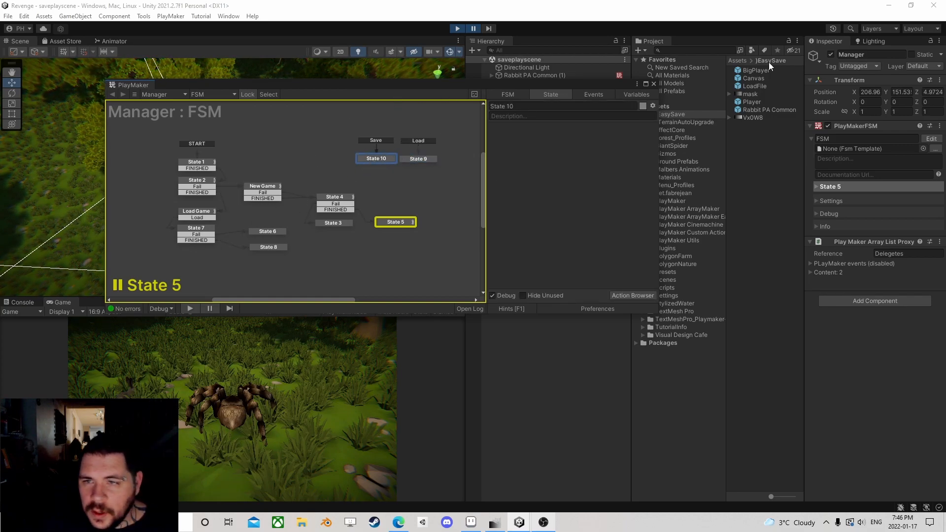
left_click(653, 84)
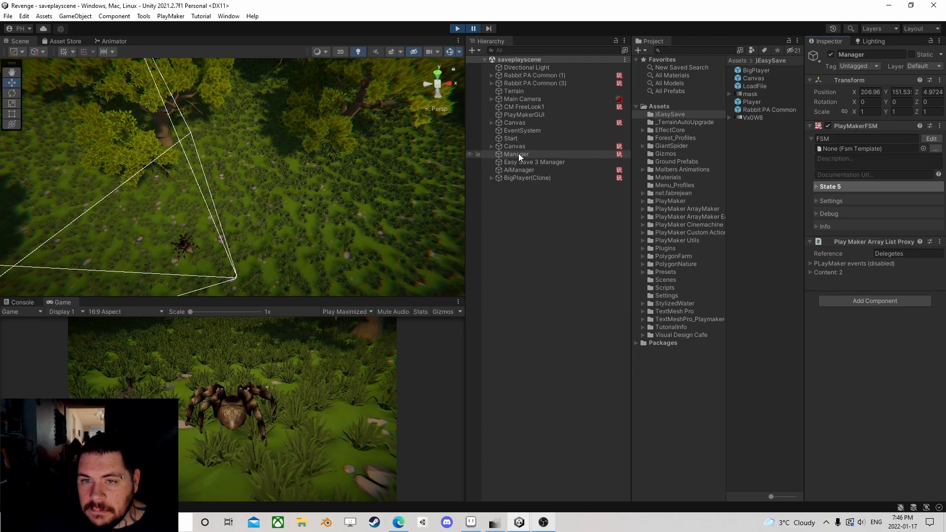
Inspect the pause menu Canvas FSM's save state to check which Manager event it sends
left_click(514, 147)
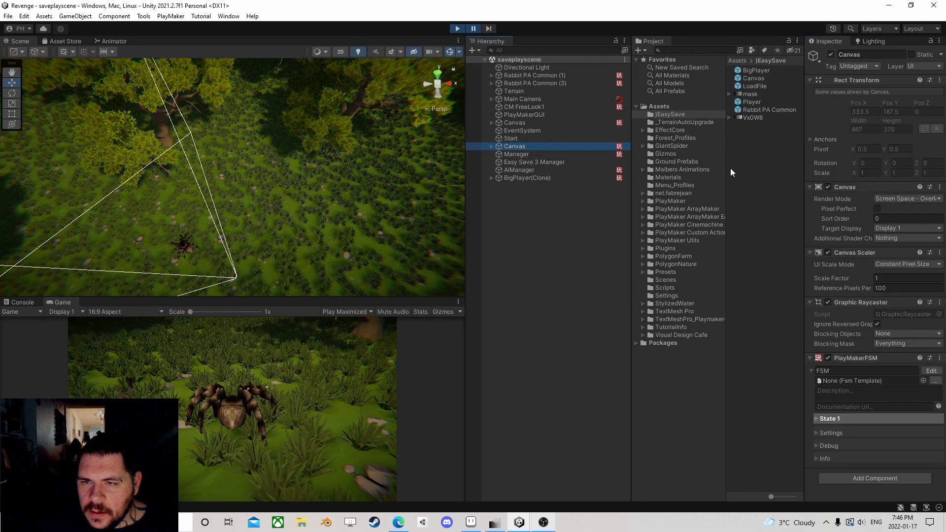
left_click(931, 370)
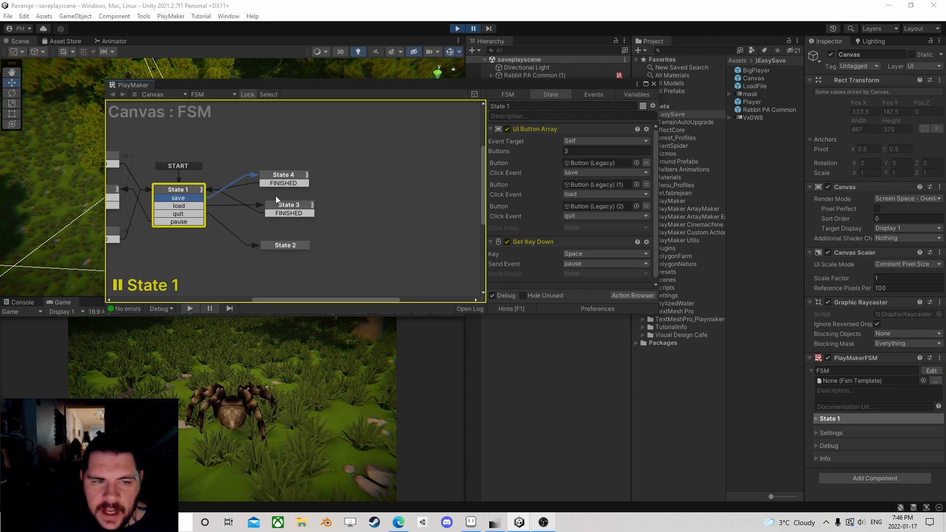
left_click(261, 179)
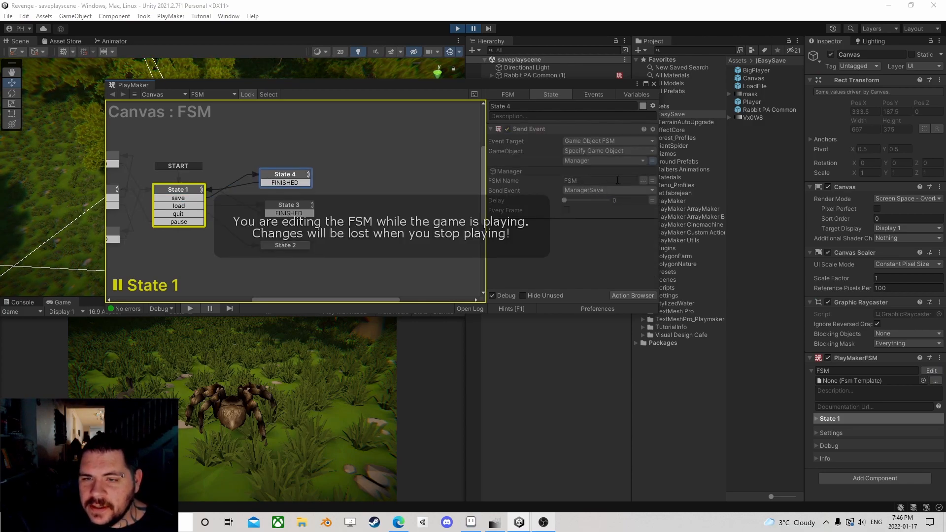
left_click(654, 83)
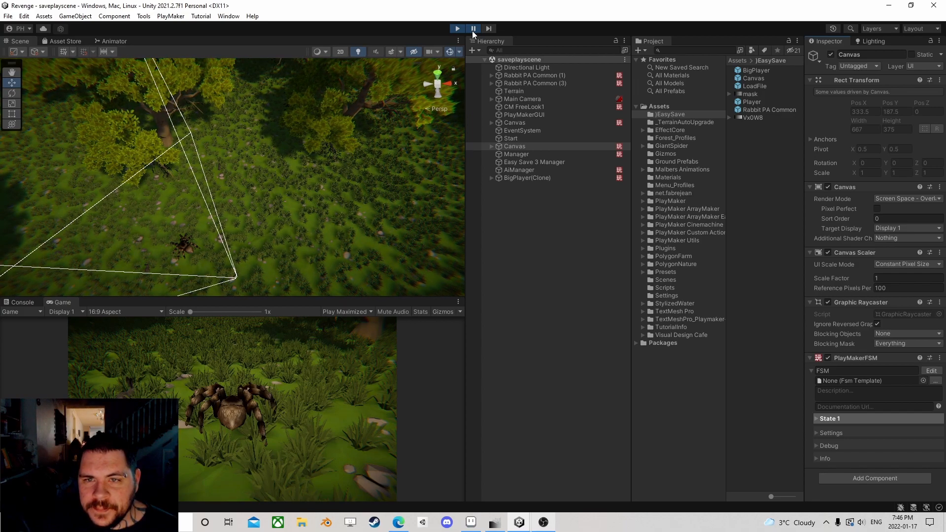
Resume the paused game and quit it from the pause menu
left_click(472, 31)
key("Escape")
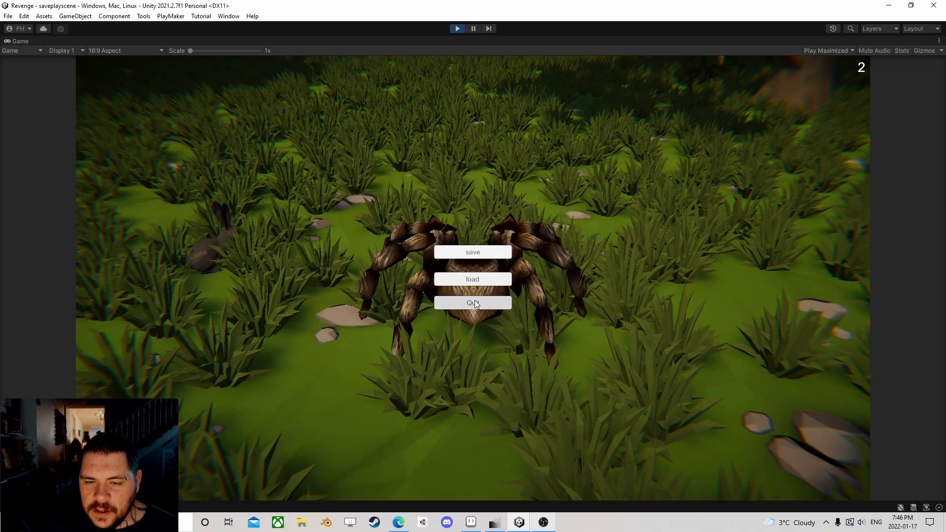
left_click(474, 300)
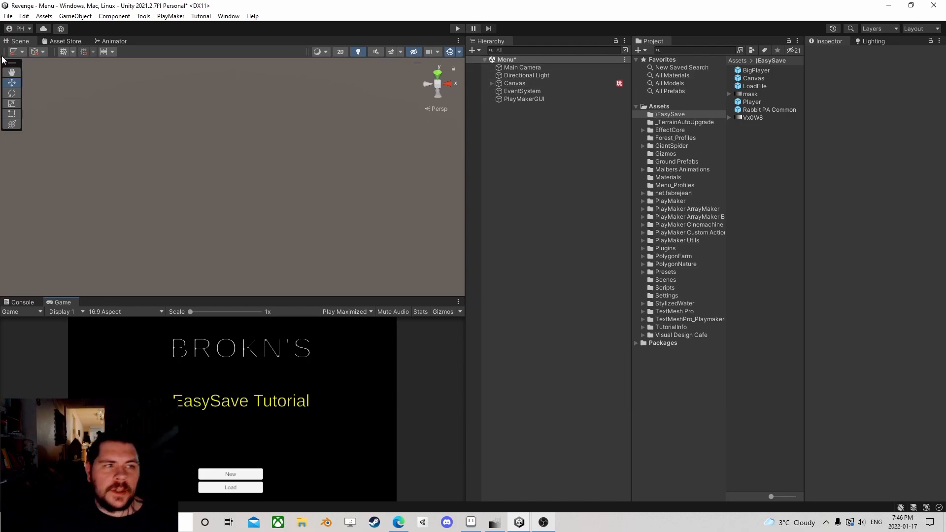
Open the saveplayscene scene, saving the changes to the Menu scene
left_click(9, 18)
left_click(30, 39)
scroll(201, 135, "down", 5)
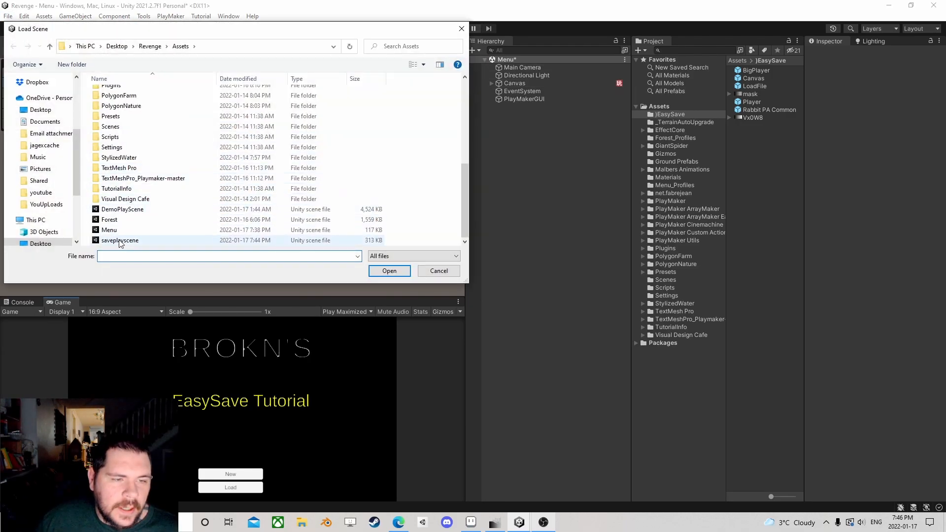
left_click(119, 240)
left_click(389, 271)
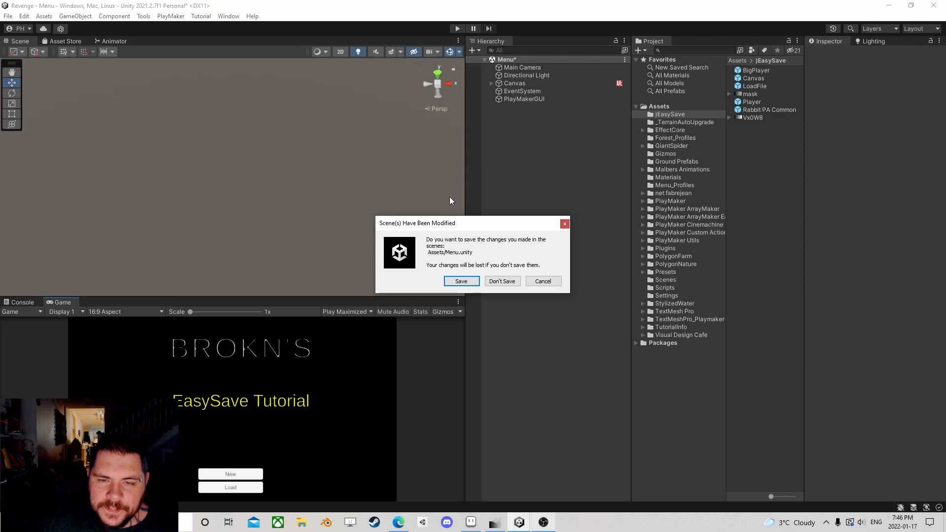
left_click(461, 284)
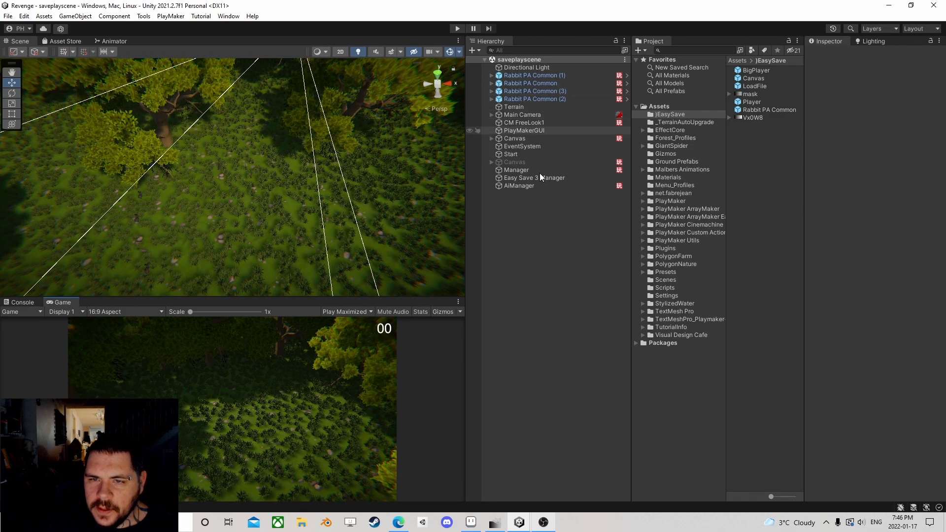
In the Manager FSM, change the Save and Load global transitions to ManagerSave and ManagerLoad, spacing State 9 away from State 10
left_click(516, 170)
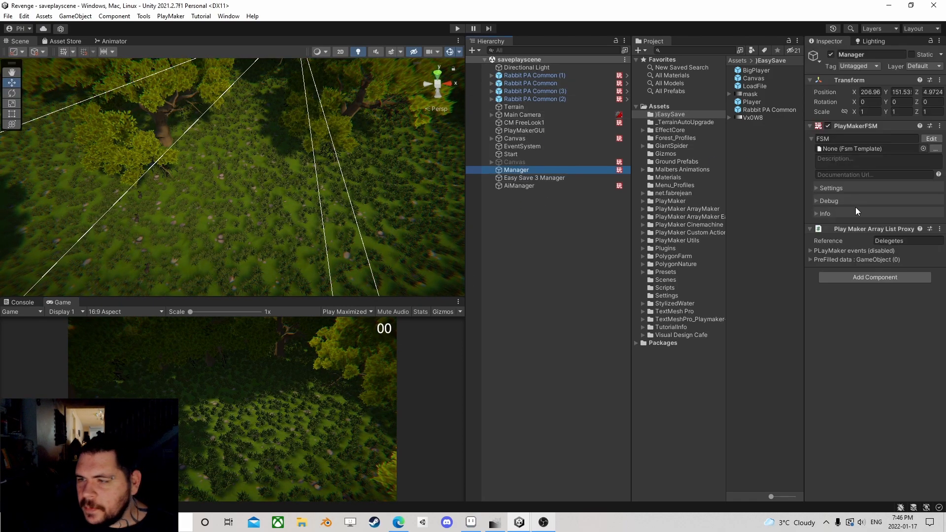
left_click(936, 139)
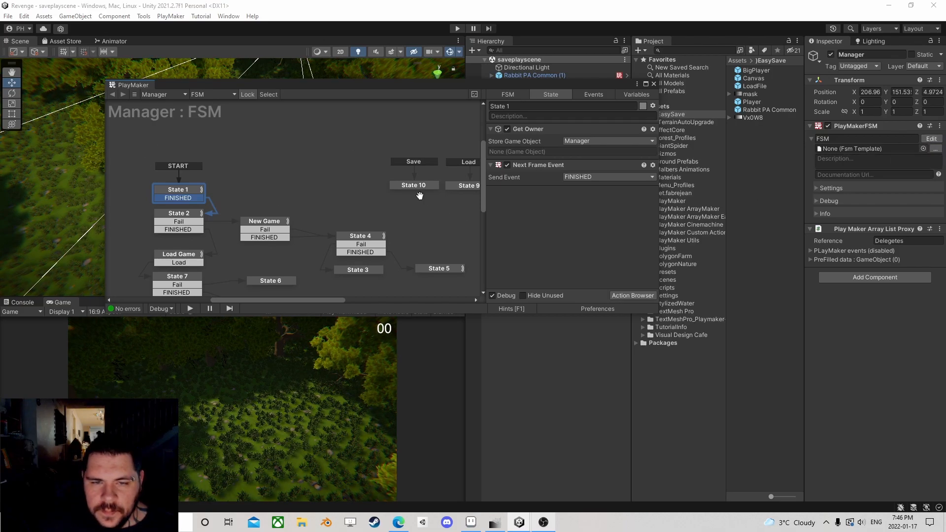
middle_click_drag(421, 196, 305, 155)
right_click(285, 144)
mouse_move(325, 165)
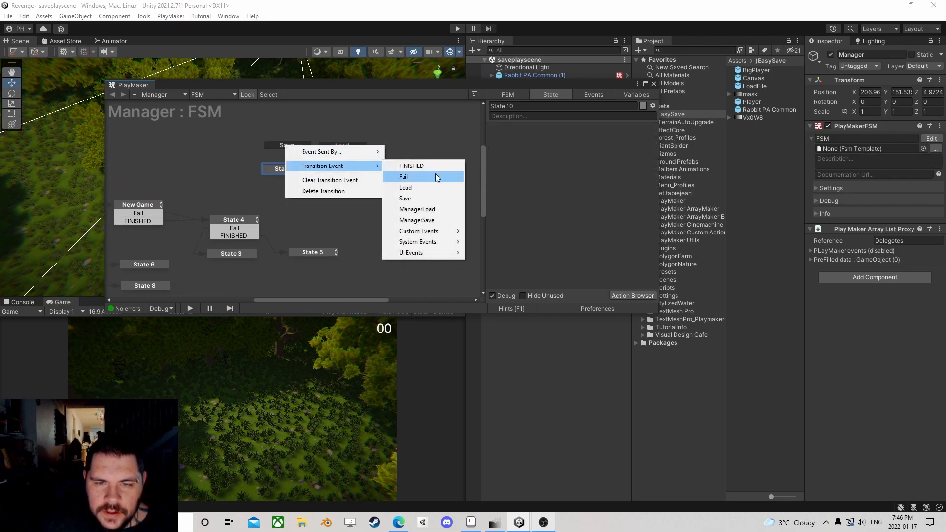
left_click(417, 220)
right_click(344, 146)
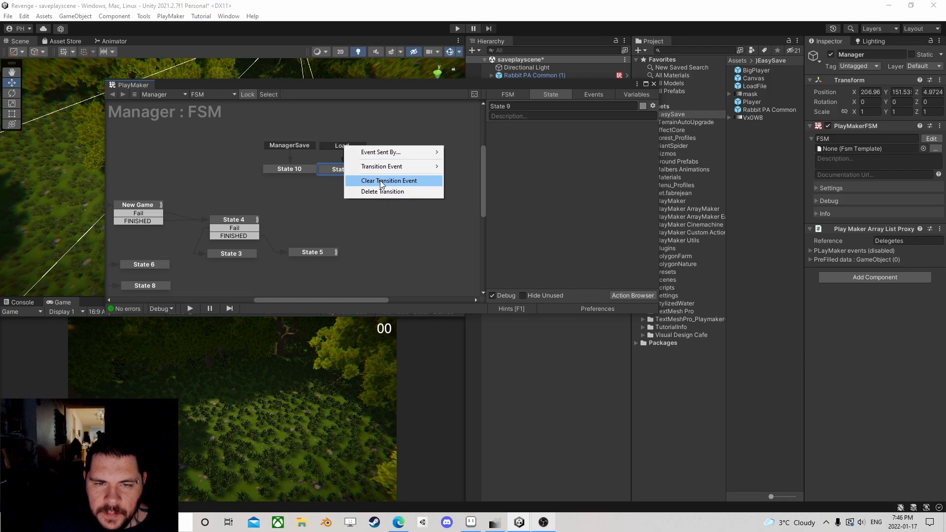
mouse_move(382, 166)
left_click(469, 211)
mouse_move(350, 169)
left_mouse_down()
mouse_move(397, 167)
mouse_move(367, 168)
left_mouse_up()
Review the actions in State 10, State 9 and State 5 of the Manager FSM
left_click(294, 168)
left_click(349, 174)
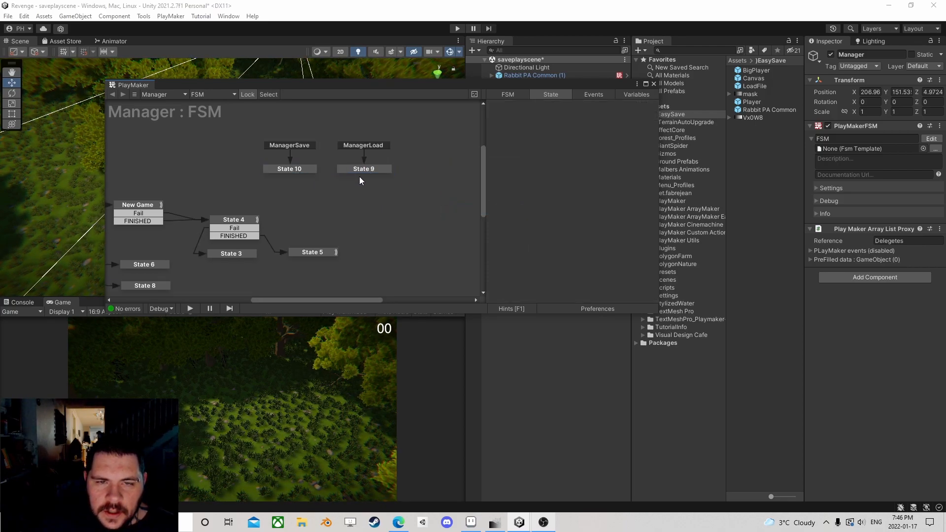
left_click(366, 170)
scroll(367, 170, "down", 3)
middle_click_drag(335, 188, 412, 199)
left_click(394, 175)
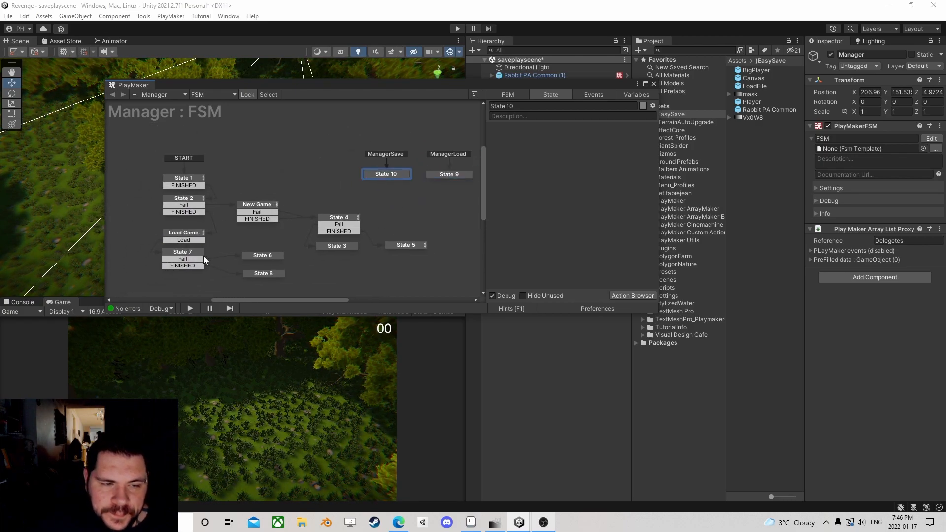
left_click(397, 244)
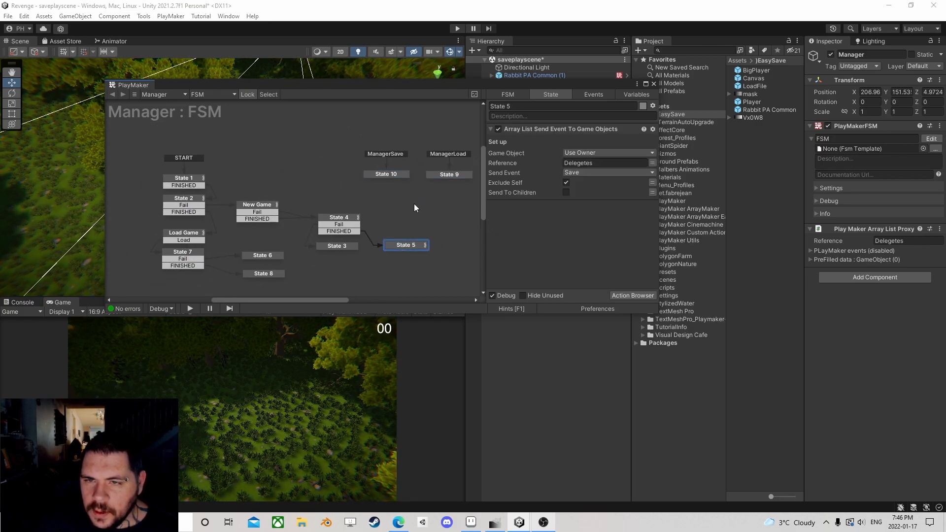
Copy the Save All action from State 4 into State 10 of the Manager FSM
left_click(345, 221)
scroll(575, 193, "down", 10)
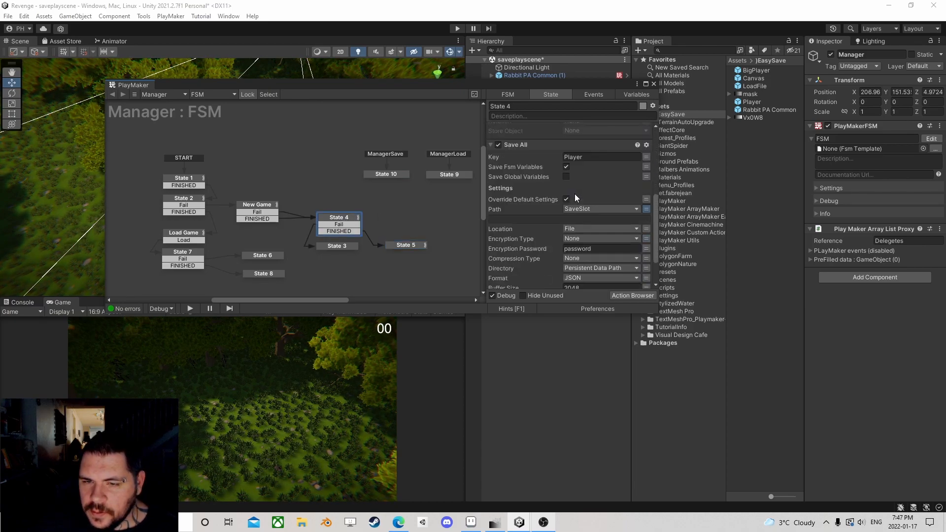
right_click(524, 144)
left_click(566, 211)
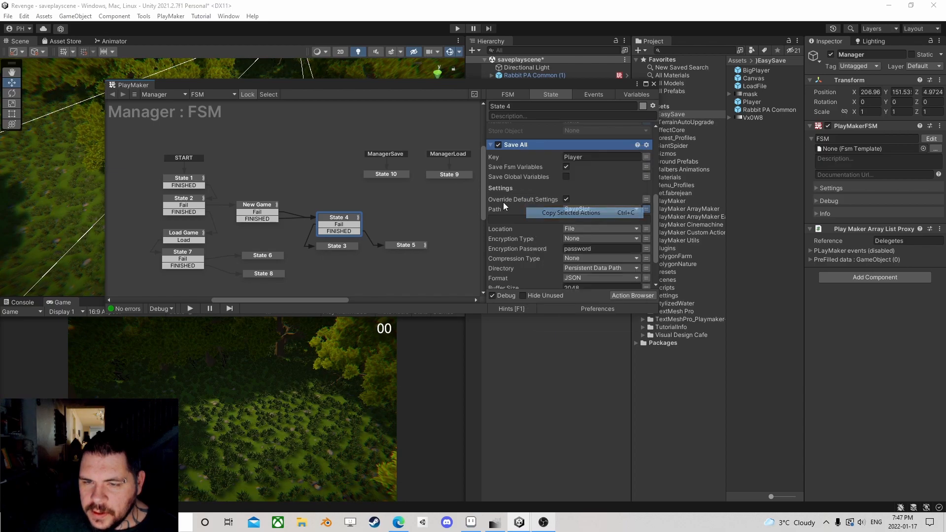
left_click(384, 173)
right_click(537, 156)
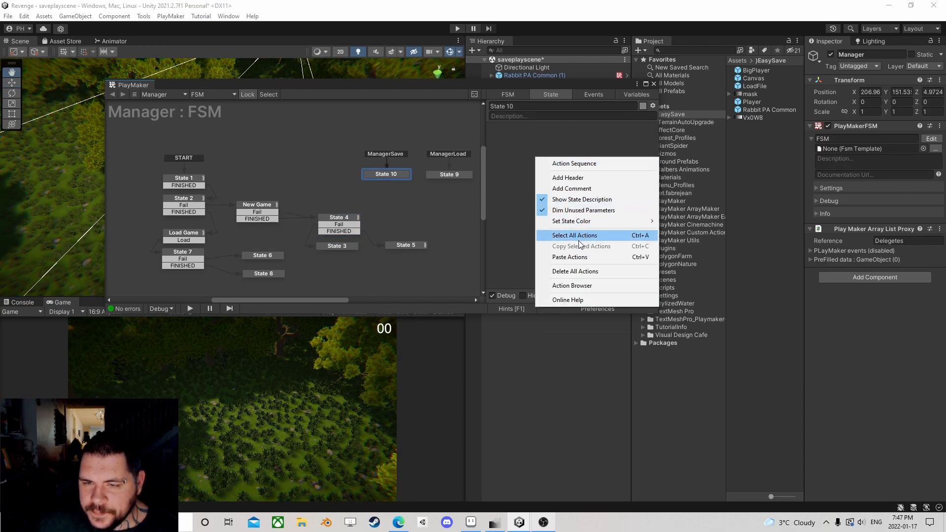
left_click(571, 257)
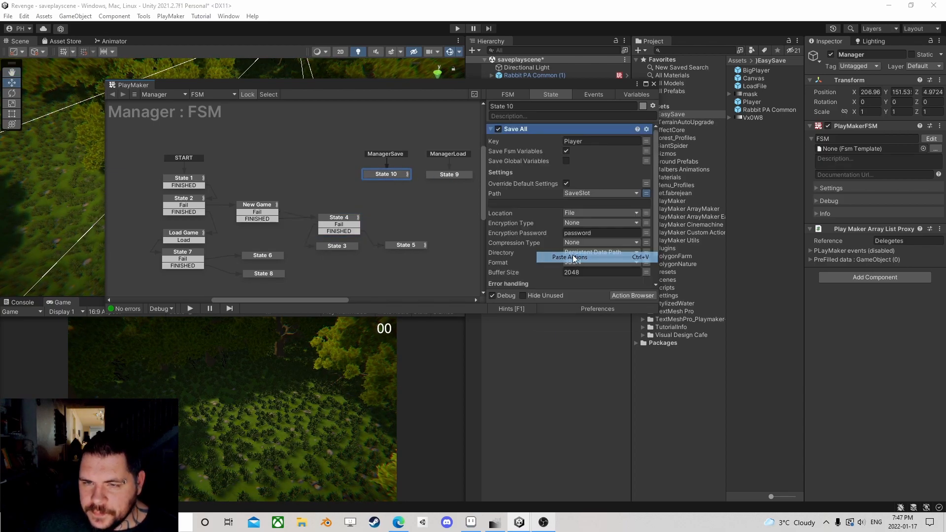
Add Fail and FINISHED transitions to State 10, link both to State 5, and check State 5's send-event action
right_click(386, 176)
mouse_move(407, 182)
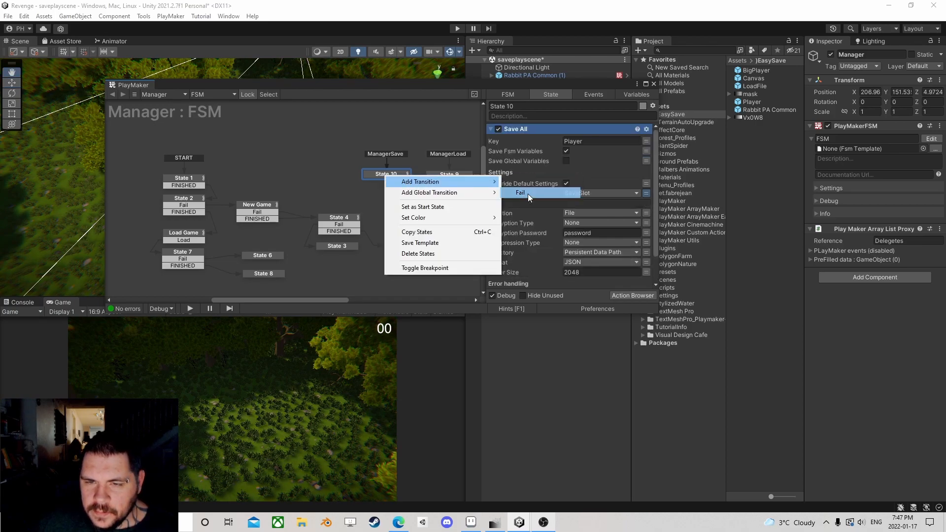
left_click(527, 194)
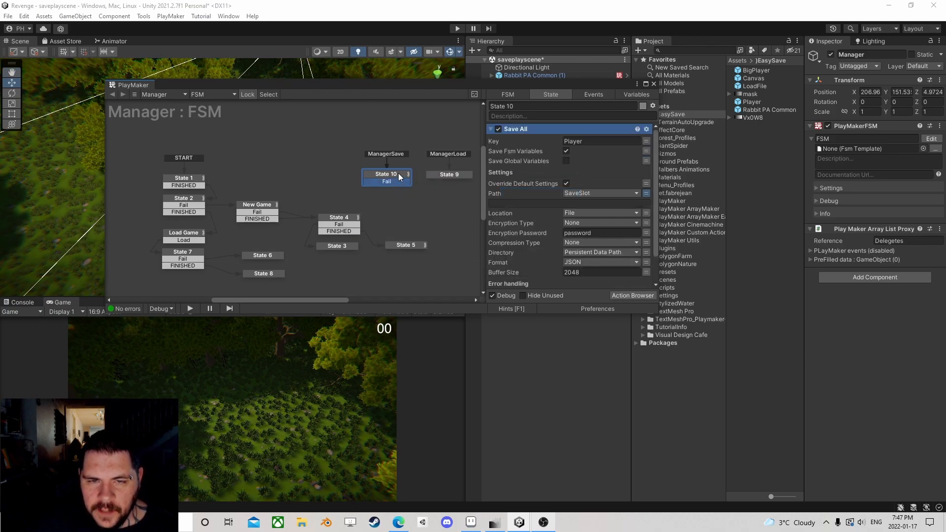
left_click(398, 173, "ctrl")
left_click_drag(399, 188, 415, 246)
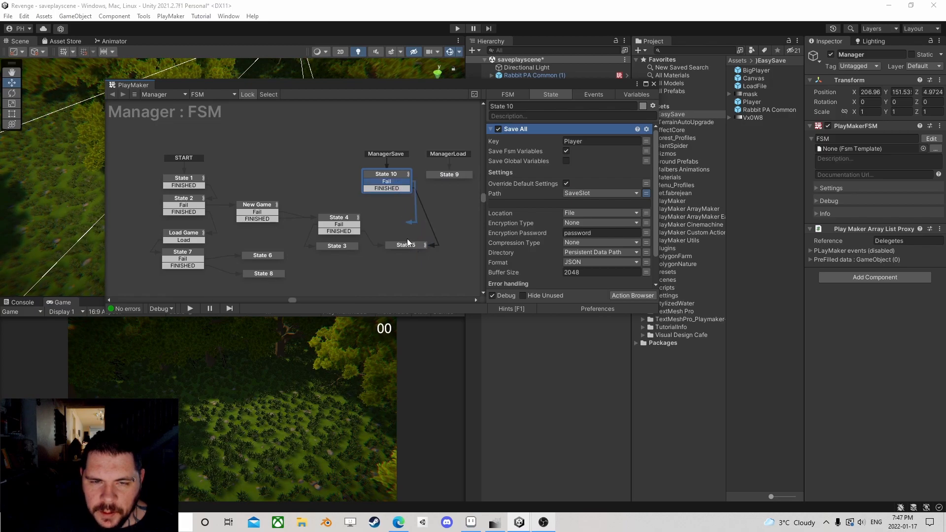
left_click_drag(400, 174, 412, 177)
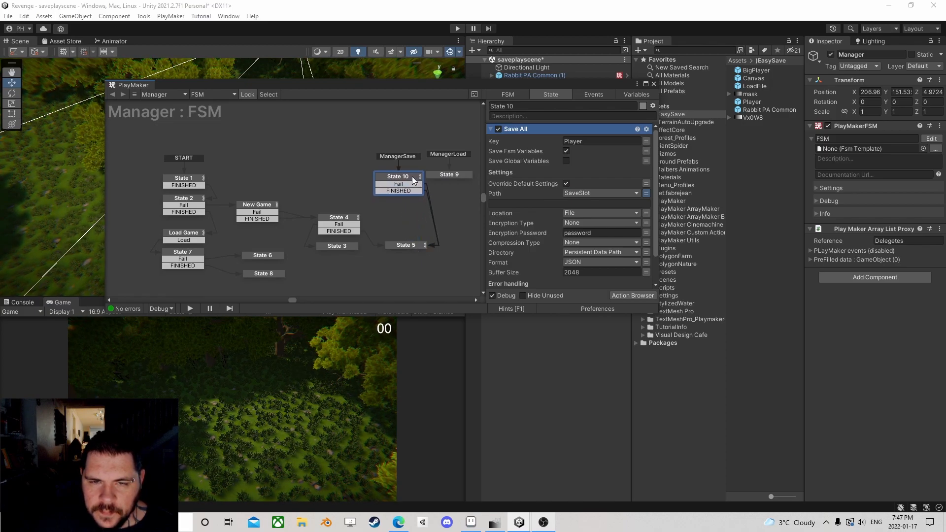
left_click(406, 244)
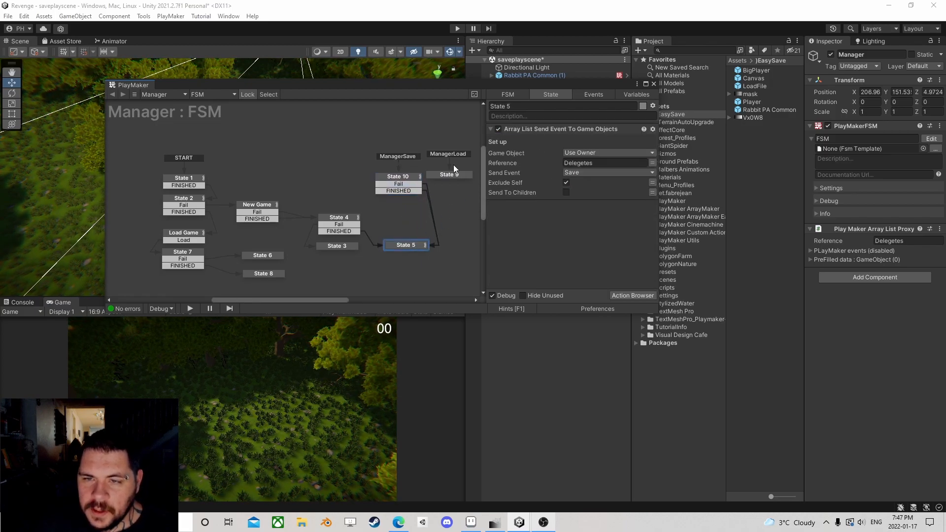
Move State 9 slightly away from State 10 and add an Easy Save 3 Load action to it
middle_click_drag(409, 205, 291, 164)
left_click(312, 156)
left_click_drag(312, 156, 326, 159)
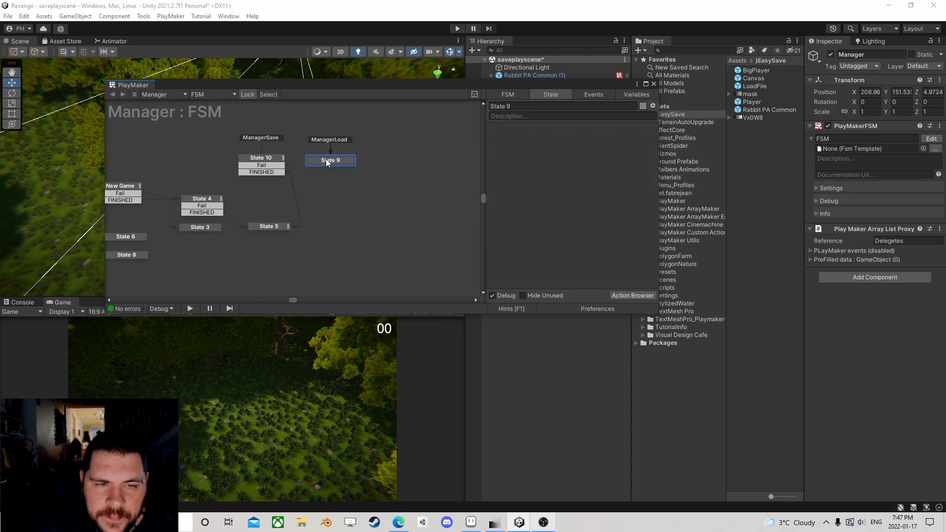
left_click(270, 158)
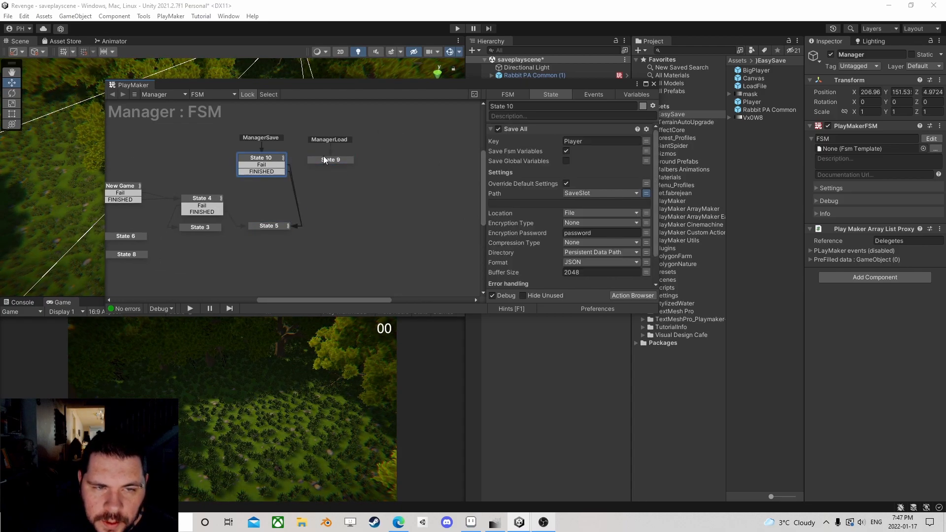
left_click(320, 158)
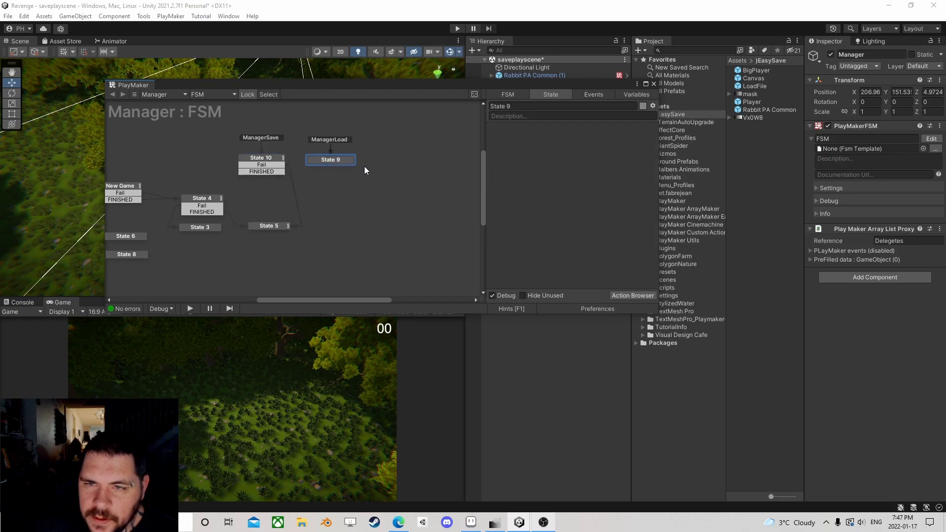
left_click(635, 295)
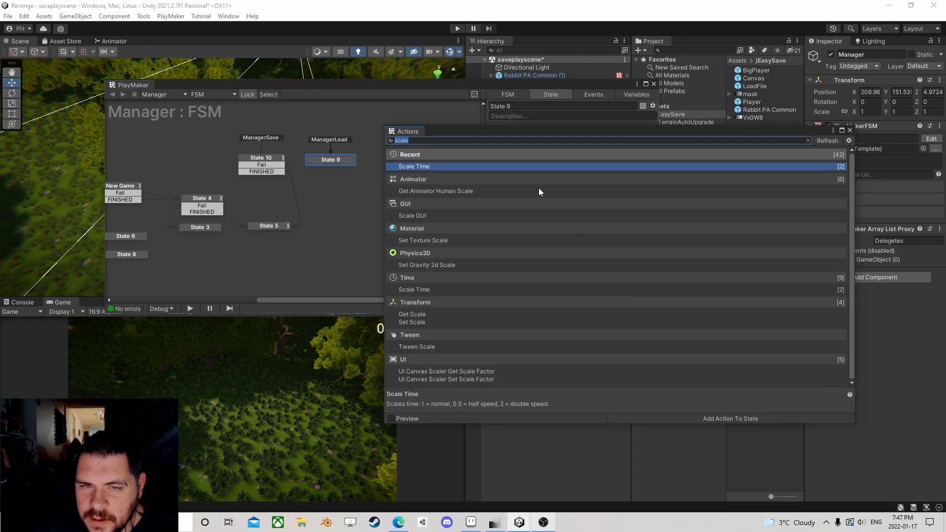
type("load")
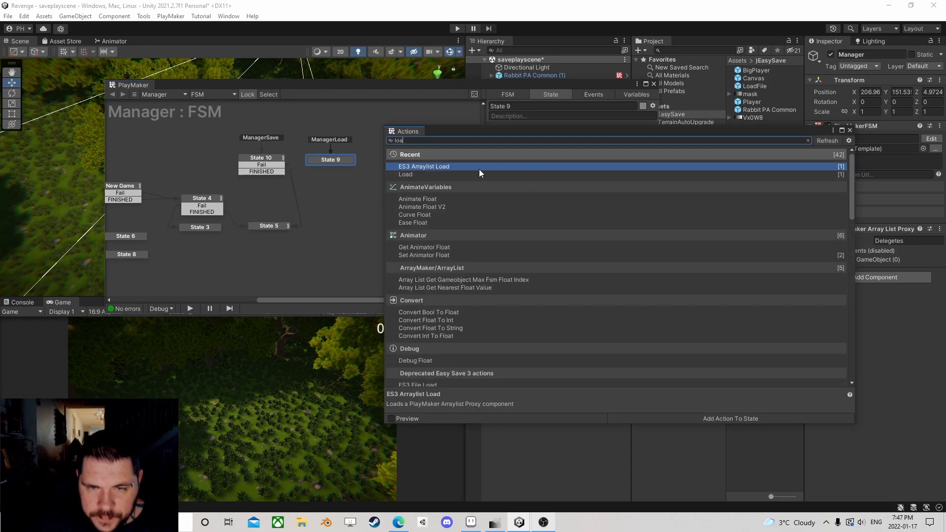
double_click(420, 174)
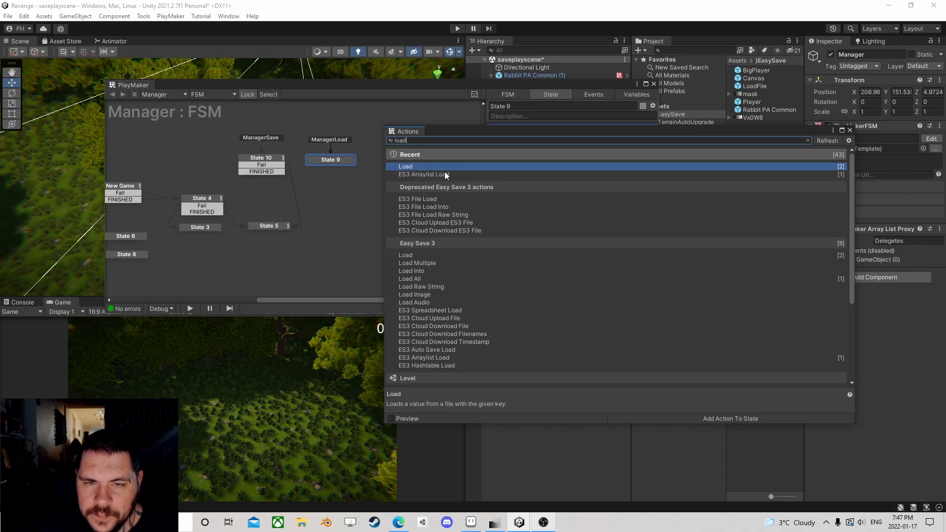
left_click(849, 130)
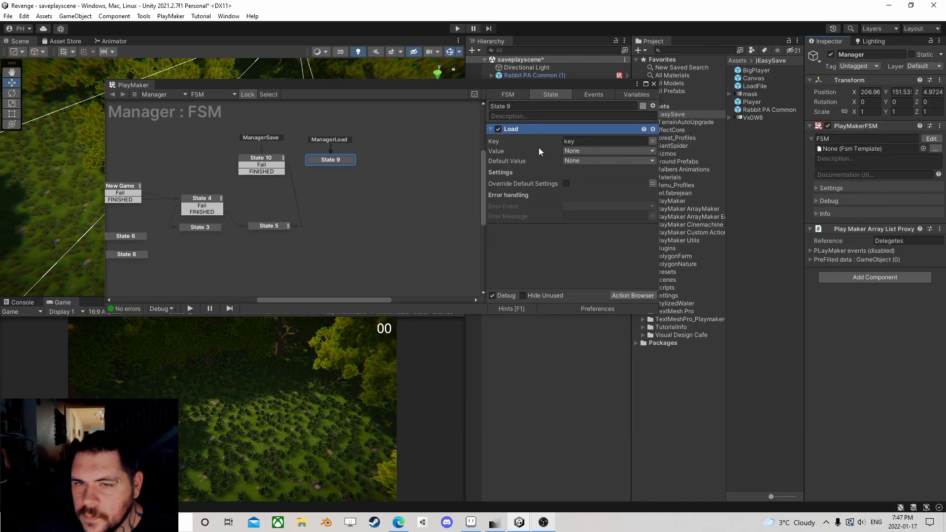
Set the key of State 9's Load action to Player, and delete that action from the state
left_click(277, 157)
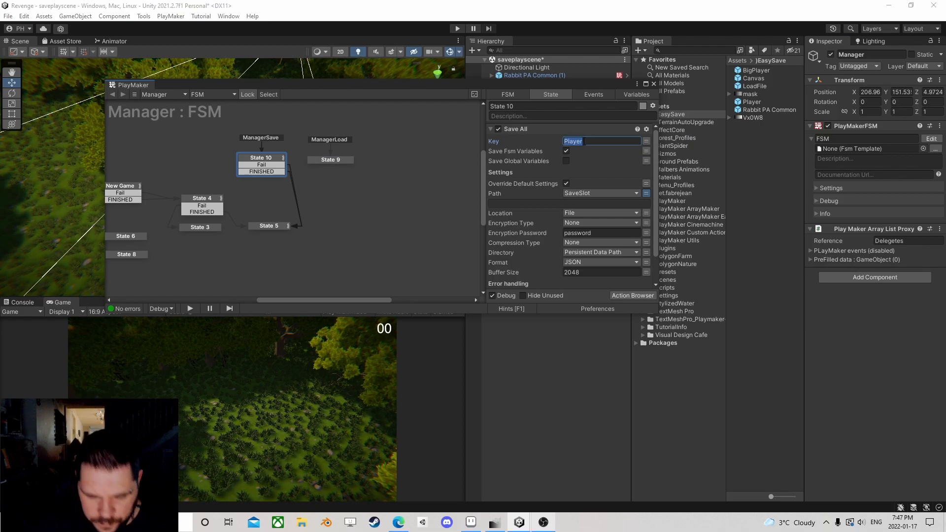
left_click(334, 158)
left_click(590, 140)
type("Player")
left_click(582, 151)
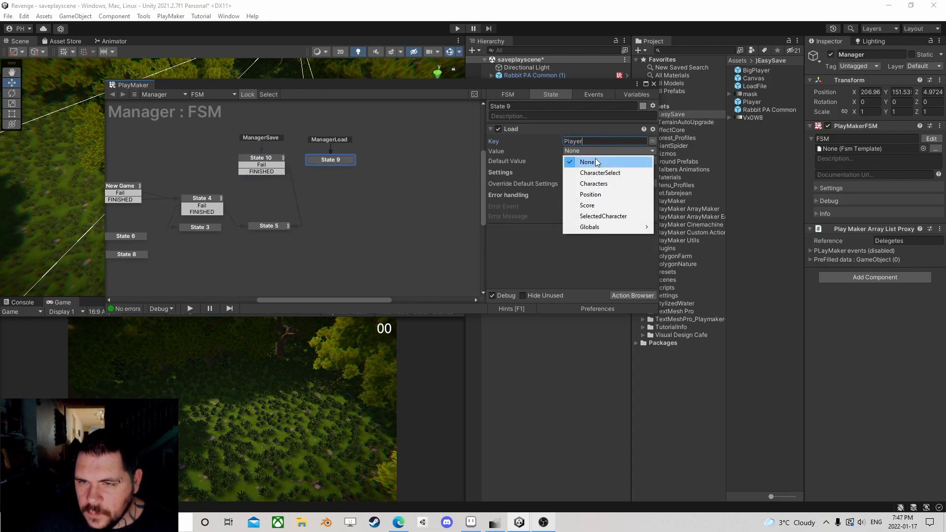
left_click(546, 158)
left_click(512, 131)
key("Delete")
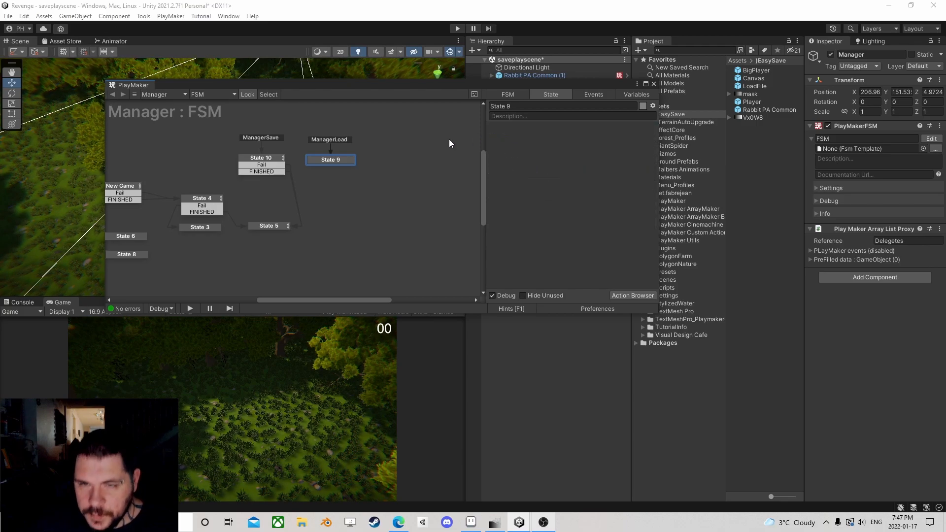
Add an Easy Save 3 Load All action to State 9 with key Player and Load Global Variables off
left_click(268, 163)
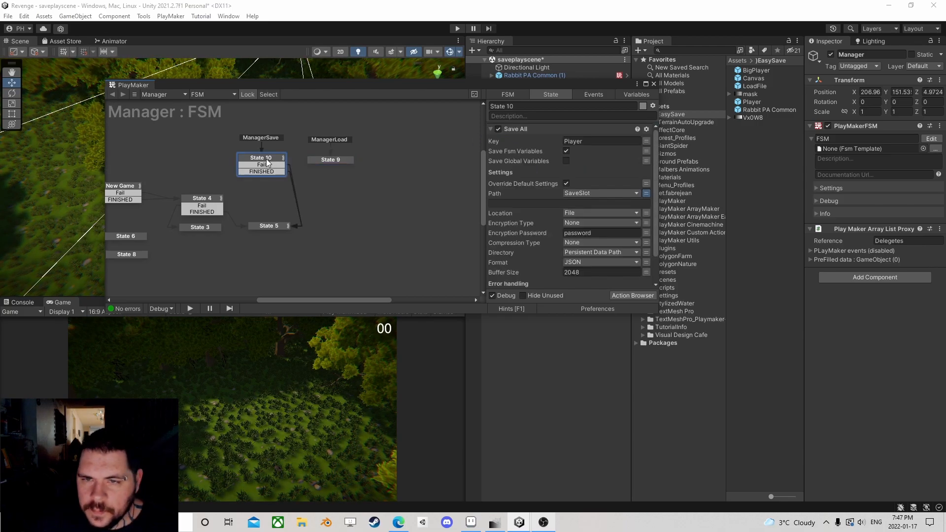
left_click(347, 160)
left_click(631, 296)
type("load all")
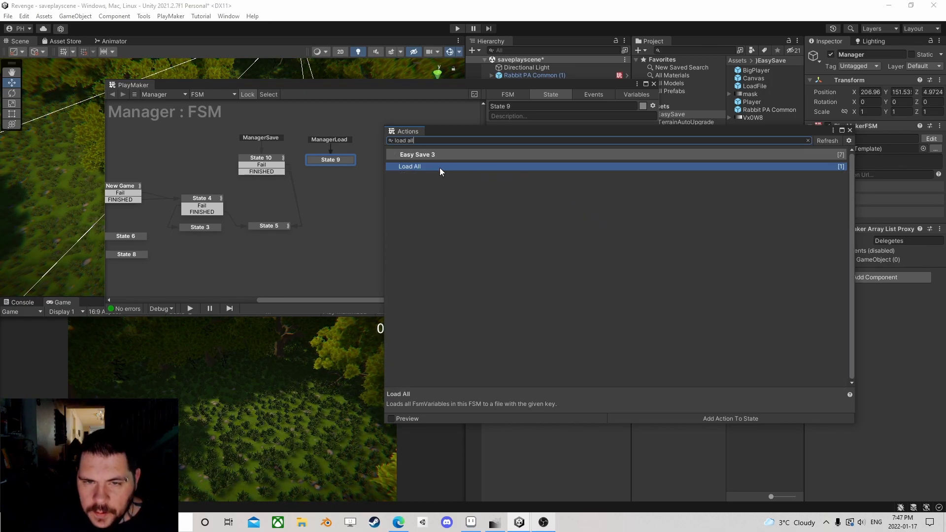
left_click(849, 130)
left_click(618, 141)
type("Player")
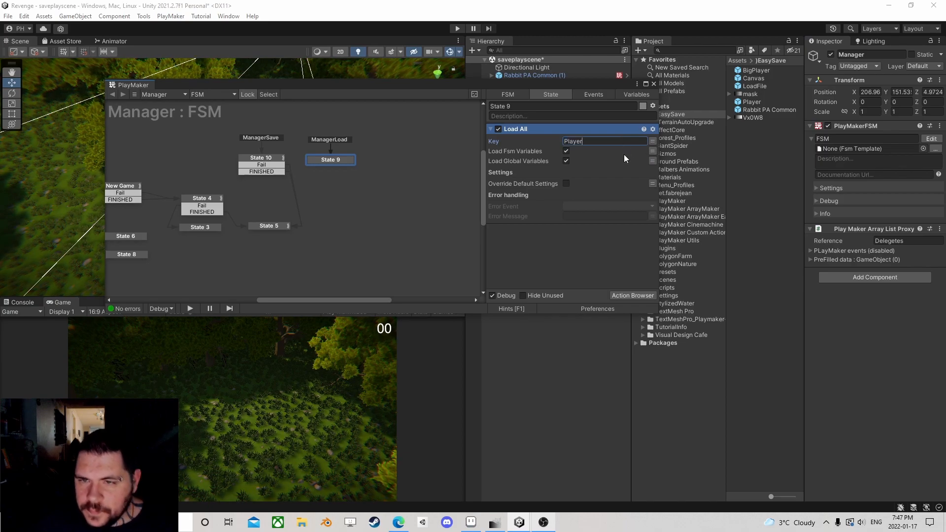
left_click(566, 162)
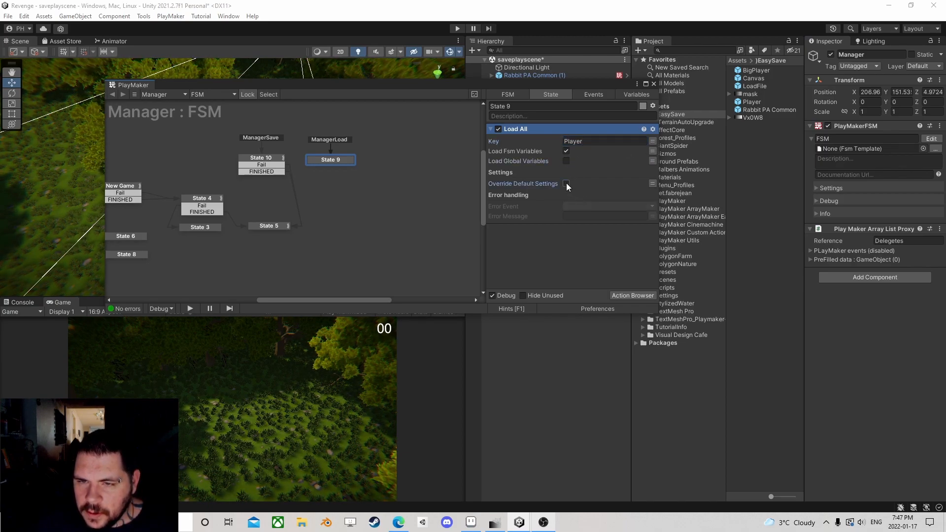
Override the Load All action's default settings with the SaveSlot variable as path, and set its error event to Fail
left_click(566, 183)
left_click(646, 203)
mouse_move(591, 224)
left_click(679, 226)
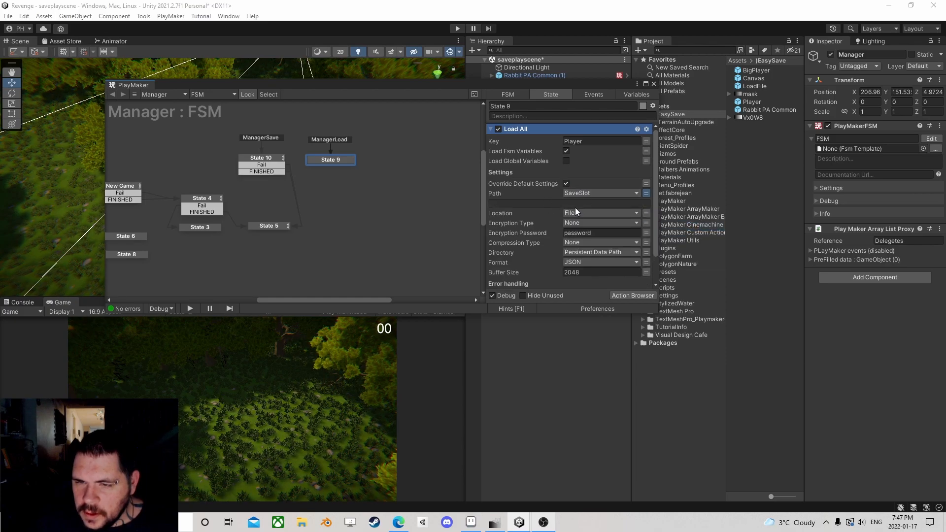
scroll(629, 212, "down", 2)
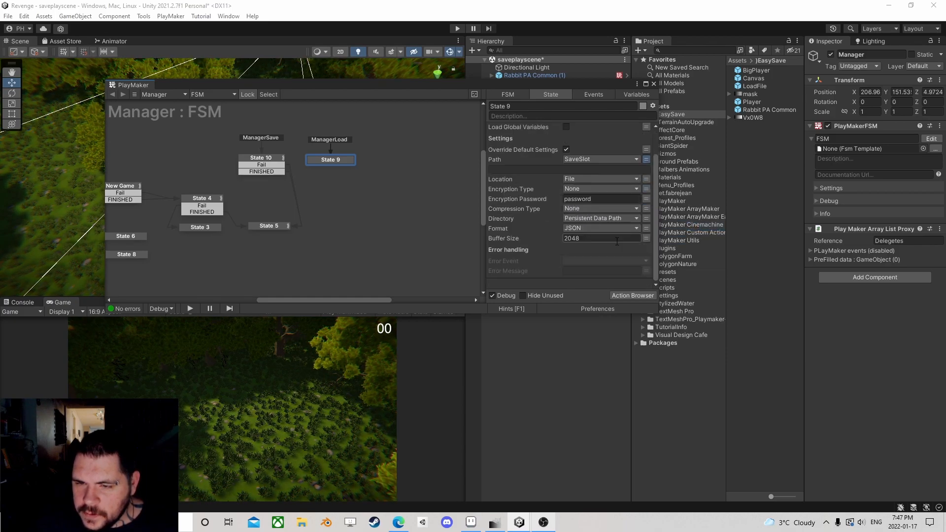
left_click(581, 259)
left_click(584, 294)
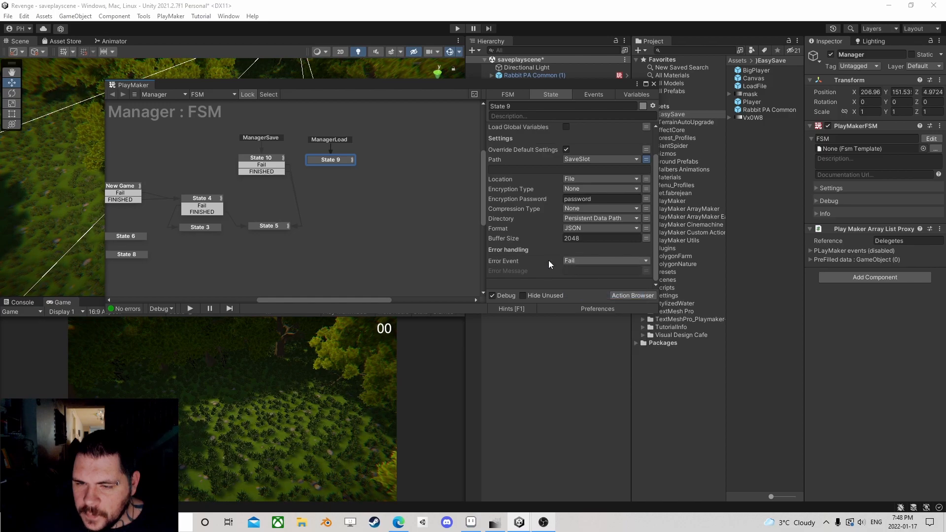
Add Fail and FINISHED transitions to State 9 and link State 9 to a new state below it
right_click(332, 162)
mouse_move(364, 165)
left_click(466, 177)
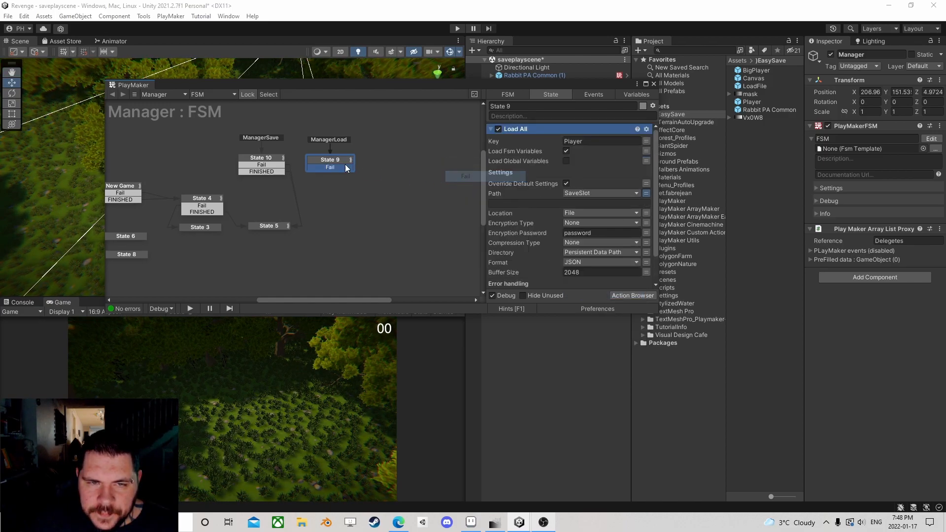
left_click(320, 182)
left_click_drag(339, 166, 333, 216, "ctrl")
left_click(338, 167)
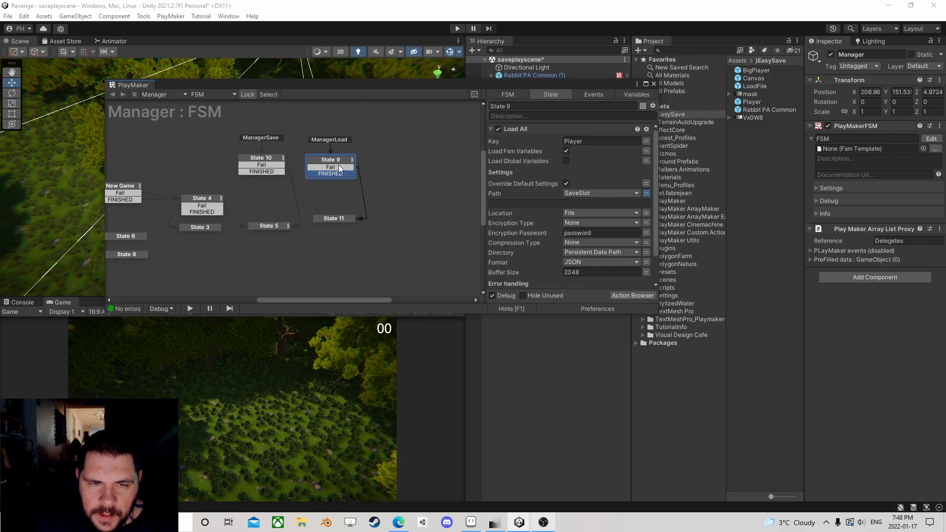
Review the Load All settings of State 9 and the actions in State 4
scroll(447, 165, "down", 2)
scroll(580, 184, "down", 2)
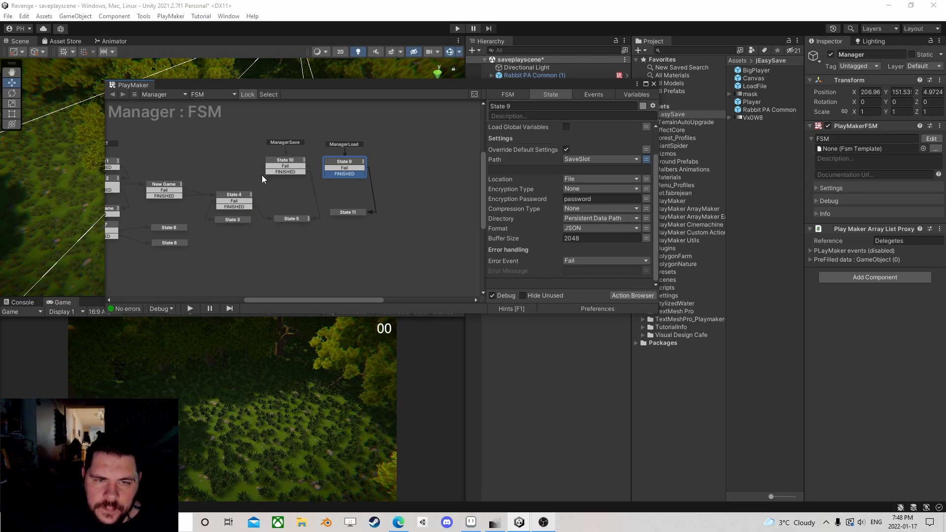
middle_click_drag(283, 187, 320, 185)
scroll(296, 174, "up", 2)
left_click(282, 174)
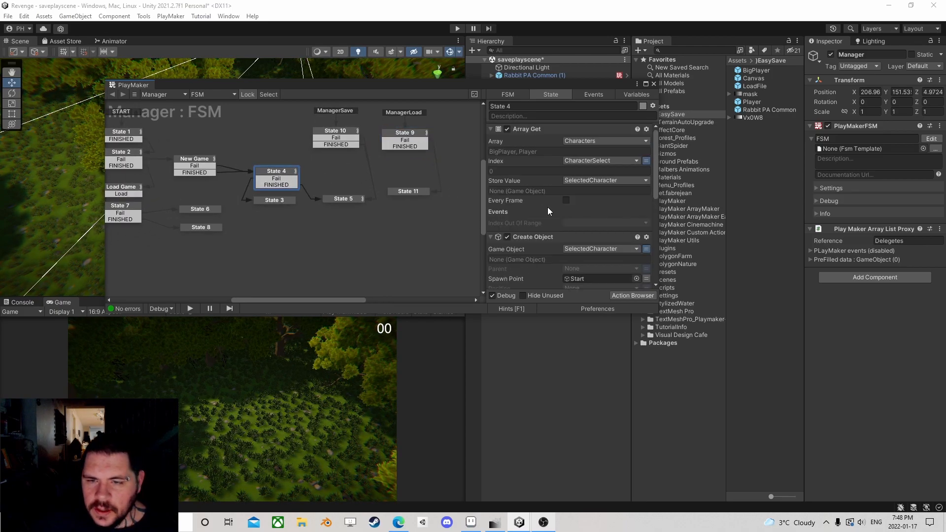
scroll(548, 208, "down", 1)
middle_click_drag(199, 191, 338, 178)
scroll(338, 179, "up", 1)
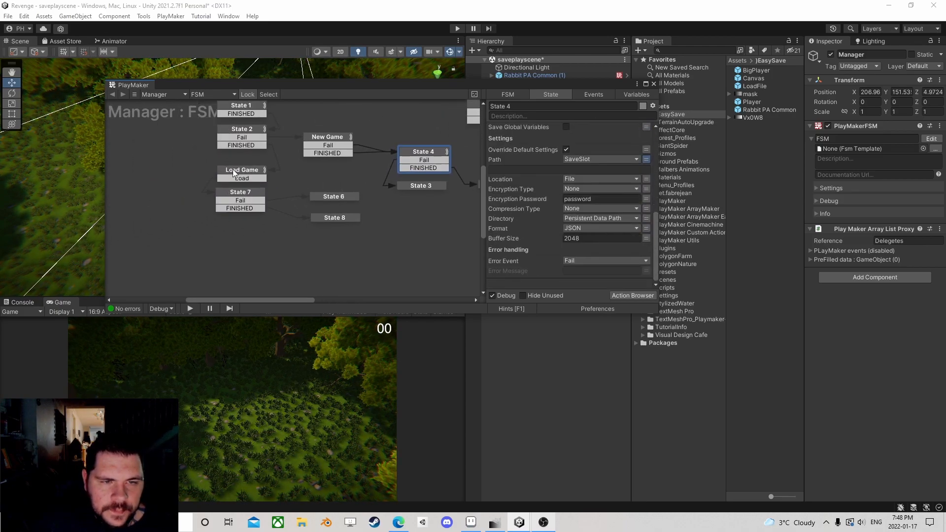
Examine the send-event action in Load Game, the Load All settings in State 2, and the actions in State 7
left_click(264, 177)
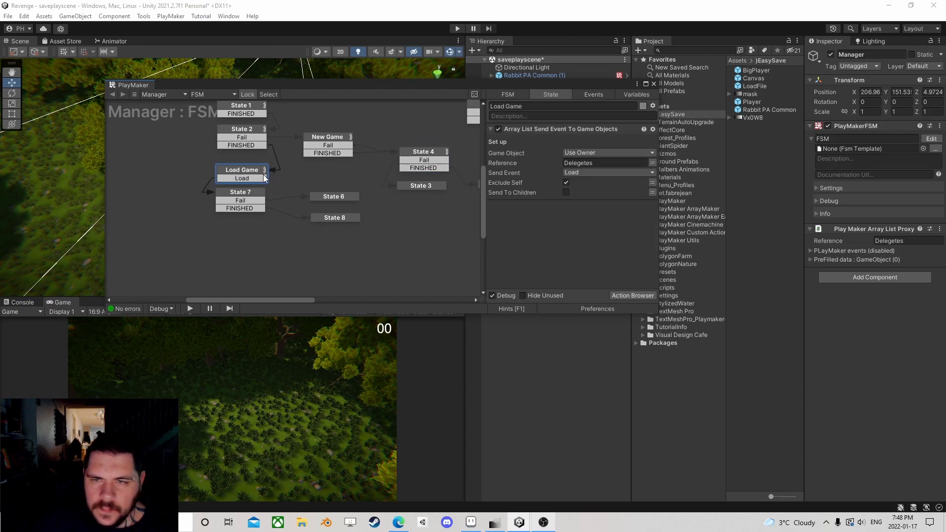
left_click(244, 132)
scroll(552, 209, "down", 2)
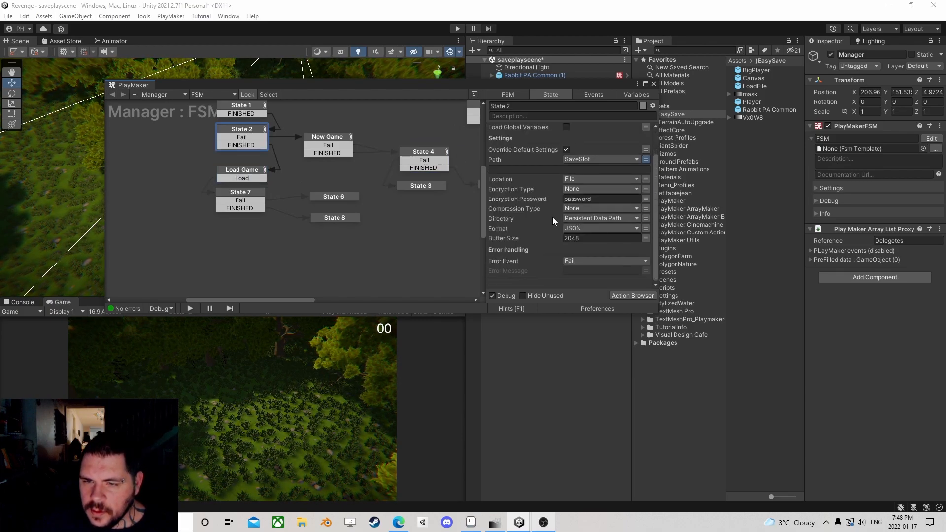
left_click(241, 172)
left_click(244, 194)
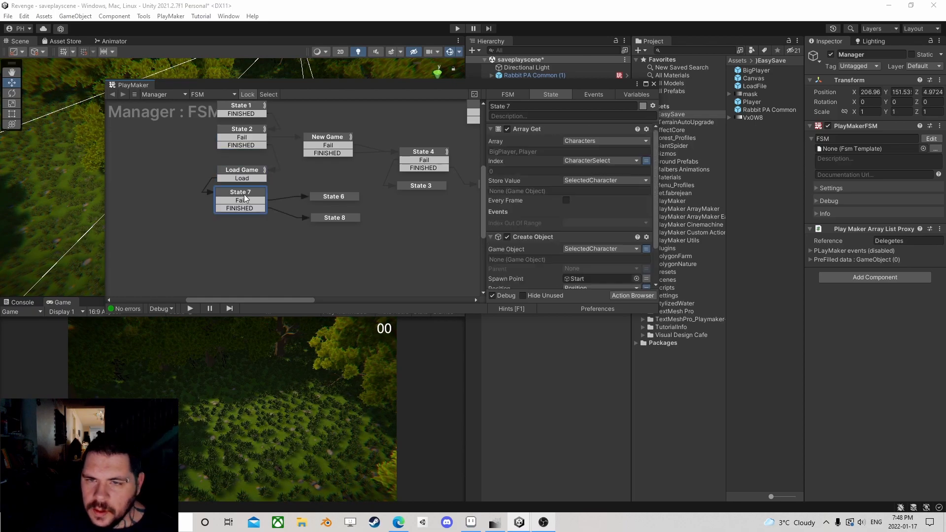
scroll(558, 226, "down", 2)
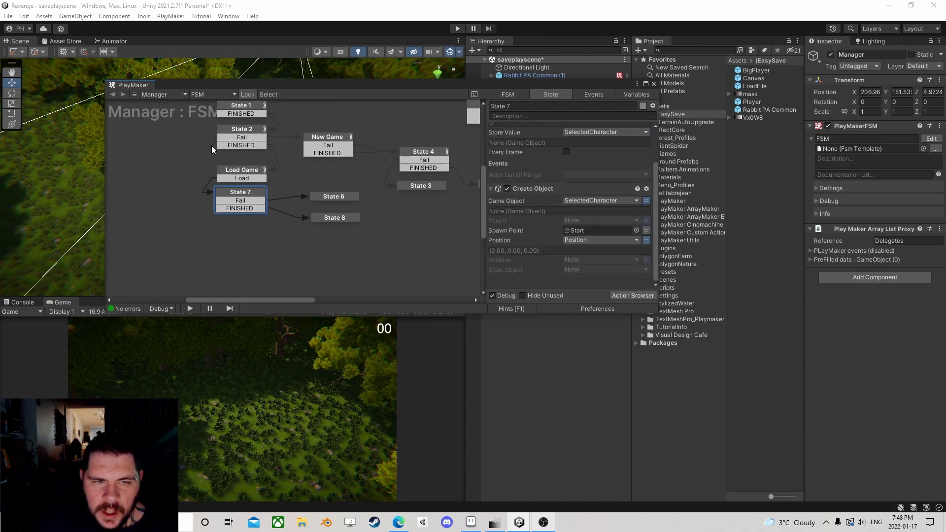
middle_click_drag(216, 157, 183, 189)
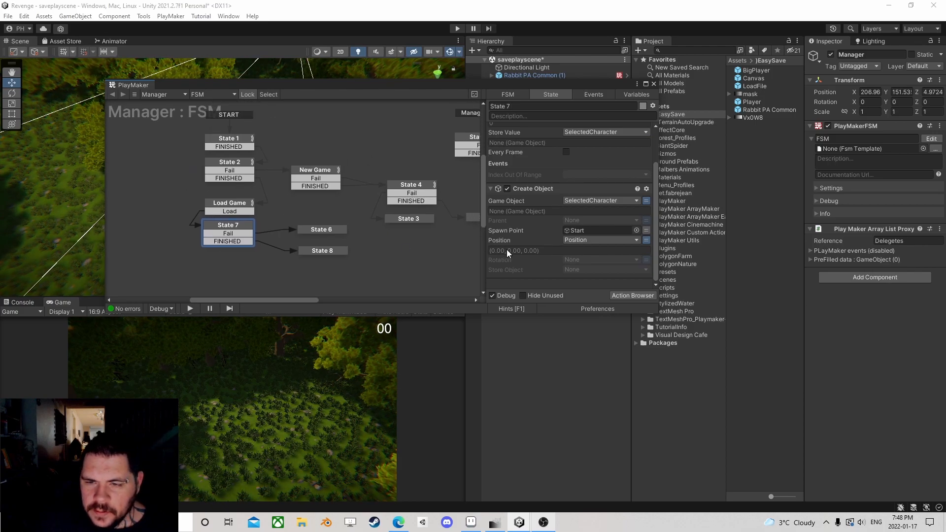
scroll(575, 249, "up", 3)
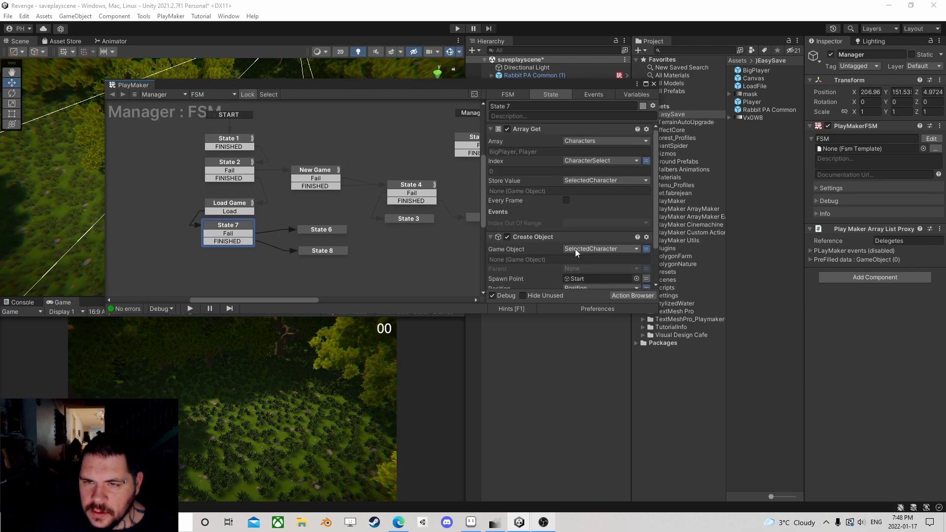
scroll(575, 249, "down", 3)
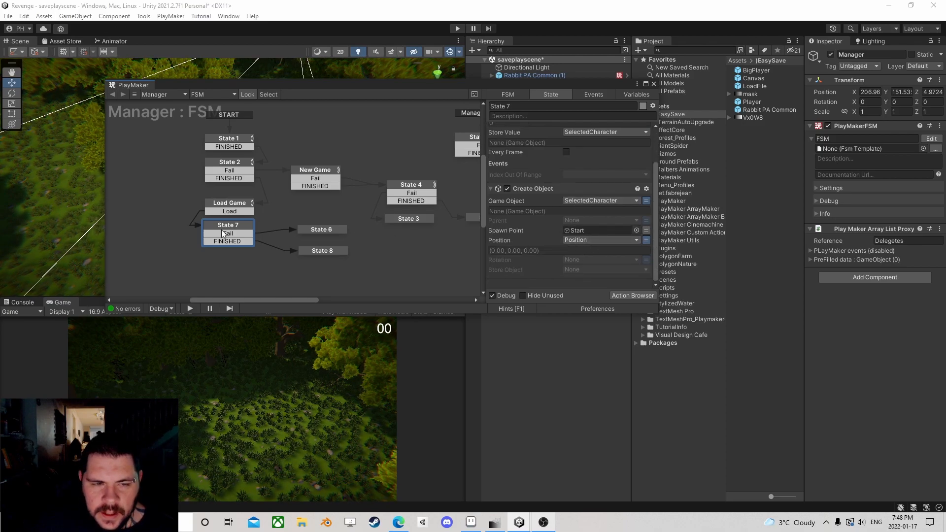
Check State 6, State 8 and Load Game for actions, and recheck State 2's Load All settings
left_click(330, 229)
left_click(325, 252)
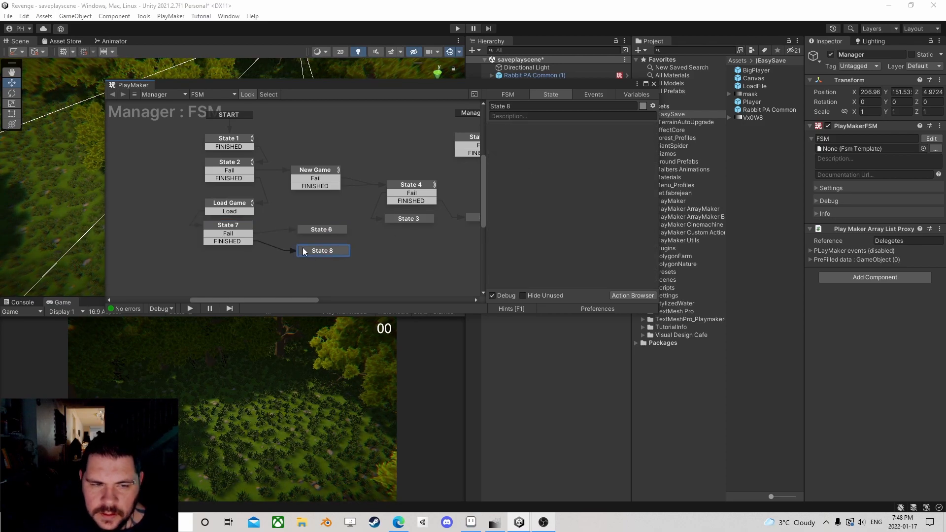
left_click(231, 209)
left_click(230, 167)
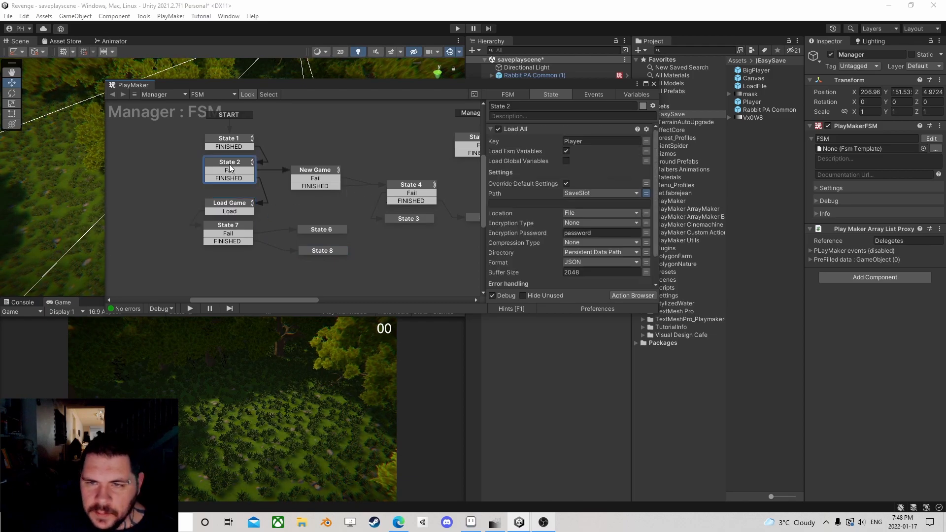
scroll(551, 241, "down", 2)
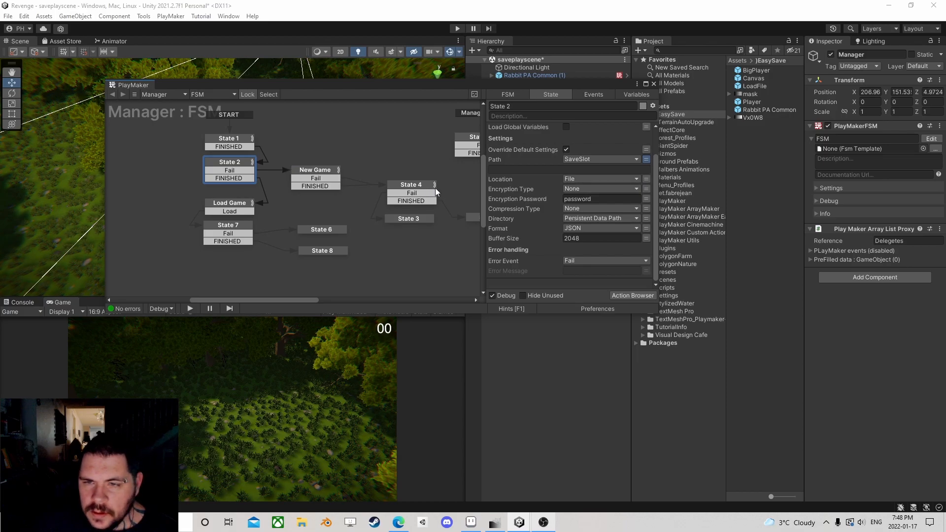
Delete State 11 and the ManagerLoad state, State 9, from the Manager FSM
scroll(370, 180, "down", 3)
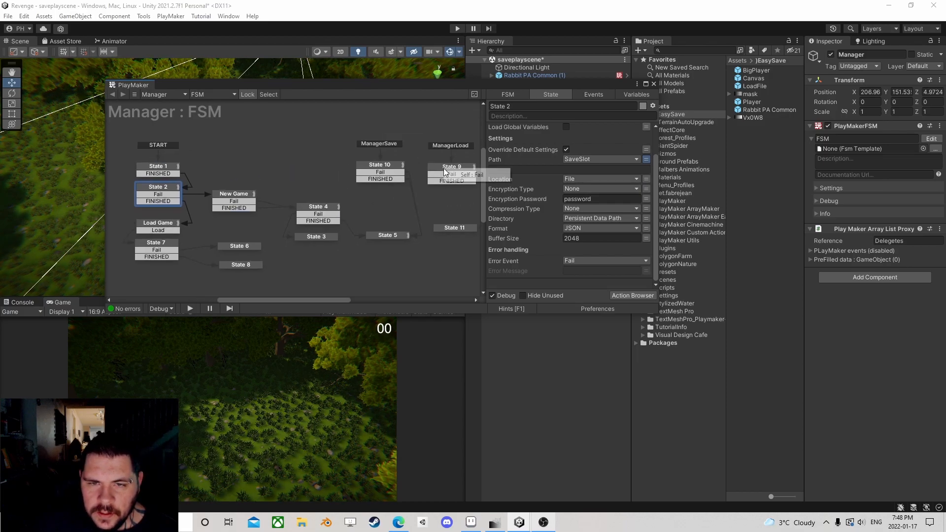
left_click(447, 229)
key("Delete")
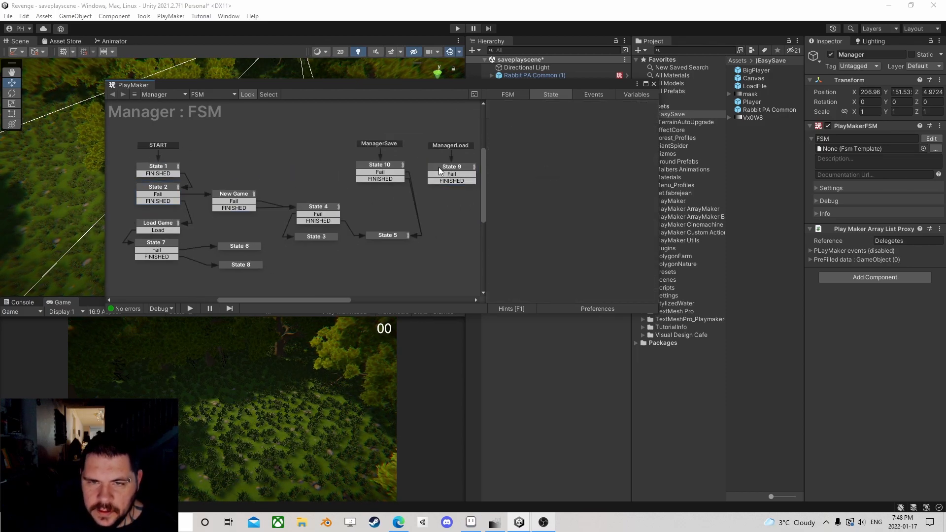
left_click(434, 168)
key("Delete")
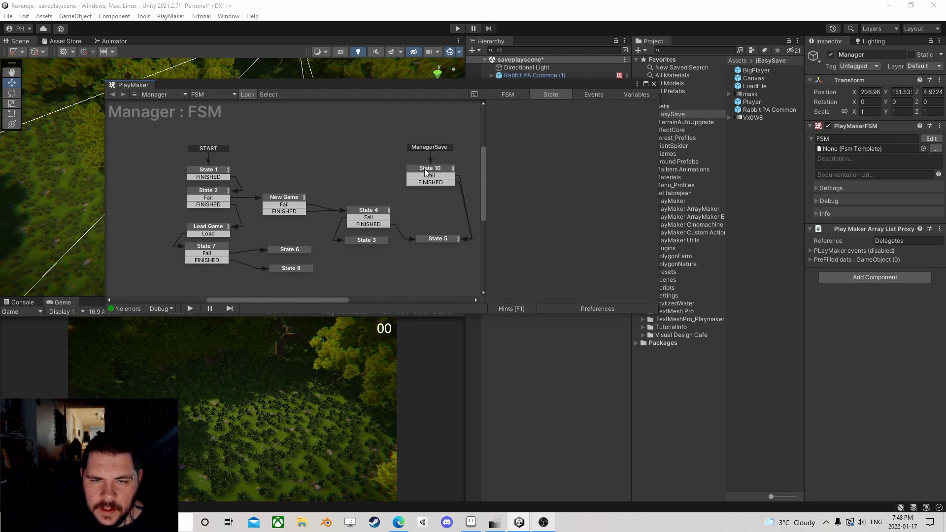
Move State 2 out to the left of State 1 and add a ManagerLoad global transition to it
left_click(431, 168)
left_click_drag(213, 194, 157, 195)
right_click(147, 192)
mouse_move(167, 208)
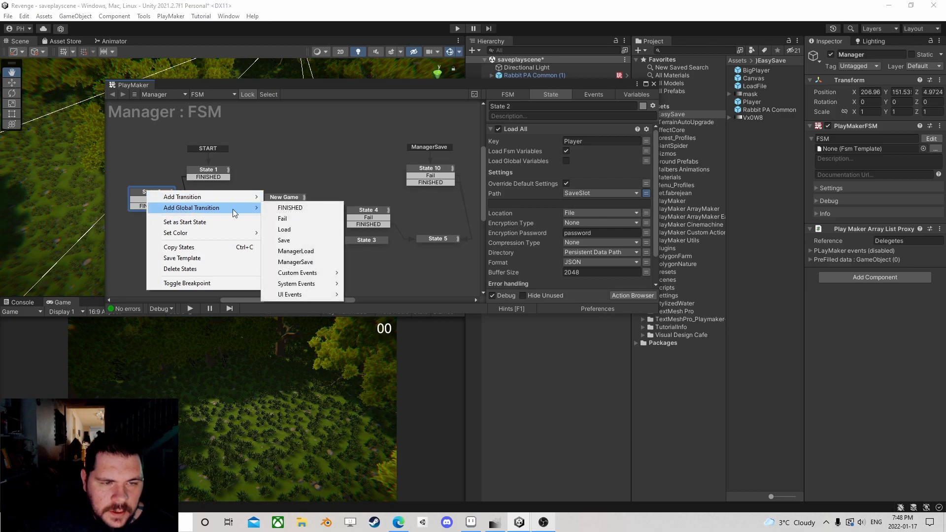
left_click(295, 248)
left_click_drag(164, 191, 159, 193)
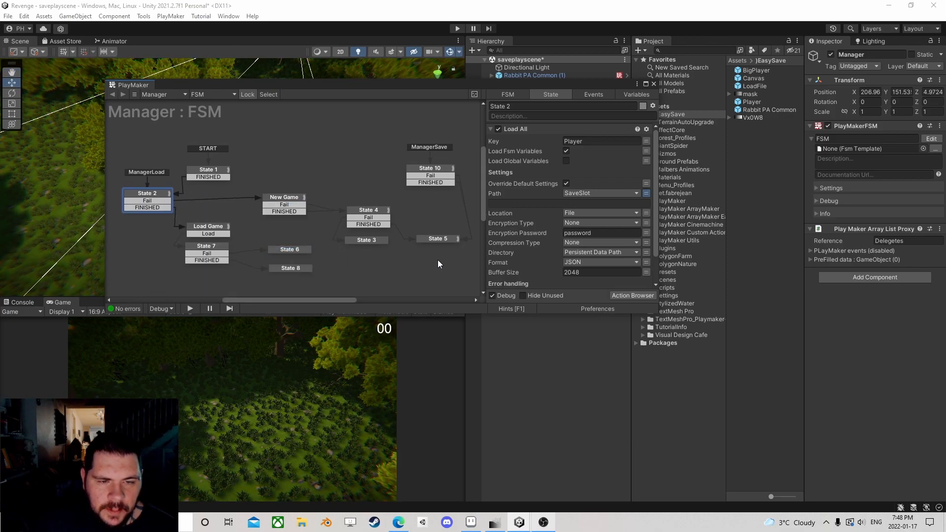
Review the load path of the Manager FSM by checking State 5, State 2, Load Game and State 7
scroll(419, 175, "down", 2)
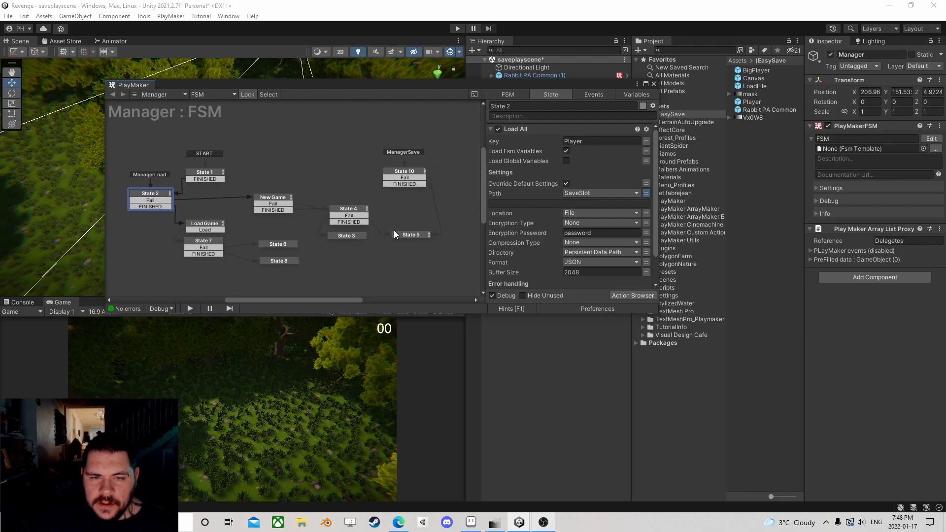
left_click(415, 236)
left_click(170, 199)
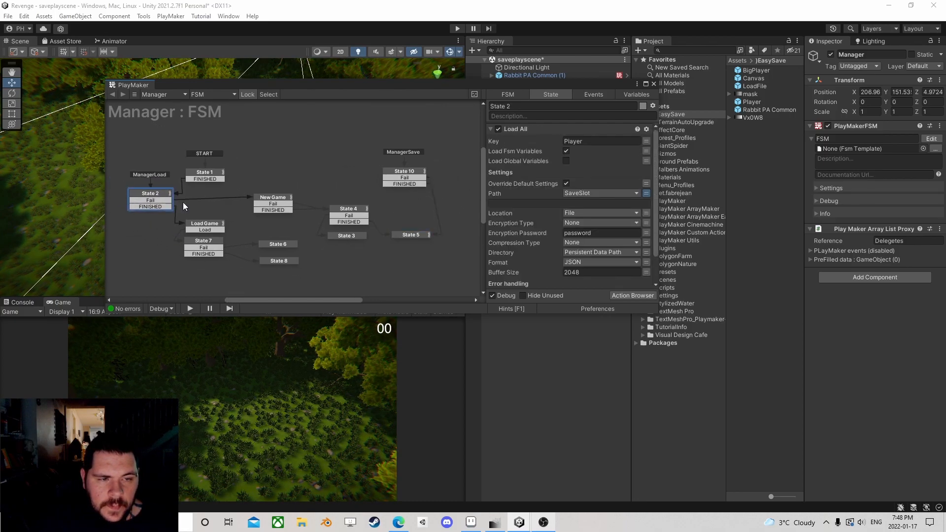
scroll(585, 213, "down", 2)
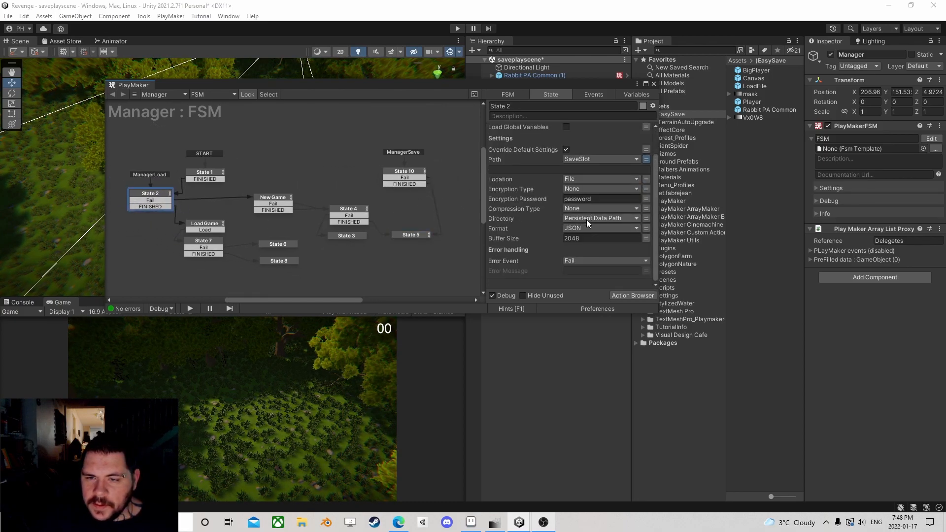
left_click(204, 229)
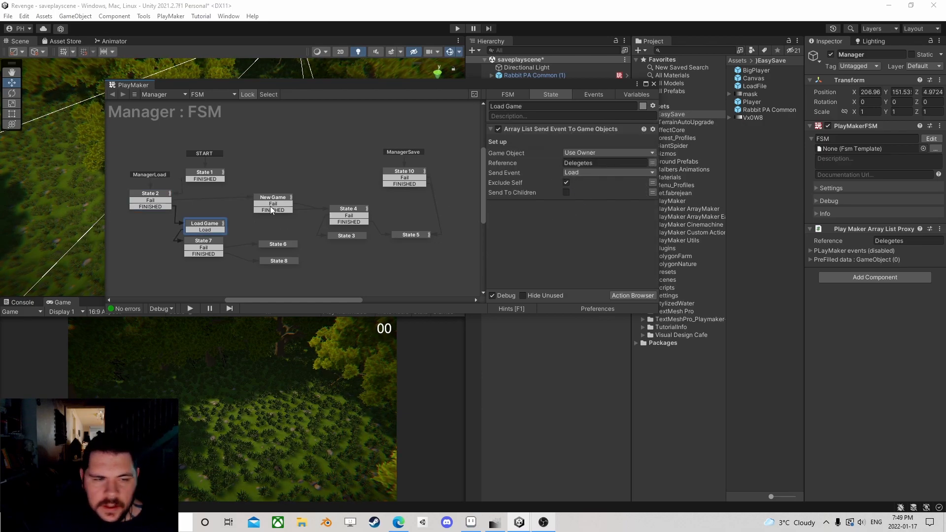
left_click(204, 243)
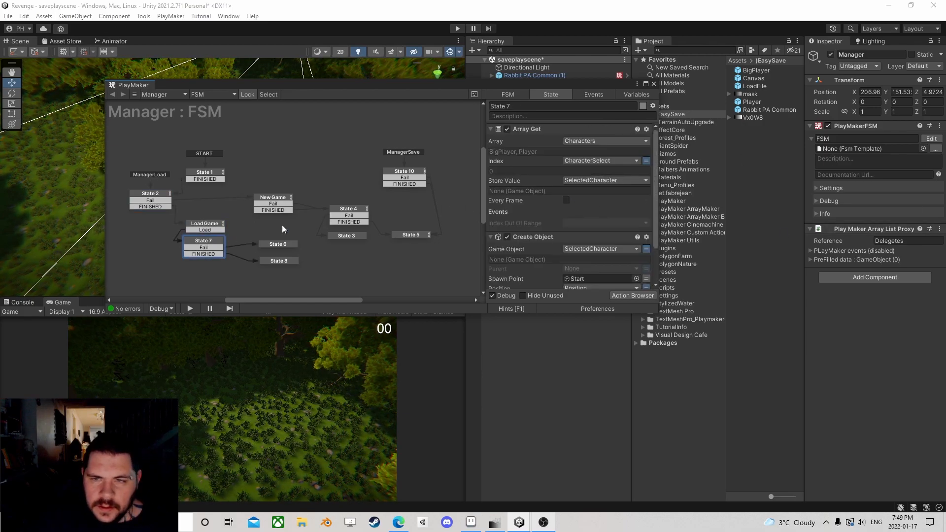
Examine State 7's Array Get and Create Object settings and State 6 in the Manager FSM, and close the PlayMaker editor
scroll(628, 187, "down", 3)
scroll(590, 239, "up", 2)
scroll(592, 235, "down", 2)
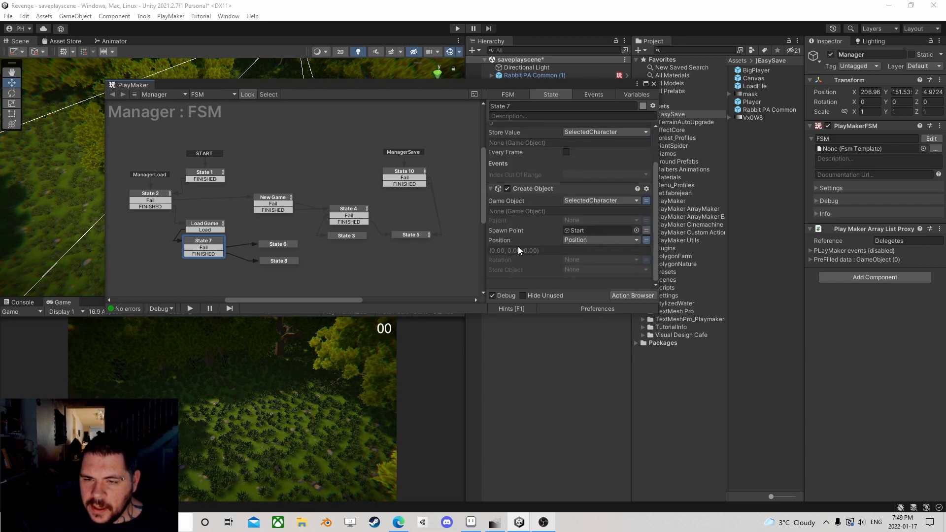
left_click(278, 244)
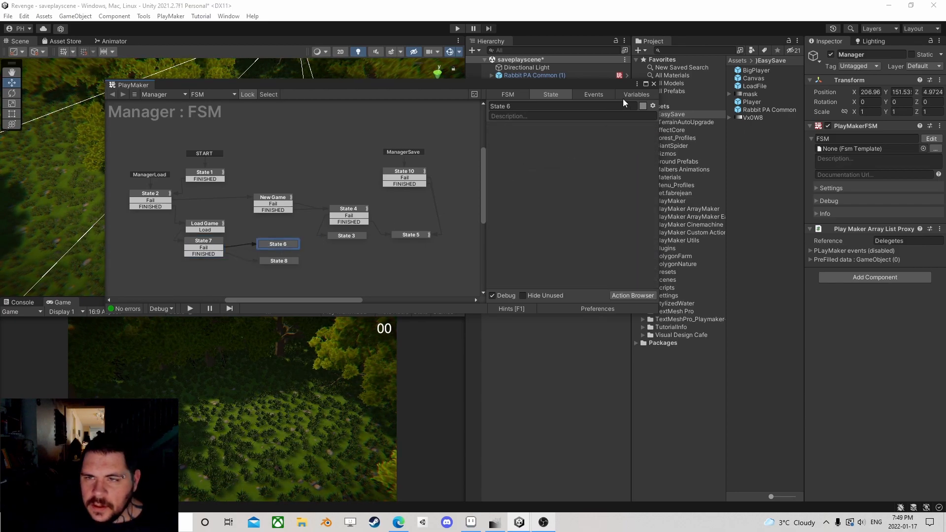
left_click(654, 84)
Save saveplayscene and open the Menu scene
left_click(7, 16)
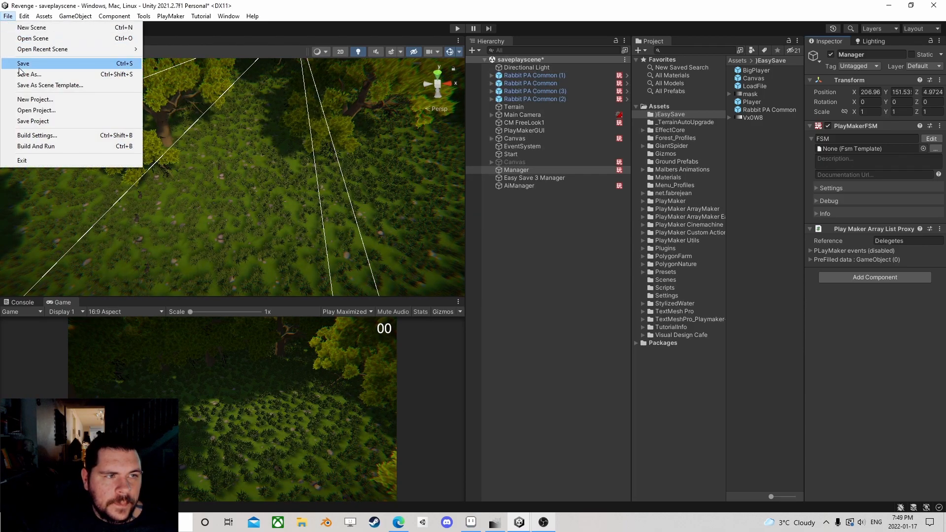
left_click(20, 64)
left_click(8, 15)
left_click(32, 38)
scroll(188, 197, "down", 1)
left_click(126, 230)
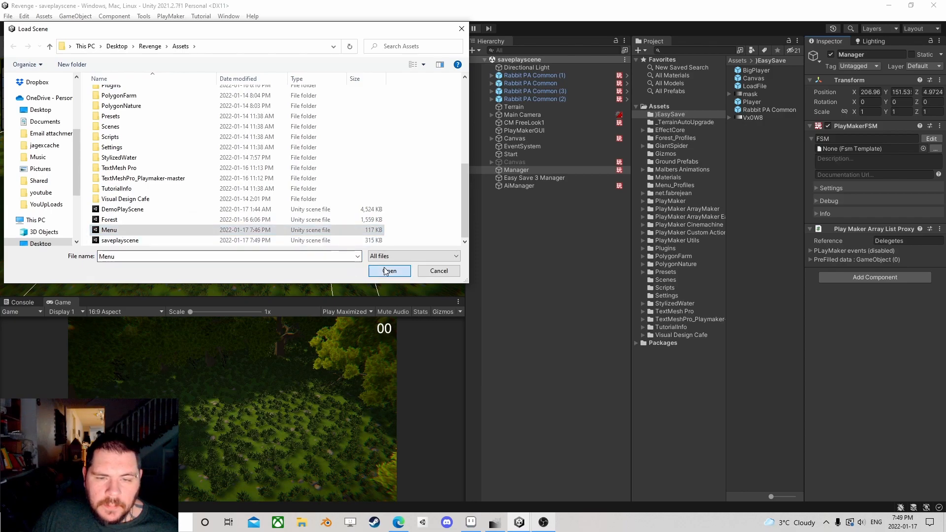
left_click(389, 271)
Run the Menu scene and delete the existing saves, including SaveFile.es3, Brokn3 and Brokn, from the game's load list
left_click(456, 29)
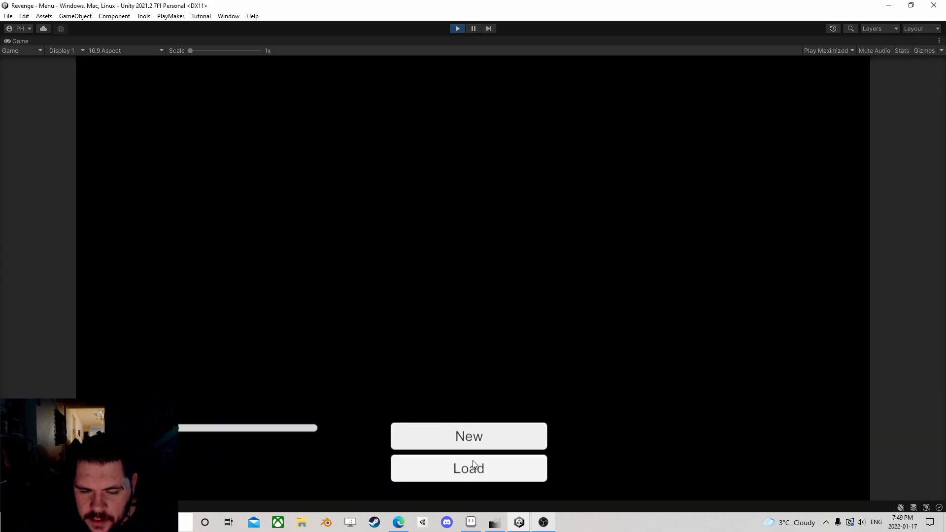
left_click(473, 466)
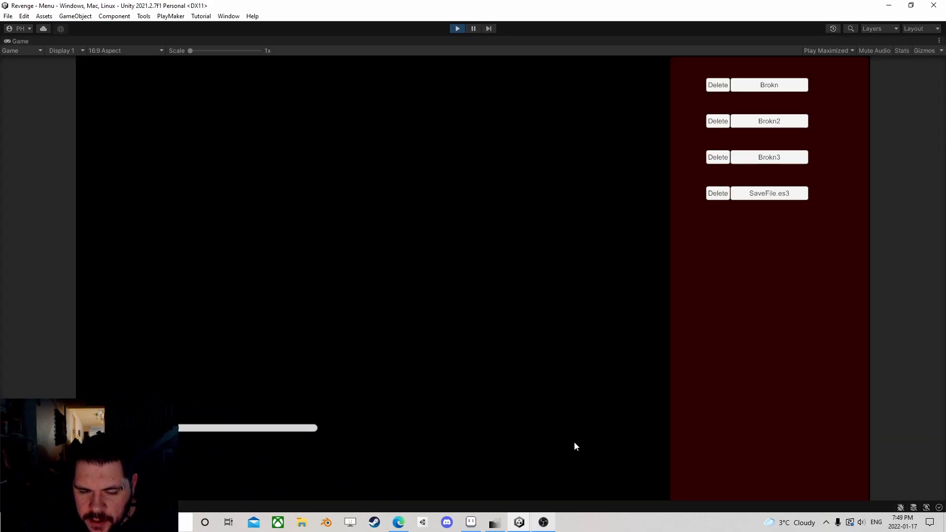
left_click(723, 198)
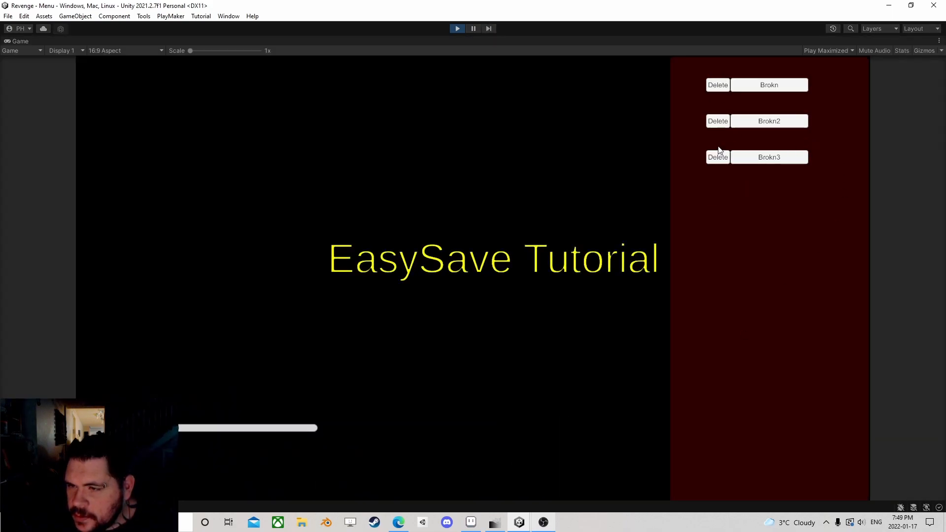
left_click(719, 156)
left_click(718, 85)
Restart play mode and start a new game named Brokn
left_click(458, 28)
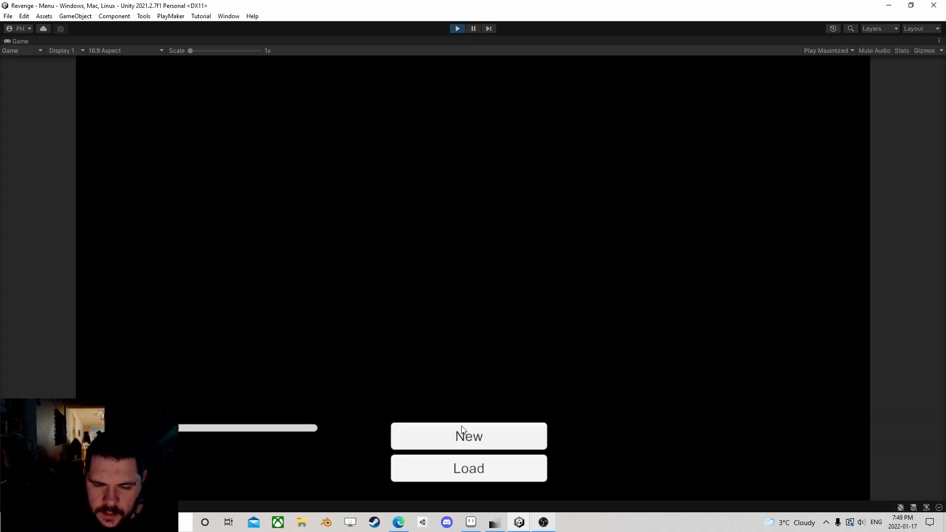
left_click(462, 429)
left_click(463, 433)
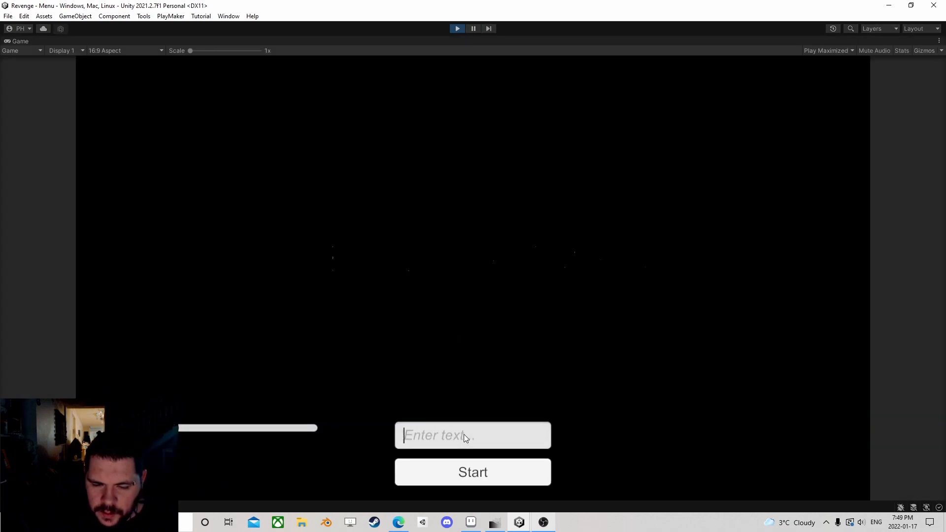
type("Brokn")
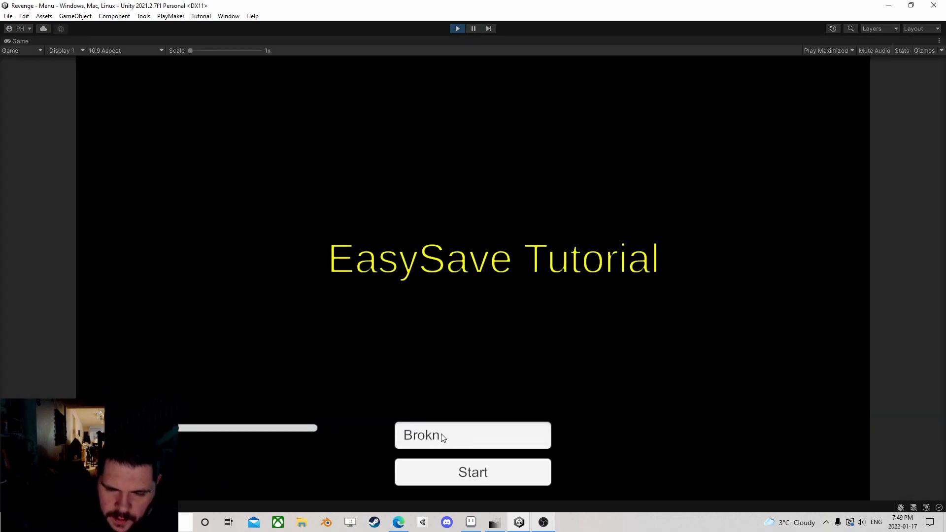
left_click_drag(191, 428, 390, 458)
left_click(470, 474)
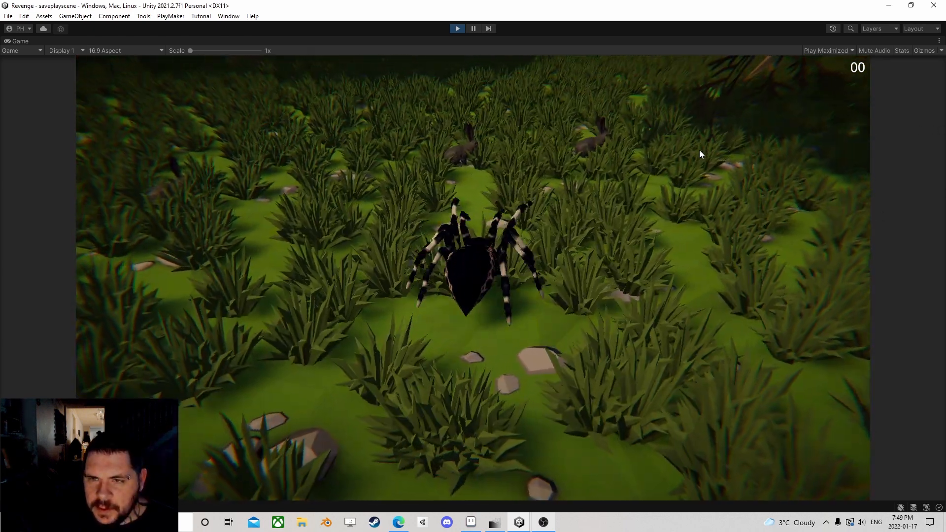
Play-test the black spider by moving it and attacking a rabbit, and stop play mode
key("w")
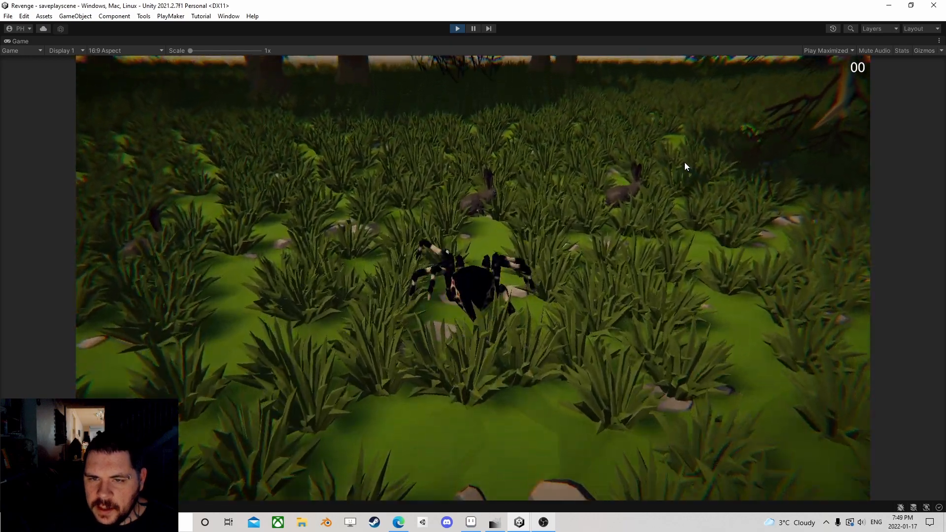
left_click(685, 163)
key("s")
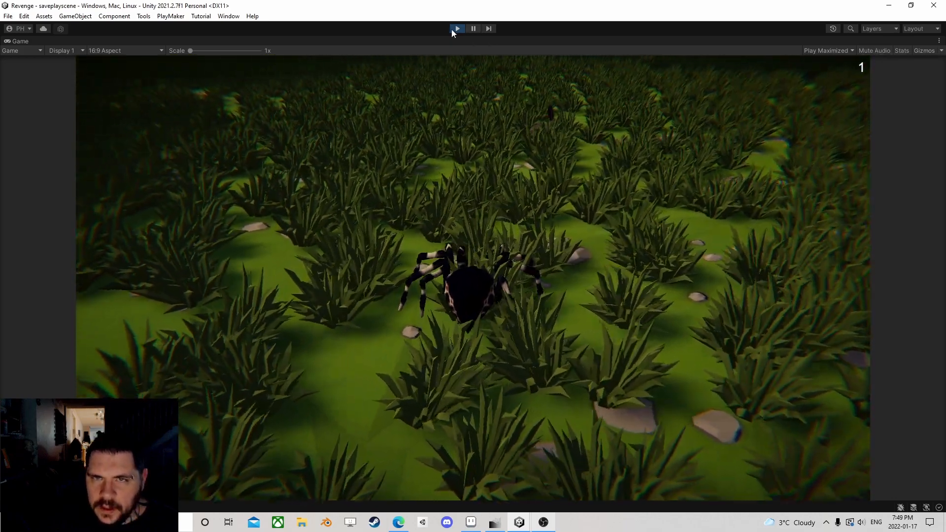
left_click(454, 28)
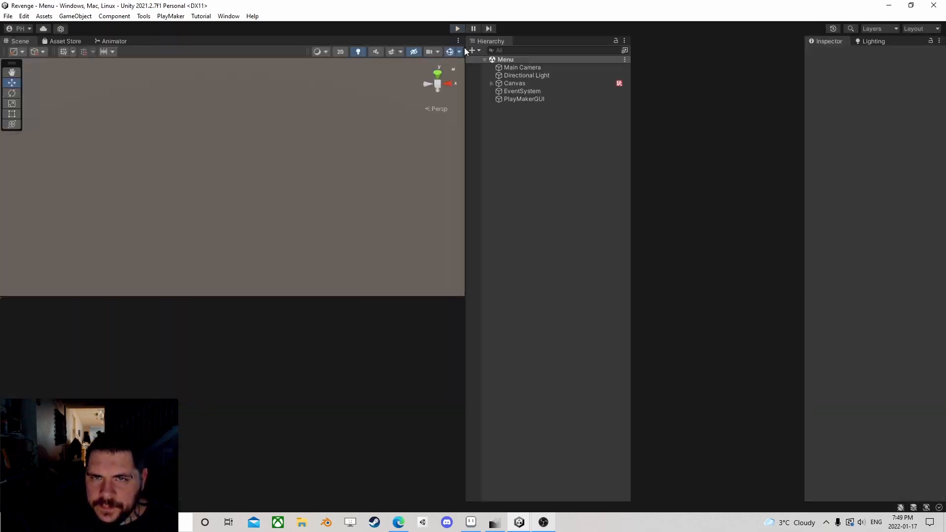
Reopen the saveplayscene scene
left_click(8, 15)
left_click(30, 39)
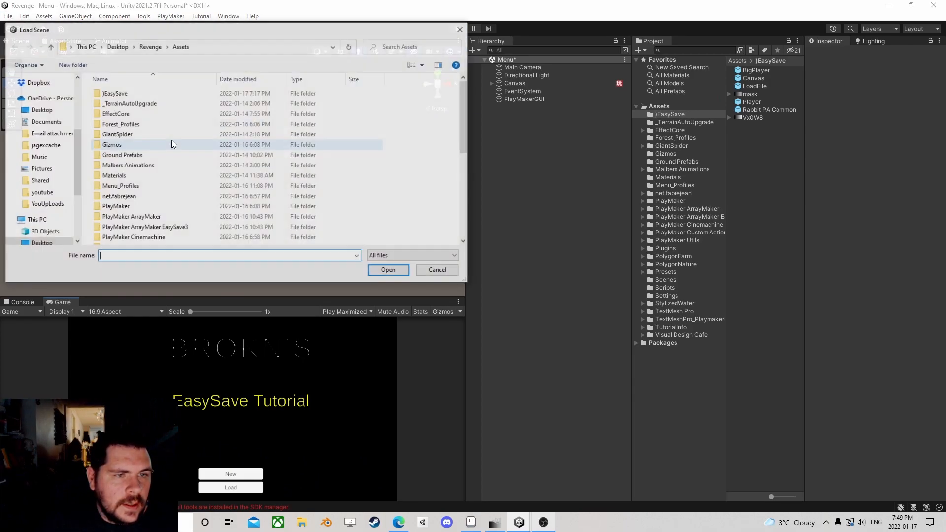
scroll(172, 143, "down", 6)
left_click(123, 240)
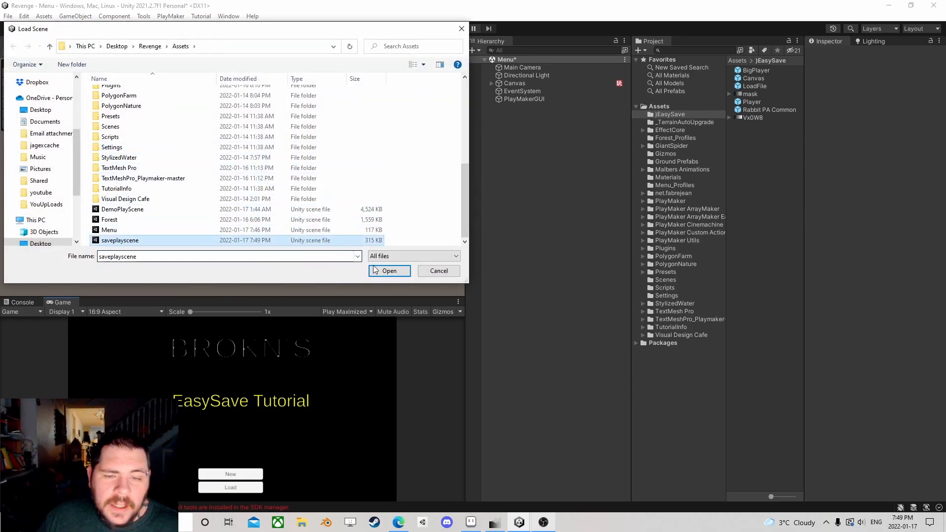
left_click(377, 270)
left_click(463, 279)
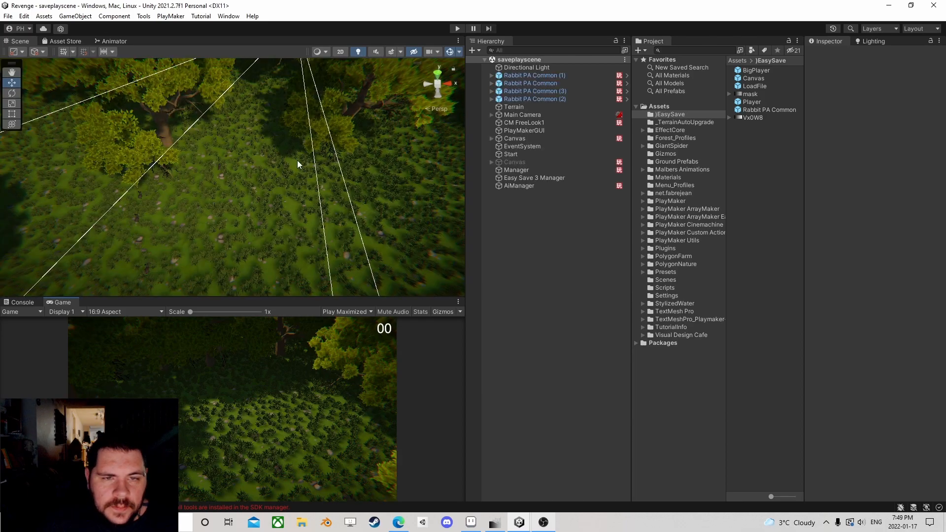
Enable the pause menu's Canvas, disable its Menu child object, and save the scene
left_click(514, 162)
left_click(831, 54)
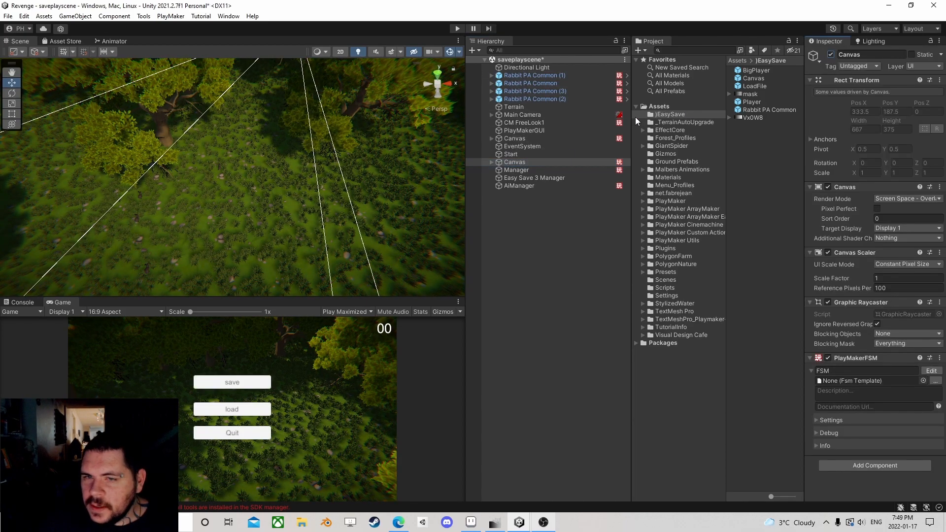
left_click(491, 161)
left_click(590, 169)
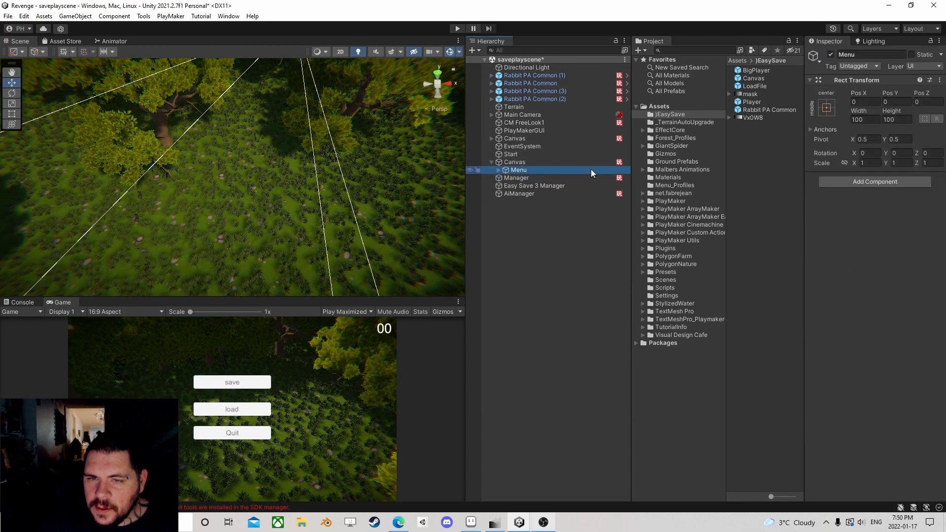
left_click(831, 55)
left_click(9, 21)
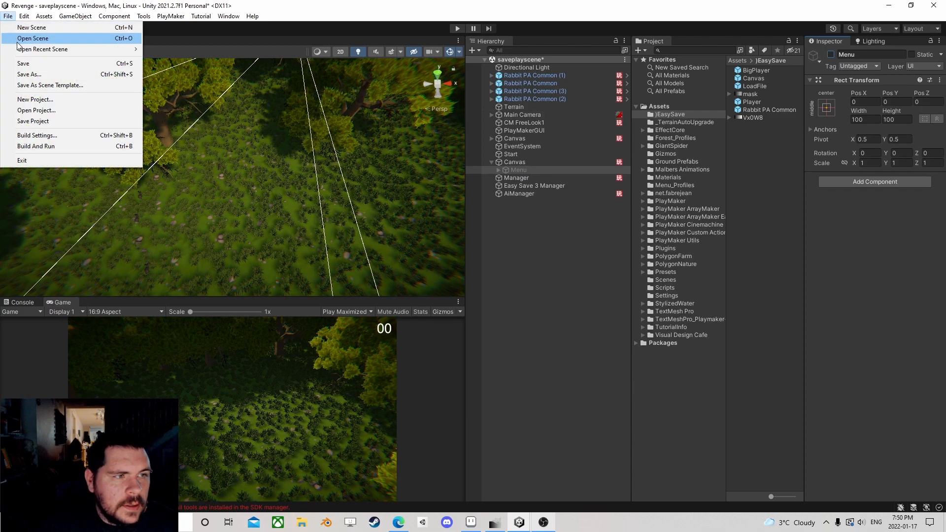
left_click(20, 63)
left_click(513, 162)
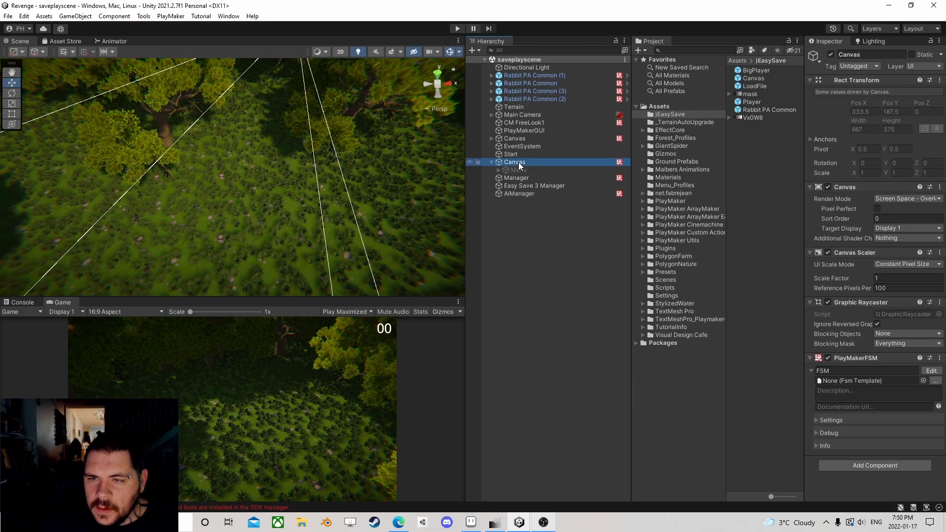
Switch back to the Menu scene
left_click(8, 16)
left_click(33, 38)
left_click(107, 228)
left_click(371, 268)
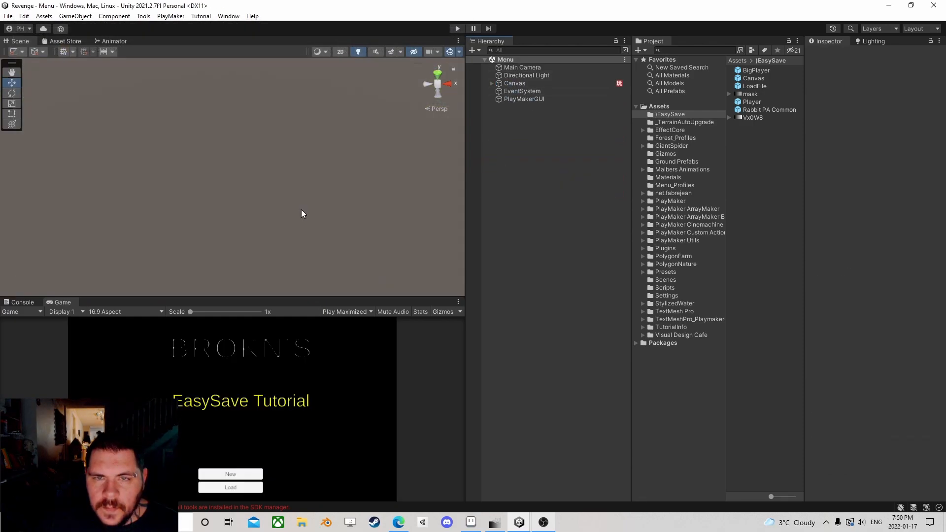
Run the game, load the Brokn save to test it, and stop play mode
left_click(457, 28)
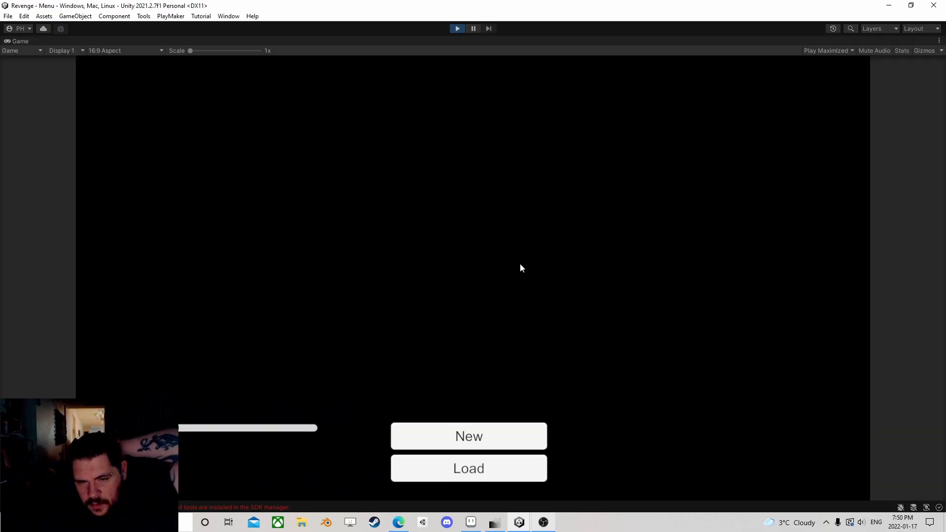
left_click(521, 469)
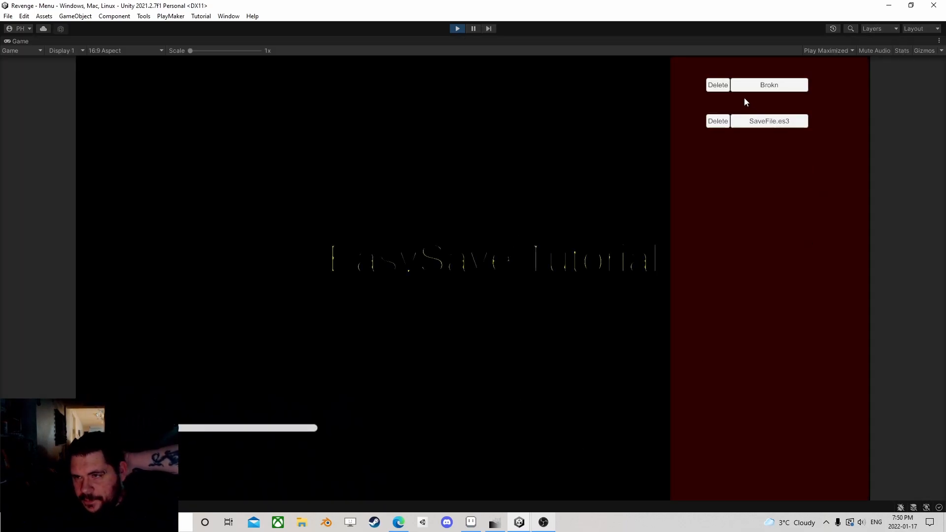
left_click(750, 84)
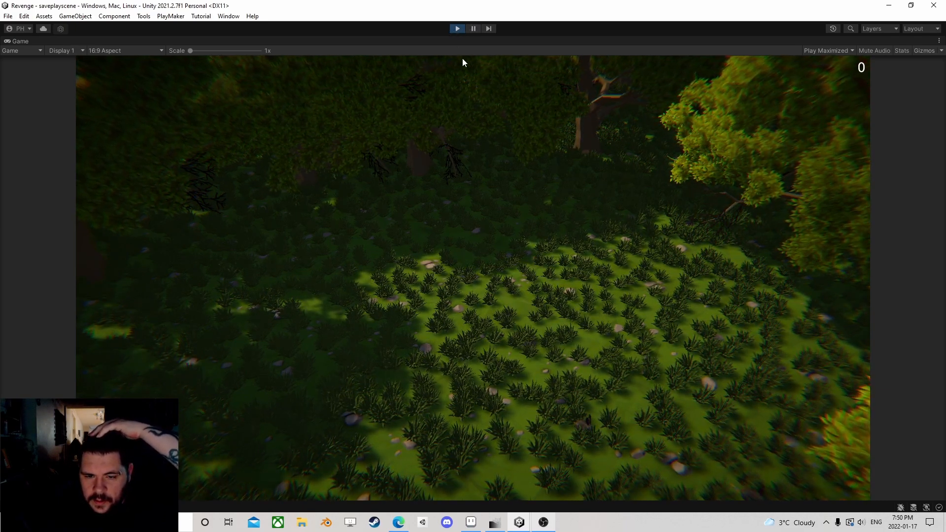
left_click(455, 28)
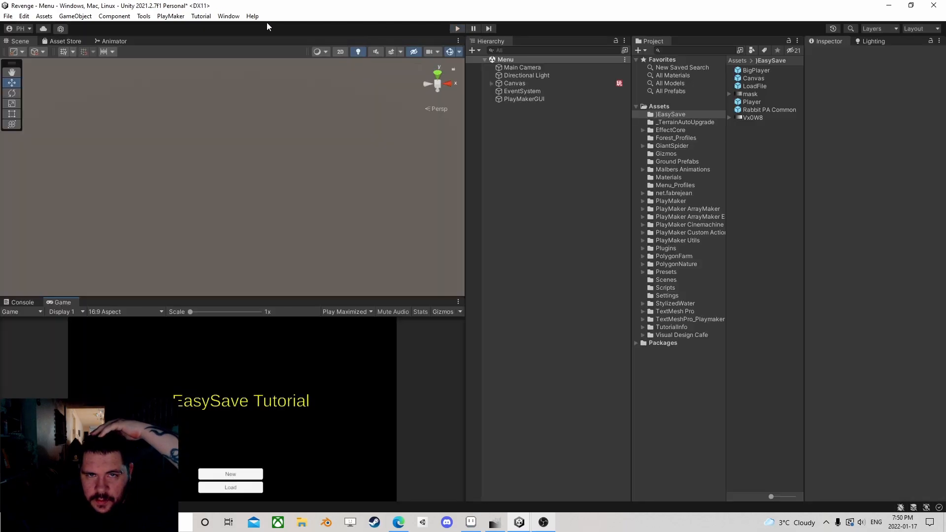
Run the Menu scene again and start a new game named Brokn2
left_click(8, 17)
left_click(456, 29)
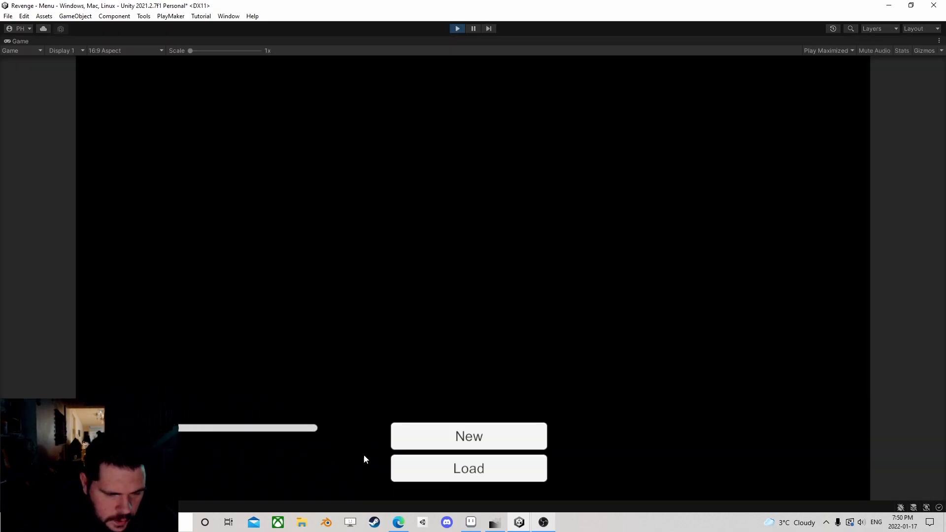
left_click(452, 432)
left_click(471, 433)
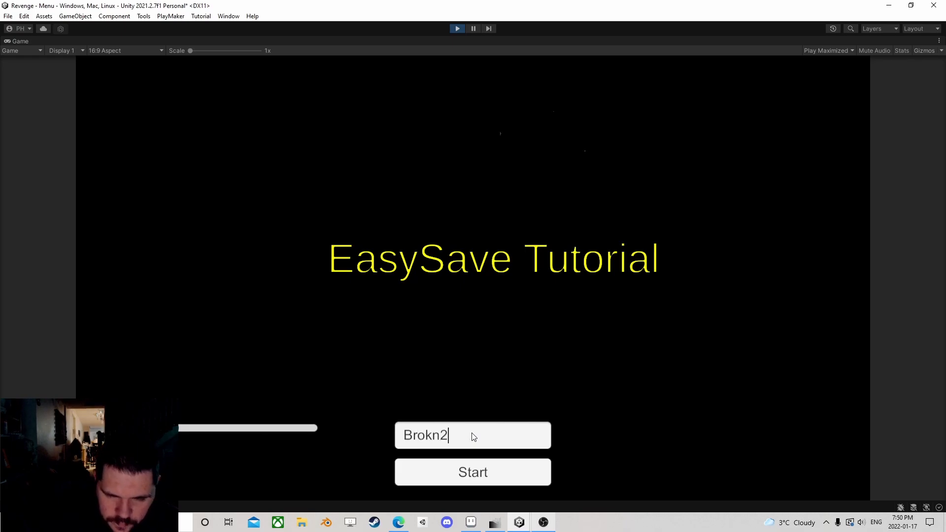
left_click(481, 471)
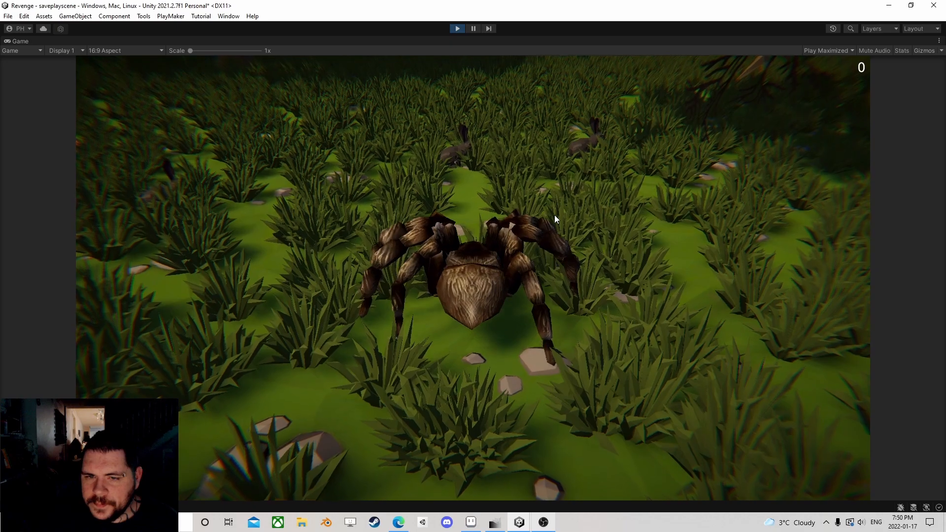
Walk the brown spider to a rabbit, attack it, and back away
key("w")
left_click(525, 220)
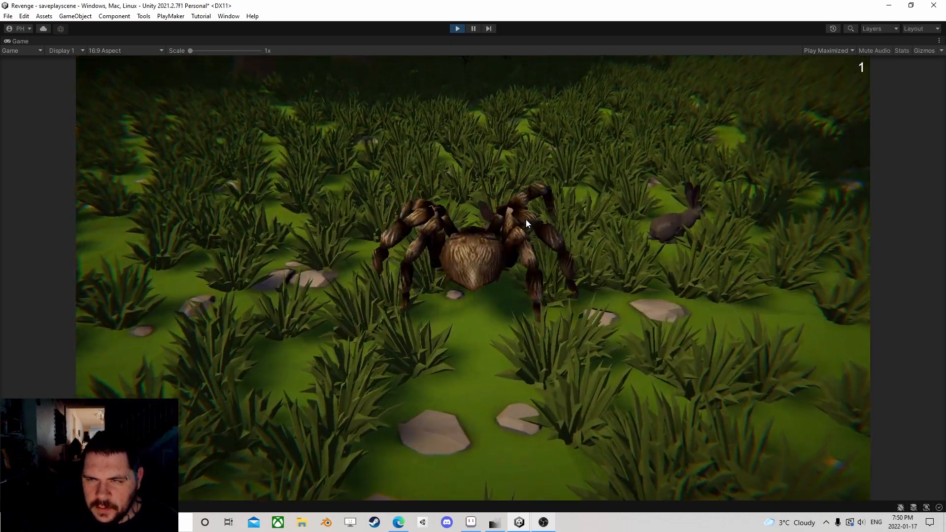
key("s")
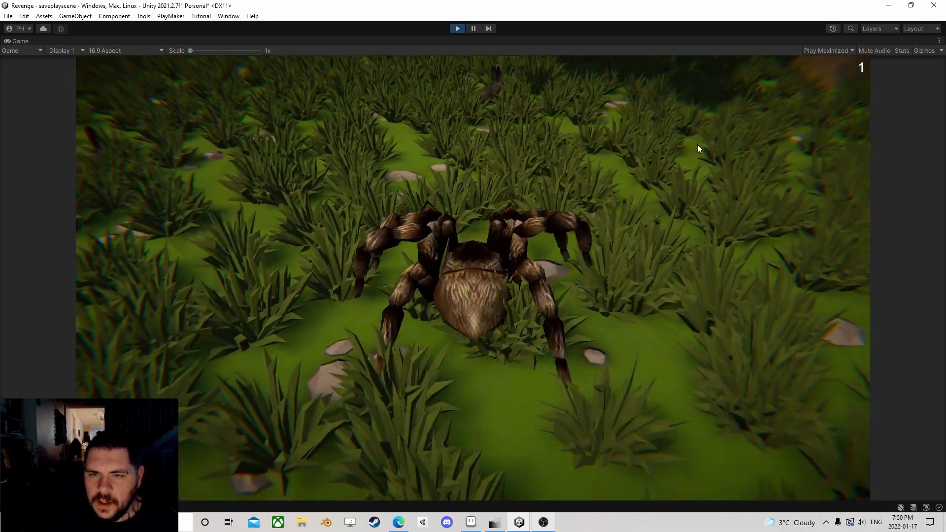
Open the in-game pause menu, save the game, close the menu, and move the spider onward
key("Escape")
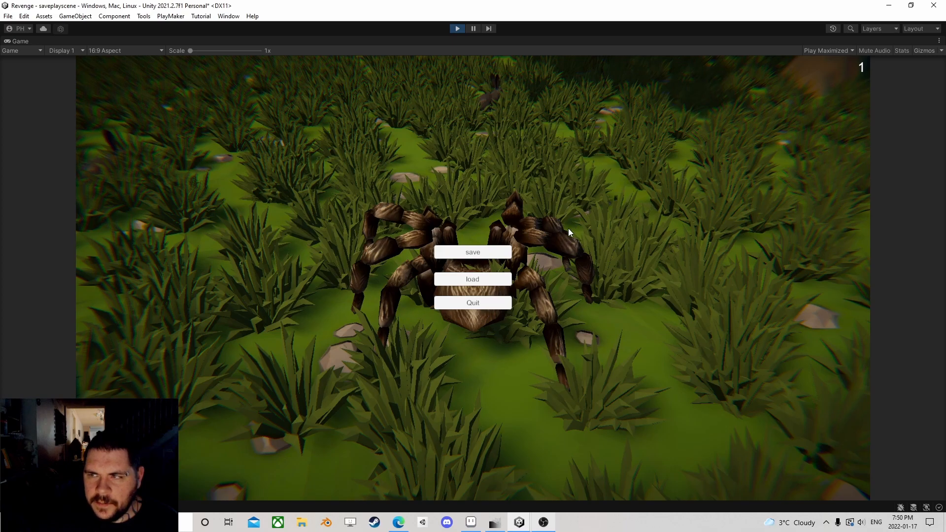
left_click(474, 253)
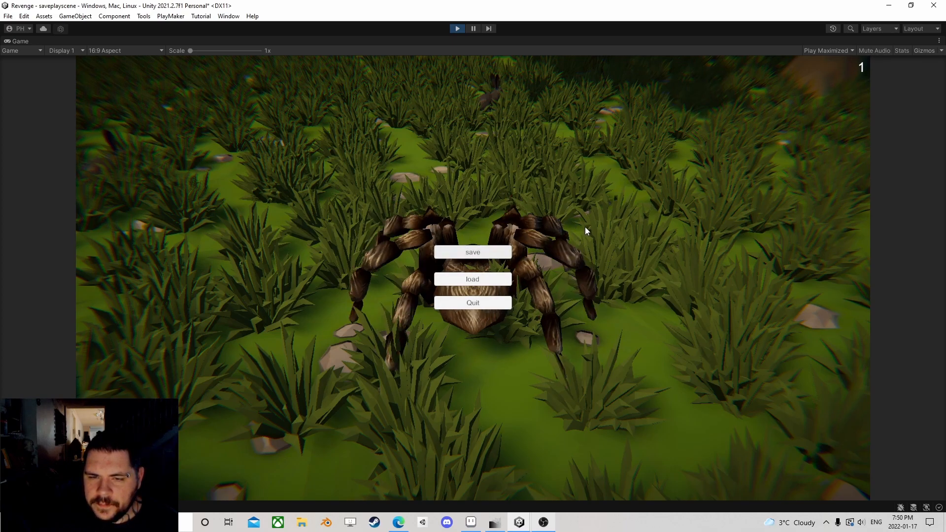
key("Escape")
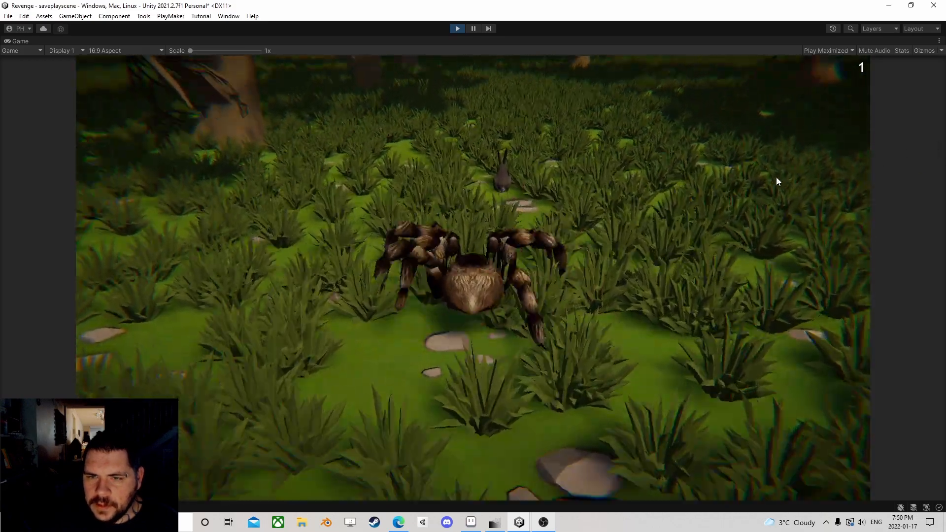
key("w")
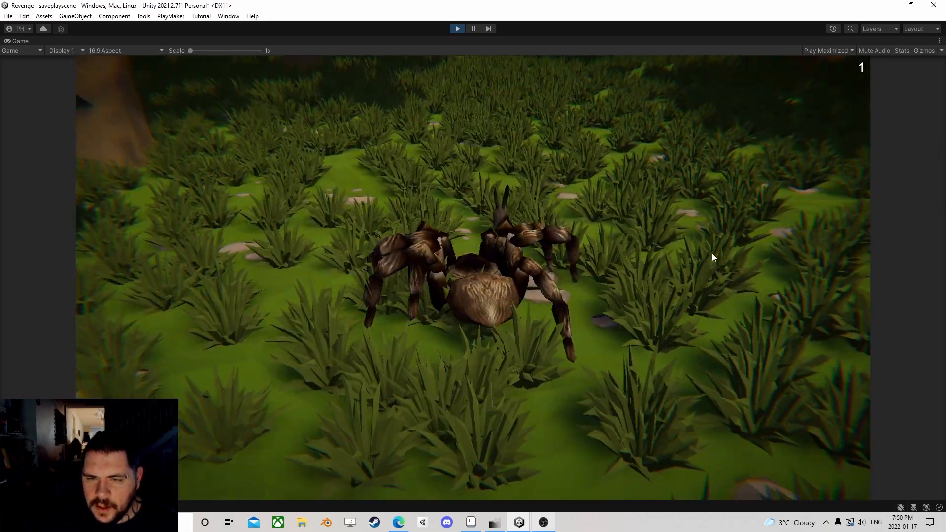
Walk the spider onward, load the saved game from the in-game pause menu, then close the menu and keep moving
left_click(701, 253)
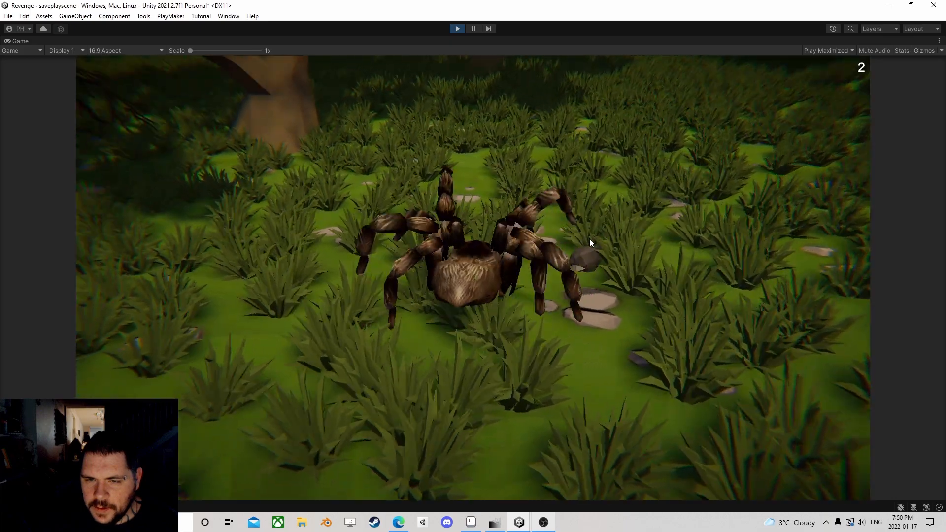
key("w")
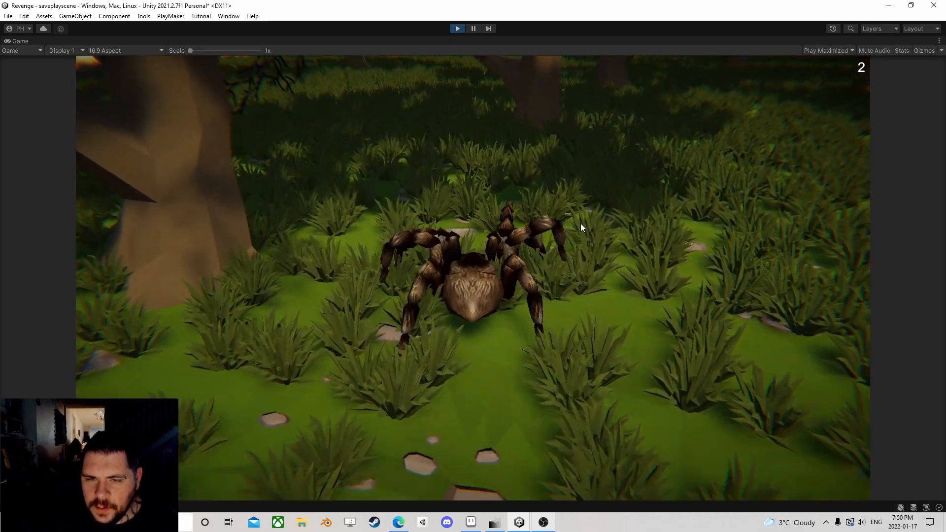
key("Escape")
left_click(473, 279)
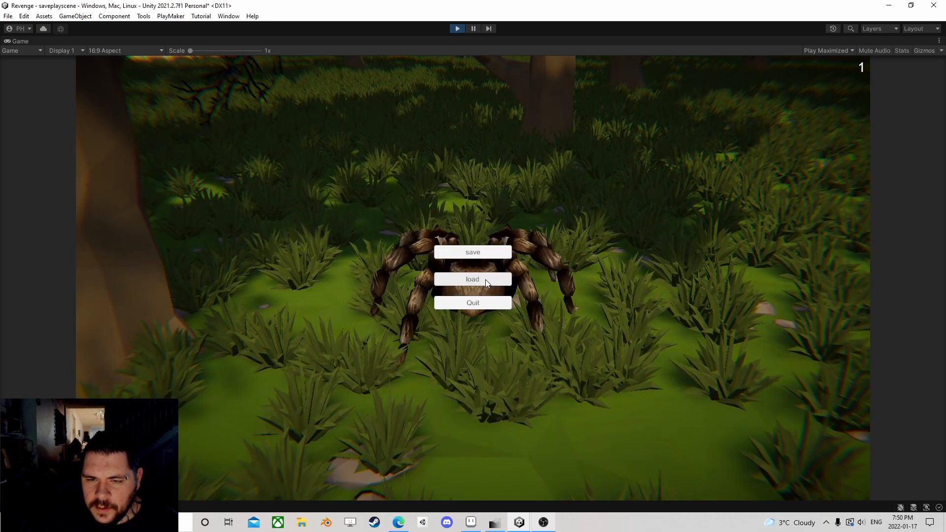
key("Escape")
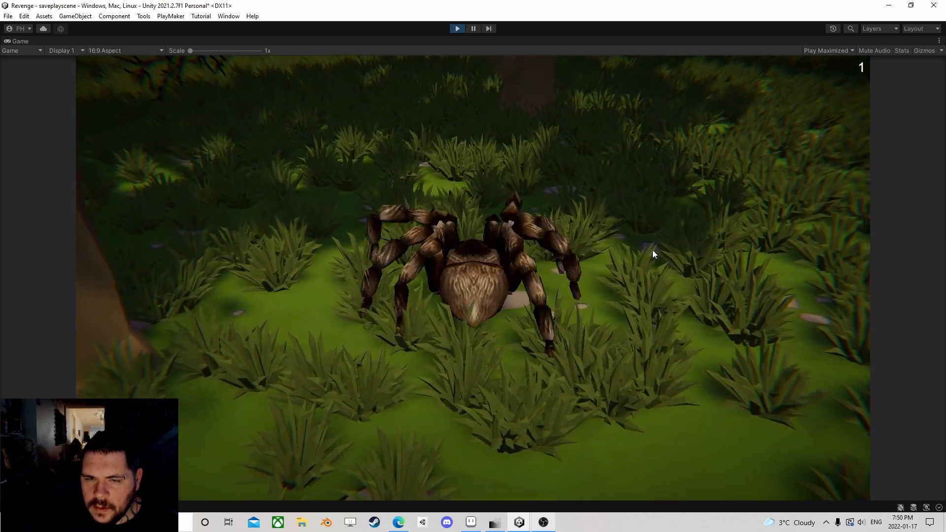
key("w")
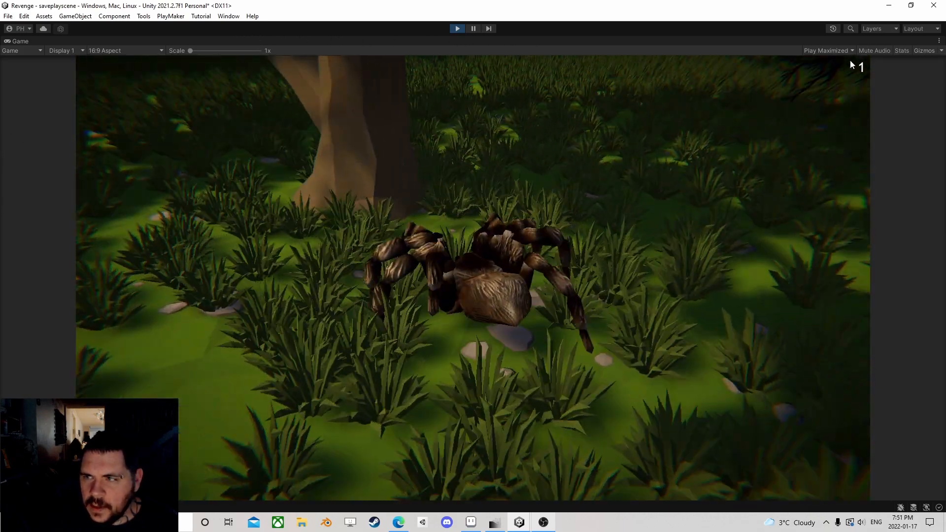
Pause the running game and open the Manager object's FSM from saveplayscene in the PlayMaker editor
left_click(461, 29)
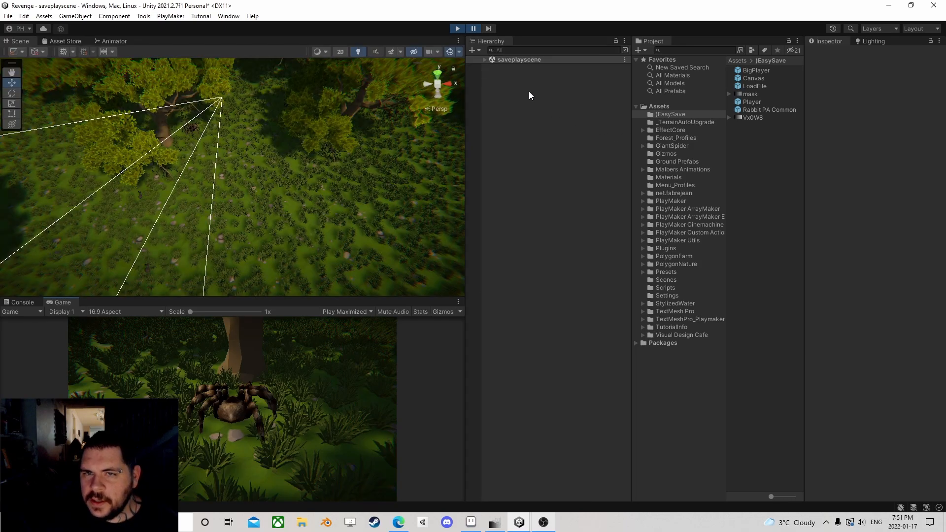
left_click(483, 59)
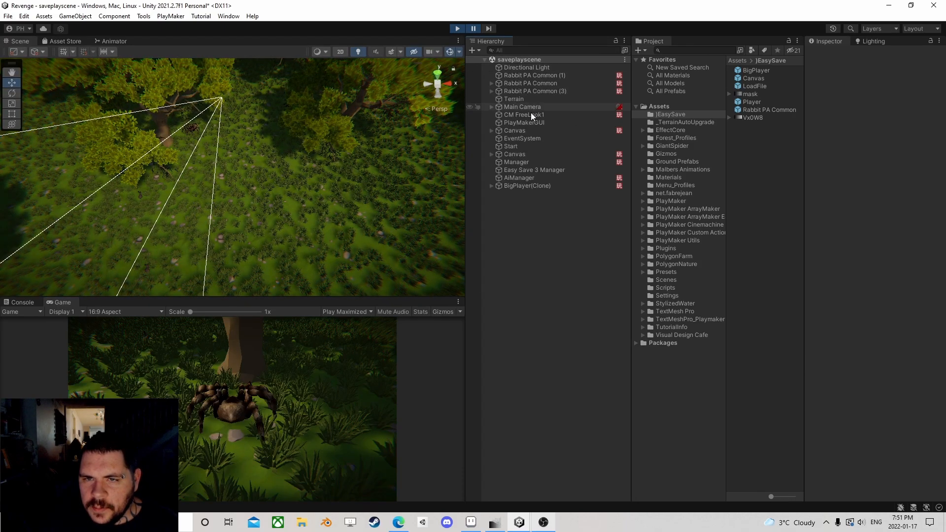
left_click(516, 164)
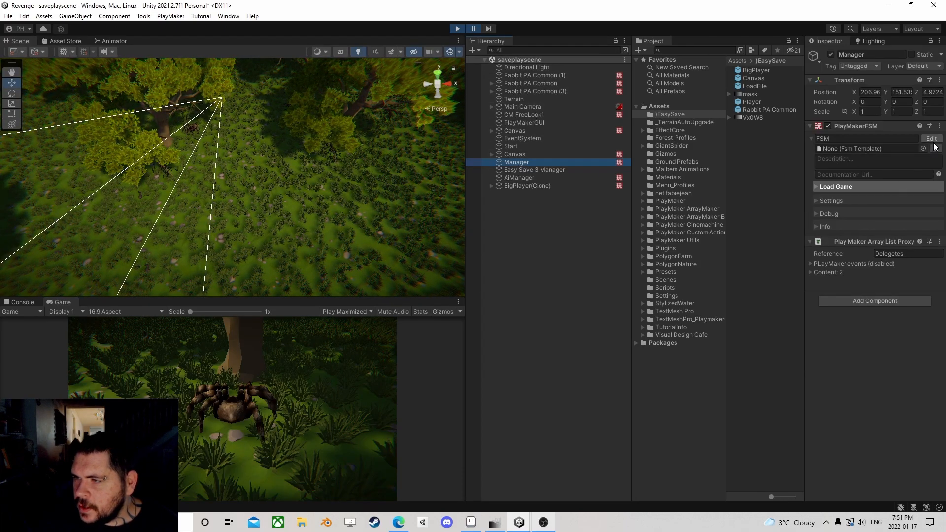
left_click(931, 139)
middle_click_drag(276, 196, 361, 157)
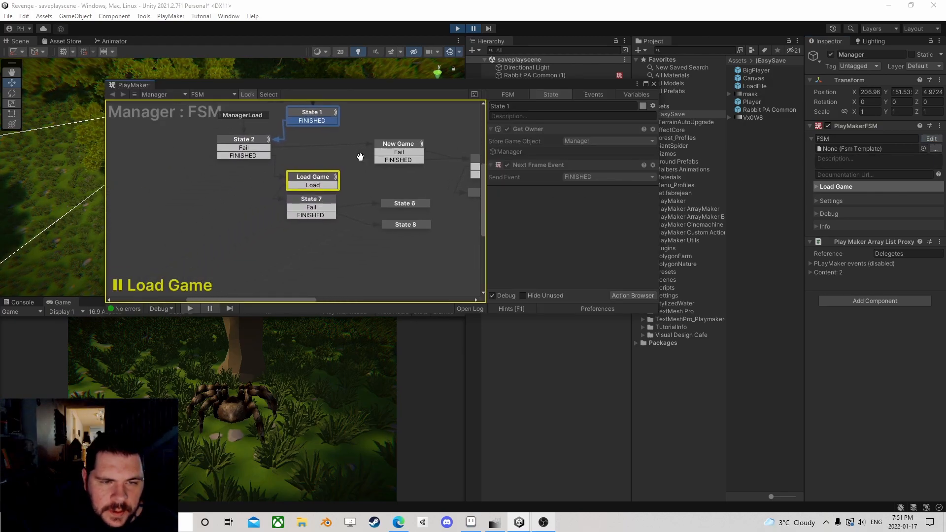
Examine the actions and transitions of the Manager FSM's Load Game and State 7 states
left_click(314, 181)
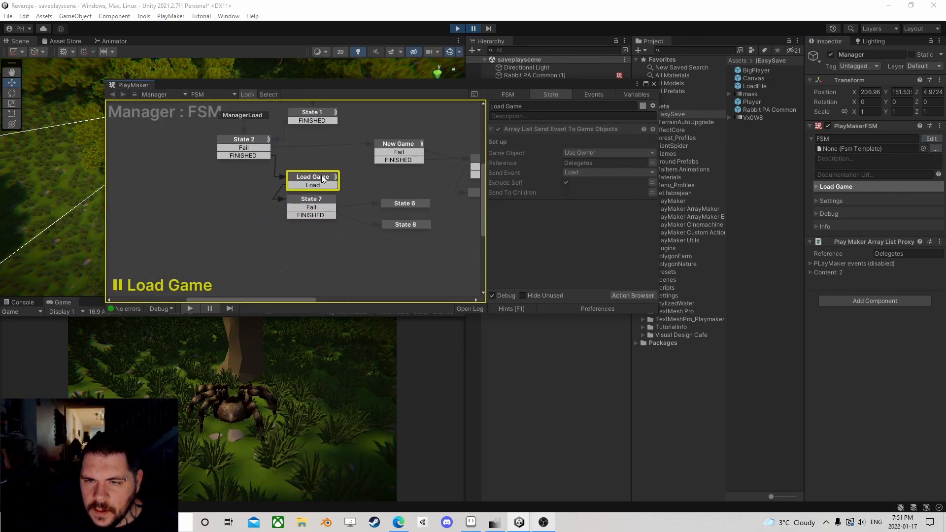
left_click_drag(321, 175, 321, 174)
left_click(313, 201)
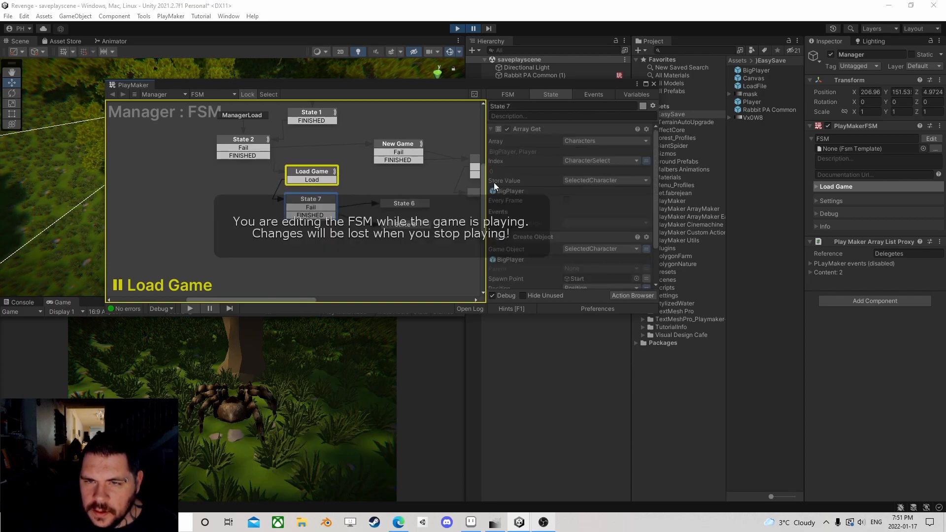
scroll(545, 194, "down", 3)
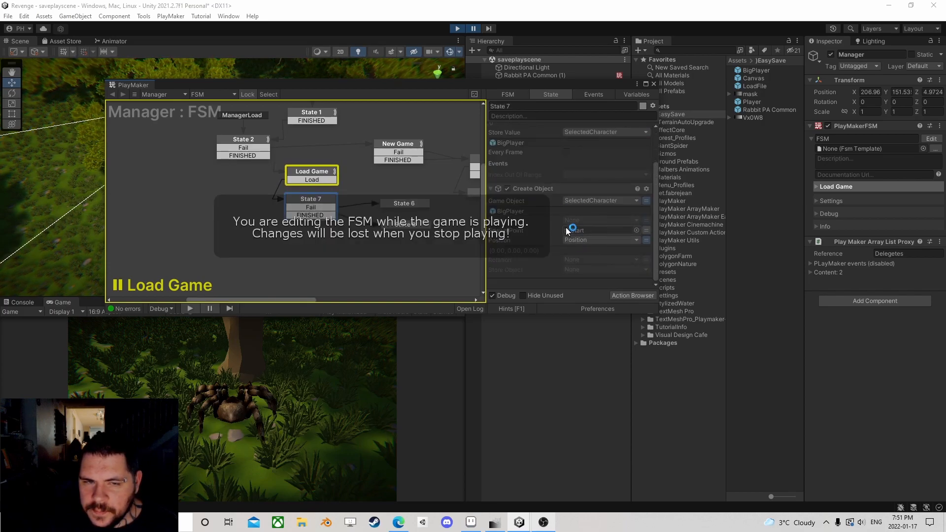
scroll(569, 220, "up", 3)
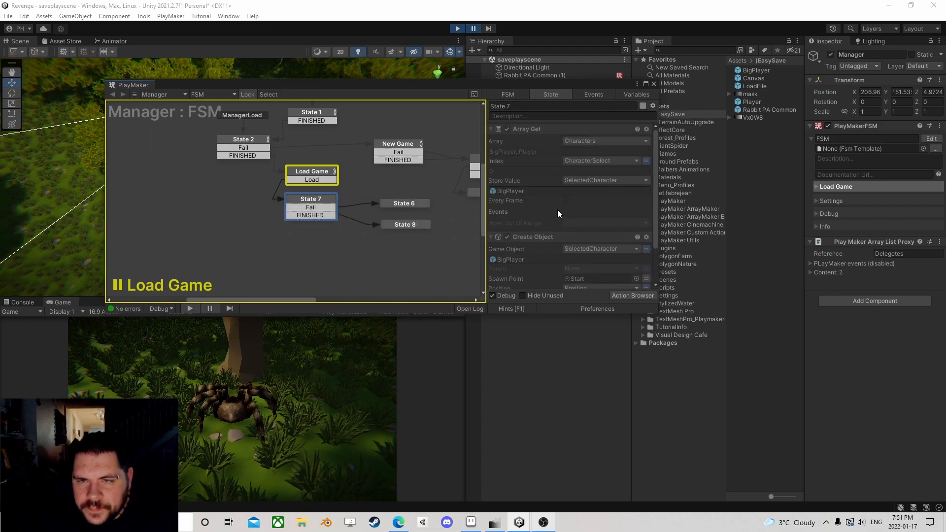
scroll(533, 198, "down", 3)
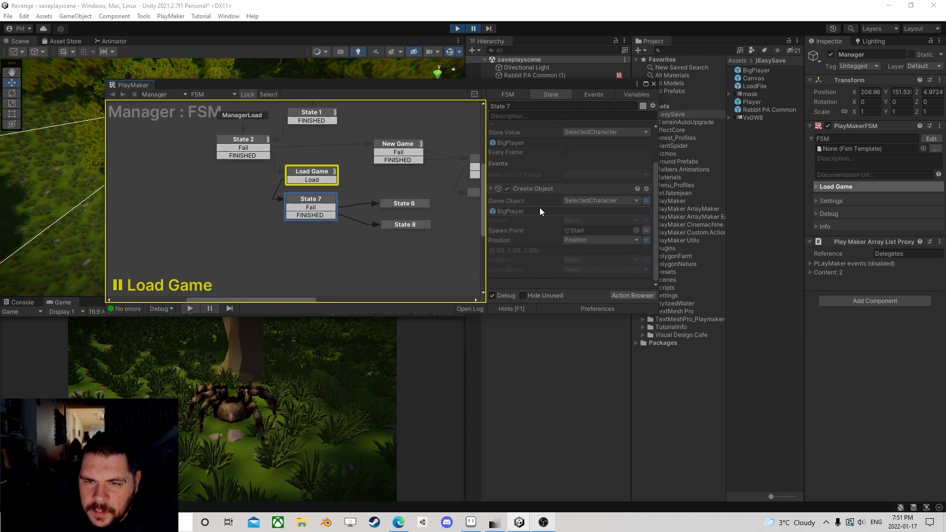
scroll(539, 208, "up", 3)
left_click_drag(557, 87, 599, 156)
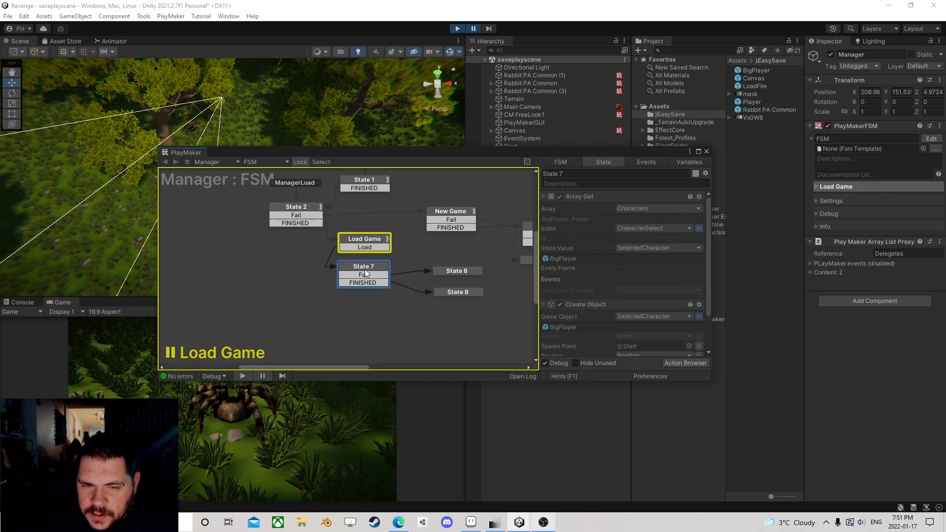
left_click(364, 242)
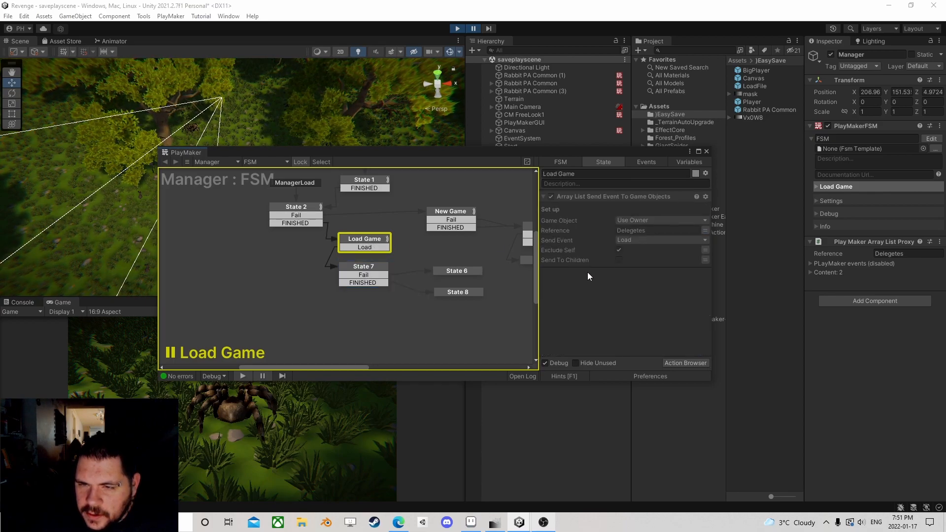
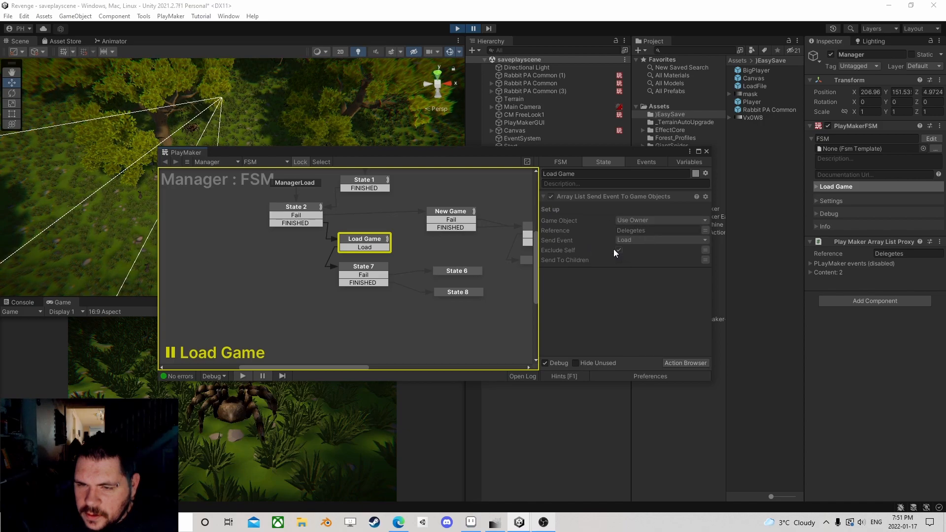
Stop the running game and open the saveplayscene scene from the project's Assets folder
left_click(458, 28)
left_click(8, 16)
left_click(29, 36)
scroll(197, 172, "down", 5)
left_click(115, 231)
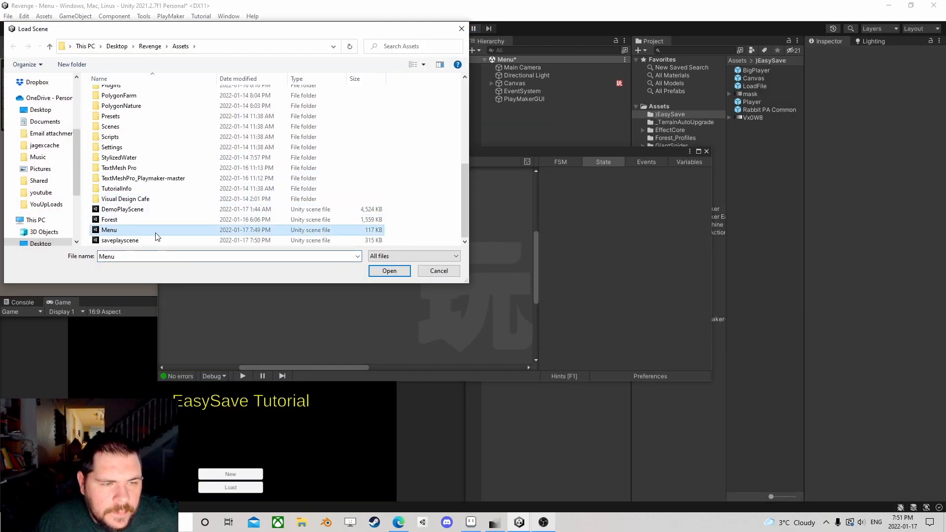
left_click(139, 239)
left_click(118, 230)
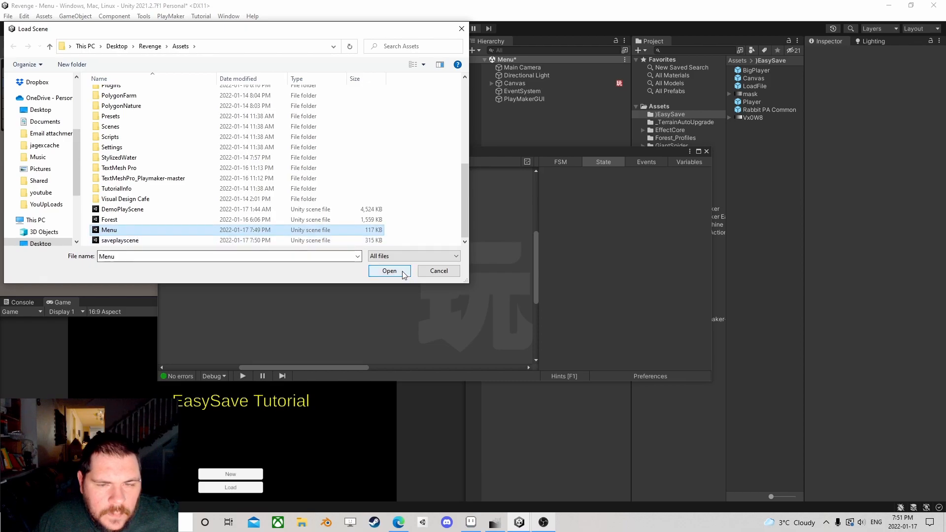
left_click(173, 241)
left_click(387, 271)
left_click(463, 283)
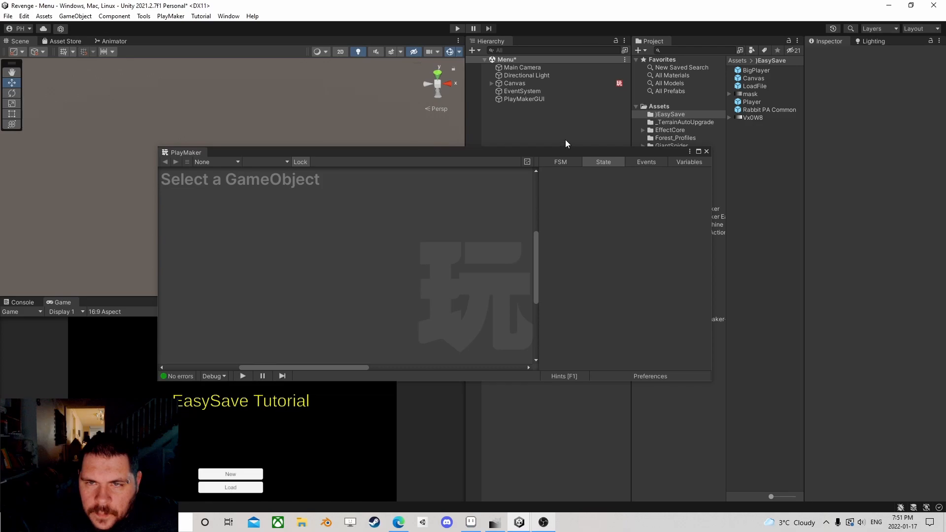
Reopen the PlayMaker editor on the Manager object's FSM and select State 5
left_click(706, 151)
left_click(516, 177)
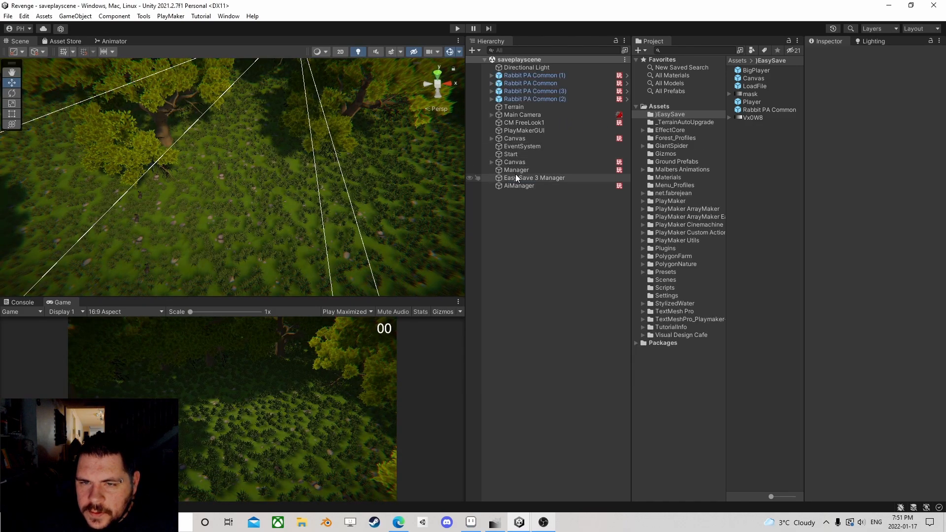
left_click(517, 170)
left_click(936, 140)
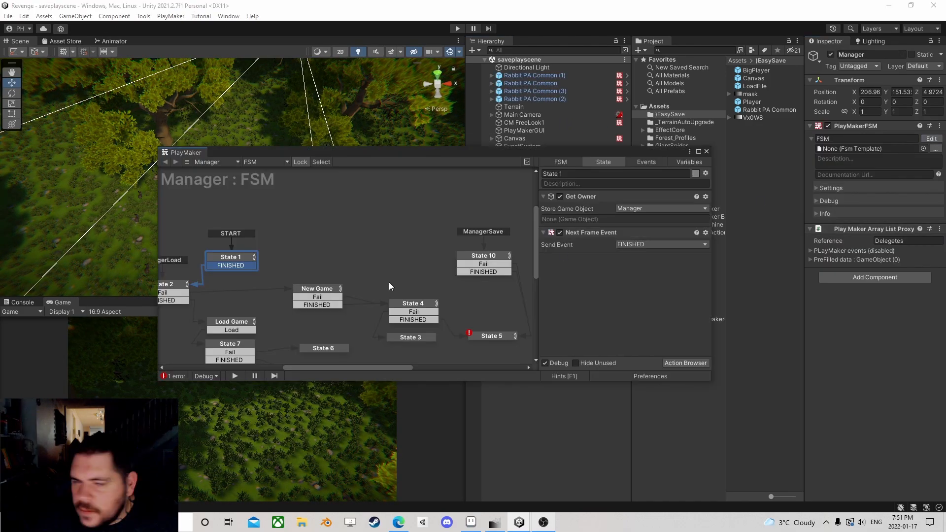
middle_click_drag(281, 321, 213, 221)
left_click(430, 238)
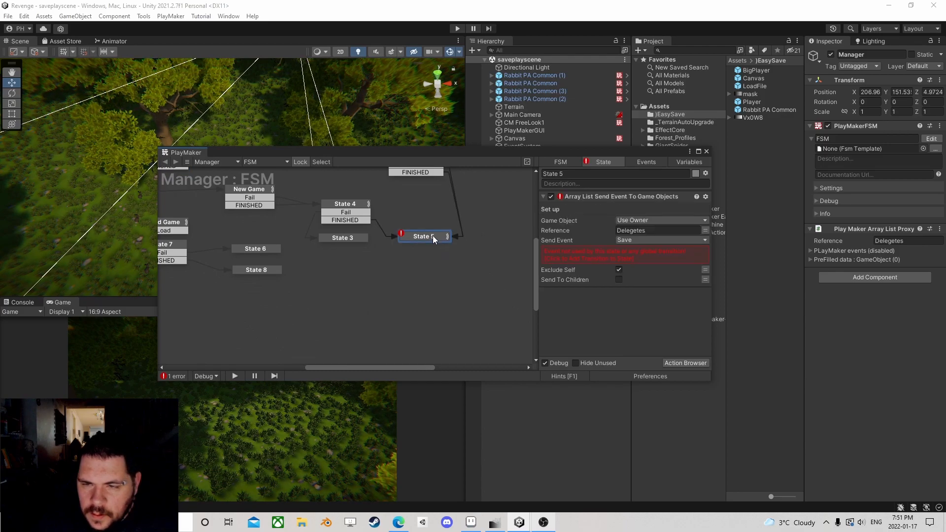
middle_click_drag(432, 220, 400, 259)
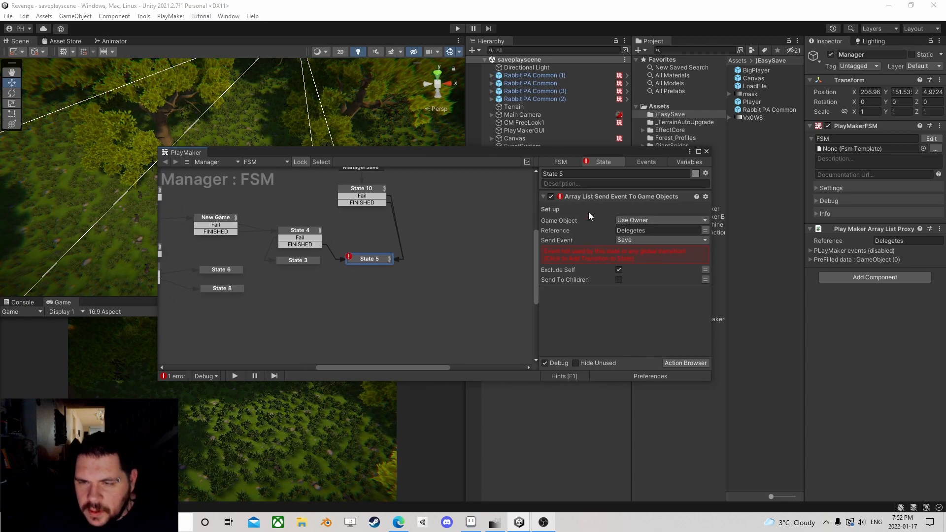
Add an Array List Send String Event To Game Objects action to State 5 above its existing action
left_click(590, 197)
left_click(702, 364)
type("send eve")
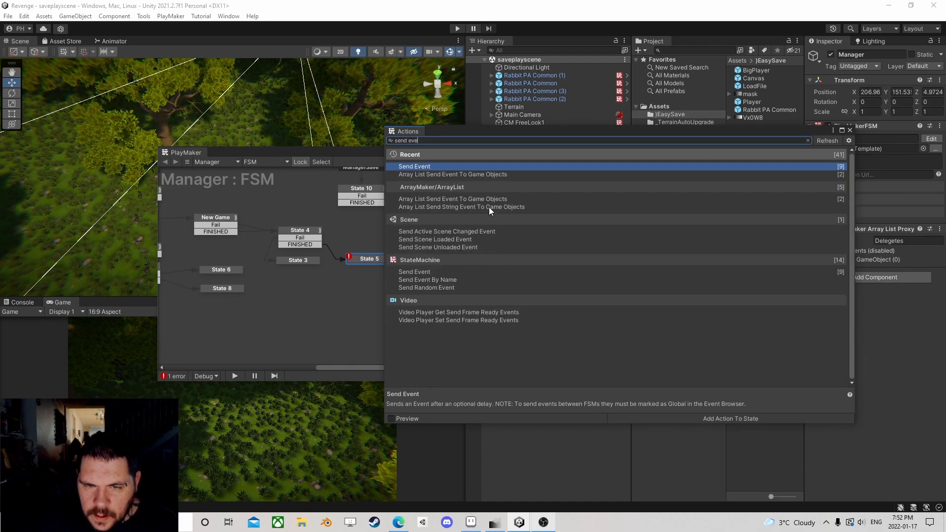
left_click(498, 207)
left_click(491, 198)
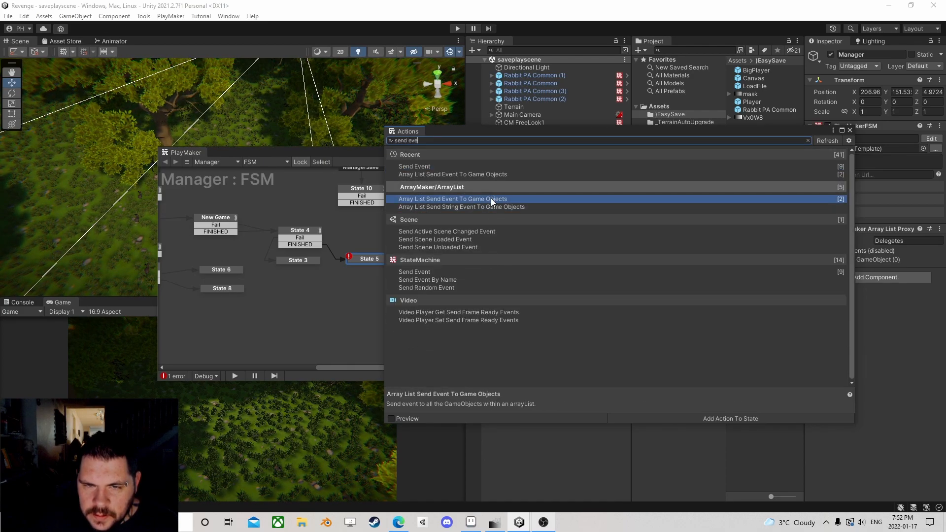
double_click(492, 208)
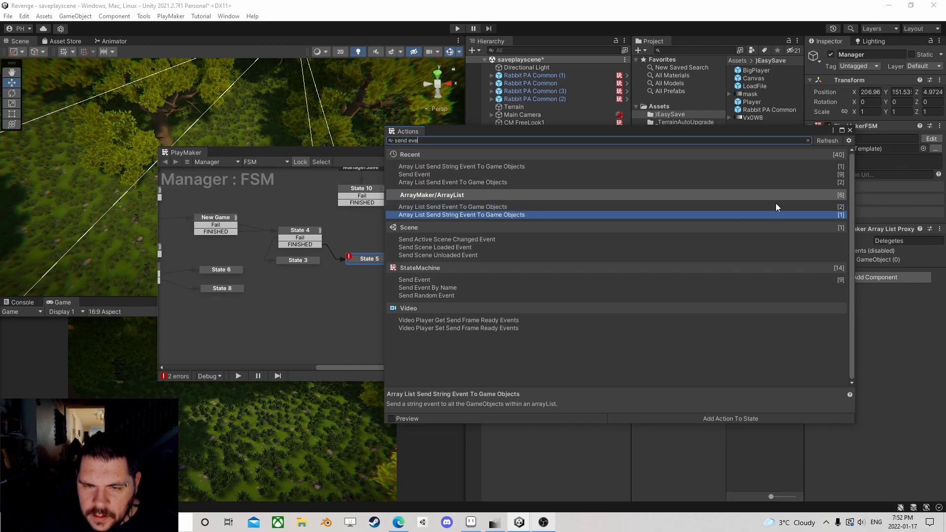
left_click(850, 130)
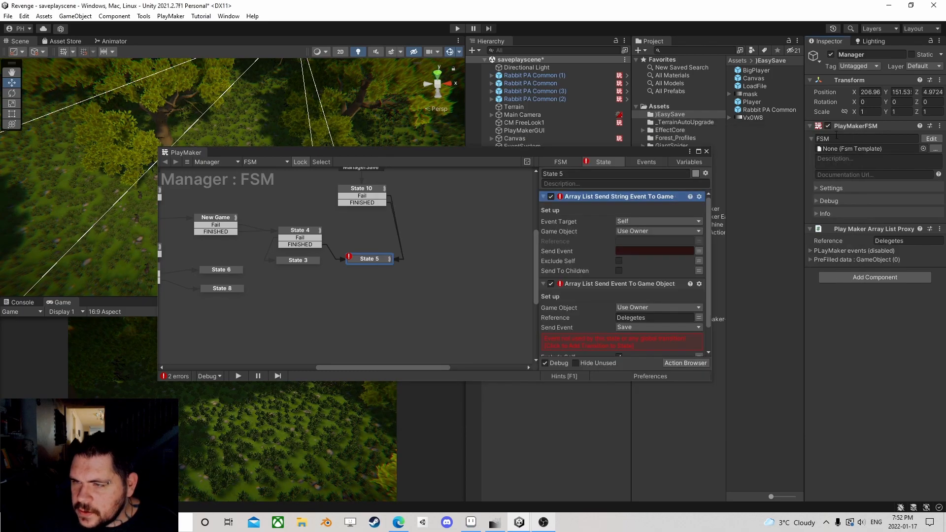
Set the string event action's Reference to Delegetes, copied from the existing action, and its Send Event to Save
left_click(595, 286)
left_click(655, 318)
key("ctrl+c")
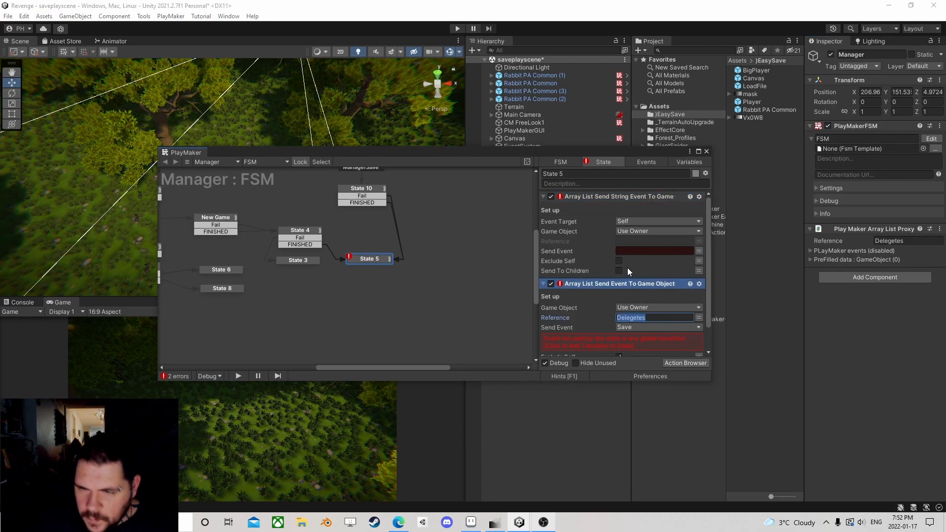
left_click(632, 250)
left_click(636, 240)
key("ctrl+v")
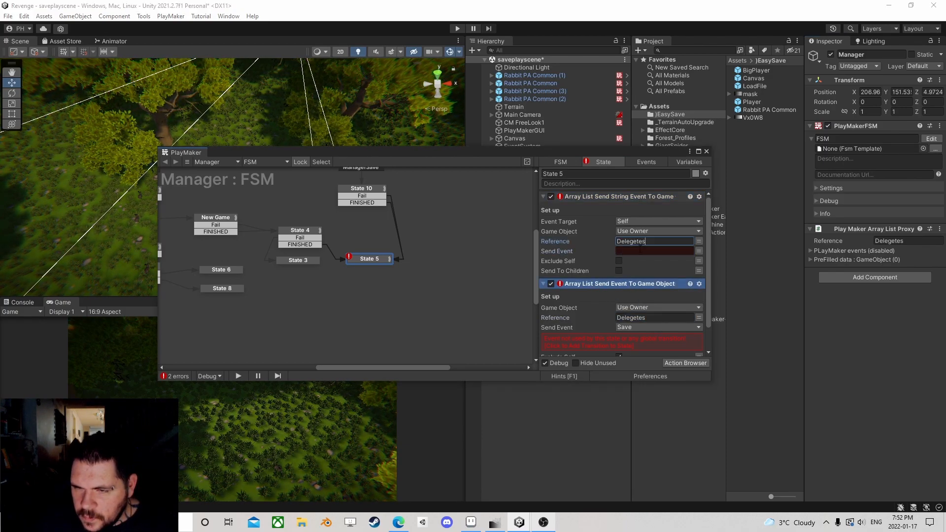
left_click(666, 252)
type("Save")
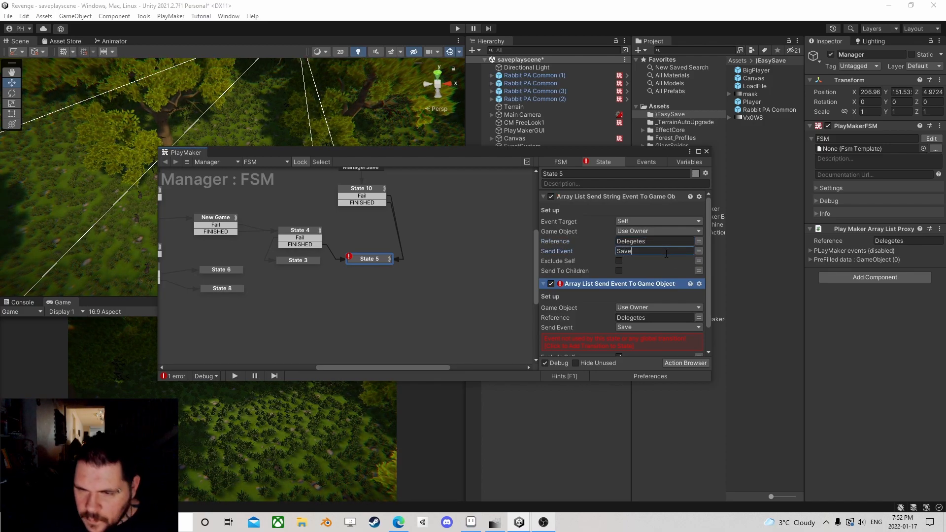
Set the string event's target to Game Object FSM, specifying the global variable Manager as the target game object
left_click(648, 231)
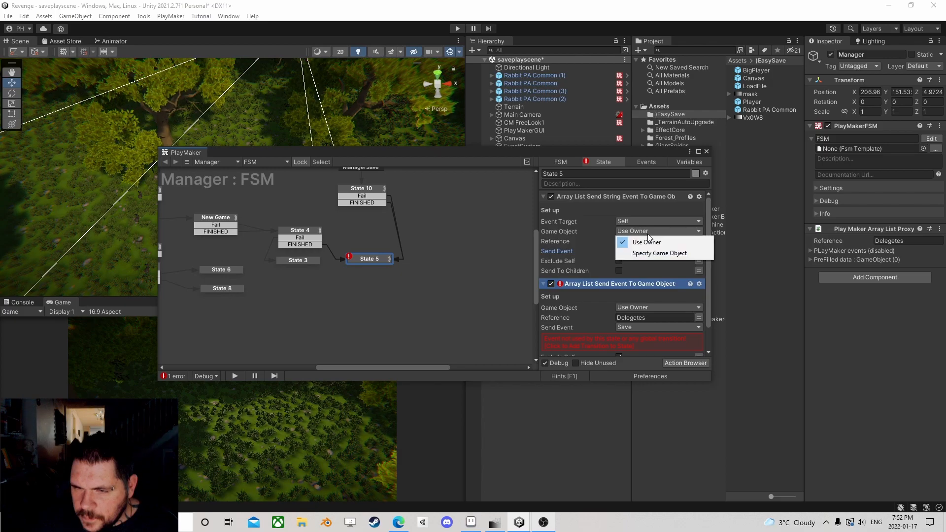
left_click(644, 253)
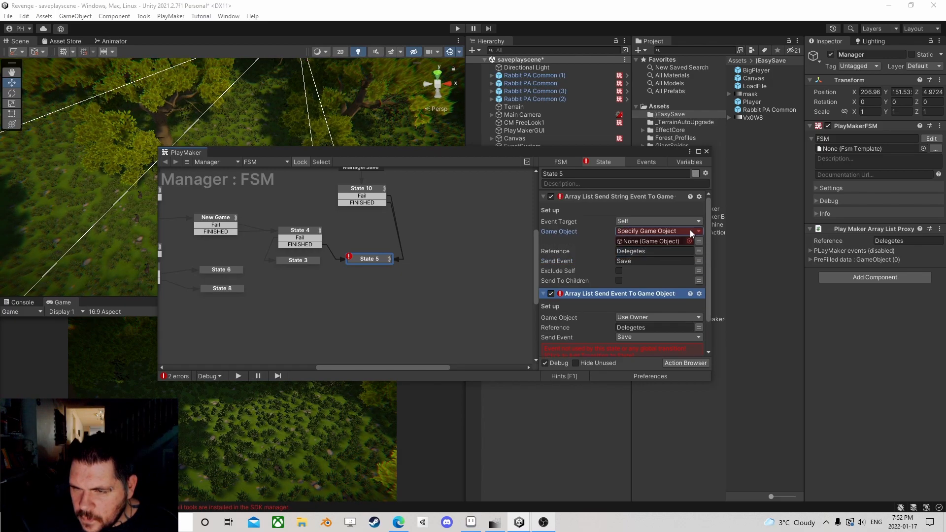
left_click(657, 221)
left_click(650, 252)
left_click(677, 232)
left_click(650, 251)
left_click(697, 241)
left_click(681, 241)
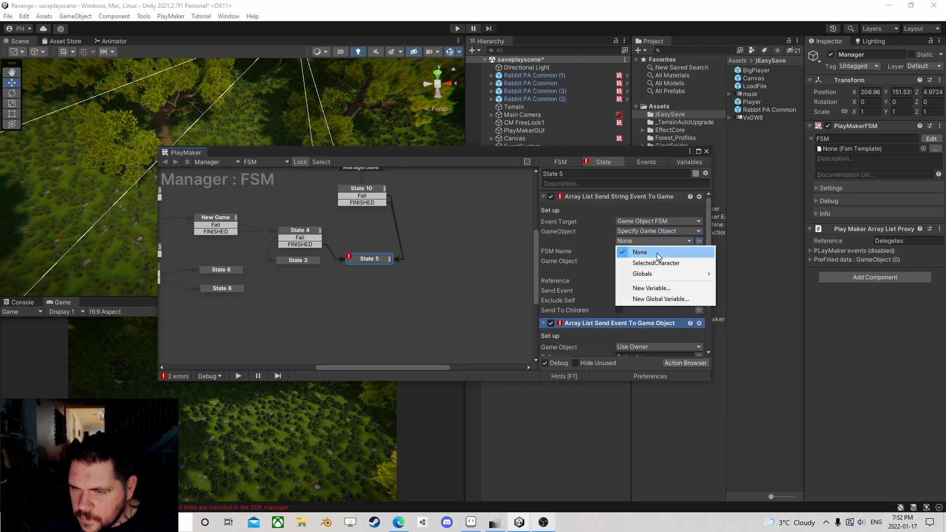
mouse_move(660, 274)
left_click(739, 273)
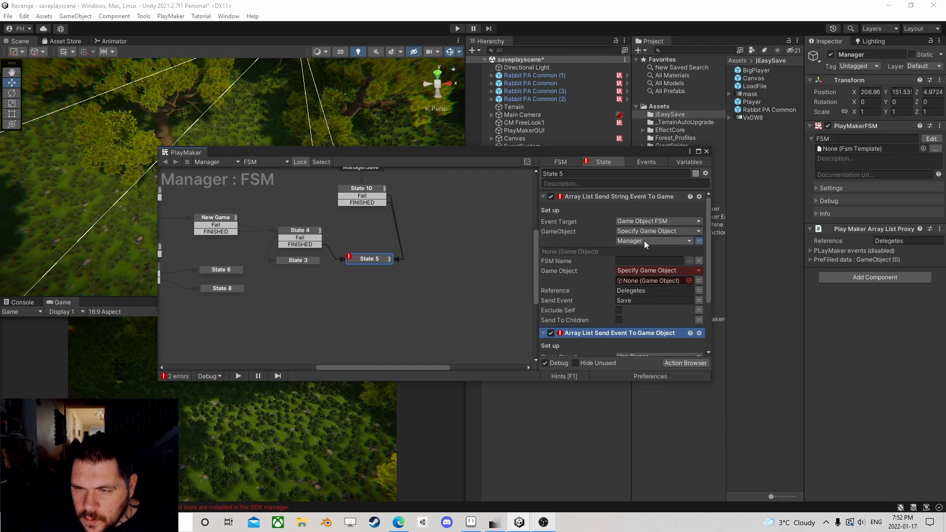
left_click(643, 241)
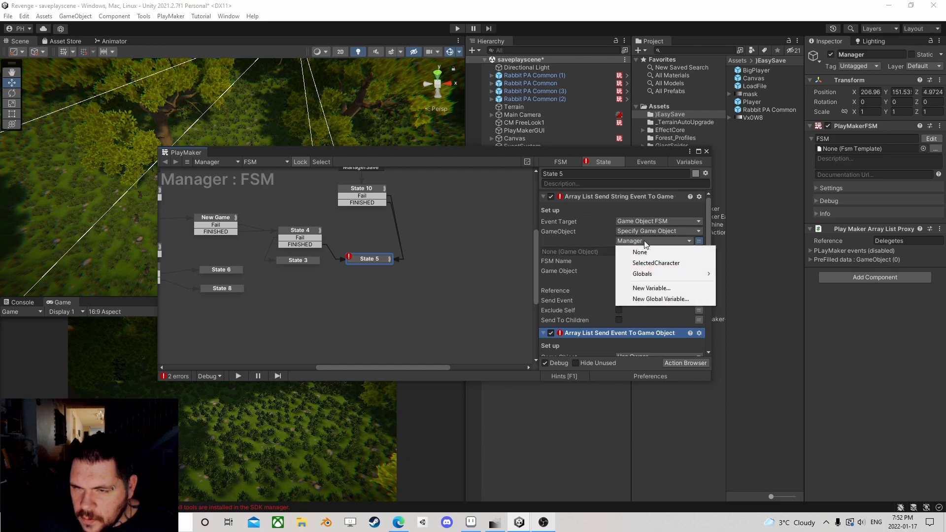
left_click(595, 243)
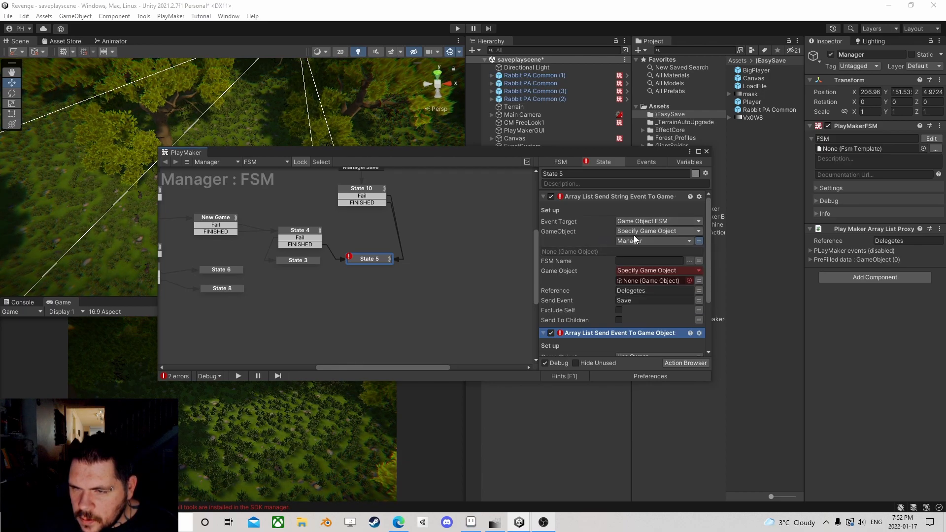
Set the string event action's array Game Object to Use Owner and delete the Array List Send Event To Game Objects action from State 5
left_click(908, 240)
key("ctrl+c")
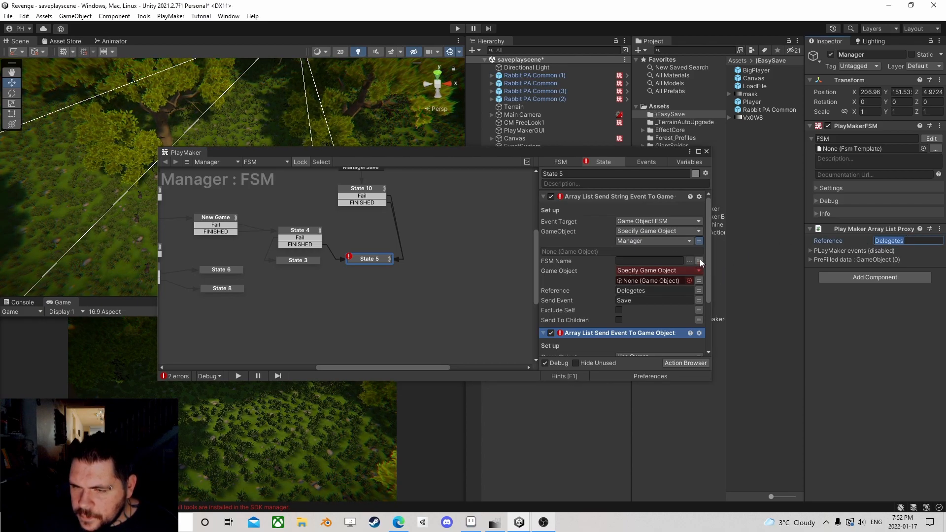
left_click(698, 271)
left_click(681, 280)
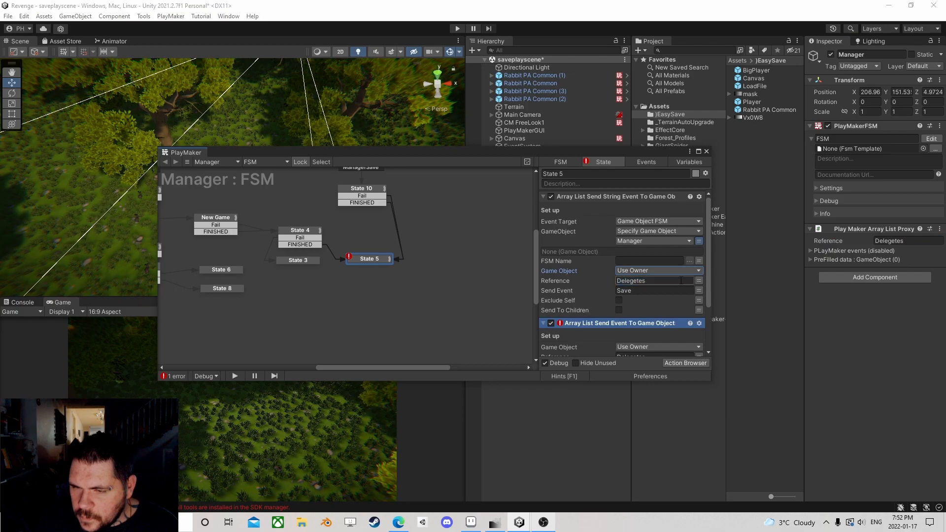
key("Delete")
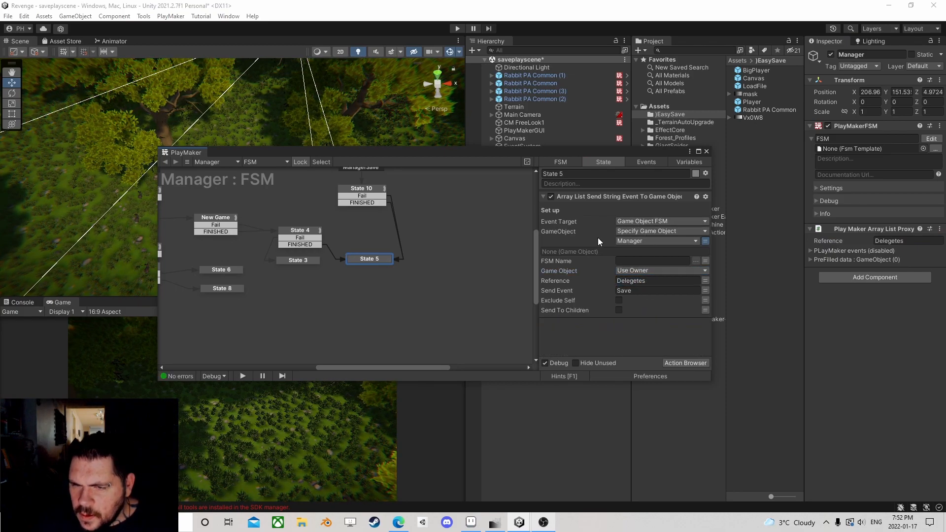
Try Self and Game Object FSM as the string event's target, and remove the string event action from State 5
left_click(644, 221)
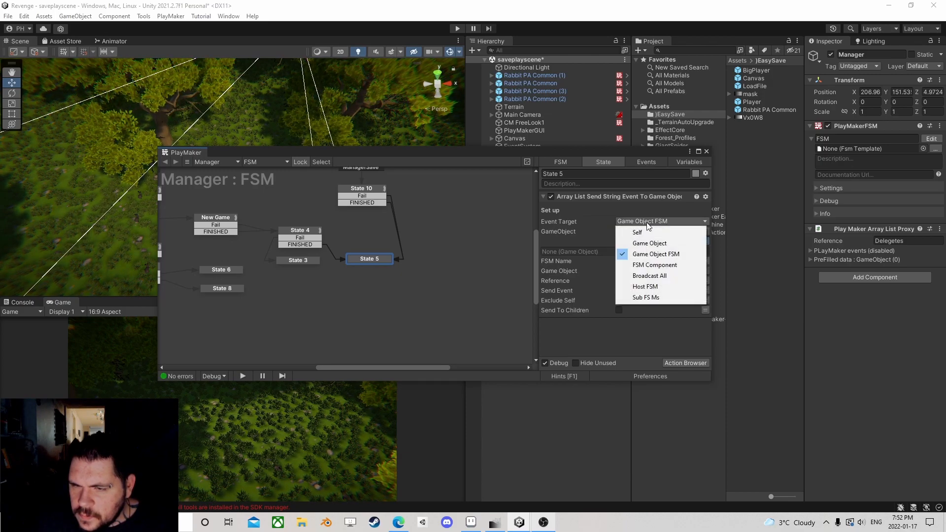
left_click(647, 233)
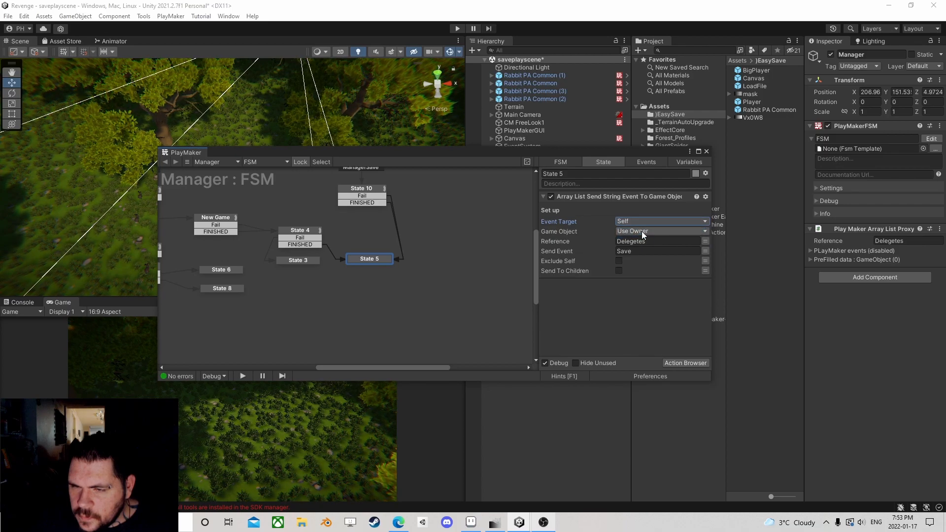
left_click(642, 232)
left_click(657, 242)
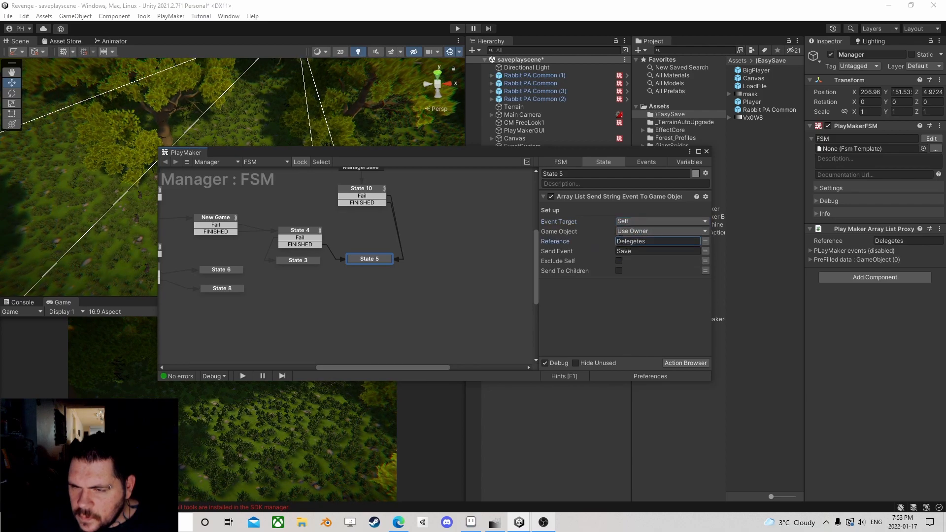
left_click(641, 221)
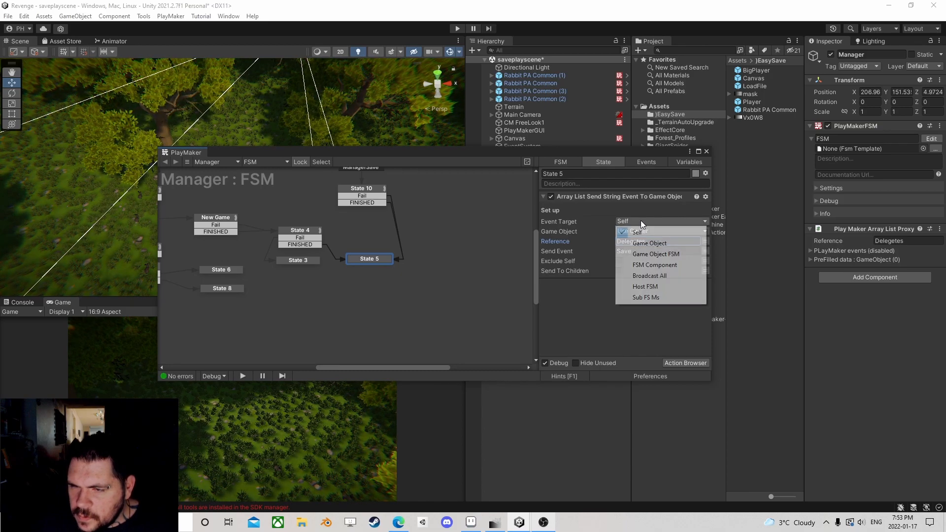
left_click(594, 252)
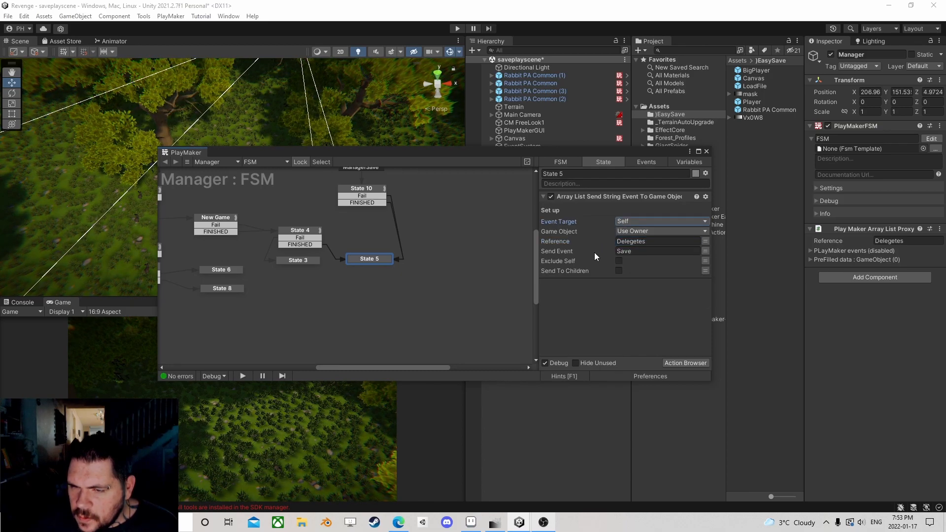
left_click(643, 221)
left_click(690, 254)
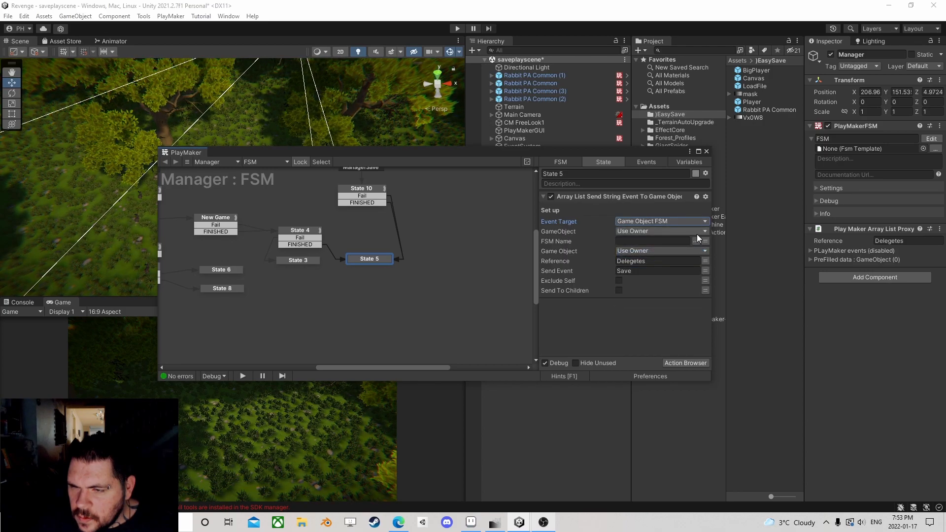
right_click(581, 194)
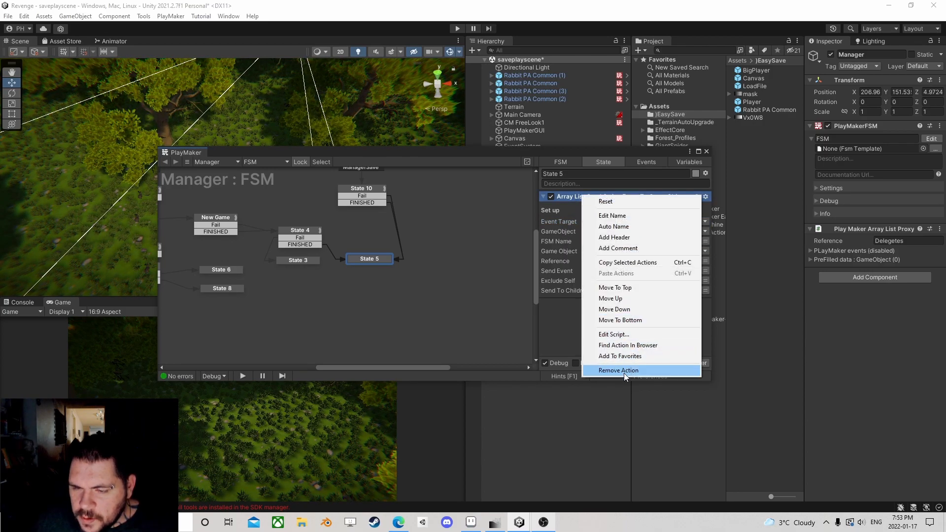
left_click(624, 371)
Search the actions for "array" and add an Array List Get Next action to State 5
left_click(690, 362)
type("arra")
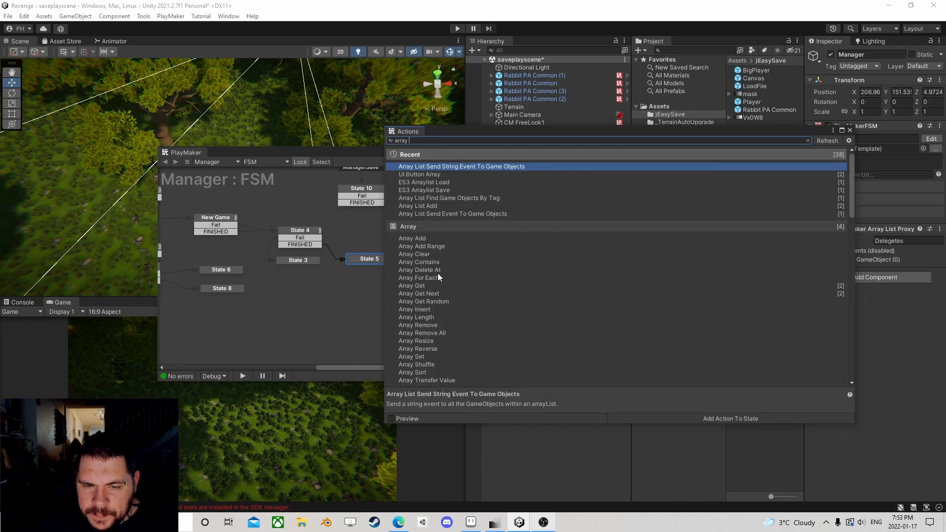
type("y")
scroll(440, 330, "down", 10)
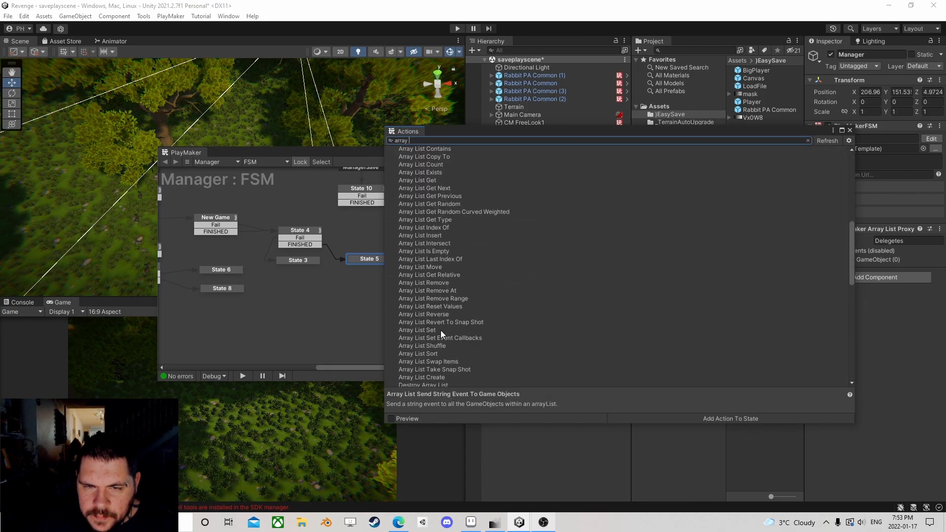
scroll(446, 328, "up", 5)
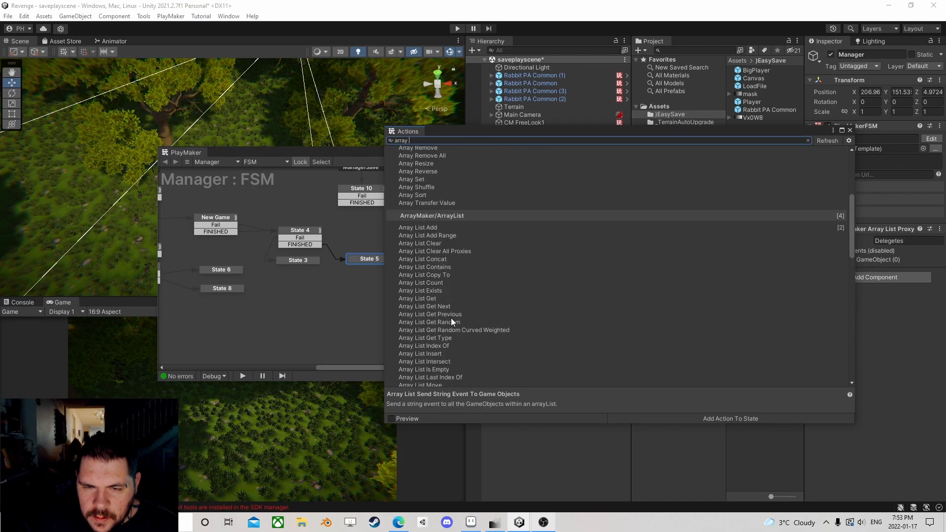
double_click(441, 306)
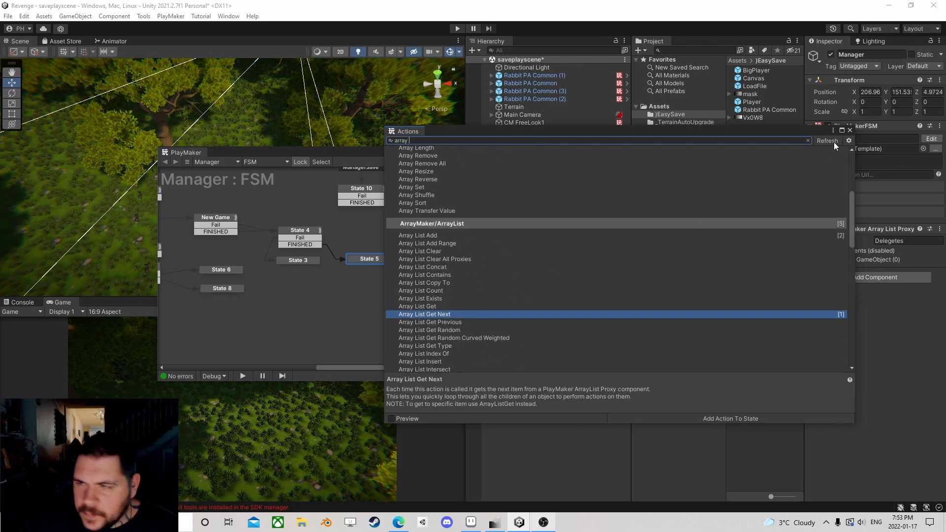
left_click(850, 130)
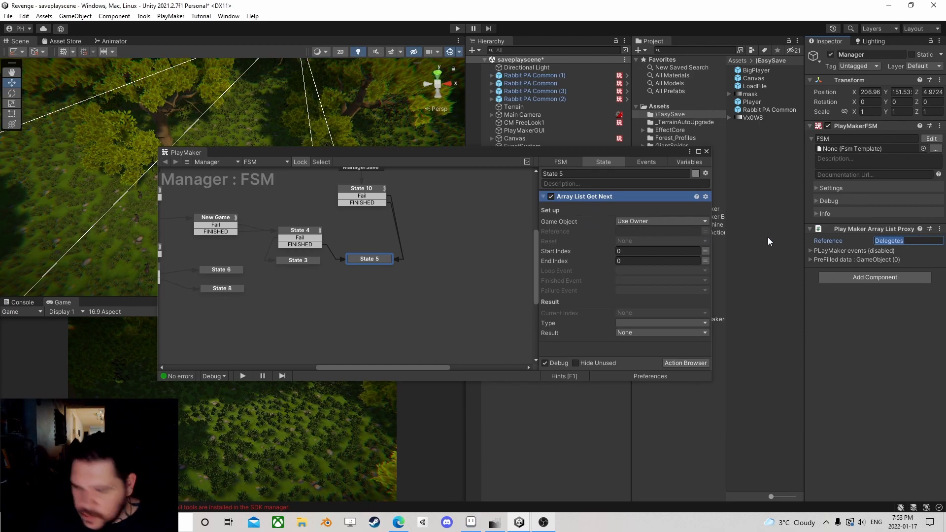
Set the Array List Get Next reference to Delegetes and create a new event named loop as its Loop Event
left_click(656, 231)
key("ctrl+v")
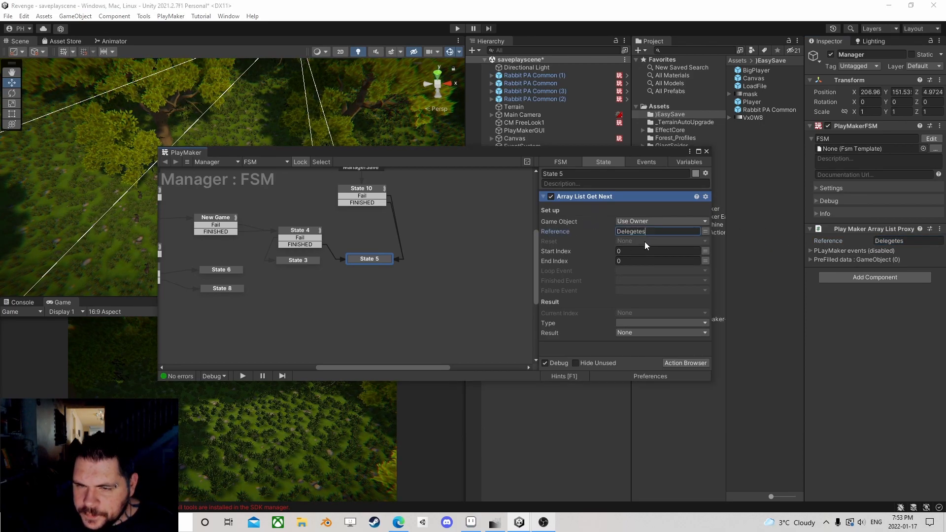
left_click(633, 270)
left_click(643, 398)
type("loop")
key("Return")
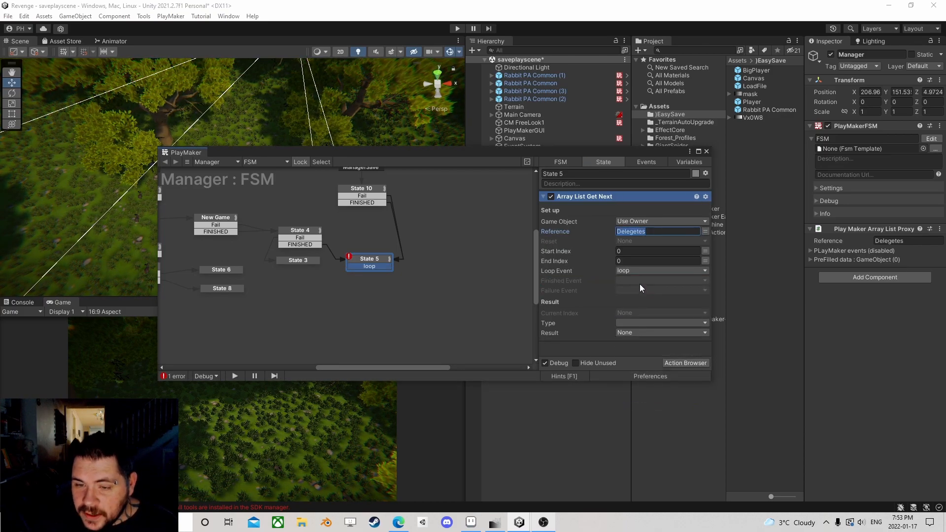
Create a new event named done as the Finished Event and add its transition to State 5
left_click(635, 291)
left_click(646, 415)
type("done")
key("Return")
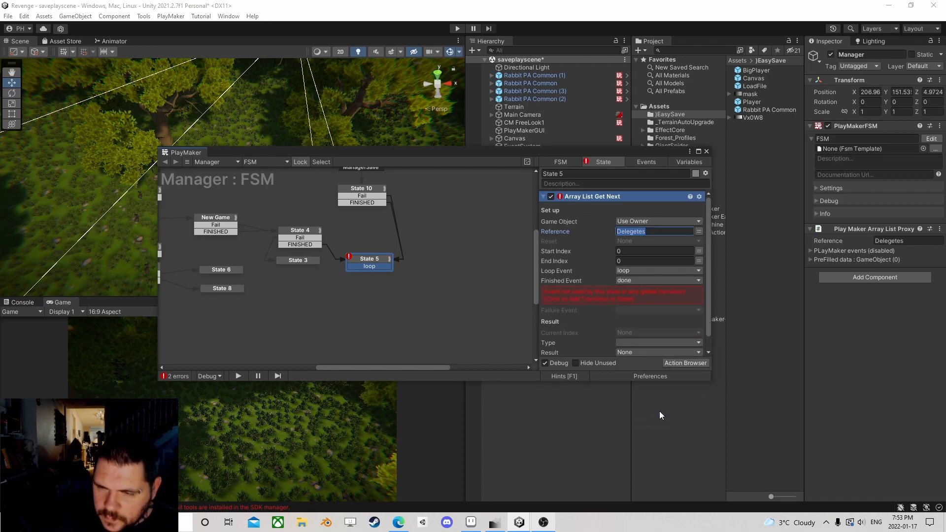
left_click(611, 291)
Set the result type to Game Object and store the result in a new variable named Current Delegete
left_click(644, 323)
left_click(643, 365)
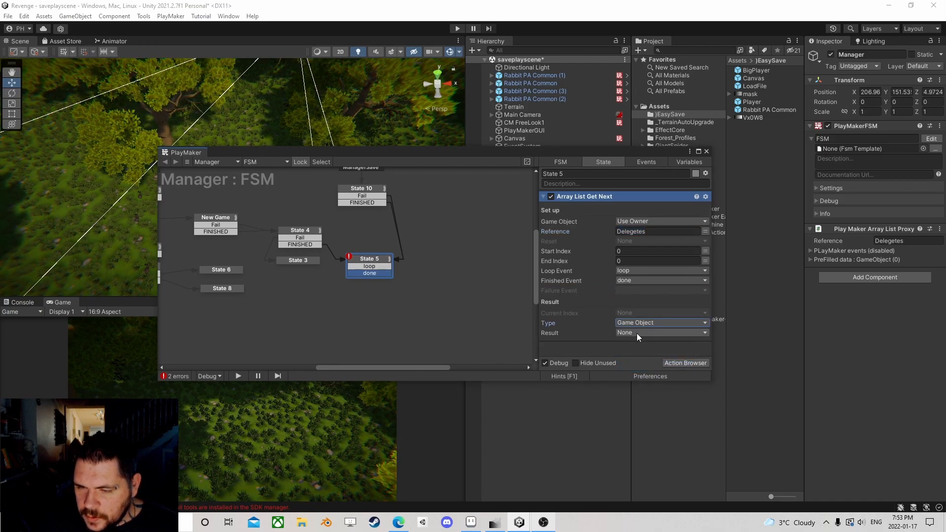
left_click(636, 333)
left_click(652, 379)
type("Current Dele")
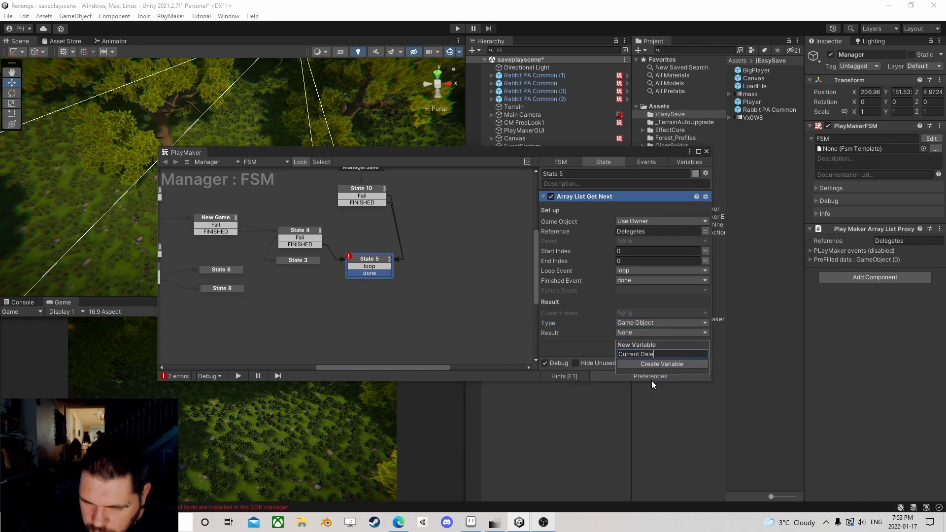
type("gete")
key("Return")
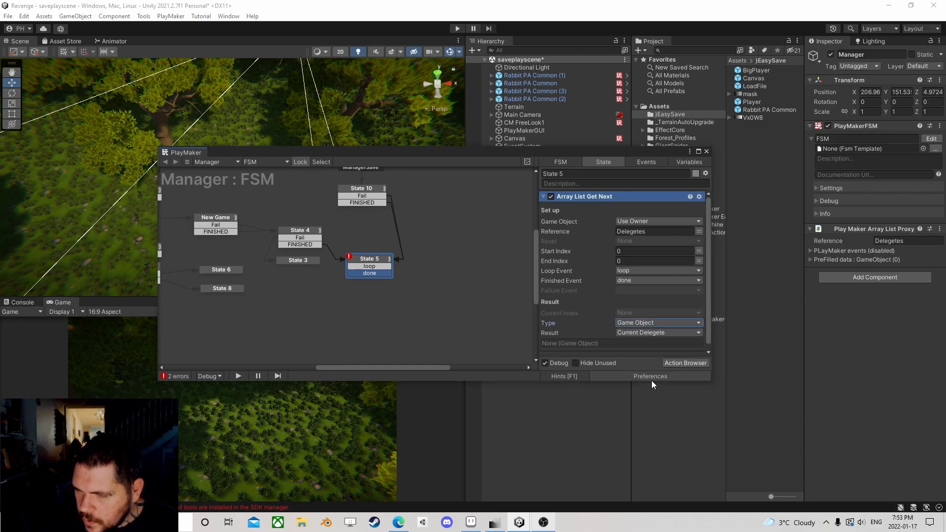
Link State 5's loop transition to a new state and add a Send Event action to that state
left_click_drag(384, 266, 466, 265)
left_click(692, 364)
type("send eve")
double_click(433, 175)
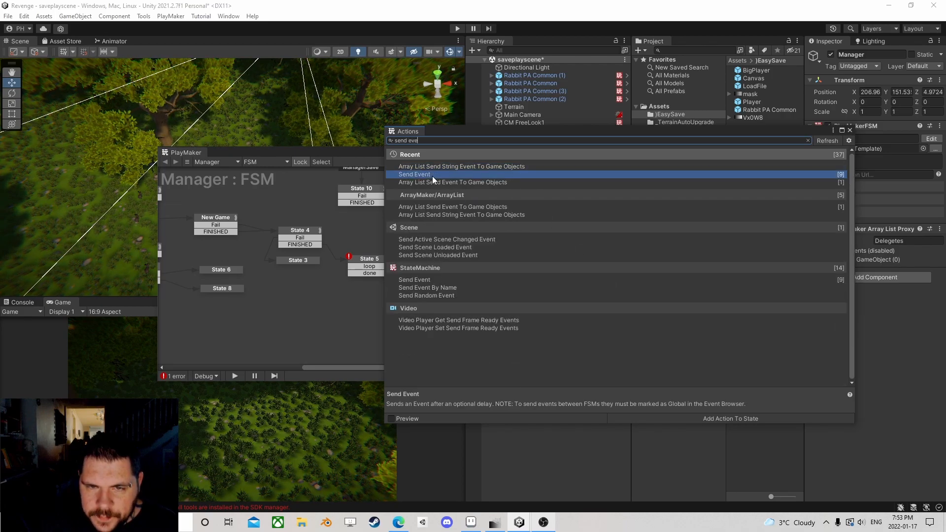
Target the Send Event at Game Object FSM, specifying the variable Current Delegete as the game object
left_click(641, 208)
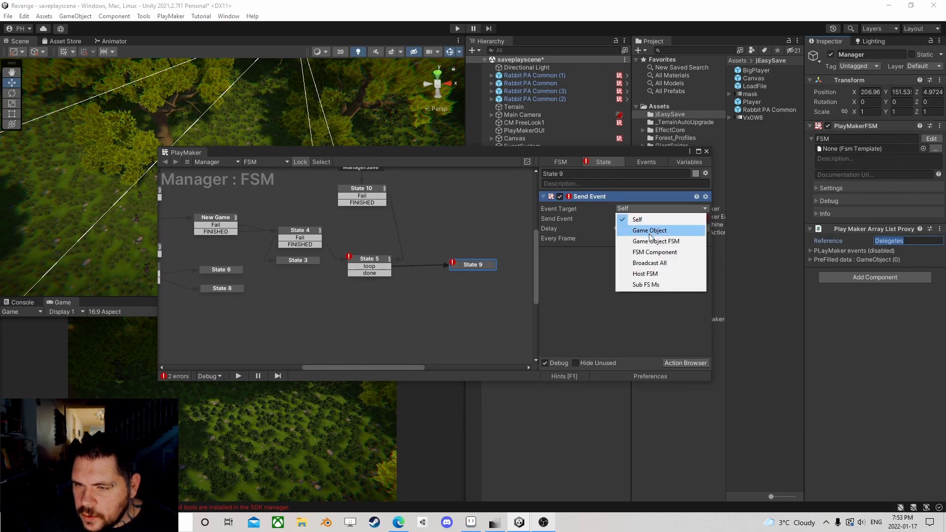
left_click(650, 233)
left_click(690, 218)
left_click(647, 240)
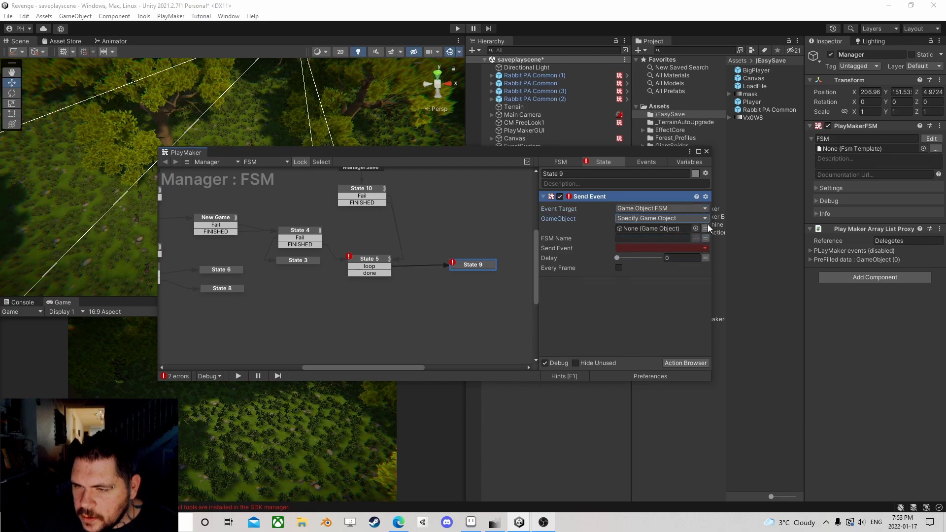
left_click(662, 227)
left_click(659, 257)
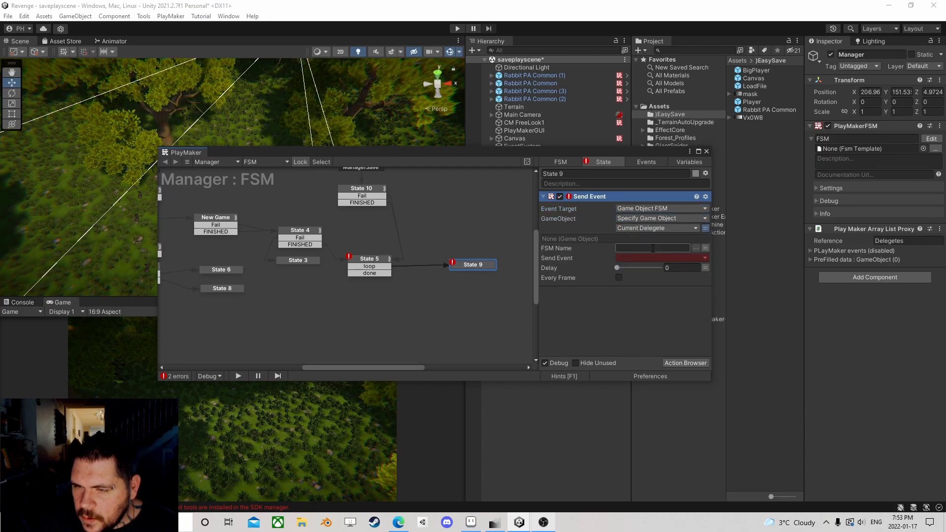
Copy the FSM name from the Canvas object's PlayMakerFSM component into the Send Event's FSM Name
left_click_drag(533, 152, 482, 188)
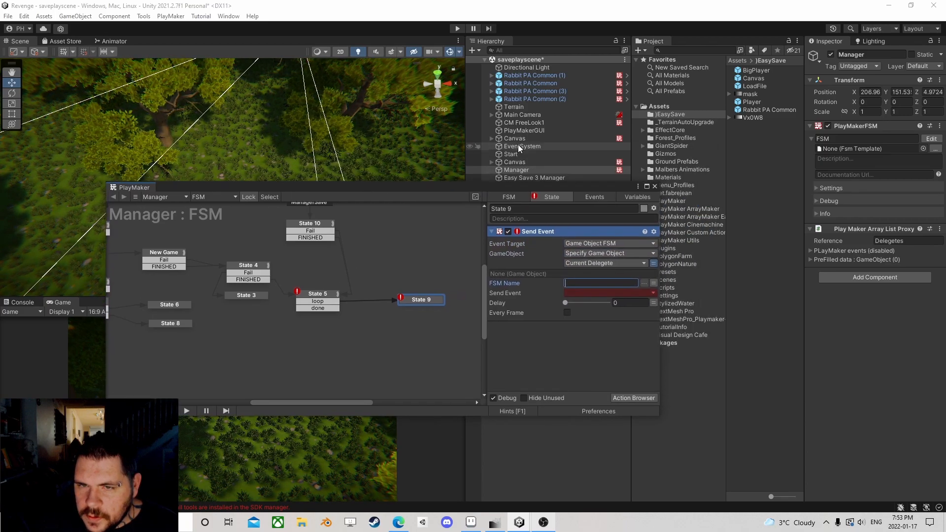
left_click(522, 138)
scroll(880, 317, "down", 3)
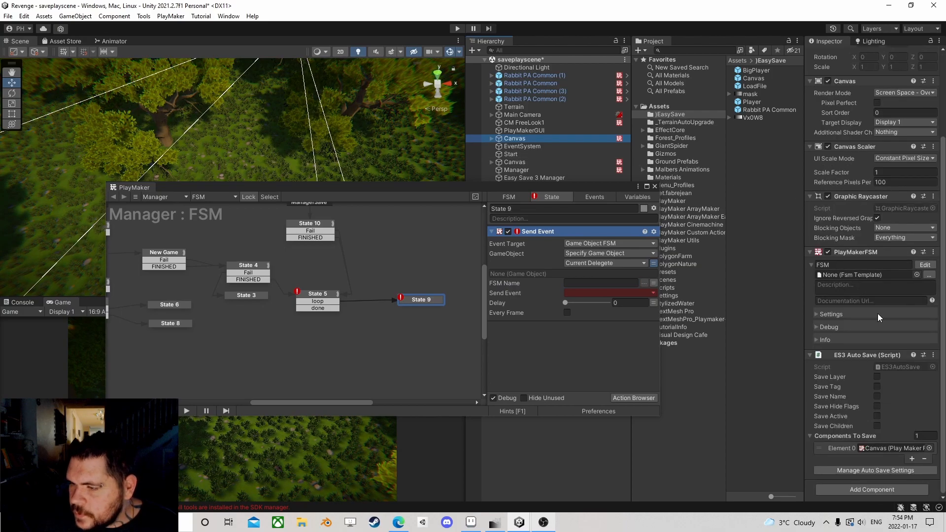
left_click(836, 265)
key("ctrl+c")
left_click(588, 282)
key("ctrl+v")
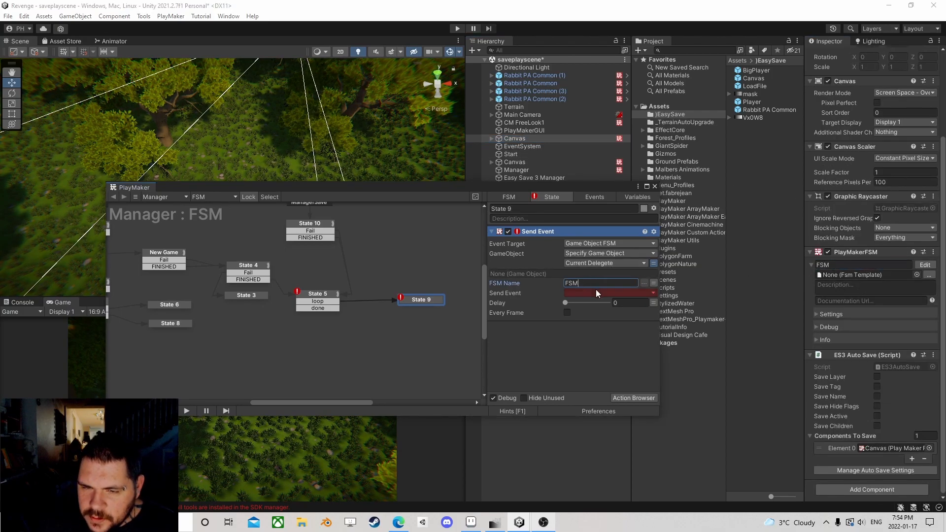
Choose Save as the event State 9 sends, and link State 5's done transition to a new state
left_click(579, 293)
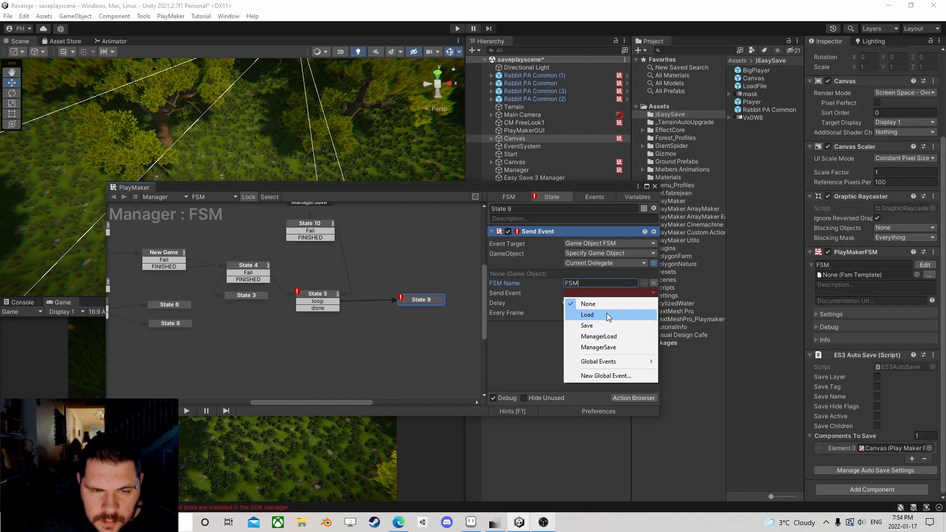
left_click(607, 324)
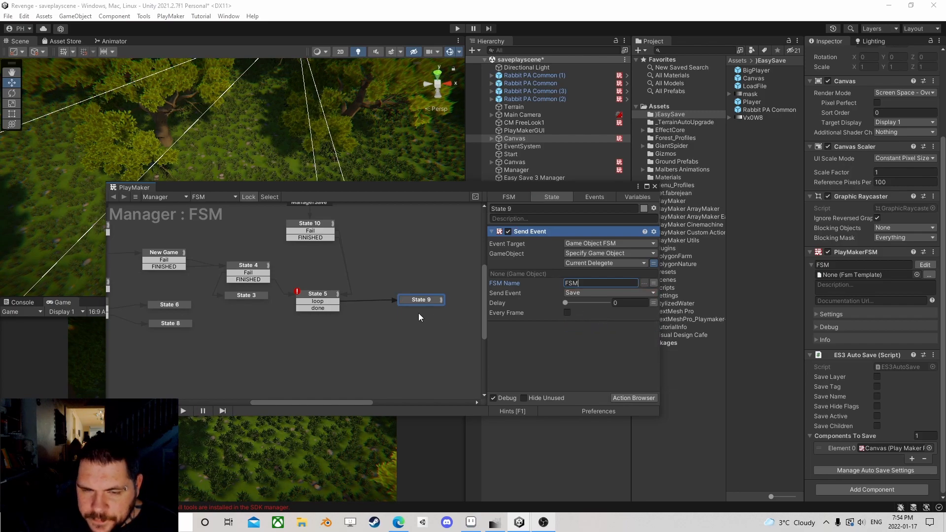
left_click_drag(320, 308, 419, 320)
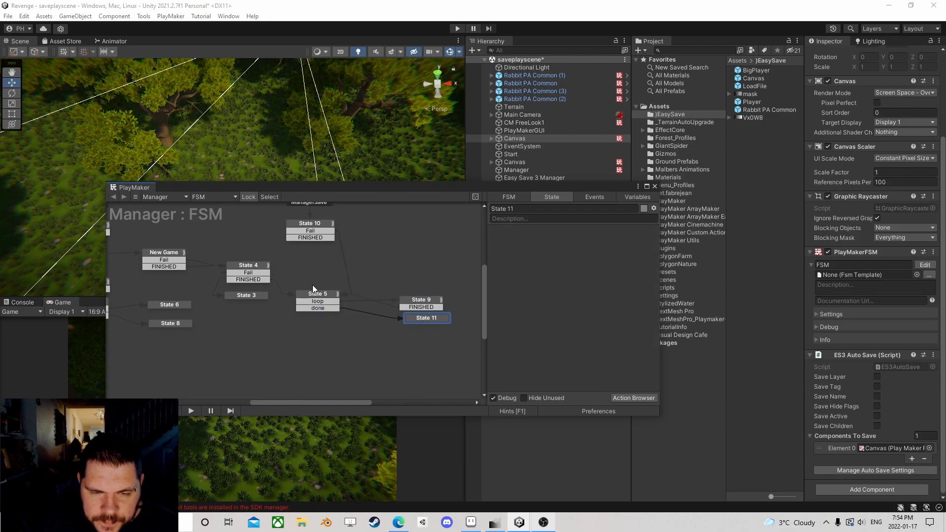
Copy States 5, 9 and 11 and paste them into the empty graph area beside the Load Game state
left_click_drag(285, 278, 440, 337)
right_click(335, 294)
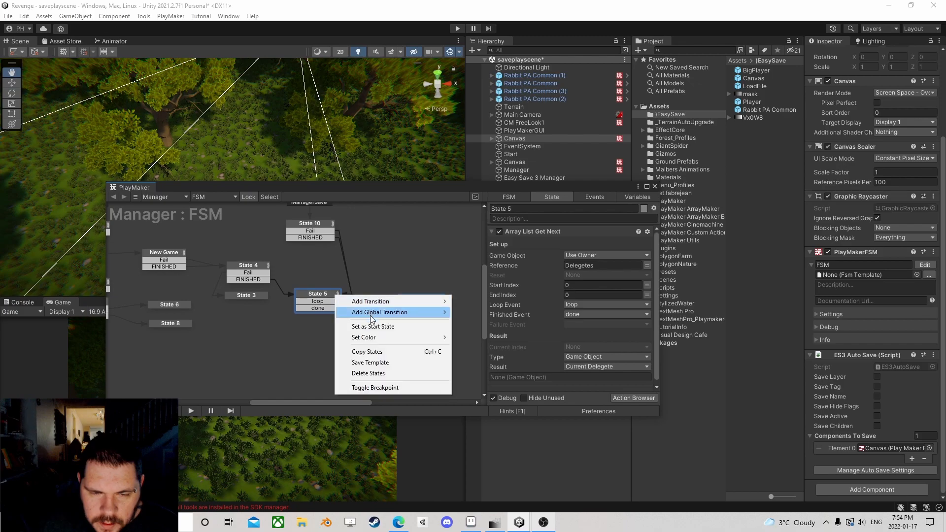
left_click(364, 350)
middle_click_drag(233, 318, 428, 310)
mouse_move(294, 273)
middle_mouse_down()
mouse_move(345, 310)
mouse_move(279, 261)
middle_mouse_up()
right_click(138, 264)
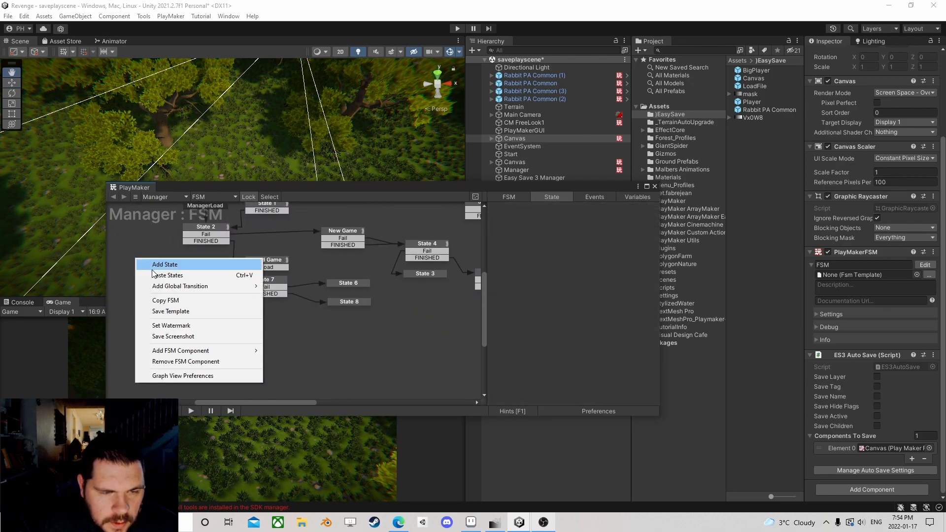
left_click(202, 275)
left_click_drag(178, 266, 149, 267)
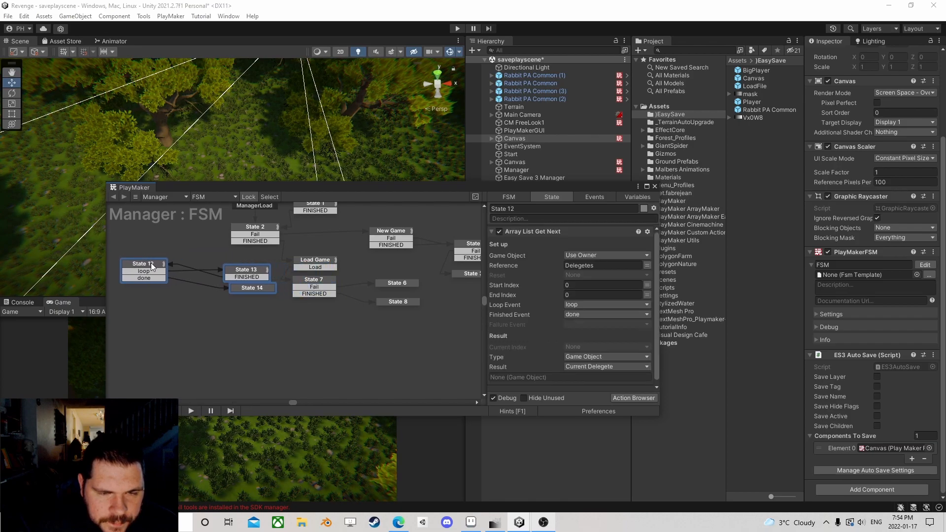
Reposition the Load Game state and relink State 2's FINISHED transition to the pasted State 12
left_click(311, 264)
left_click_drag(318, 260, 320, 260)
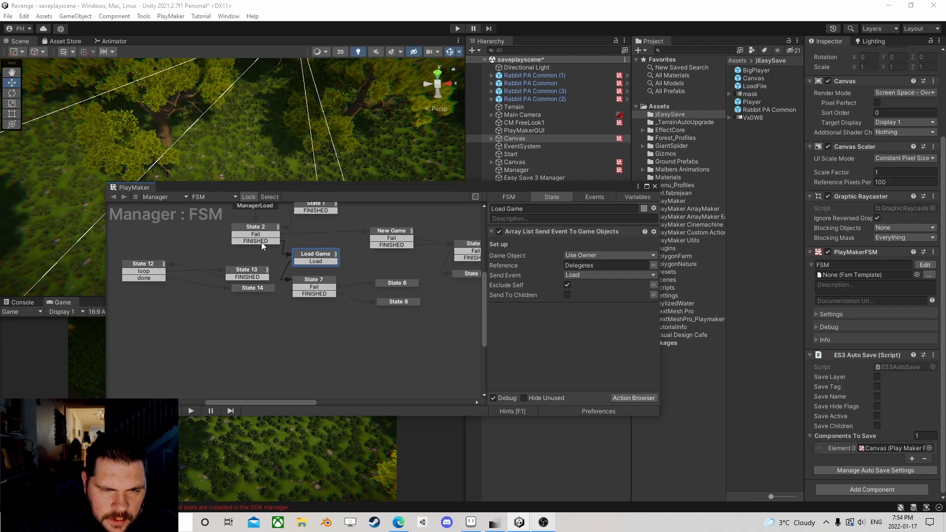
left_click(256, 240)
Delete the Load Game state and the empty State 14 from the Manager FSM
left_click(315, 254)
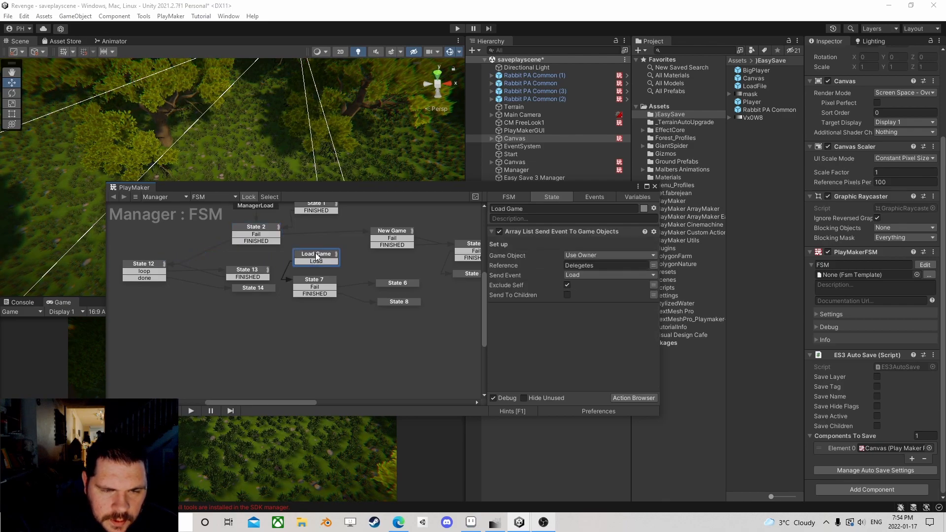
key("Delete")
left_click(252, 288)
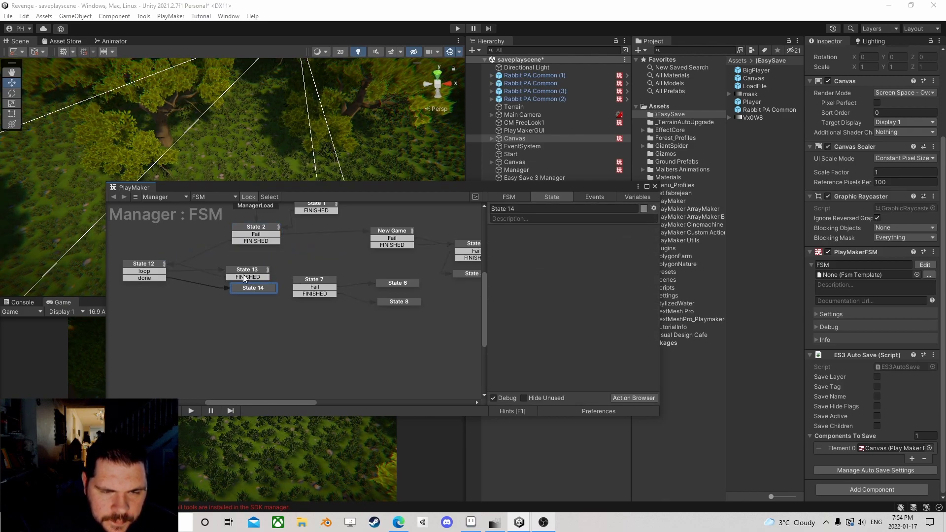
key("Delete")
Link State 12's done transition to State 7 and move States 12 and 13 between State 2 and State 7
left_click_drag(151, 278, 323, 292)
left_click_drag(243, 269, 318, 256)
left_click_drag(171, 246, 264, 265)
Set State 13's Send Event action to send Load, and nudge State 13 slightly in the graph
left_click(587, 292)
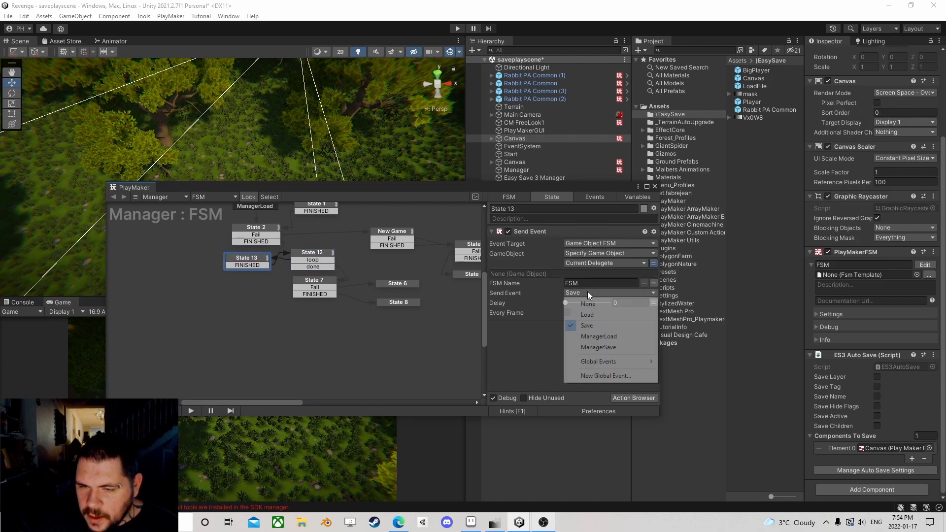
left_click(596, 315)
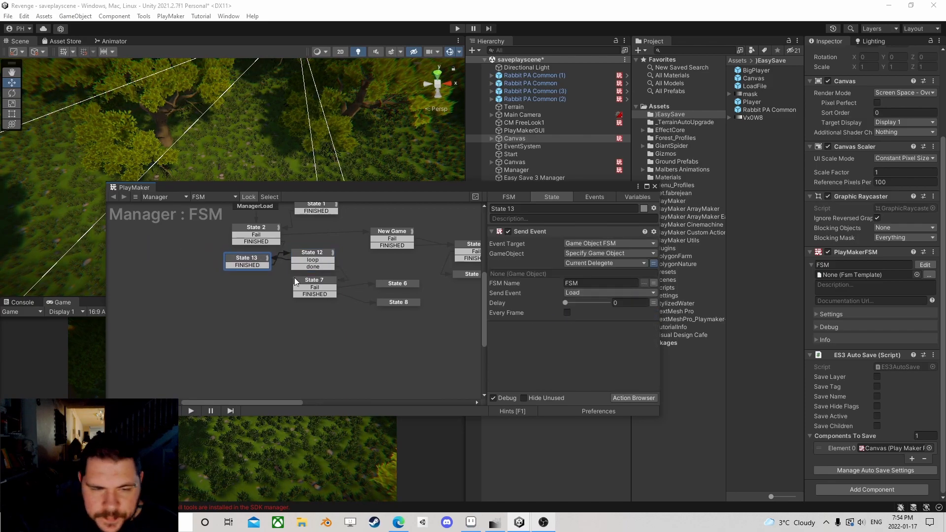
left_click_drag(240, 259, 238, 266)
Review State 7's actions in the Manager FSM, and save saveplayscene with the FSM editor closed
middle_click_drag(341, 294, 267, 296)
left_click(239, 283)
scroll(351, 297, "down", 2)
scroll(581, 327, "down", 3)
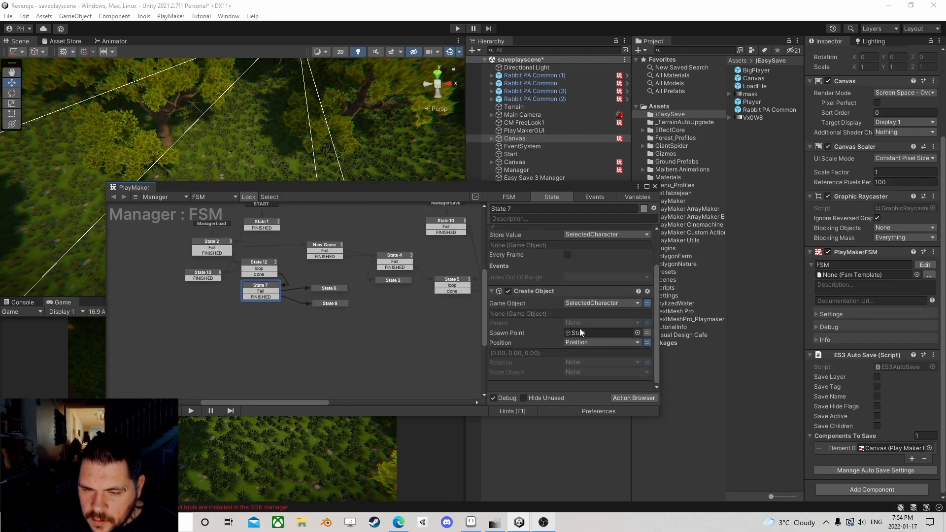
scroll(422, 295, "down", 2)
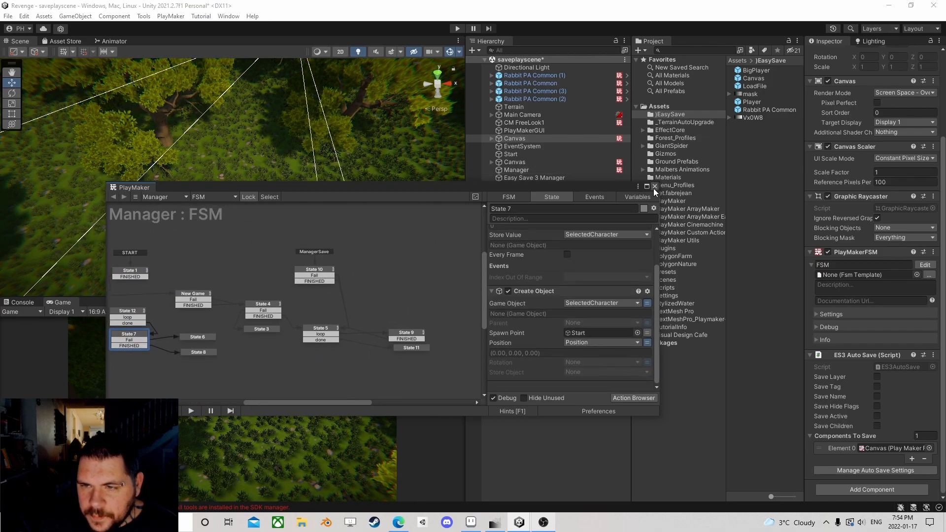
left_click(654, 187)
left_click(8, 15)
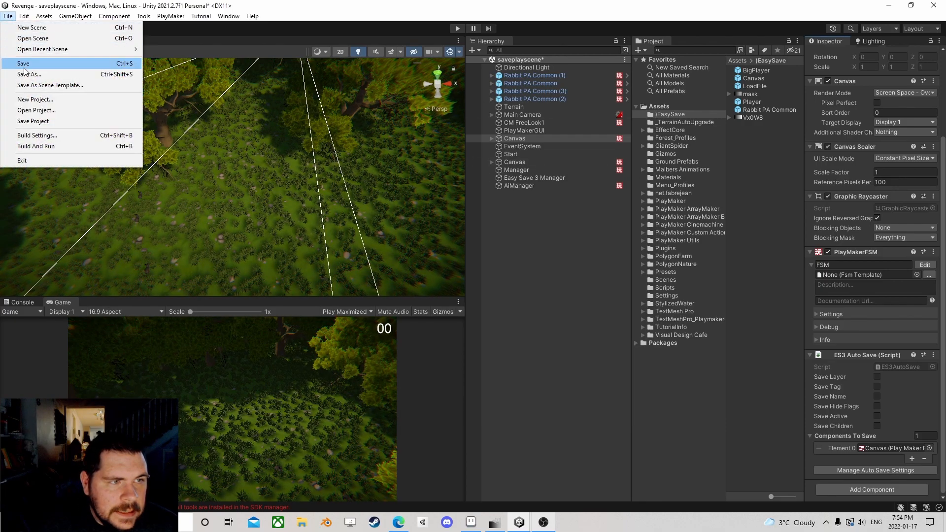
left_click(20, 64)
Open the Menu scene from the Assets folder and run it in Play mode
left_click(8, 15)
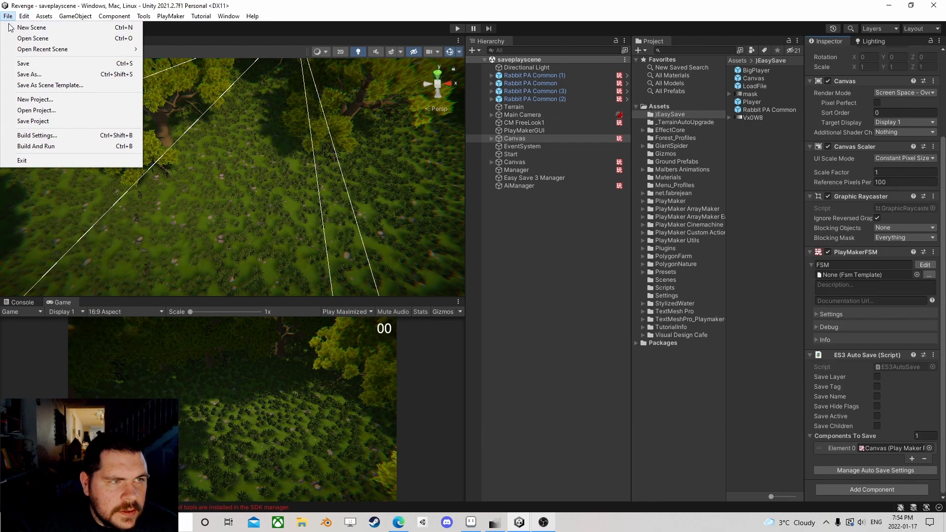
left_click(23, 36)
left_click(123, 230)
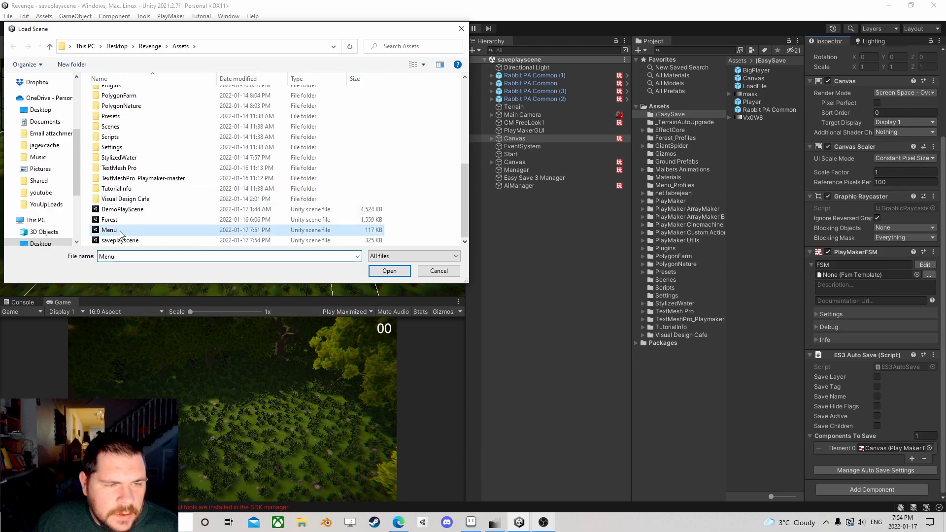
left_click(388, 271)
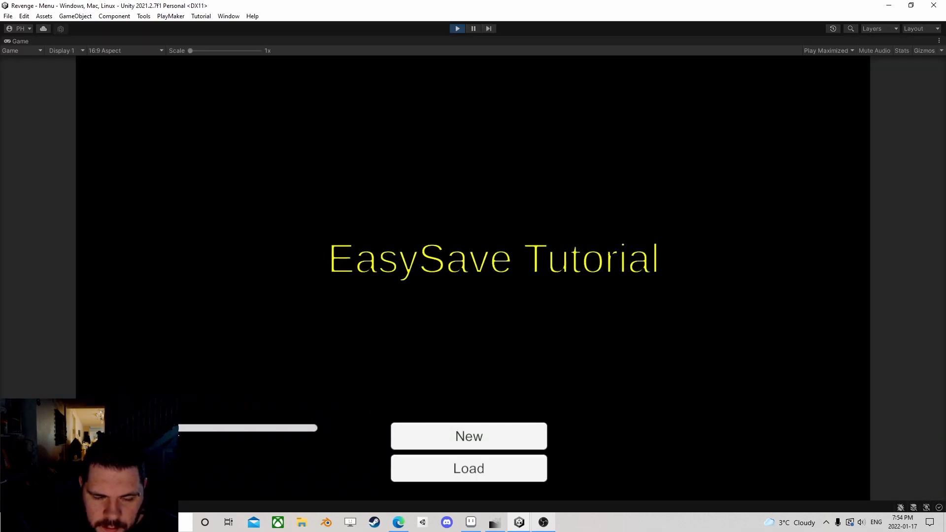
Start a new game under the name Brokn3 and walk the spider around the forest
left_click(475, 442)
left_click(478, 432)
type("Brokn")
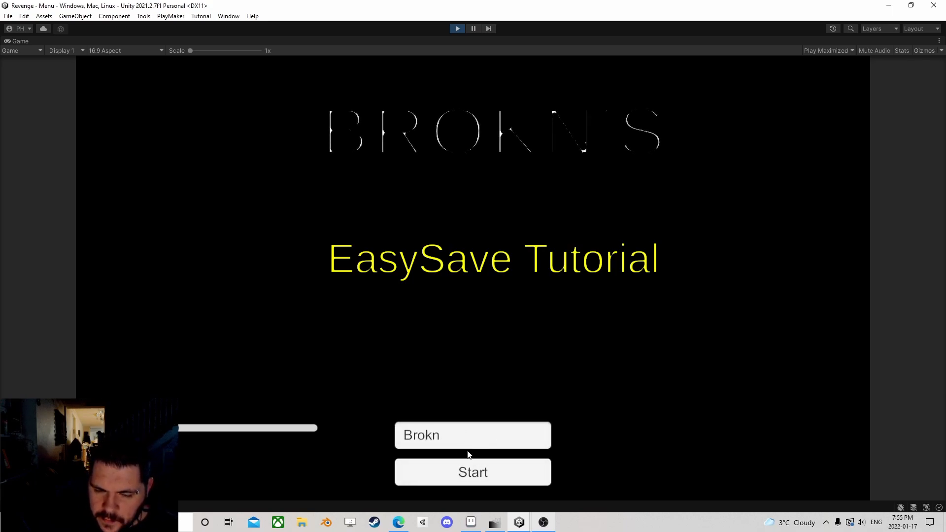
double_click(450, 437)
left_click(454, 439)
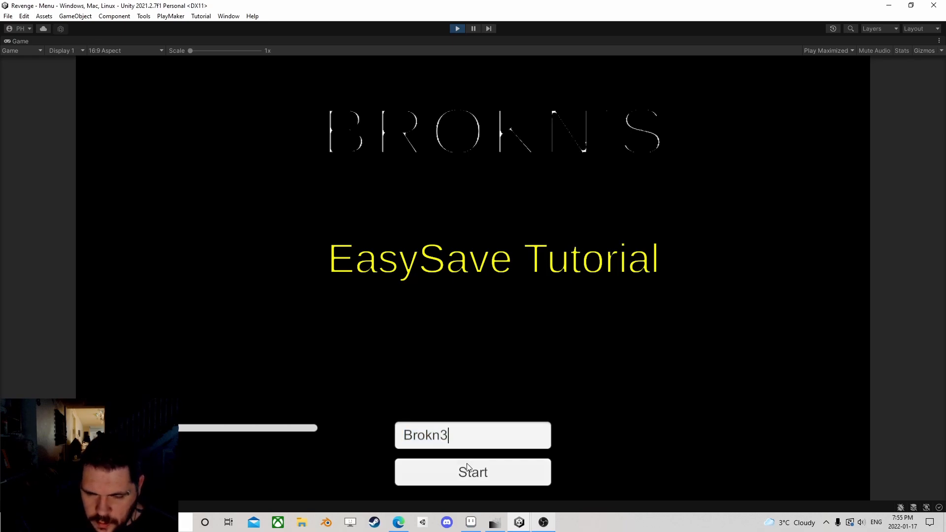
type("3")
left_click(467, 471)
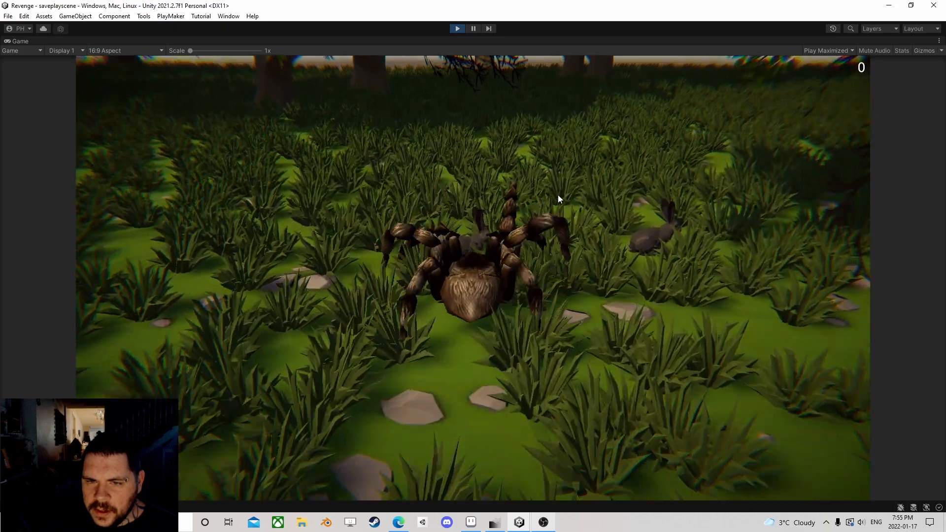
key("s")
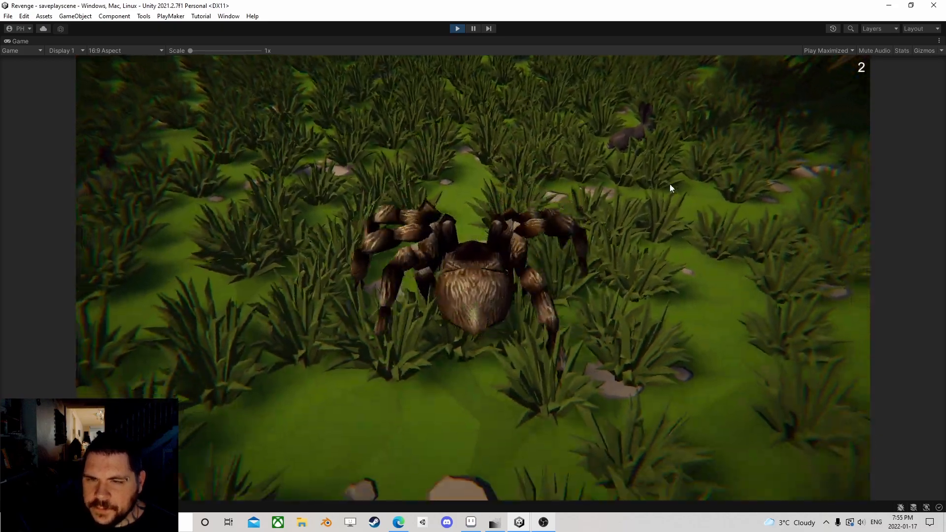
key("w")
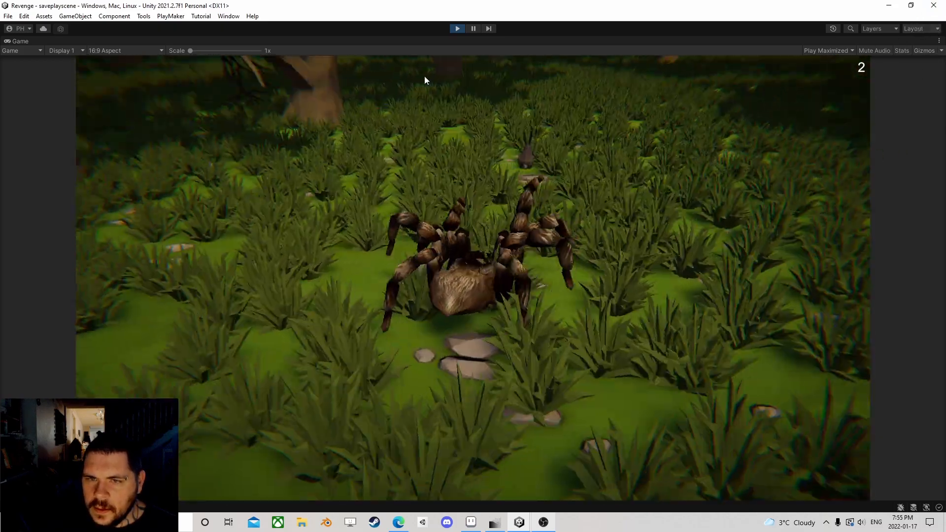
Walk the spider through the forest, save the game from the in-game pause menu, and resume play
key("w")
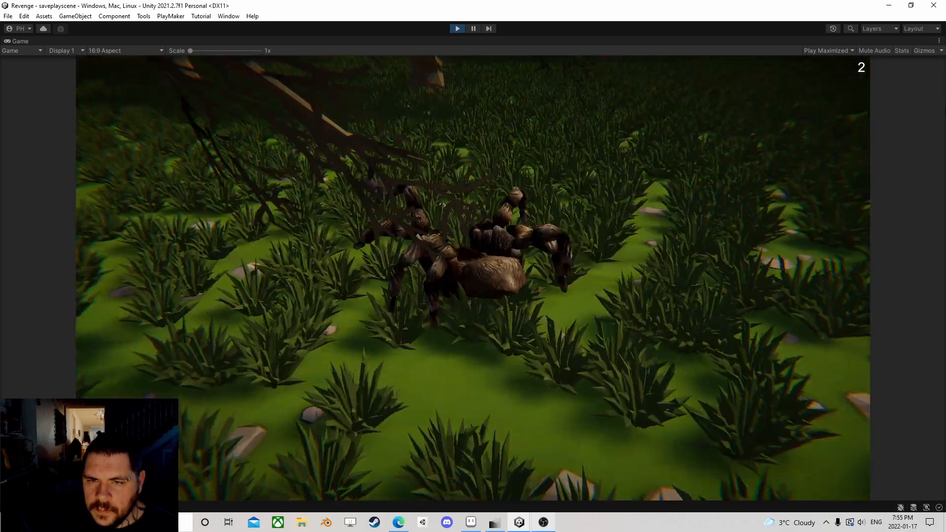
key("w")
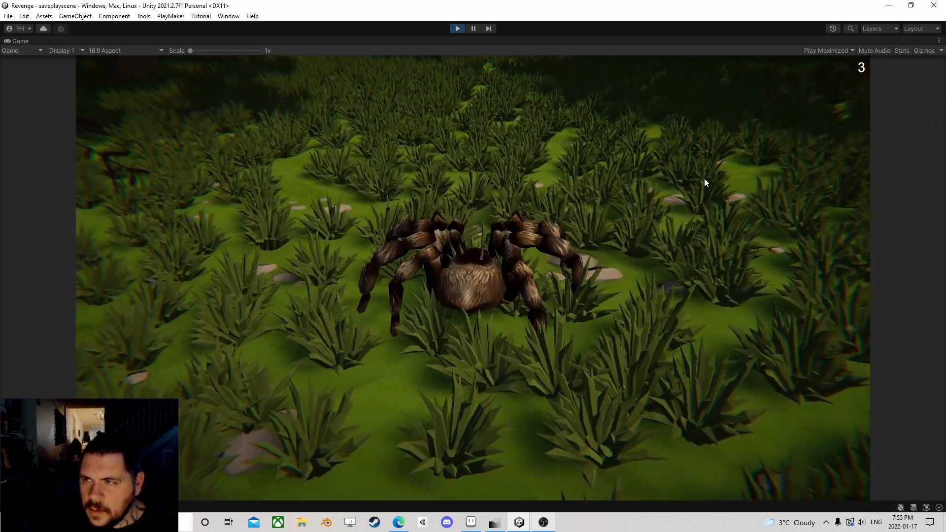
key("Escape")
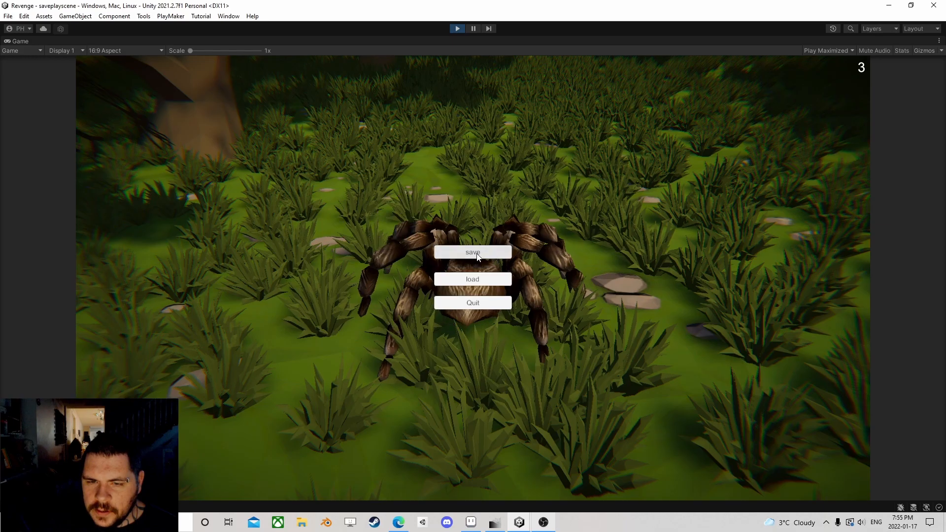
left_click(477, 256)
key("Escape")
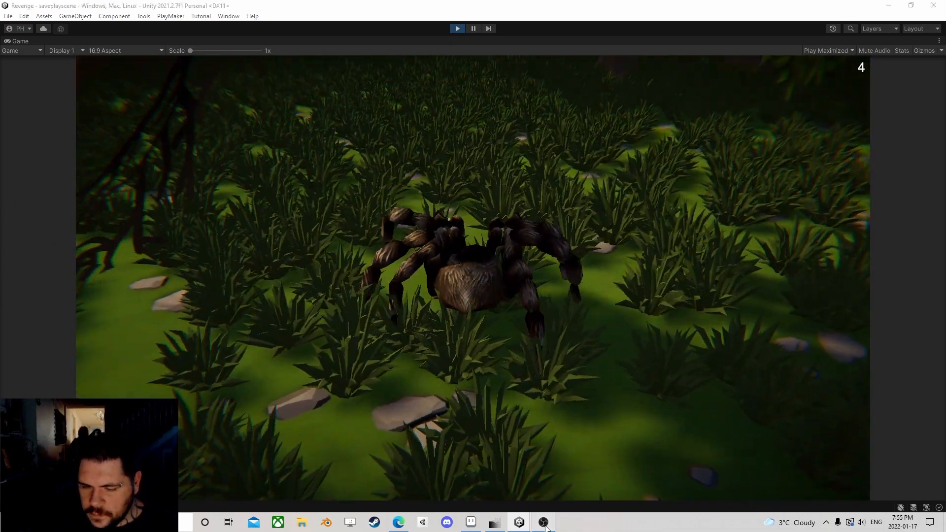
left_click(544, 523)
left_click(938, 434)
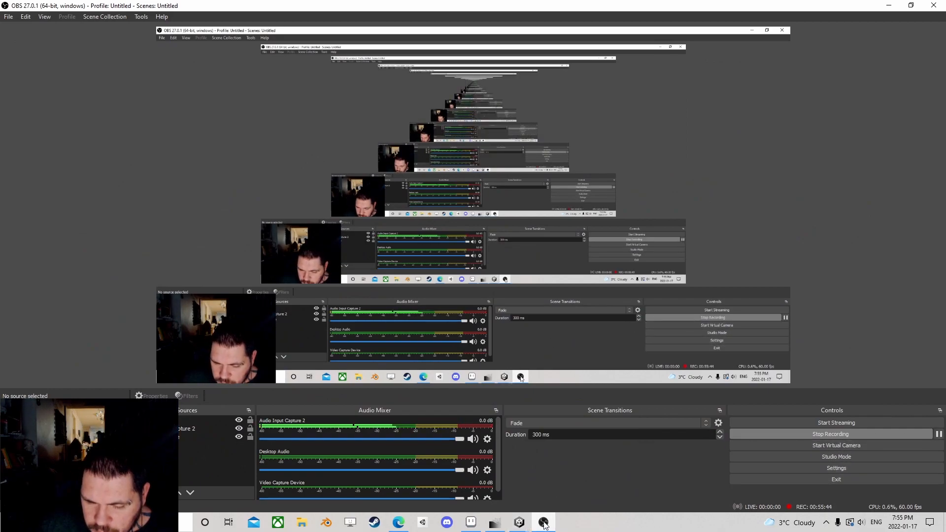
left_click(519, 522)
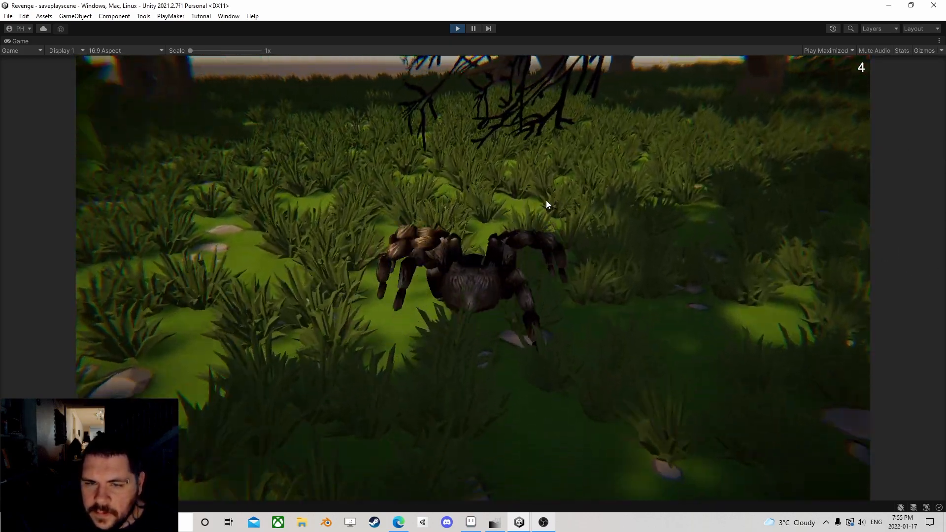
Load the saved game from the in-game pause menu and close the menu to resume play
key("Escape")
left_click(463, 281)
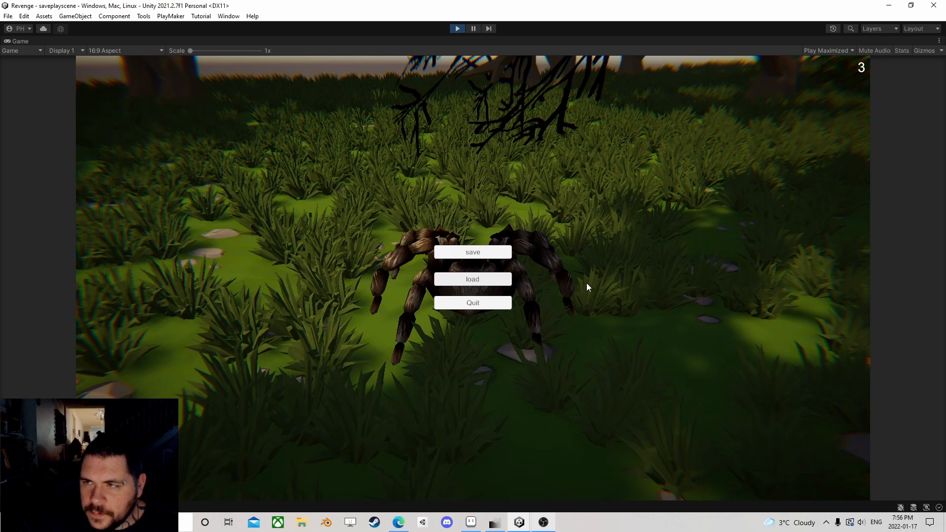
key("Escape")
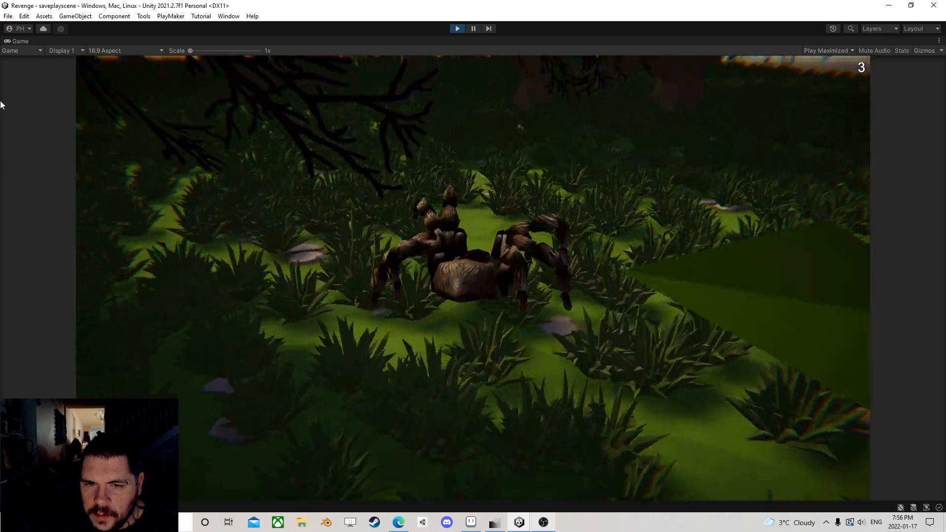
Walk the spider around the forest to check the loaded game, and quit the playtest from the pause menu
key("w")
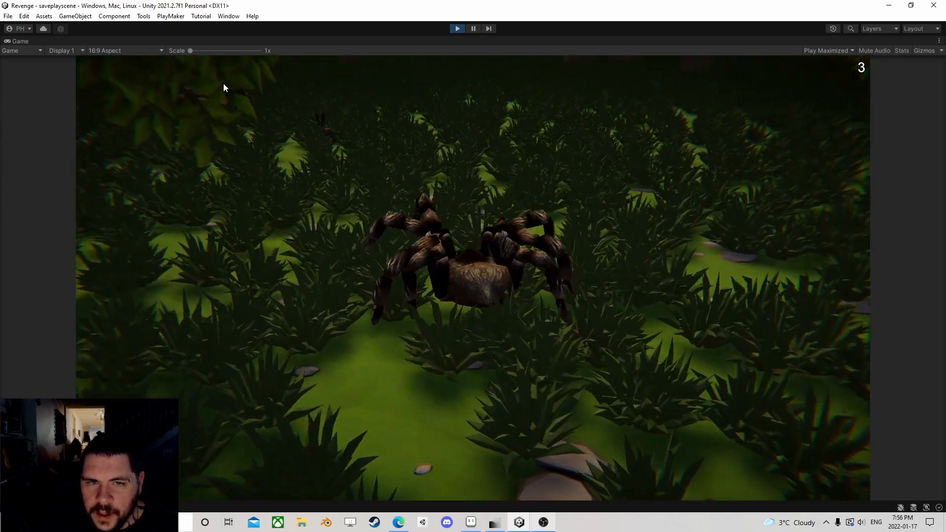
key("w")
key("w")
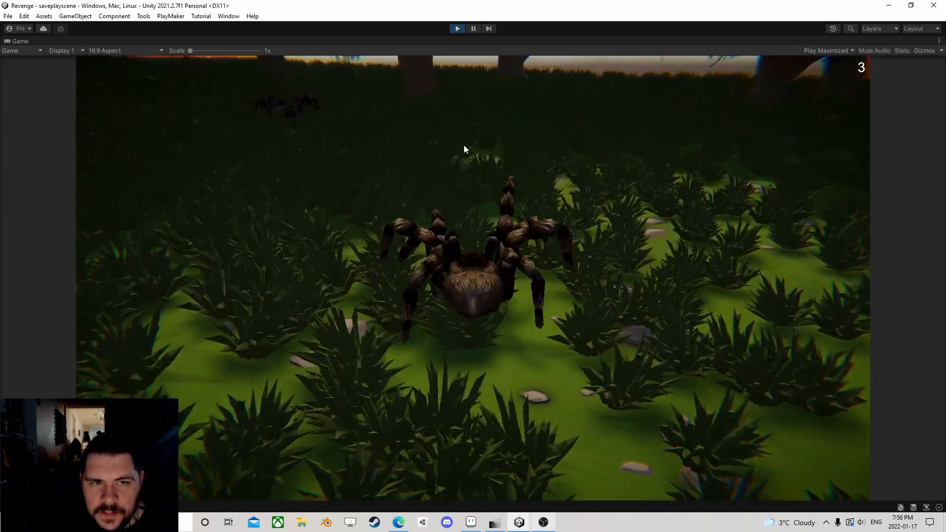
key("w")
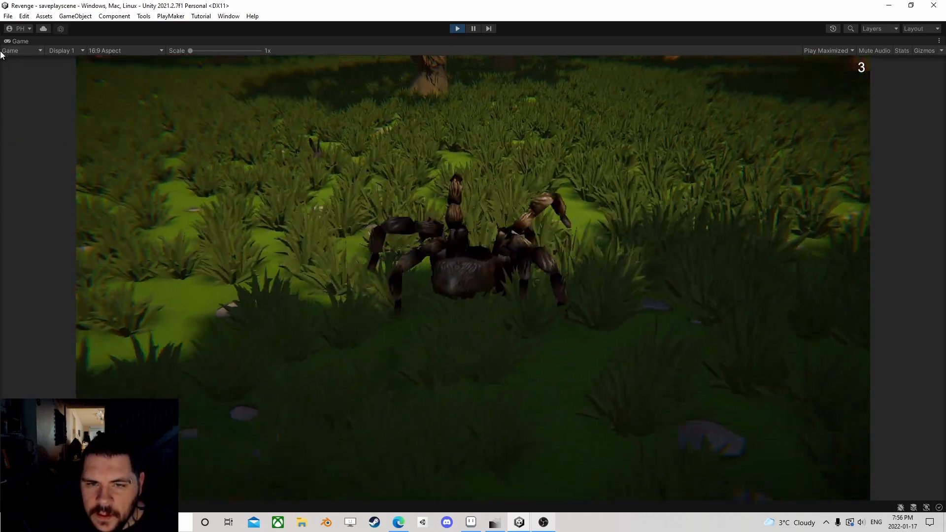
key("w")
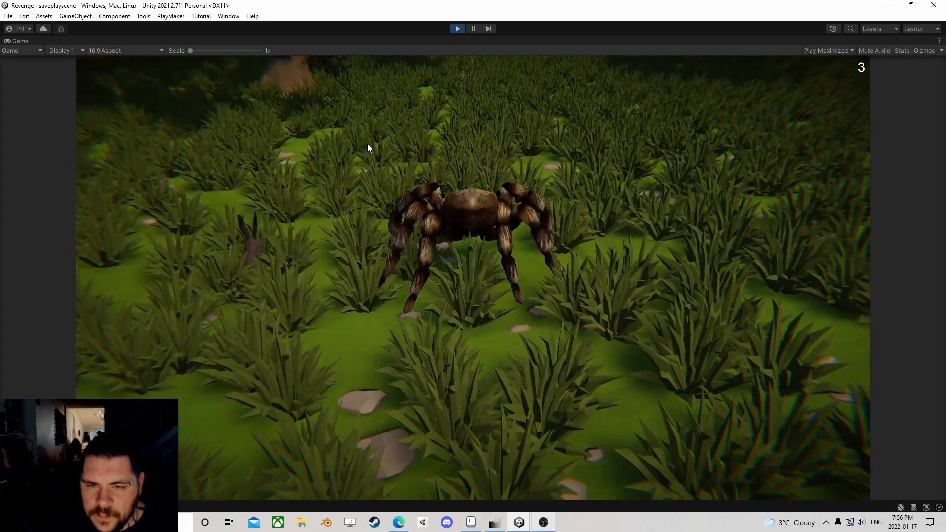
key("w")
key("Escape")
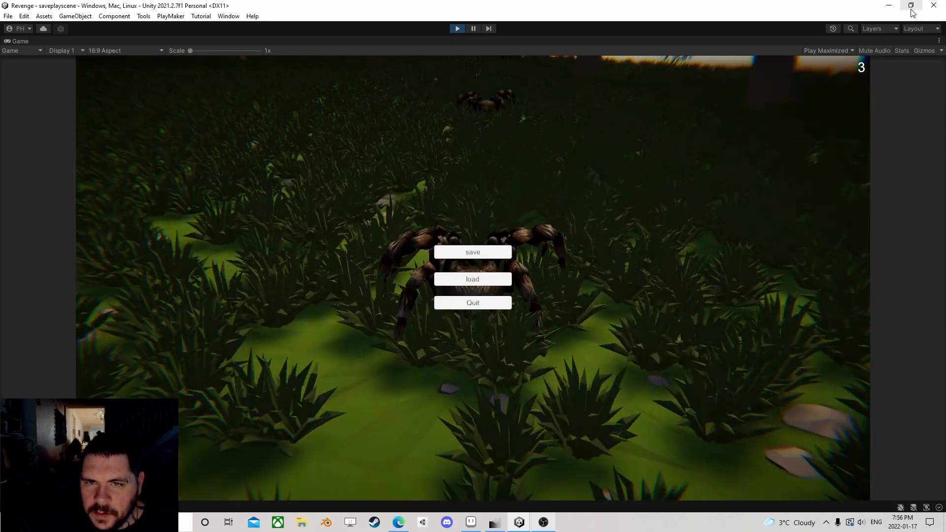
left_click(469, 303)
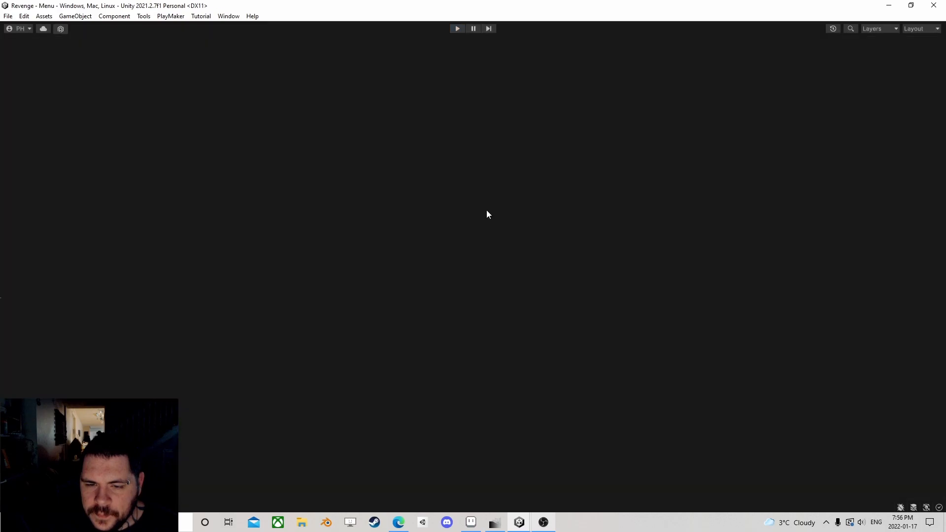
Open the saveplayscene scene from the Assets folder
left_click(8, 16)
left_click(23, 39)
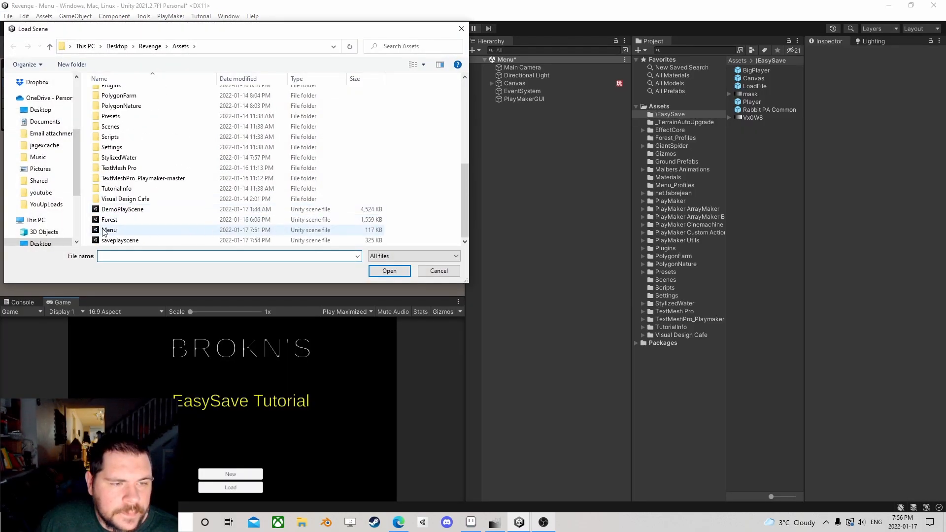
left_click(109, 240)
left_click(141, 230)
double_click(171, 239)
left_click(461, 282)
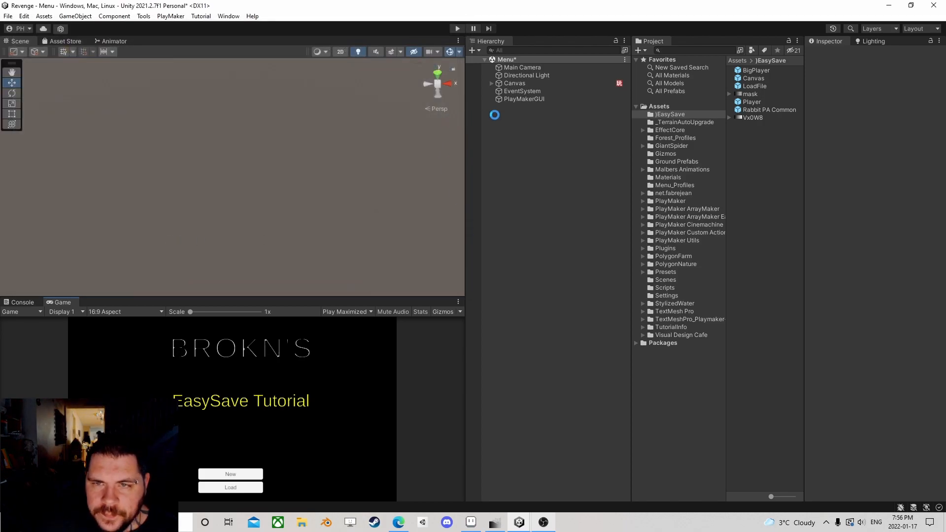
Open the Manager object's FSM for editing and inspect State 2's Load All action
left_click(516, 170)
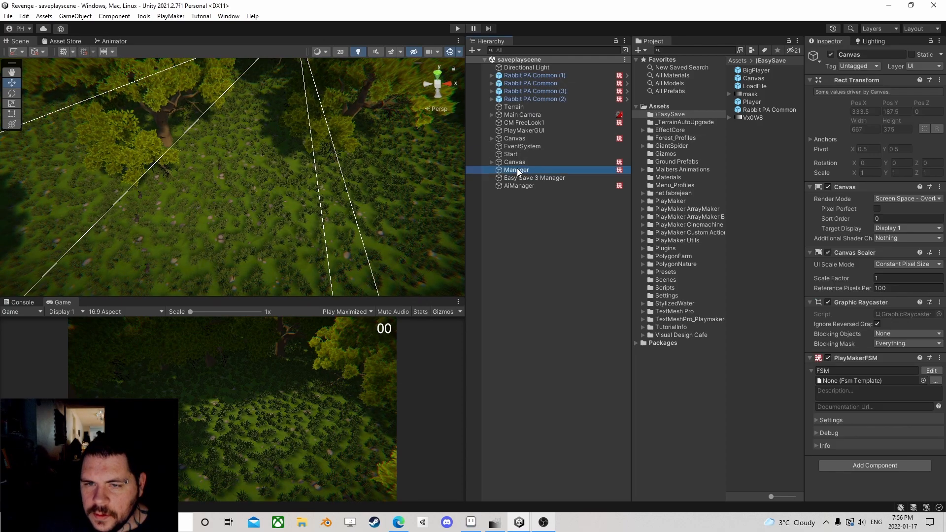
left_click(931, 139)
middle_click_drag(253, 294, 346, 288)
scroll(345, 289, "up", 2)
left_click(208, 276)
middle_click_drag(275, 282, 343, 250)
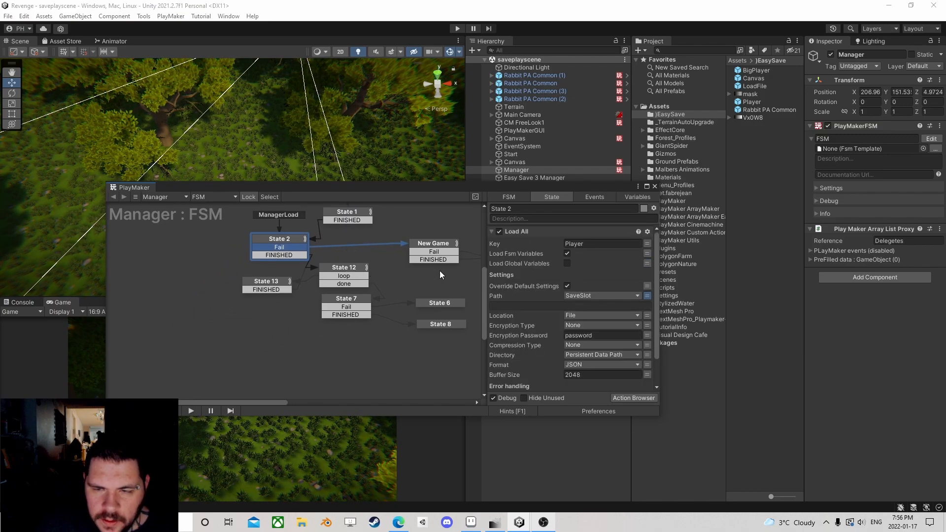
Examine the actions of State 12, State 7 and State 2 in the Manager FSM's load branch
left_click(342, 266)
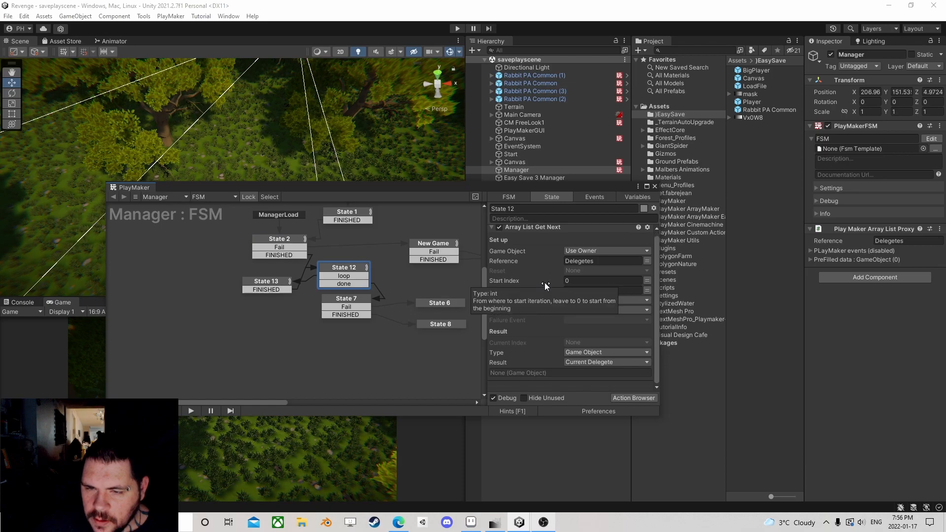
left_click(286, 288)
left_click(343, 307)
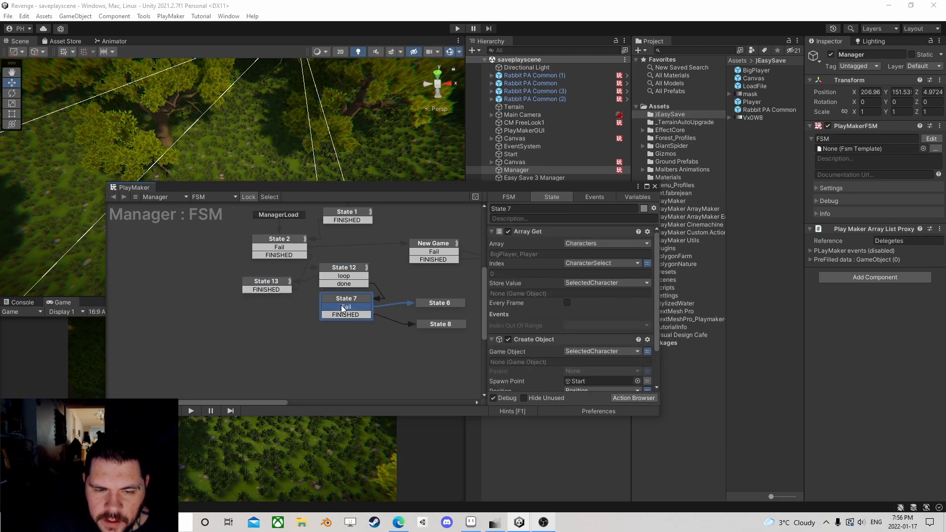
scroll(608, 350, "down", 3)
scroll(608, 351, "up", 3)
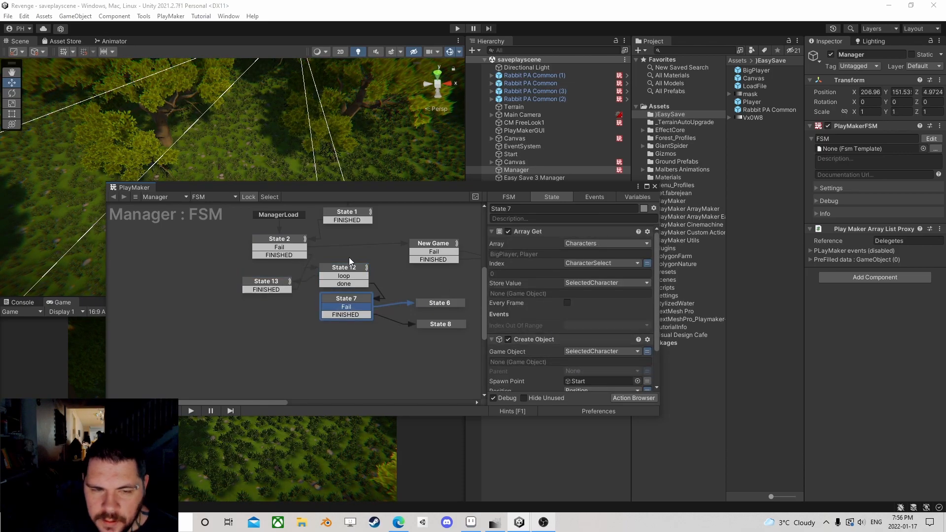
left_click(274, 242)
scroll(539, 288, "down", 3)
scroll(539, 287, "up", 3)
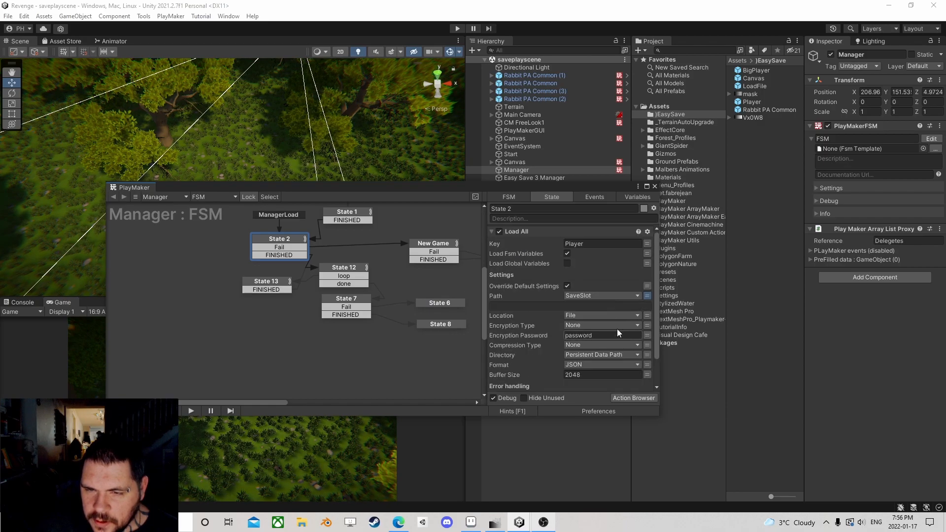
Move State 2 higher and away from State 12, and route its FINISHED transition to a new State 14
middle_click_drag(351, 239, 332, 281)
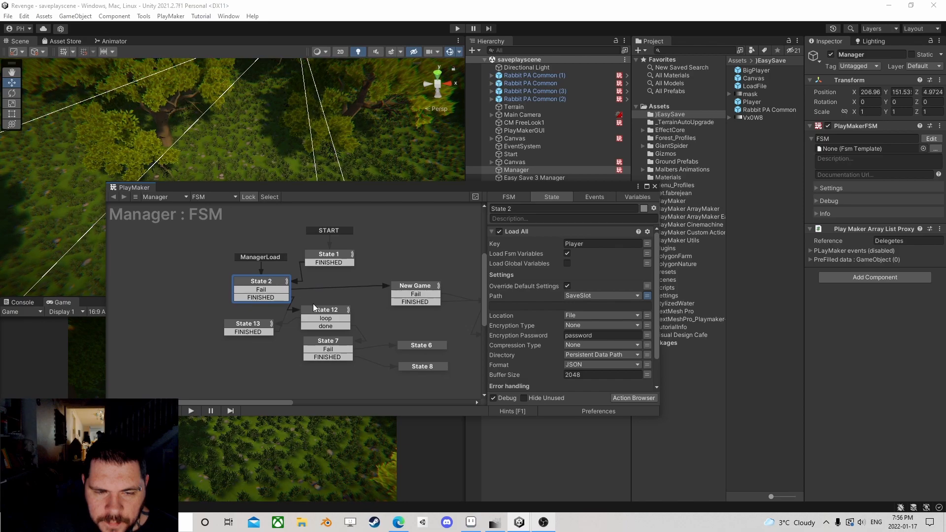
left_click(315, 310)
left_click_drag(265, 282, 249, 267)
right_click(246, 268)
left_click(273, 273)
Add a Game Object Is Null action to State 14 and set its Game Object to the global Player variable
left_click(632, 397)
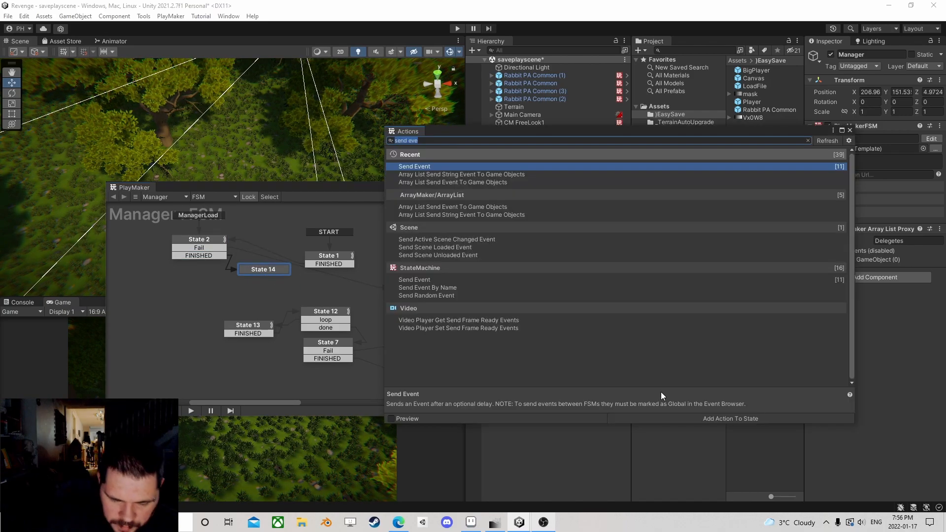
type("is null")
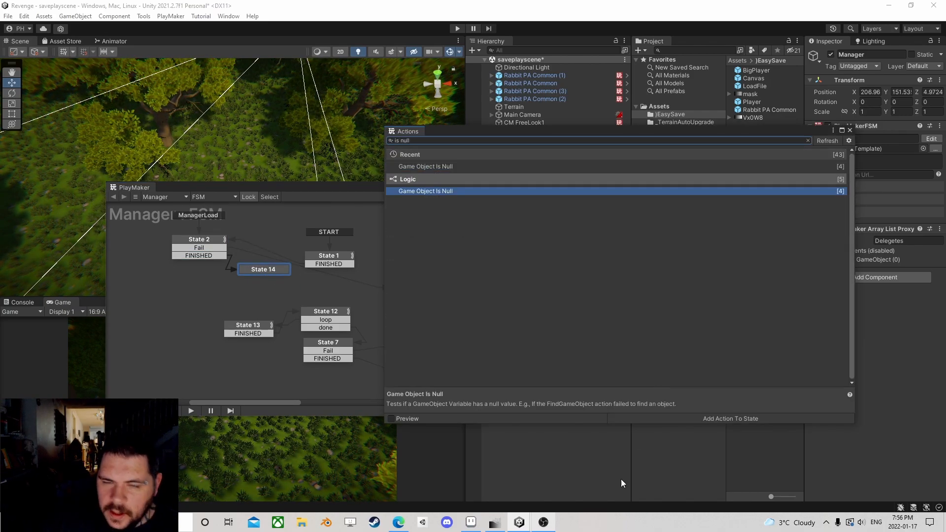
left_click(849, 130)
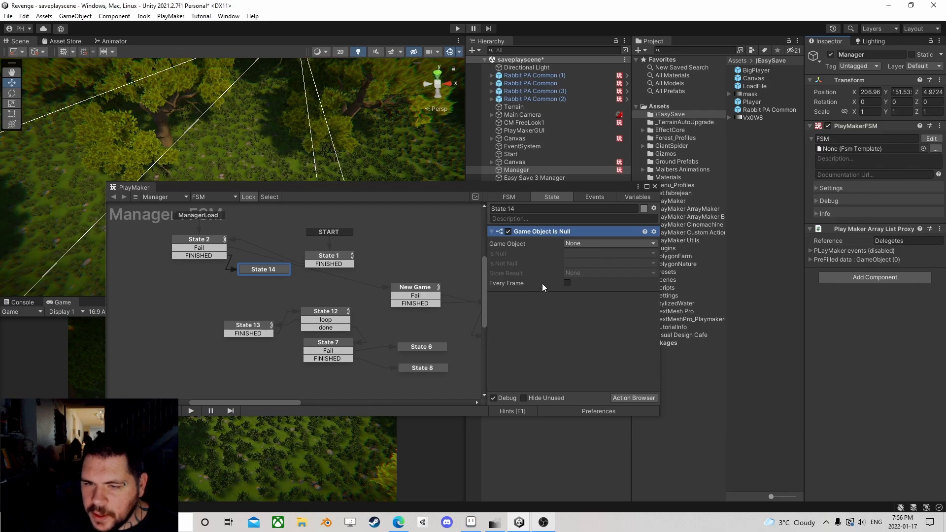
left_click(588, 245)
mouse_move(621, 289)
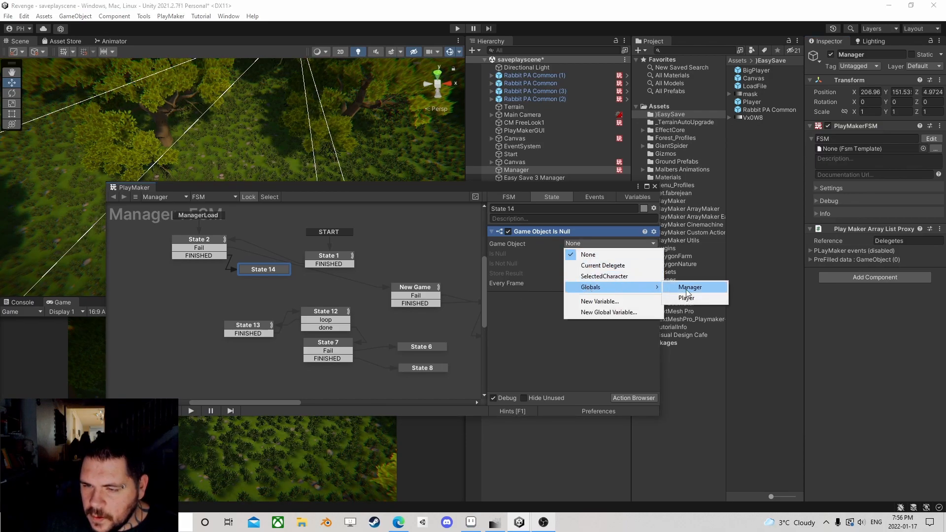
left_click(676, 298)
left_click(585, 264)
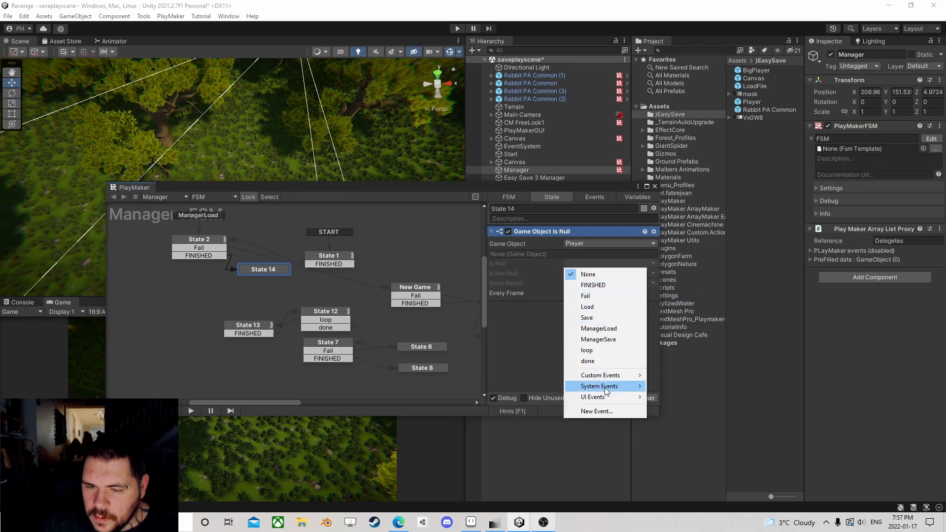
left_click(592, 409)
left_click(543, 522)
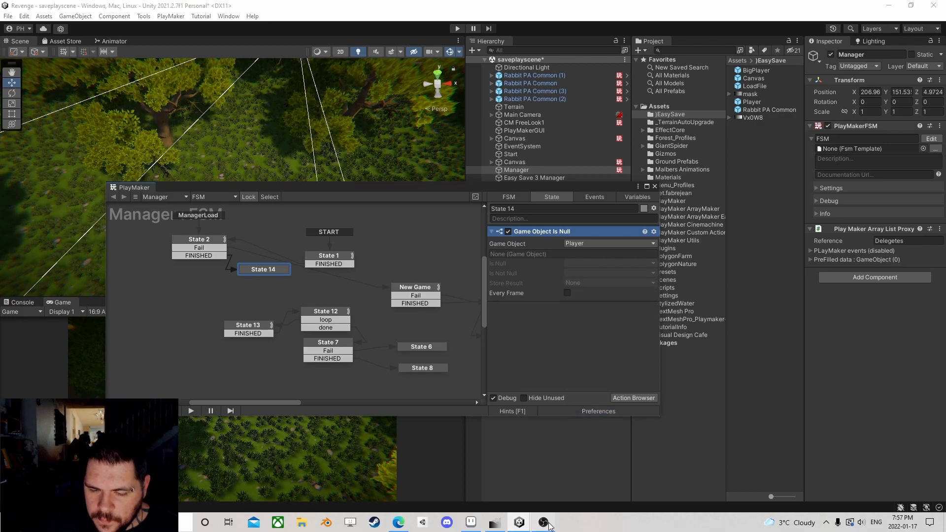
left_click(938, 434)
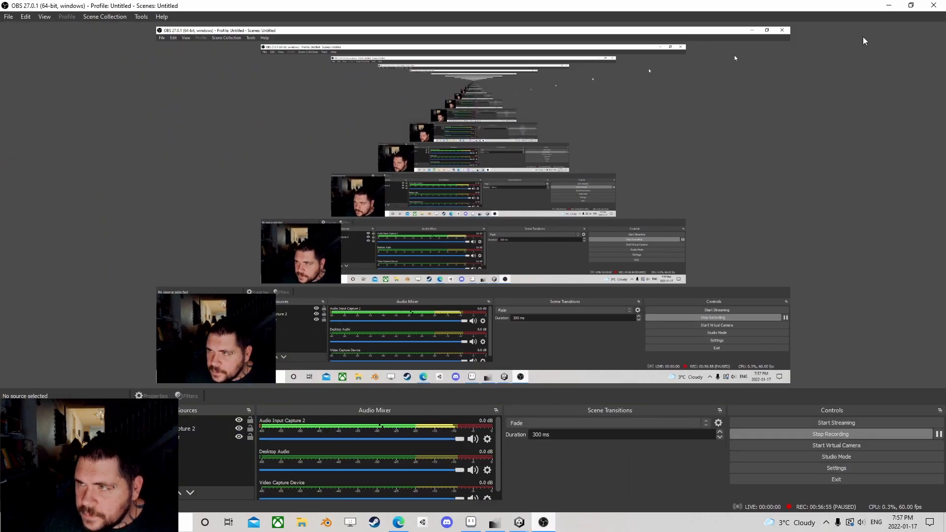
left_click(885, 6)
Create a new event named "is null" for the Is Null result of State 14's Game Object Is Null action
left_click(577, 263)
left_click(596, 411)
type("is null")
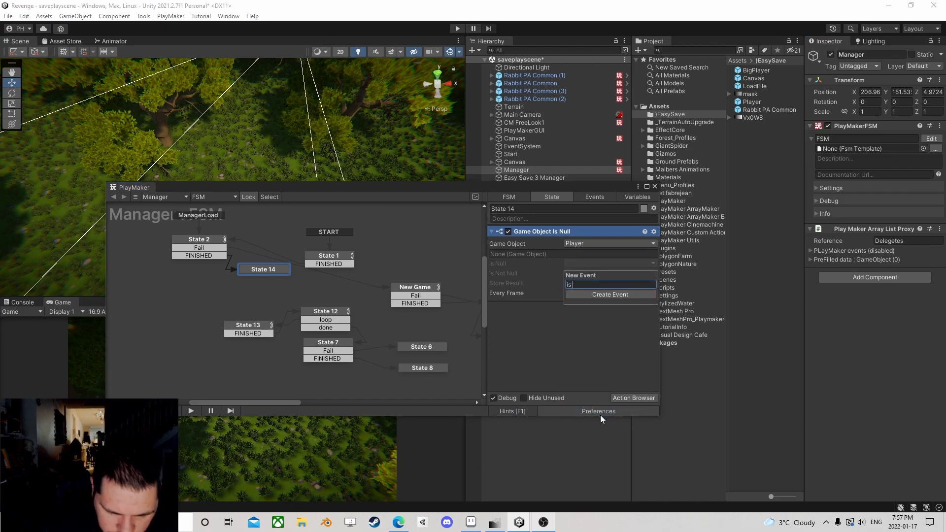
key("Return")
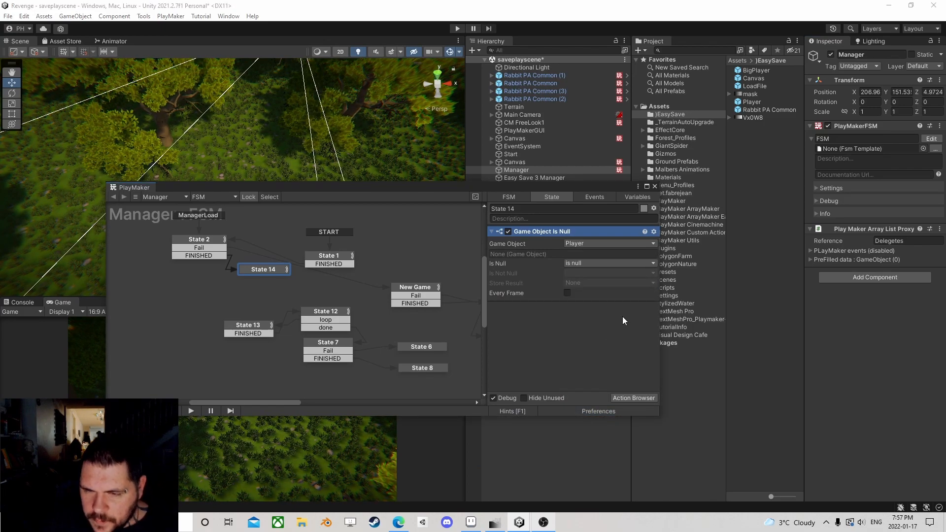
left_click(543, 522)
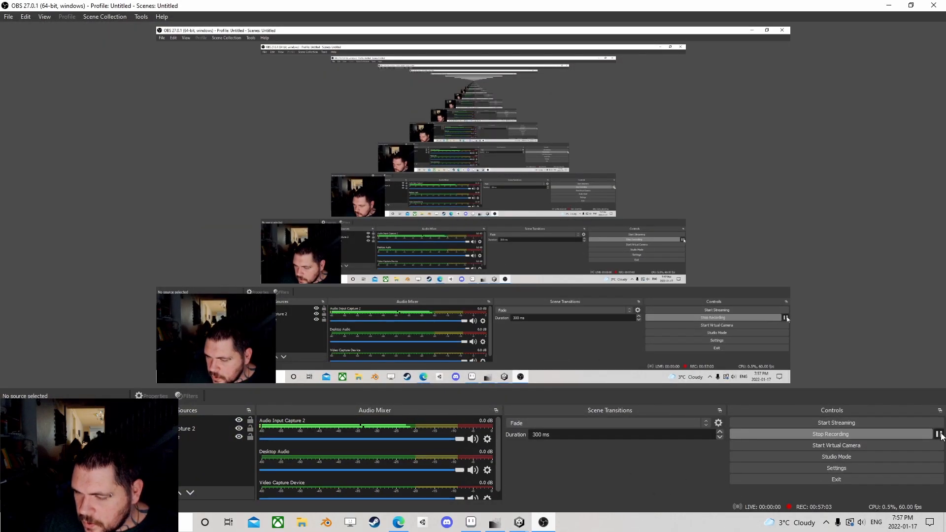
left_click(884, 7)
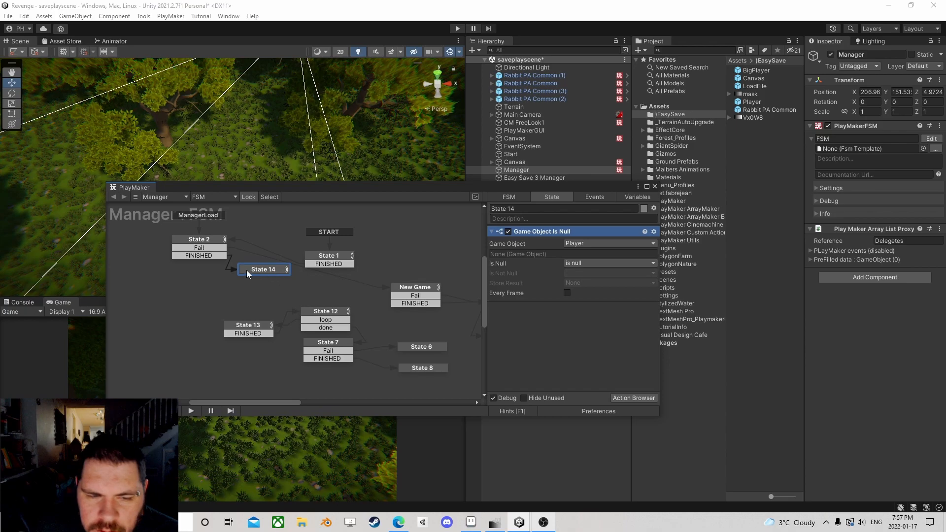
Nudge State 14 slightly lower in the Manager FSM graph
left_click_drag(252, 272, 254, 276)
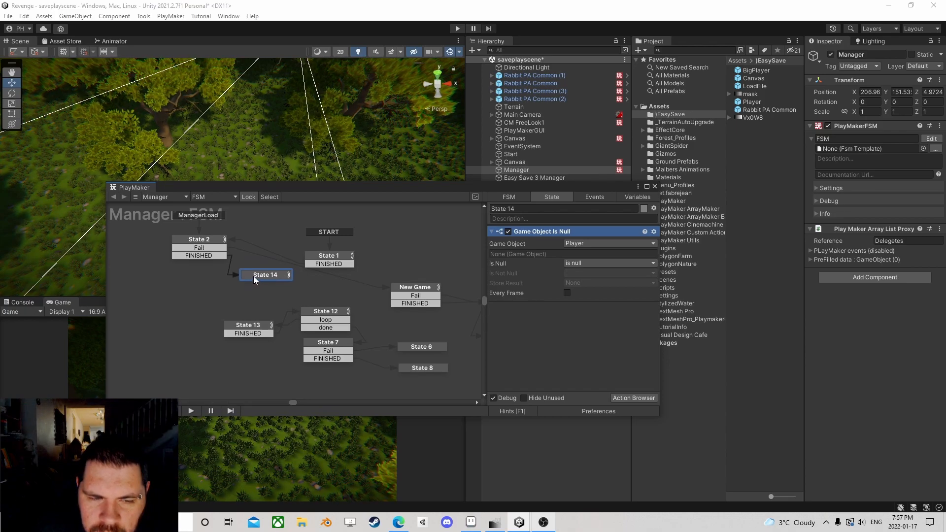
Create a new event named "is not null" for the Is Not Null result of State 14's Game Object Is Null action
left_click(587, 279)
left_click(599, 433)
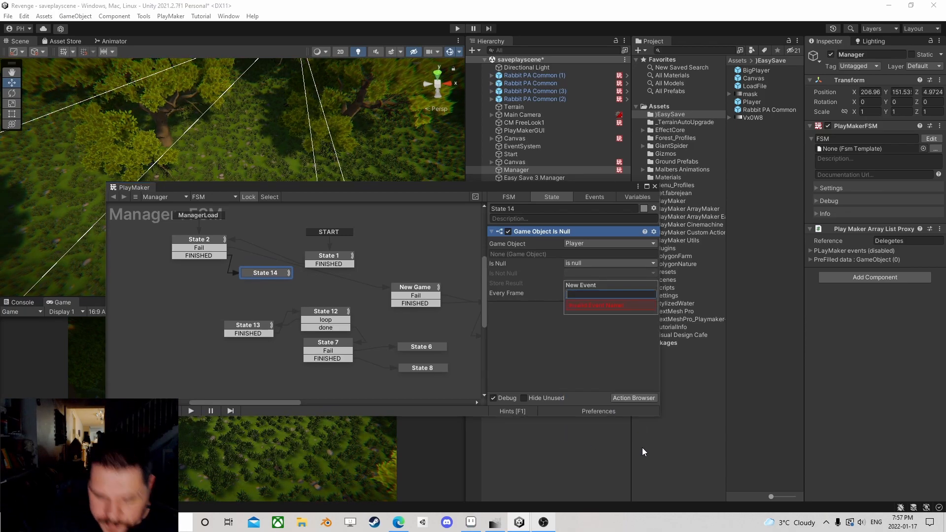
type("is not null")
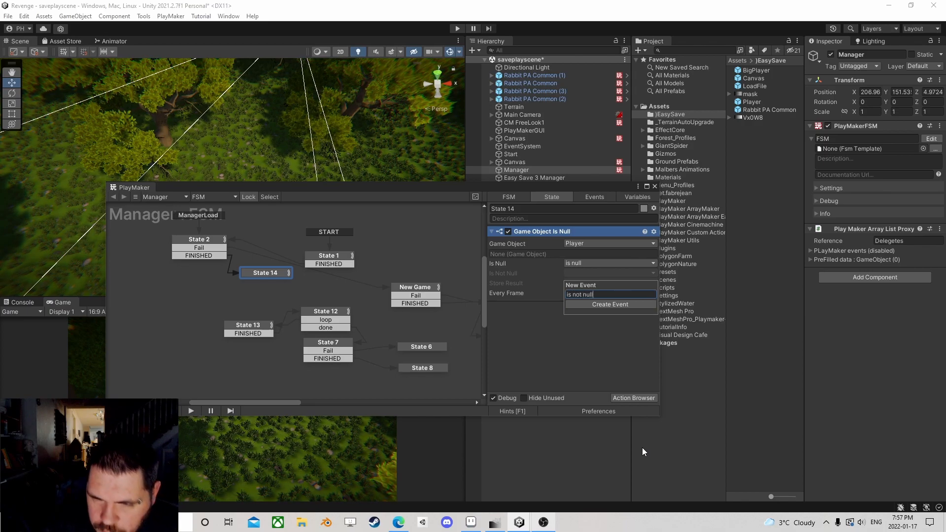
key("Return")
Add "is null" and "is not null" transitions to State 14
right_click(264, 267)
left_click(262, 277)
left_click(263, 274)
right_click(263, 274)
mouse_move(310, 281)
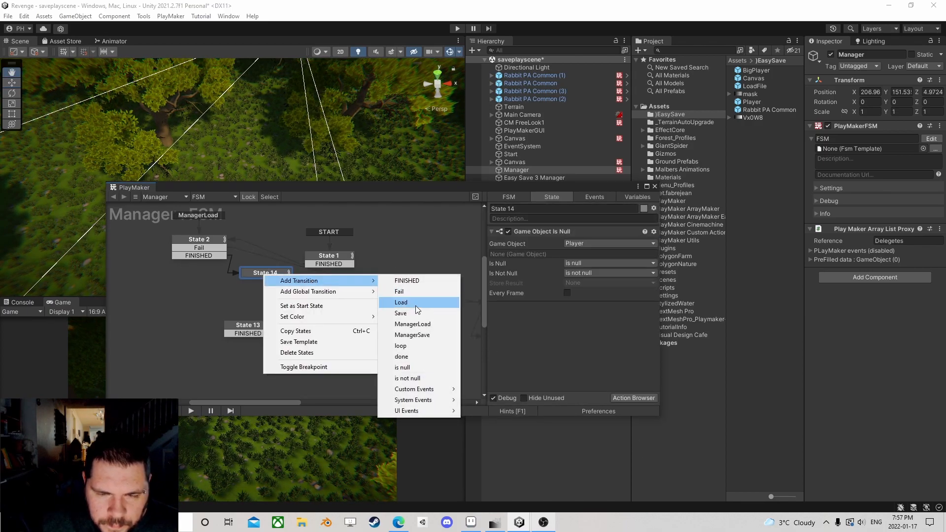
left_click(405, 367)
right_click(267, 274)
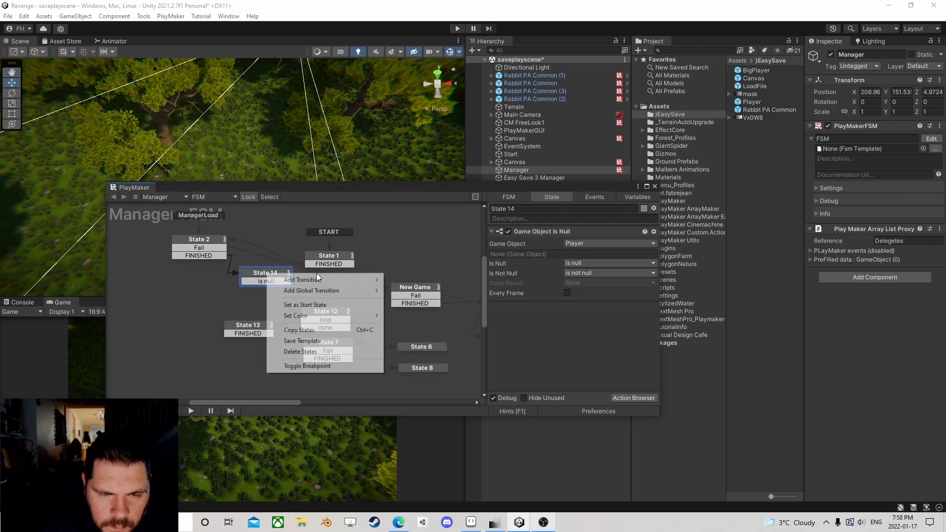
mouse_move(298, 277)
left_click(410, 376)
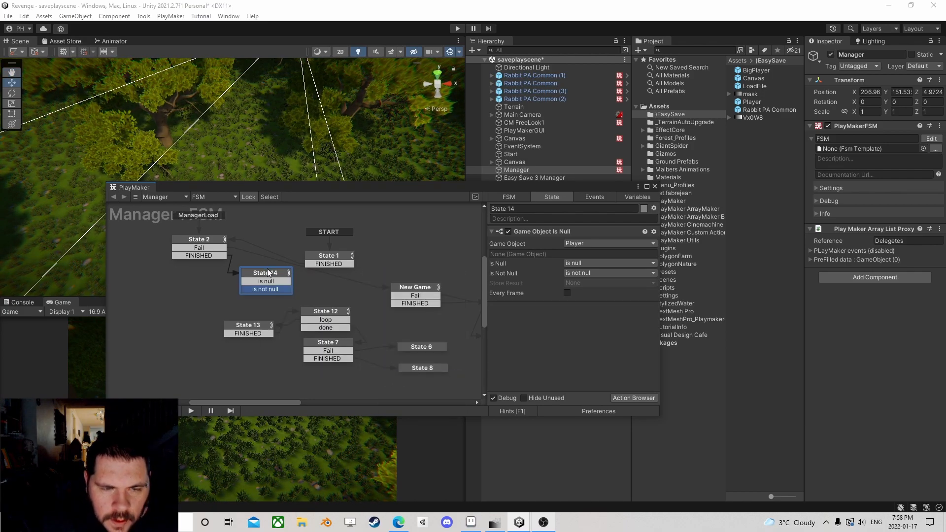
Move State 2 slightly away from State 14, and route State 14's "is not null" transition to a new State 15
middle_click_drag(267, 272, 353, 293)
left_click_drag(284, 266, 269, 248)
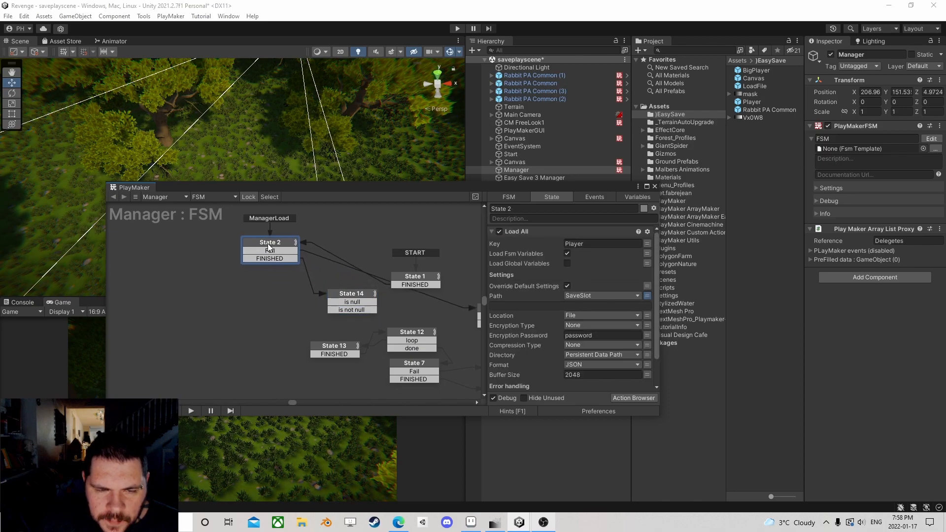
left_click_drag(345, 302, 254, 303)
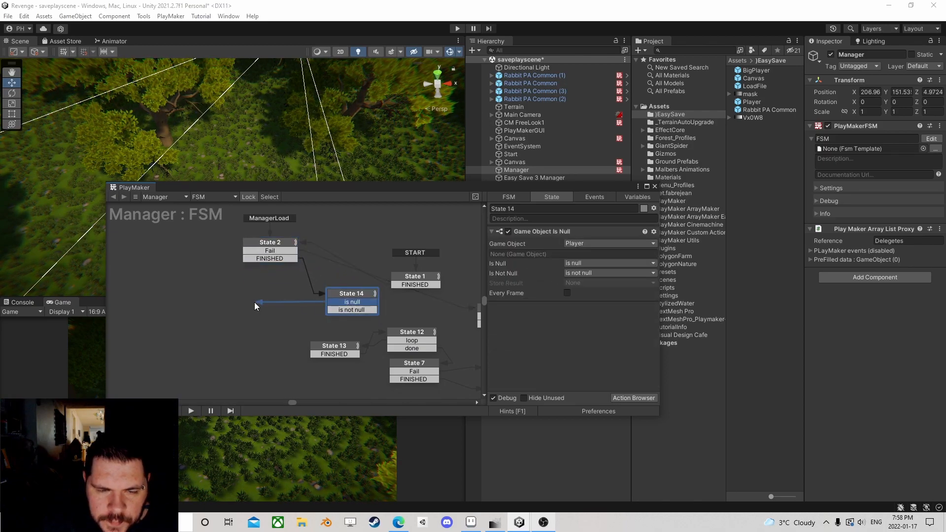
left_click_drag(352, 310, 249, 291)
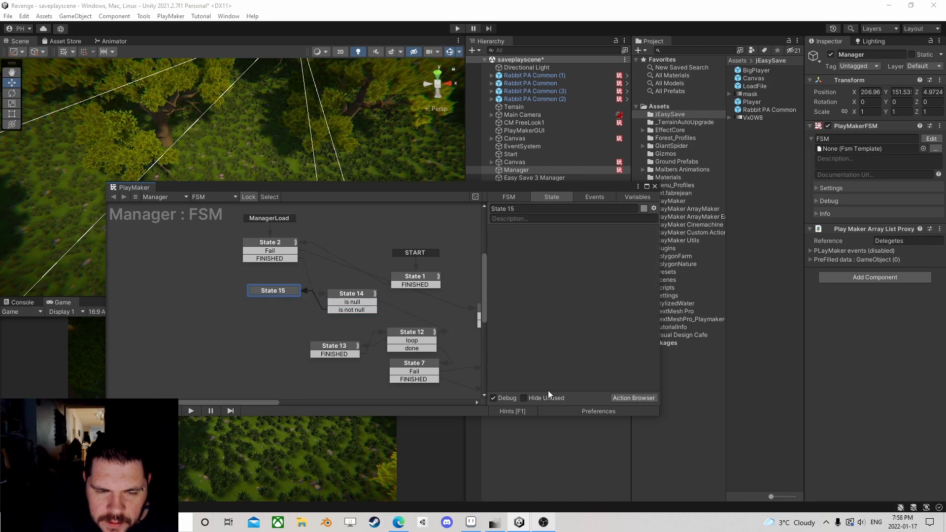
Add a Destroy Object action targeting the global Player variable to State 15, and link its FINISHED transition to State 12
left_click(633, 398)
type("des")
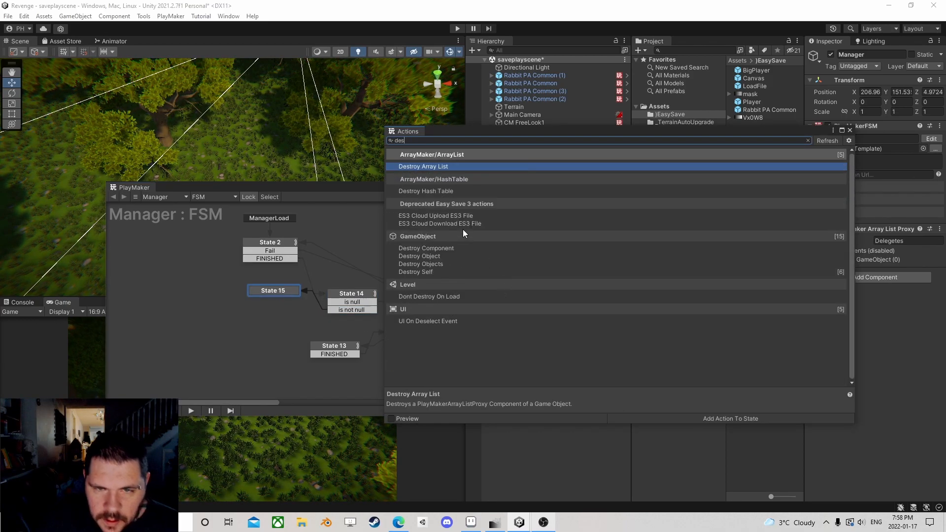
type("tr")
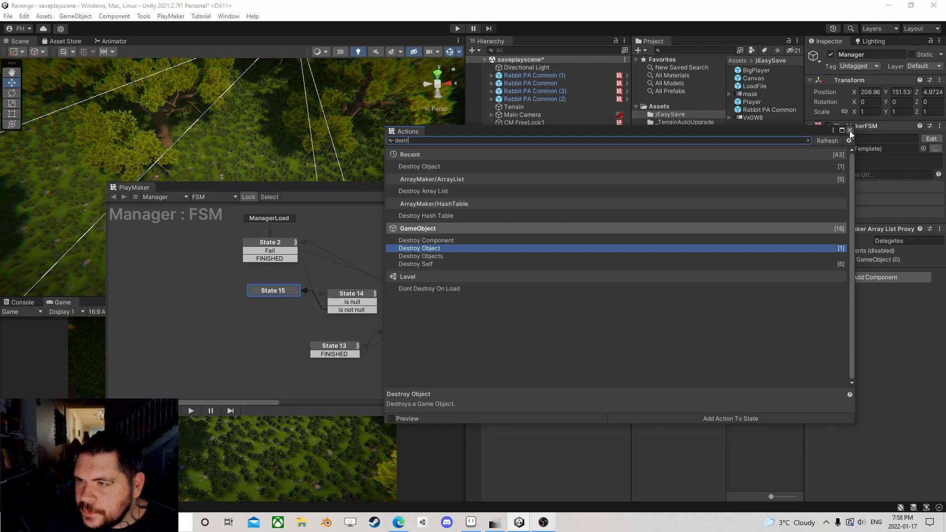
left_click(850, 131)
left_click(653, 243)
left_click(640, 244)
mouse_move(640, 287)
left_click(687, 298)
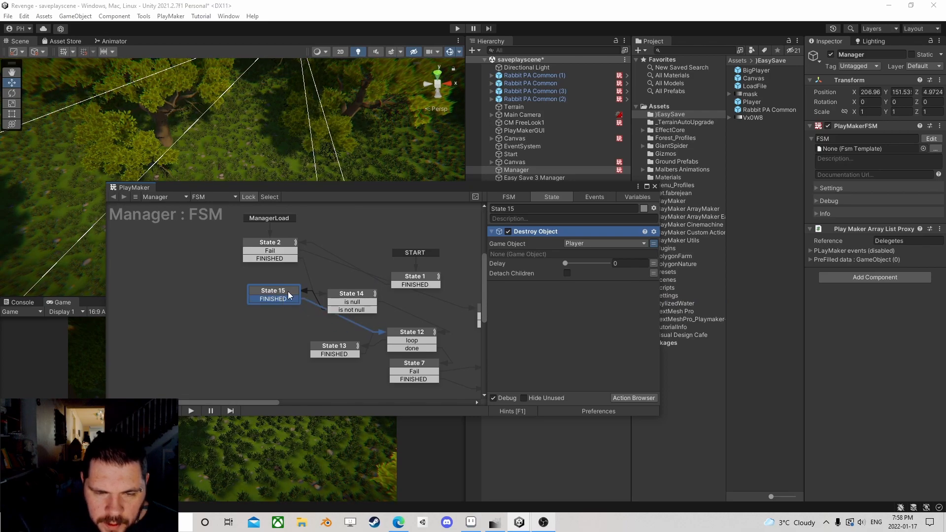
left_click_drag(286, 295, 286, 302)
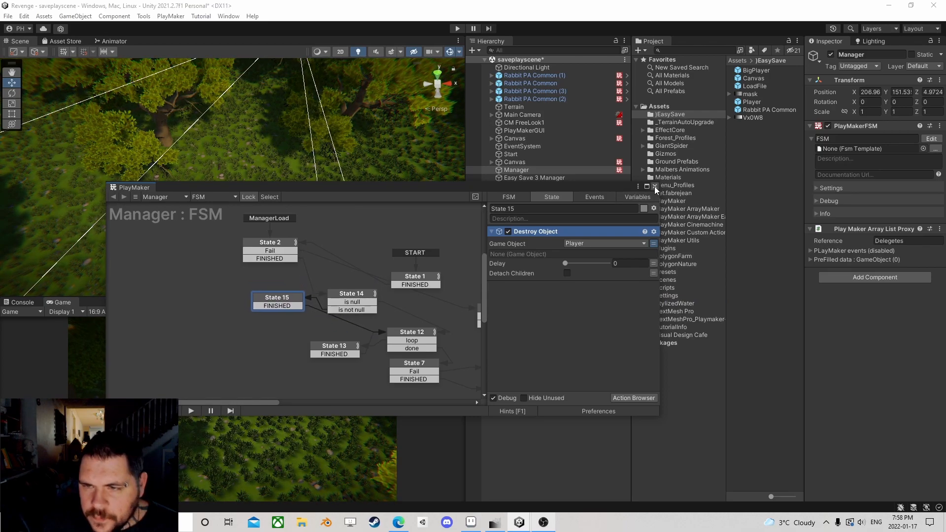
Close the FSM editor, save saveplayscene and open the Menu scene
left_click(654, 186)
left_click(7, 16)
left_click(24, 66)
left_click(7, 16)
left_click(20, 39)
scroll(190, 239, "down", 5)
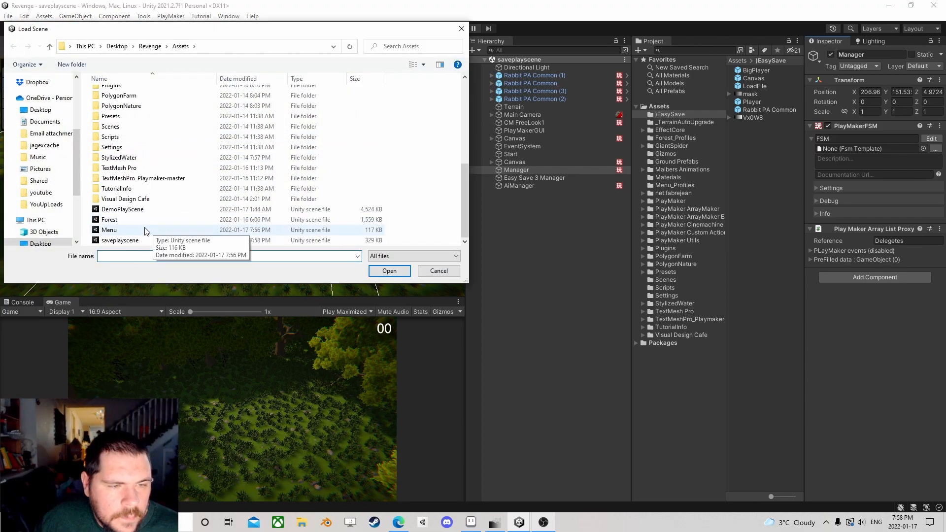
left_click(124, 230)
left_click(392, 276)
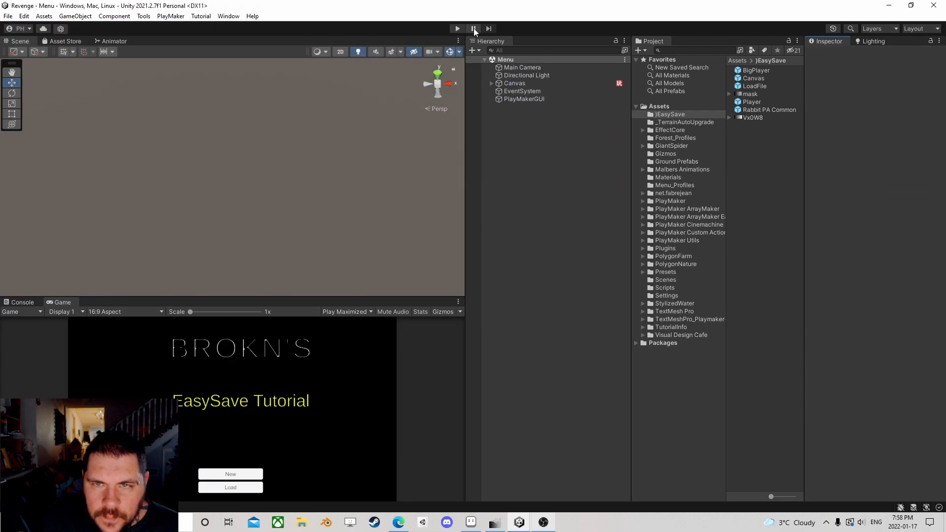
Run the Menu scene and start a new game with the save name "Brokn5"
left_click(456, 29)
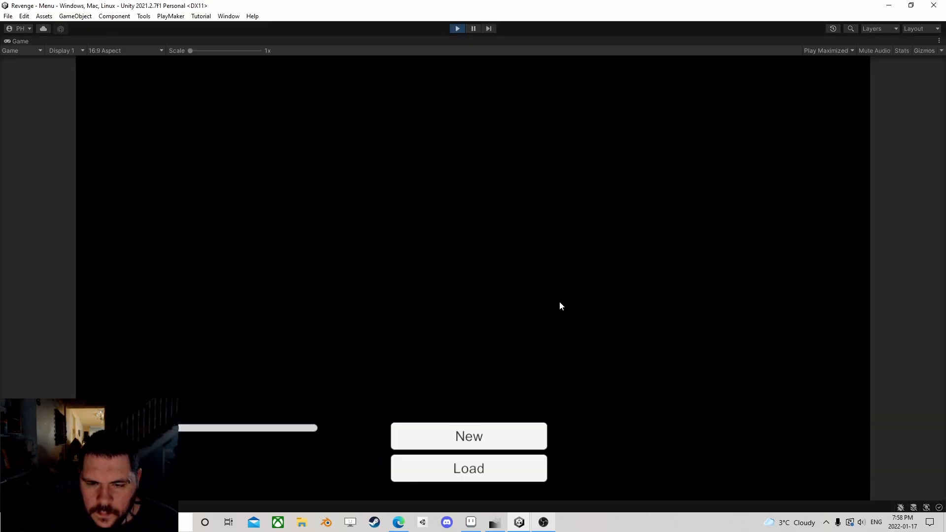
left_click(481, 438)
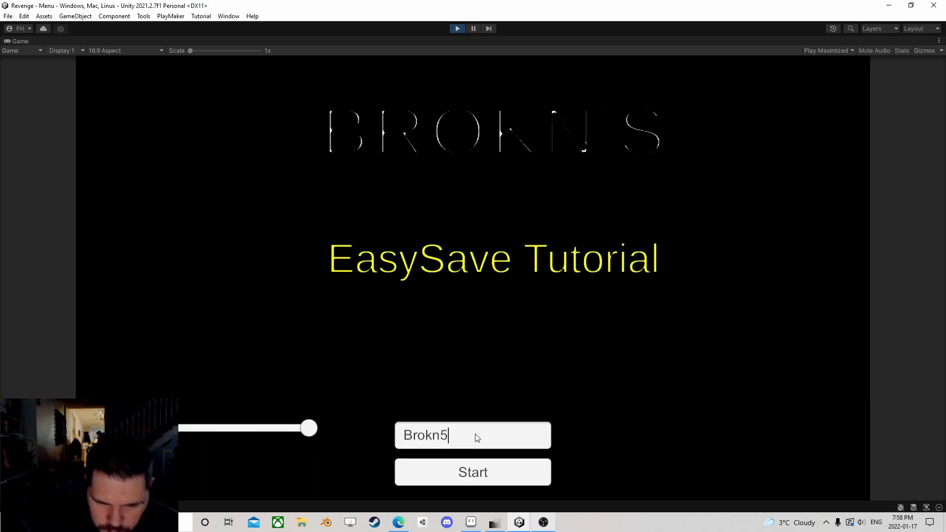
left_click(461, 471)
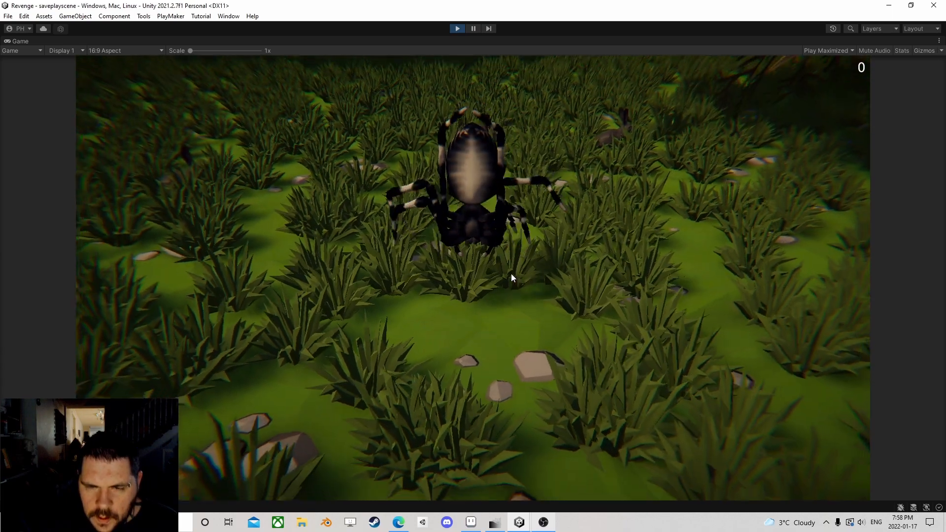
Walk the spider to the rabbits and attack them, then save from the in-game menu and resume play
key("s")
key("w")
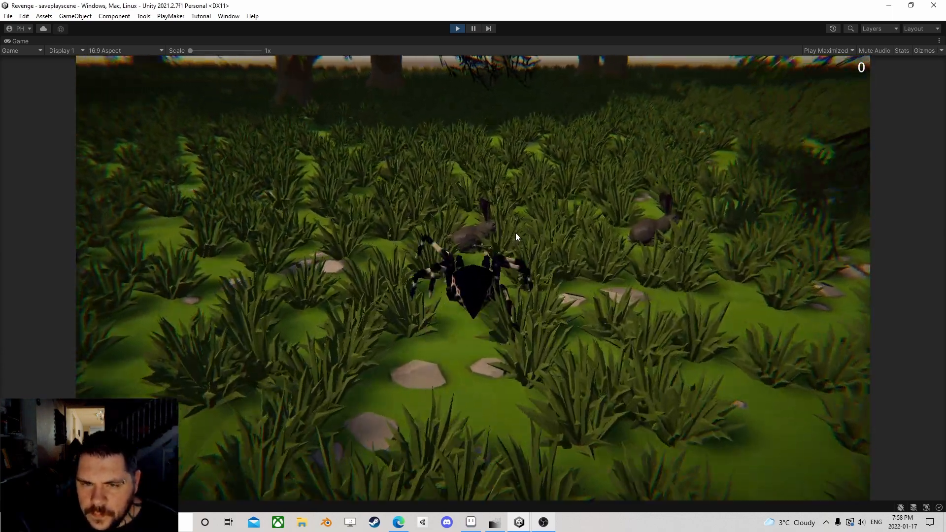
left_click(516, 232)
key("w")
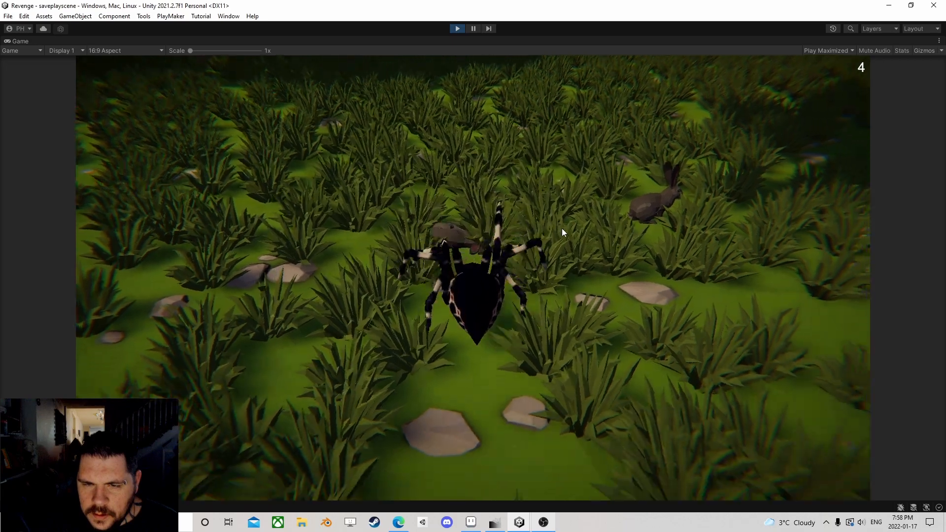
key("w")
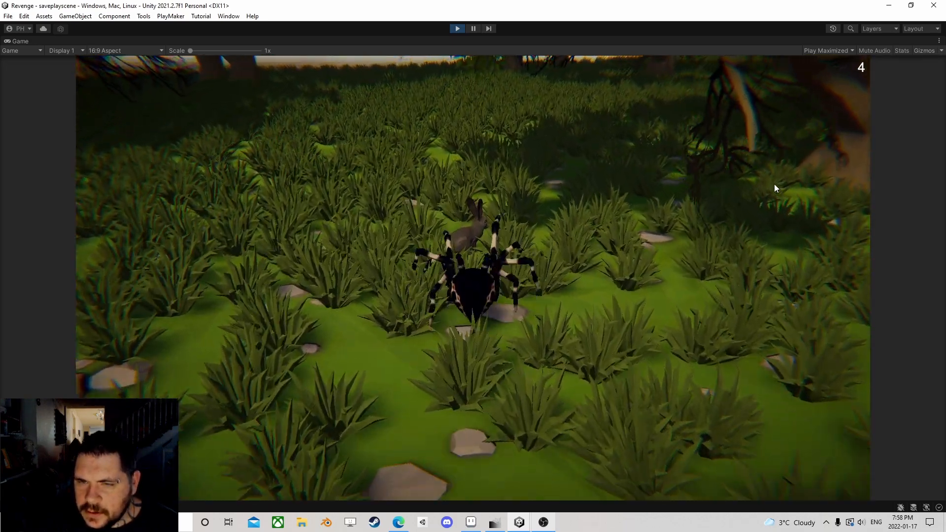
left_click(774, 185)
key("s")
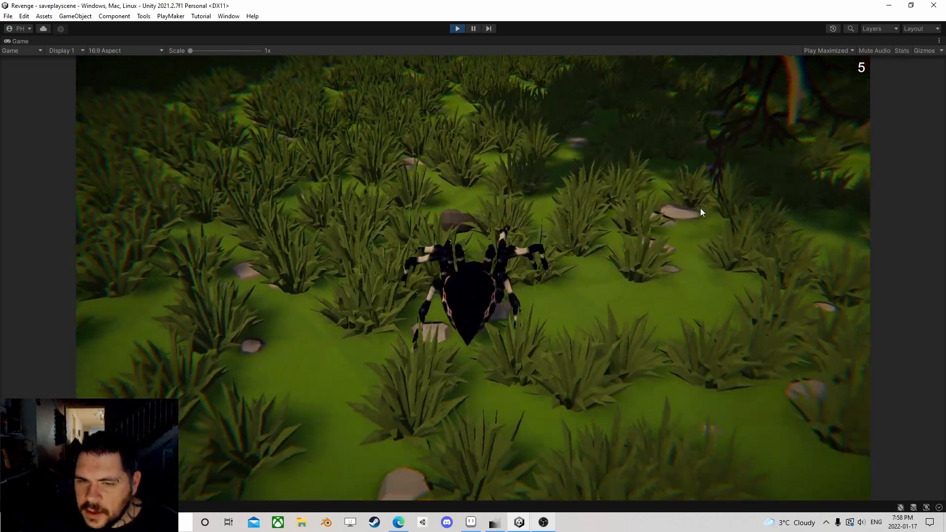
key("w")
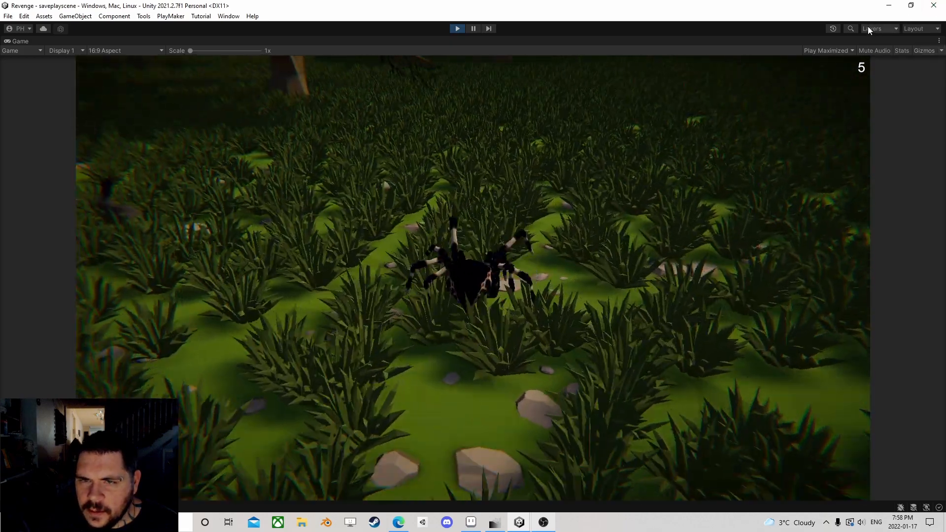
key("w")
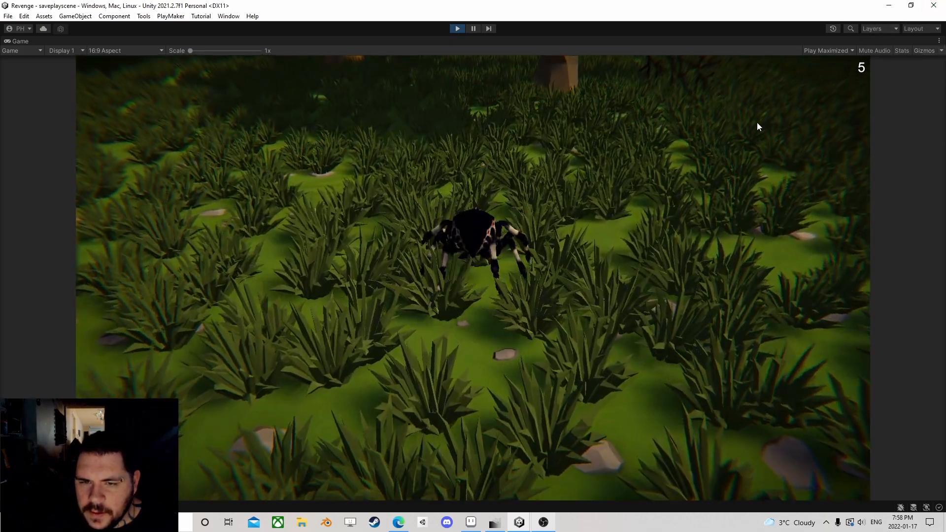
key("Escape")
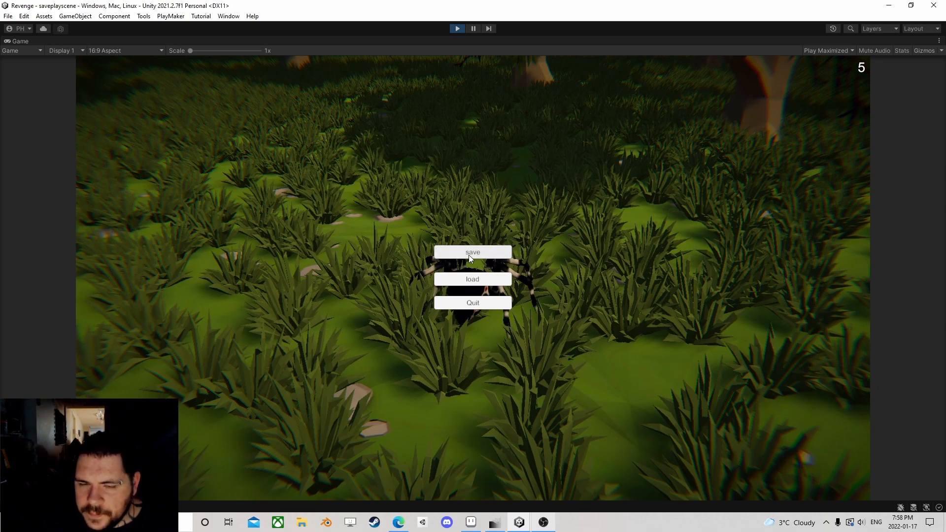
key("Escape")
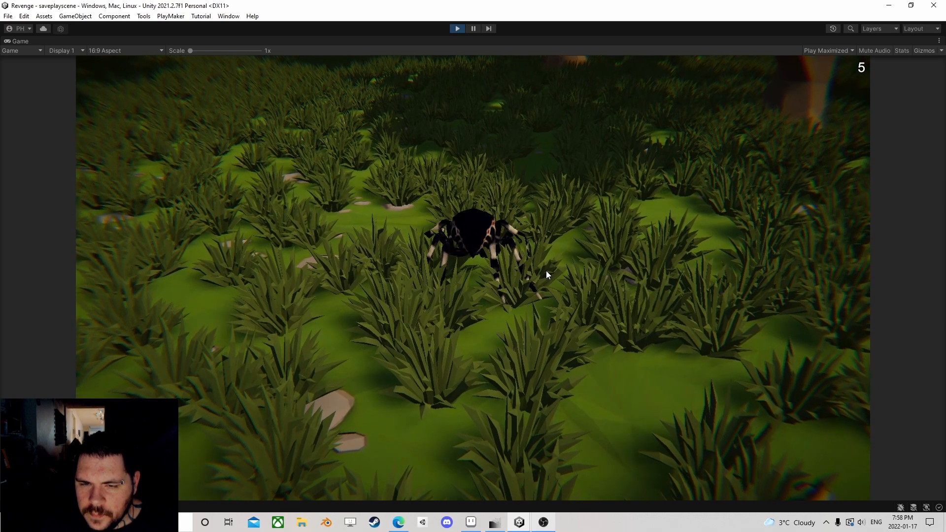
Walk the spider away to another spot and load the saved game from the in-game menu
key("w")
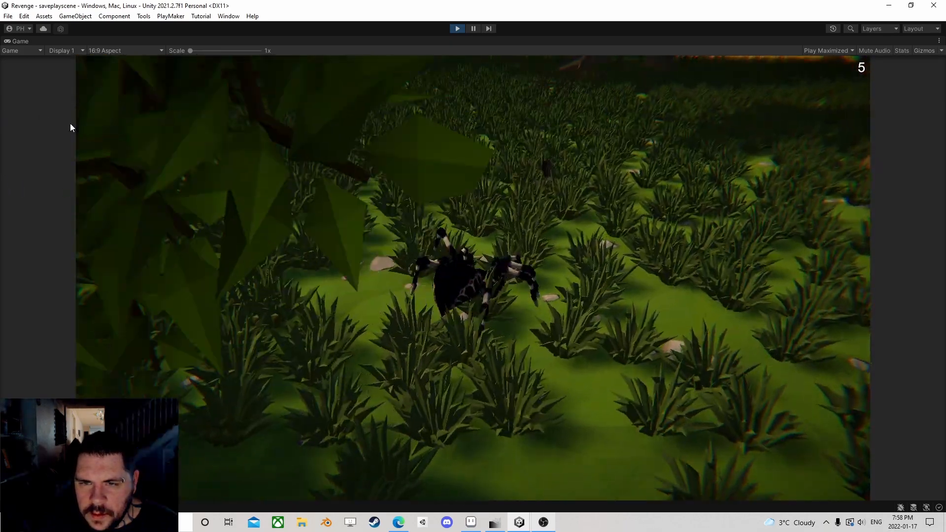
key("w")
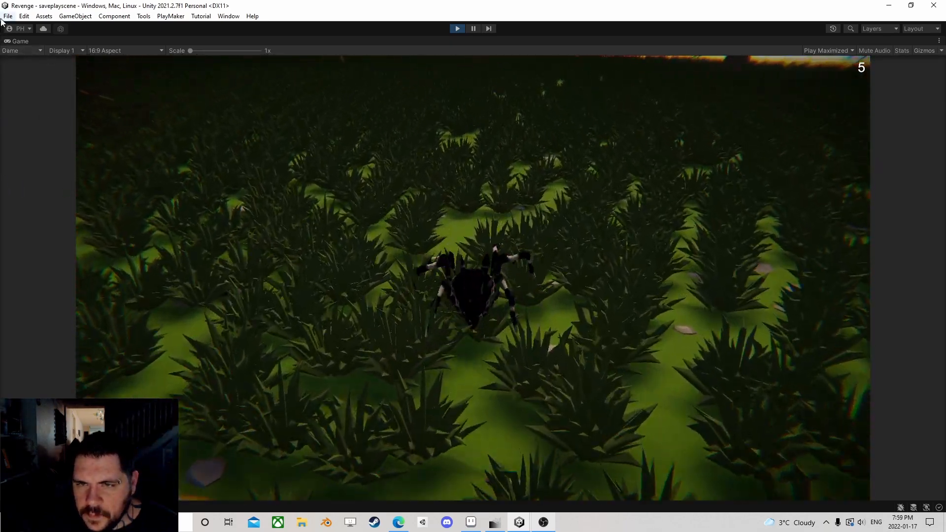
key("w")
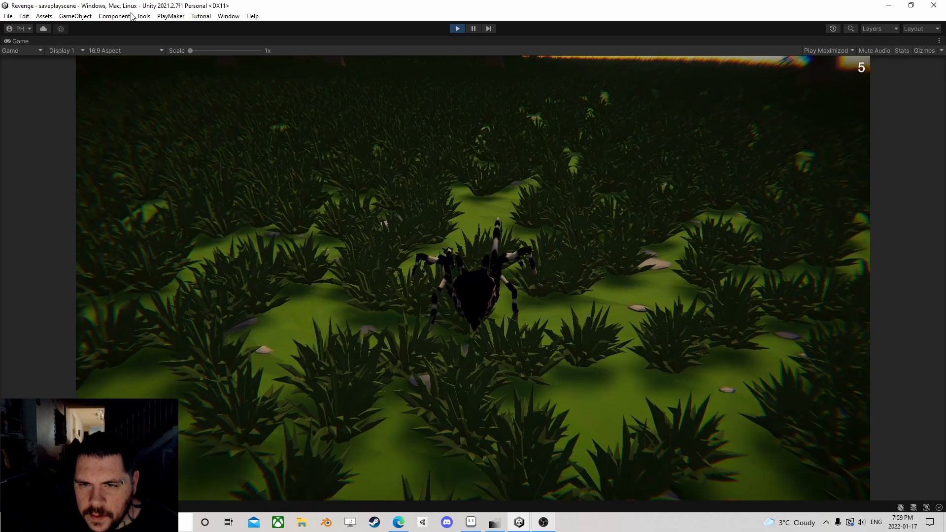
key("Escape")
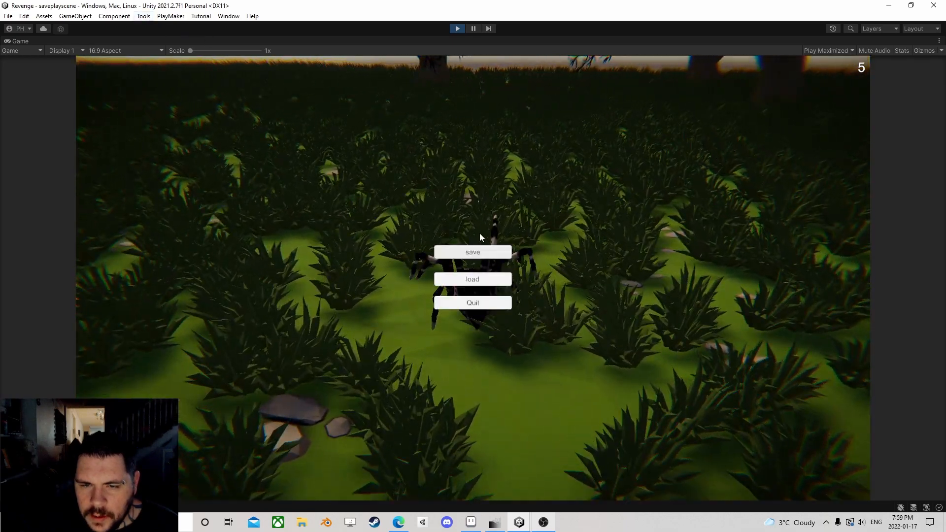
left_click(477, 280)
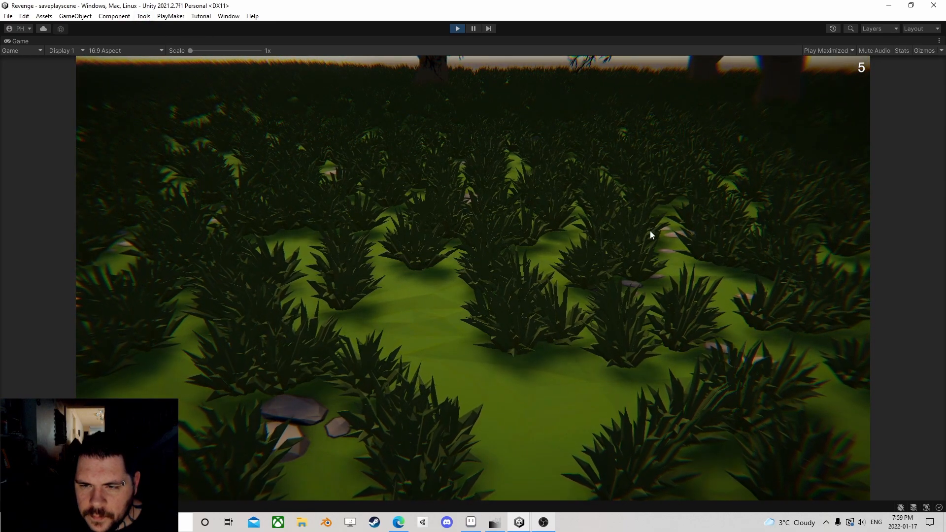
Pause the game and inspect Player(Clone), Easy Save 3 Manager, the Canvas, Main Camera and CM FreeLook1 in the running scene
left_click(473, 28)
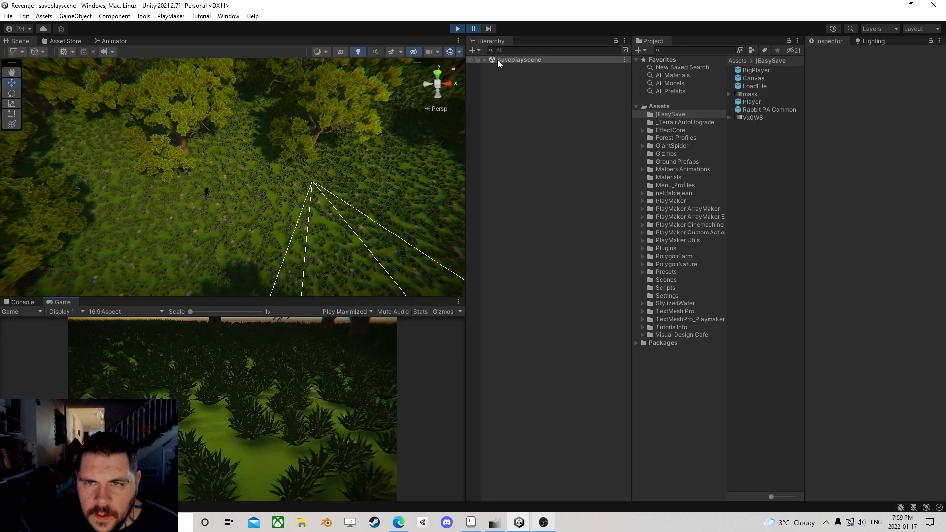
left_click(485, 59)
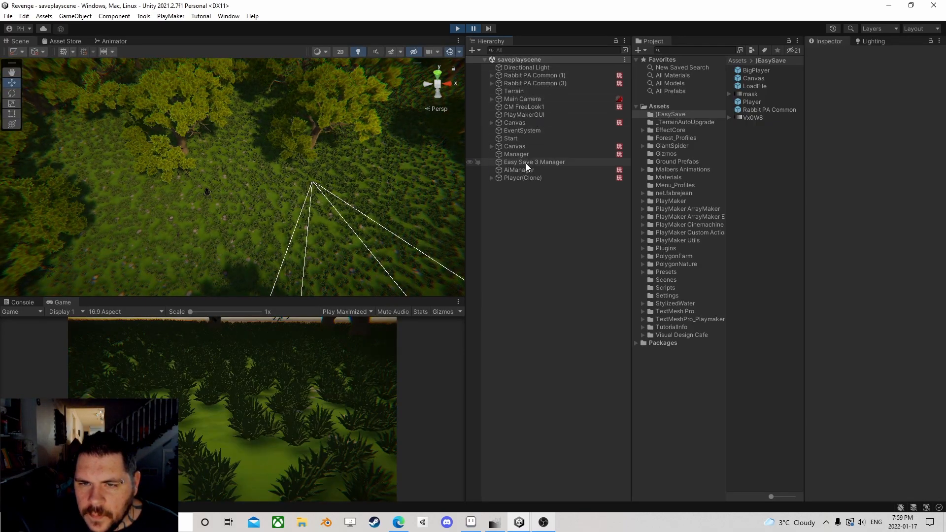
left_click(519, 178)
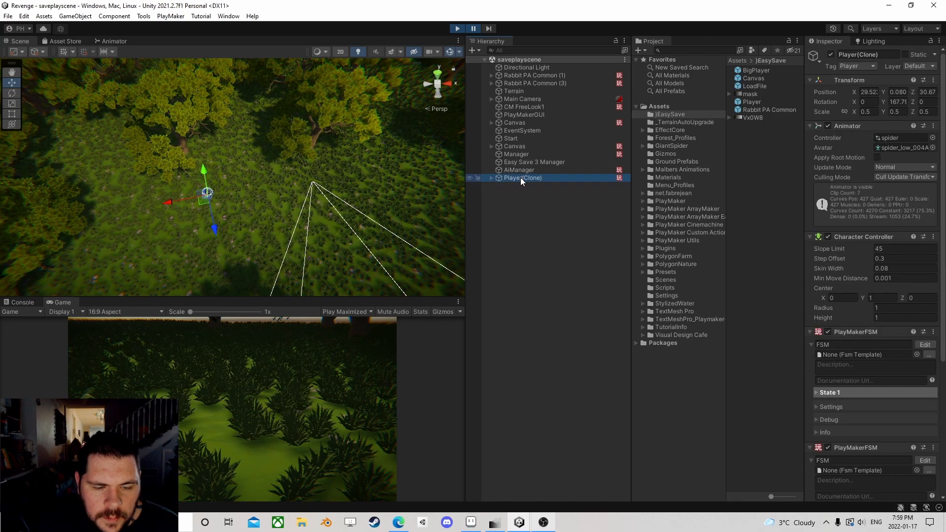
left_click(533, 162)
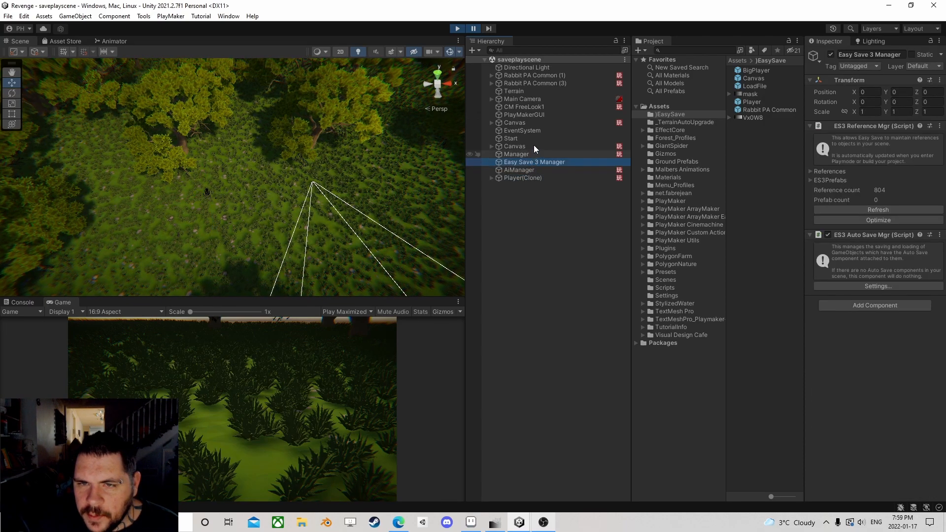
left_click(519, 123)
left_click(532, 99)
left_click(528, 107)
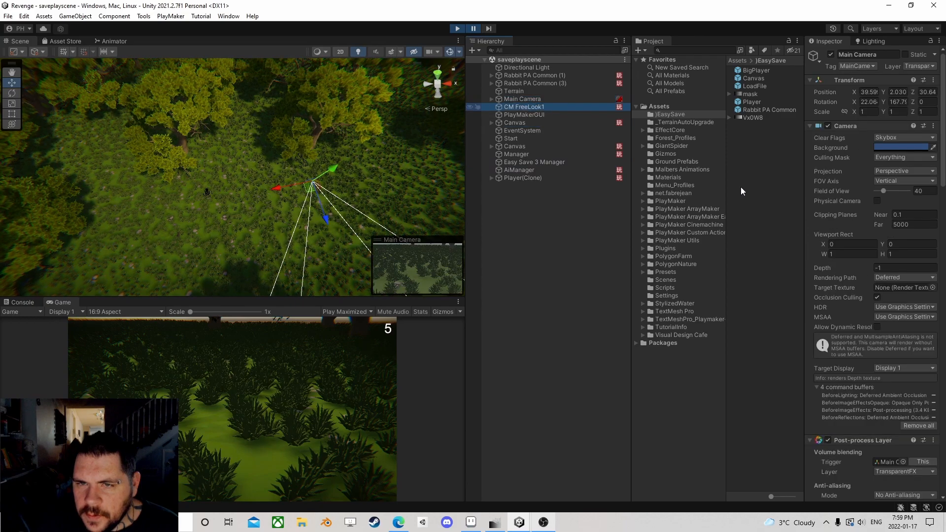
Examine the actions in State 1 and State 2 of the CM FreeLook1 FSM in the paused game
scroll(886, 321, "down", 5)
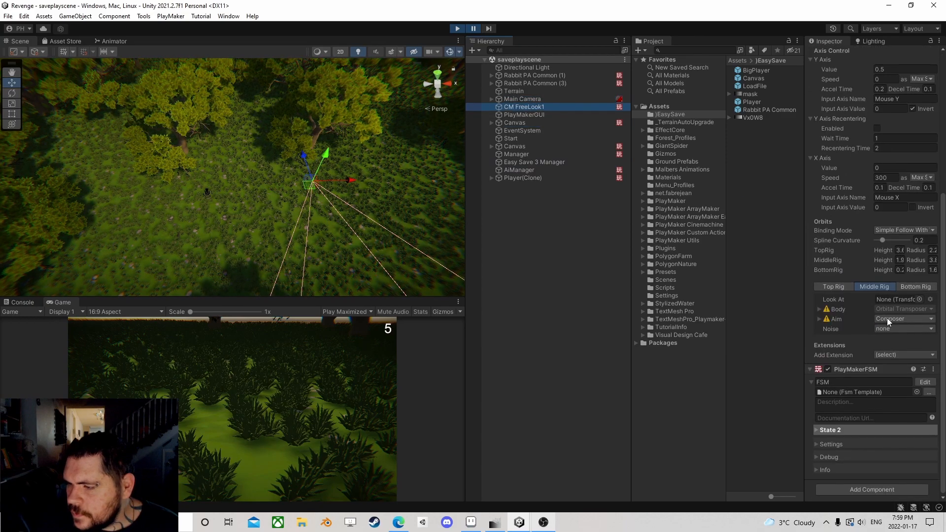
left_click(925, 382)
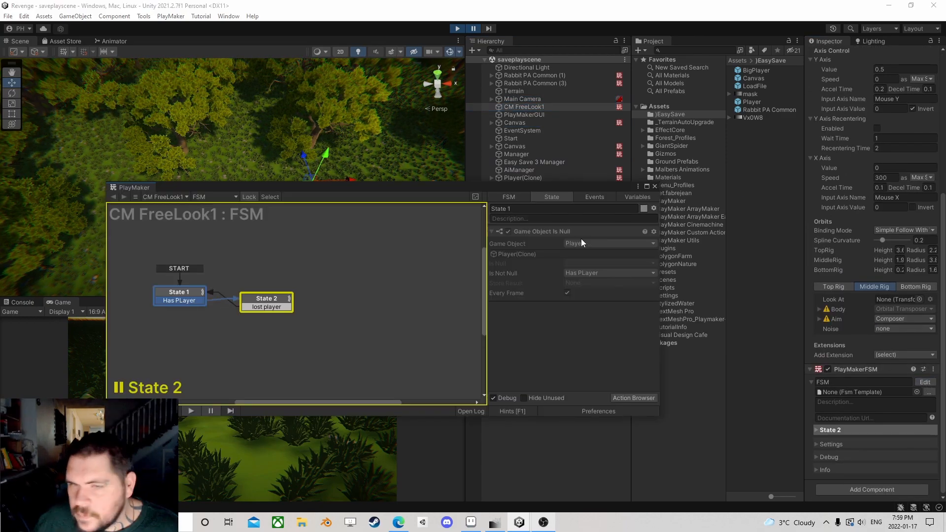
left_click(269, 306)
scroll(584, 323, "down", 3)
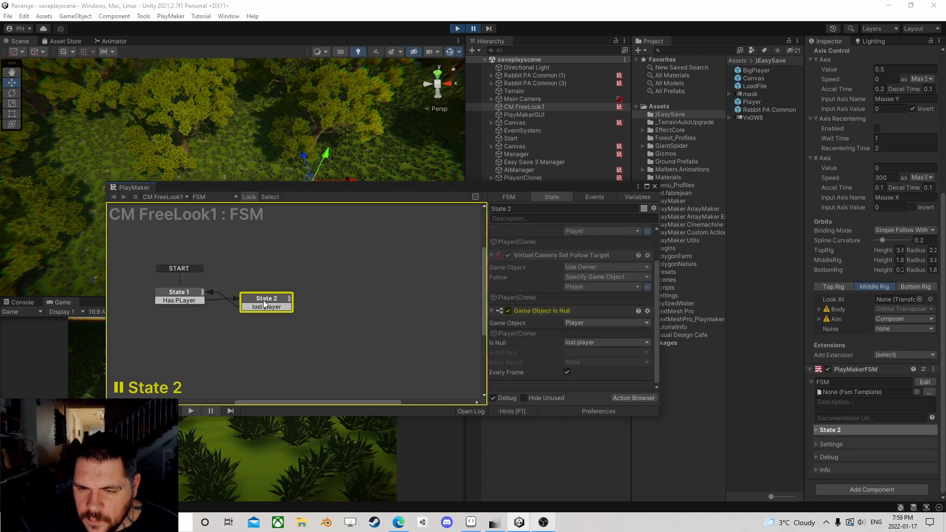
scroll(588, 312, "up", 3)
scroll(587, 311, "down", 1)
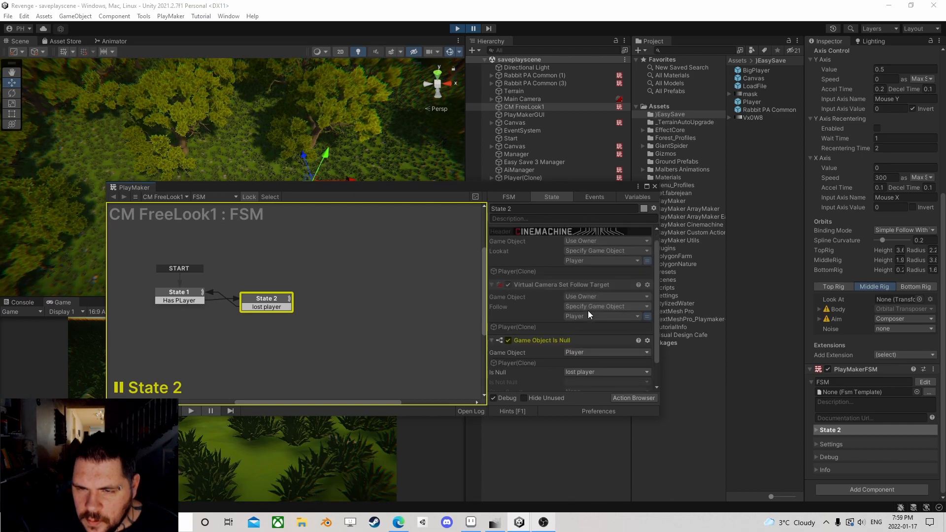
scroll(587, 310, "down", 2)
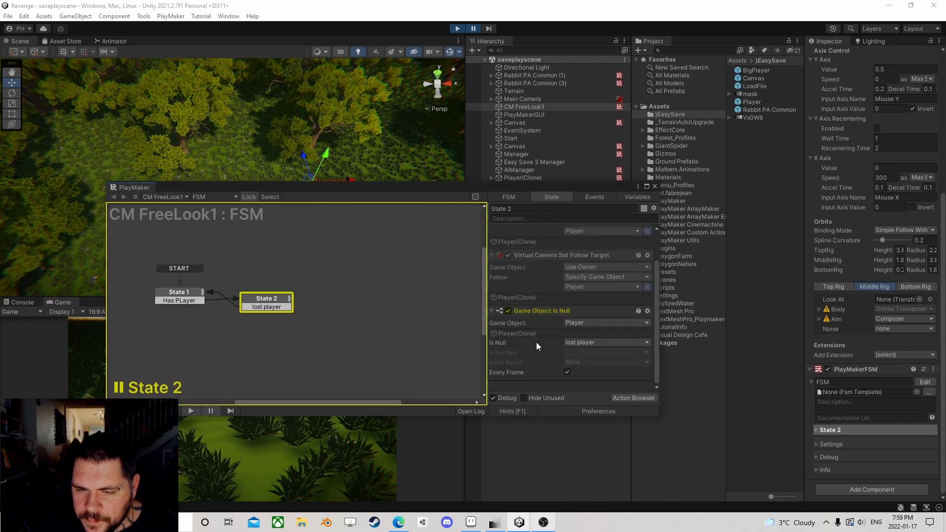
left_click(654, 186)
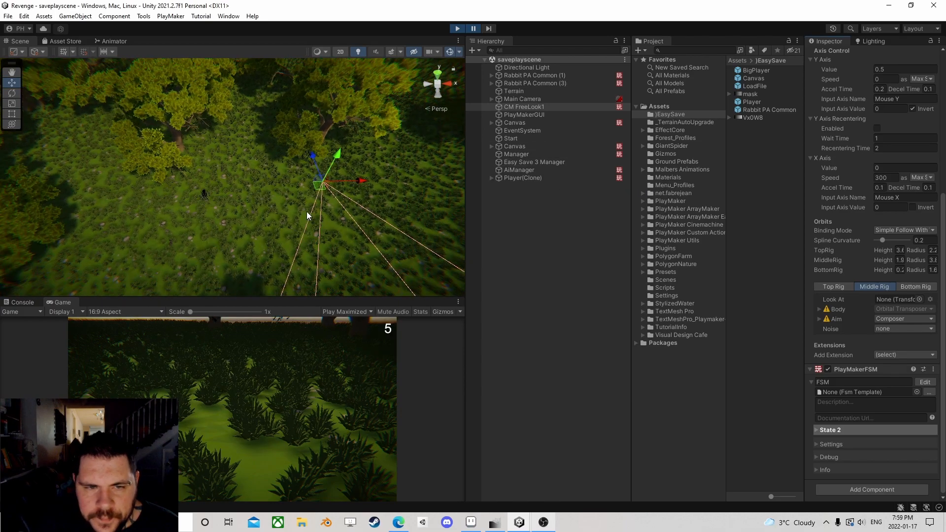
Examine the spider's location relative to the CM FreeLook1 camera in the scene view
right_click_drag(491, 147, 493, 146)
middle_click_drag(154, 222, 282, 171)
scroll(286, 191, "up", 3)
right_click_drag(286, 191, 427, 188)
middle_click_drag(227, 182, 307, 226)
scroll(307, 226, "up", 6)
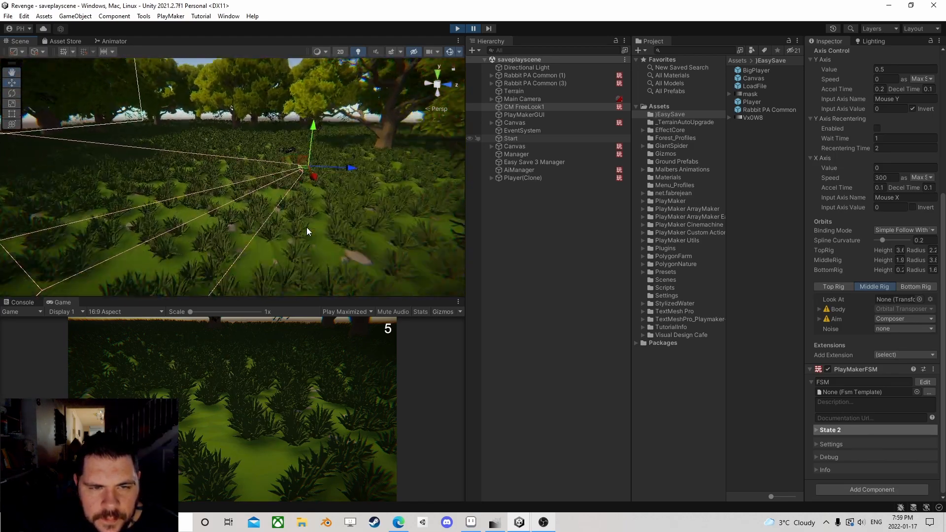
right_click_drag(306, 226, 387, 209)
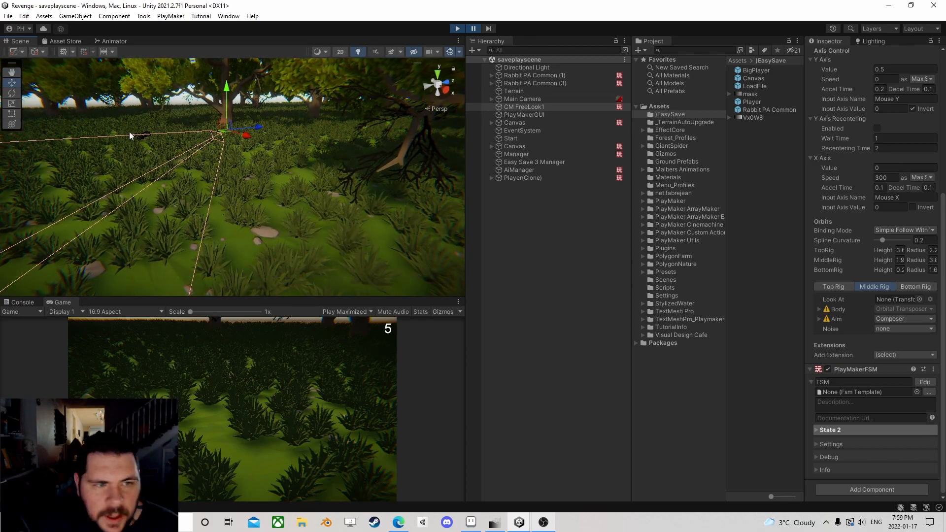
middle_click_drag(132, 136, 239, 262)
scroll(220, 219, "up", 4)
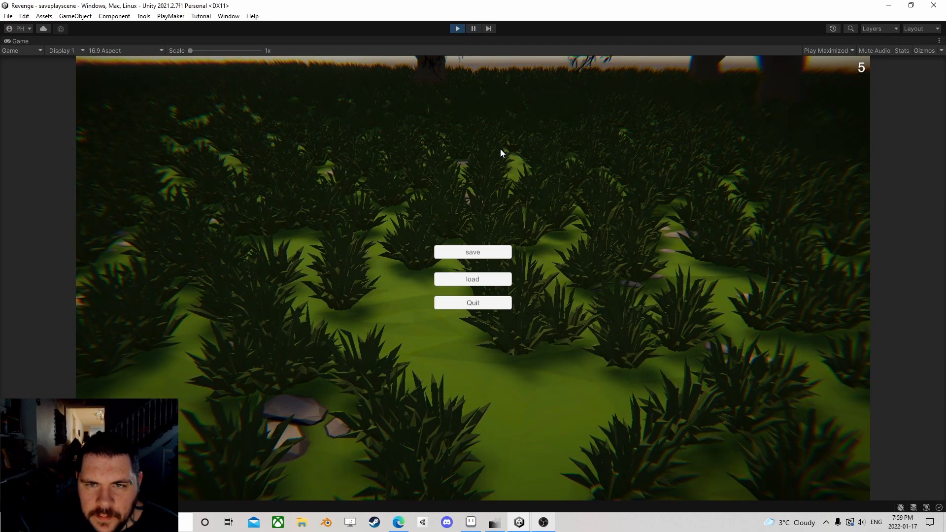
Quit the playtest and open the saveplayscene scene
left_click(473, 300)
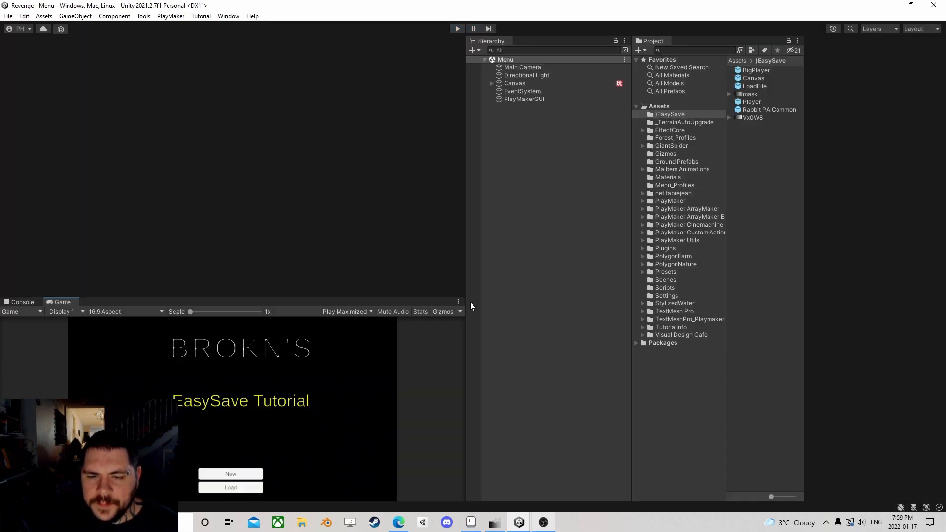
left_click(7, 17)
left_click(29, 36)
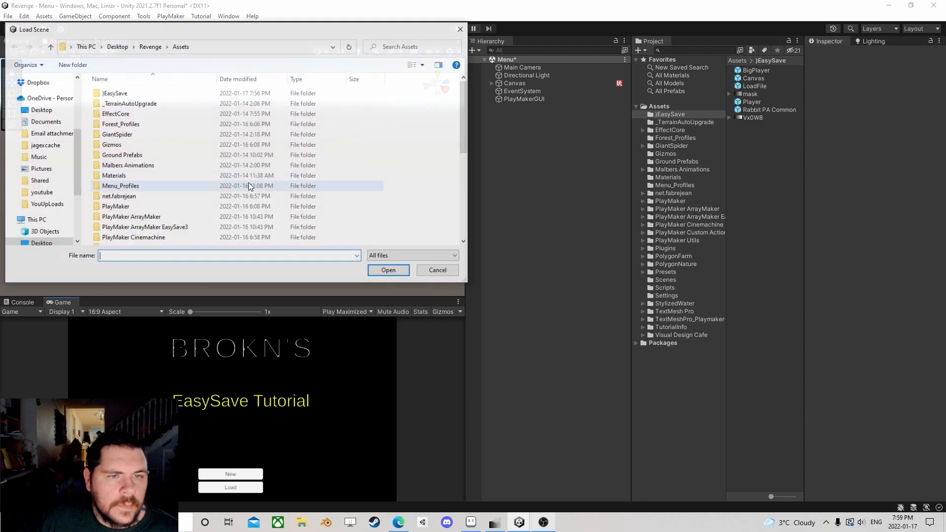
scroll(197, 197, "down", 6)
left_click(118, 240)
left_click(389, 270)
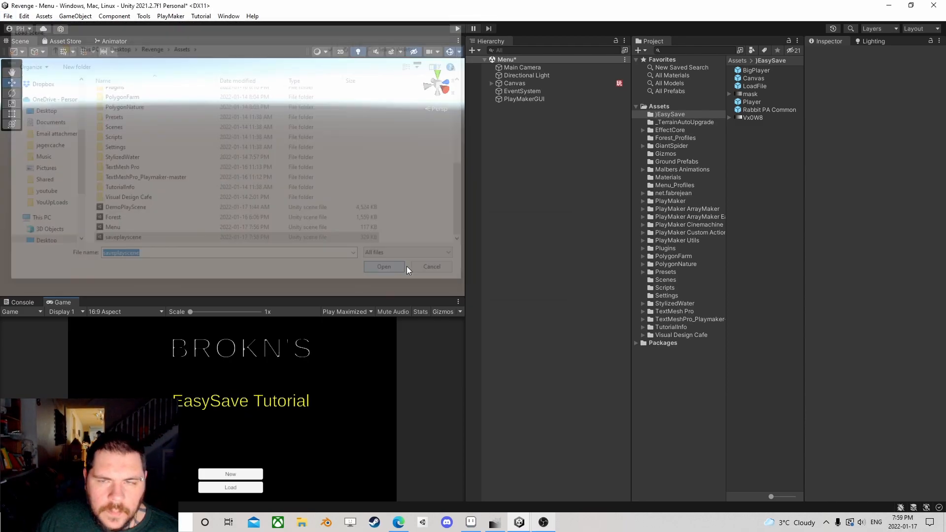
left_click(461, 281)
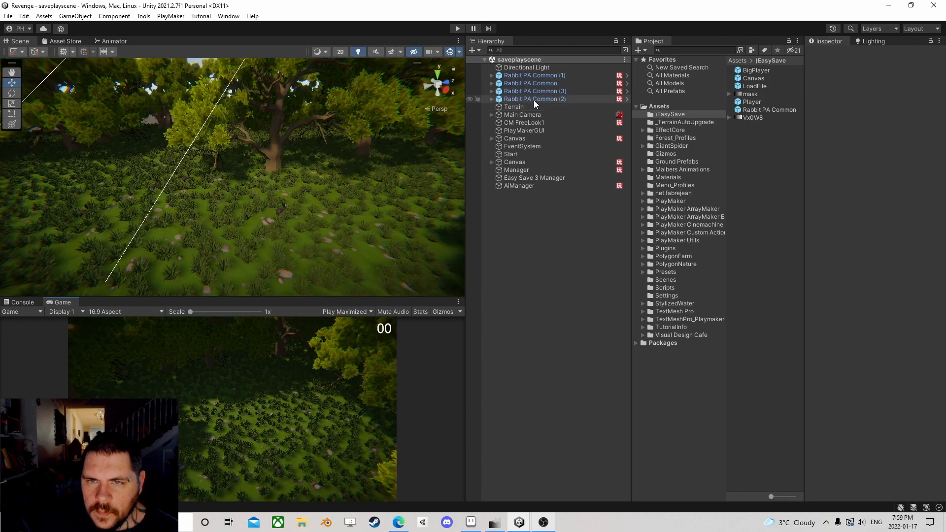
Clear Easy Save 3's persistent data path and confirm the deletion
left_click(143, 16)
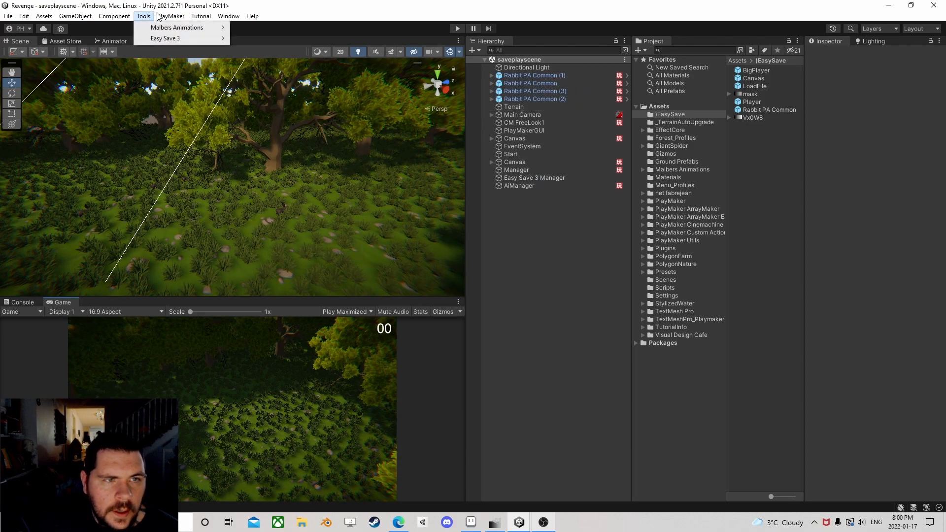
mouse_move(171, 16)
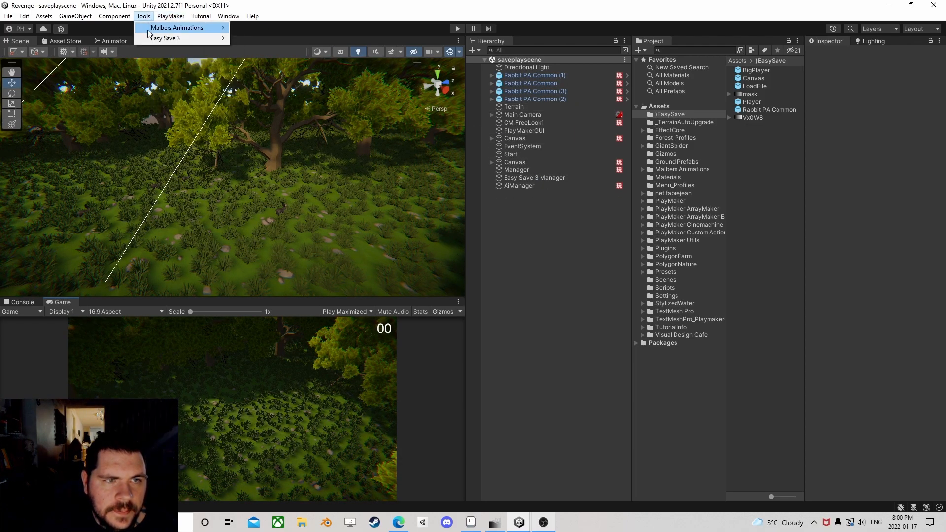
mouse_move(148, 39)
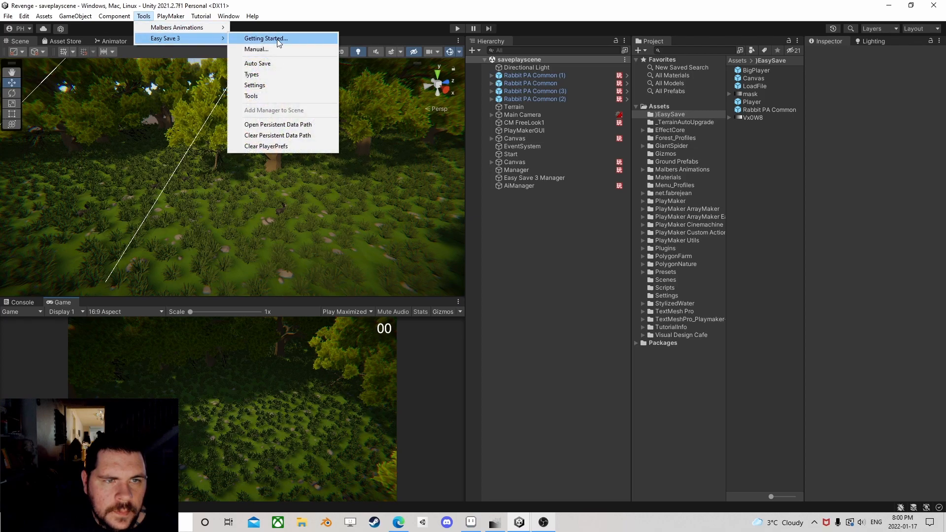
left_click(282, 136)
left_click(502, 281)
Check AiManager and the first Canvas, and open the CM FreeLook1 FSM for editing
left_click(522, 185)
right_click_drag(340, 207, 360, 188)
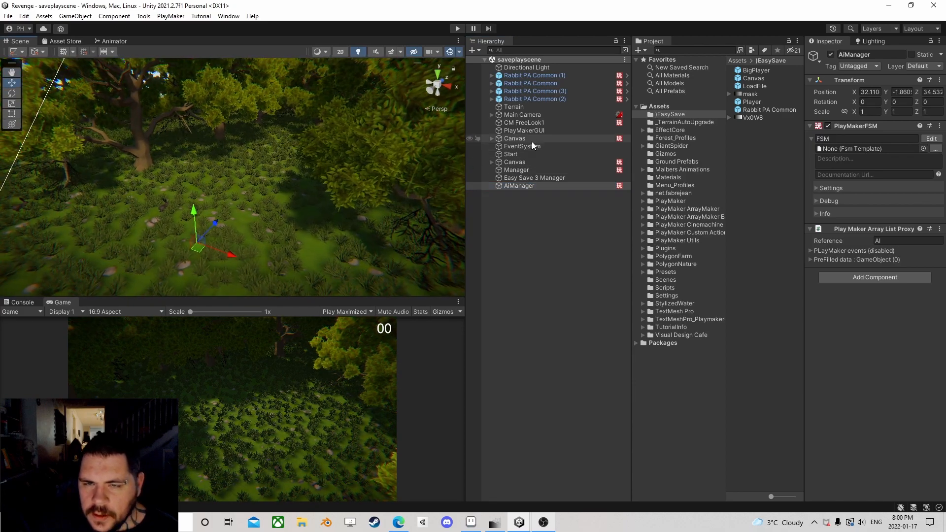
left_click(534, 139)
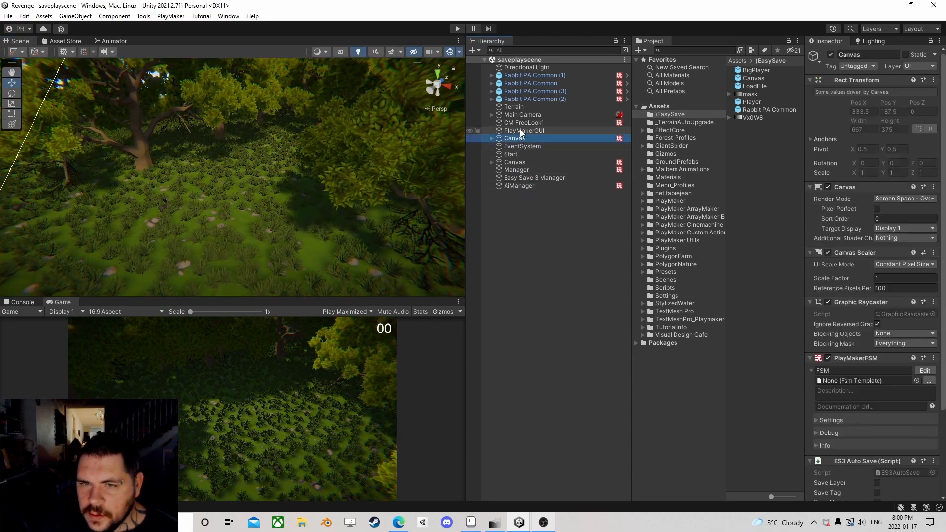
left_click(519, 130)
left_click(523, 122)
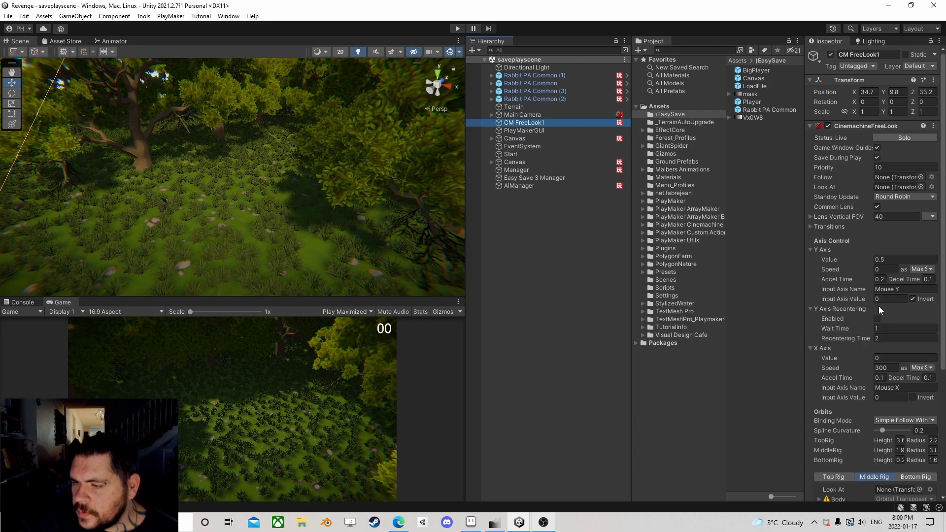
scroll(876, 309, "down", 5)
left_click(925, 396)
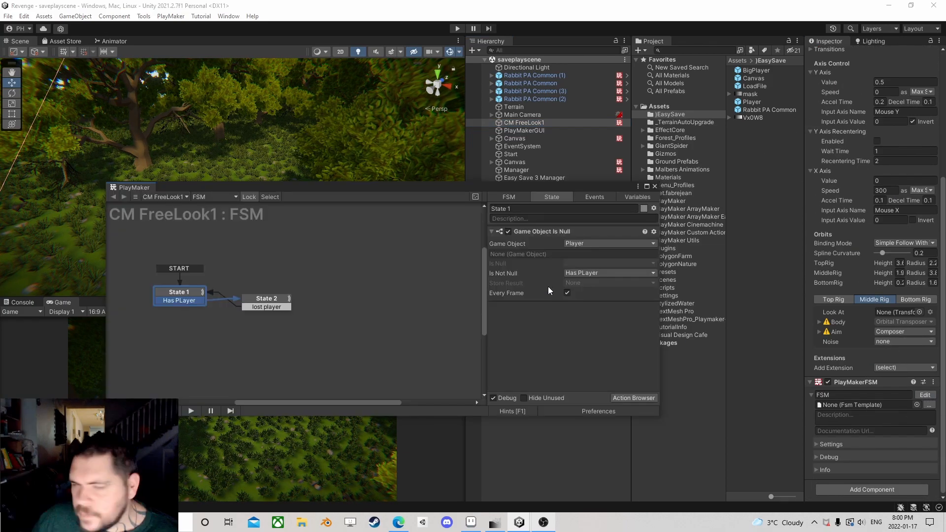
Space State 1 and State 2 further apart in the CM FreeLook1 FSM and review their actions
left_click(289, 291)
left_click_drag(289, 291, 293, 300)
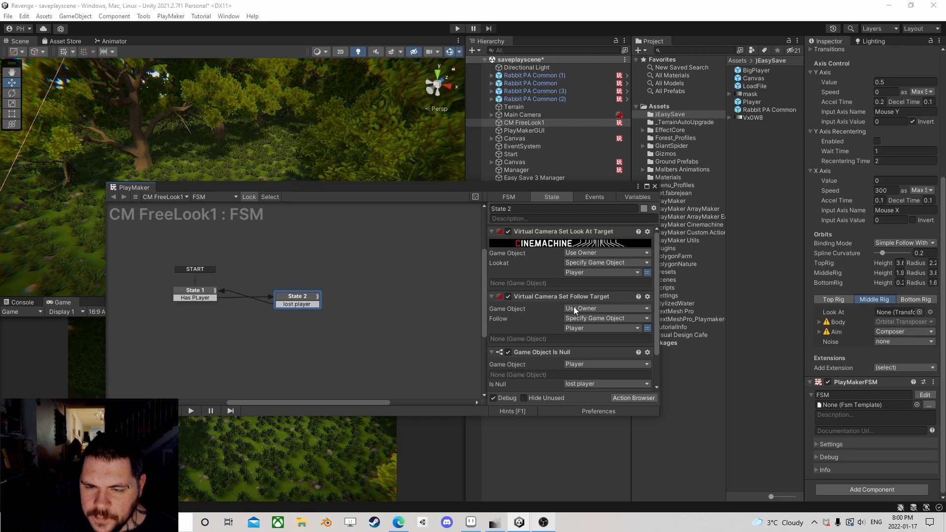
scroll(574, 308, "down", 2)
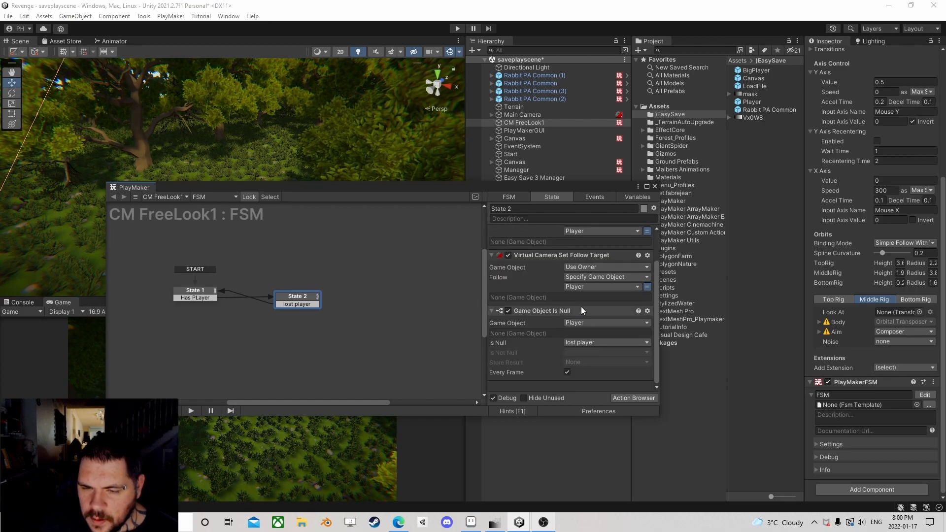
left_click(196, 291)
left_click_drag(196, 291, 178, 299)
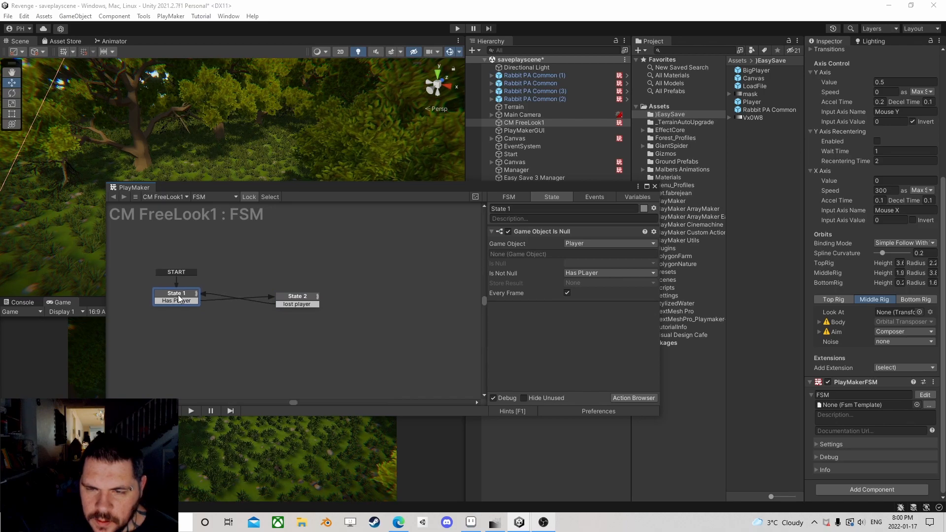
left_click(296, 298)
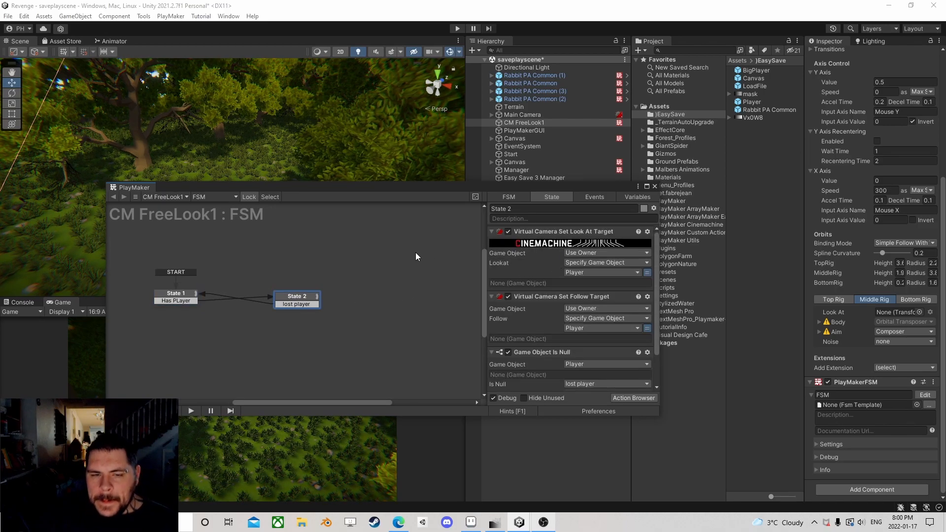
right_click(288, 260)
left_click(310, 262)
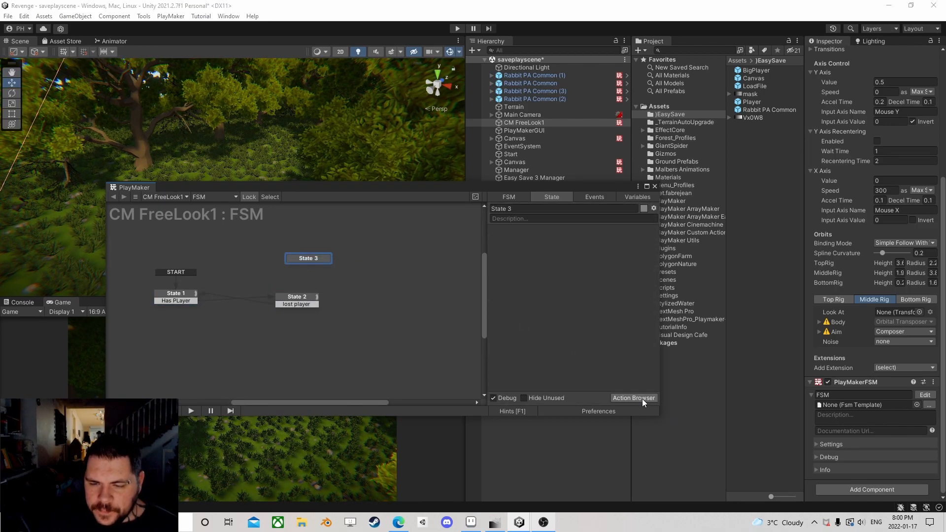
left_click_drag(314, 258, 247, 263)
key("Delete")
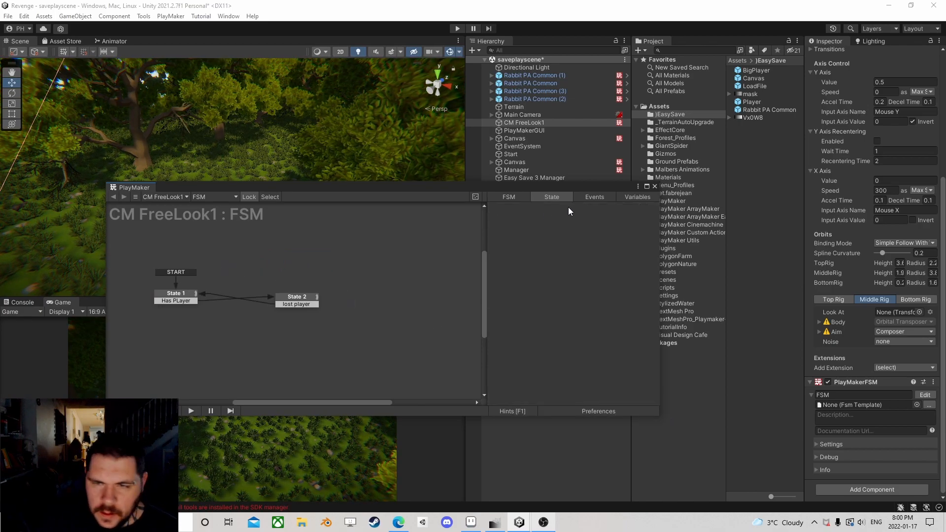
Add a new empty state, State 3, in front of State 1 in the CM FreeLook1 FSM
right_click(171, 297)
left_click(233, 257)
middle_click_drag(239, 261, 444, 256)
scroll(434, 259, "up", 1)
right_click(230, 276)
left_click(259, 285)
left_click_drag(243, 283, 298, 287)
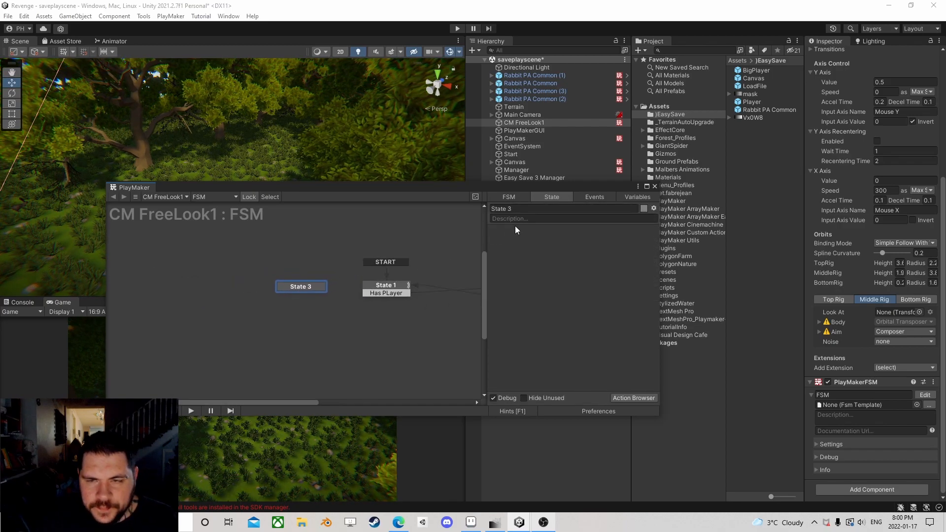
Give State 3 a global transition on the custom event Load
right_click(300, 287)
mouse_move(335, 301)
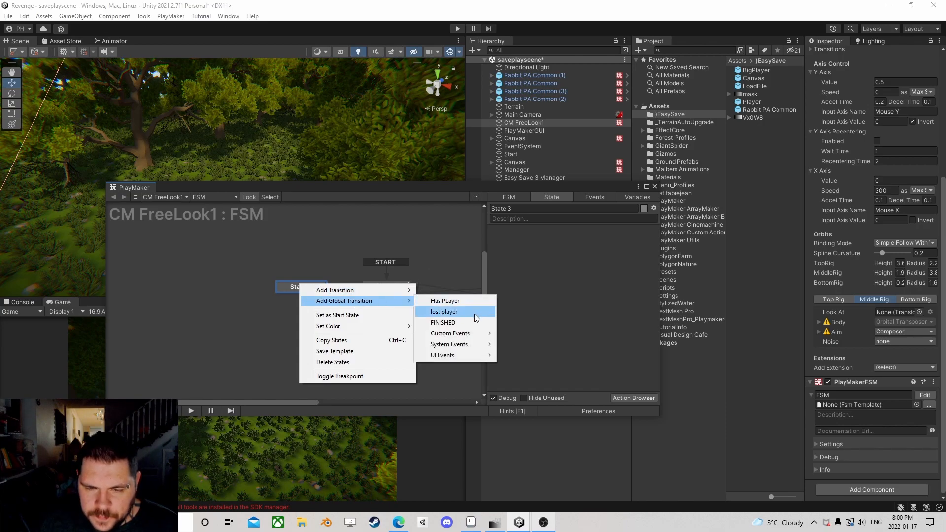
mouse_move(456, 335)
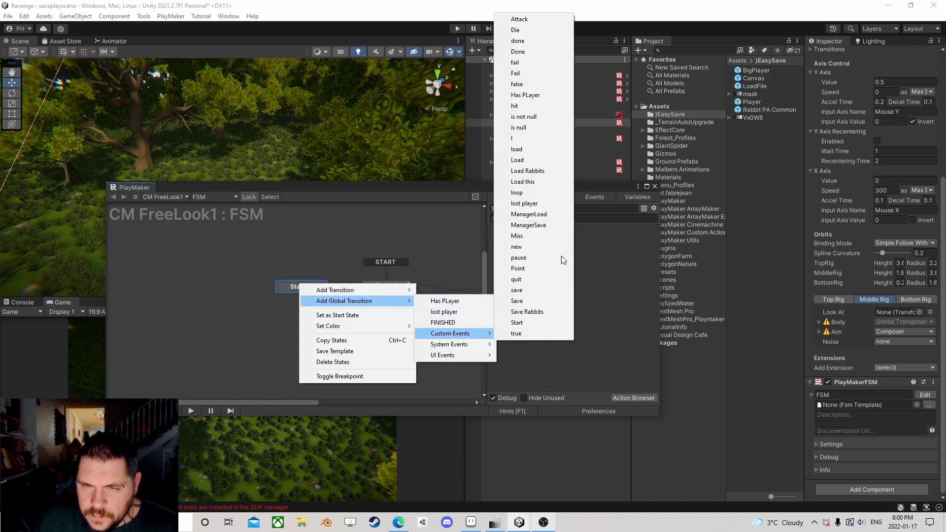
left_click(534, 161)
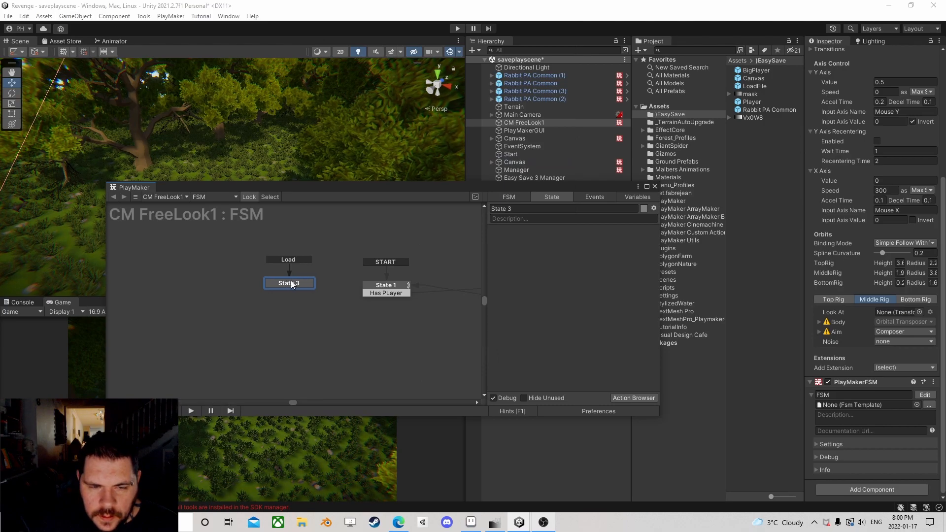
left_click_drag(302, 284, 308, 278)
Add a global Load transition to State 1 and delete the one on State 3
right_click(392, 287)
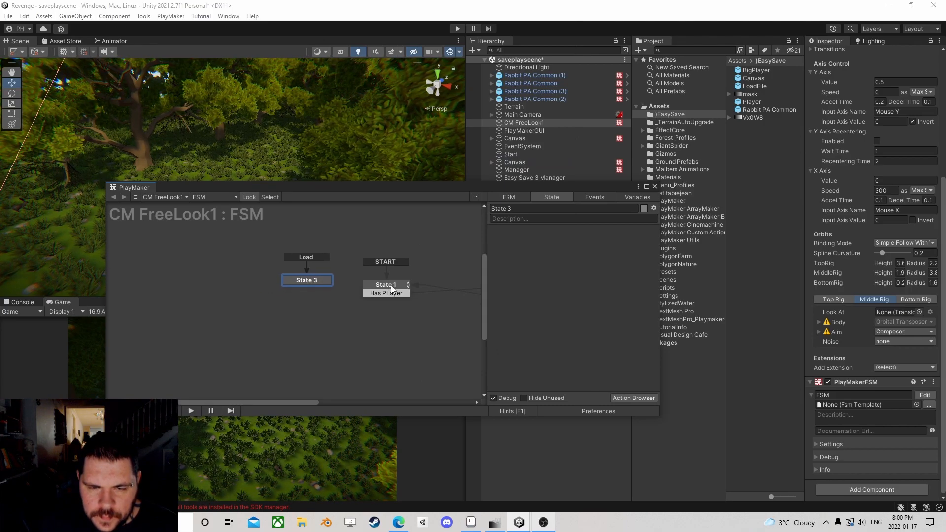
mouse_move(448, 304)
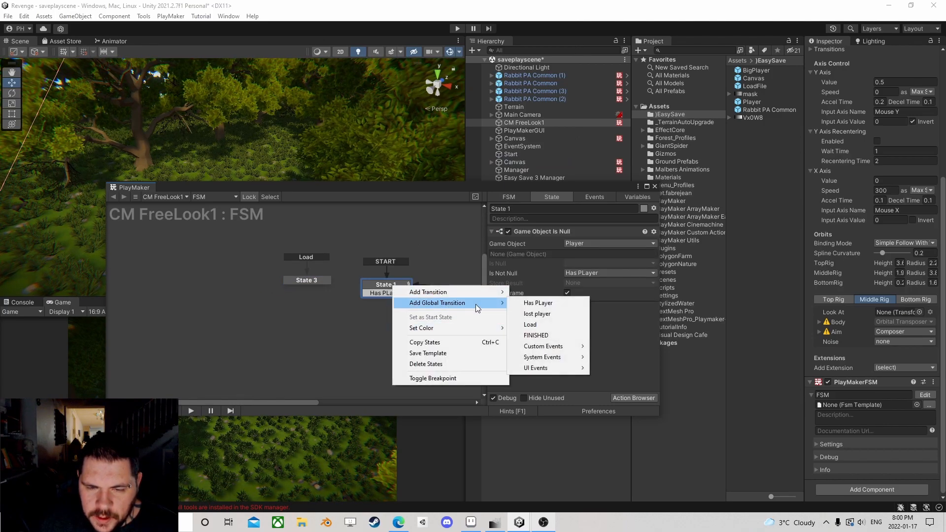
left_click(563, 326)
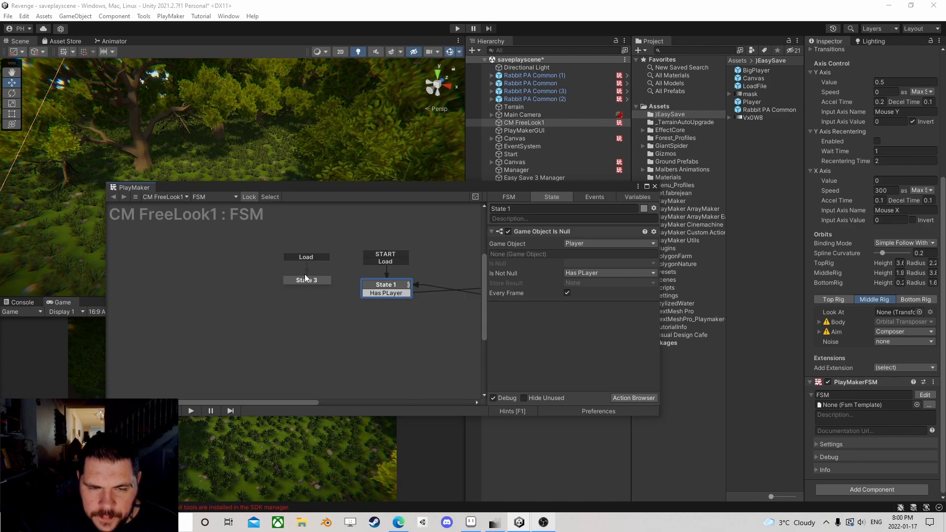
right_click(309, 257)
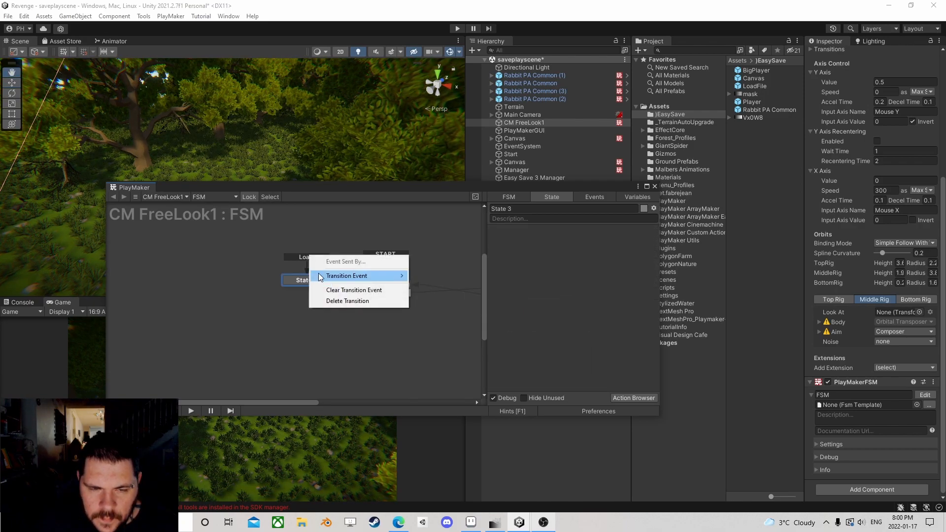
left_click(328, 301)
Make State 3 the start state and connect it to State 1 through a new State 4 using FINISHED transitions
right_click(309, 280)
left_click(327, 311)
left_click_drag(323, 287, 374, 294)
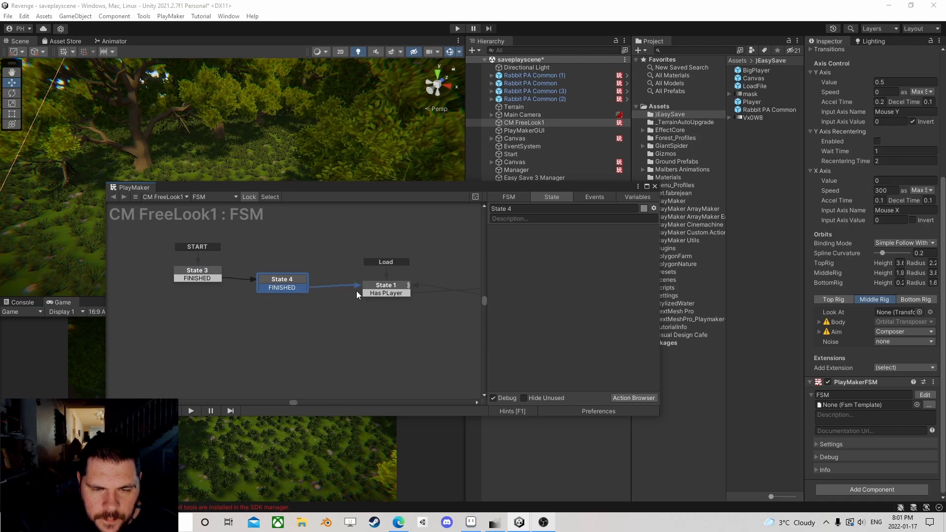
Add a Next Frame Event action to State 3 that sends FINISHED
left_click(639, 397)
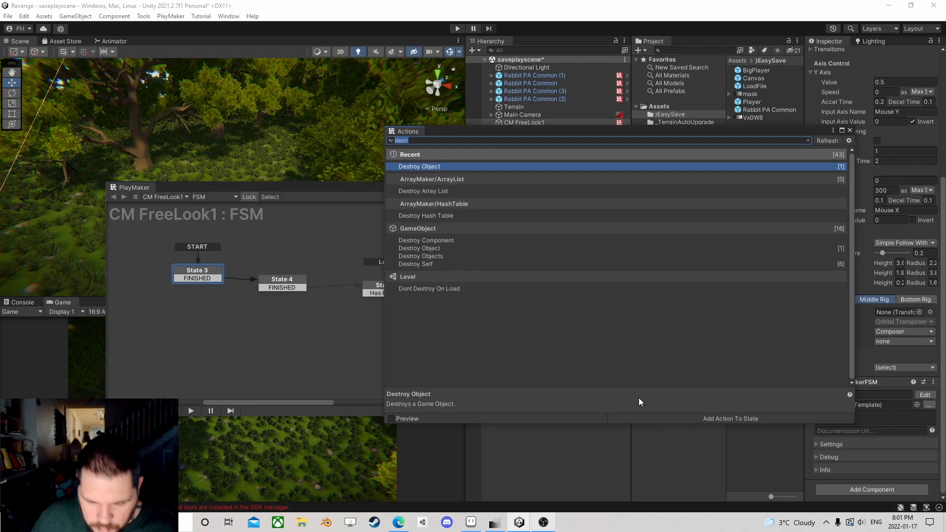
type("next fra")
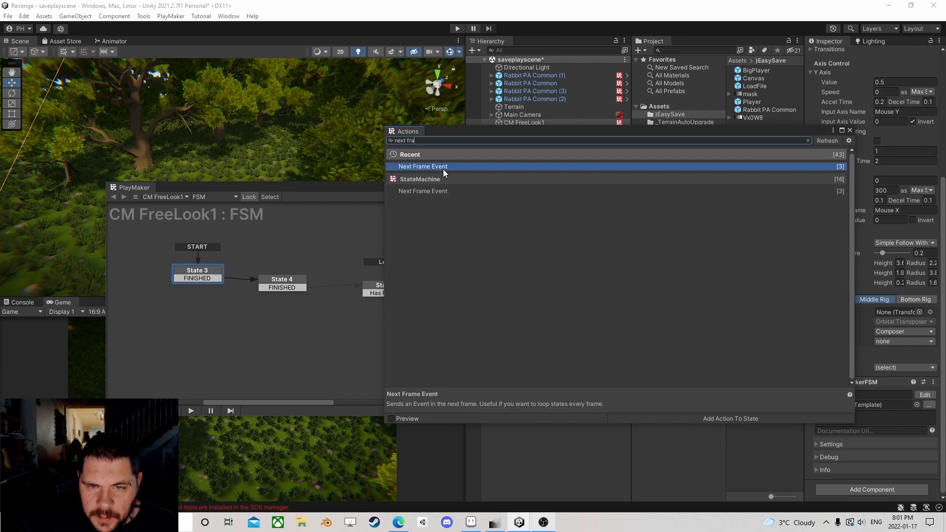
key("Return")
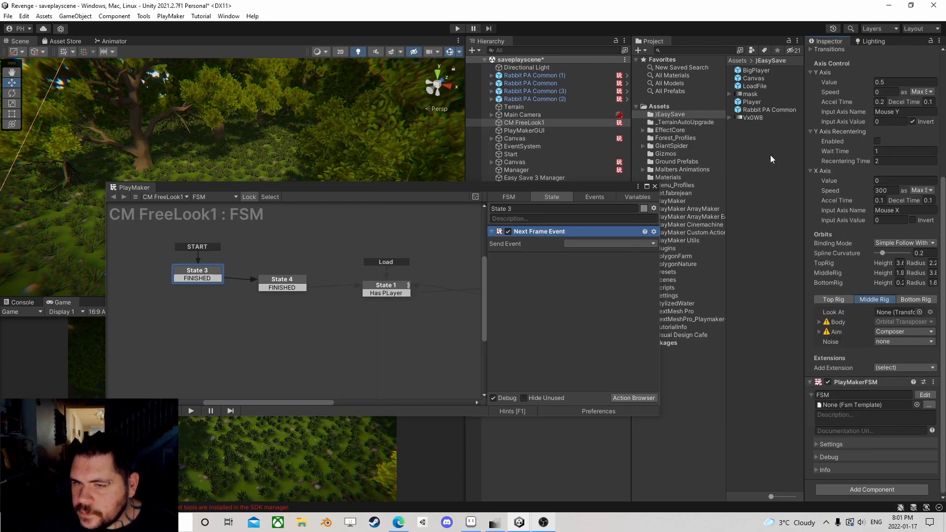
left_click(574, 244)
left_click(593, 297)
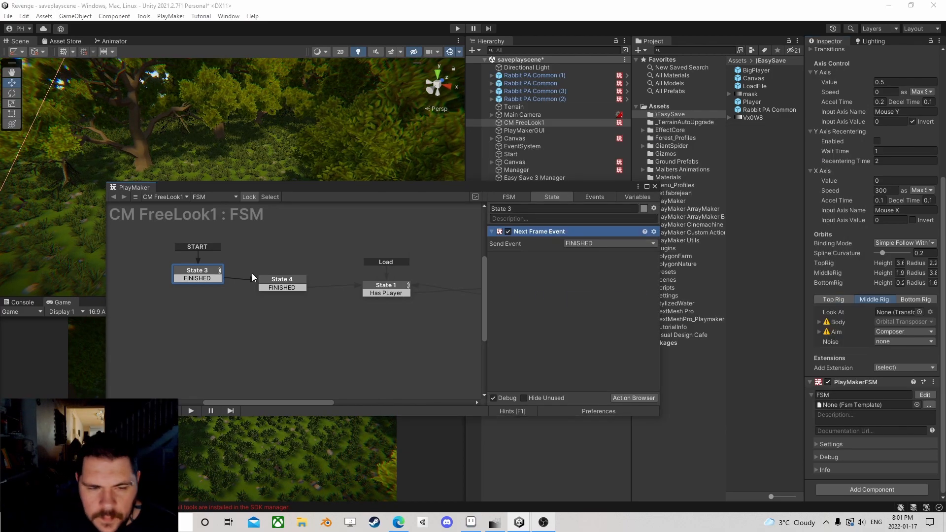
Add Get Owner and Array List Add actions to State 4, with Get Owner placed first
left_click(288, 286)
left_click(625, 398)
type("get")
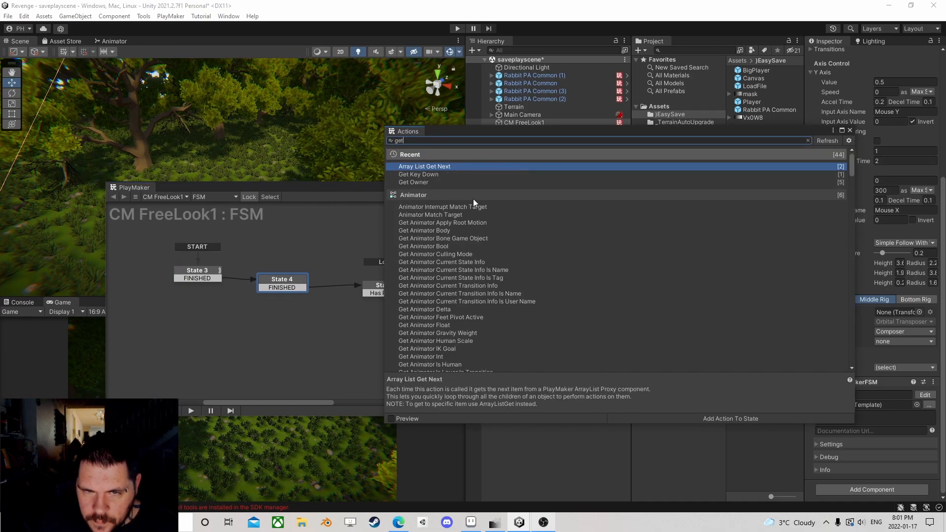
double_click(425, 182)
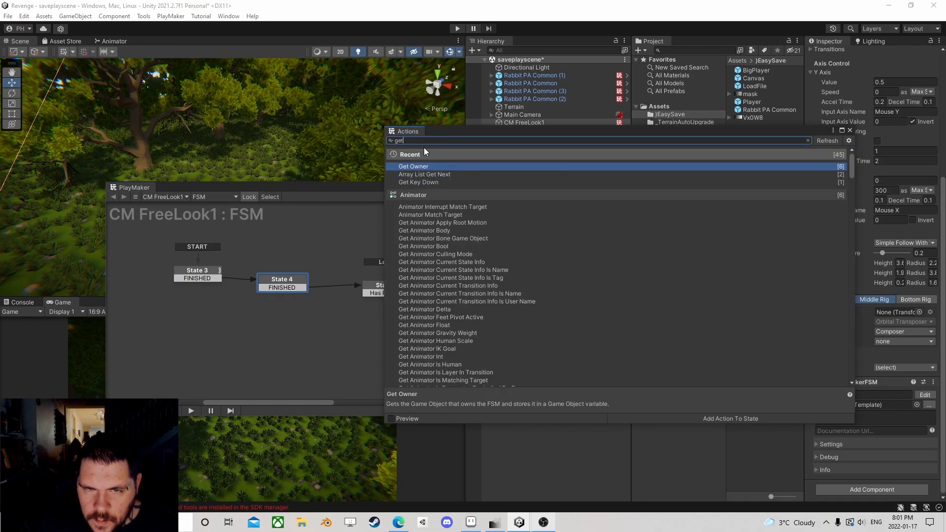
type("array")
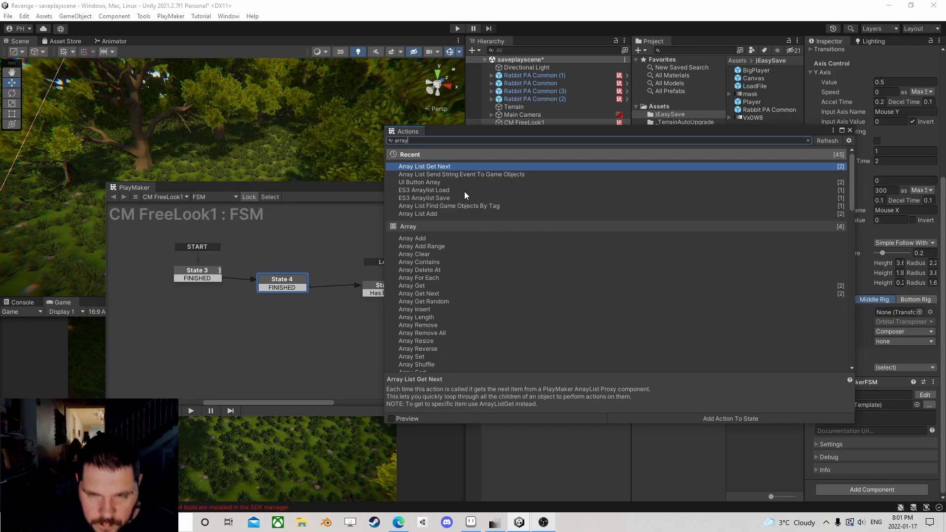
double_click(419, 214)
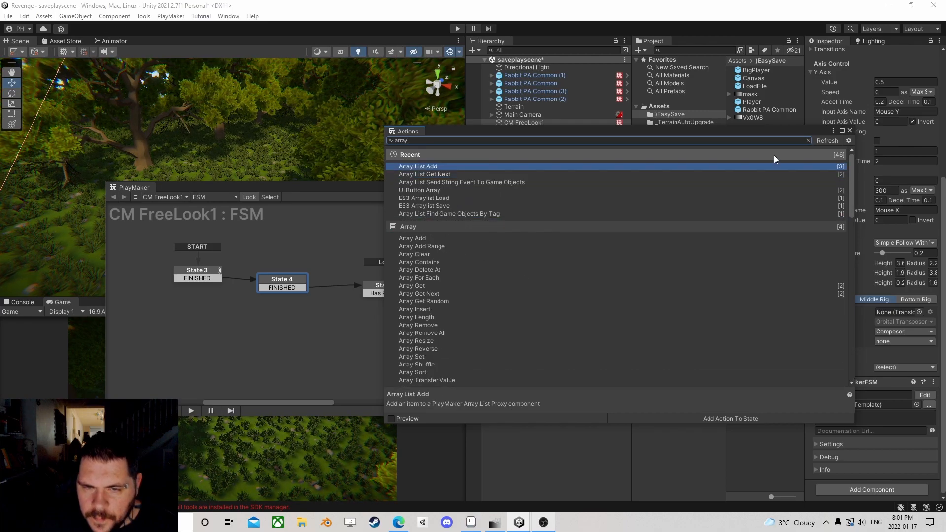
left_click(850, 130)
left_click_drag(522, 337, 542, 234)
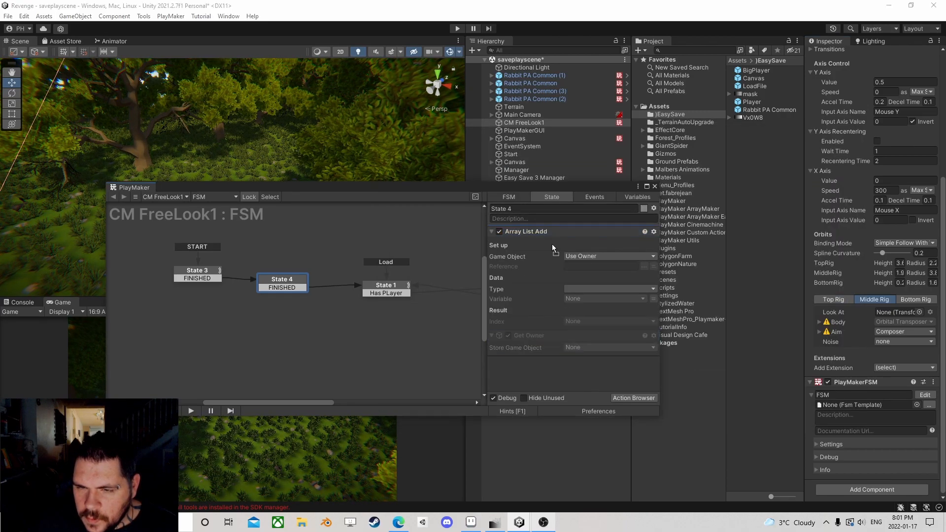
Store the Get Owner result in a new game object variable named self
left_click(596, 243)
left_click(593, 280)
type("self")
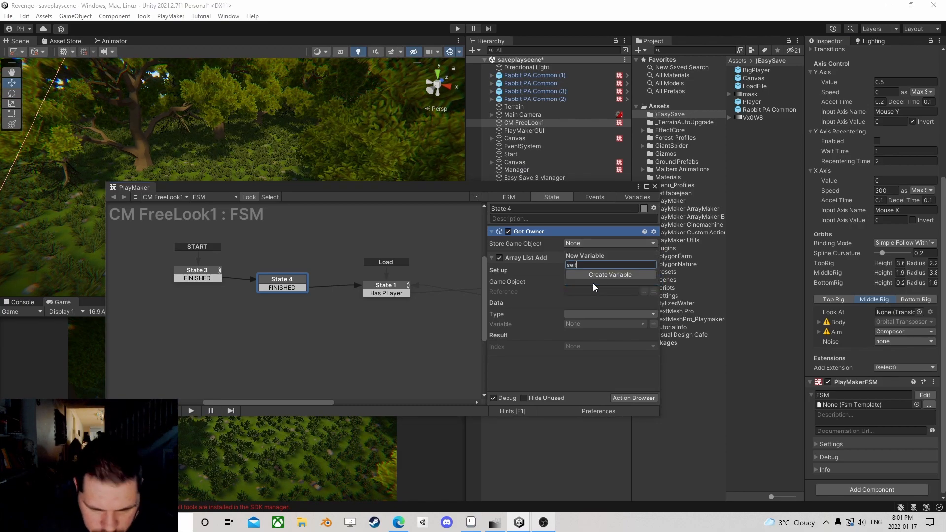
key("Return")
Make Array List Add target a specified game object, using the global variable Manager
left_click(588, 292)
left_click(596, 318)
left_click(643, 301)
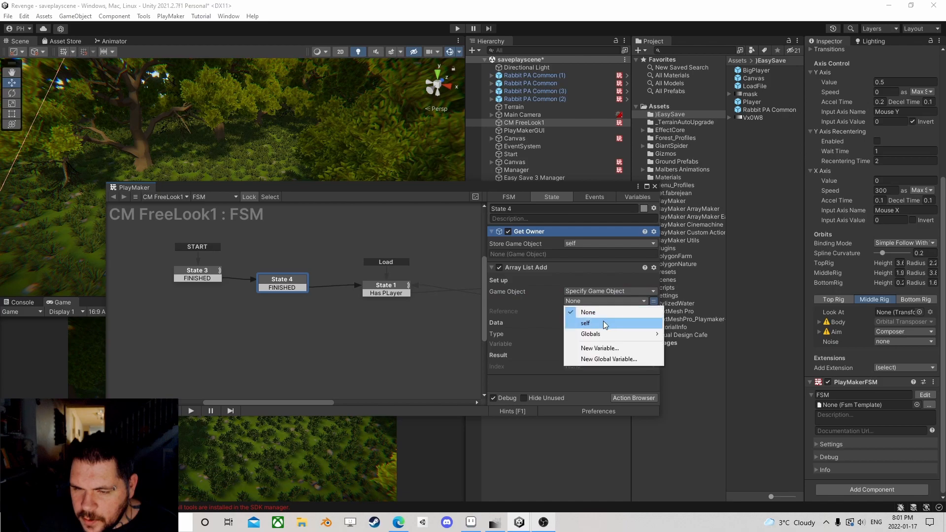
left_click(596, 324)
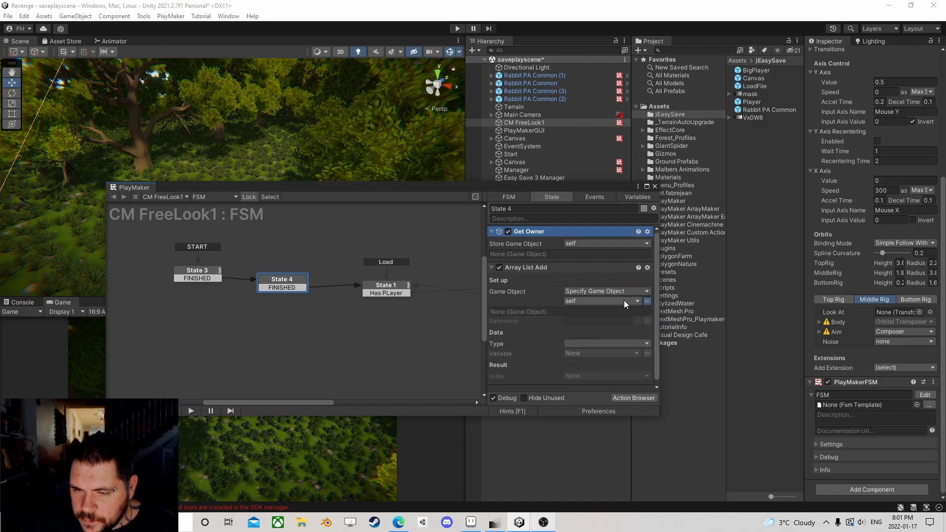
left_click(629, 301)
mouse_move(660, 334)
left_click(689, 334)
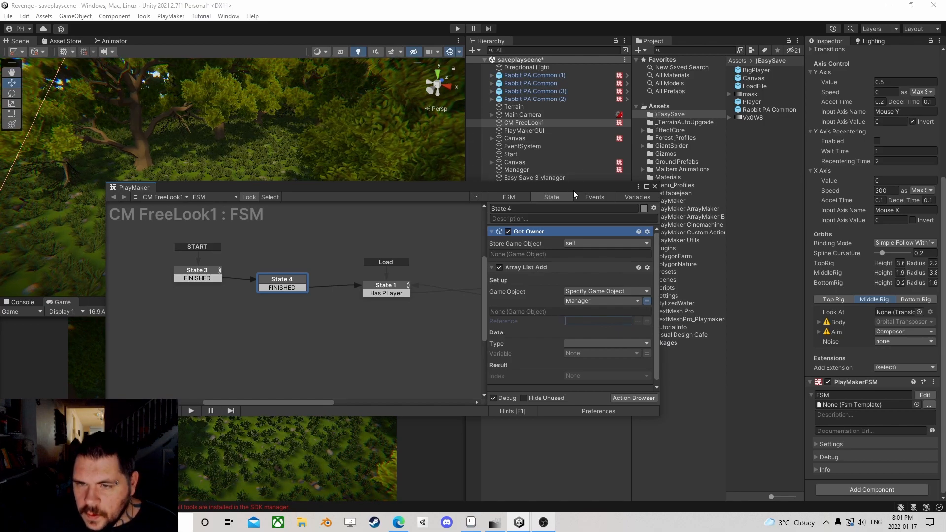
Copy the array list reference Delegetes from the Manager object into the Array List Add action's reference
left_click_drag(637, 191, 420, 166)
left_click(516, 170)
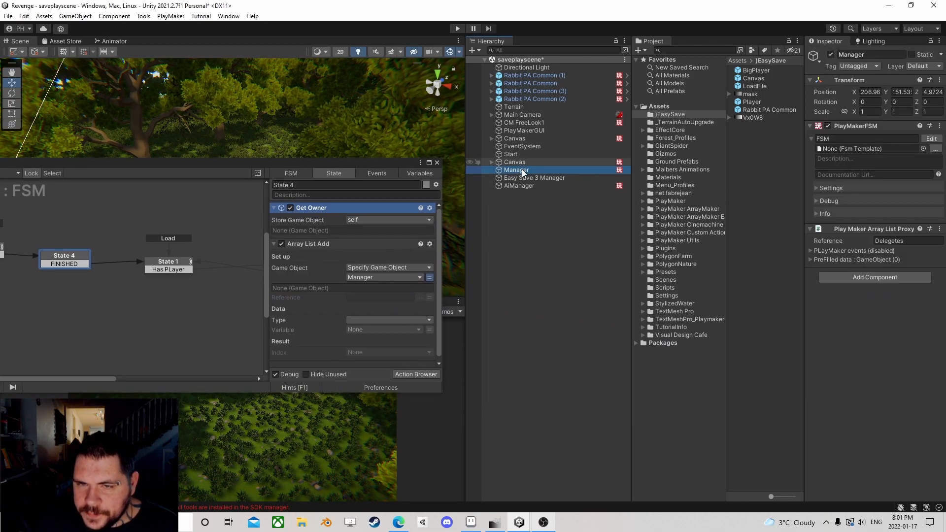
left_click(909, 240)
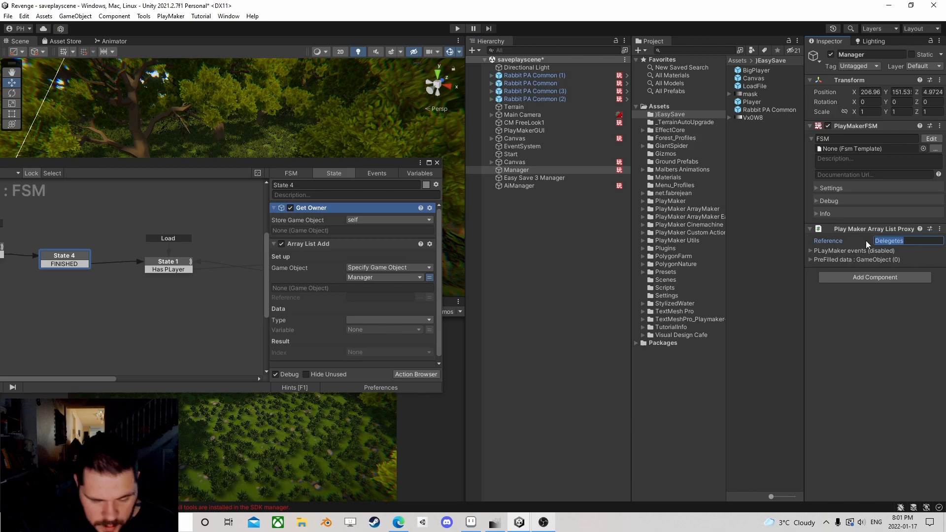
left_click(357, 298)
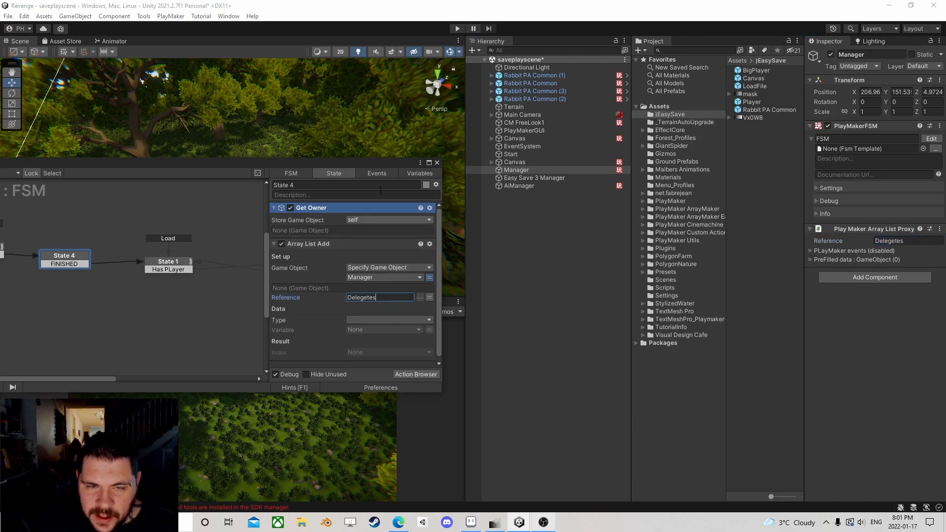
left_click_drag(359, 169, 460, 182)
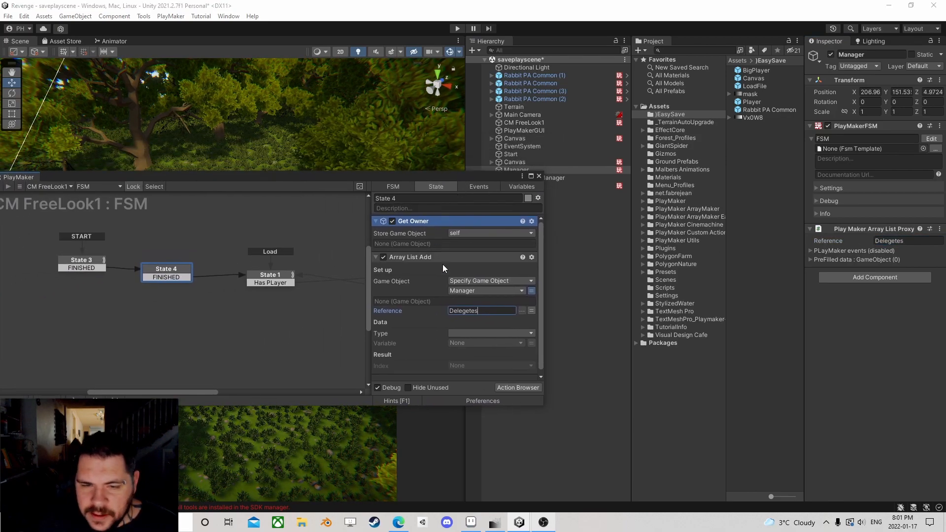
Set the Array List Add data type to Game Object and its variable to self
left_click(462, 333)
left_click(481, 377)
left_click(530, 343)
left_click(504, 344)
left_click(480, 364)
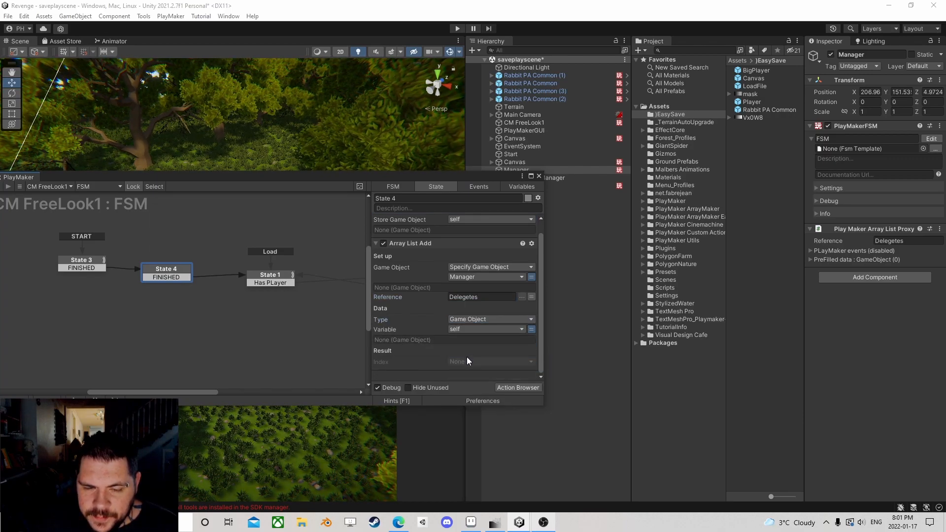
Rearrange the state graph and add State 5 above State 1 with a global Load transition
left_click_drag(85, 268, 181, 260)
left_click(269, 277)
middle_click_drag(309, 281, 188, 274)
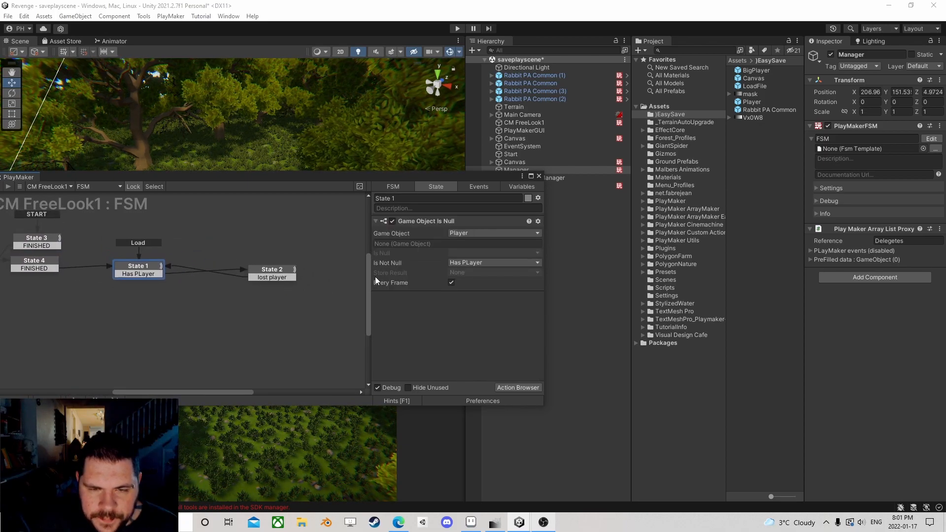
left_click_drag(146, 266, 154, 291)
right_click(119, 228)
left_click(149, 233)
right_click(150, 233)
mouse_move(212, 251)
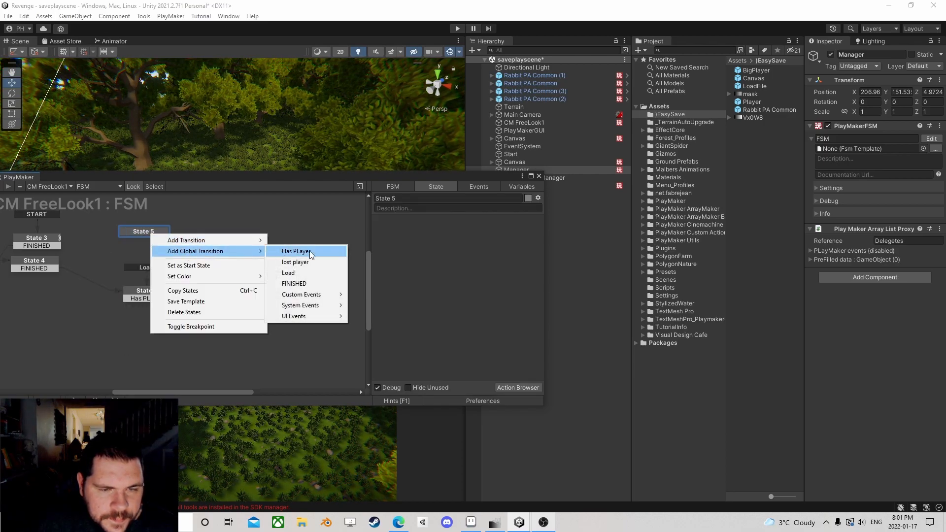
left_click(298, 271)
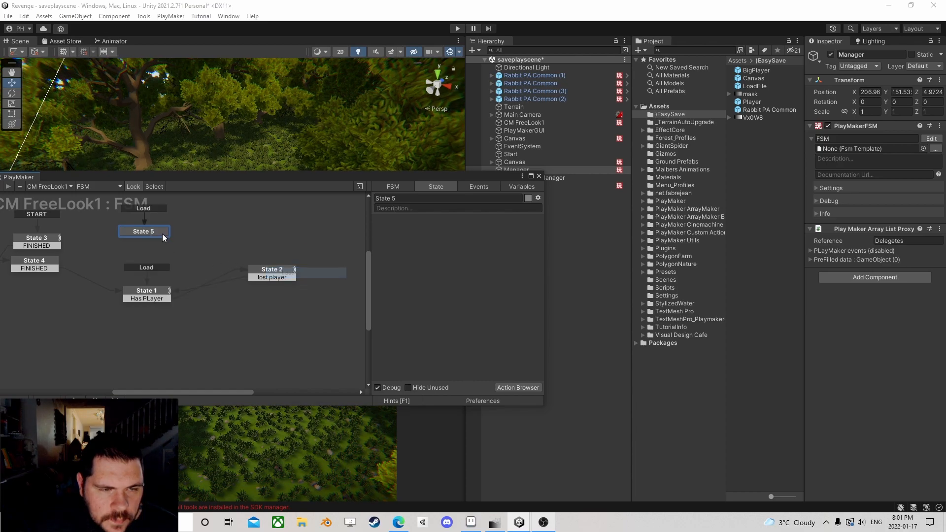
Add a Next Frame Event action to State 5 that sends FINISHED
left_click(521, 388)
type("next fra")
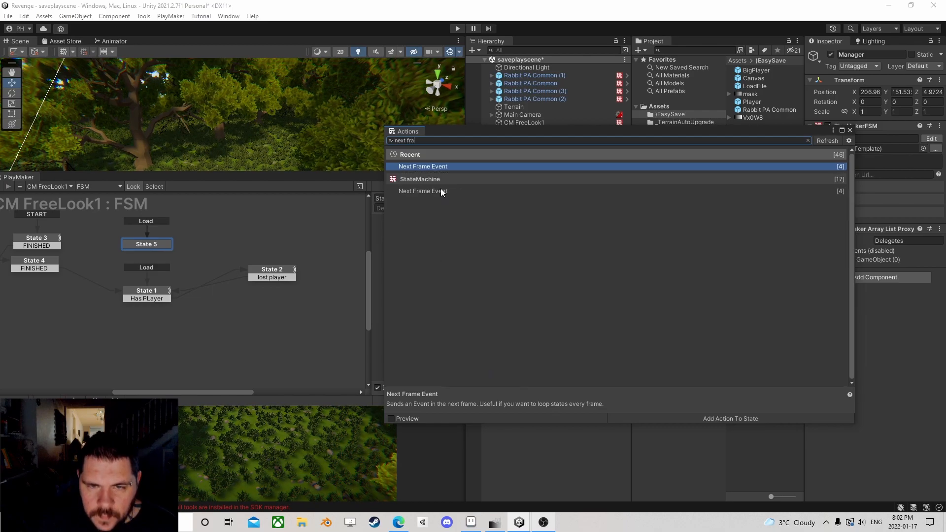
left_click(850, 130)
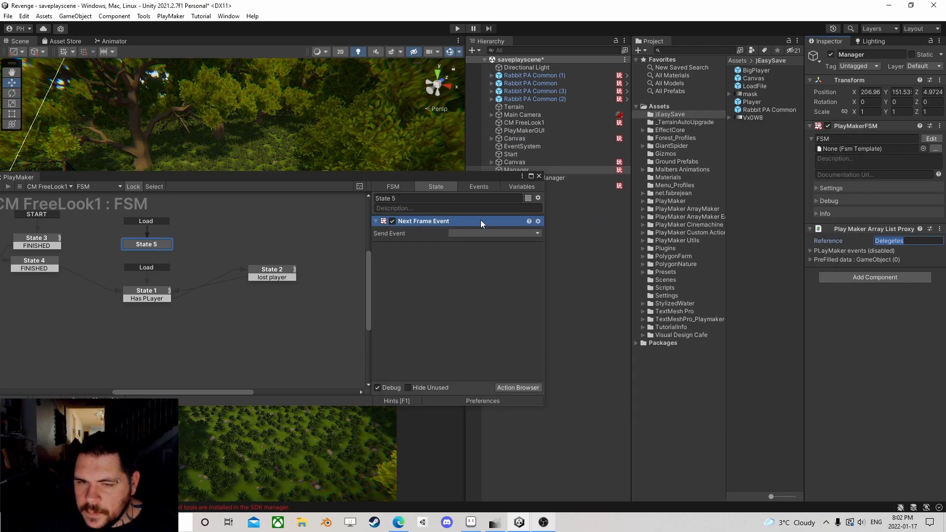
left_click(485, 233)
left_click(477, 287)
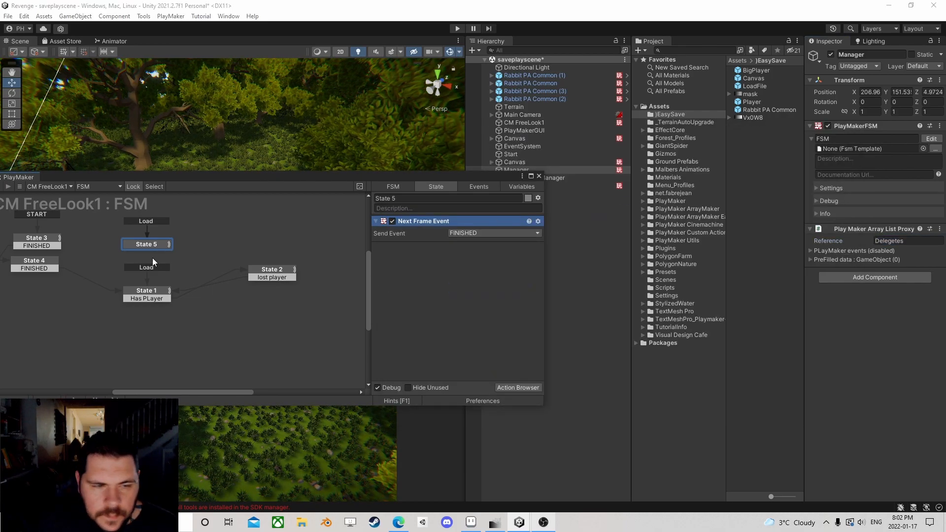
Connect State 5 to State 1 with a FINISHED transition and delete State 1's own global Load transition
left_click_drag(146, 253, 148, 290)
right_click(153, 268)
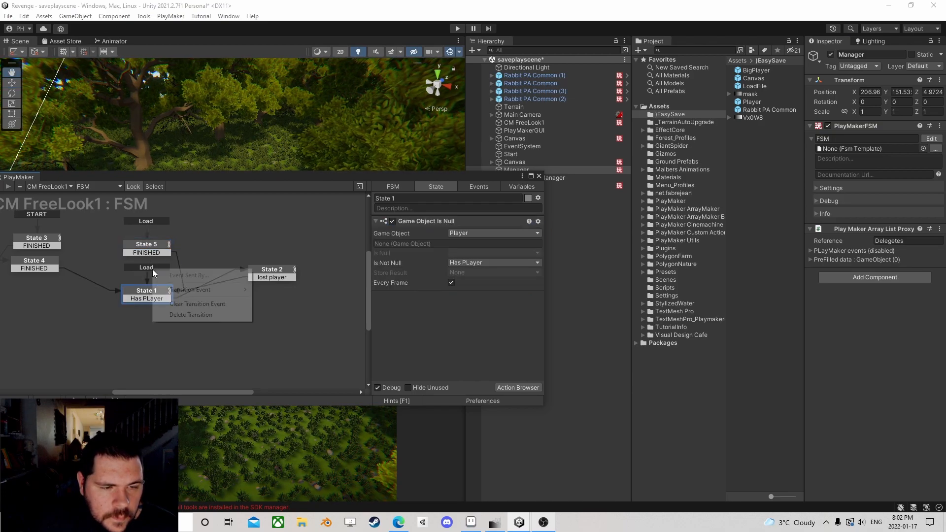
left_click(176, 314)
left_click_drag(155, 248, 154, 273)
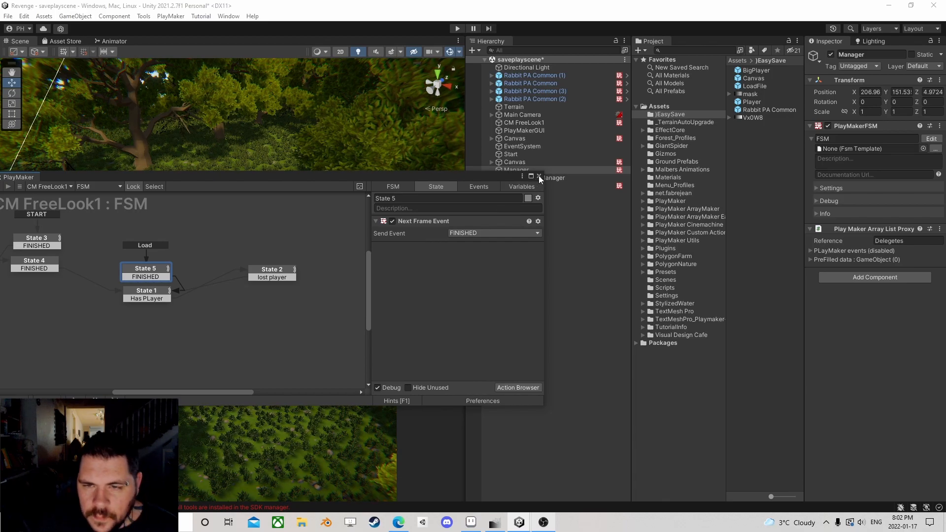
Close the FSM editor, save the scene and open the Menu scene
left_click(539, 176)
left_click(6, 17)
left_click(29, 63)
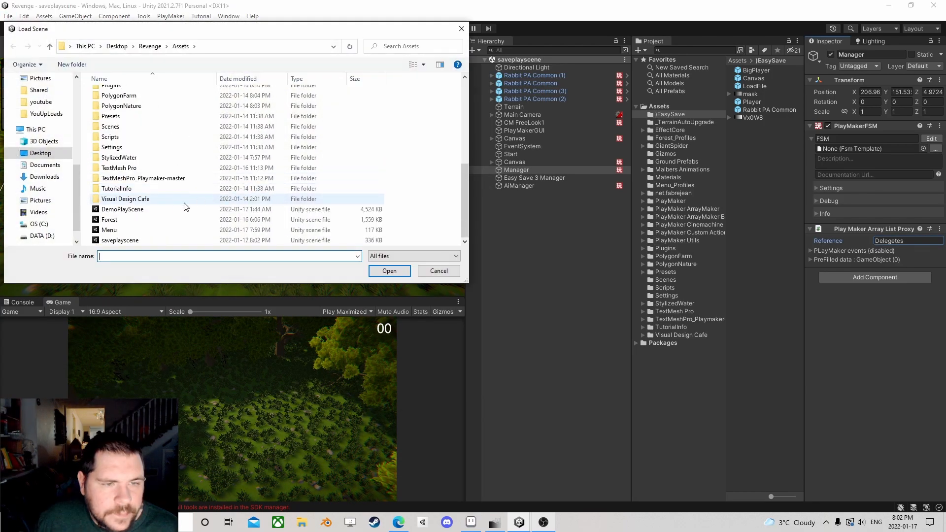
left_click(118, 230)
left_click(389, 271)
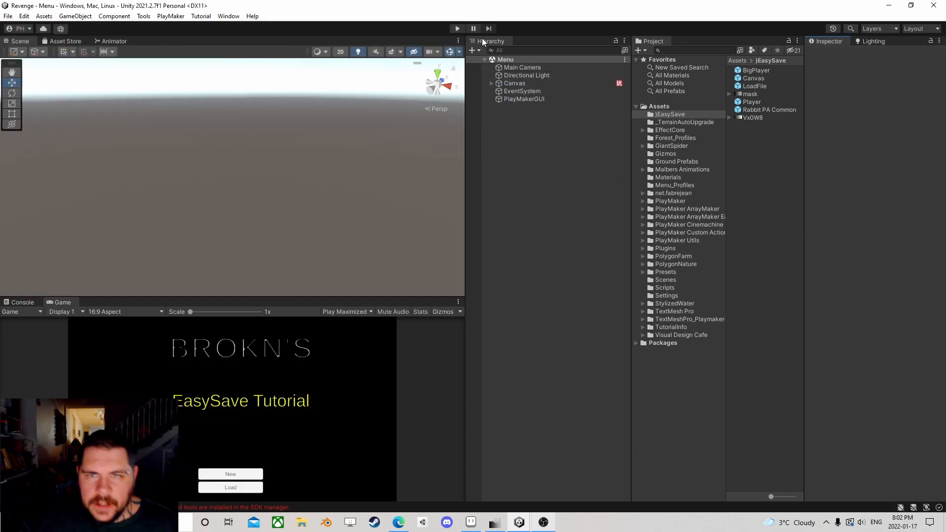
Enter play mode and start a new game from the main menu
left_click(457, 28)
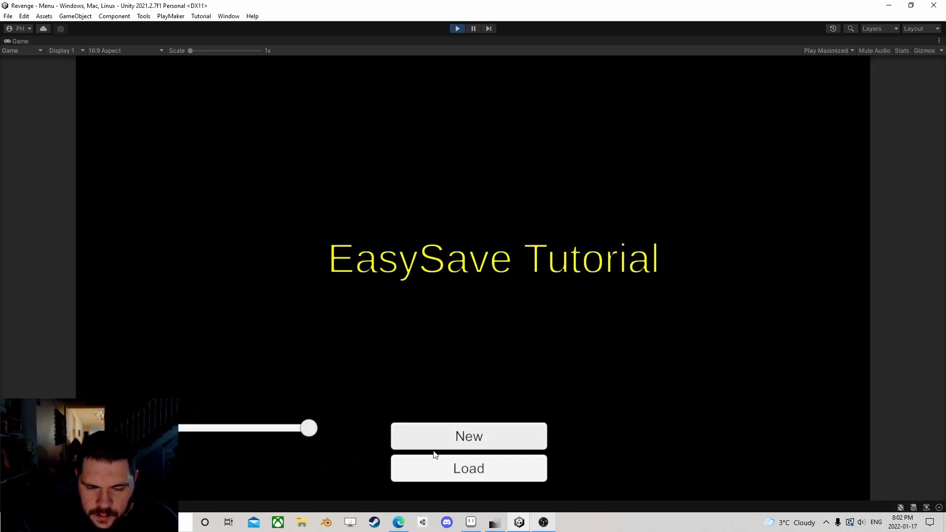
left_click(487, 440)
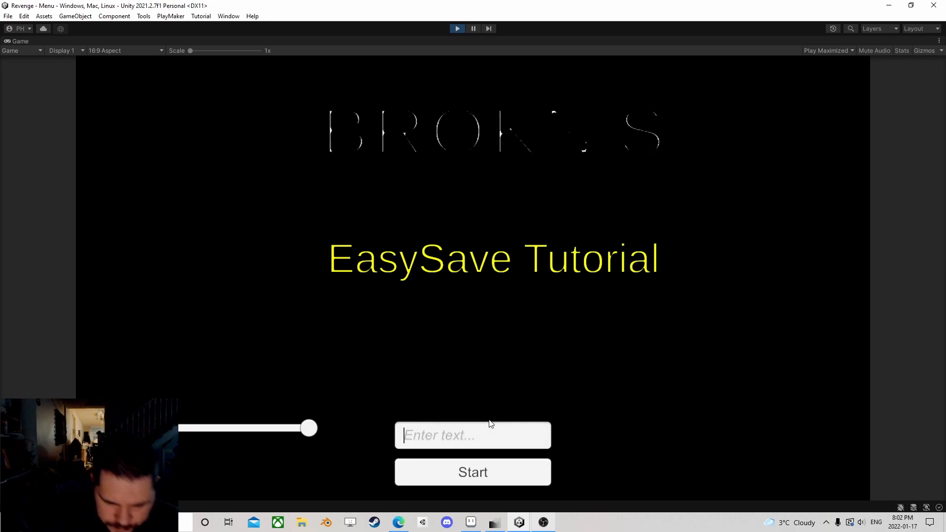
left_click(474, 465)
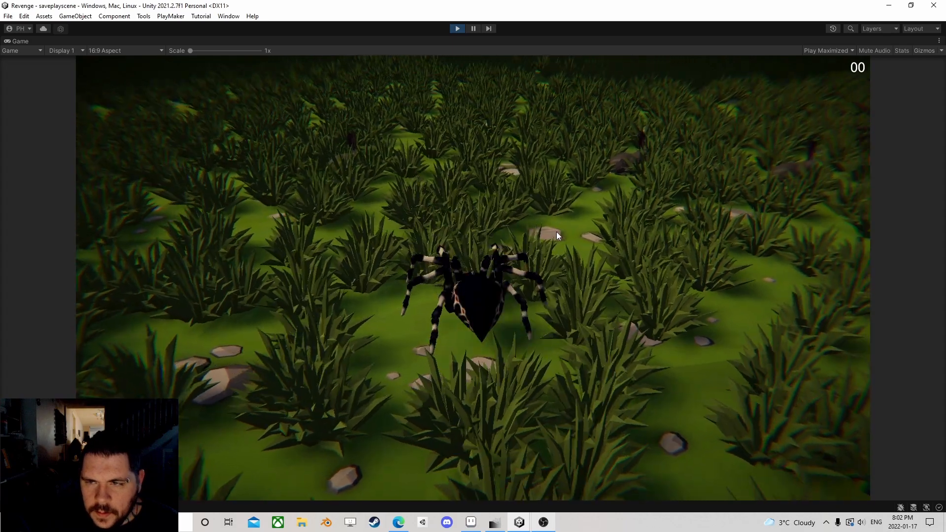
Test the camera follow by walking the spider through the grass and attacking a rabbit
key("w")
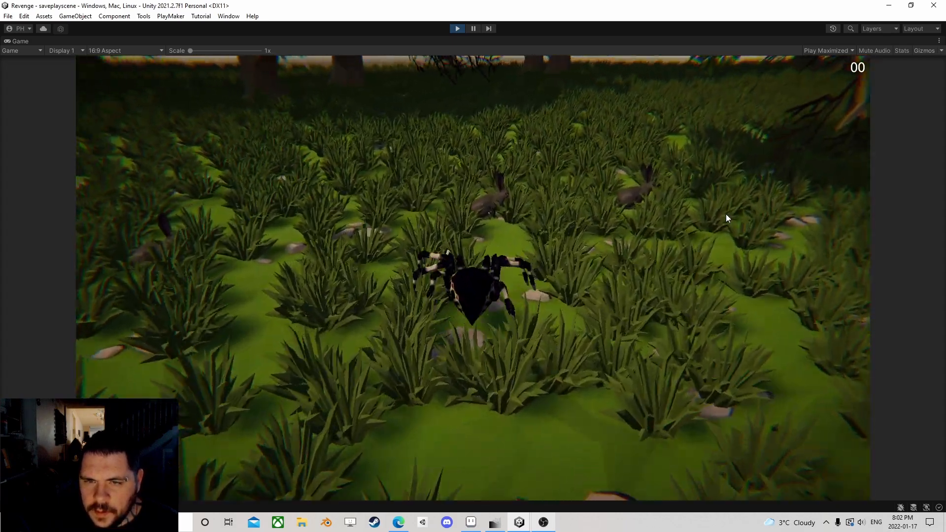
left_click(784, 218)
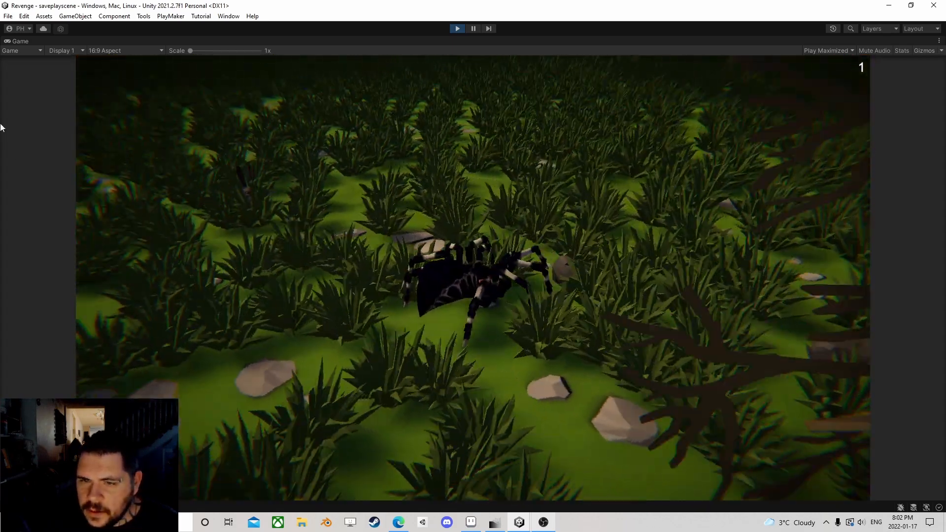
key("w")
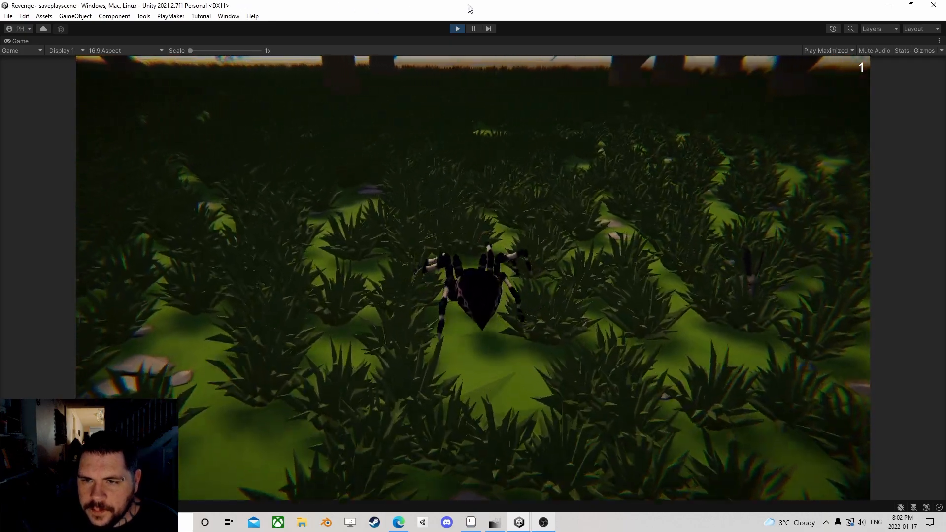
key("w")
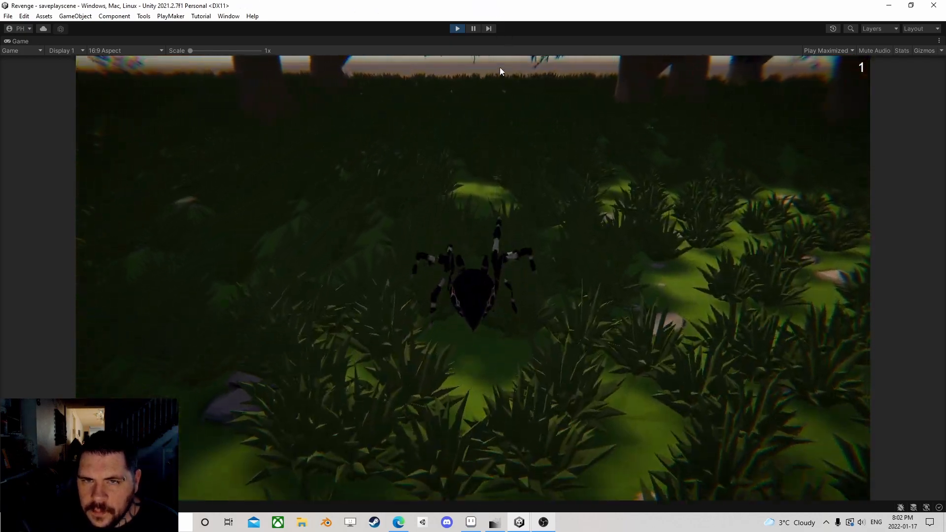
Walk the spider through the grass, bring up the pause menu with the save and load options, and resume the game
key("w")
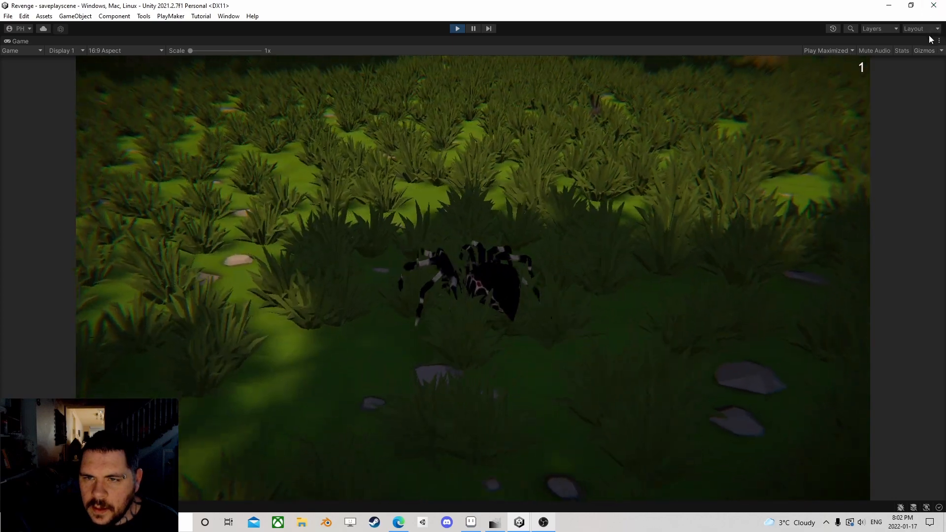
key("w")
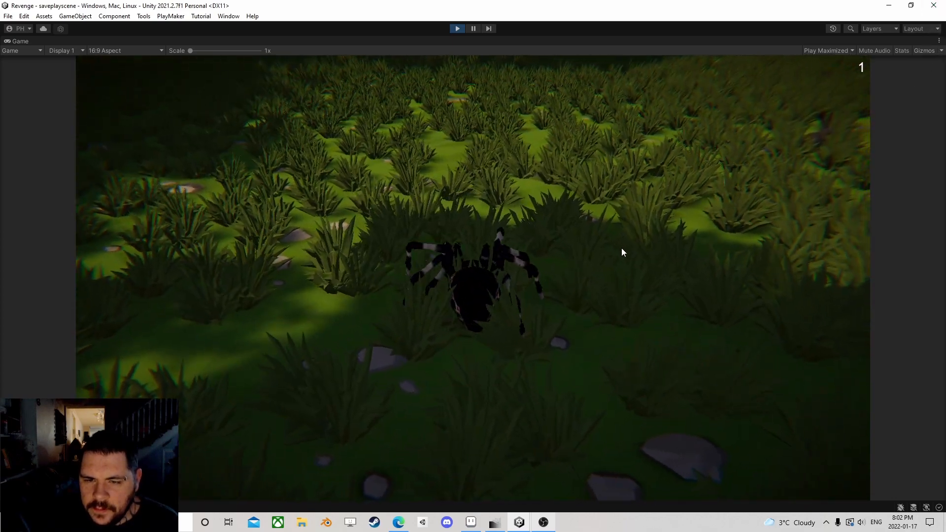
key("Escape")
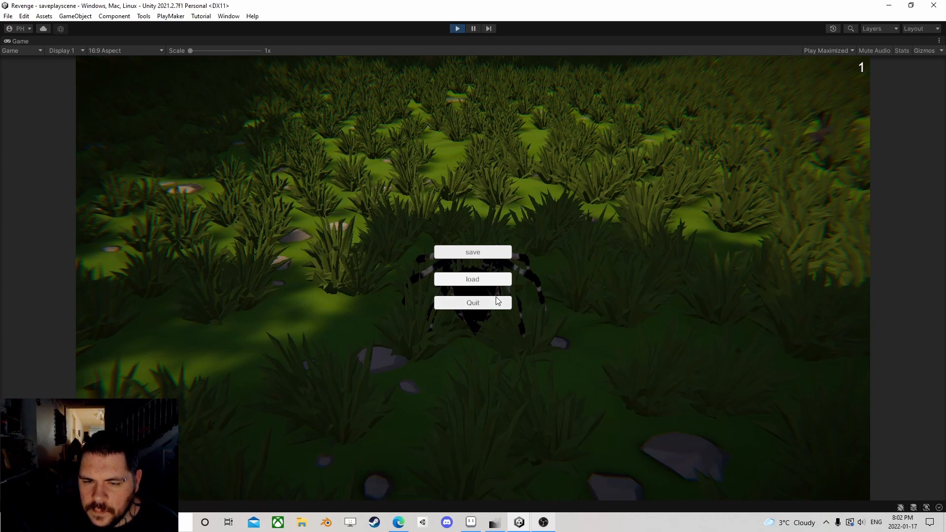
key("Escape")
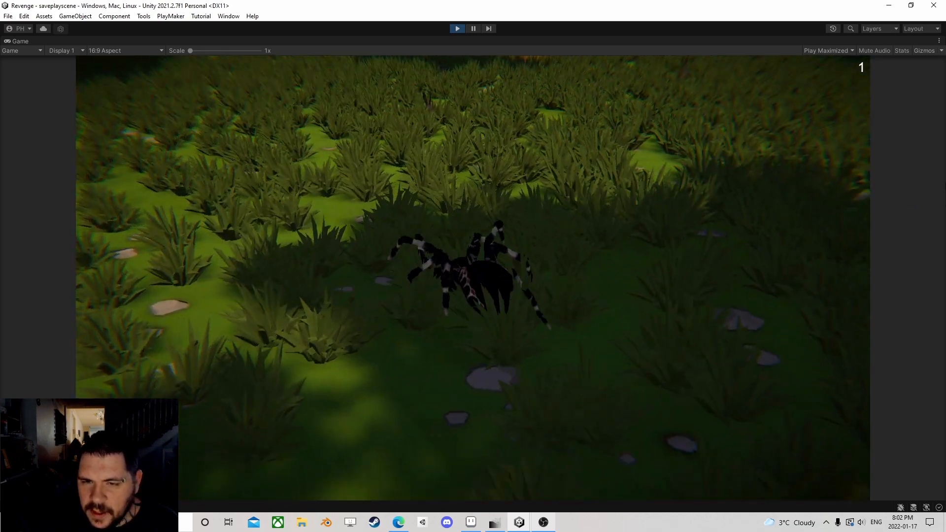
Chase the rabbits through the grass and attack them with the spider to raise the score
key("w")
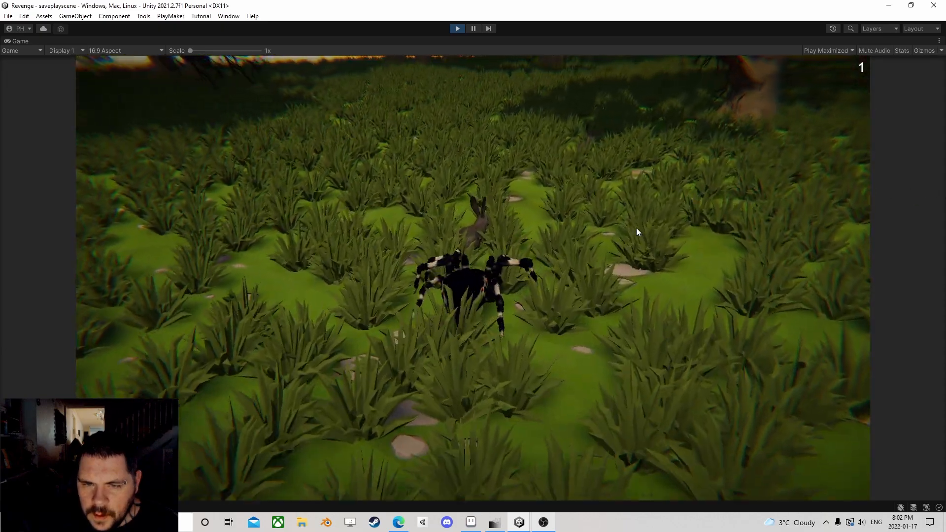
left_click(598, 232)
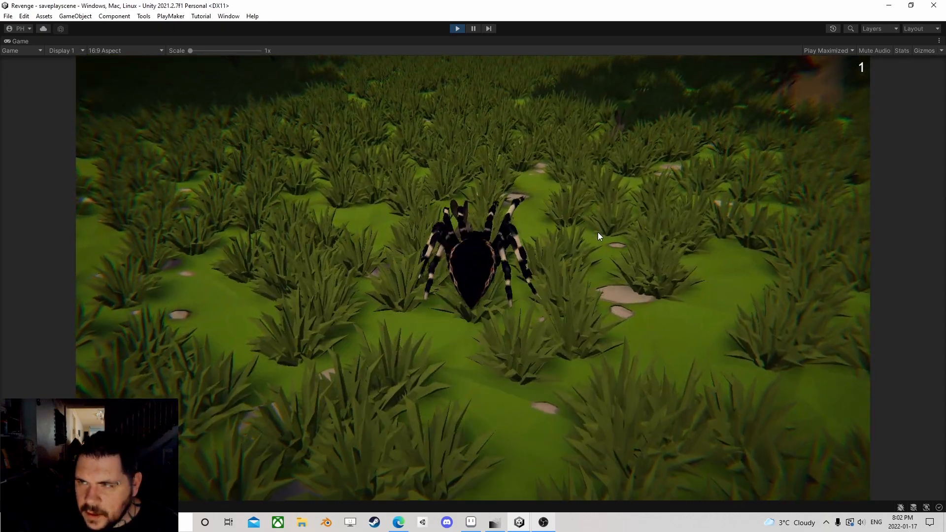
key("w")
key("w")
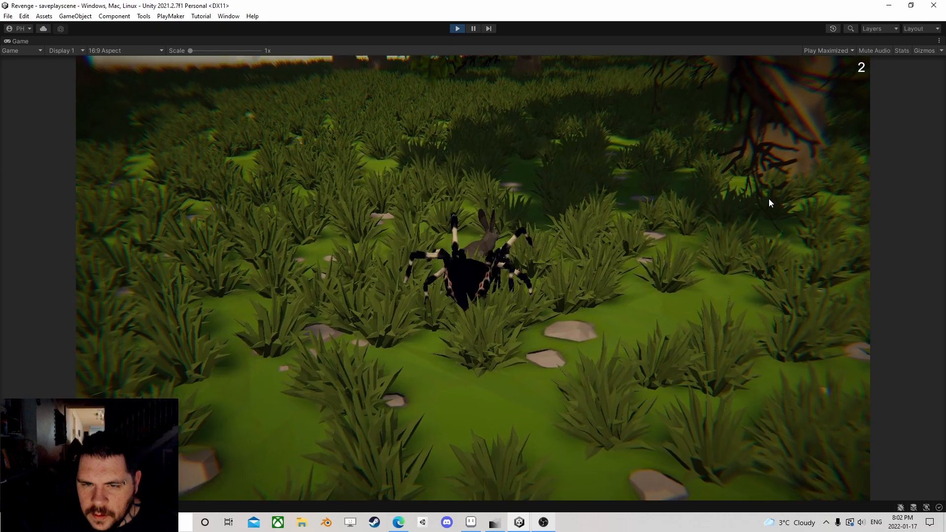
left_click(769, 199)
key("w")
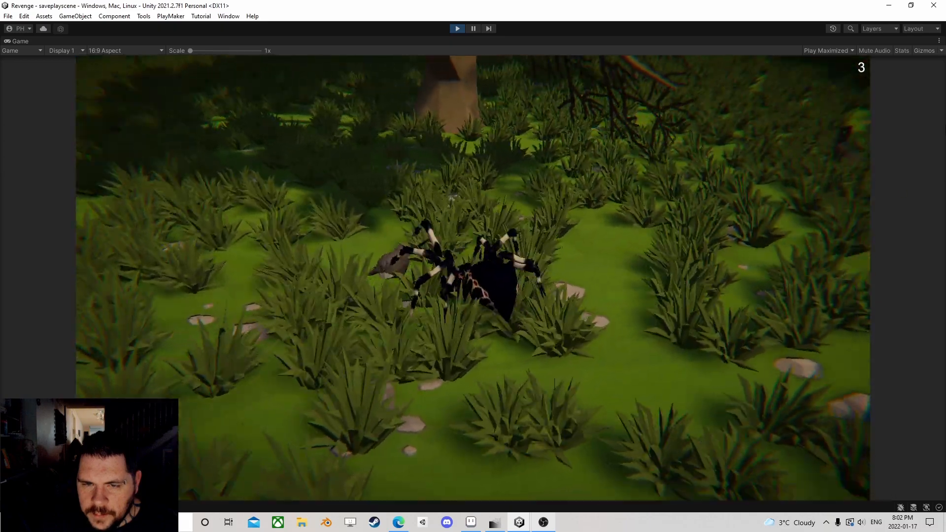
key("w")
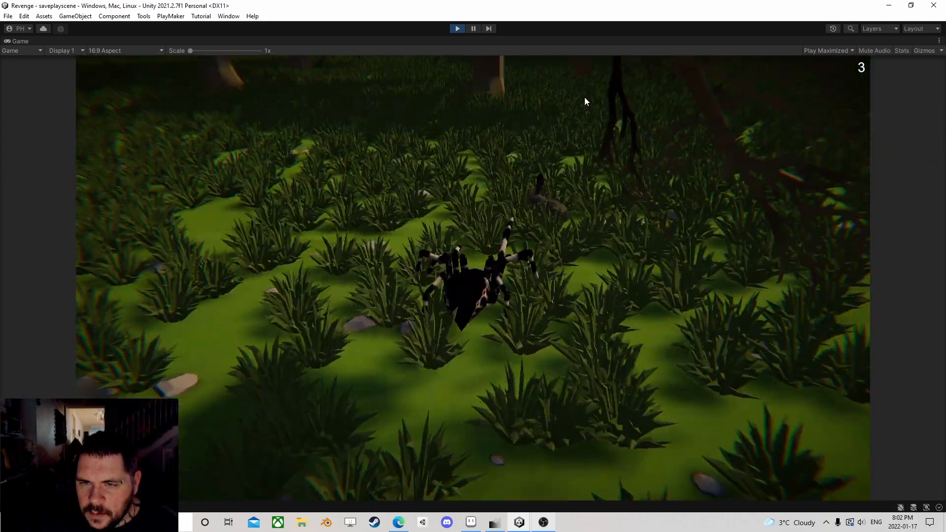
Load the saved game from the pause menu and close the menu to check the camera
key("Escape")
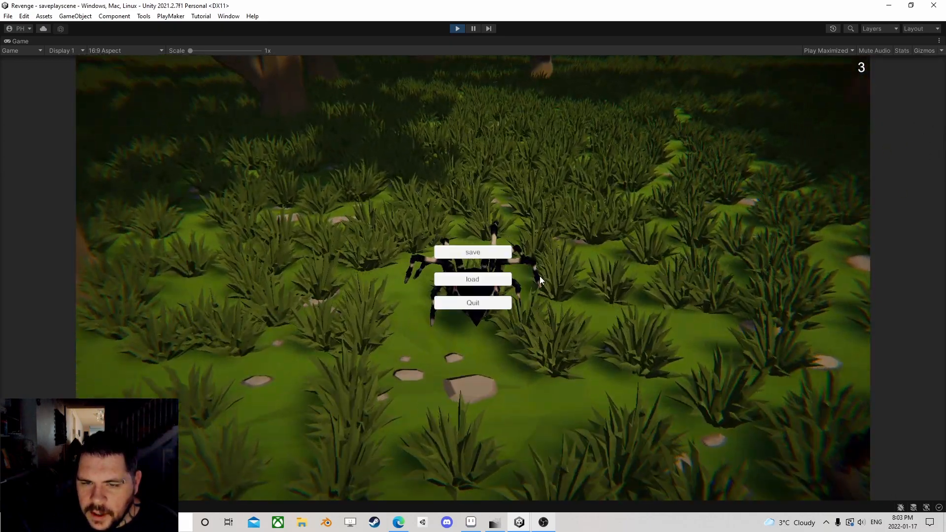
left_click(481, 279)
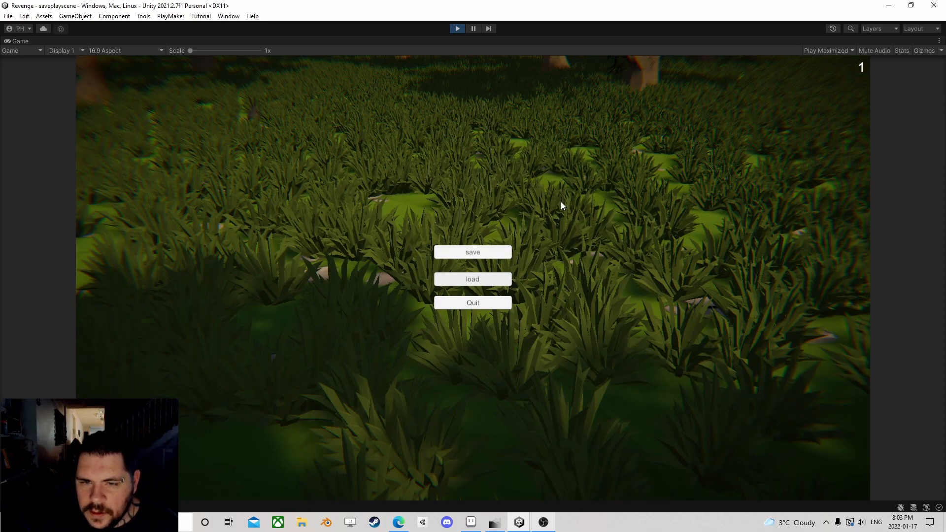
key("Escape")
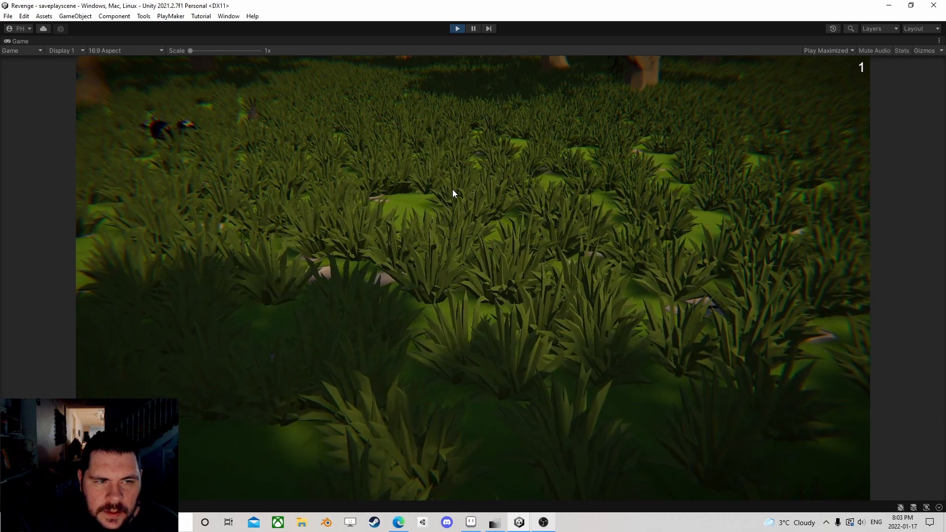
Pause play mode, expand saveplayscene in the hierarchy and select the three Rabbit PA Common objects
left_click(473, 29)
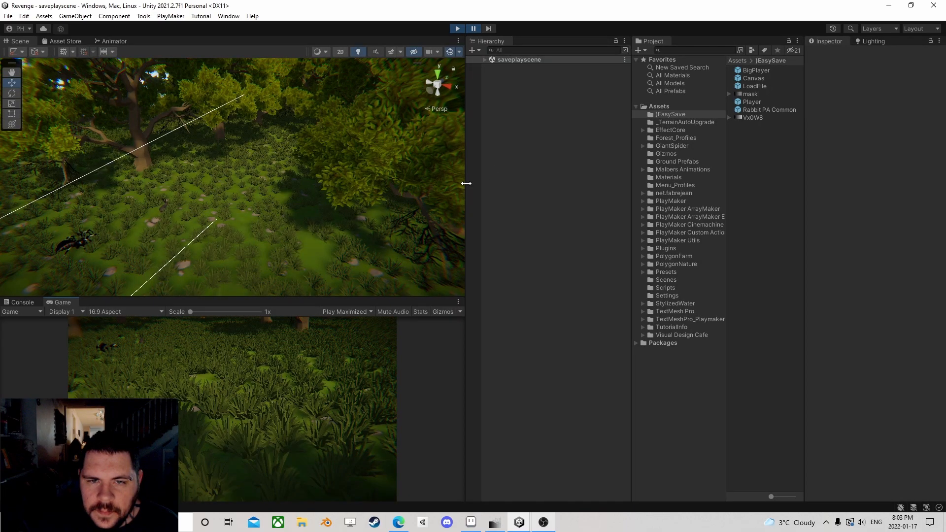
left_click(484, 59)
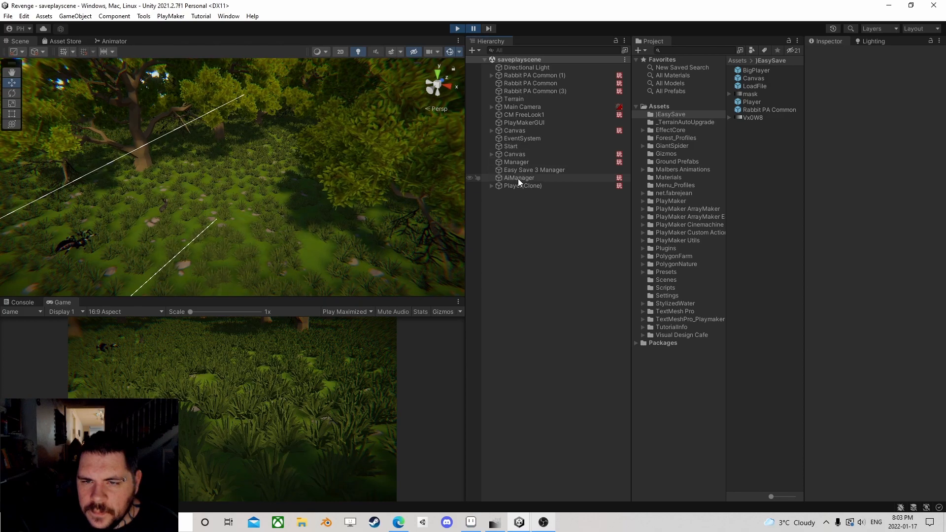
left_click(518, 178)
left_click(522, 91)
left_click(530, 70, "shift")
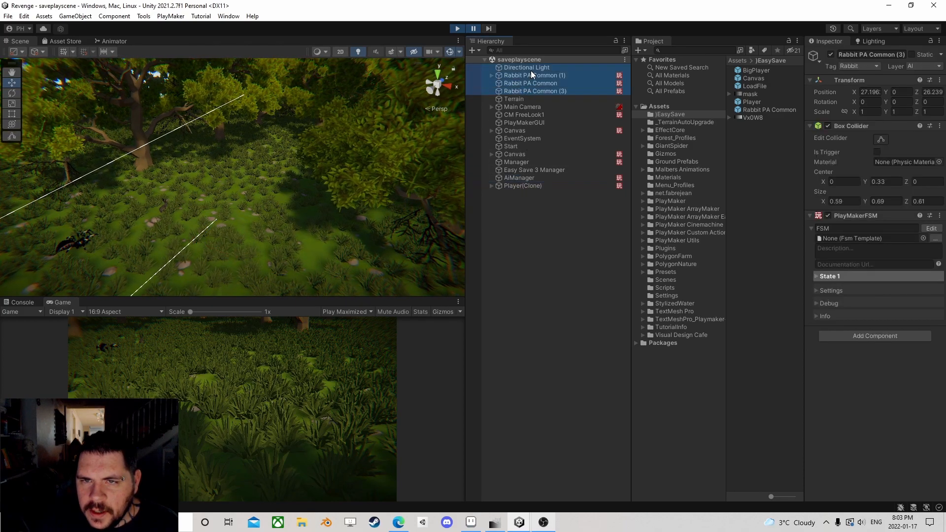
left_click(529, 74)
left_click(526, 93, "shift")
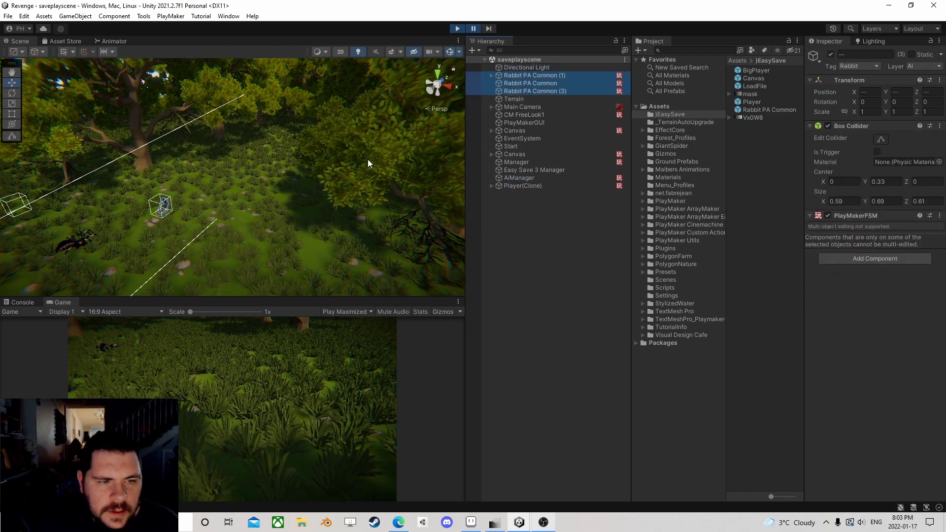
Examine the selected rabbits and their box colliders up close in the Scene view
scroll(371, 158, "down", 2)
middle_click_drag(219, 205, 461, 134)
scroll(99, 217, "up", 2)
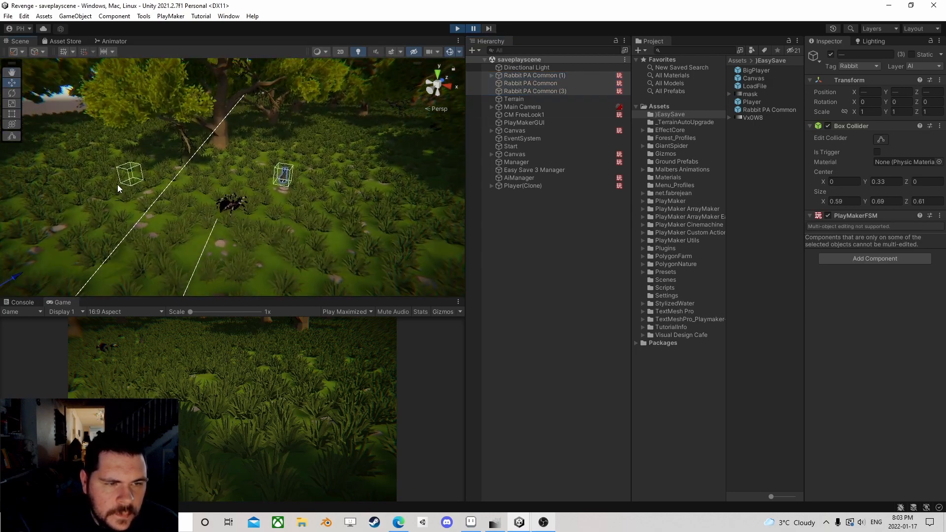
scroll(119, 184, "up", 7)
scroll(251, 176, "up", 4)
middle_click_drag(267, 177, 295, 209)
right_click_drag(294, 209, 288, 217)
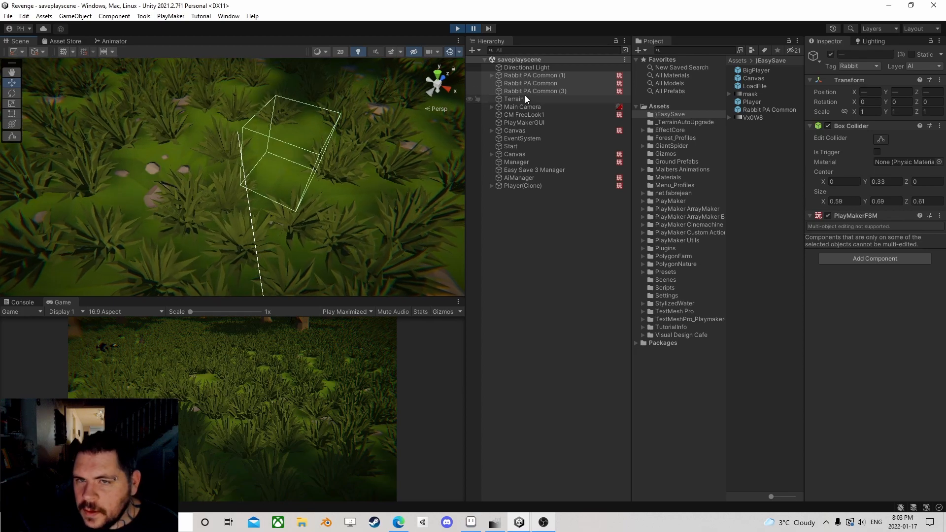
Compare the components of Rabbit PA Common, Rabbit PA Common (1) and Rabbit PA Common (3) in the loaded scene
left_click(530, 90)
left_click(532, 83)
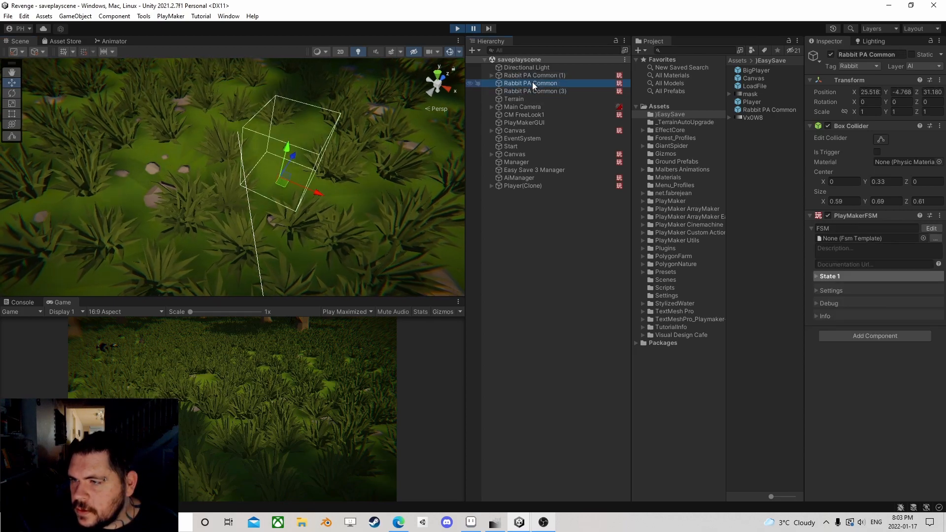
left_click(531, 75)
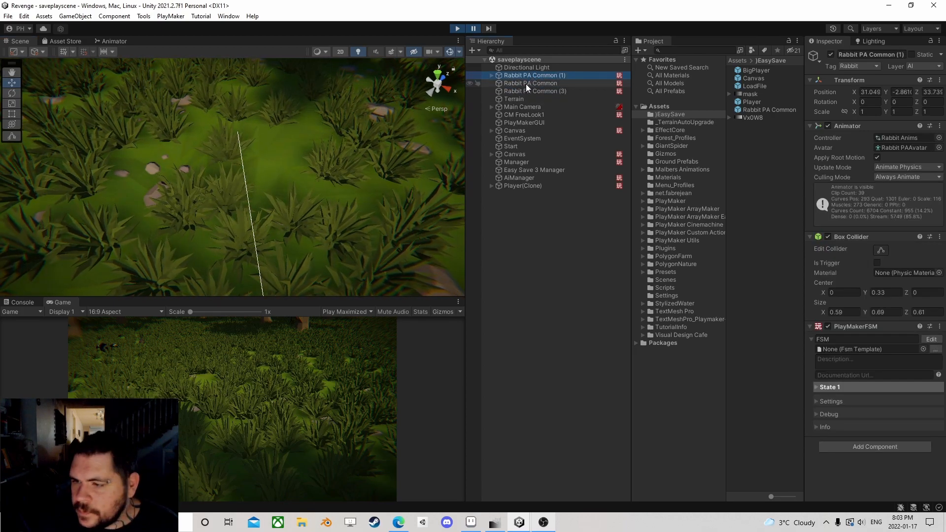
left_click(525, 84)
left_click(525, 93)
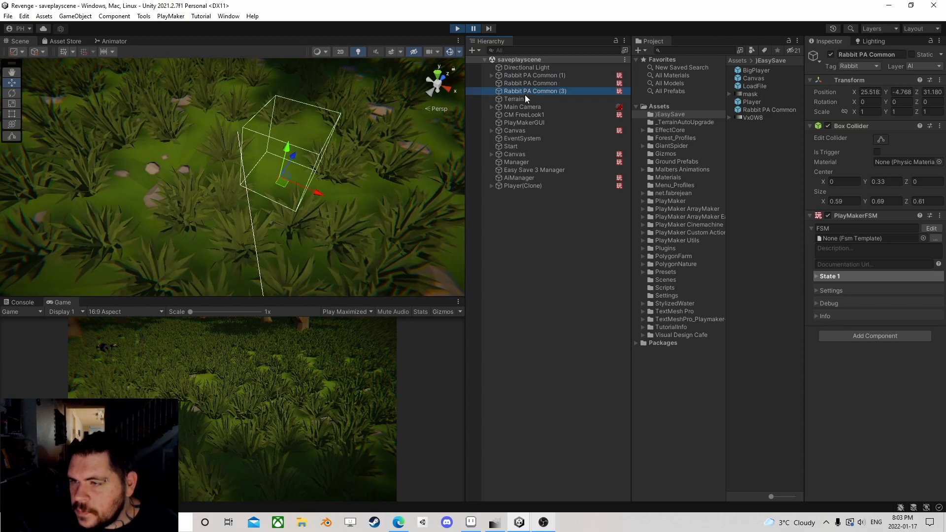
left_click(531, 83)
left_click(533, 75)
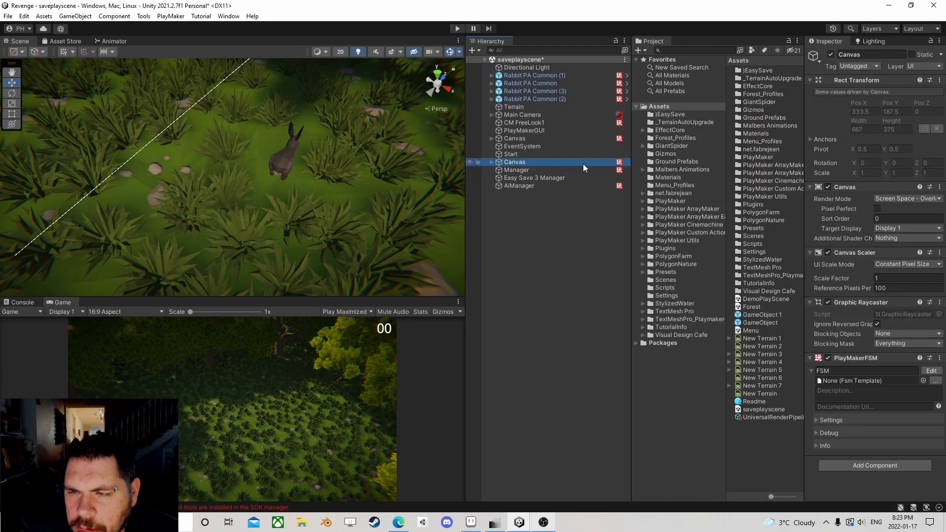
Open the CM FreeLook1 FSM for editing and review the actions in State 5, State 1 and State 2
left_click(540, 123)
scroll(884, 344, "down", 6)
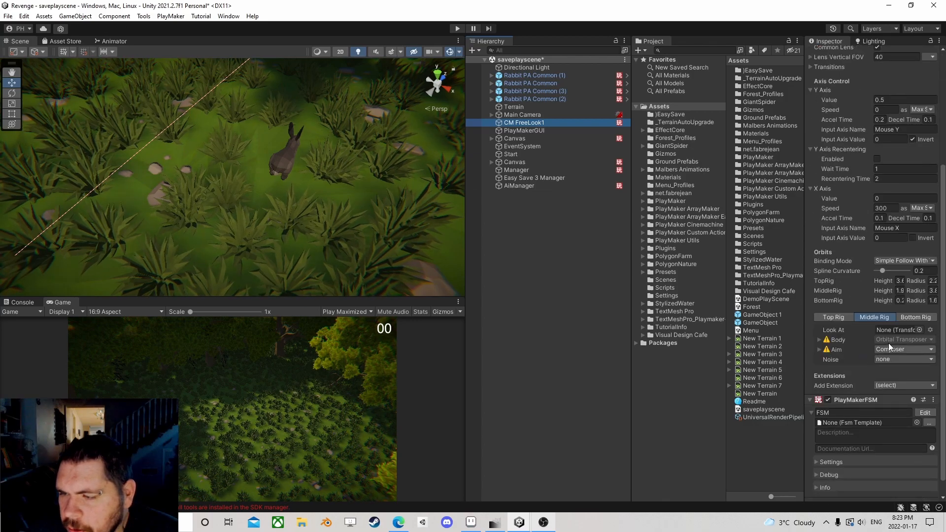
left_click(924, 395)
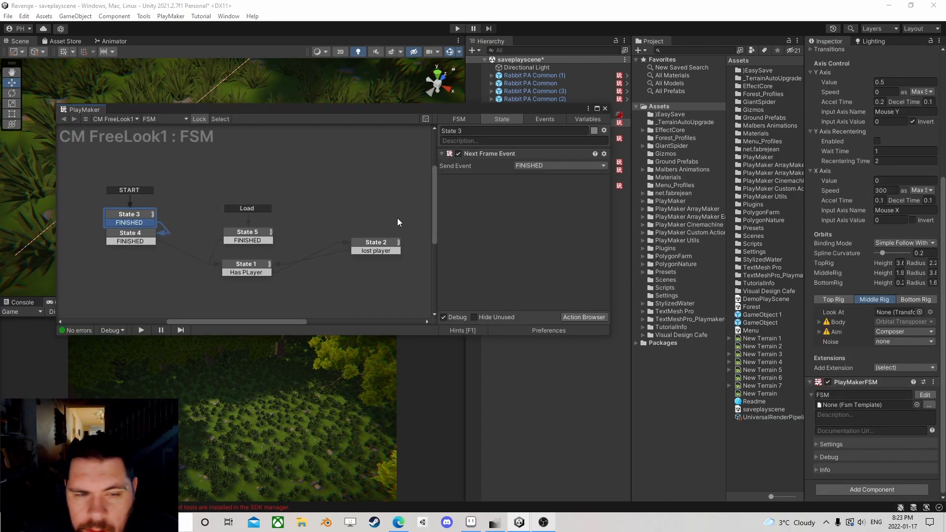
left_click(250, 223)
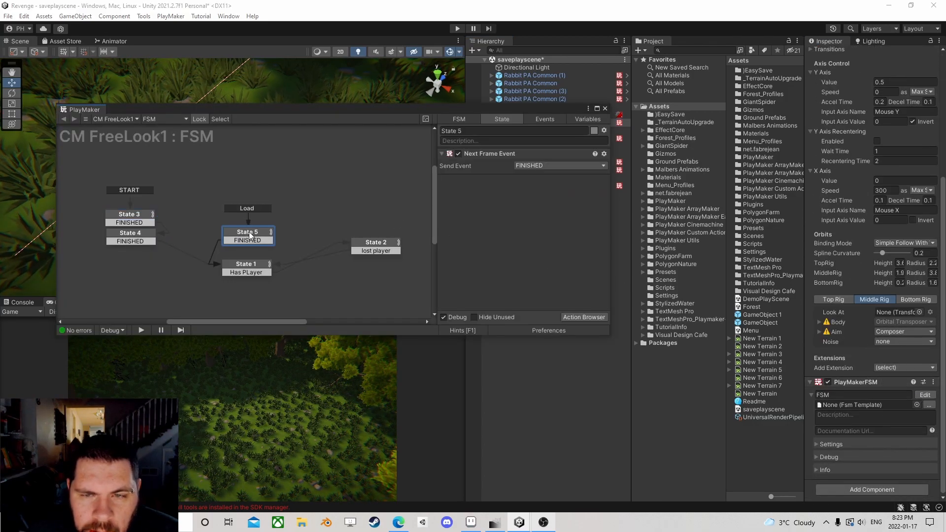
left_click(374, 242)
left_click(262, 266)
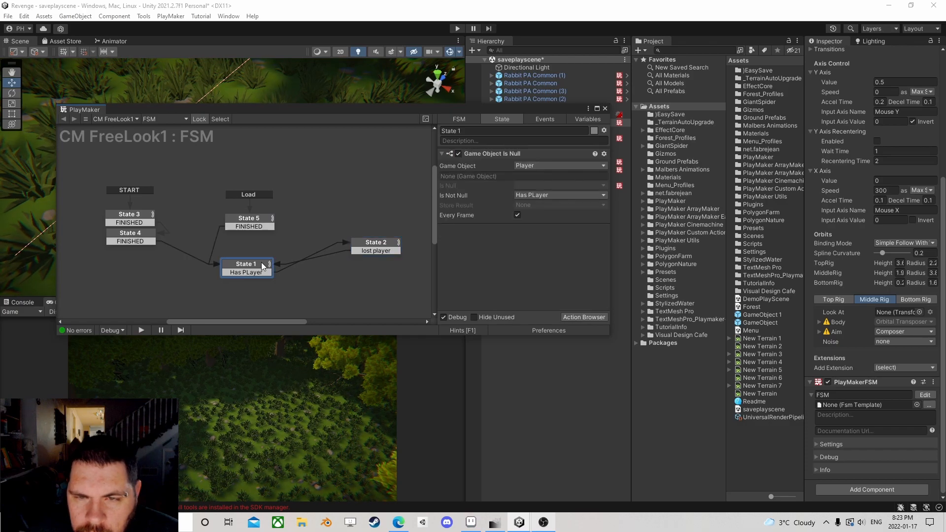
left_click(377, 243)
scroll(483, 235, "down", 1)
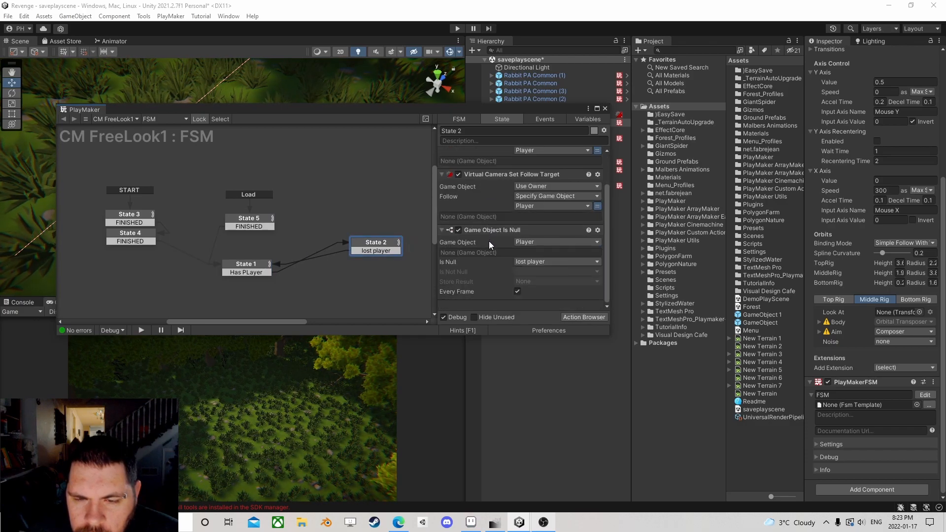
Add a Wait action to State 5 with a time of 0.1 and FINISHED as its finish event
left_click(244, 218)
left_click(596, 318)
type("wait")
double_click(410, 199)
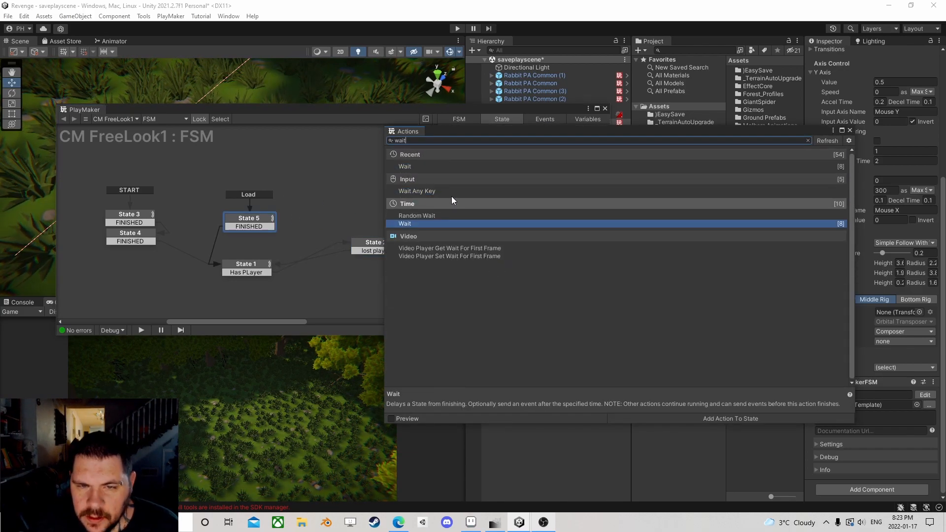
left_click(849, 131)
left_click(561, 192)
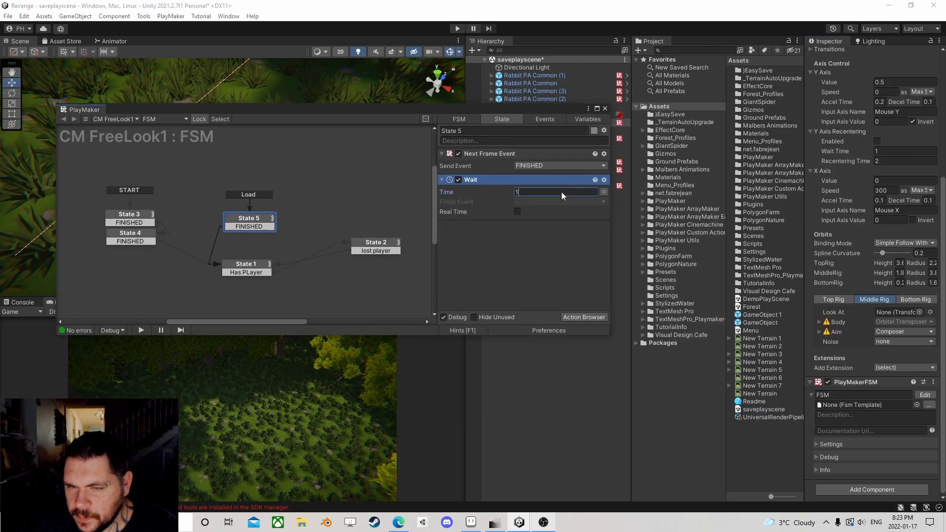
left_click(546, 201)
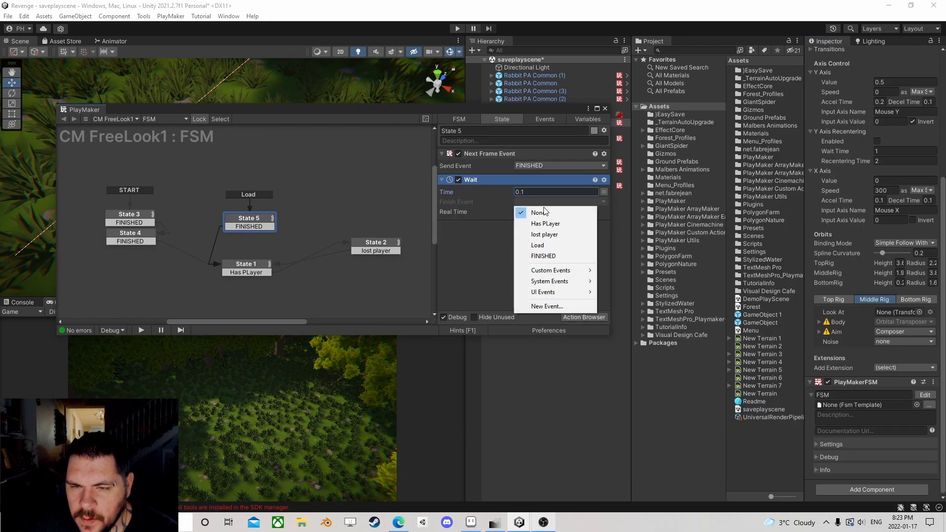
left_click(540, 256)
Delete the Next Frame Event action from State 5, place the state just above State 1 and close the FSM editor
left_click(480, 154)
key("Delete")
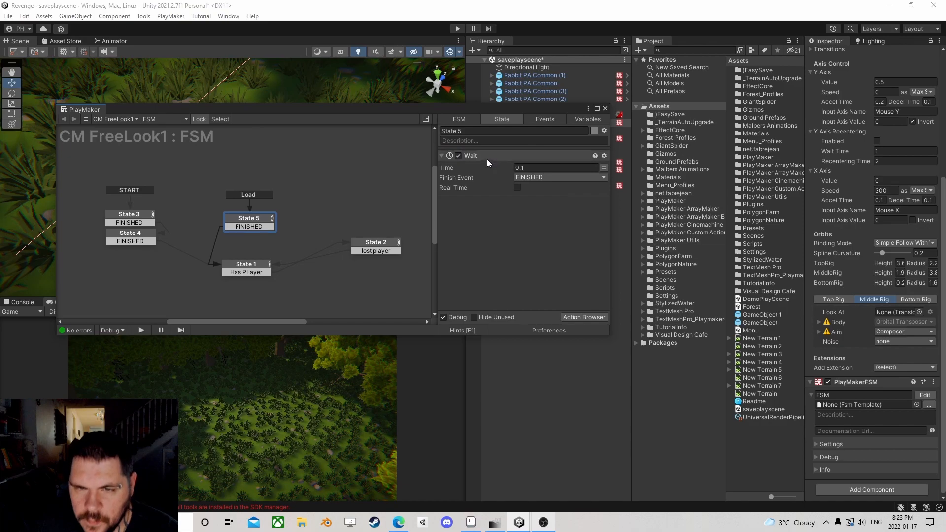
left_click_drag(247, 220, 247, 241)
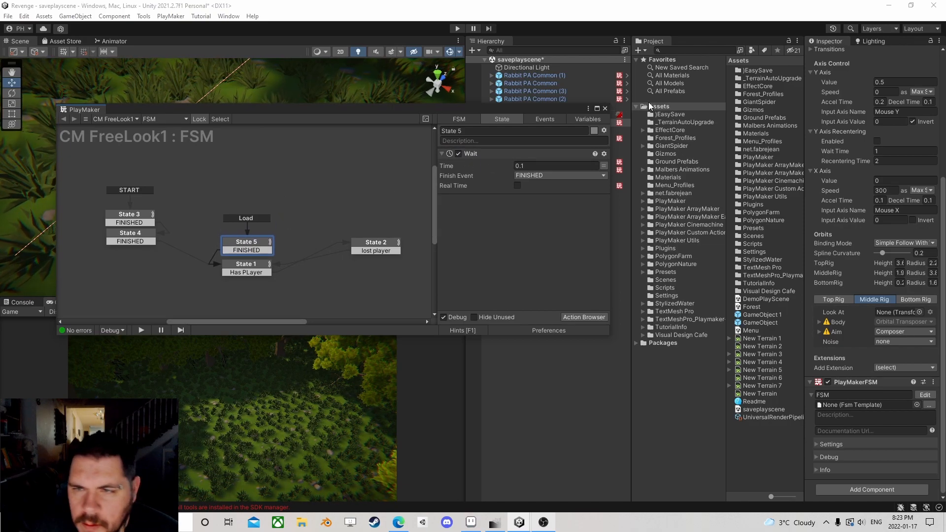
left_click(605, 109)
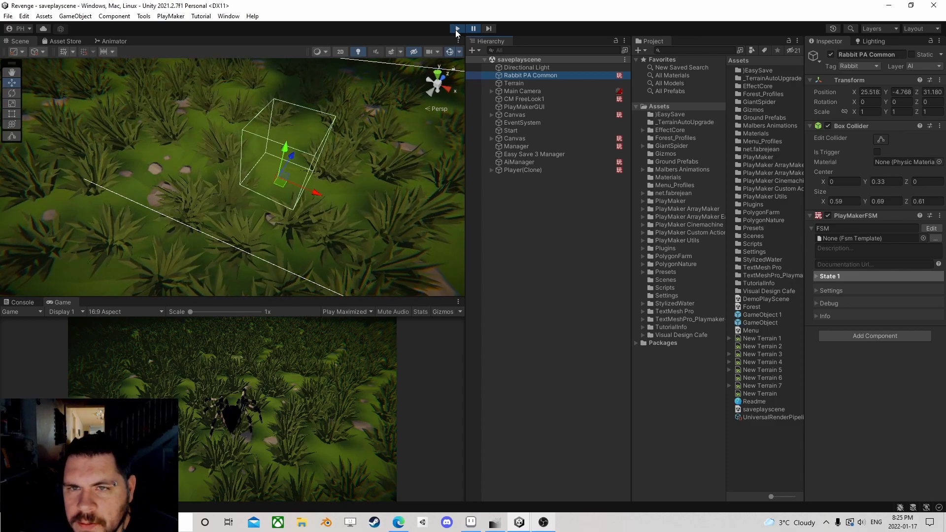
Stop the play-test and enable Easy Save for the Rabbit PA Common prefab in the )EasySave folder, expanding its ES3 Prefab advanced settings
left_click(457, 29)
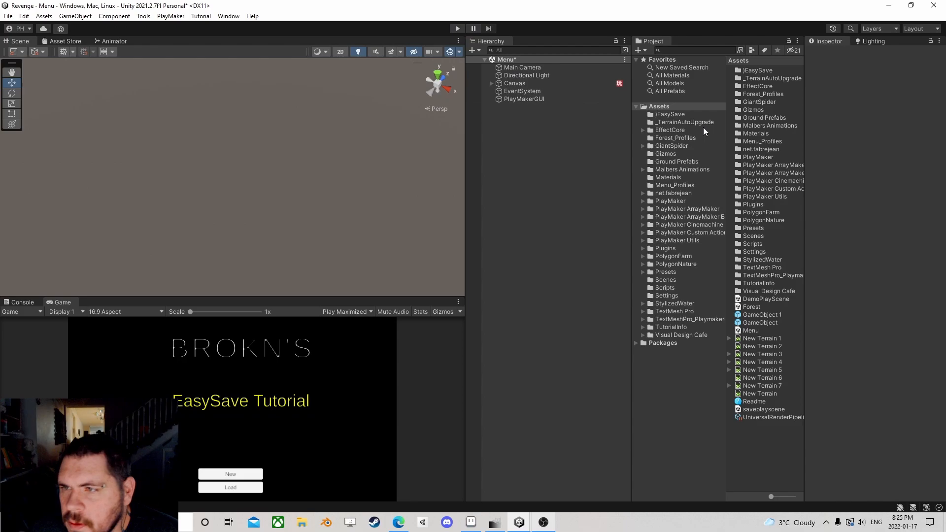
left_click(667, 116)
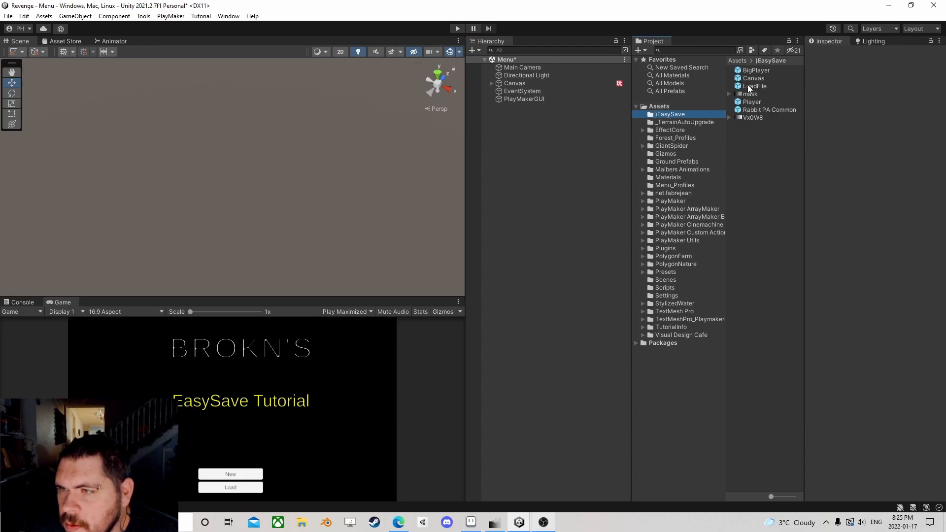
left_click(774, 110)
scroll(863, 317, "down", 2)
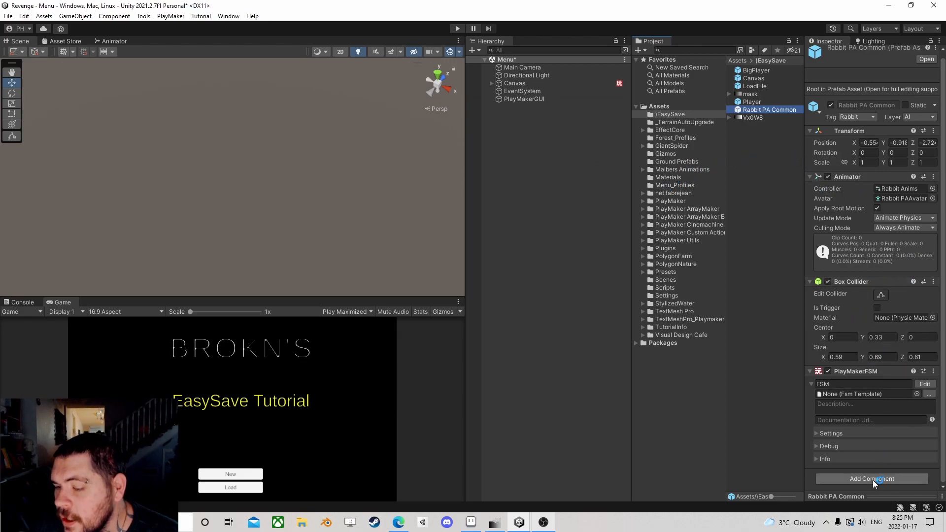
right_click(767, 109)
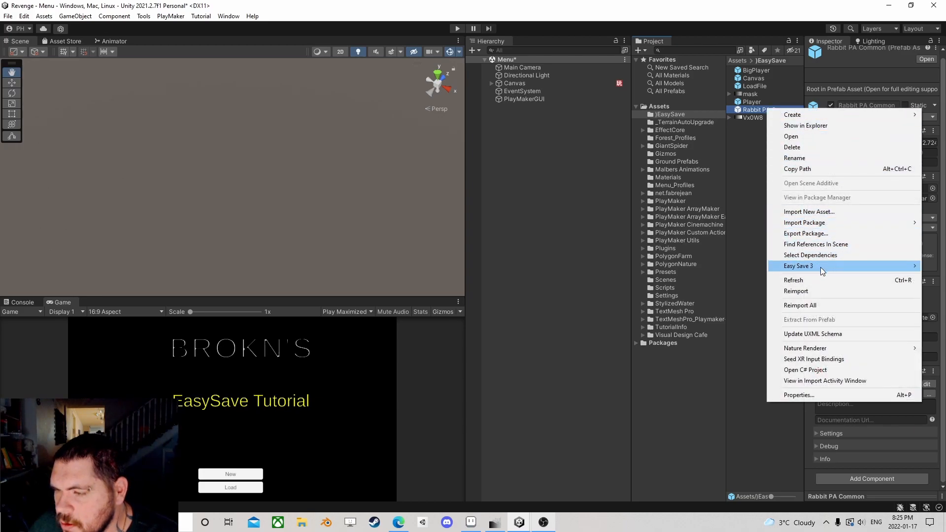
mouse_move(820, 267)
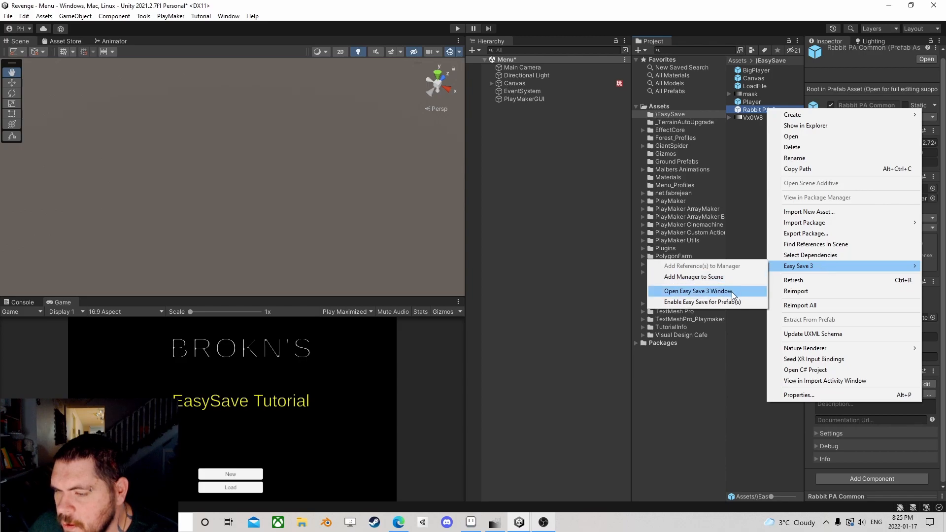
left_click(715, 303)
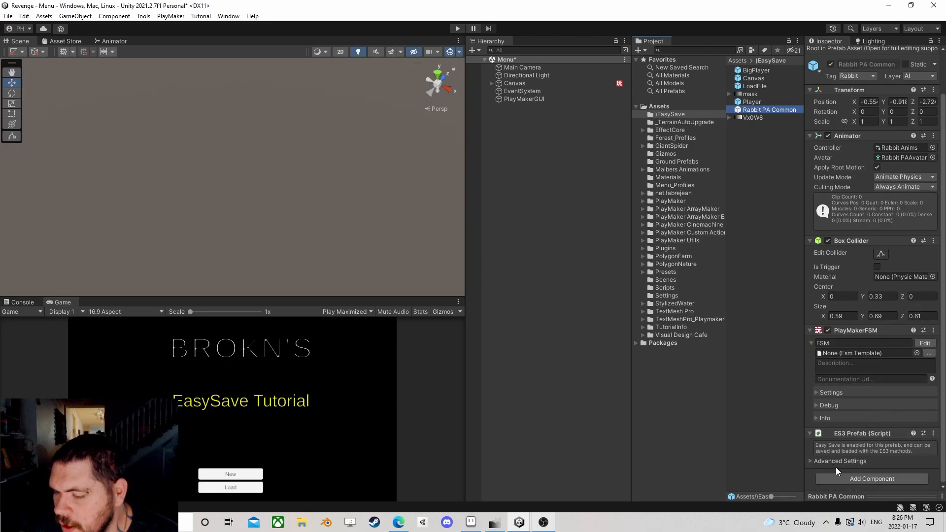
left_click(810, 463)
scroll(858, 431, "down", 1)
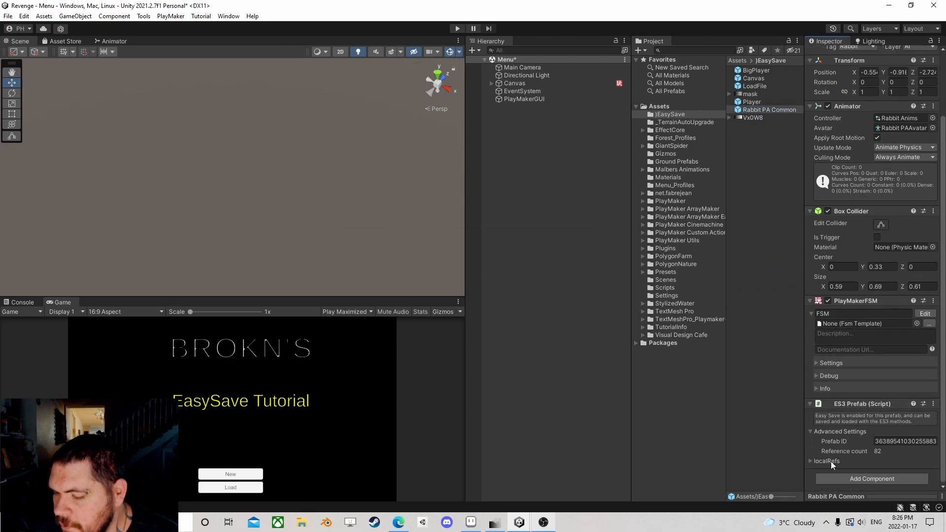
scroll(852, 394, "up", 3)
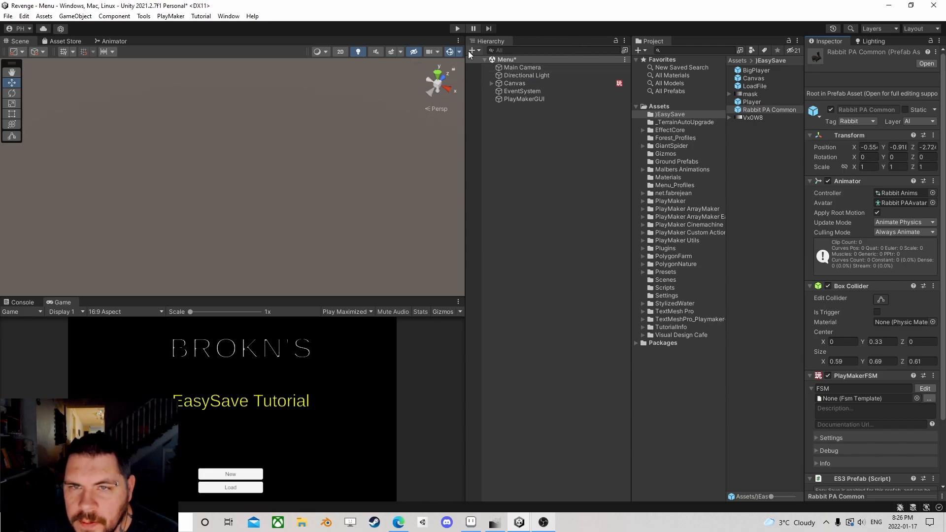
Save the Menu scene and open the saveplayscene scene
left_click(7, 15)
left_click(20, 61)
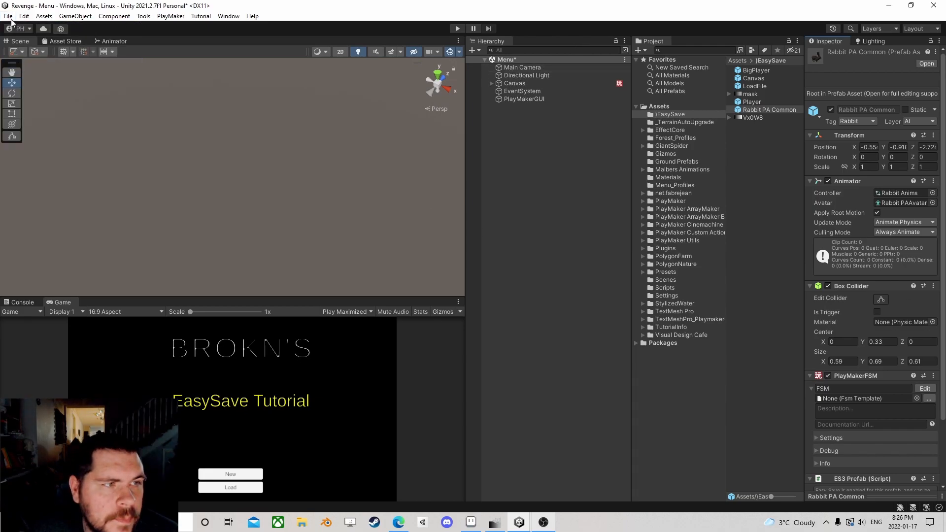
left_click(8, 16)
left_click(20, 36)
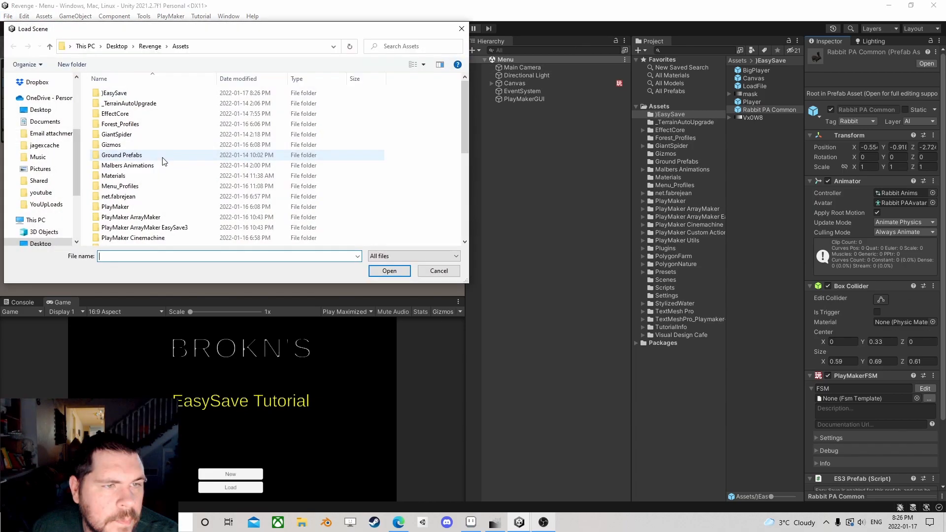
left_click(113, 240)
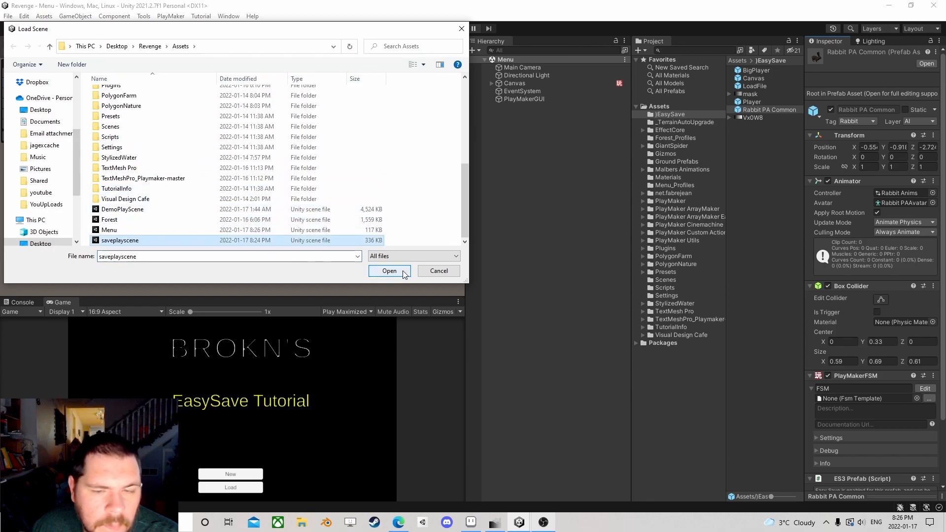
left_click(389, 270)
Refresh the Easy Save 3 Manager's references and open the Auto Save settings for prefabs
left_click(539, 181)
left_click(891, 211)
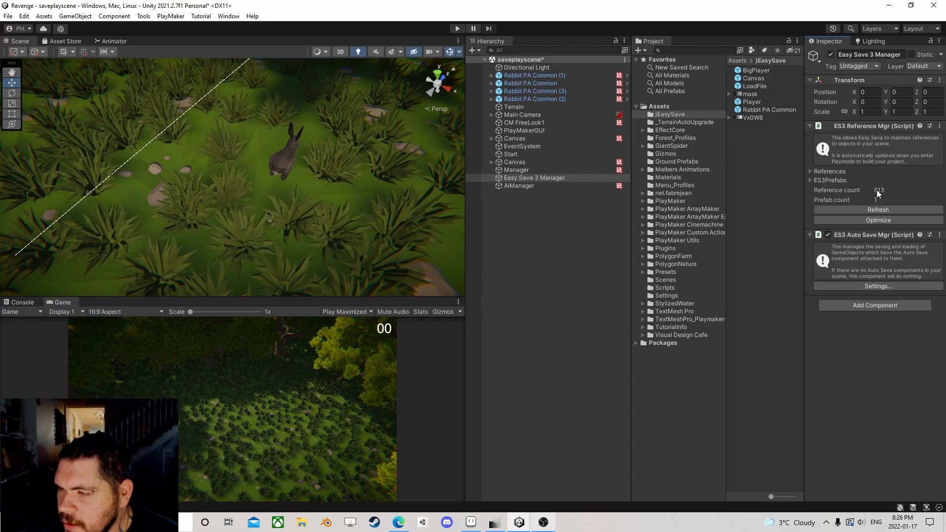
left_click(894, 286)
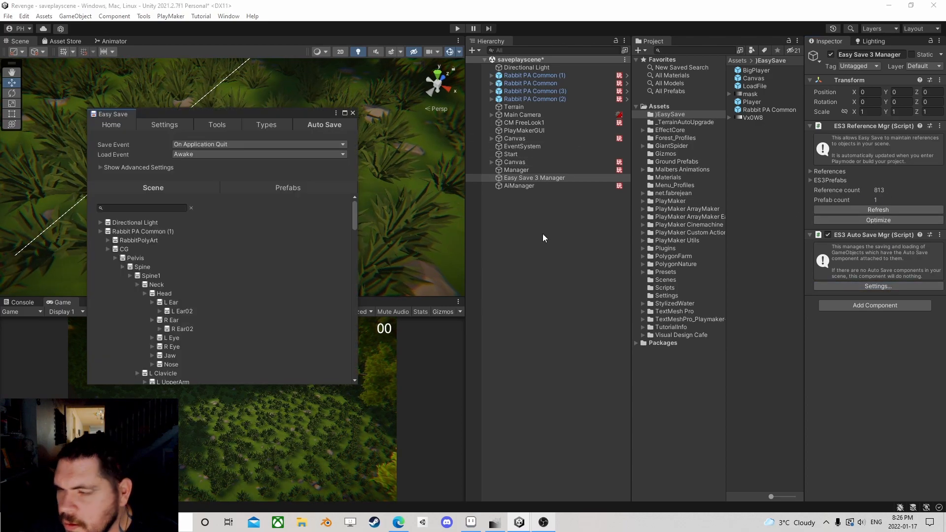
left_click(282, 190)
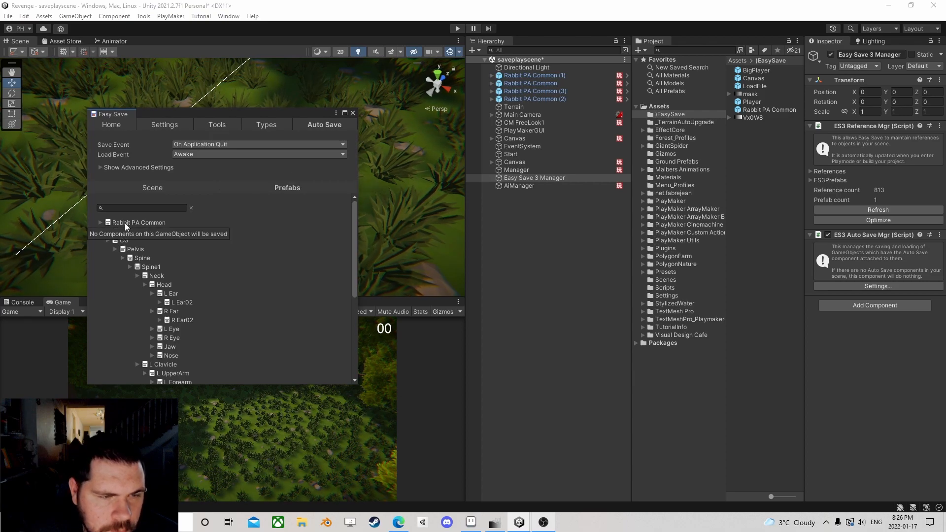
Include the Play Maker FSM and Transform of the Rabbit PA Common prefab in Auto Save
left_click(100, 222)
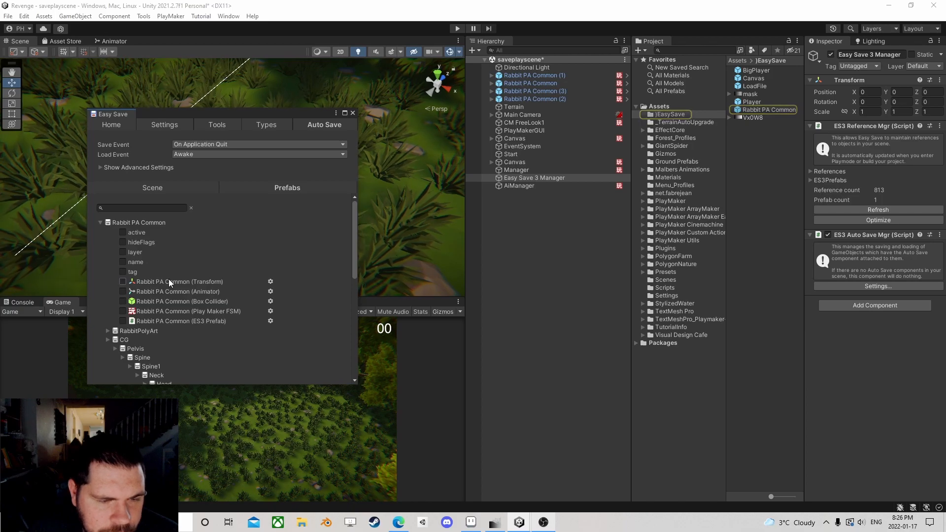
left_click(122, 311)
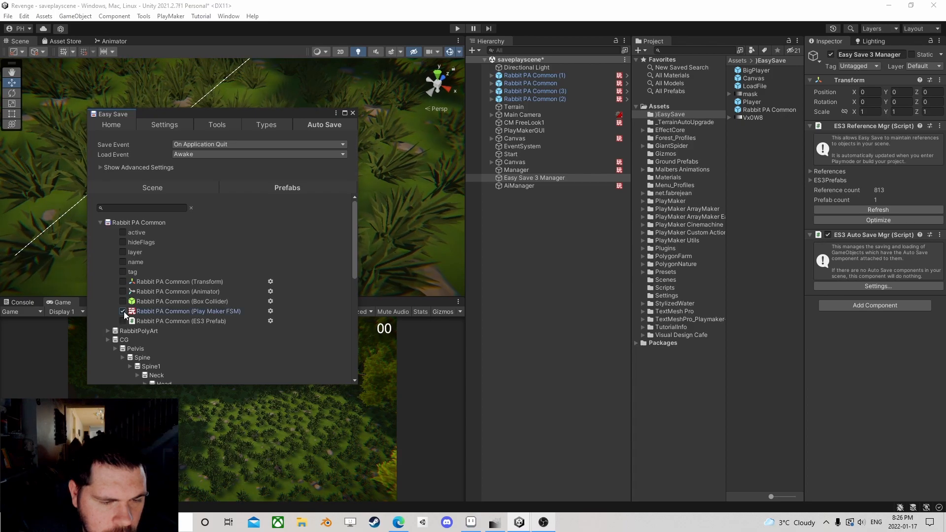
left_click(123, 281)
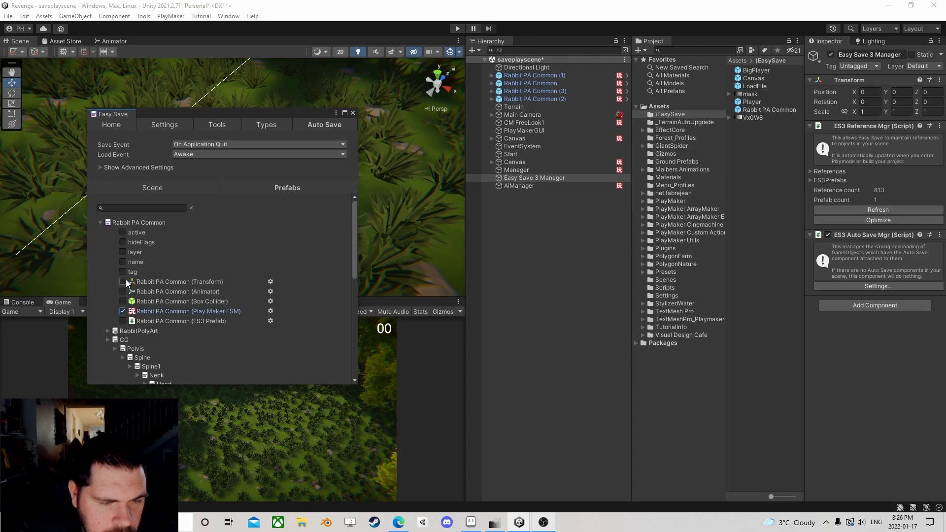
scroll(121, 236, "down", 3)
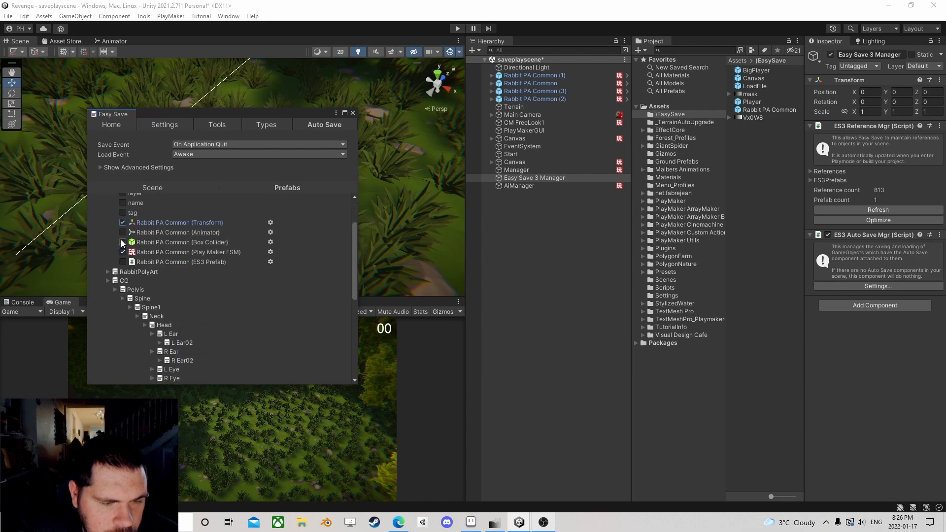
Include the Skinned Mesh Renderer of the prefab's RabbitPolyArt child in Auto Save
left_click(108, 272)
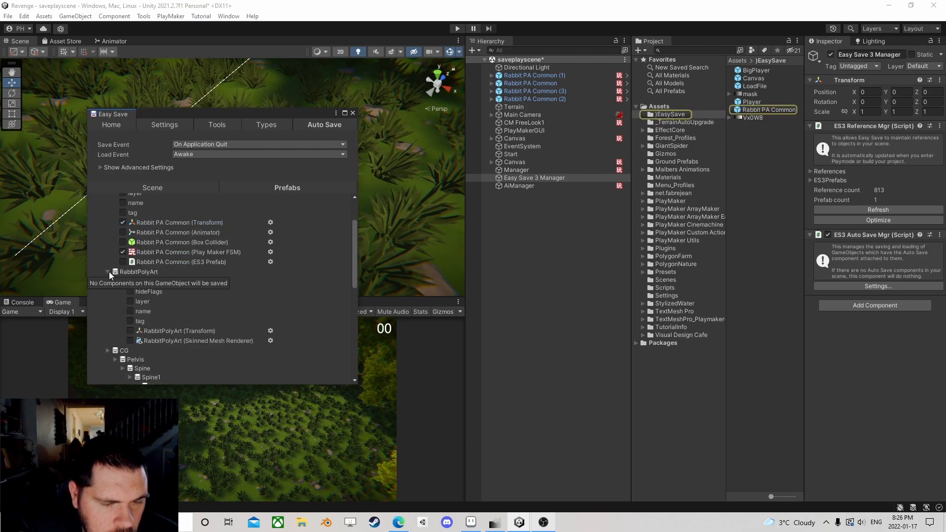
left_click(130, 340)
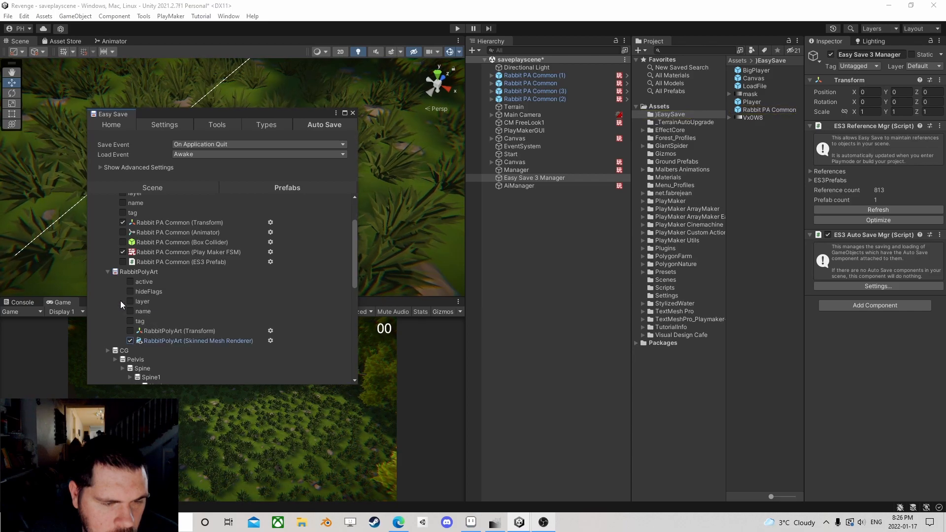
scroll(121, 301, "down", 4)
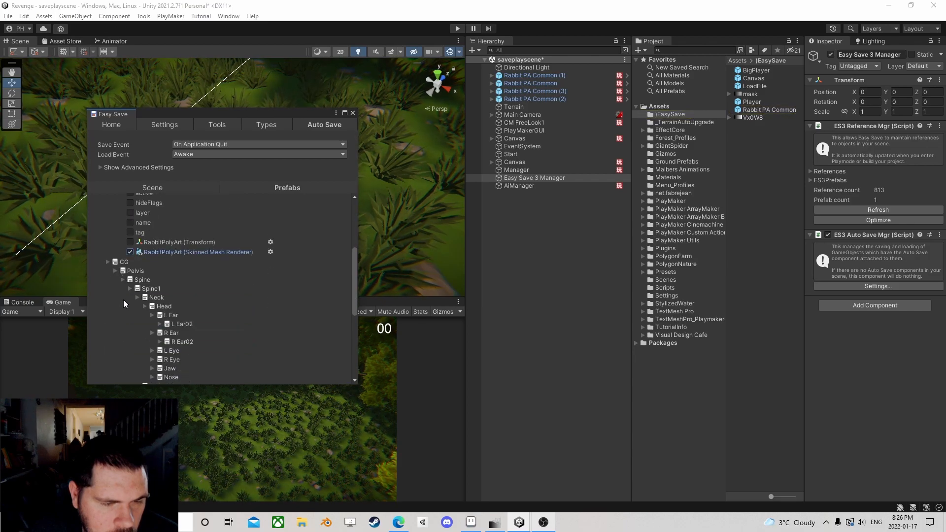
Include the Transform of the prefab's CG child in Auto Save and go back over the prefab's component list
left_click(107, 262)
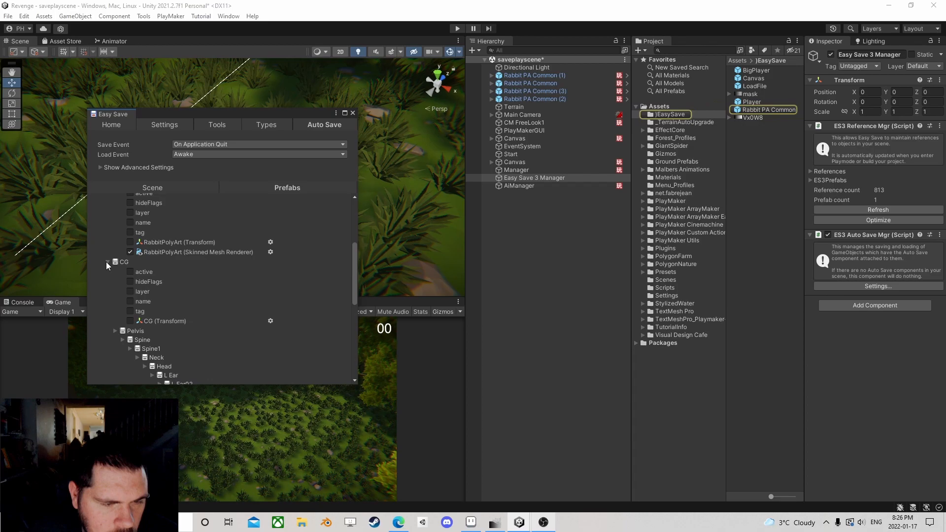
left_click(130, 320)
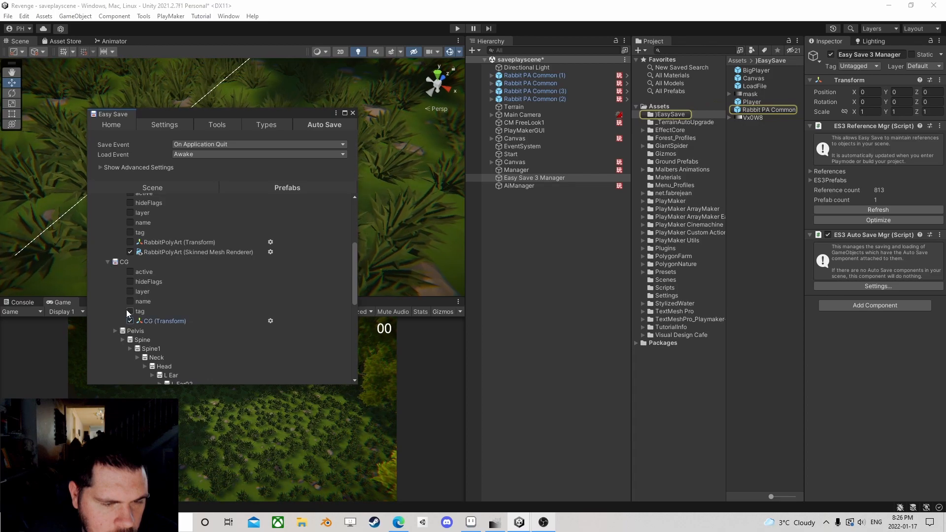
left_click(107, 262)
left_click(115, 271)
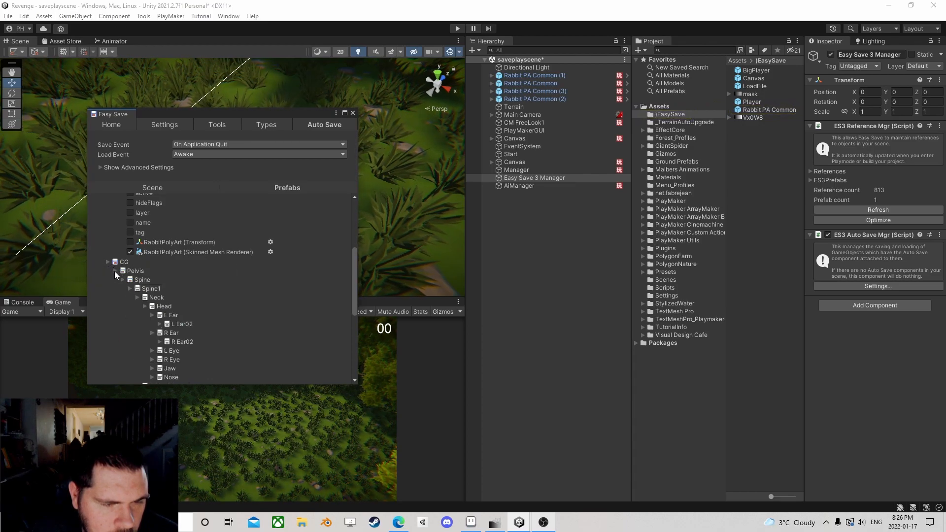
left_click(114, 271)
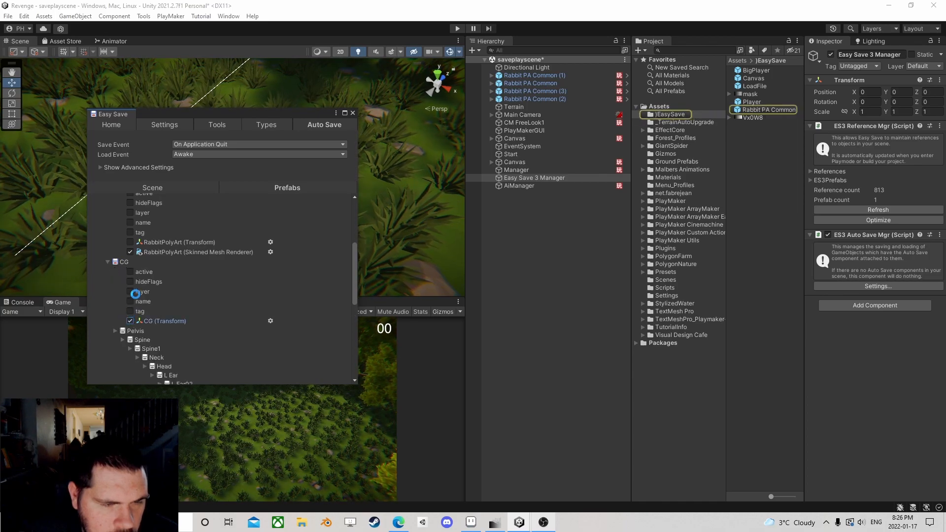
scroll(131, 294, "up", 4)
left_click(107, 301)
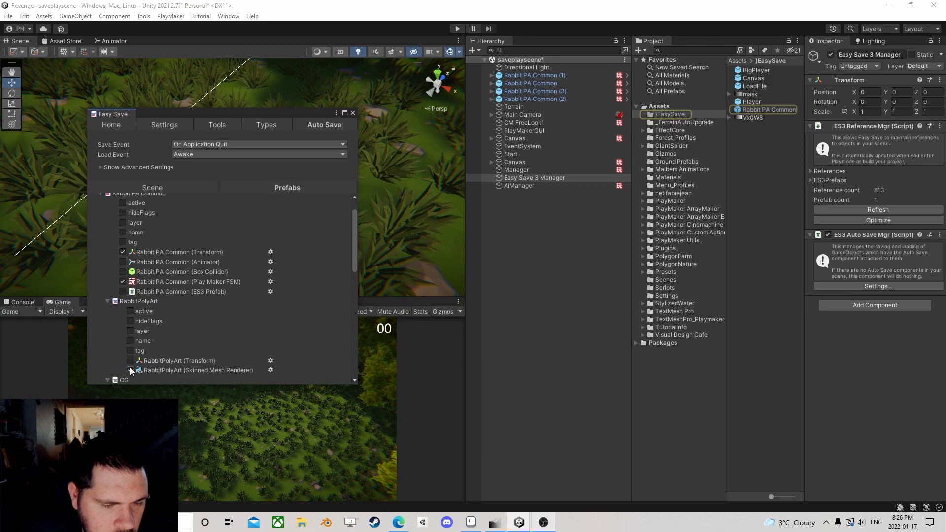
scroll(148, 271, "up", 1)
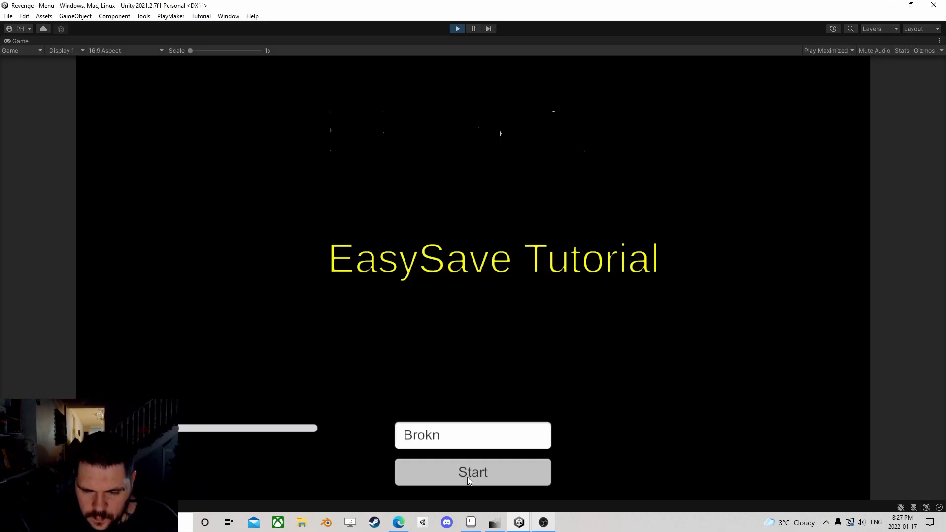
Start a new game from the menu scene, walk the spider forward and attack
left_click(467, 472)
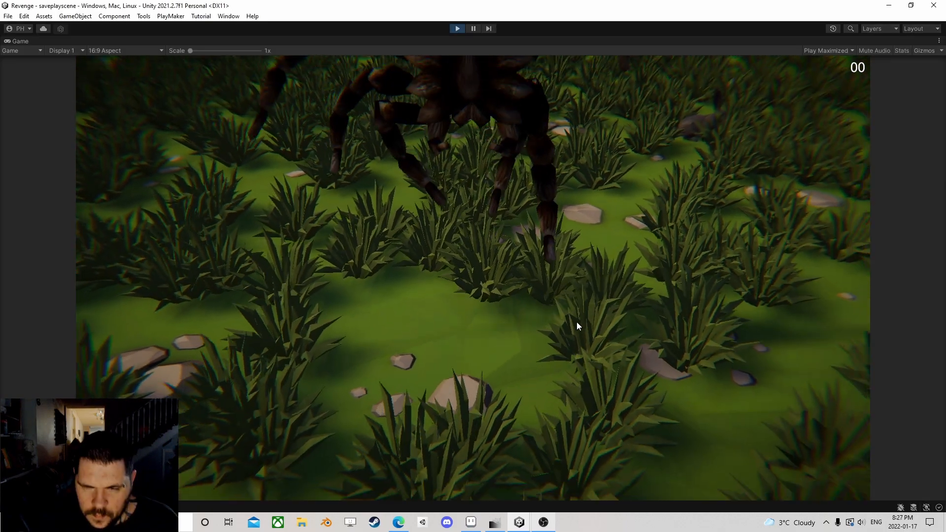
key("w")
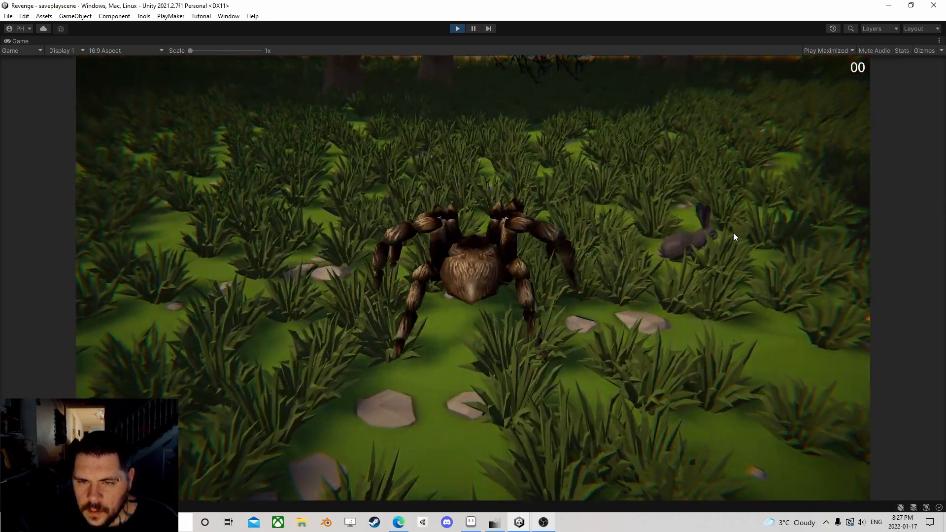
left_click(734, 236)
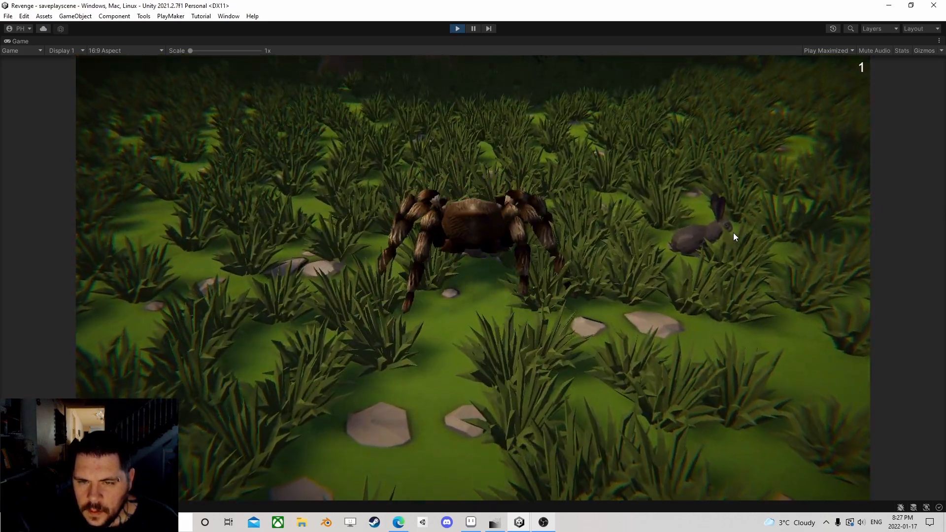
Walk the spider through the grass past the rabbits and save the game from the in-game menu
key("w")
key("w")
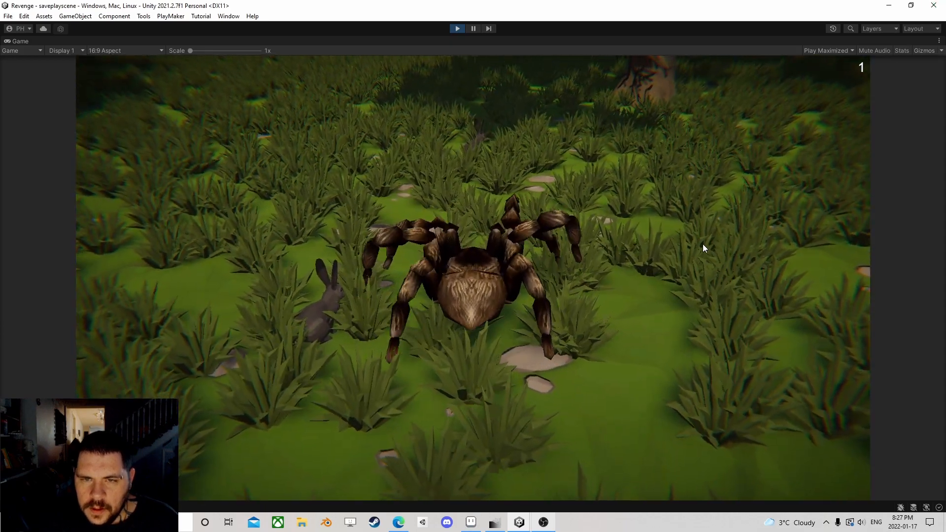
key("w")
key("w")
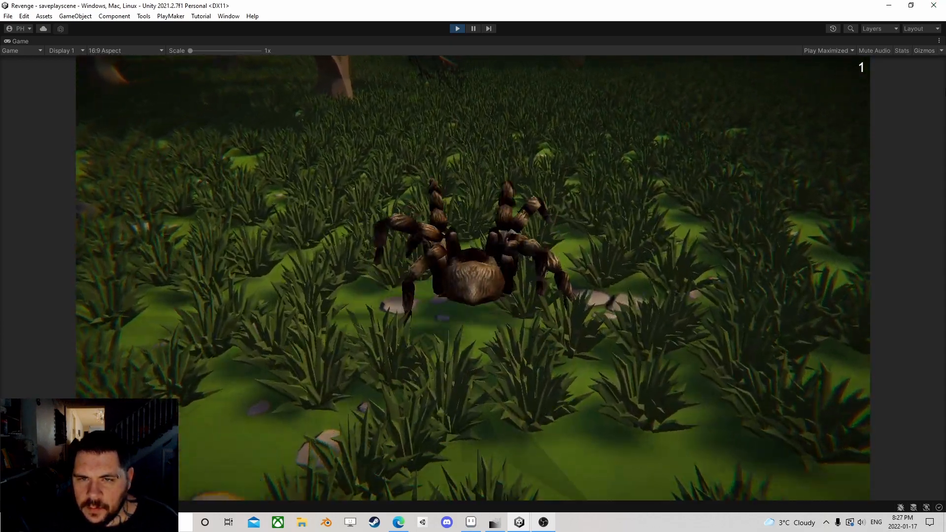
key("w")
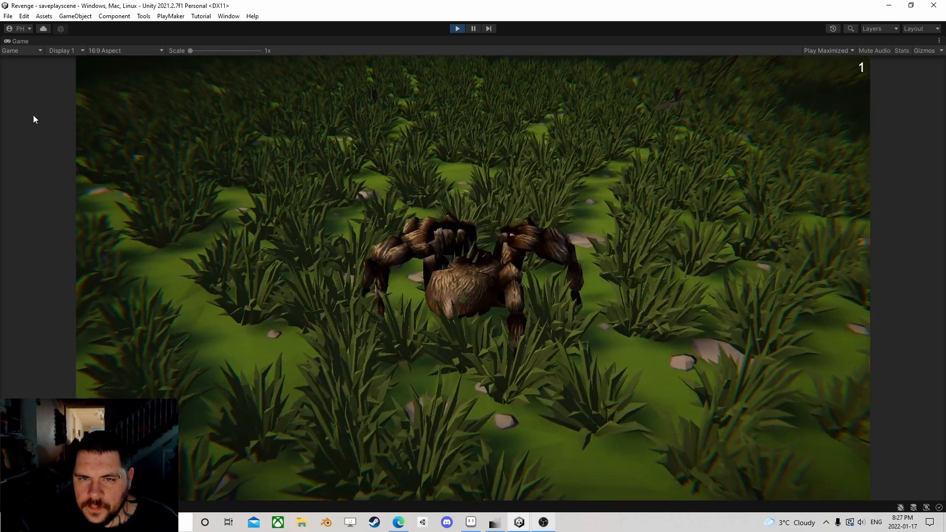
key("Escape")
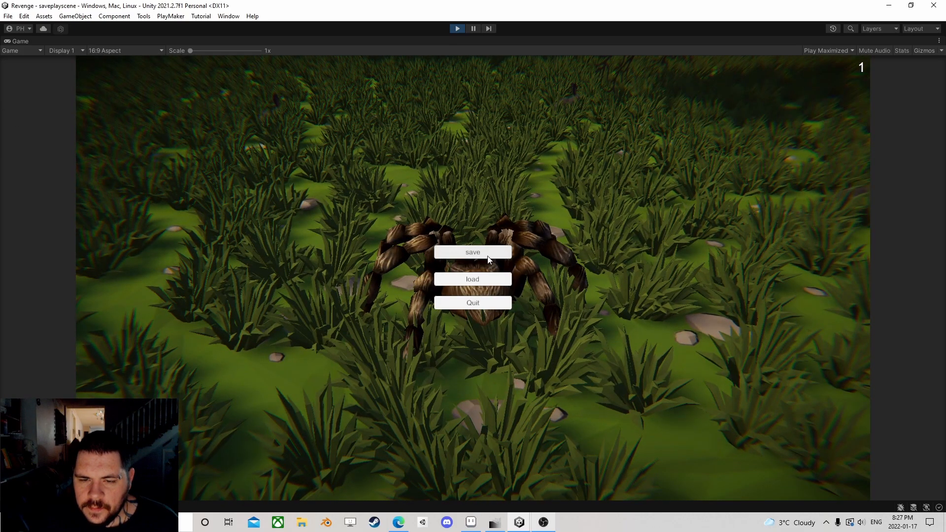
key("Escape")
Walk the spider up to a rabbit and attack it, and load the saved game to test the restore
key("w")
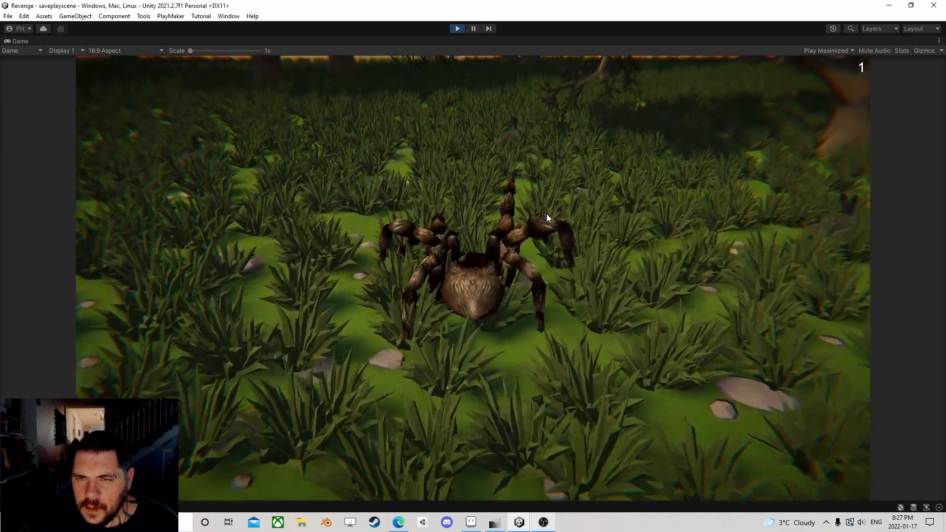
key("w")
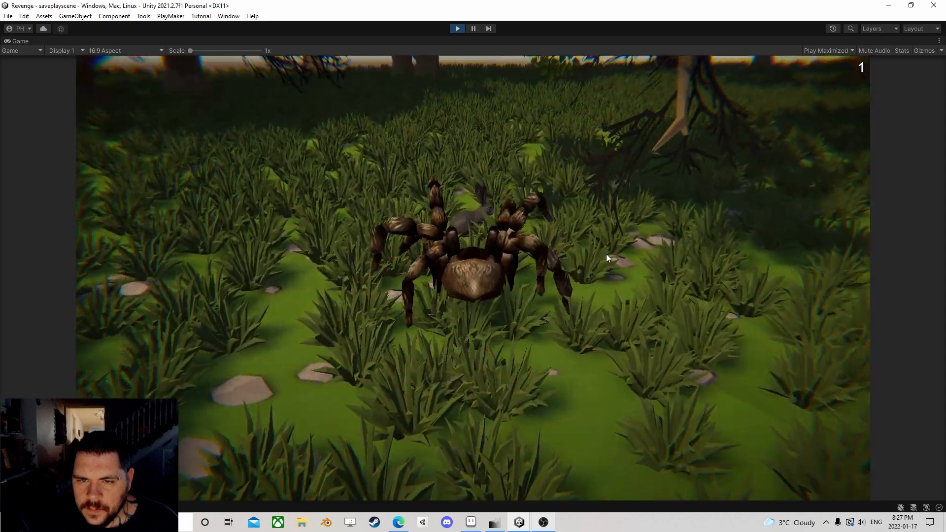
key("w")
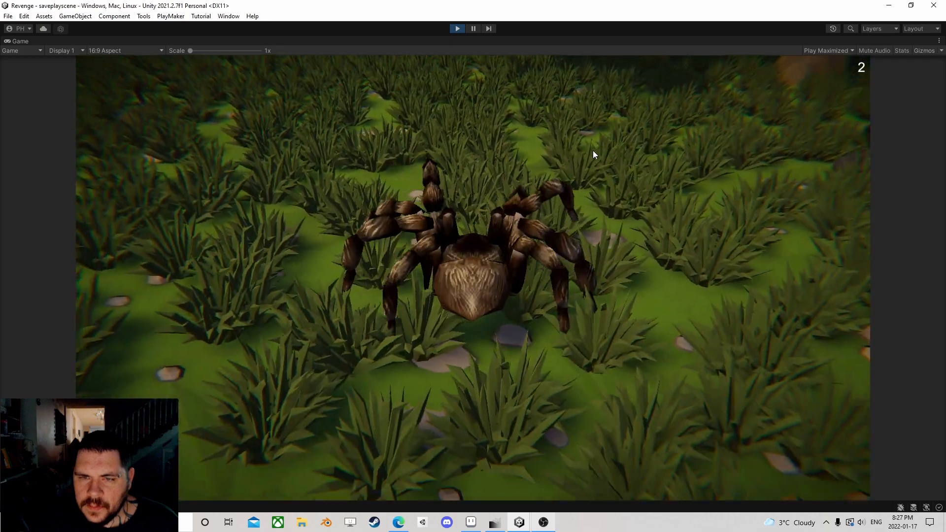
key("Escape")
left_click(490, 278)
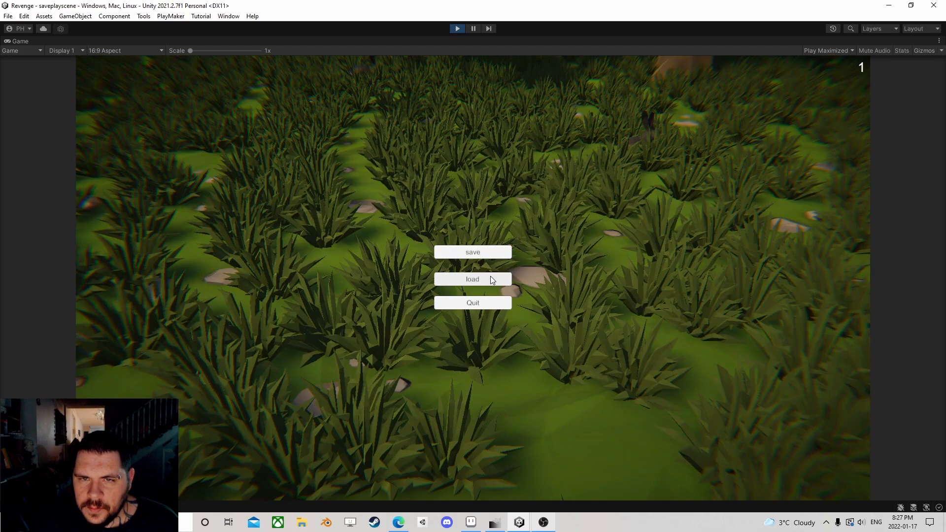
key("Escape")
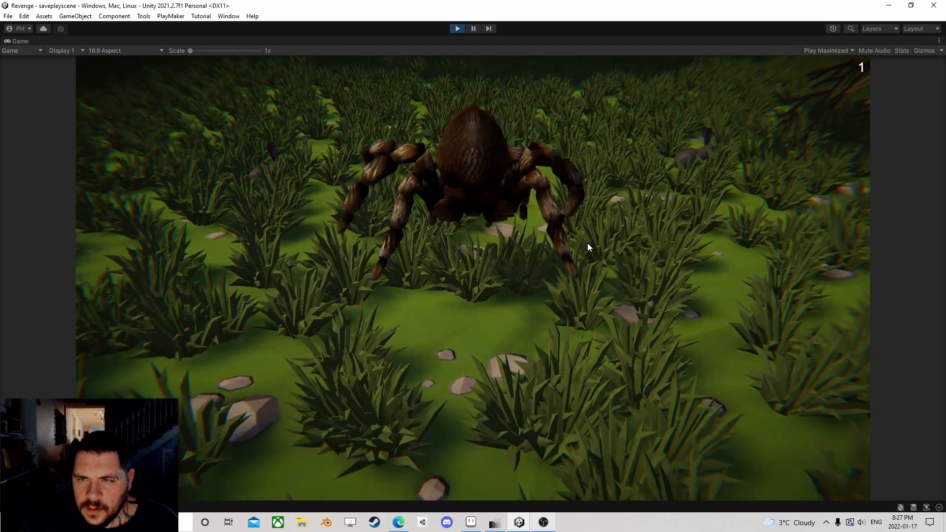
Play-test the loaded game by walking the spider across the grass and attacking two rabbits
key("w")
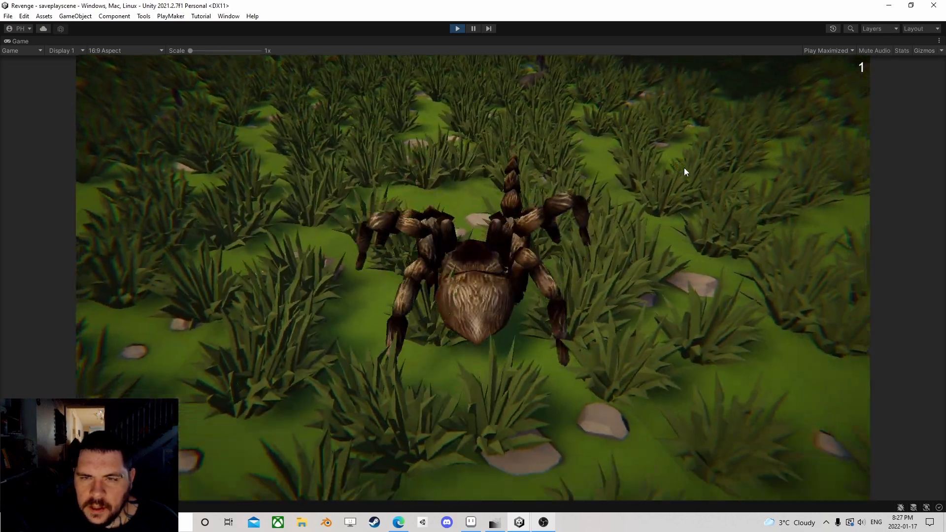
key("w")
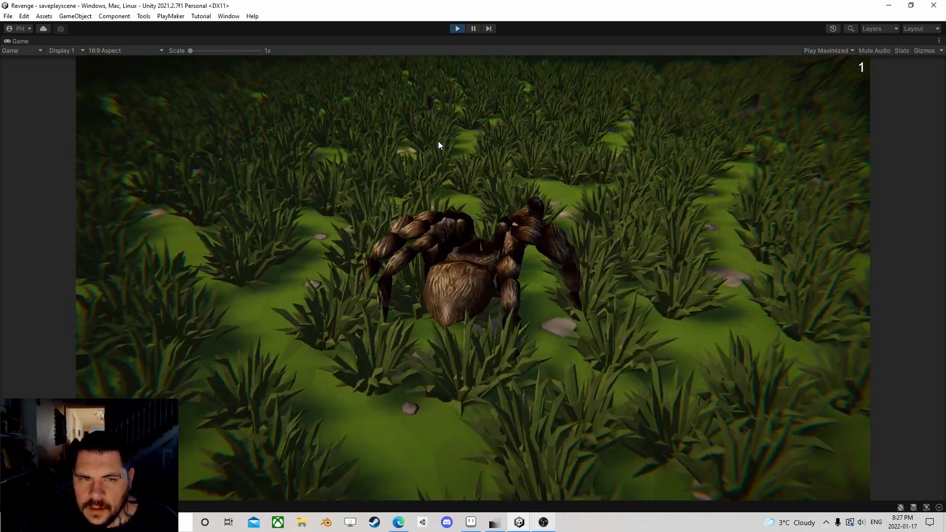
key("w")
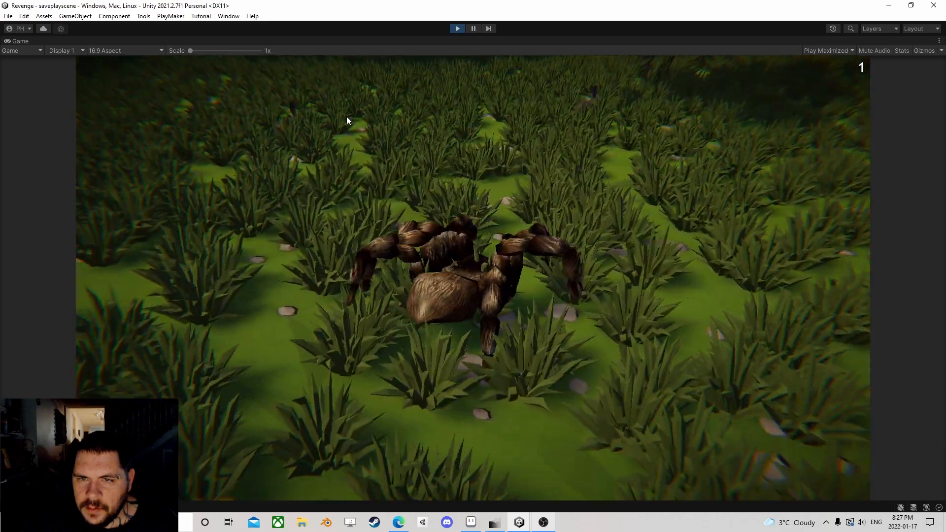
key("w")
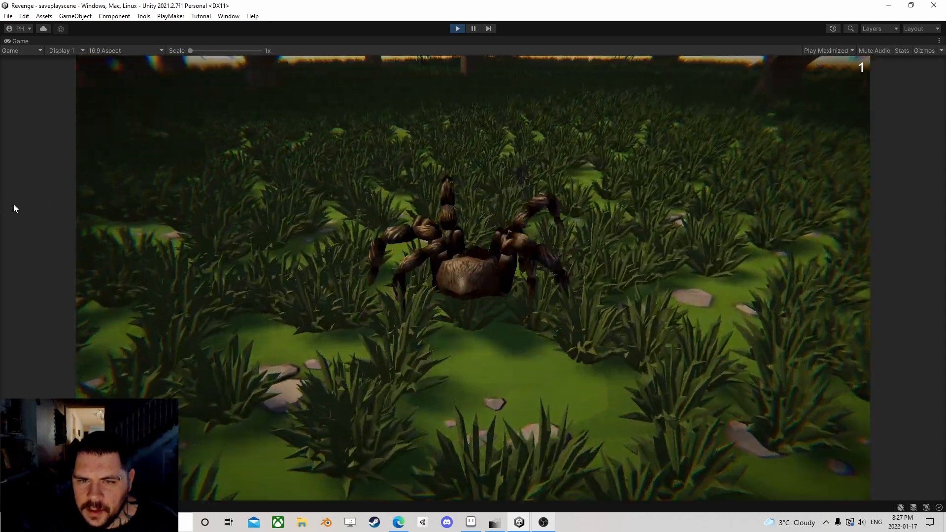
key("w")
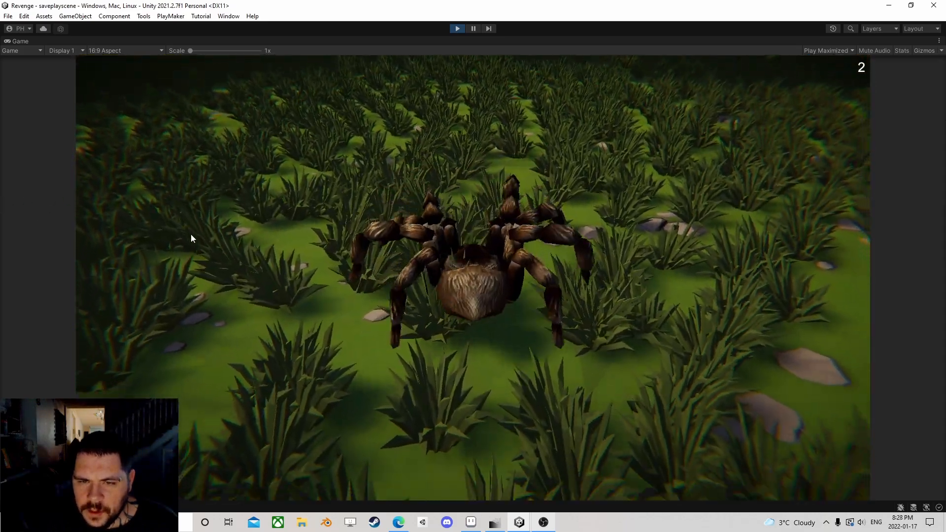
key("w")
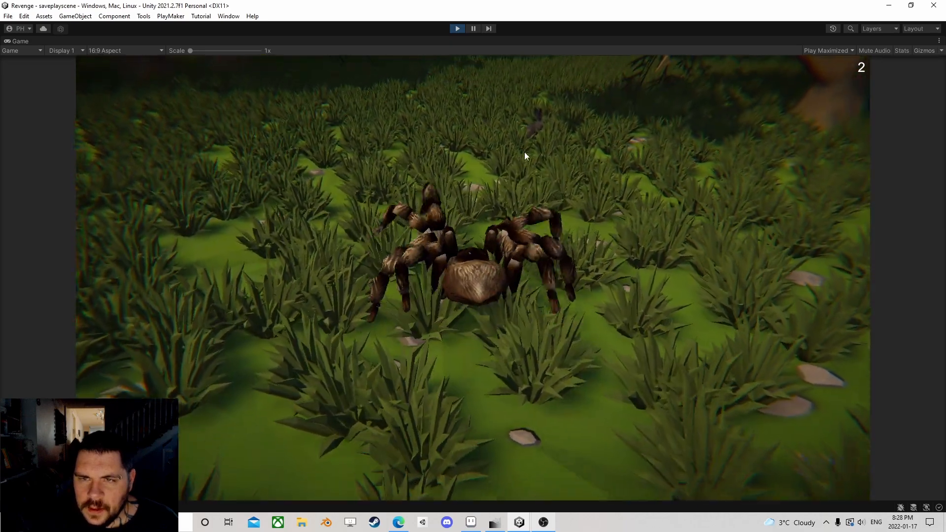
key("w")
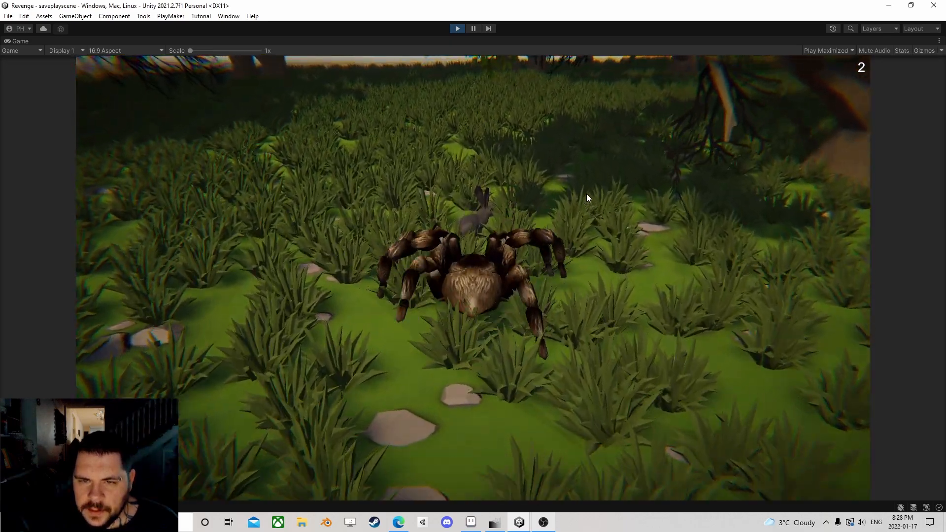
key("w")
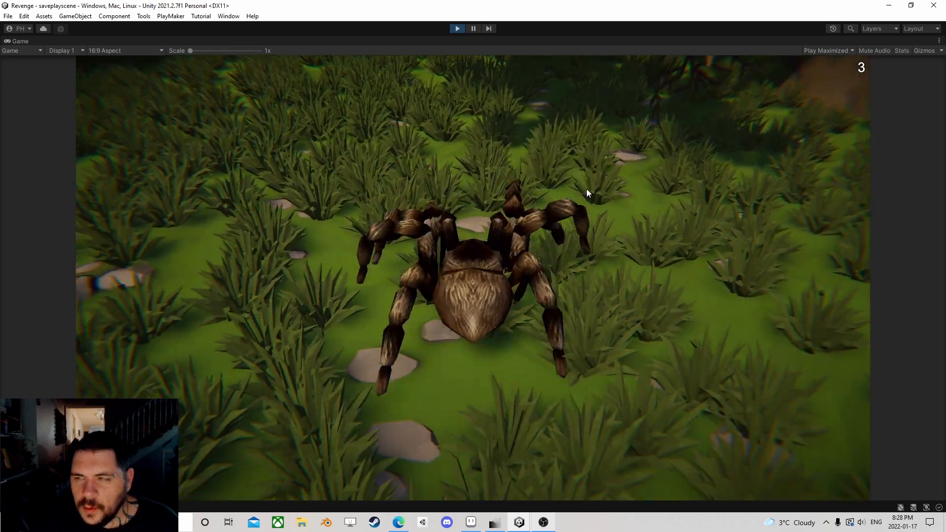
key("w")
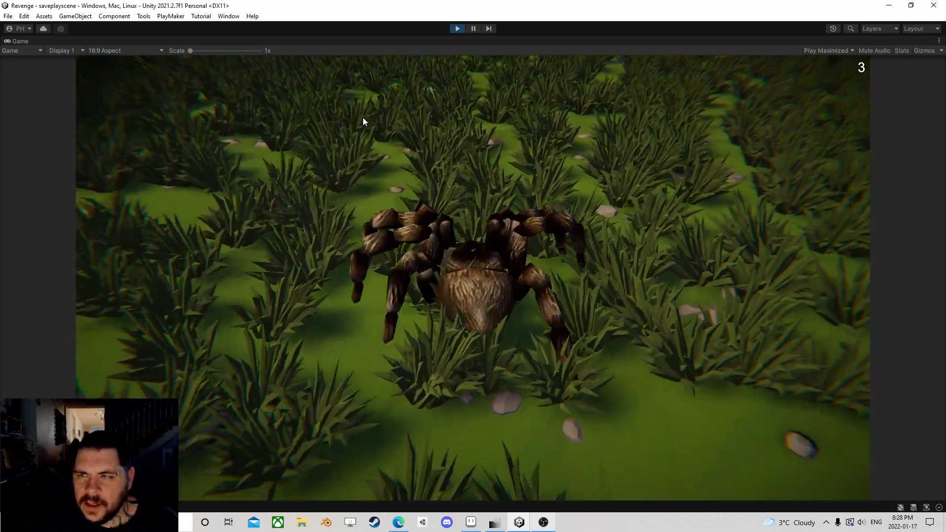
Load the saved game a second time and attack another rabbit with the spider
key("w")
key("Escape")
left_click(465, 279)
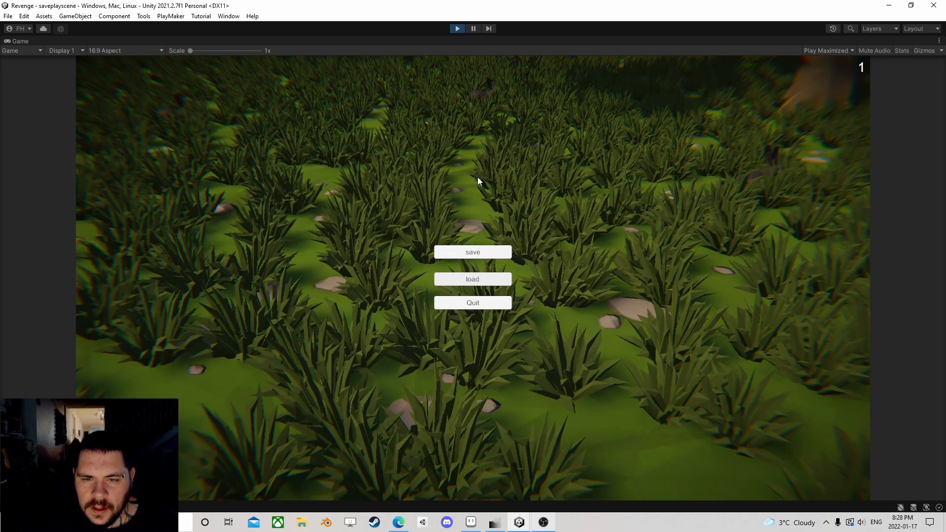
key("Escape")
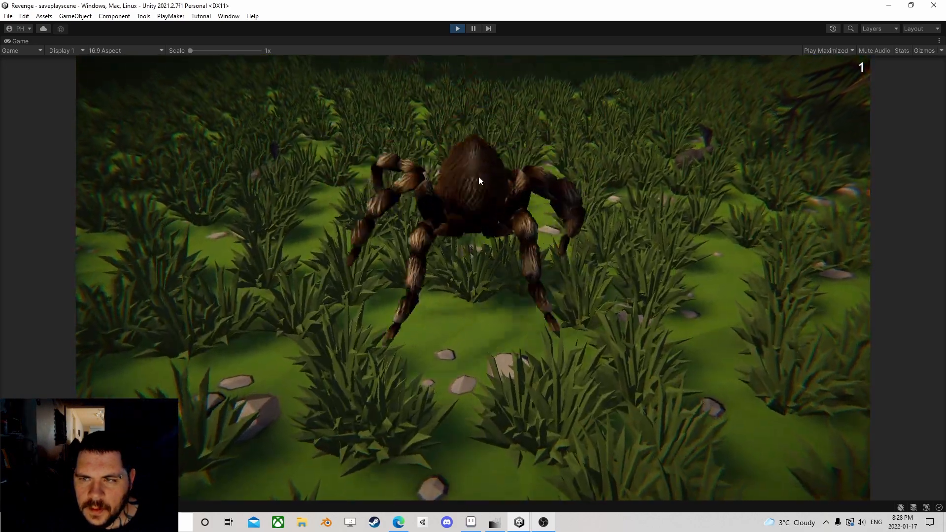
key("w")
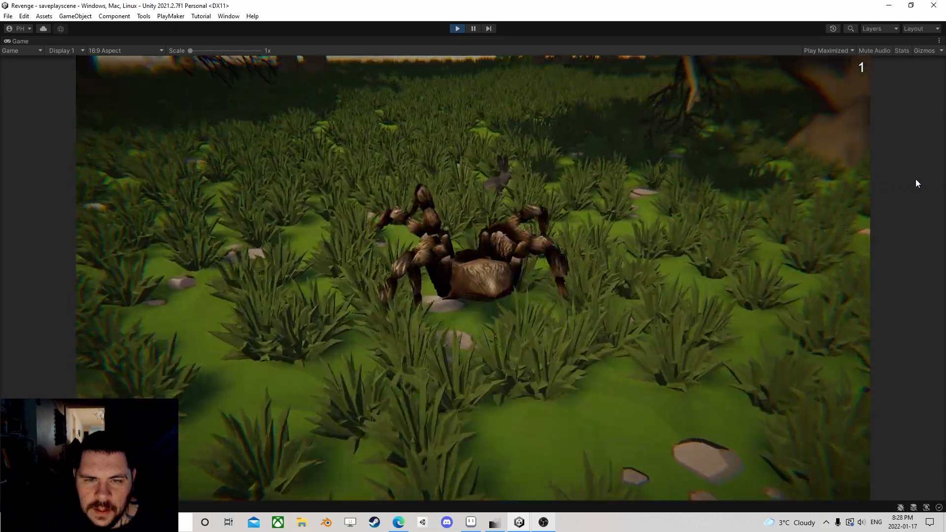
key("w")
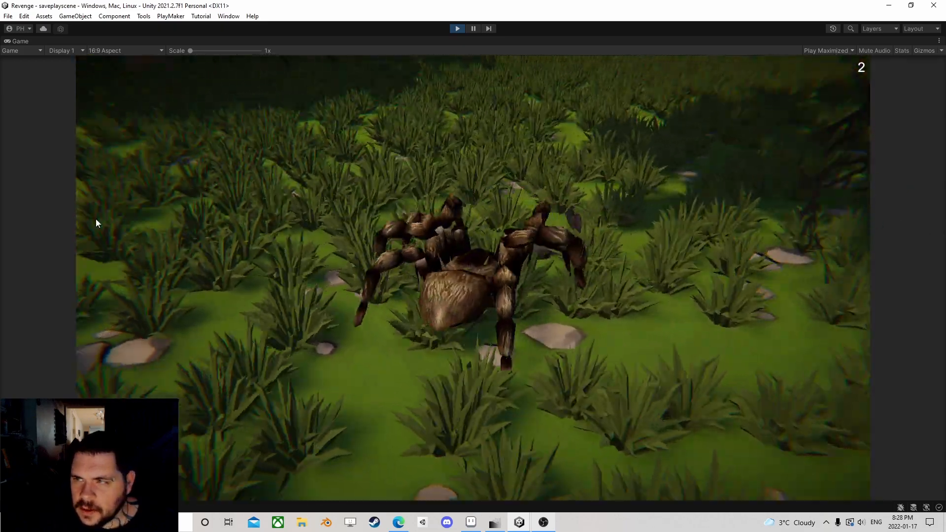
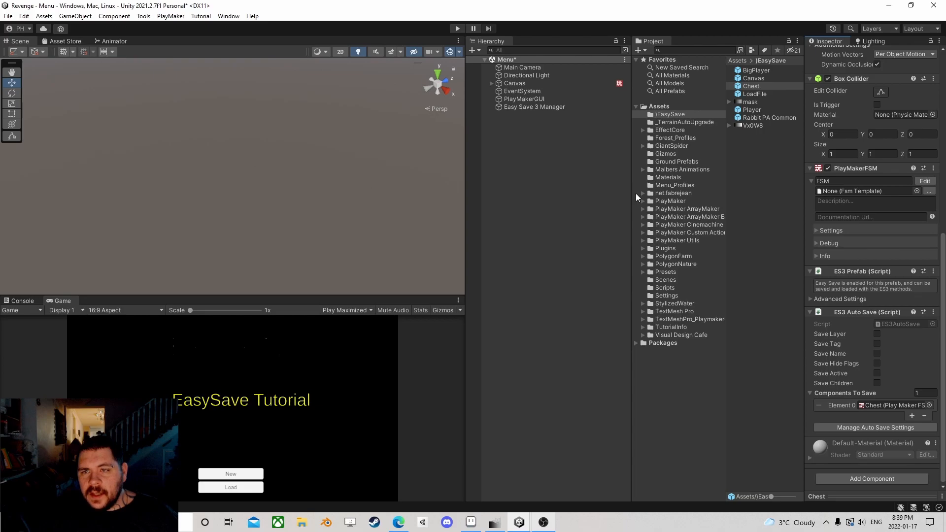
Clear the selection and widen the Project window and its folder tree so full folder names fit
left_click(519, 134)
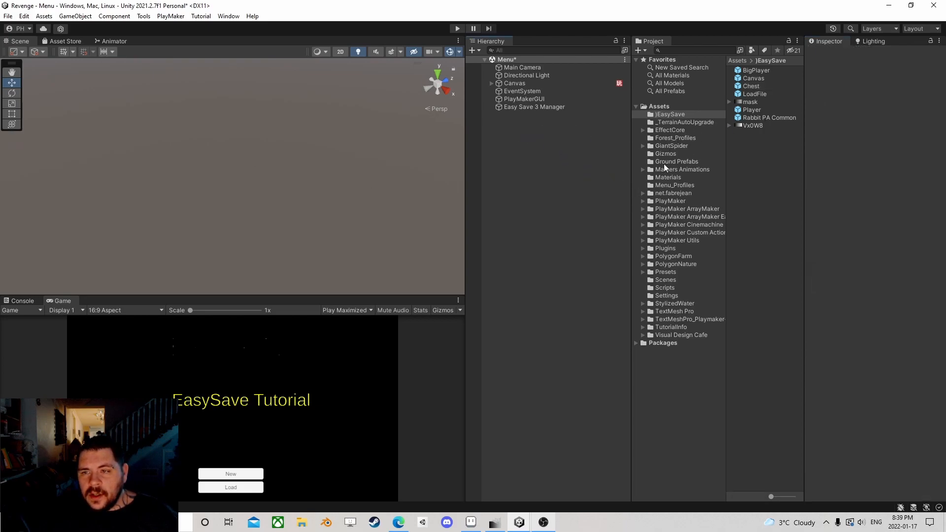
left_click_drag(630, 177, 579, 176)
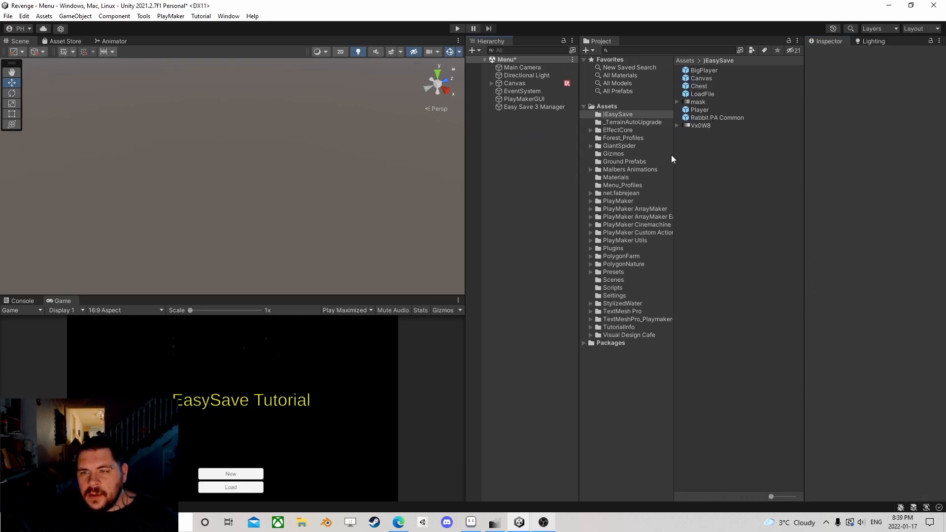
left_click_drag(676, 155, 699, 158)
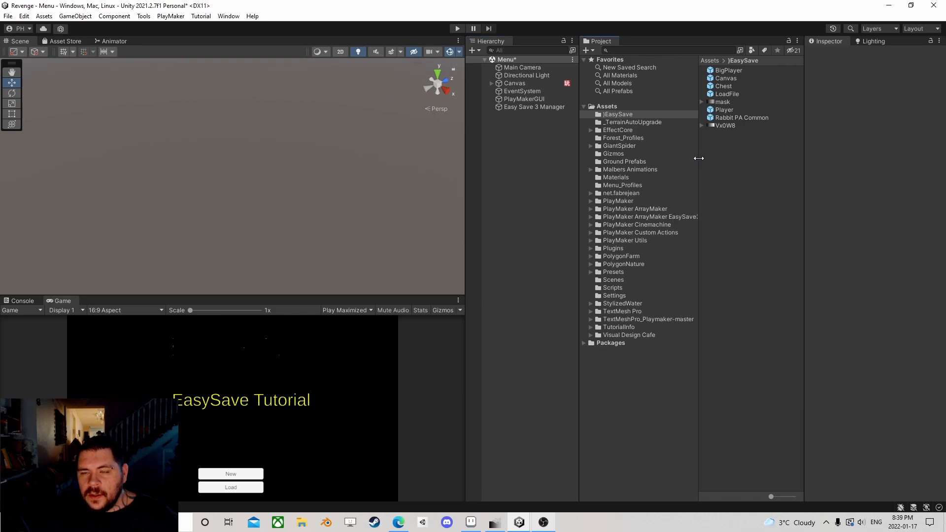
Add a new state near State 6 in the FSM of the Menu scene's Canvas and close the PlayMaker editor
left_click(529, 85)
scroll(843, 274, "down", 3)
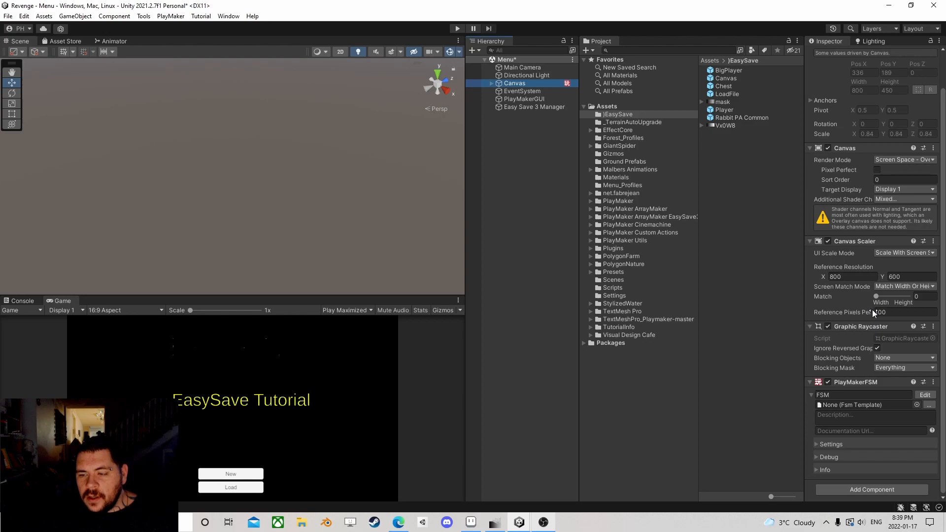
left_click(925, 395)
middle_click_drag(336, 195, 232, 190)
left_click(240, 176)
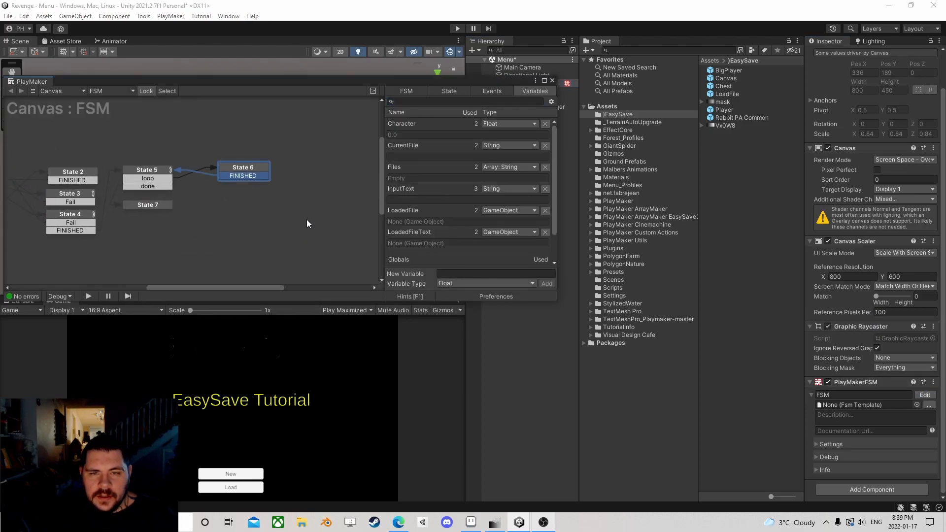
right_click(308, 201)
left_click(345, 206)
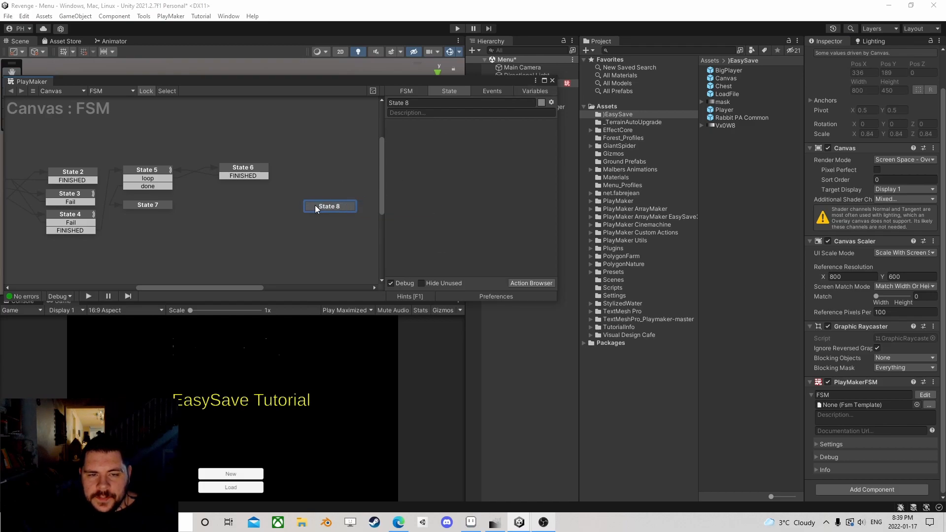
left_click(551, 81)
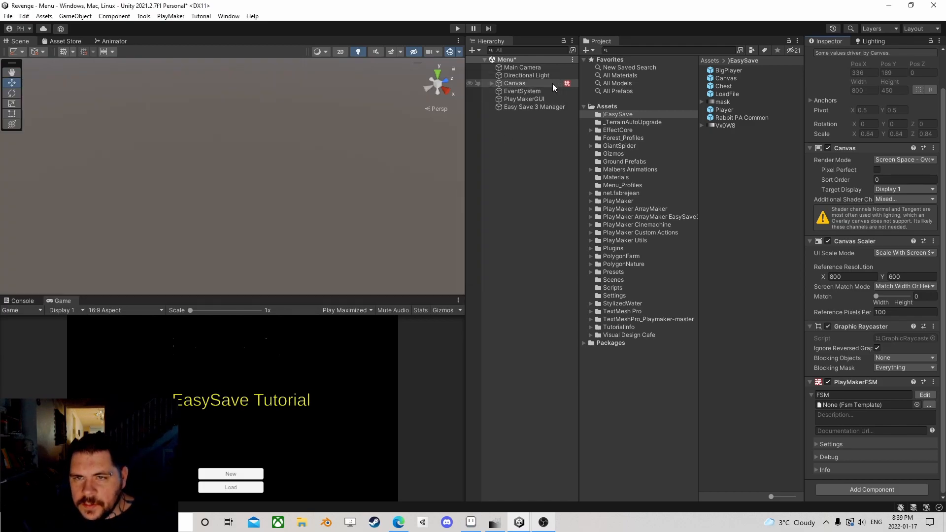
Review the Auto Save settings of the Rabbit PA Common and Chest prefabs, and inspect the scene's Canvas and PlayMakerGUI objects
left_click(740, 118)
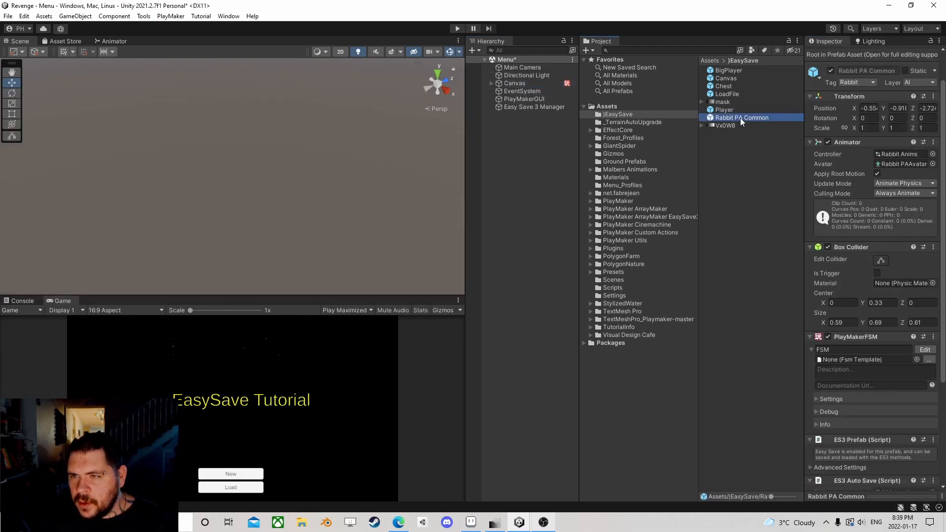
scroll(855, 366, "down", 5)
scroll(859, 320, "up", 5)
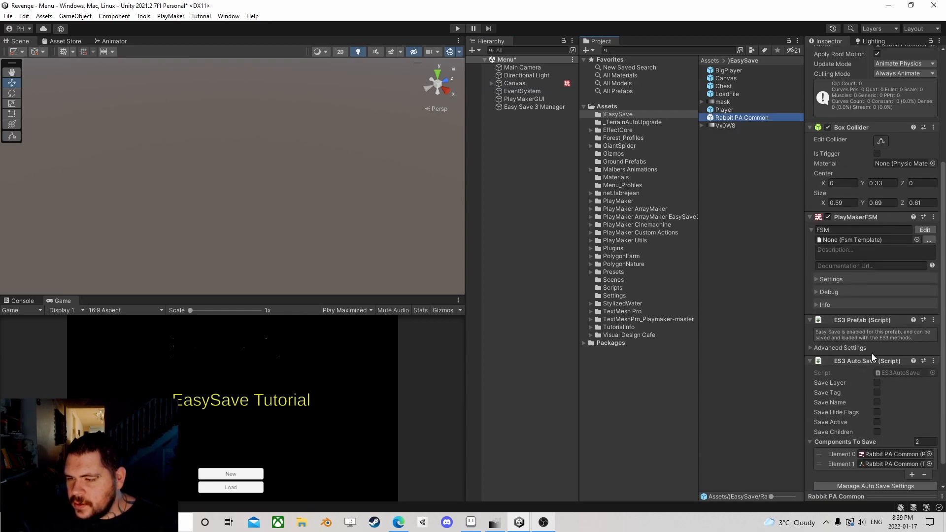
left_click(725, 103)
left_click(728, 94)
left_click(723, 86)
scroll(894, 325, "down", 5)
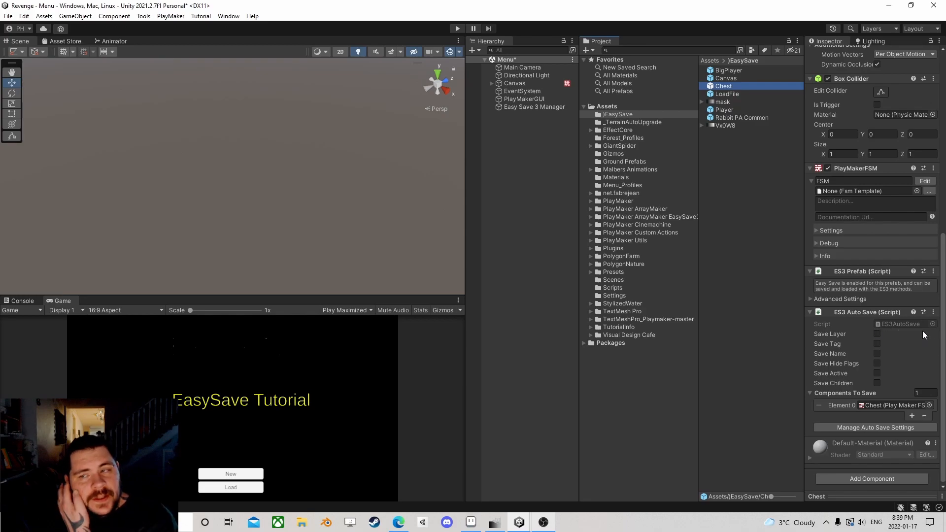
left_click(515, 84)
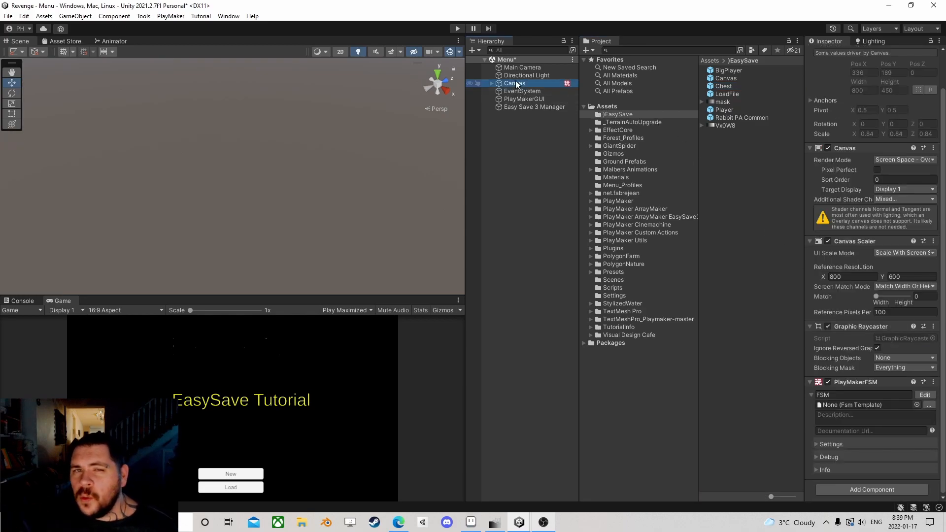
left_click(525, 99)
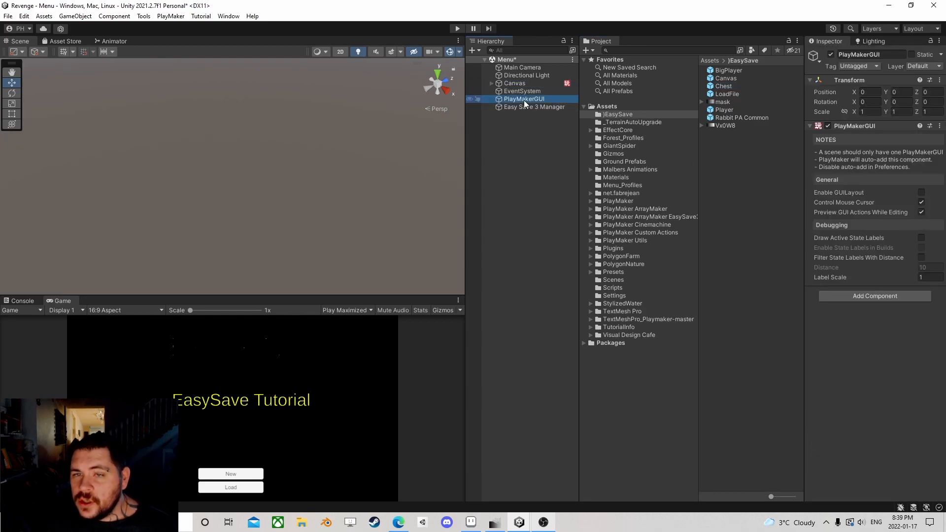
Open the FSM of the Menu scene's Canvas in the PlayMaker editor and display State 6's actions
left_click(532, 84)
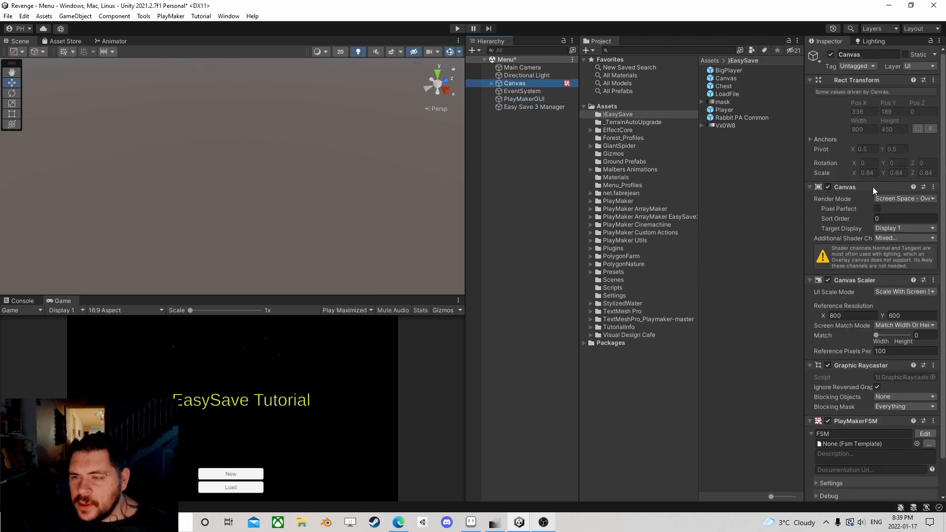
scroll(887, 236, "down", 2)
left_click(923, 395)
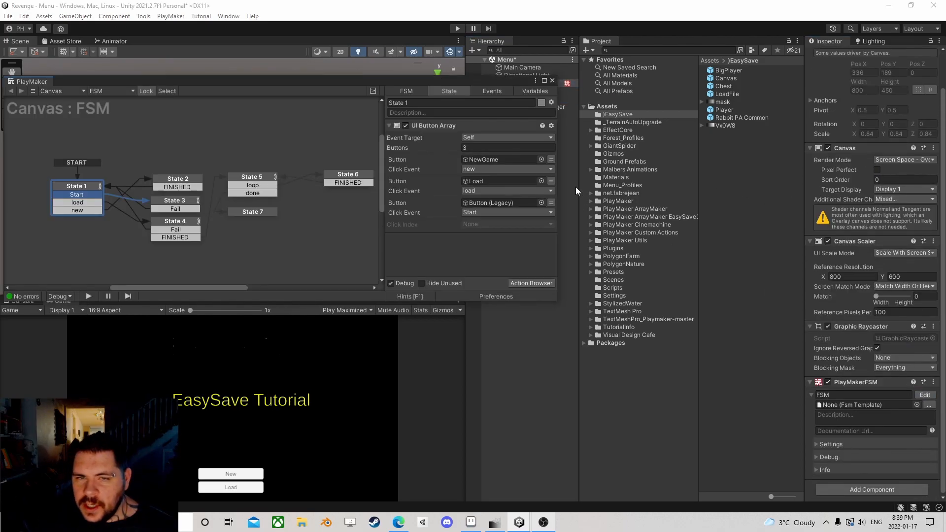
left_click_drag(517, 78, 384, 86)
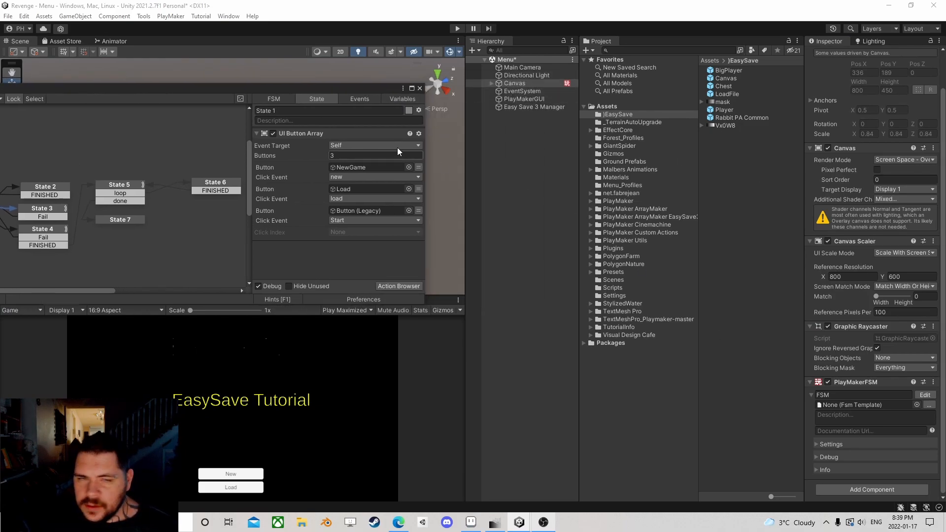
left_click(223, 180)
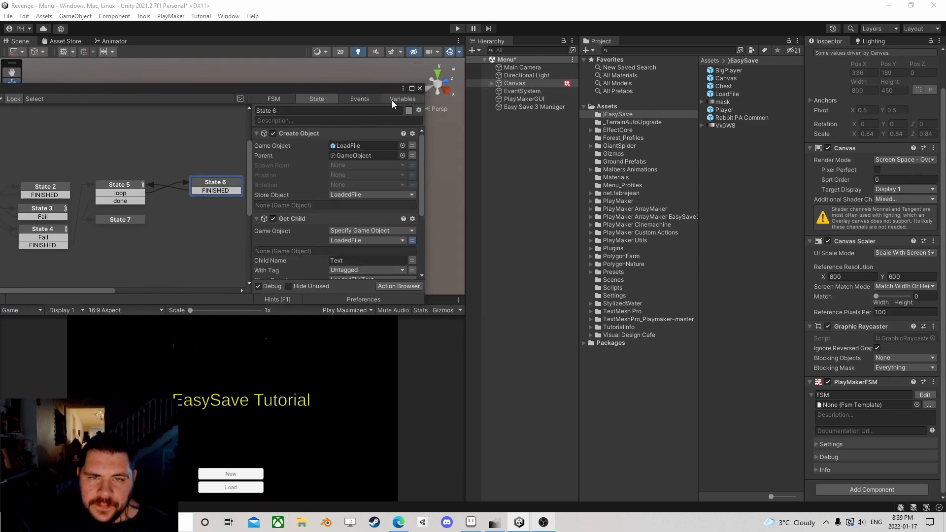
left_click(392, 99)
left_click(234, 189)
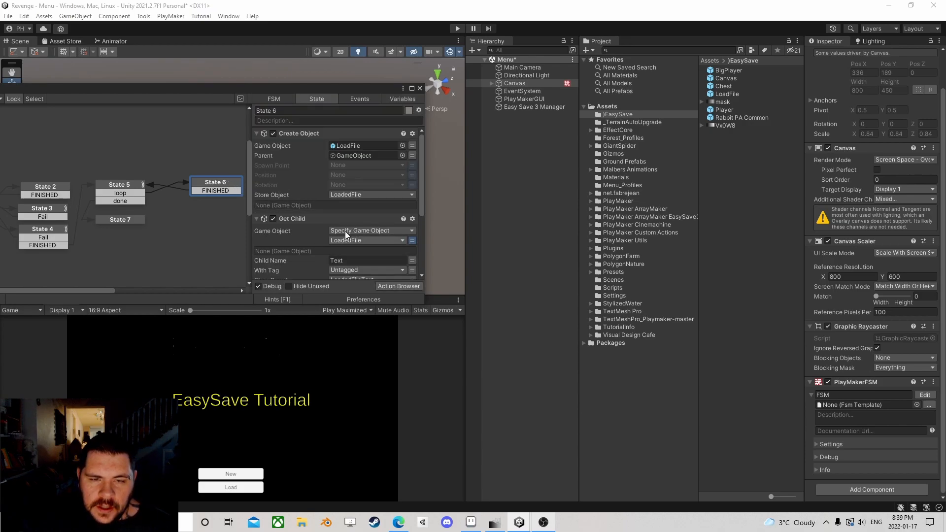
Add an ES3 Auto Save Save action at the end of State 6's action list
scroll(358, 253, "down", 4)
left_click(397, 287)
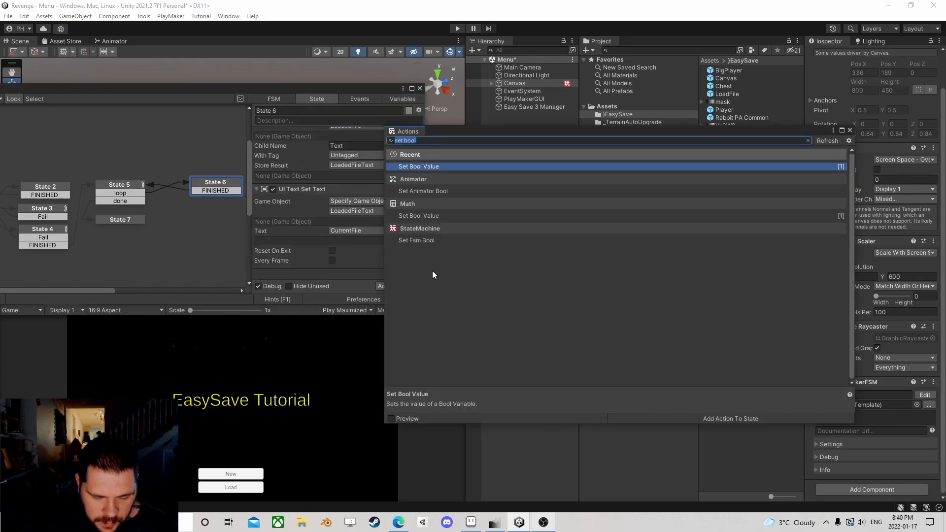
type("auto")
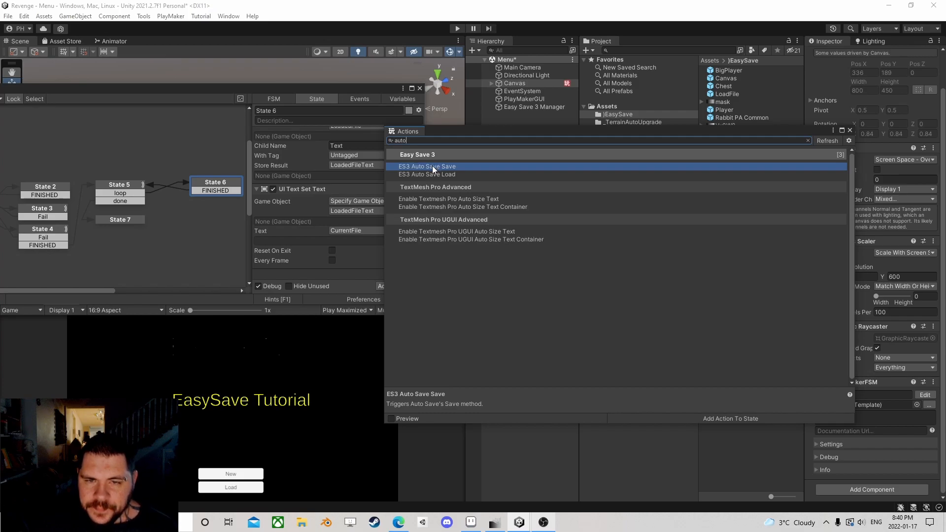
double_click(432, 166)
left_click(849, 130)
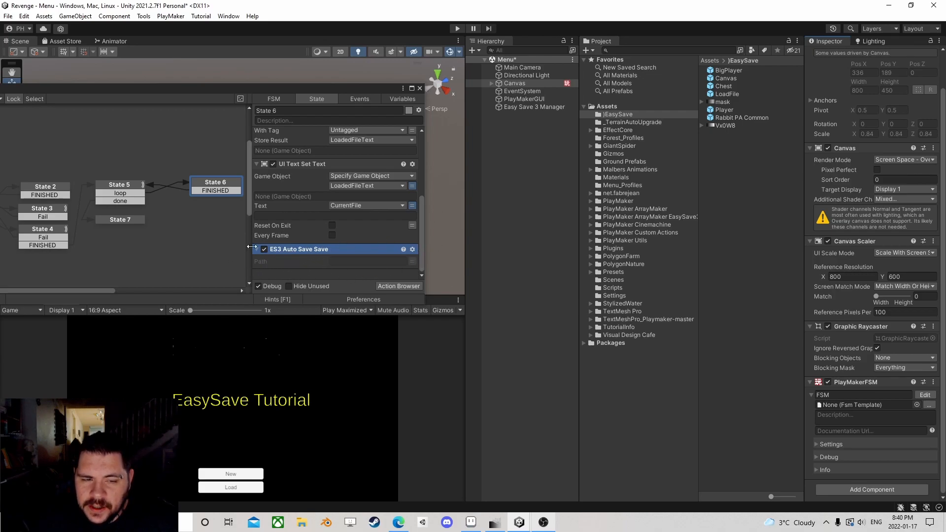
Set the Path of State 6's ES3 Auto Save Save action to the global variable SaveSlot and close the PlayMaker editor
left_click(412, 261)
left_click(374, 261)
mouse_move(372, 315)
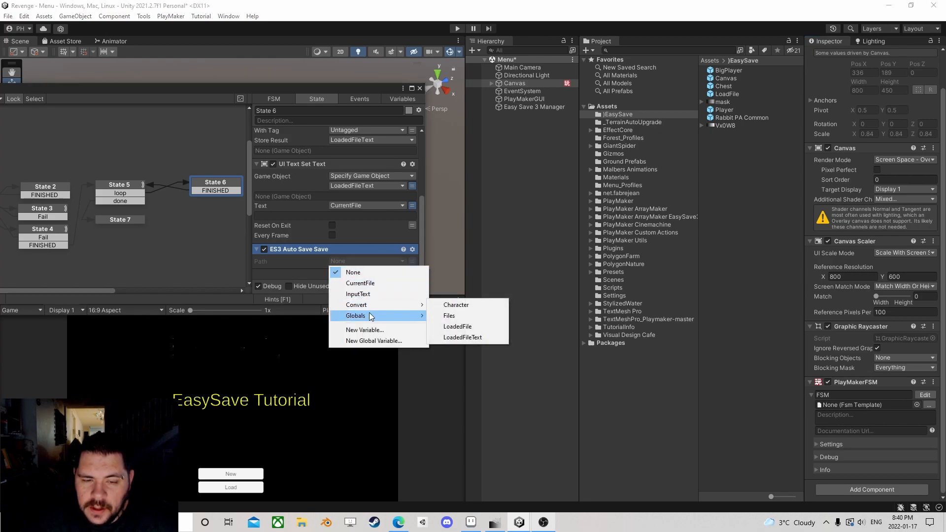
left_click(459, 316)
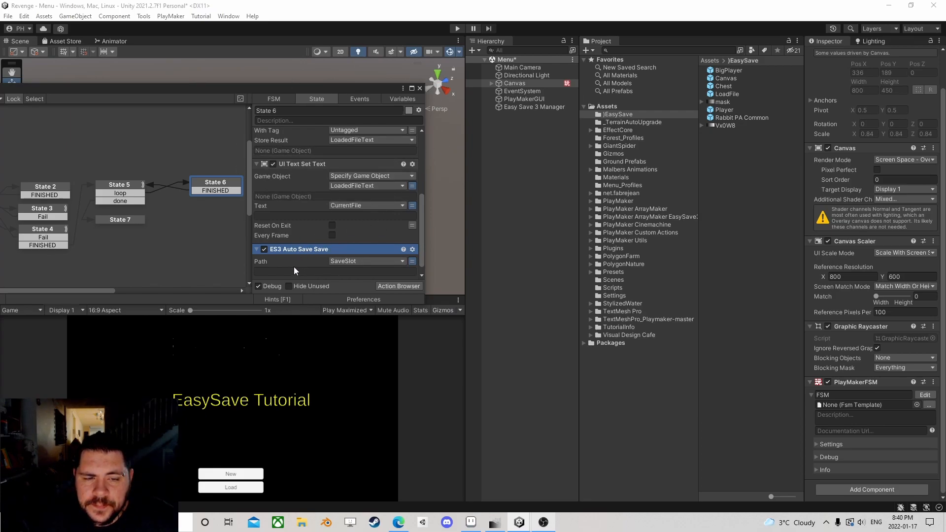
left_click(420, 89)
Play the Menu scene and delete the SaveFile.es3 and Brokn9999.tmp saves from the load list
left_click_drag(296, 295, 310, 120)
left_click(456, 31)
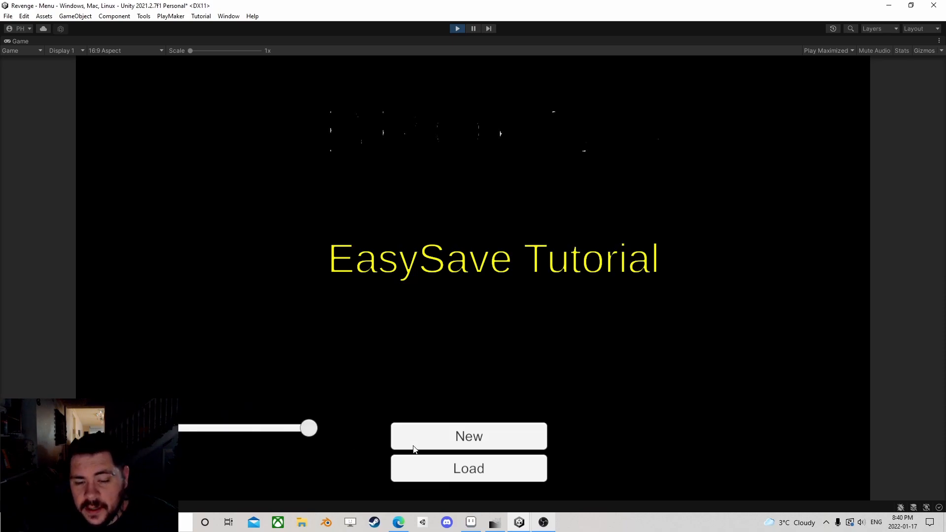
left_click(497, 467)
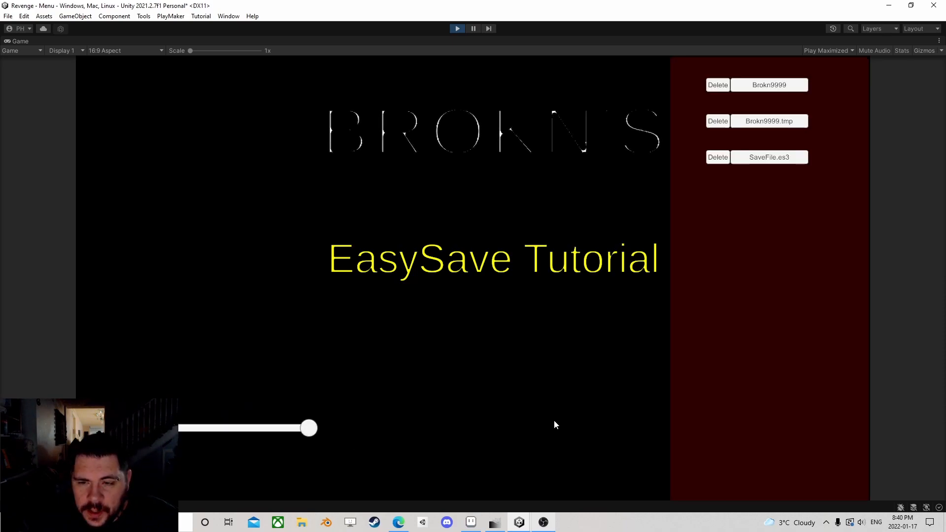
left_click(721, 158)
left_click(718, 121)
Restart play mode in the Menu scene and start a new game named "Thanks For Watching"
left_click(456, 29)
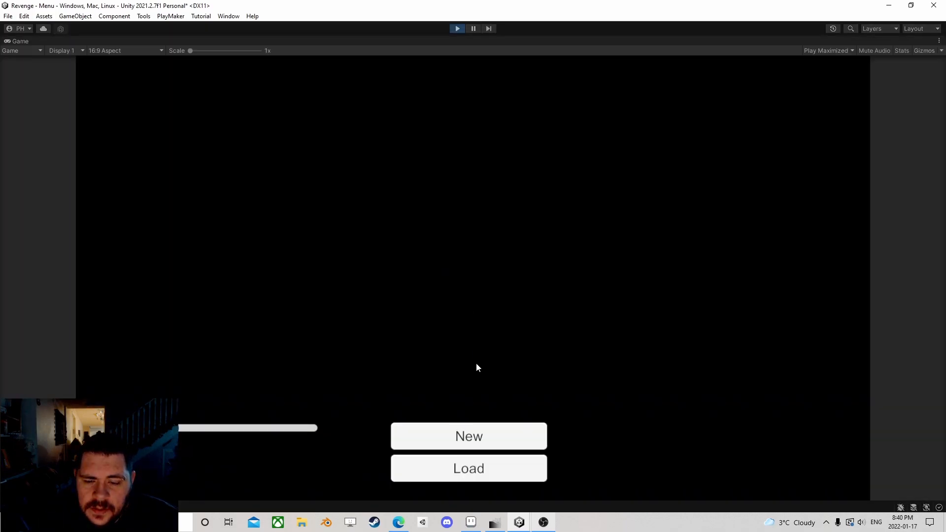
left_click(454, 433)
left_click(463, 436)
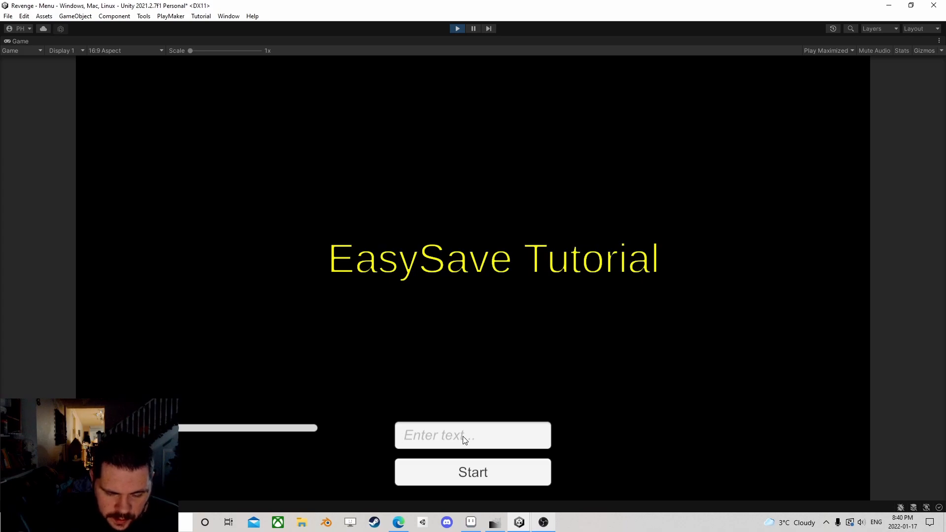
type("Thank")
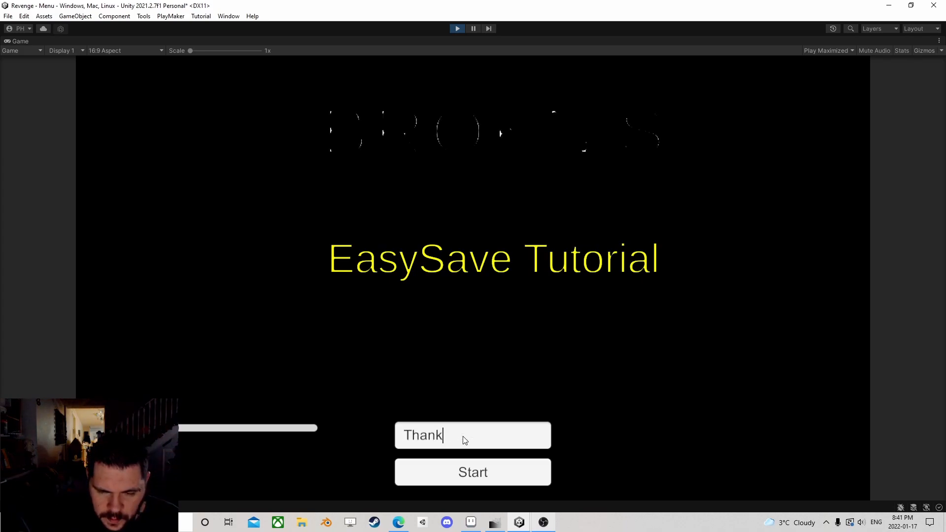
type("s For Watching")
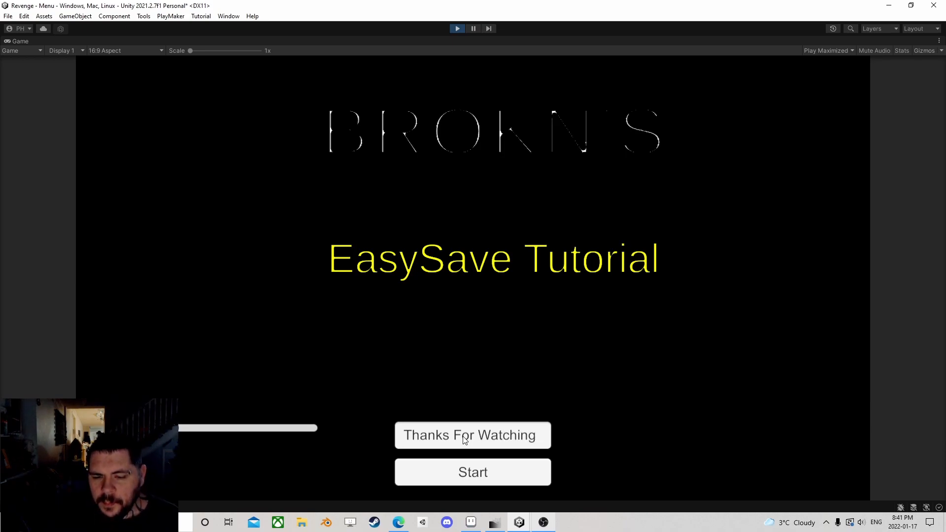
left_click(486, 471)
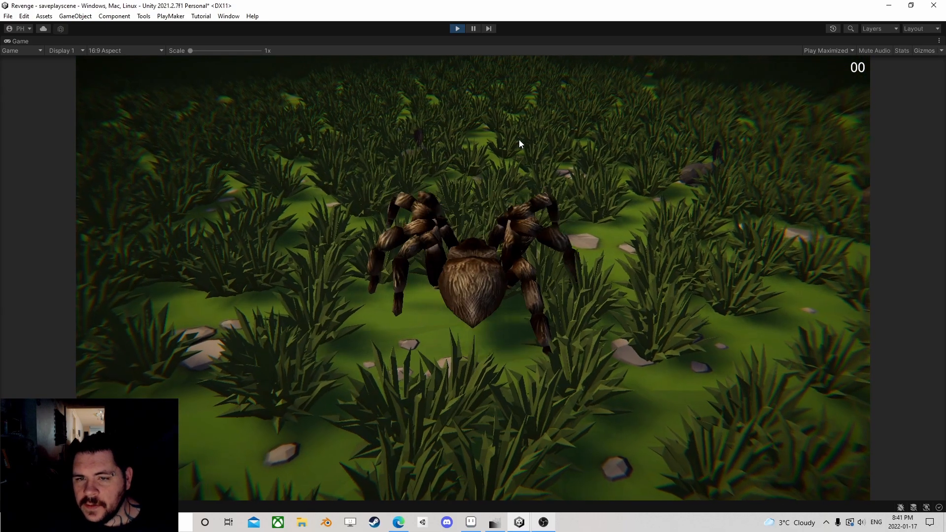
Walk the spider through the grass to attack a rabbit, and open the in-game save/load menu
key("w")
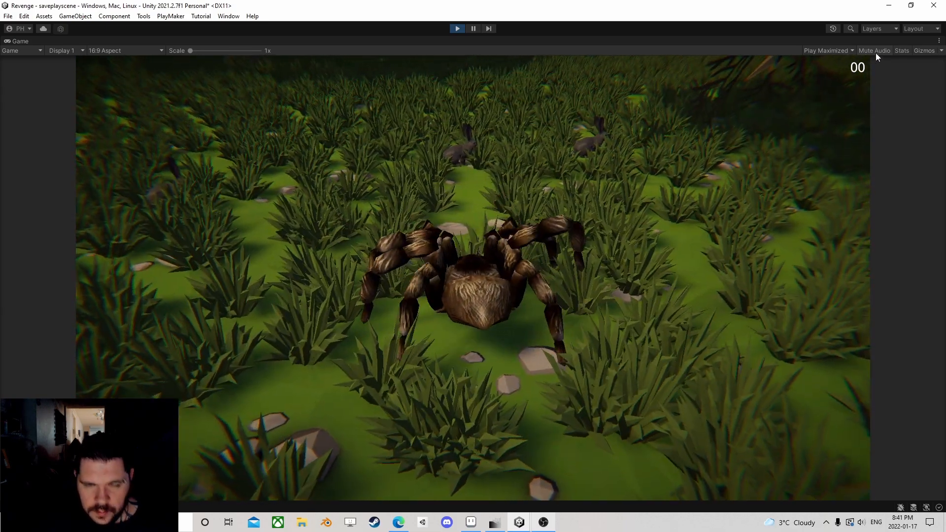
key("w")
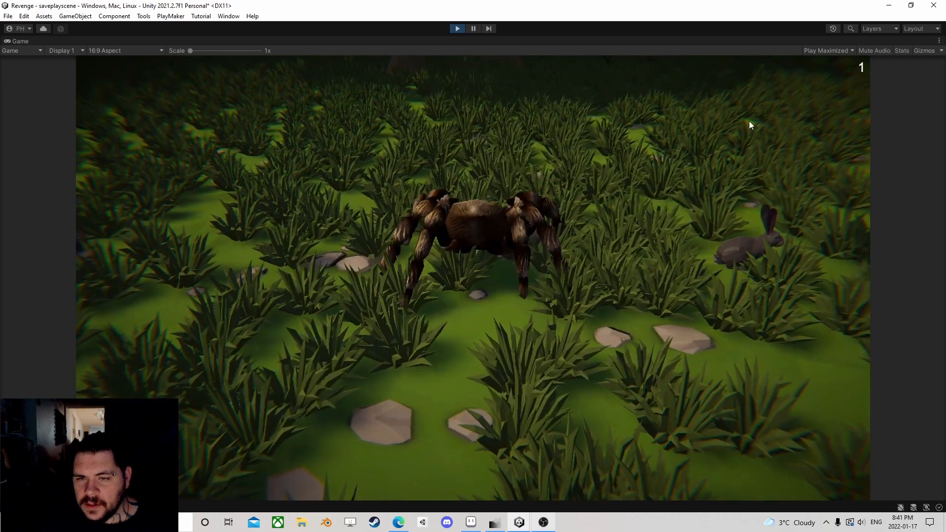
key("w")
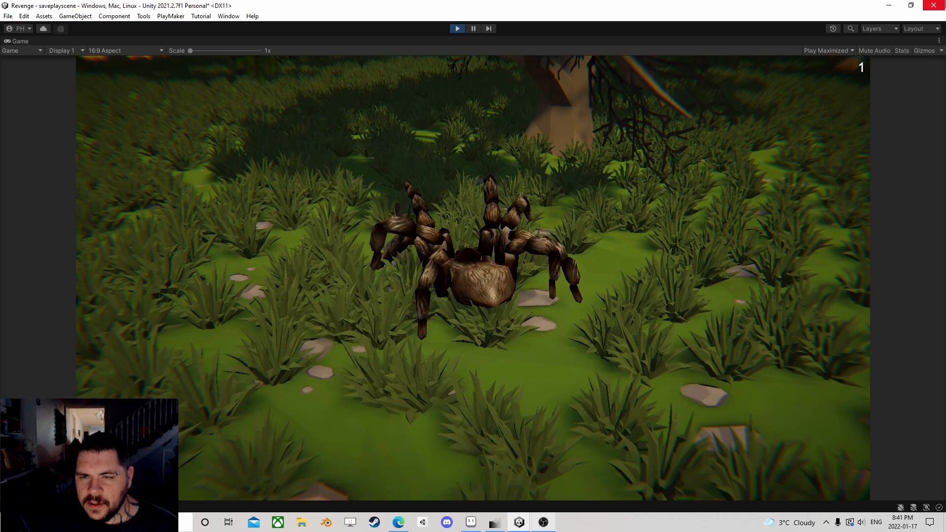
key("w")
key("Escape")
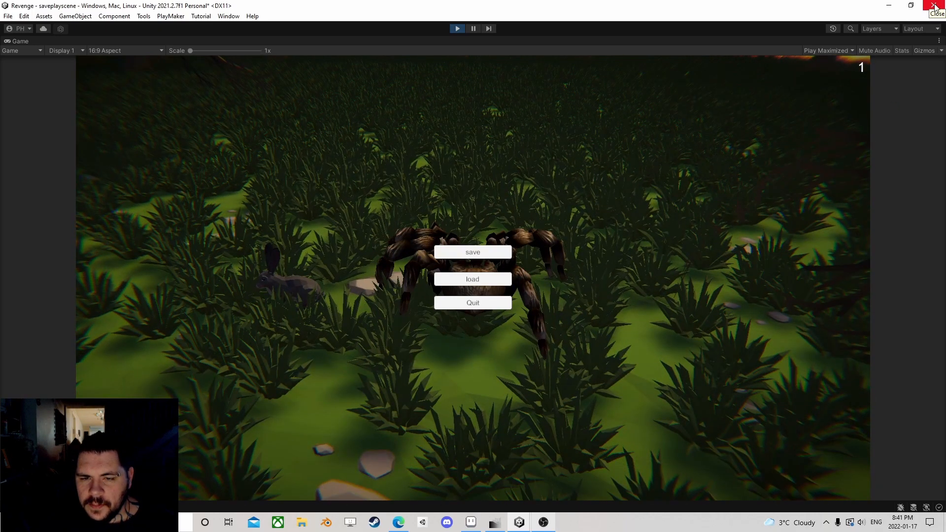